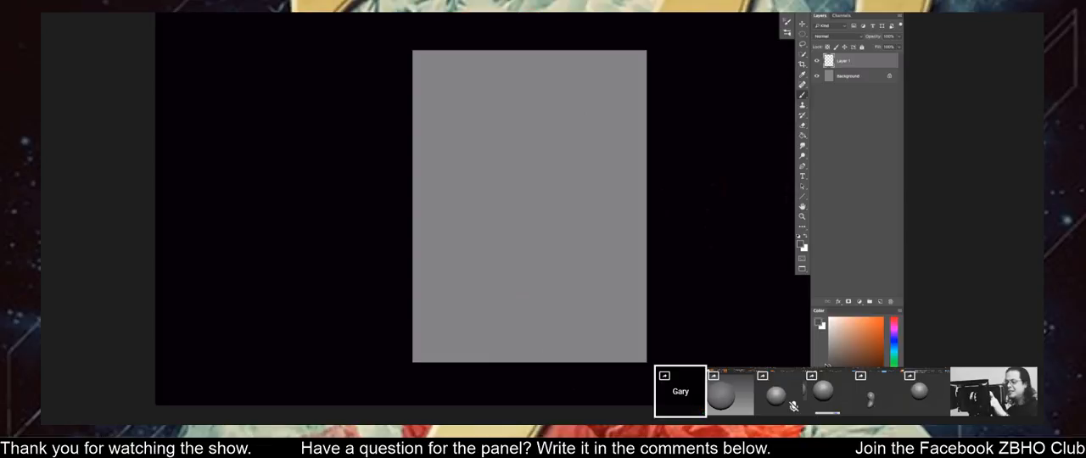
# Bring up the ArtStation portfolio page in the browser, view it, and minimize the browser window.
pyautogui.press('Tab')
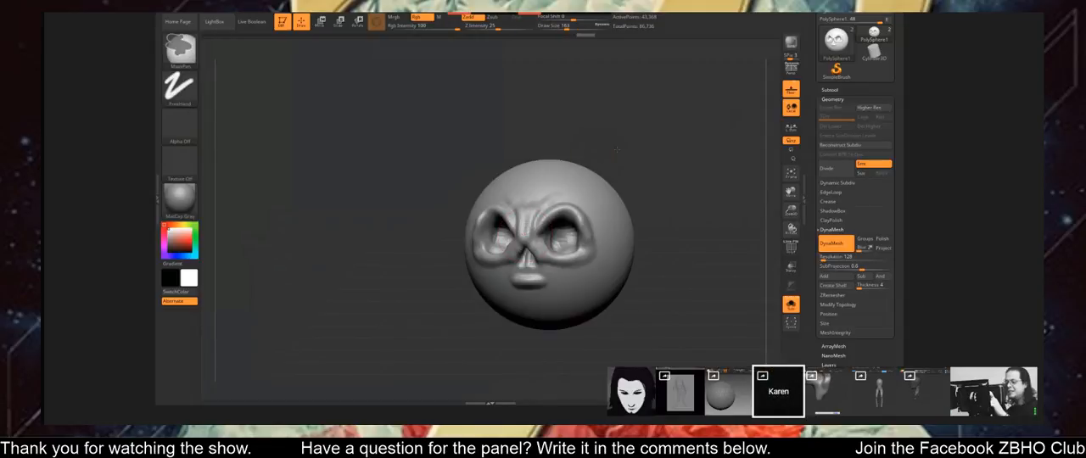
pyautogui.moveTo(624, 177); pyautogui.dragTo(617, 162)
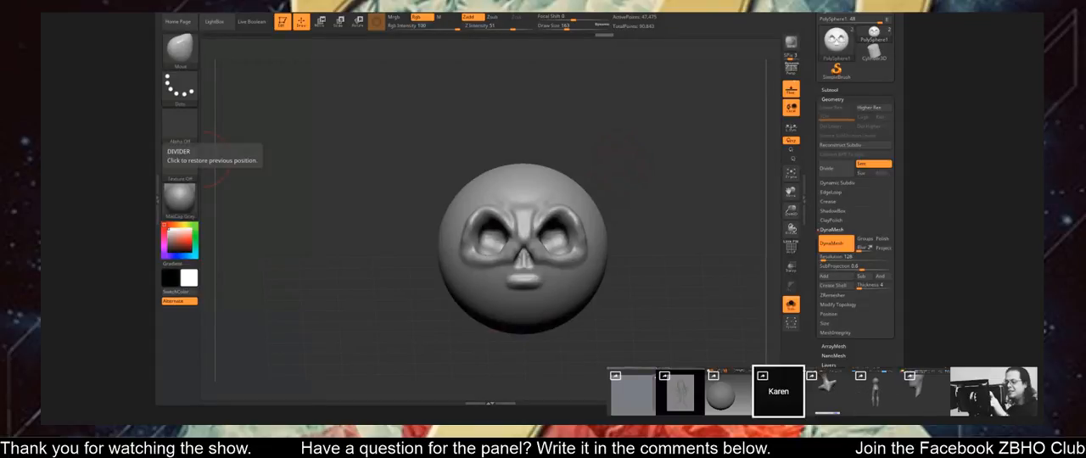
pyautogui.moveTo(157, 27); pyautogui.dragTo(478, 24)
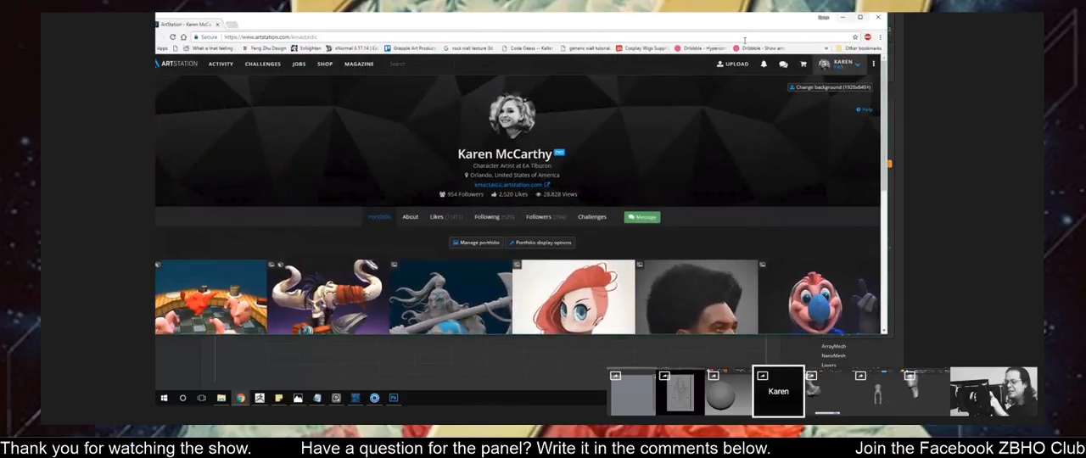
pyautogui.click(855, 19)
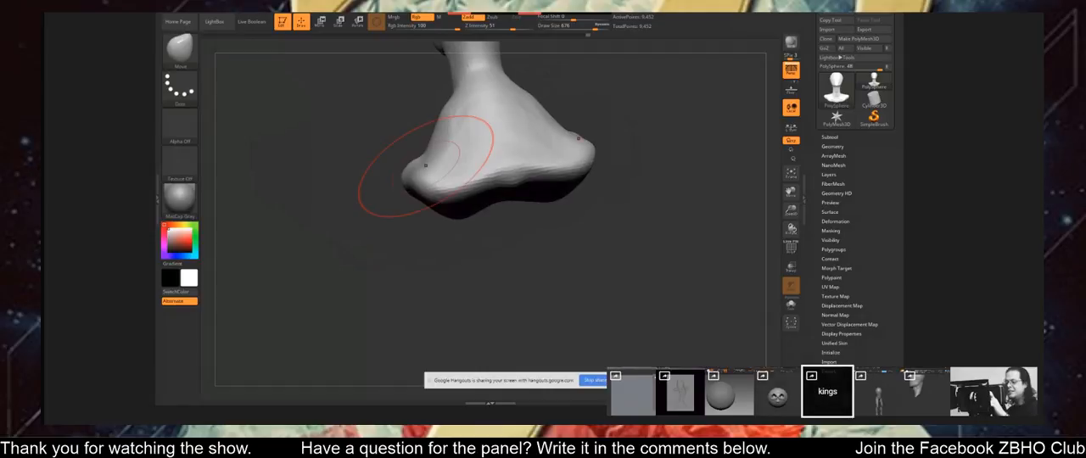
# Reshape the bust's shoulders and lower chest with the Move brush, reducing the draw size to 576.
pyautogui.press('s')
pyautogui.moveTo(461, 190); pyautogui.dragTo(478, 176)
pyautogui.moveTo(431, 158)
pyautogui.mouseDown(button='right')
pyautogui.moveTo(411, 170)
pyautogui.moveTo(428, 171)
pyautogui.mouseUp(button='right')
pyautogui.press('s')
pyautogui.moveTo(429, 171); pyautogui.dragTo(406, 170)
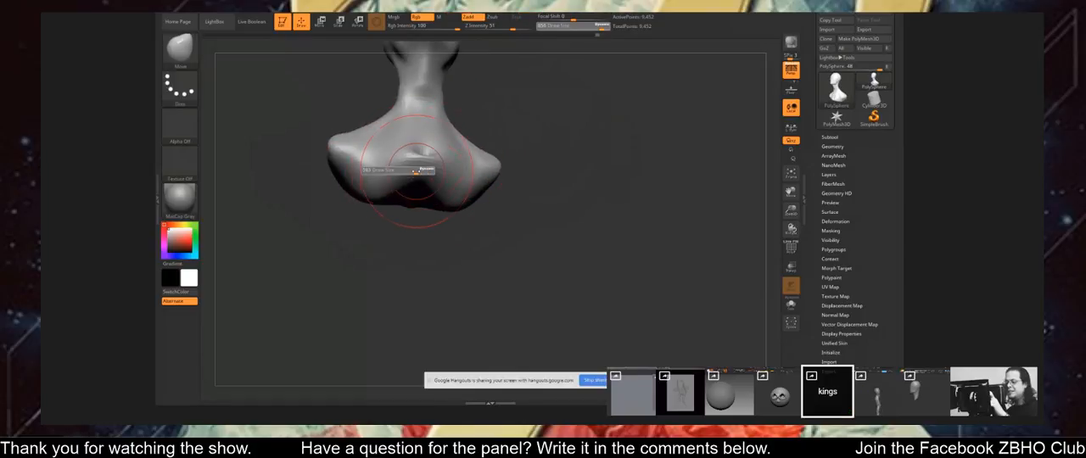
pyautogui.moveTo(388, 206); pyautogui.dragTo(390, 193, button='right')
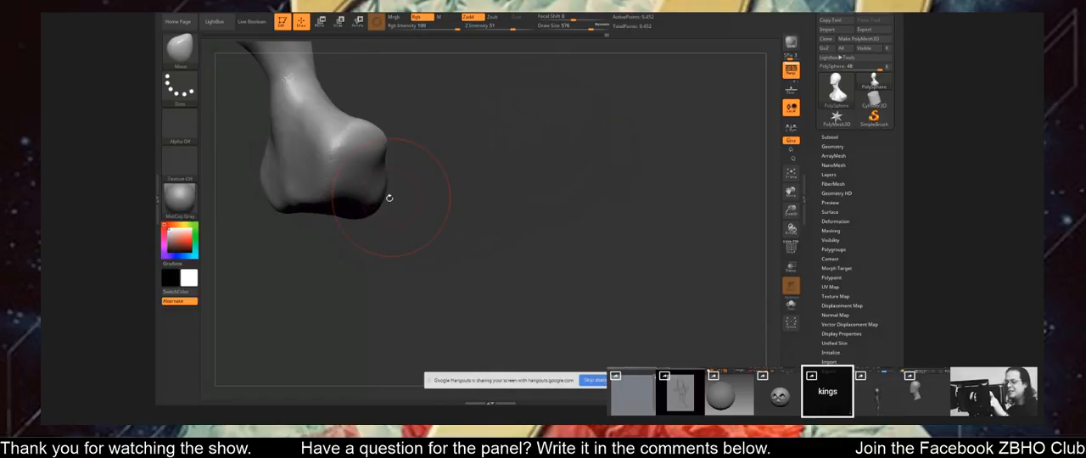
# Set the Move brush draw size to 468 and adjust the bust's back and neck base.
pyautogui.moveTo(303, 226); pyautogui.dragTo(395, 248, button='right')
pyautogui.keyDown('shift'); pyautogui.moveTo(512, 188); pyautogui.dragTo(537, 180); pyautogui.keyUp('shift')
pyautogui.keyDown('ctrl'); pyautogui.moveTo(538, 180); pyautogui.dragTo(526, 162, button='right'); pyautogui.keyUp('ctrl')
pyautogui.moveTo(526, 161)
pyautogui.mouseDown(button='right')
pyautogui.moveTo(508, 151)
pyautogui.moveTo(499, 174)
pyautogui.moveTo(411, 172)
pyautogui.moveTo(466, 155)
pyautogui.mouseUp(button='right')
pyautogui.press('s')
pyautogui.click(383, 171)
pyautogui.moveTo(441, 196)
pyautogui.mouseDown(button='right')
pyautogui.moveTo(412, 182)
pyautogui.moveTo(402, 145)
pyautogui.moveTo(442, 171)
pyautogui.moveTo(432, 134)
pyautogui.moveTo(424, 153)
pyautogui.moveTo(476, 158)
pyautogui.moveTo(472, 140)
pyautogui.moveTo(429, 138)
pyautogui.mouseUp(button='right')
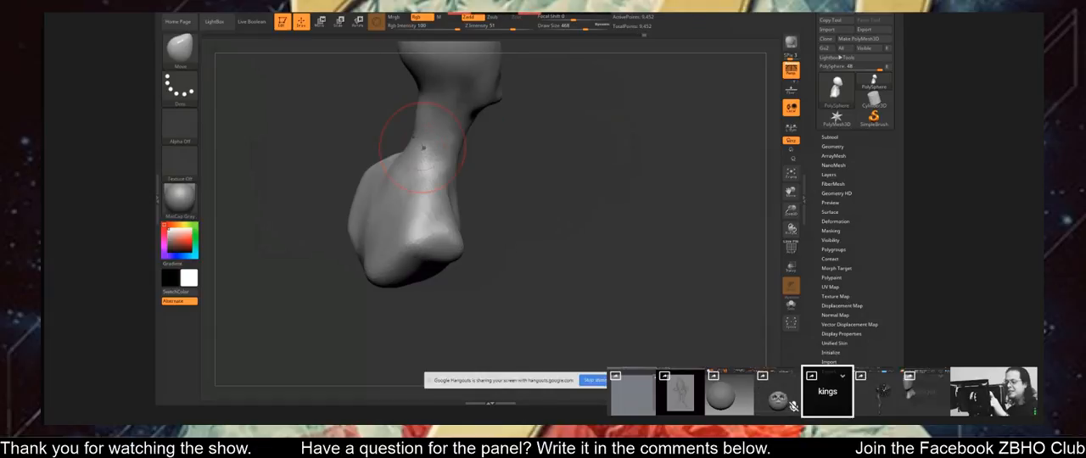
# Shape the shoulders, chest and collarbone area of the smooth-headed bust, working symmetrically.
pyautogui.click(877, 391)
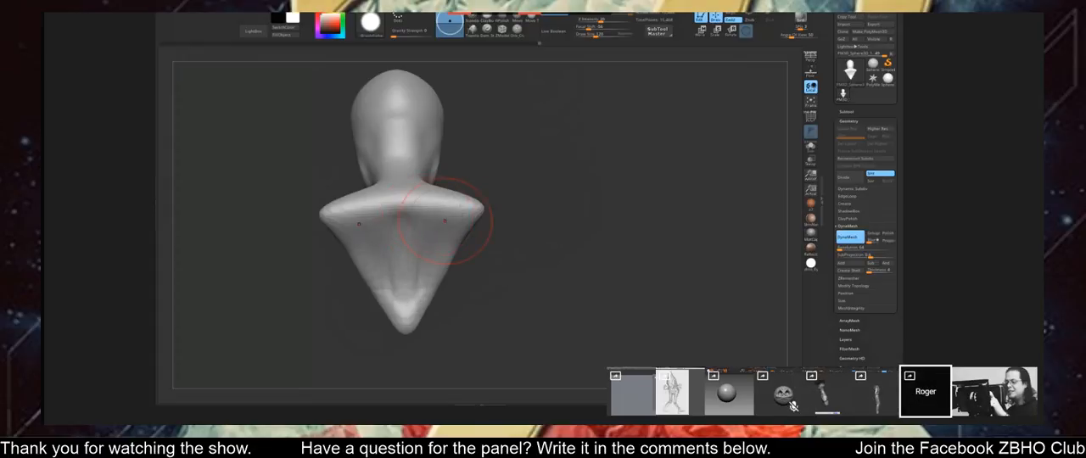
pyautogui.moveTo(446, 222)
pyautogui.mouseDown()
pyautogui.moveTo(410, 284)
pyautogui.moveTo(410, 270)
pyautogui.mouseUp()
pyautogui.moveTo(444, 217)
pyautogui.mouseDown()
pyautogui.moveTo(416, 242)
pyautogui.moveTo(411, 213)
pyautogui.mouseUp()
pyautogui.moveTo(529, 178)
pyautogui.mouseDown()
pyautogui.moveTo(586, 189)
pyautogui.moveTo(433, 256)
pyautogui.mouseUp()
pyautogui.moveTo(543, 197)
pyautogui.mouseDown()
pyautogui.moveTo(486, 193)
pyautogui.moveTo(528, 195)
pyautogui.moveTo(527, 174)
pyautogui.moveTo(446, 170)
pyautogui.moveTo(495, 198)
pyautogui.mouseUp()
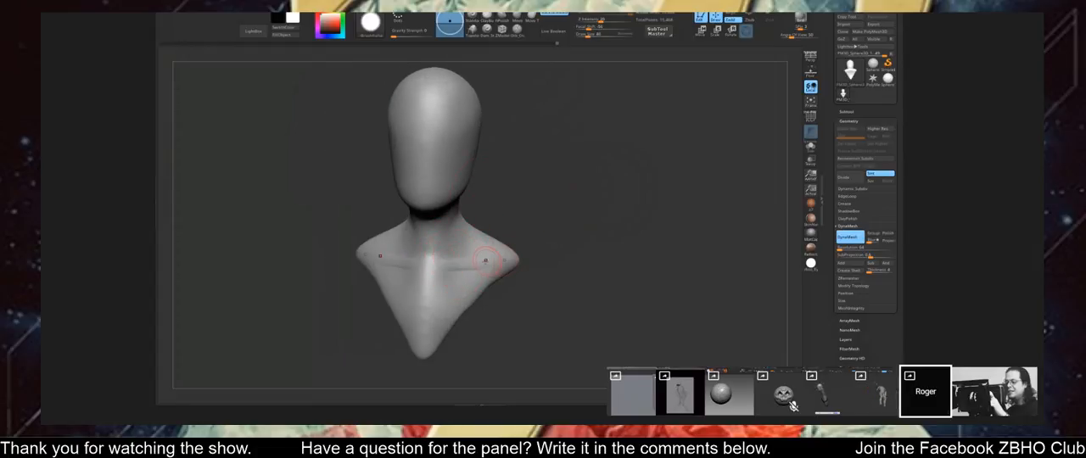
pyautogui.moveTo(533, 240)
pyautogui.mouseDown()
pyautogui.moveTo(461, 195)
pyautogui.moveTo(487, 181)
pyautogui.moveTo(470, 182)
pyautogui.mouseUp()
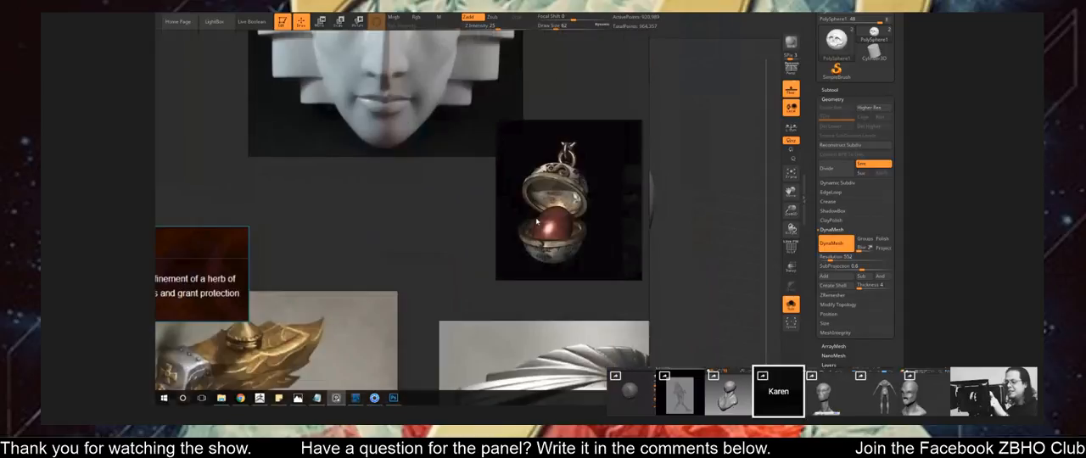
# Examine the open locket pendant with the red egg on the reference board.
pyautogui.scroll(2, 476, 233)
pyautogui.moveTo(493, 226); pyautogui.dragTo(478, 245, button='middle')
pyautogui.scroll(2, 481, 243)
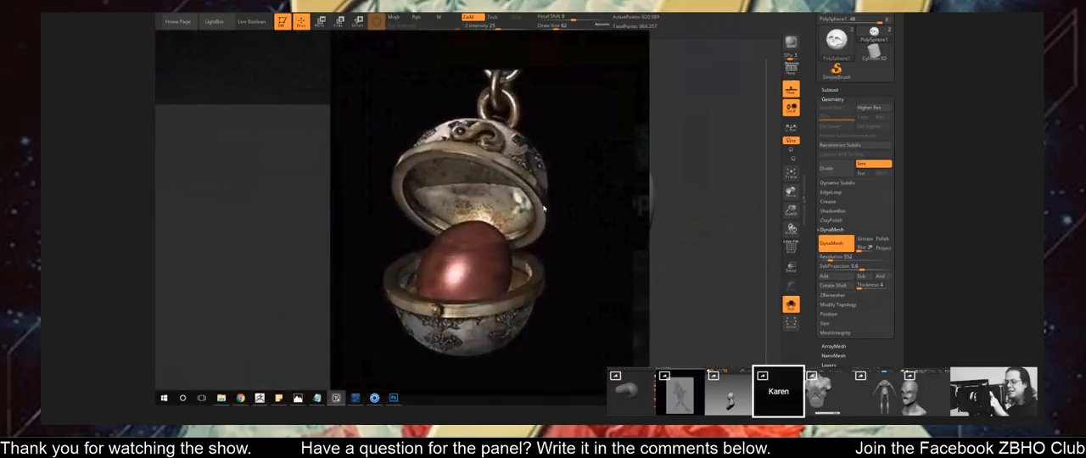
pyautogui.moveTo(527, 210); pyautogui.dragTo(502, 207, button='middle')
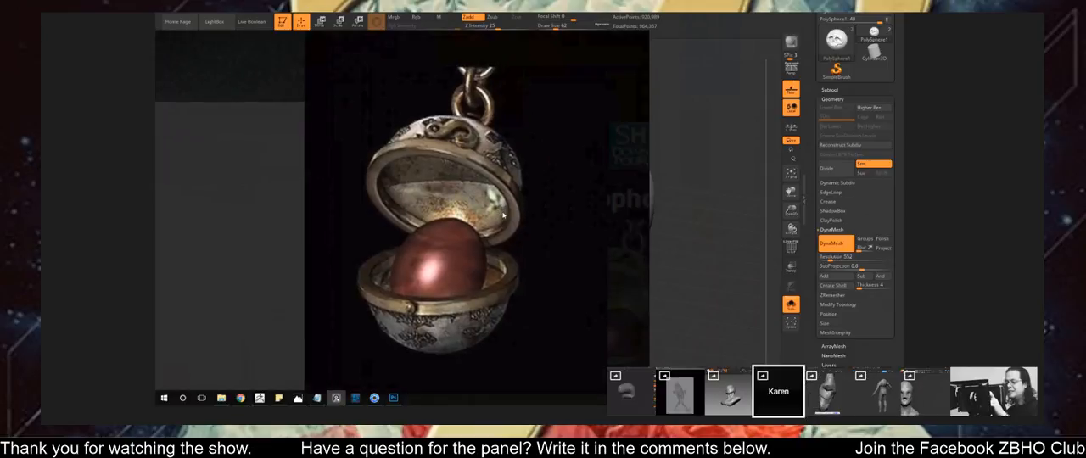
pyautogui.moveTo(274, 162); pyautogui.dragTo(41, 156, button='right')
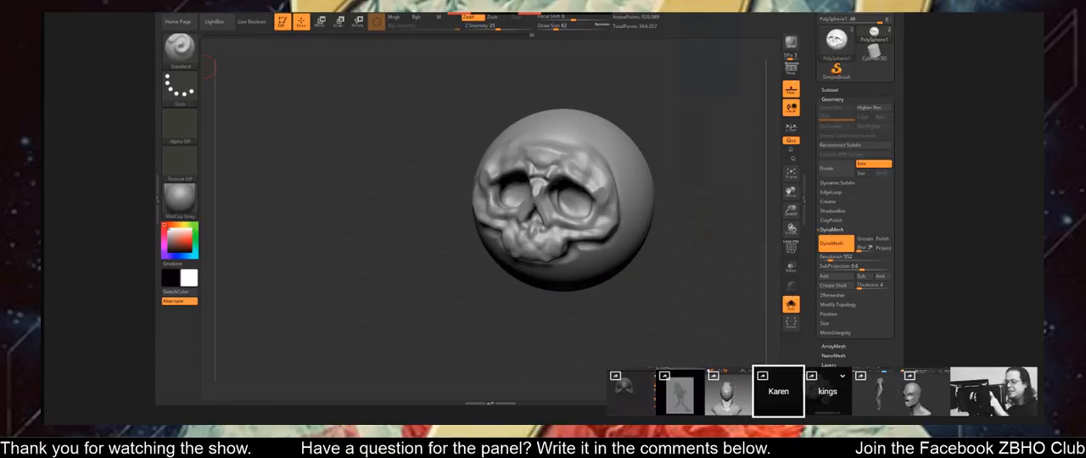
# Refine the sides of the skull's upper jaw with the Standard brush at draw sizes 37 and 49.
pyautogui.moveTo(659, 165); pyautogui.dragTo(627, 178)
pyautogui.keyDown('ctrl'); pyautogui.moveTo(627, 178); pyautogui.dragTo(637, 177, button='right'); pyautogui.keyUp('ctrl')
pyautogui.moveTo(637, 177); pyautogui.dragTo(598, 180)
pyautogui.press('s')
pyautogui.moveTo(507, 244); pyautogui.dragTo(501, 234)
pyautogui.moveTo(659, 121); pyautogui.dragTo(638, 145)
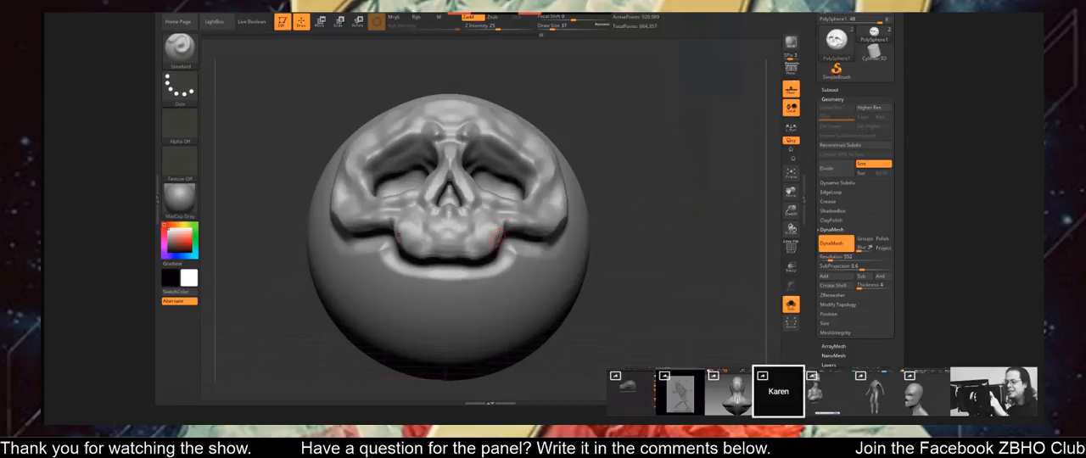
pyautogui.press('s')
pyautogui.moveTo(507, 221); pyautogui.dragTo(510, 220)
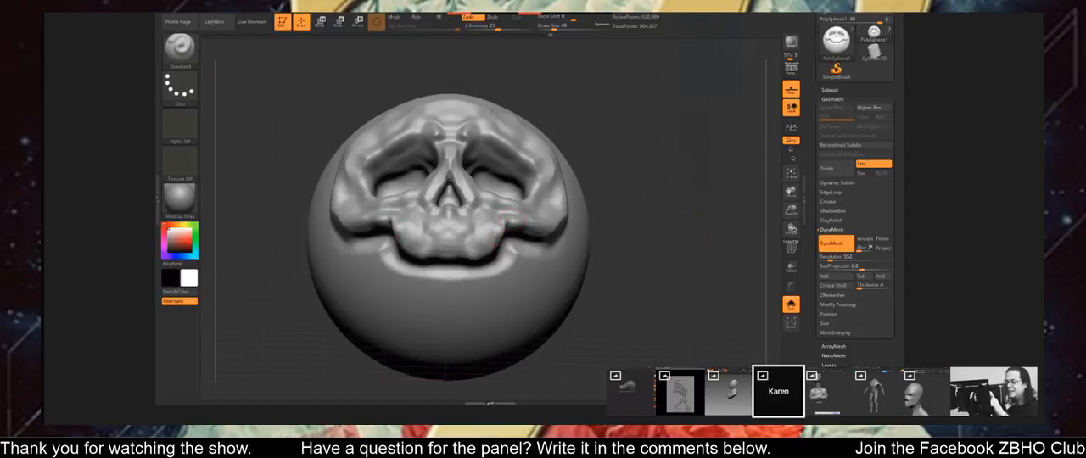
# Set the Standard brush draw size to 71 and build up the skull's outer cheekbone.
pyautogui.moveTo(615, 141); pyautogui.dragTo(570, 161)
pyautogui.press('s')
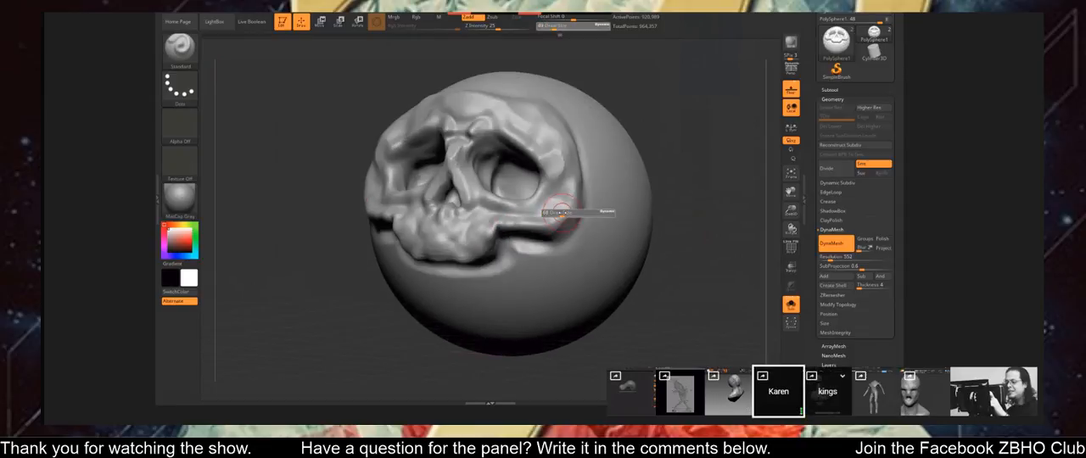
pyautogui.click(558, 215)
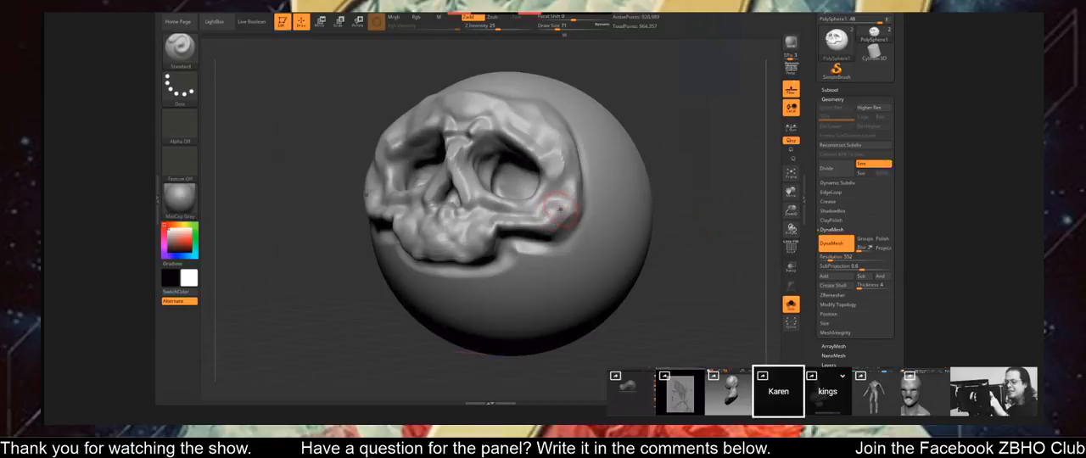
pyautogui.moveTo(566, 202); pyautogui.dragTo(562, 235, button='right')
pyautogui.moveTo(561, 215); pyautogui.dragTo(555, 246)
# Sculpt the skull's temple and brow, and fill out the rounded forms inside the eye sockets.
pyautogui.moveTo(600, 136)
pyautogui.mouseDown()
pyautogui.moveTo(651, 168)
pyautogui.moveTo(620, 164)
pyautogui.mouseUp()
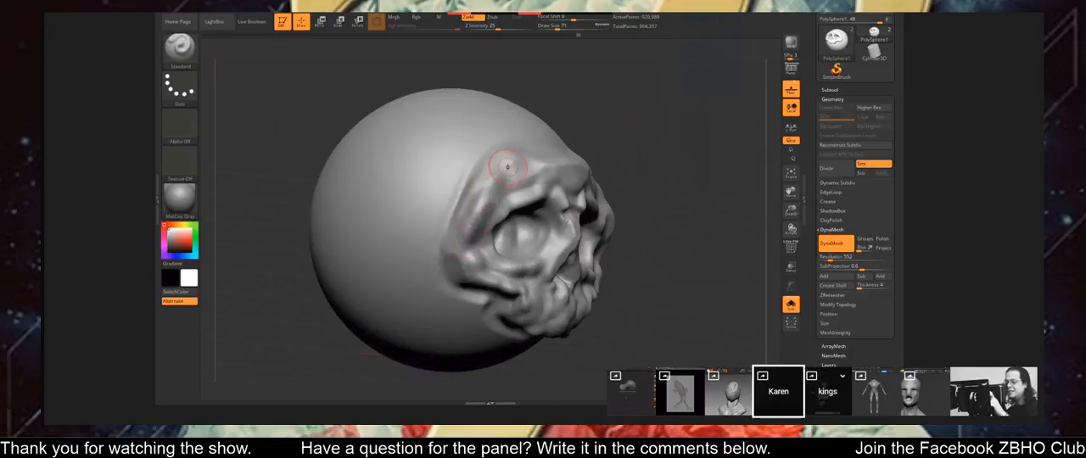
pyautogui.moveTo(604, 119)
pyautogui.mouseDown()
pyautogui.moveTo(555, 123)
pyautogui.moveTo(570, 146)
pyautogui.mouseUp()
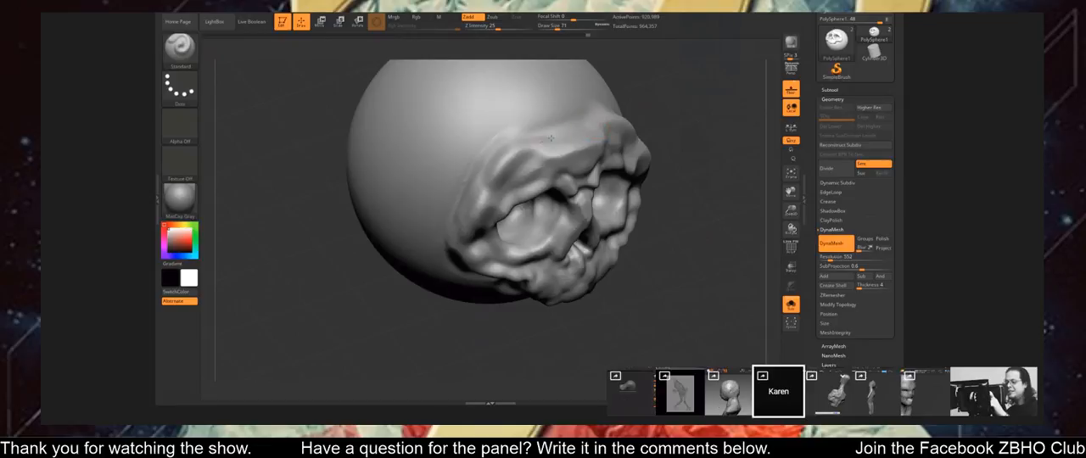
pyautogui.moveTo(670, 114)
pyautogui.mouseDown()
pyautogui.moveTo(684, 109)
pyautogui.moveTo(564, 188)
pyautogui.mouseUp()
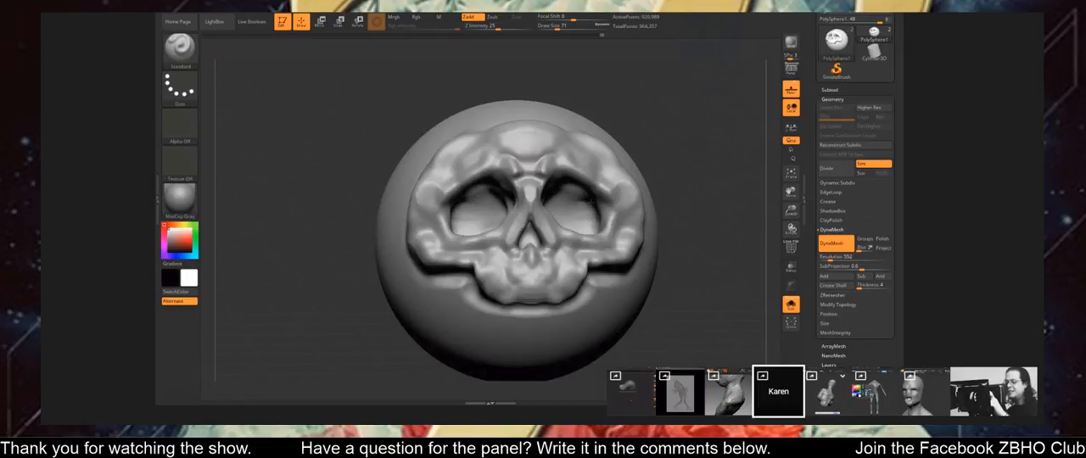
pyautogui.moveTo(569, 218); pyautogui.dragTo(578, 220)
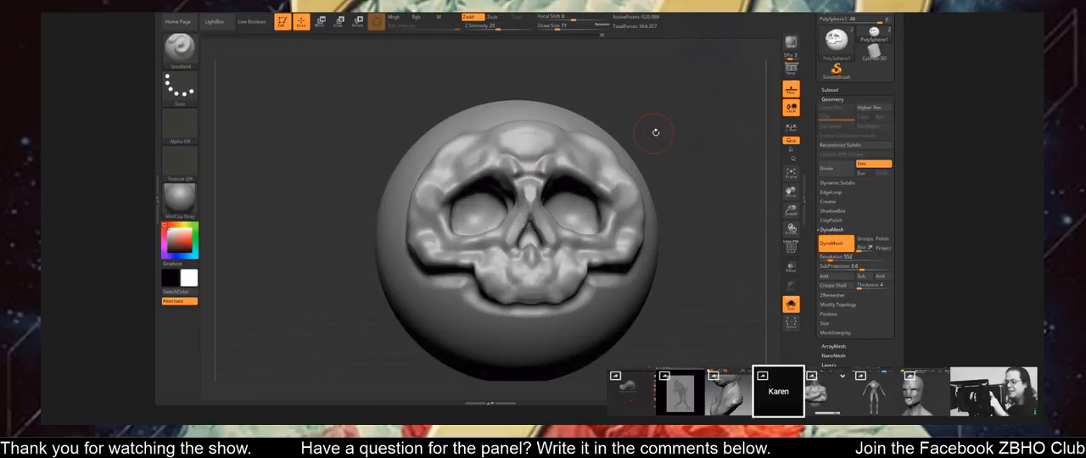
pyautogui.moveTo(654, 131); pyautogui.dragTo(633, 152)
pyautogui.moveTo(560, 218); pyautogui.dragTo(549, 214)
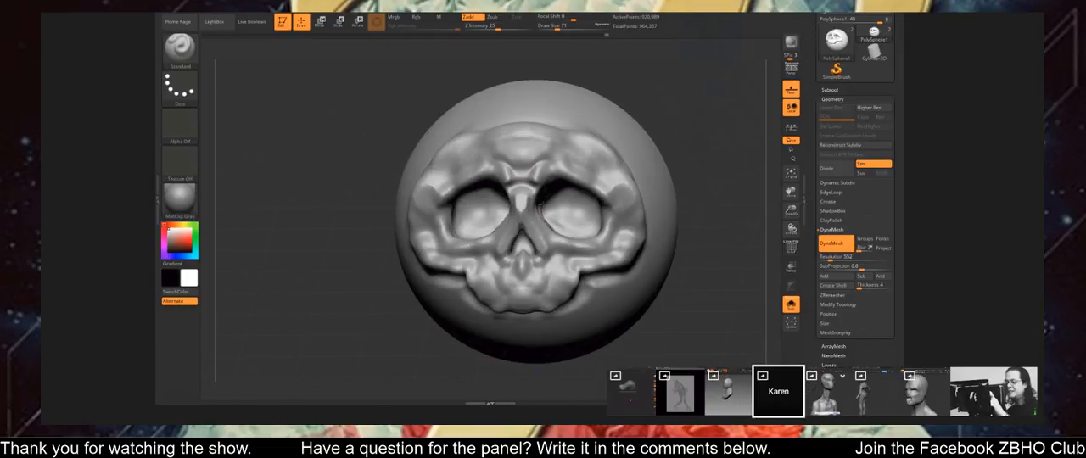
# Switch to the hPolish brush and flatten the skull's forehead and the brow above the eye sockets.
pyautogui.keyDown('ctrl'); pyautogui.moveTo(664, 186); pyautogui.dragTo(667, 134, button='right'); pyautogui.keyUp('ctrl')
pyautogui.moveTo(671, 134)
pyautogui.keyDown('ctrl'); pyautogui.mouseDown()
pyautogui.moveTo(697, 168)
pyautogui.moveTo(668, 168)
pyautogui.mouseUp(); pyautogui.keyUp('ctrl')
pyautogui.keyDown('ctrl'); pyautogui.moveTo(648, 152); pyautogui.dragTo(654, 177, button='right'); pyautogui.keyUp('ctrl')
pyautogui.moveTo(654, 177)
pyautogui.mouseDown()
pyautogui.moveTo(698, 178)
pyautogui.moveTo(622, 164)
pyautogui.mouseUp()
pyautogui.press('b')
pyautogui.press('h')
pyautogui.press('p')
pyautogui.moveTo(590, 192)
pyautogui.keyDown('ctrl'); pyautogui.mouseDown(button='right')
pyautogui.moveTo(597, 219)
pyautogui.moveTo(622, 175)
pyautogui.mouseUp(button='right'); pyautogui.keyUp('ctrl')
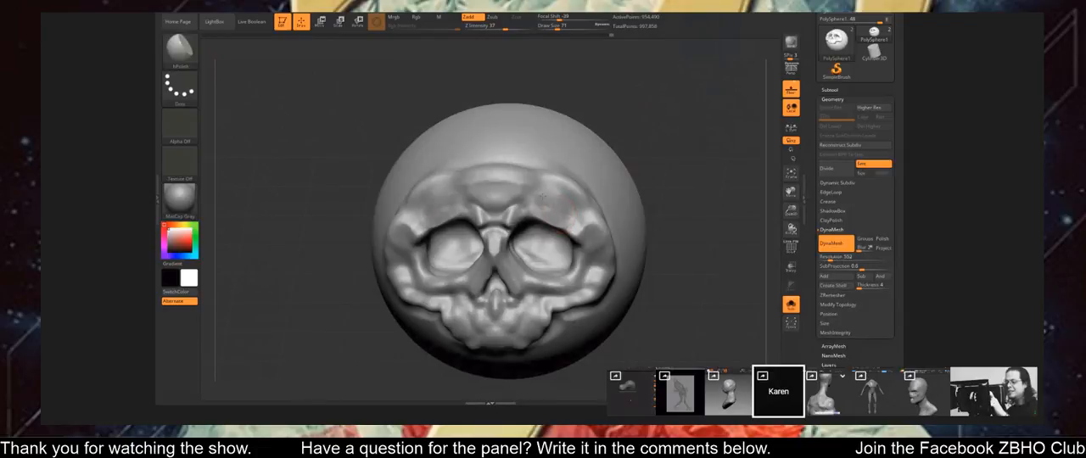
# Set the hPolish draw size to 39 and polish planes on the skull's nose bridge and central brow.
pyautogui.keyDown('alt'); pyautogui.moveTo(588, 187); pyautogui.dragTo(626, 180, button='right'); pyautogui.keyUp('alt')
pyautogui.press('s')
pyautogui.moveTo(544, 231); pyautogui.dragTo(538, 233)
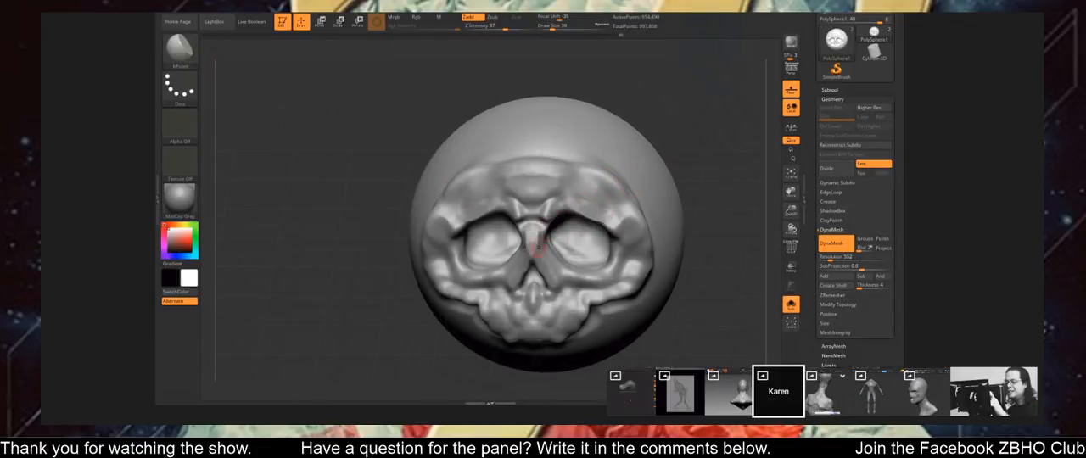
pyautogui.moveTo(612, 160); pyautogui.dragTo(650, 138, button='right')
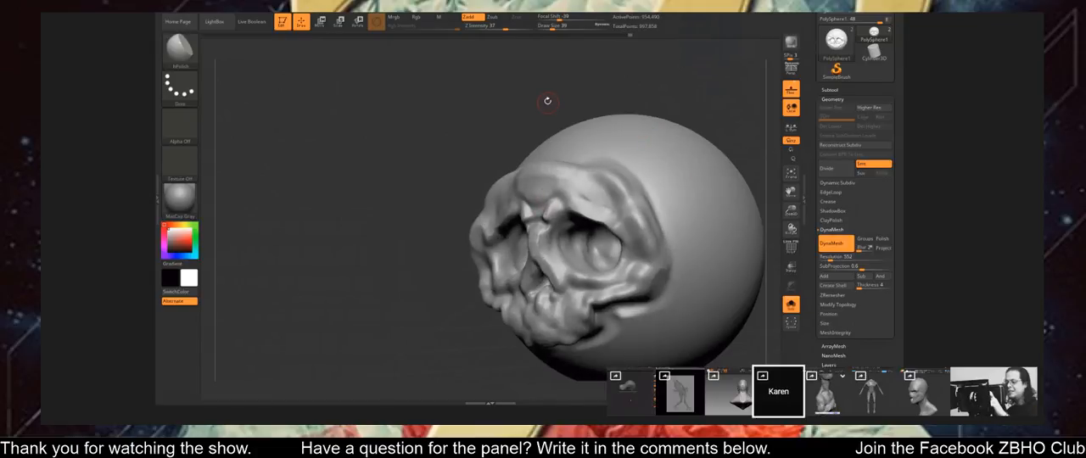
pyautogui.moveTo(547, 101); pyautogui.dragTo(557, 193, button='right')
pyautogui.moveTo(610, 149); pyautogui.dragTo(557, 151)
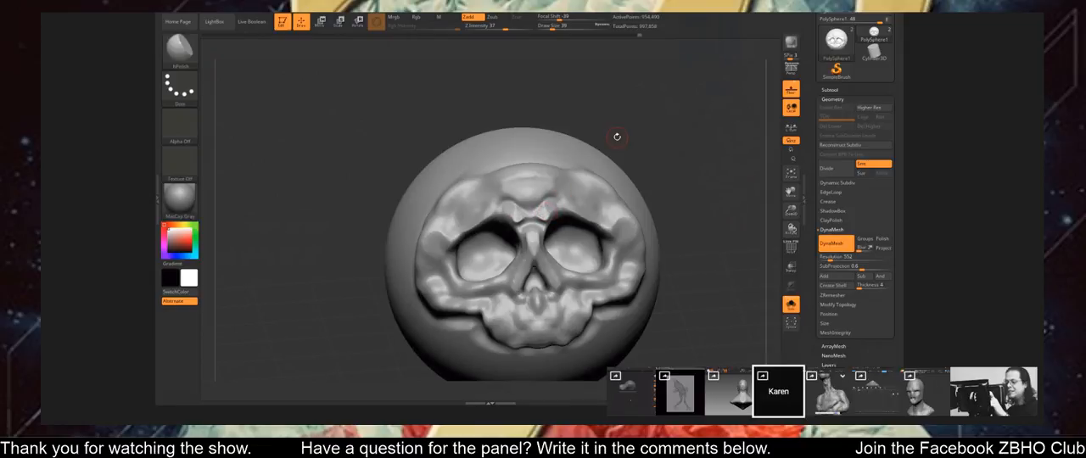
# Smooth the polished brow ridge above the skull's eye socket.
pyautogui.moveTo(615, 133)
pyautogui.mouseDown()
pyautogui.moveTo(638, 179)
pyautogui.moveTo(653, 133)
pyautogui.moveTo(628, 157)
pyautogui.moveTo(632, 169)
pyautogui.moveTo(670, 148)
pyautogui.moveTo(629, 164)
pyautogui.moveTo(648, 162)
pyautogui.moveTo(635, 154)
pyautogui.mouseUp()
pyautogui.press('shift')
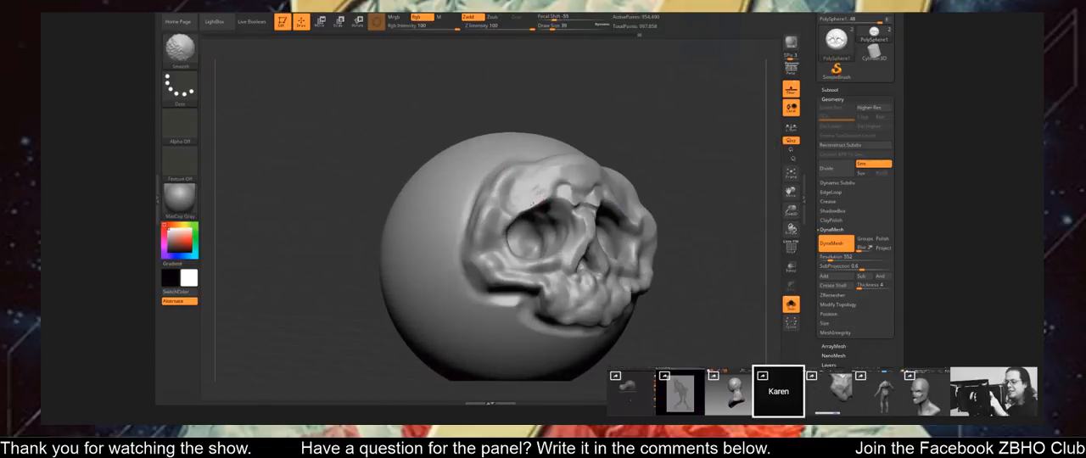
pyautogui.moveTo(671, 126); pyautogui.dragTo(635, 131)
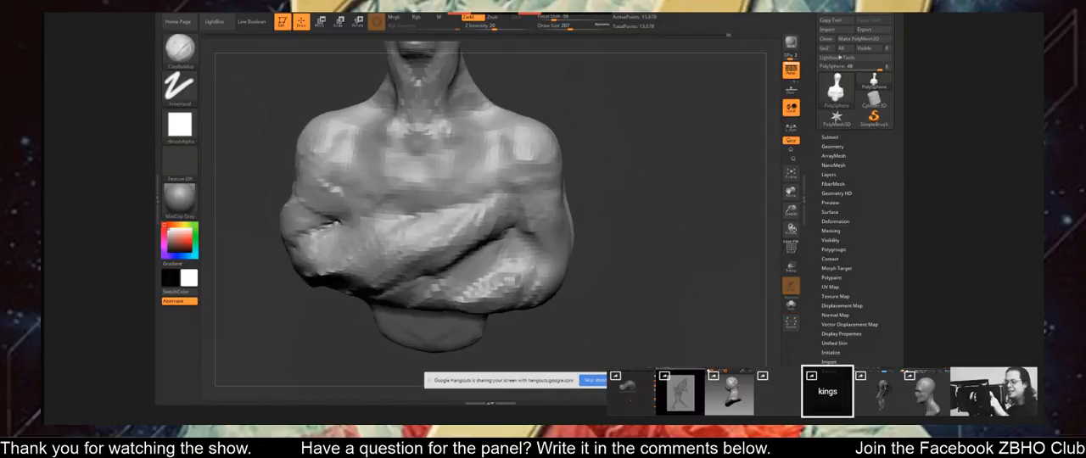
# Build up the forearms of the crossed-arms bust with the ClayBuildup brush at draw size 207.
pyautogui.moveTo(505, 231); pyautogui.dragTo(476, 251, button='right')
pyautogui.moveTo(476, 250)
pyautogui.mouseDown()
pyautogui.moveTo(501, 257)
pyautogui.moveTo(472, 243)
pyautogui.mouseUp()
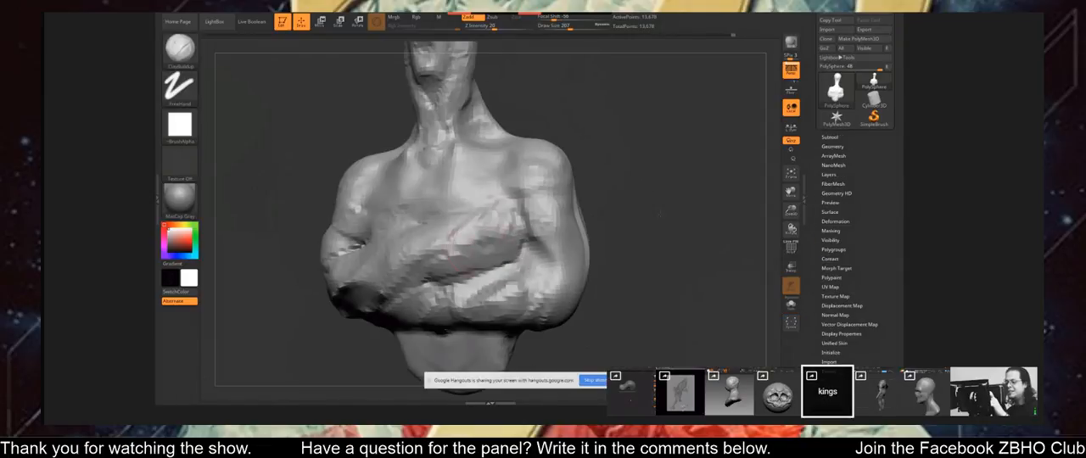
pyautogui.moveTo(472, 244); pyautogui.dragTo(586, 209, button='right')
pyautogui.moveTo(575, 243)
pyautogui.mouseDown(button='right')
pyautogui.moveTo(509, 222)
pyautogui.moveTo(526, 208)
pyautogui.mouseUp(button='right')
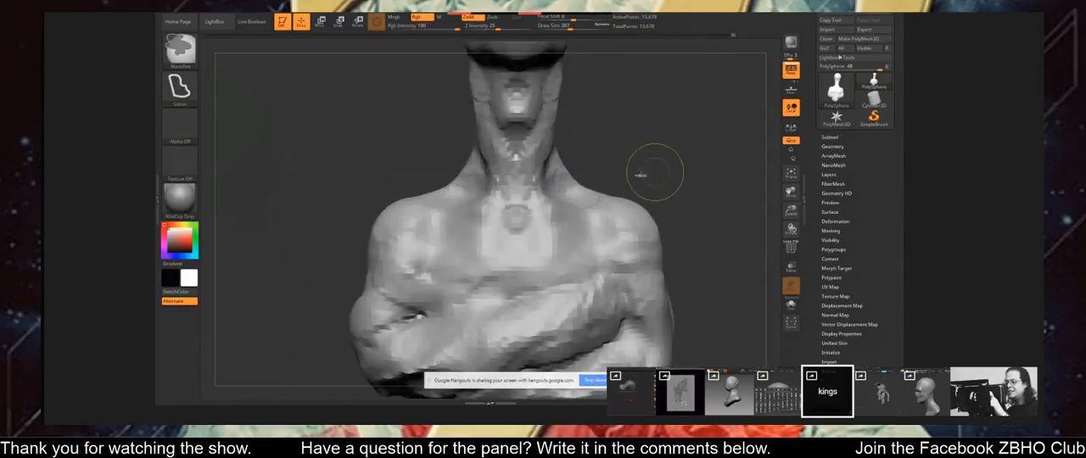
# Refine the neck, chest and shoulders of the crossed-arms bust, raising the ClayBuildup draw size to 280.
pyautogui.keyDown('ctrl'); pyautogui.moveTo(655, 172); pyautogui.dragTo(632, 111, button='right'); pyautogui.keyUp('ctrl')
pyautogui.moveTo(543, 183)
pyautogui.mouseDown(button='right')
pyautogui.moveTo(488, 185)
pyautogui.moveTo(566, 188)
pyautogui.moveTo(532, 196)
pyautogui.moveTo(549, 201)
pyautogui.mouseUp(button='right')
pyautogui.moveTo(528, 251)
pyautogui.keyDown('alt'); pyautogui.mouseDown(button='right')
pyautogui.moveTo(522, 172)
pyautogui.moveTo(543, 197)
pyautogui.moveTo(564, 174)
pyautogui.moveTo(556, 148)
pyautogui.moveTo(574, 159)
pyautogui.mouseUp(button='right'); pyautogui.keyUp('alt')
pyautogui.moveTo(573, 134); pyautogui.dragTo(514, 165)
pyautogui.moveTo(514, 165); pyautogui.dragTo(536, 169, button='right')
pyautogui.moveTo(562, 161); pyautogui.dragTo(524, 180)
pyautogui.moveTo(524, 178); pyautogui.dragTo(561, 144, button='right')
pyautogui.moveTo(594, 134)
pyautogui.mouseDown()
pyautogui.moveTo(616, 132)
pyautogui.moveTo(577, 144)
pyautogui.mouseUp()
pyautogui.moveTo(541, 206)
pyautogui.keyDown('alt'); pyautogui.mouseDown(button='right')
pyautogui.moveTo(531, 238)
pyautogui.moveTo(599, 256)
pyautogui.mouseUp(button='right'); pyautogui.keyUp('alt')
pyautogui.moveTo(500, 171); pyautogui.dragTo(492, 157)
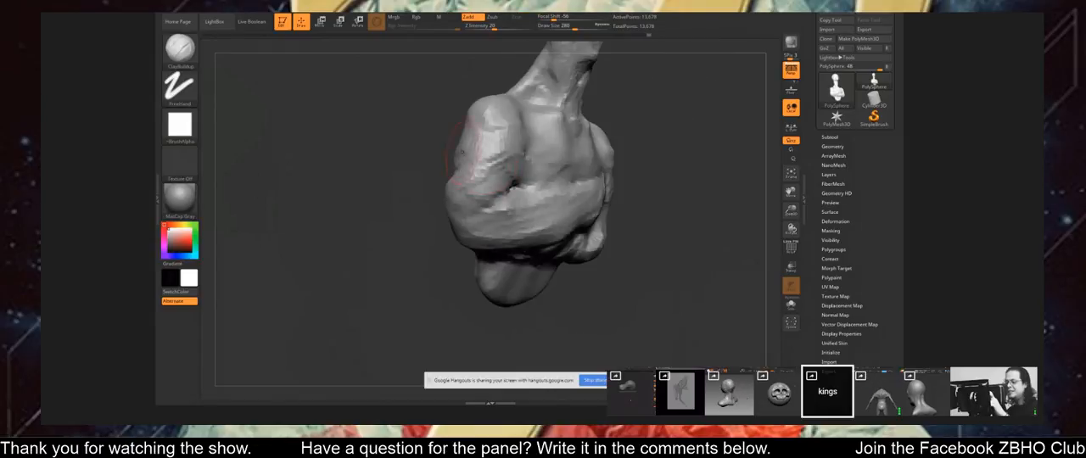
# Add clay volume to the upper arm and elbow of the crossed-arms bust from several angles.
pyautogui.moveTo(476, 154); pyautogui.dragTo(533, 158, button='right')
pyautogui.moveTo(480, 174); pyautogui.dragTo(458, 179)
pyautogui.moveTo(458, 179); pyautogui.dragTo(365, 174, button='right')
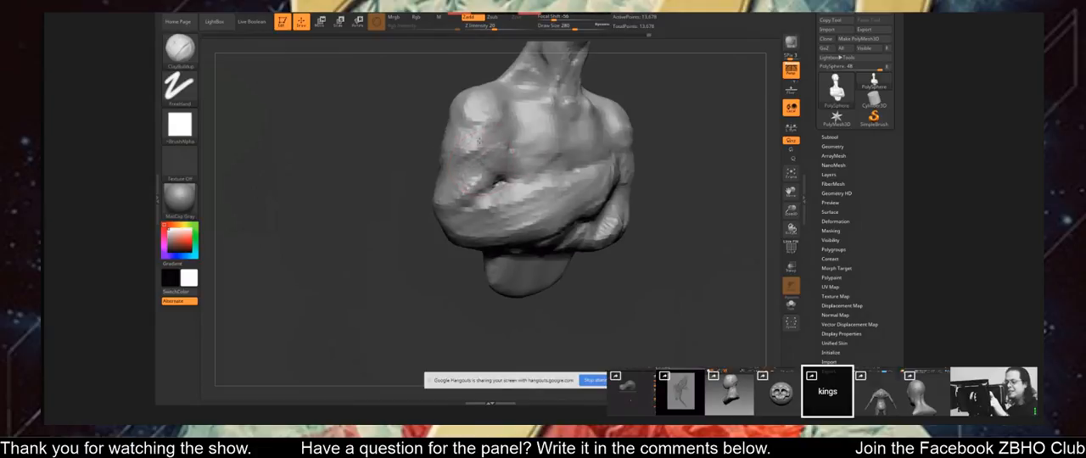
pyautogui.moveTo(498, 181); pyautogui.dragTo(472, 143, button='right')
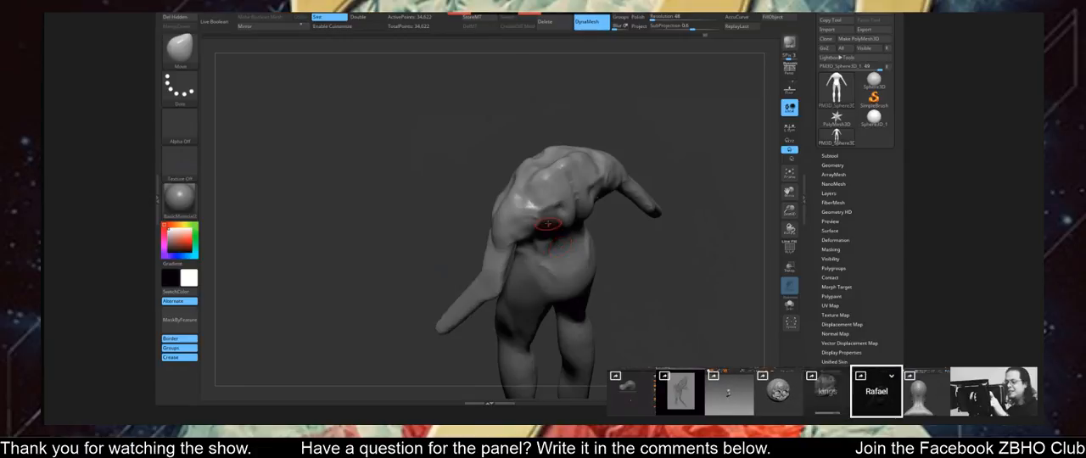
# Switch from ClayBuildup to the DamStandard brush for carving the full-body figure's torso.
pyautogui.rightClick(548, 224)
pyautogui.click(524, 199)
pyautogui.click(525, 178)
pyautogui.rightClick(548, 219)
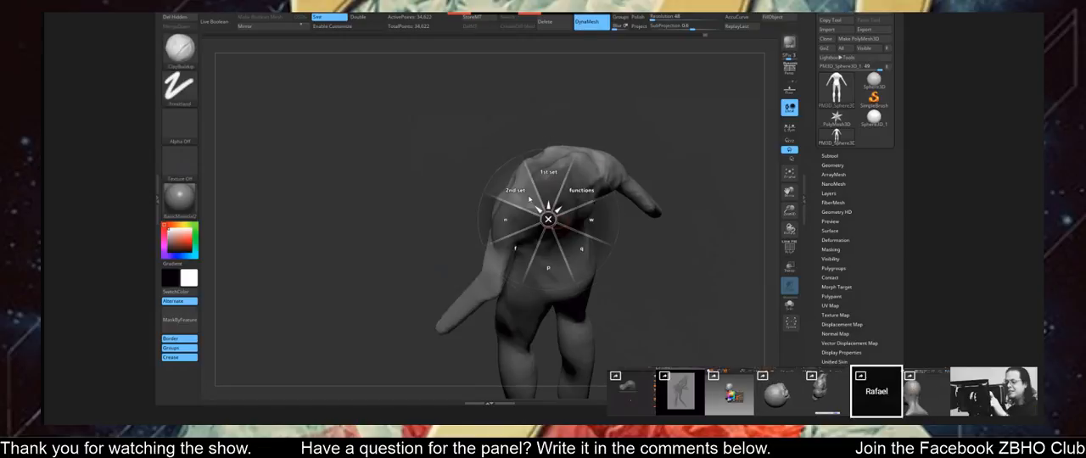
pyautogui.click(529, 200)
pyautogui.click(541, 207)
pyautogui.press('d')
pyautogui.press('s')
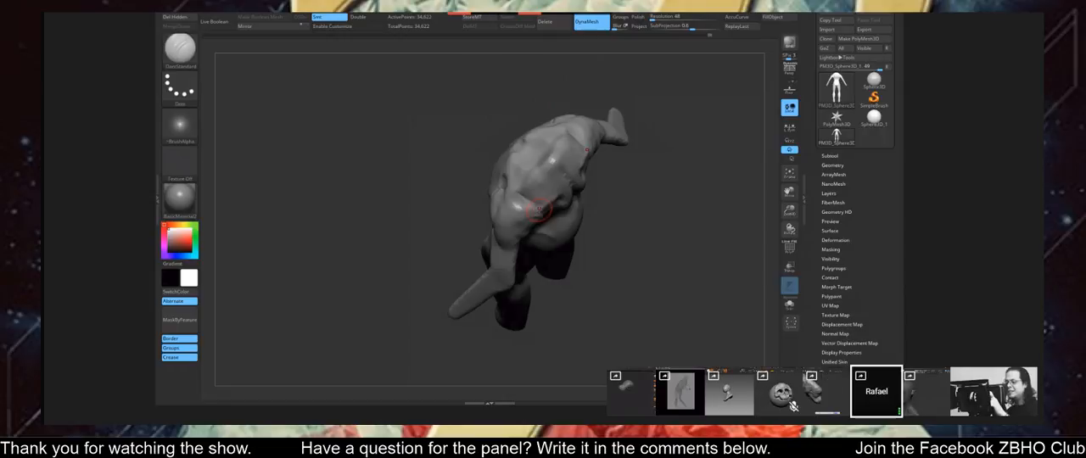
# Carve muscle creases into the full-body figure's shoulders and upper back with the DamStandard brush.
pyautogui.moveTo(592, 194)
pyautogui.mouseDown()
pyautogui.moveTo(615, 187)
pyautogui.moveTo(608, 179)
pyautogui.moveTo(594, 196)
pyautogui.mouseUp()
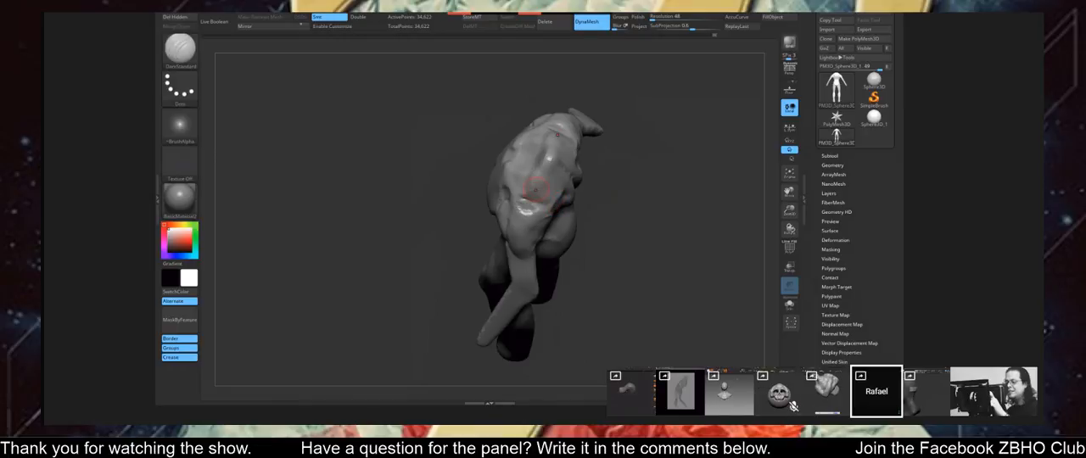
pyautogui.moveTo(536, 189)
pyautogui.mouseDown()
pyautogui.moveTo(561, 210)
pyautogui.moveTo(536, 202)
pyautogui.moveTo(560, 204)
pyautogui.moveTo(552, 183)
pyautogui.moveTo(526, 208)
pyautogui.mouseUp()
# Switch to the ClayBuildup brush and build up the full-body figure's shoulders and the base of its neck.
pyautogui.rightClick(543, 209)
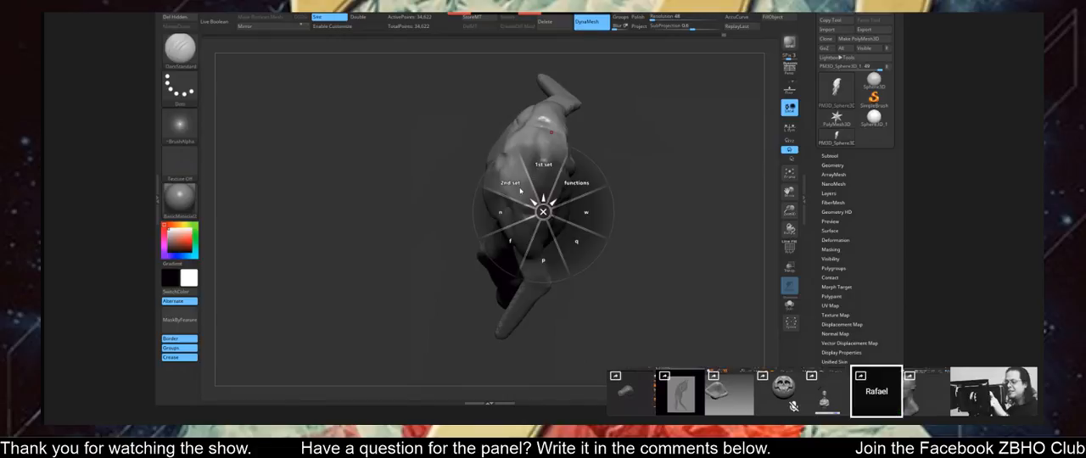
pyautogui.click(512, 182)
pyautogui.click(542, 211)
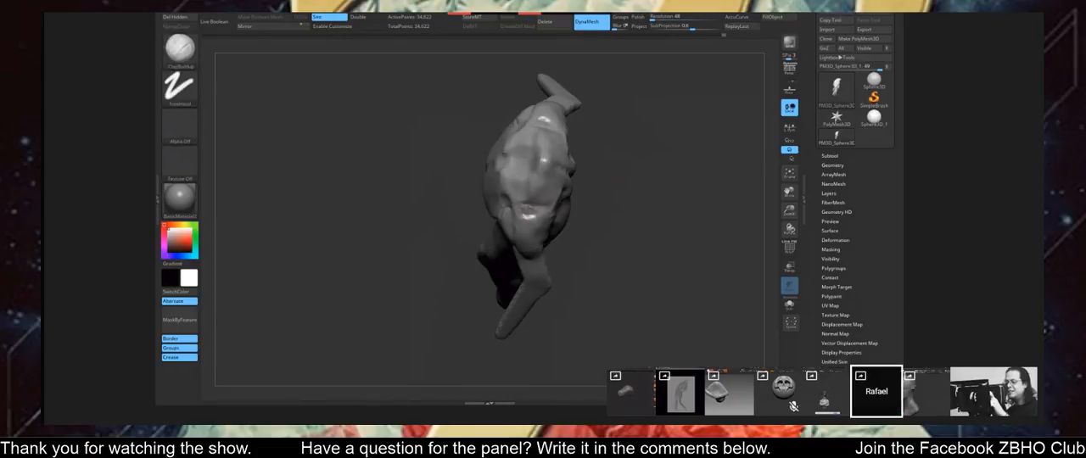
pyautogui.moveTo(538, 187)
pyautogui.mouseDown(button='right')
pyautogui.moveTo(539, 173)
pyautogui.moveTo(525, 182)
pyautogui.moveTo(529, 204)
pyautogui.moveTo(514, 205)
pyautogui.mouseUp(button='right')
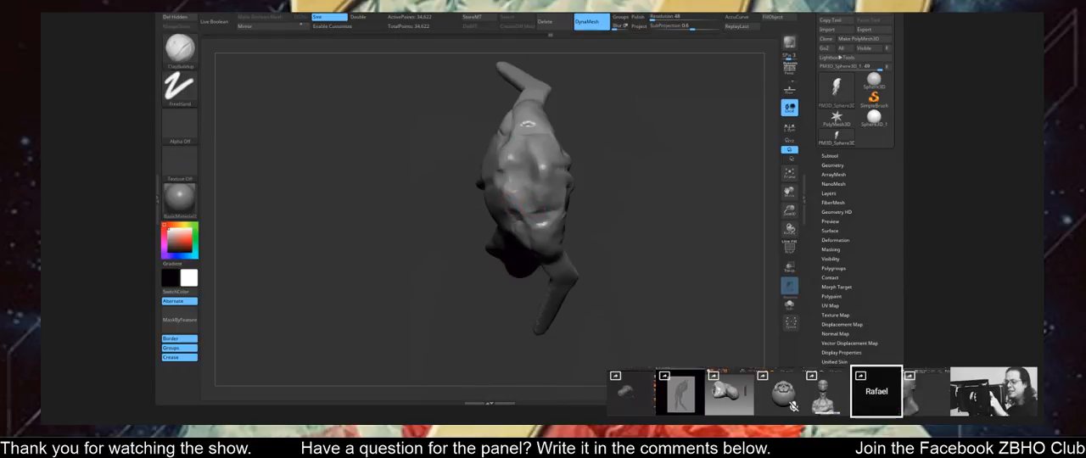
pyautogui.moveTo(529, 172); pyautogui.dragTo(517, 191, button='right')
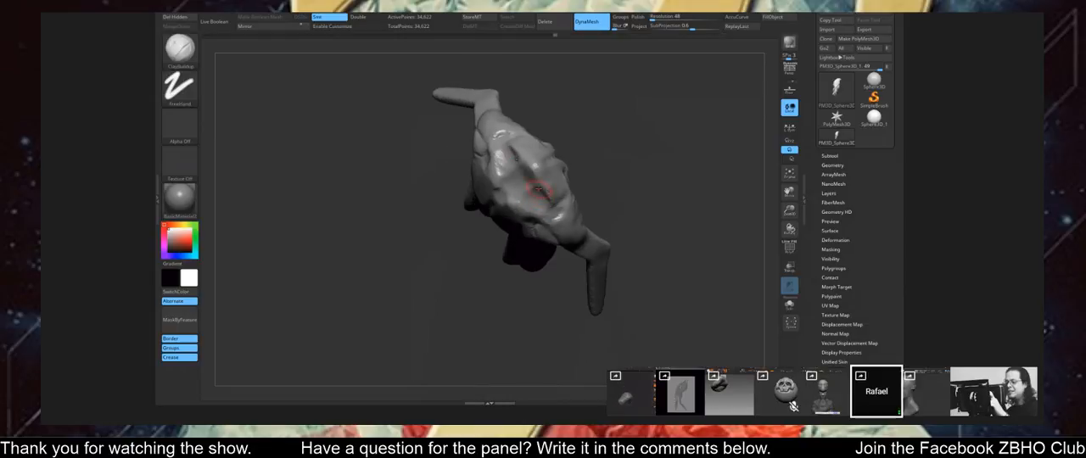
pyautogui.moveTo(536, 191)
pyautogui.mouseDown(button='right')
pyautogui.moveTo(564, 100)
pyautogui.moveTo(624, 273)
pyautogui.moveTo(573, 187)
pyautogui.mouseUp(button='right')
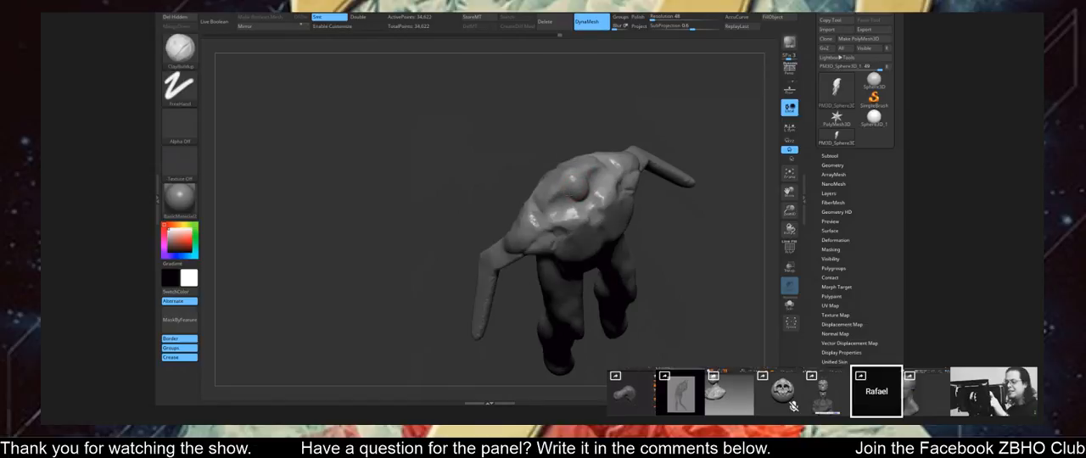
pyautogui.moveTo(585, 229); pyautogui.dragTo(568, 161, button='right')
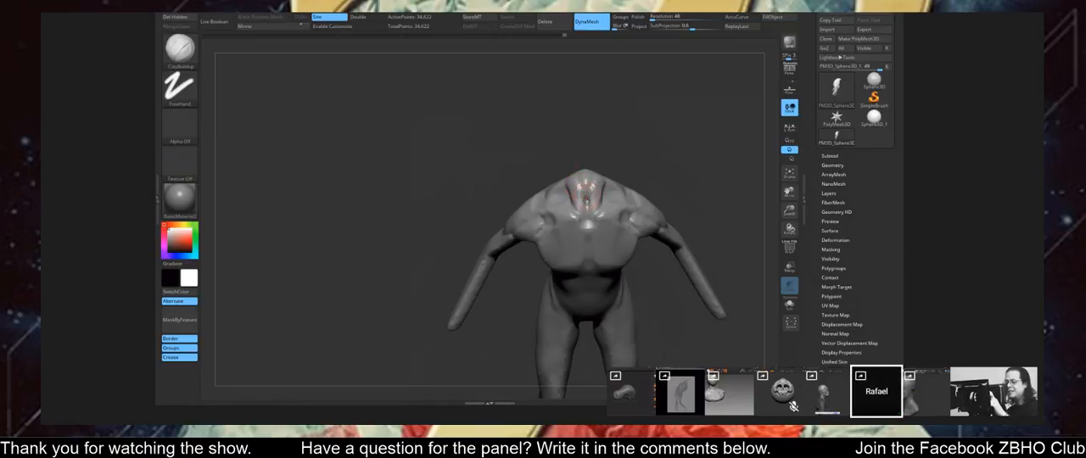
# Shape the full-body figure's neck base, shoulder blades and back with ClayBuildup from the front, side and rear.
pyautogui.moveTo(589, 165); pyautogui.dragTo(616, 139, button='right')
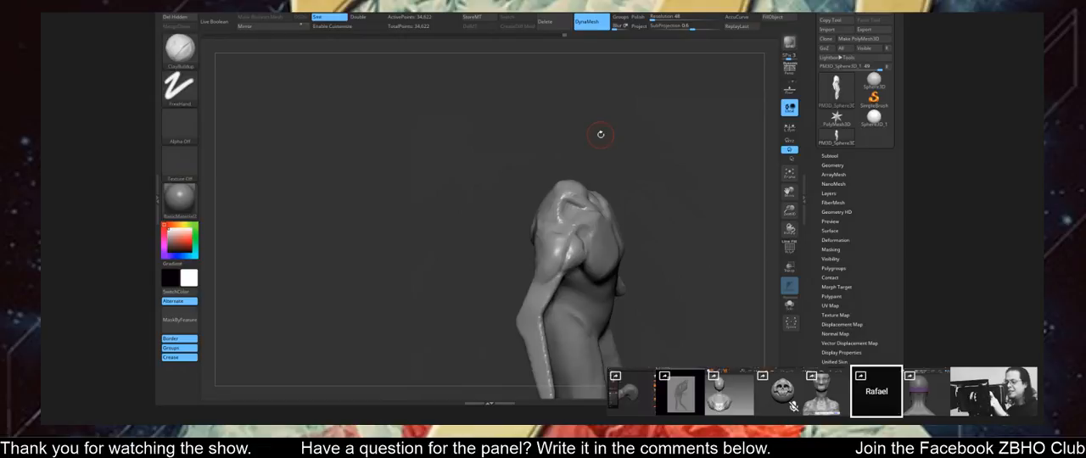
pyautogui.moveTo(600, 134)
pyautogui.mouseDown()
pyautogui.moveTo(662, 158)
pyautogui.moveTo(586, 209)
pyautogui.mouseUp()
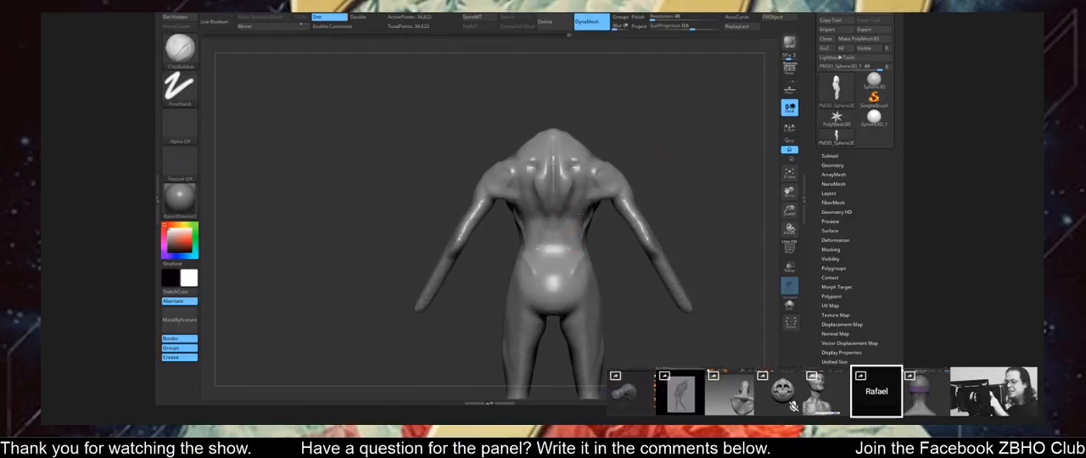
pyautogui.moveTo(587, 210); pyautogui.dragTo(574, 223, button='right')
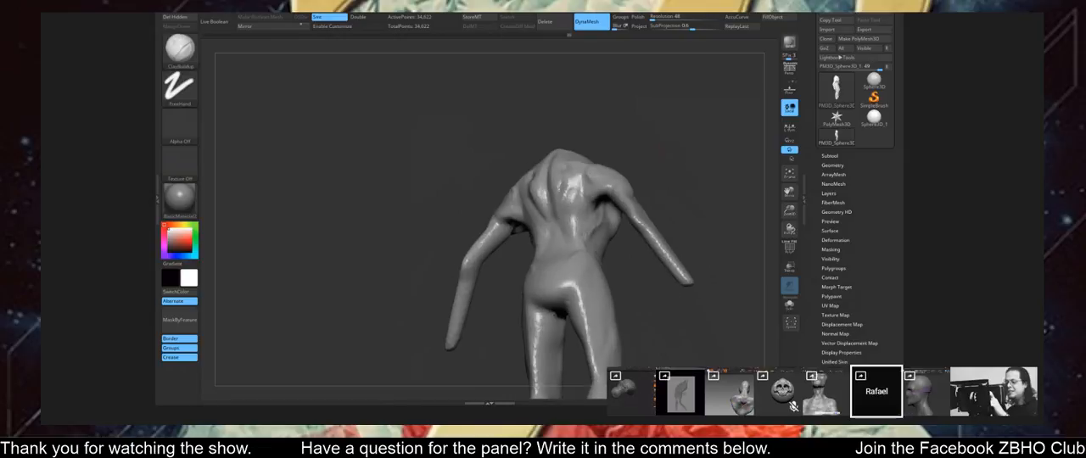
pyautogui.keyDown('shift'); pyautogui.moveTo(579, 217); pyautogui.dragTo(551, 221, button='right'); pyautogui.keyUp('shift')
pyautogui.moveTo(556, 173)
pyautogui.keyDown('shift'); pyautogui.mouseDown(button='right')
pyautogui.moveTo(547, 178)
pyautogui.moveTo(561, 168)
pyautogui.mouseUp(button='right'); pyautogui.keyUp('shift')
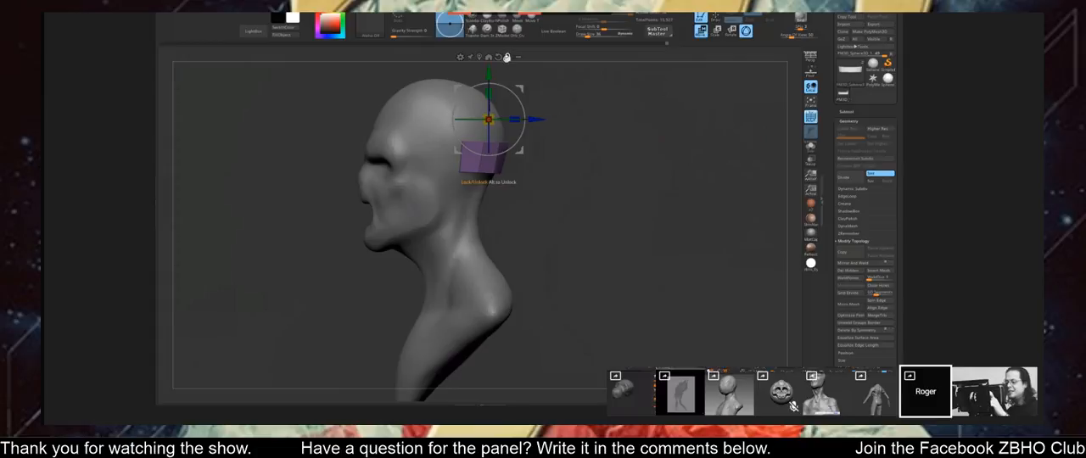
# Recentre and realign the transform gizmo on the purple box piece behind the bust's head, move the piece slightly down, and return to Draw mode.
pyautogui.keyDown('alt'); pyautogui.click(481, 57); pyautogui.keyUp('alt')
pyautogui.keyDown('alt'); pyautogui.click(489, 94); pyautogui.keyUp('alt')
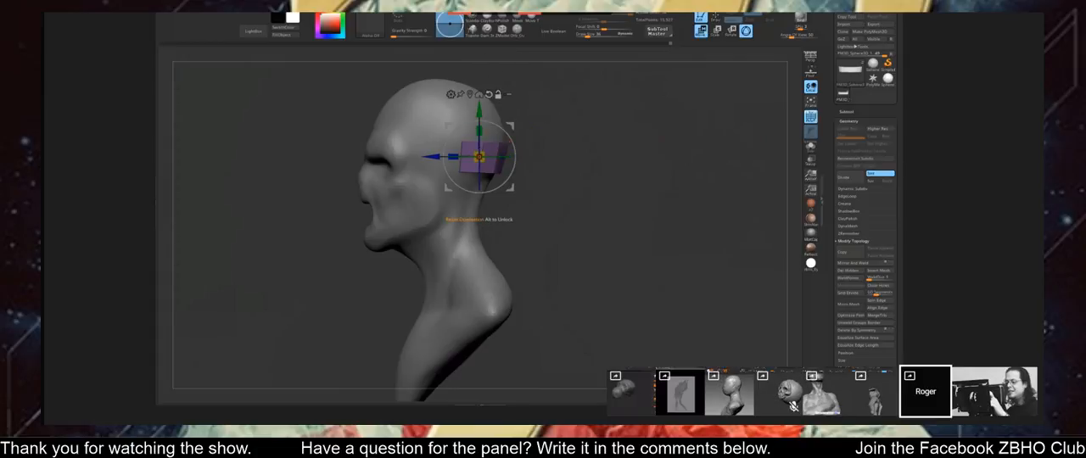
pyautogui.moveTo(479, 111); pyautogui.dragTo(480, 121)
pyautogui.keyDown('shift'); pyautogui.moveTo(623, 108); pyautogui.dragTo(584, 67); pyautogui.keyUp('shift')
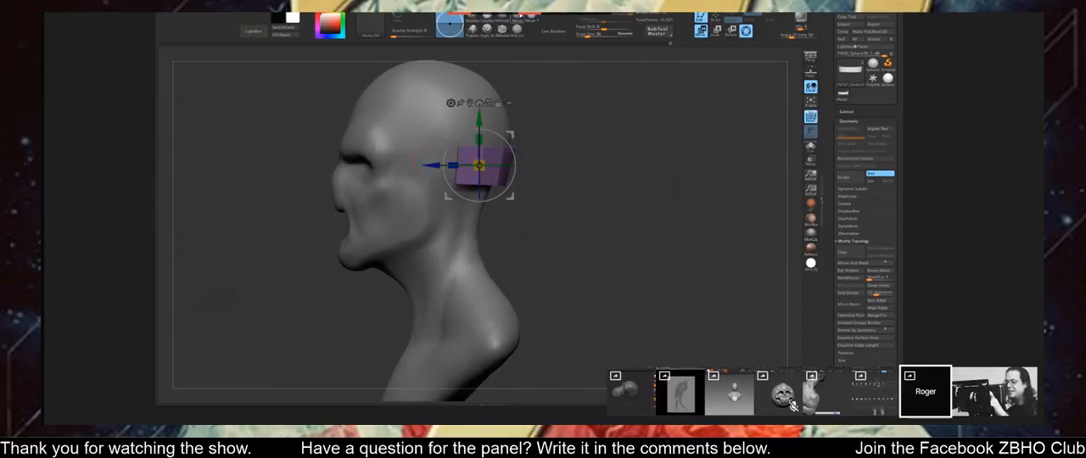
pyautogui.press('q')
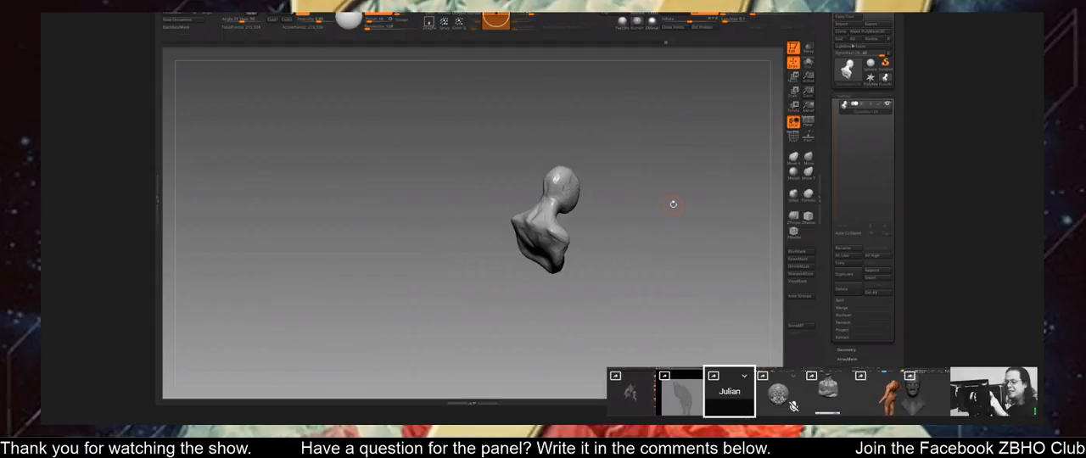
pyautogui.moveTo(684, 160); pyautogui.dragTo(517, 285)
pyautogui.moveTo(518, 285)
pyautogui.keyDown('alt'); pyautogui.mouseDown()
pyautogui.moveTo(514, 206)
pyautogui.moveTo(710, 211)
pyautogui.moveTo(713, 220)
pyautogui.moveTo(662, 188)
pyautogui.mouseUp(); pyautogui.keyUp('alt')
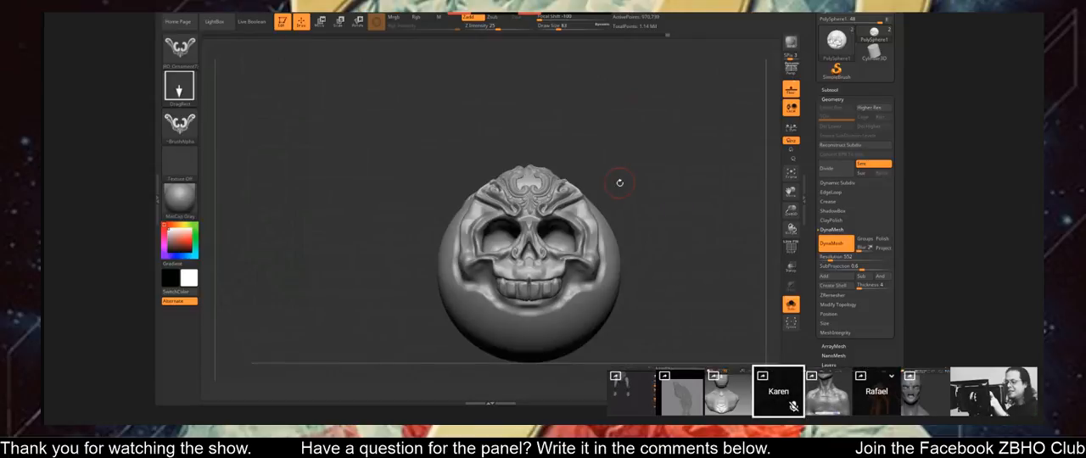
pyautogui.moveTo(620, 182)
pyautogui.mouseDown()
pyautogui.moveTo(619, 202)
pyautogui.moveTo(614, 182)
pyautogui.mouseUp()
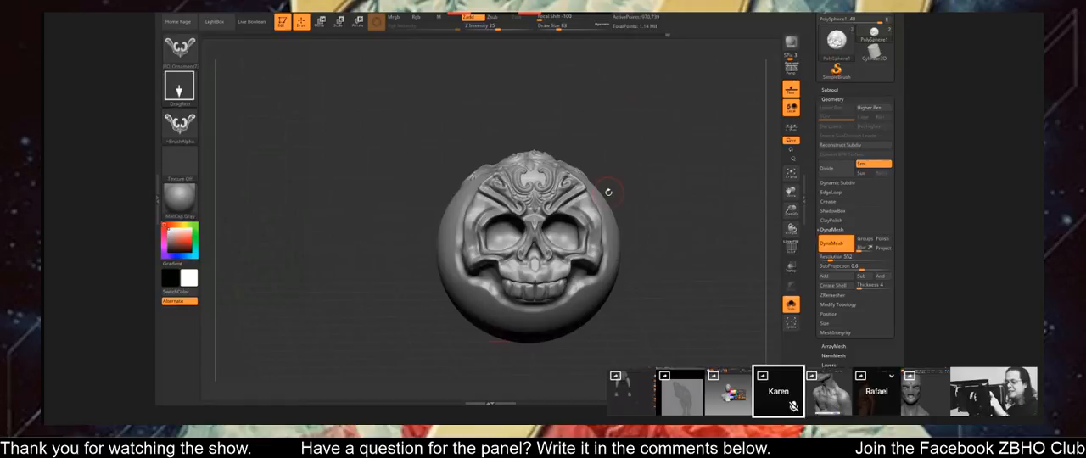
# Load the leaf-shaped ornament brush from the brush library and try stamping it on the skull-faced sphere.
pyautogui.press(',')
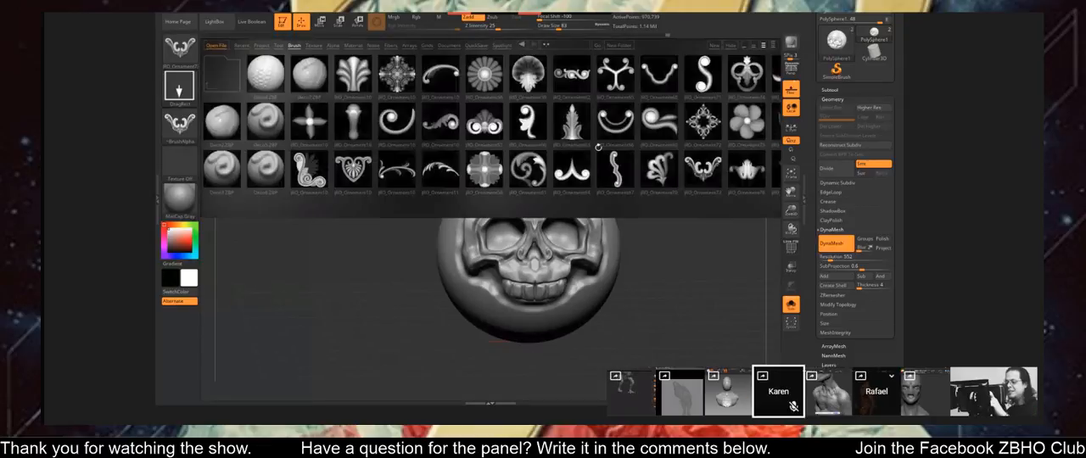
pyautogui.moveTo(659, 170); pyautogui.dragTo(641, 154)
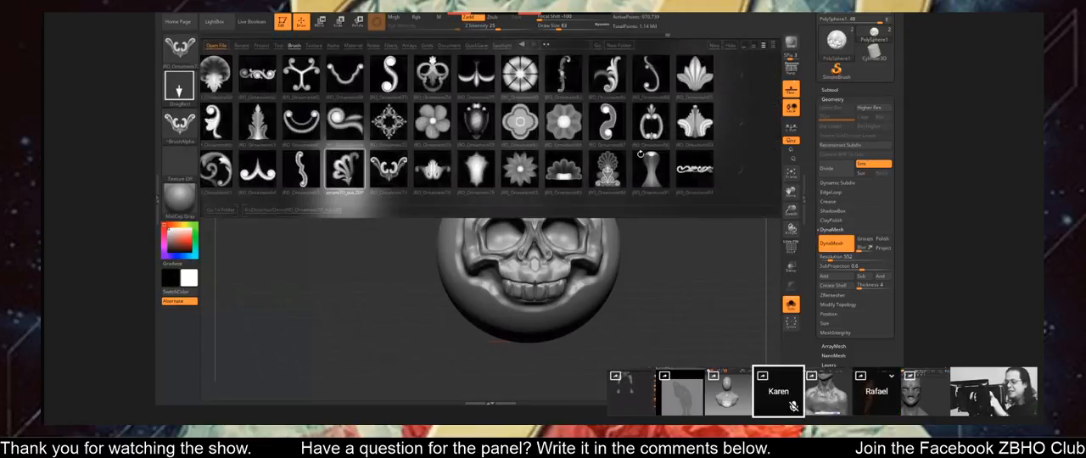
pyautogui.doubleClick(489, 89)
pyautogui.press(',')
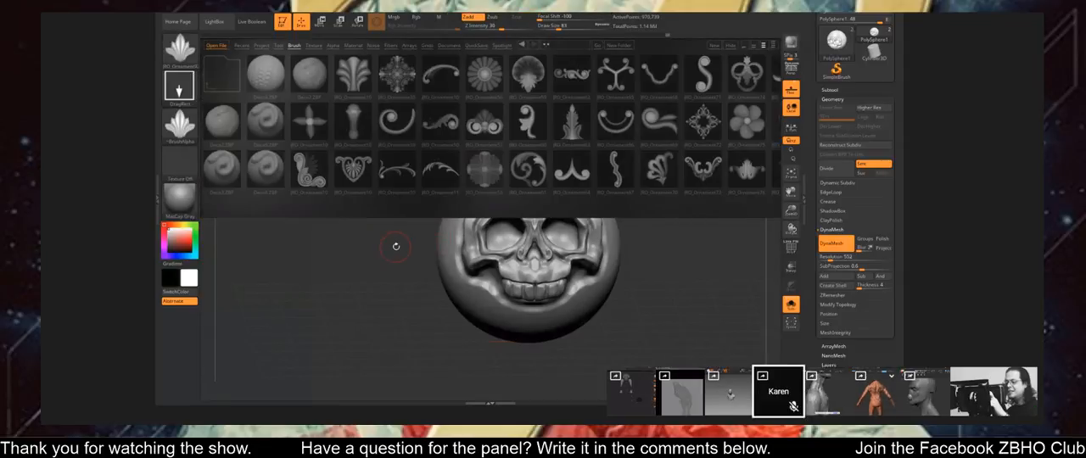
pyautogui.press(',')
pyautogui.moveTo(397, 247); pyautogui.dragTo(437, 258)
pyautogui.moveTo(357, 246); pyautogui.dragTo(357, 297)
pyautogui.moveTo(498, 206); pyautogui.dragTo(450, 197)
pyautogui.press('ctrl')
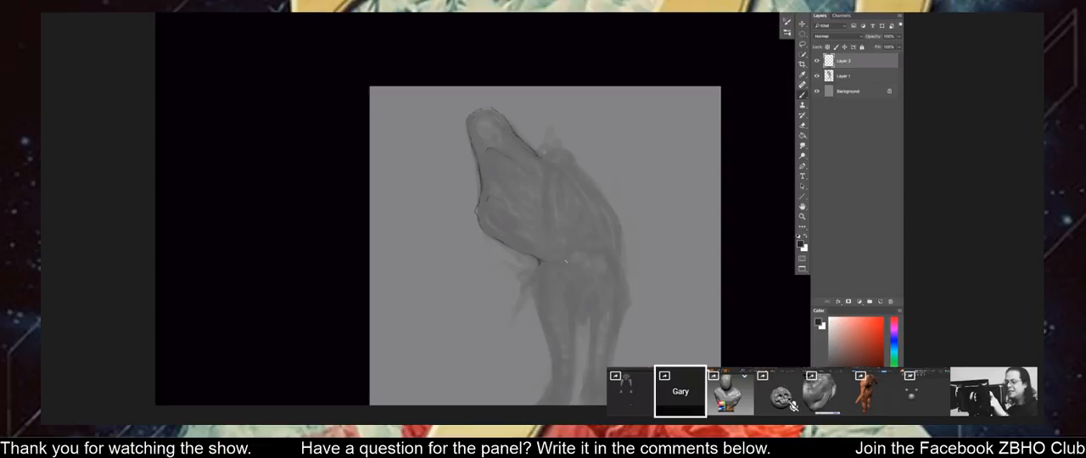
# Switch to Photoshop and add dark outline strokes to the creature sketch's arm and leg on the top layer.
pyautogui.moveTo(473, 159); pyautogui.dragTo(487, 97)
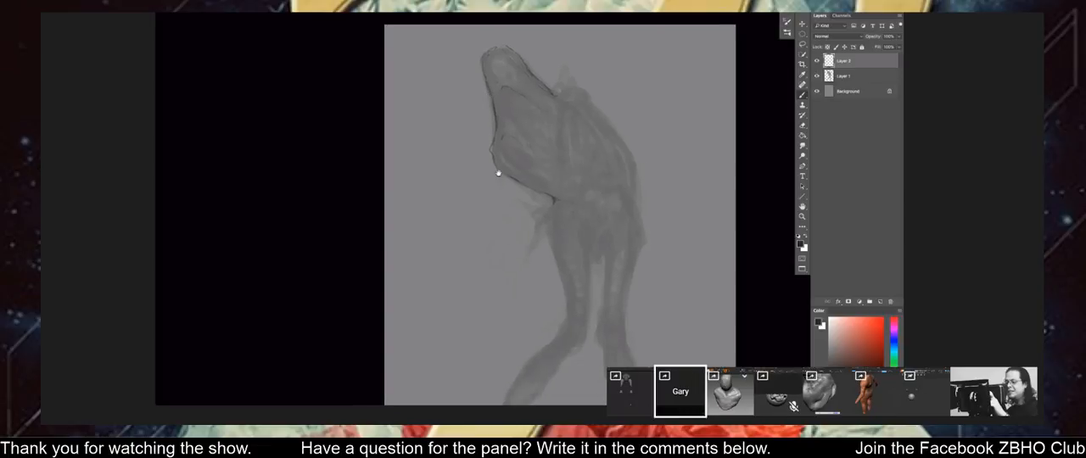
pyautogui.moveTo(499, 168); pyautogui.dragTo(510, 194)
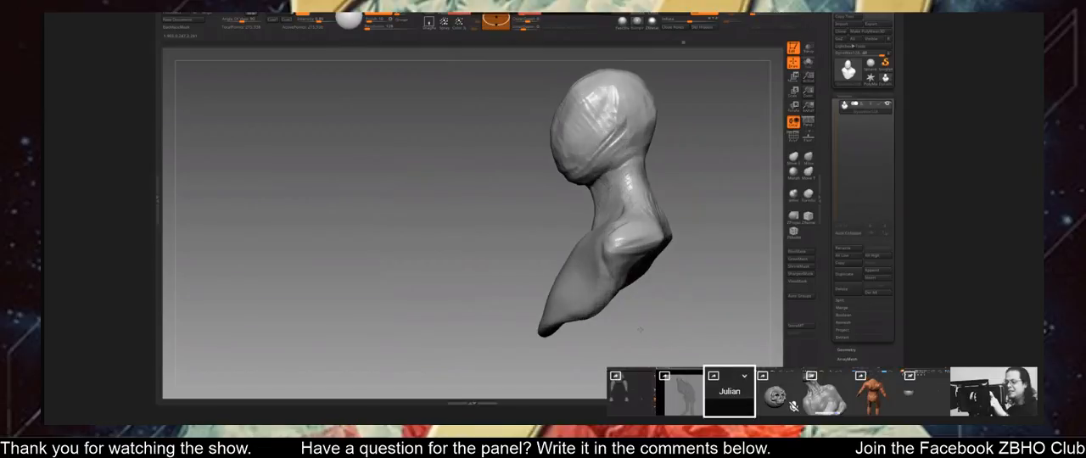
pyautogui.moveTo(641, 330); pyautogui.dragTo(644, 321)
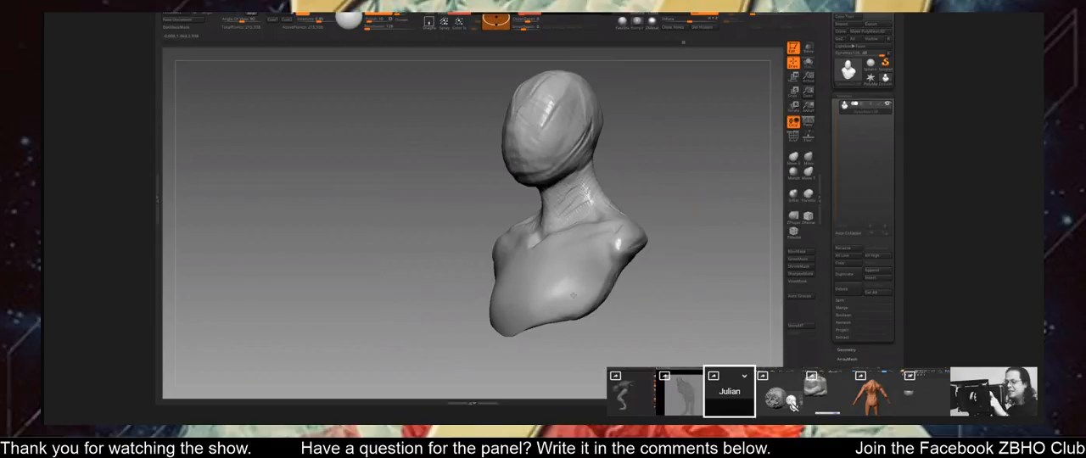
pyautogui.moveTo(737, 284)
pyautogui.mouseDown()
pyautogui.moveTo(668, 294)
pyautogui.moveTo(711, 254)
pyautogui.moveTo(712, 239)
pyautogui.moveTo(655, 193)
pyautogui.moveTo(679, 217)
pyautogui.mouseUp()
pyautogui.moveTo(679, 216)
pyautogui.mouseDown()
pyautogui.moveTo(643, 222)
pyautogui.moveTo(675, 208)
pyautogui.mouseUp()
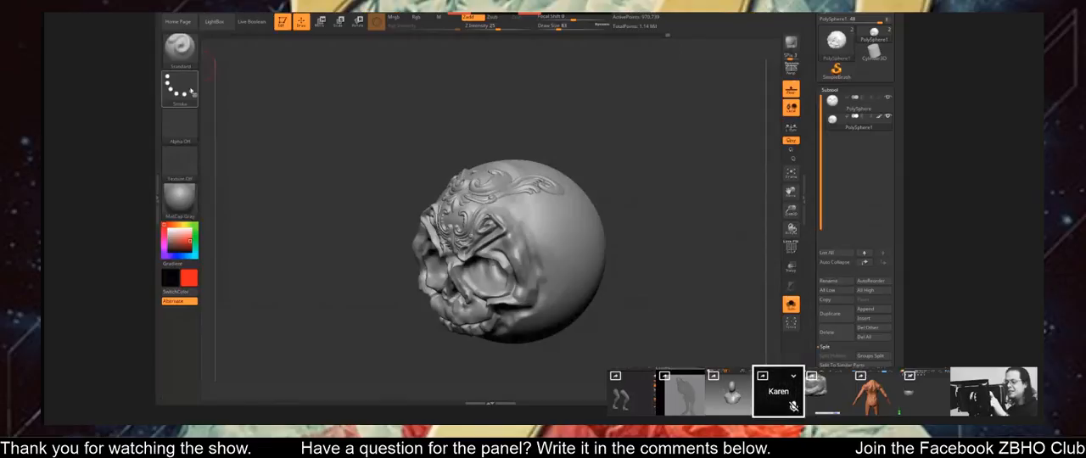
# Set up the Standard brush with the FreeHand stroke and Rgb colouring in red, and paint on the skull's face.
pyautogui.click(179, 86)
pyautogui.click(301, 93)
pyautogui.moveTo(322, 106); pyautogui.dragTo(362, 153)
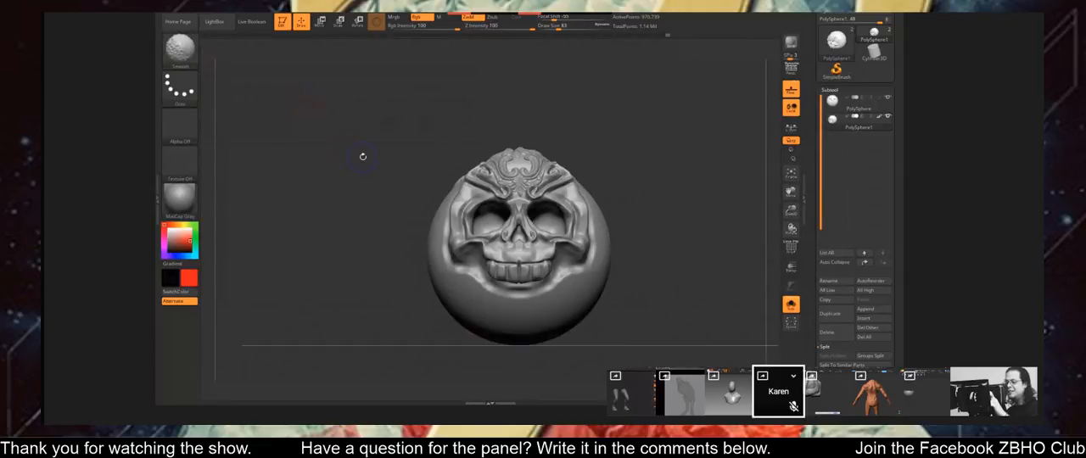
pyautogui.click(416, 16)
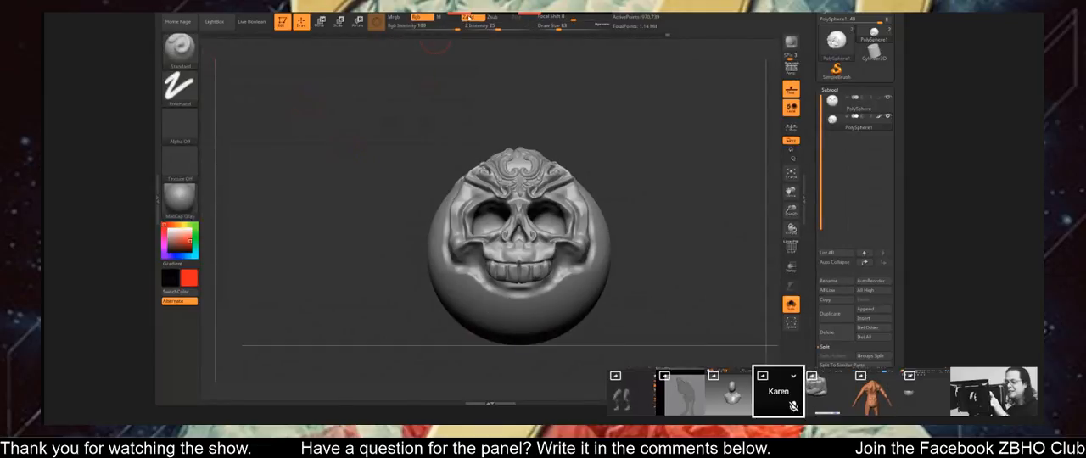
pyautogui.moveTo(553, 237); pyautogui.dragTo(575, 263)
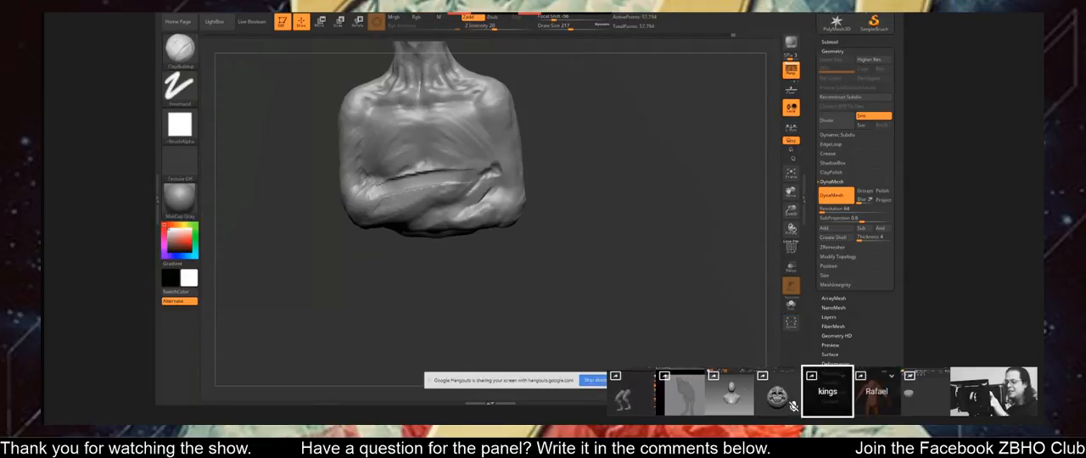
# Build up the forearms and chest of the crossed-arms bust with the ClayBuildup brush at draw size 217.
pyautogui.moveTo(484, 173); pyautogui.dragTo(447, 211)
pyautogui.moveTo(577, 212); pyautogui.dragTo(556, 238)
pyautogui.moveTo(432, 194); pyautogui.dragTo(406, 220)
pyautogui.moveTo(423, 198); pyautogui.dragTo(378, 229)
pyautogui.moveTo(559, 220)
pyautogui.mouseDown()
pyautogui.moveTo(530, 225)
pyautogui.moveTo(573, 204)
pyautogui.mouseUp()
pyautogui.moveTo(297, 174); pyautogui.dragTo(374, 167)
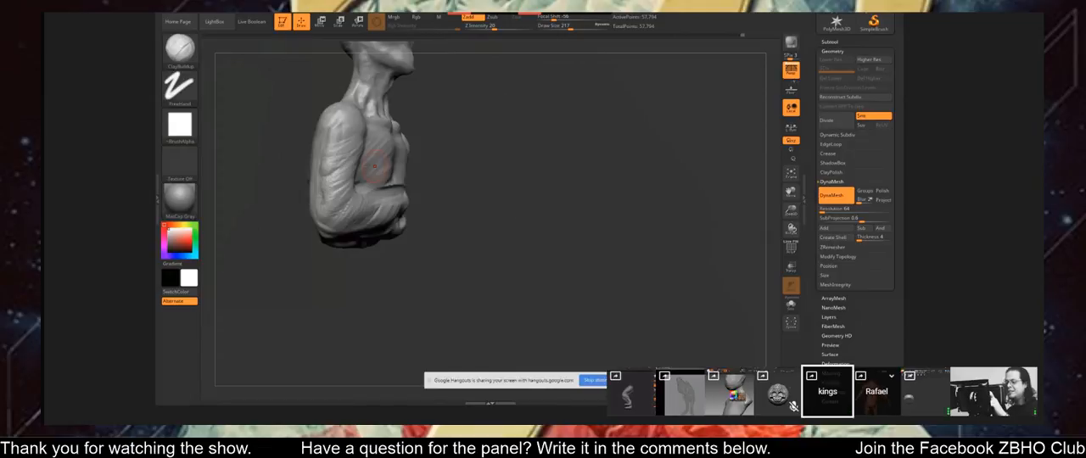
# Add clay to the outer upper arm and back of the crossed-arms bust with ClayBuildup at draw size 288.
pyautogui.moveTo(458, 203); pyautogui.dragTo(547, 203)
pyautogui.moveTo(310, 139)
pyautogui.mouseDown()
pyautogui.moveTo(290, 178)
pyautogui.moveTo(303, 197)
pyautogui.mouseUp()
pyautogui.moveTo(316, 161); pyautogui.dragTo(298, 195)
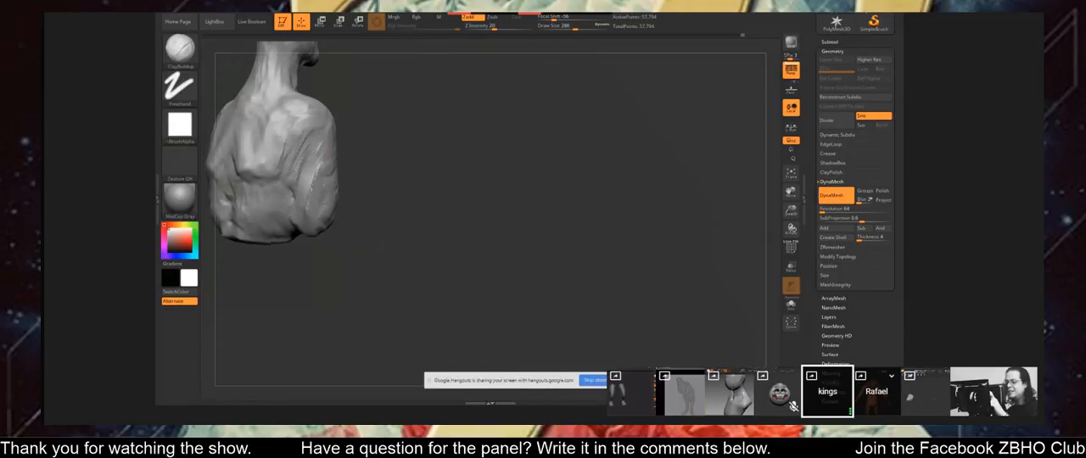
pyautogui.moveTo(509, 203); pyautogui.dragTo(425, 199)
pyautogui.moveTo(323, 102); pyautogui.dragTo(329, 146)
pyautogui.moveTo(475, 204); pyautogui.dragTo(500, 216)
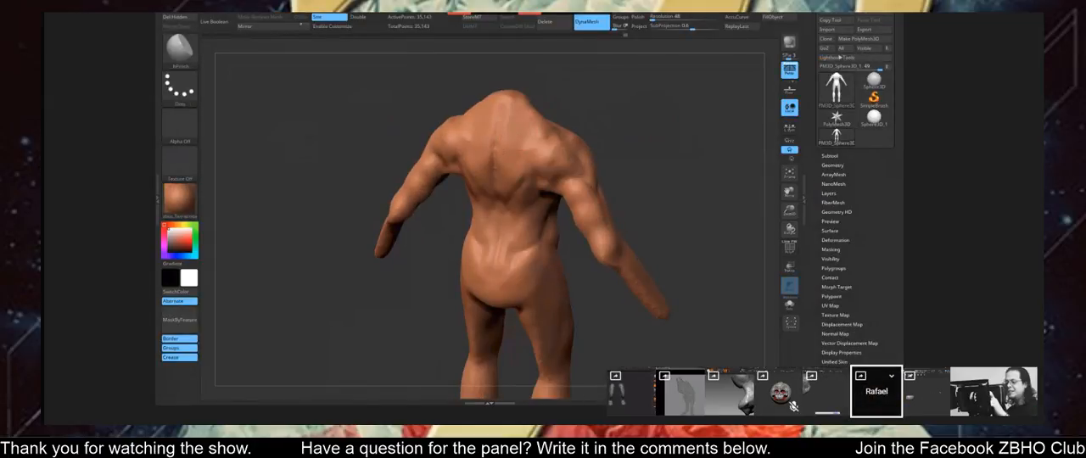
# Switch from hPolish to the Move brush and adjust the full-body figure's shoulder and arm silhouette.
pyautogui.moveTo(382, 111)
pyautogui.mouseDown()
pyautogui.moveTo(416, 114)
pyautogui.moveTo(509, 200)
pyautogui.moveTo(505, 221)
pyautogui.moveTo(534, 212)
pyautogui.moveTo(619, 233)
pyautogui.moveTo(623, 246)
pyautogui.moveTo(603, 184)
pyautogui.moveTo(632, 166)
pyautogui.mouseUp()
pyautogui.press('b')
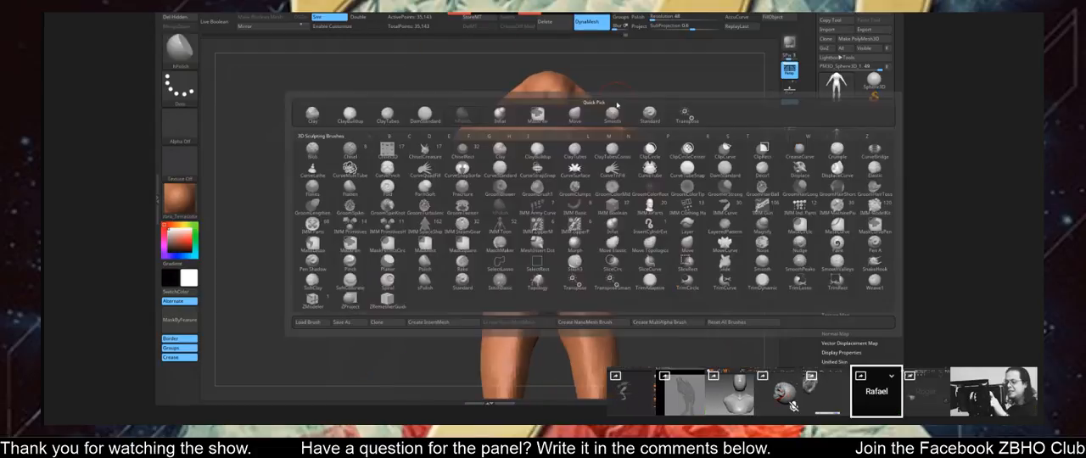
pyautogui.press('m')
pyautogui.press('v')
pyautogui.moveTo(414, 153); pyautogui.dragTo(450, 160)
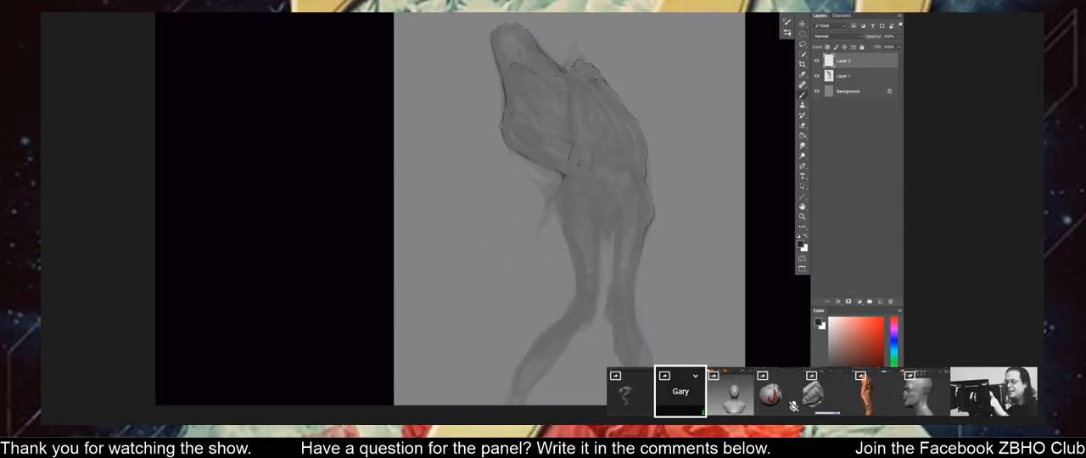
pyautogui.moveTo(560, 93); pyautogui.dragTo(583, 175)
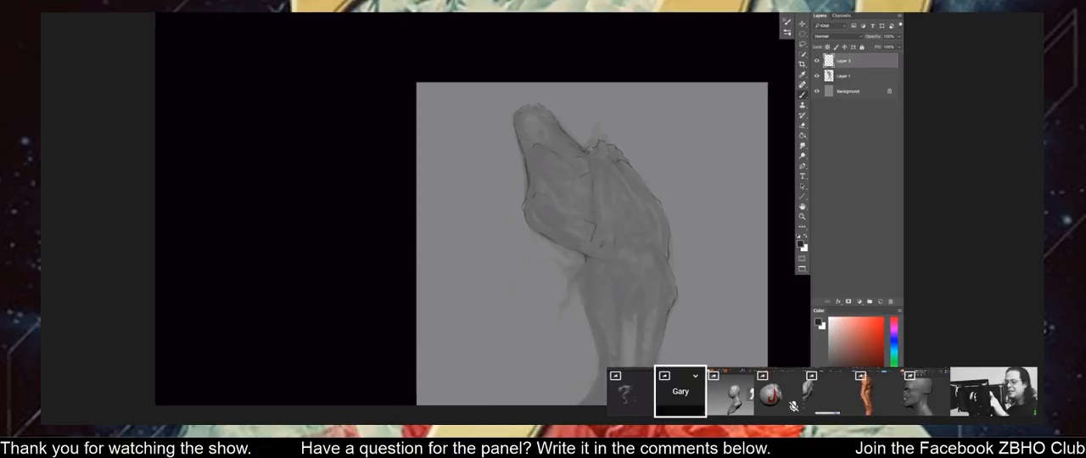
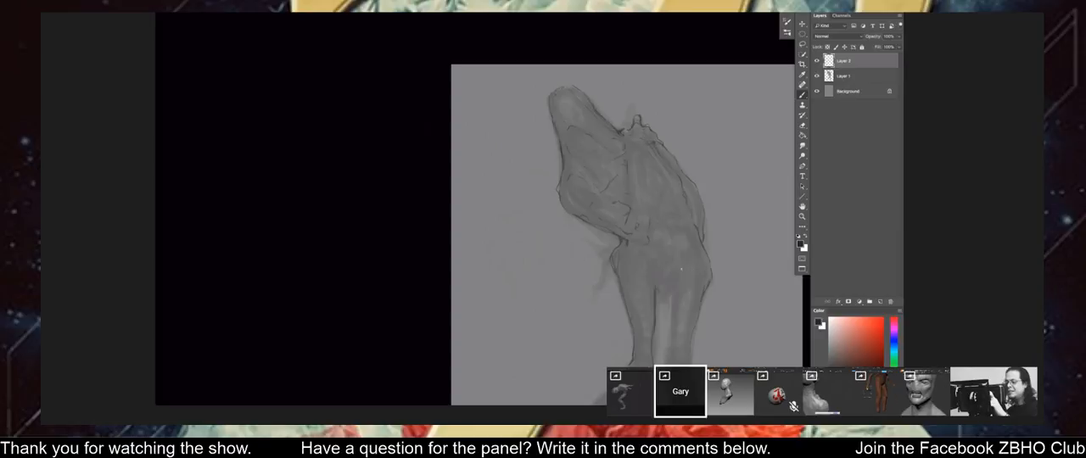
# Add contour and anatomy lines to the creature sketch's legs, crotch and torso on Layer 2.
pyautogui.moveTo(644, 241); pyautogui.dragTo(633, 178)
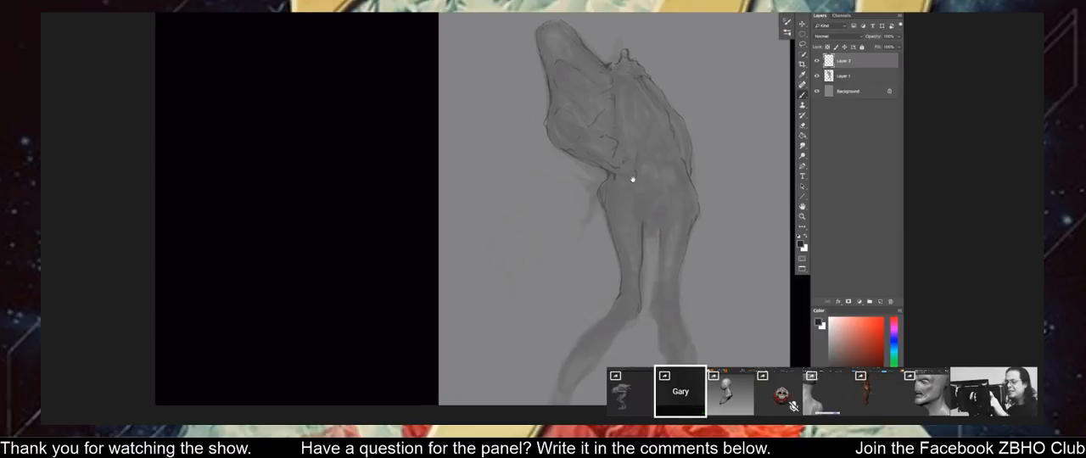
pyautogui.moveTo(661, 229); pyautogui.dragTo(655, 301)
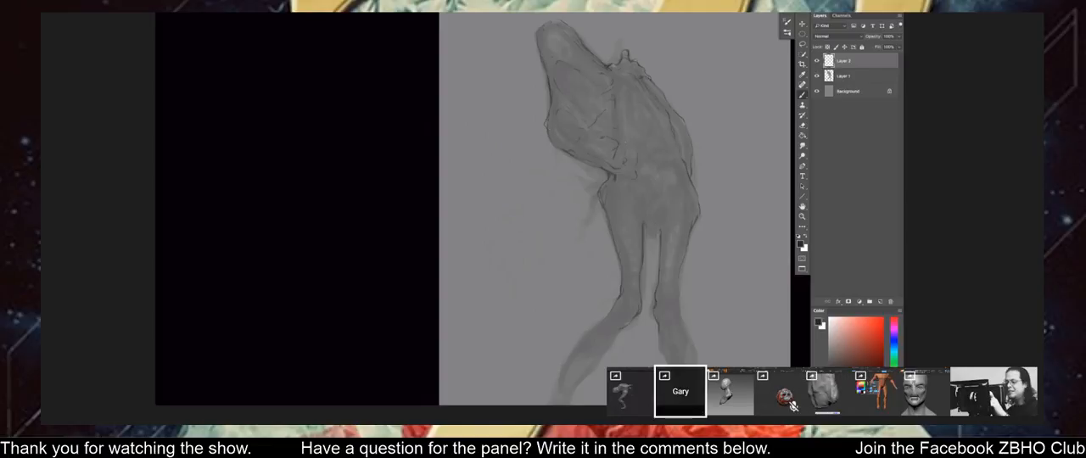
pyautogui.moveTo(654, 177); pyautogui.dragTo(646, 245)
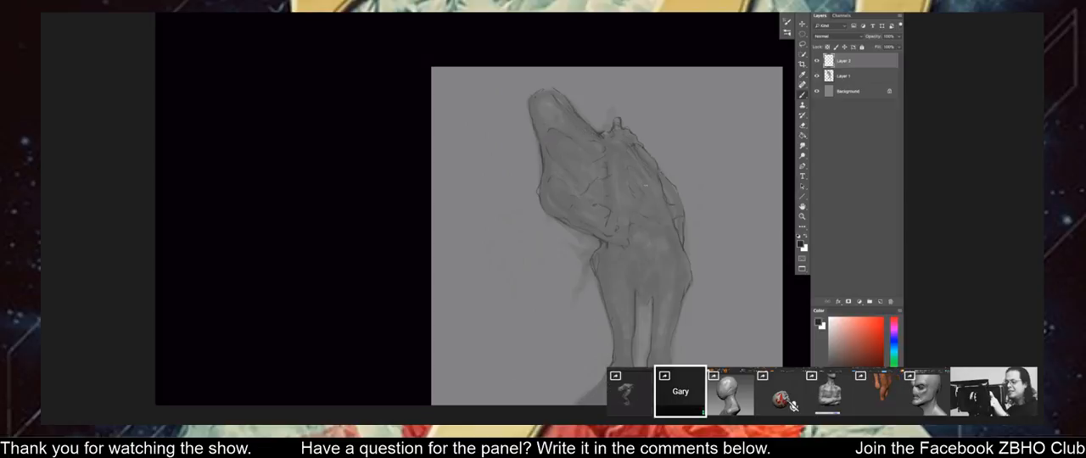
pyautogui.moveTo(549, 163); pyautogui.dragTo(544, 107)
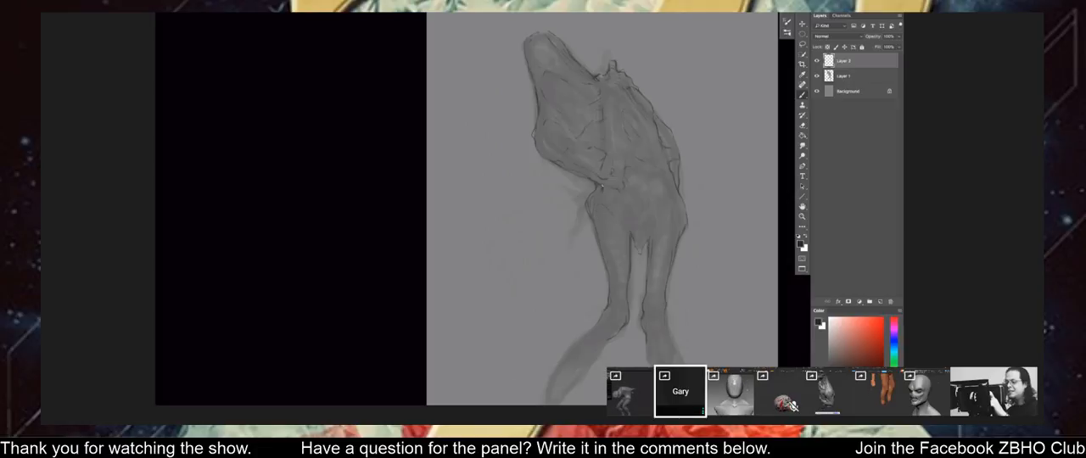
pyautogui.moveTo(509, 164); pyautogui.dragTo(506, 165)
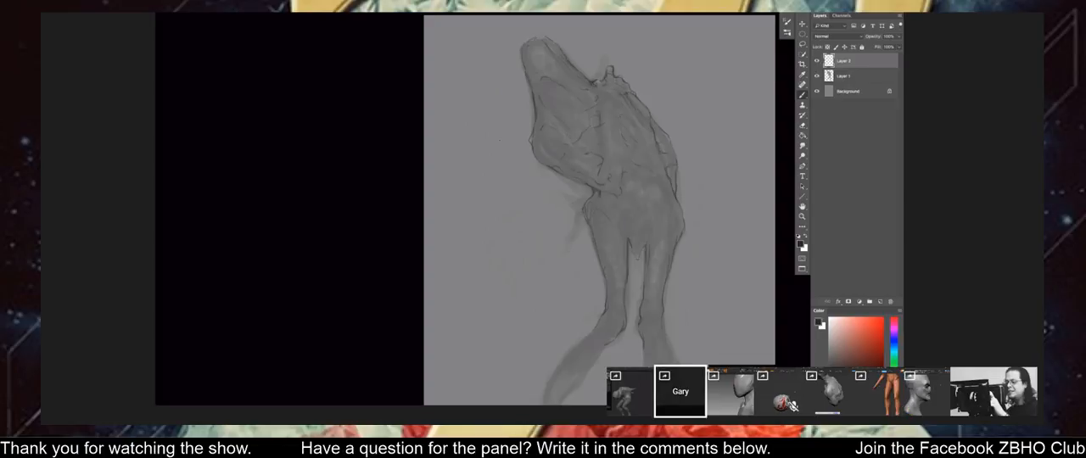
# Flip the creature sketch horizontally to judge its pose in mirror image.
pyautogui.hotkey('ctrl', '-')
pyautogui.hotkey('ctrl', '-')
pyautogui.hotkey('ctrl', 'shift', 'h')
pyautogui.hotkey('ctrl', '+')
pyautogui.hotkey('ctrl', '+')
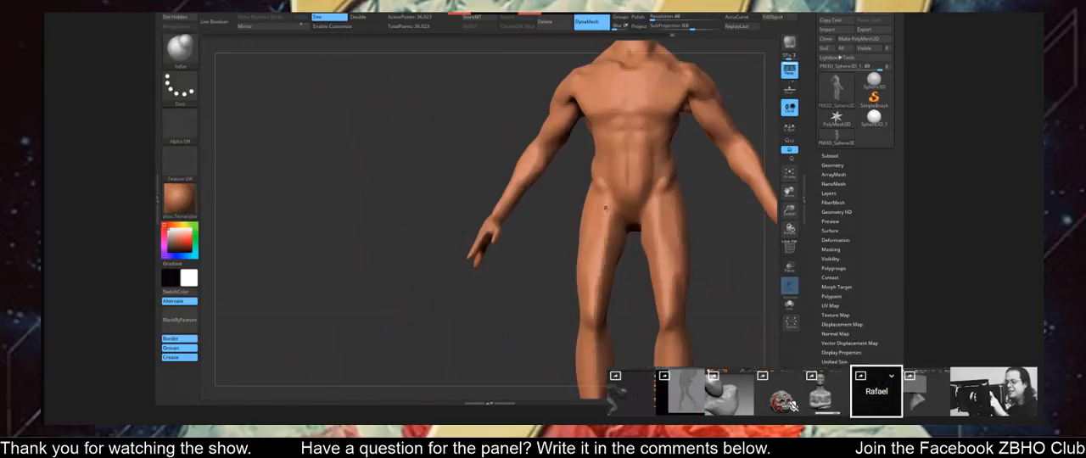
# Add volume to the upper thigh of the full-body figure with the Inflat brush.
pyautogui.moveTo(605, 207); pyautogui.dragTo(628, 197, button='right')
pyautogui.keyDown('alt'); pyautogui.moveTo(679, 170); pyautogui.dragTo(526, 151, button='right'); pyautogui.keyUp('alt')
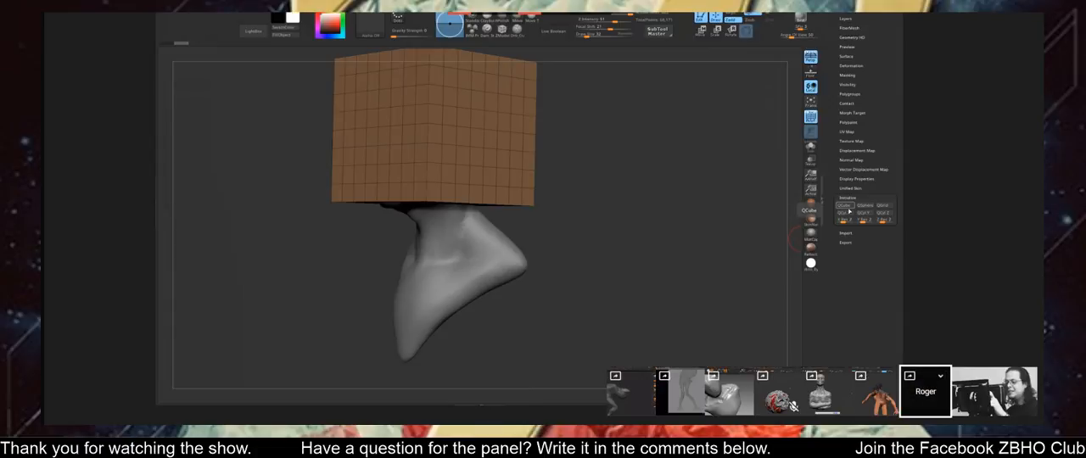
# Undo the last QCube initialization on the bald head bust.
pyautogui.hotkey('ctrl', 'z')
pyautogui.moveTo(700, 171)
pyautogui.mouseDown()
pyautogui.moveTo(671, 217)
pyautogui.moveTo(676, 264)
pyautogui.moveTo(688, 198)
pyautogui.moveTo(667, 153)
pyautogui.mouseUp()
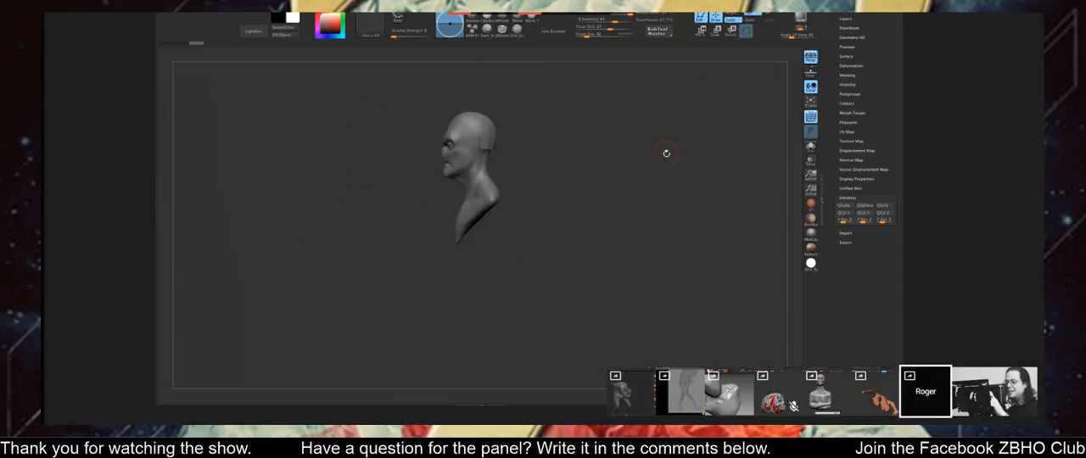
pyautogui.moveTo(528, 229)
pyautogui.mouseDown()
pyautogui.moveTo(542, 212)
pyautogui.moveTo(519, 212)
pyautogui.moveTo(517, 227)
pyautogui.moveTo(526, 174)
pyautogui.moveTo(518, 212)
pyautogui.moveTo(500, 218)
pyautogui.mouseUp()
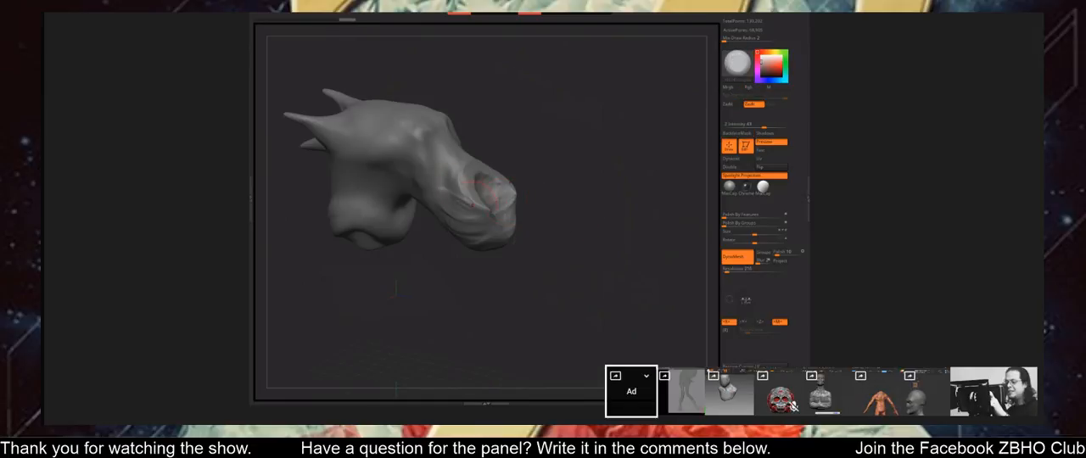
# Make the curved appendage beside the creature's wrinkled head the active piece and pull it outward with the Move brush.
pyautogui.moveTo(553, 247)
pyautogui.mouseDown()
pyautogui.moveTo(541, 247)
pyautogui.moveTo(565, 278)
pyautogui.mouseUp()
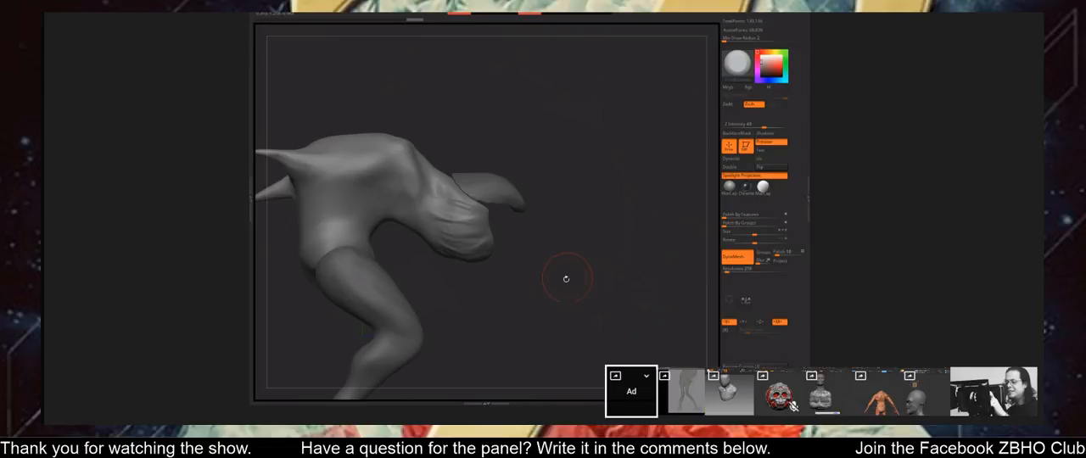
pyautogui.keyDown('alt'); pyautogui.click(485, 185); pyautogui.keyUp('alt')
pyautogui.press('b')
pyautogui.press('m')
pyautogui.press('v')
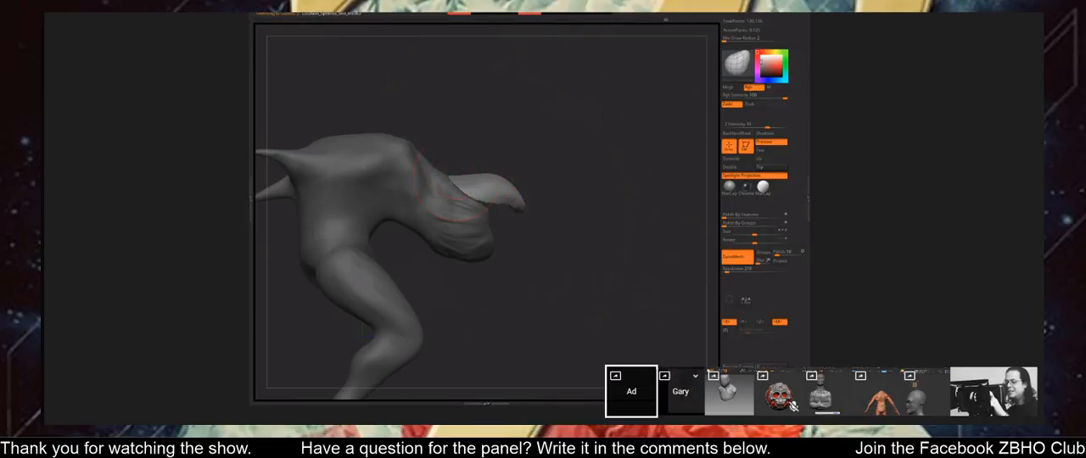
pyautogui.moveTo(488, 180)
pyautogui.mouseDown()
pyautogui.moveTo(475, 176)
pyautogui.moveTo(523, 206)
pyautogui.moveTo(533, 196)
pyautogui.mouseUp()
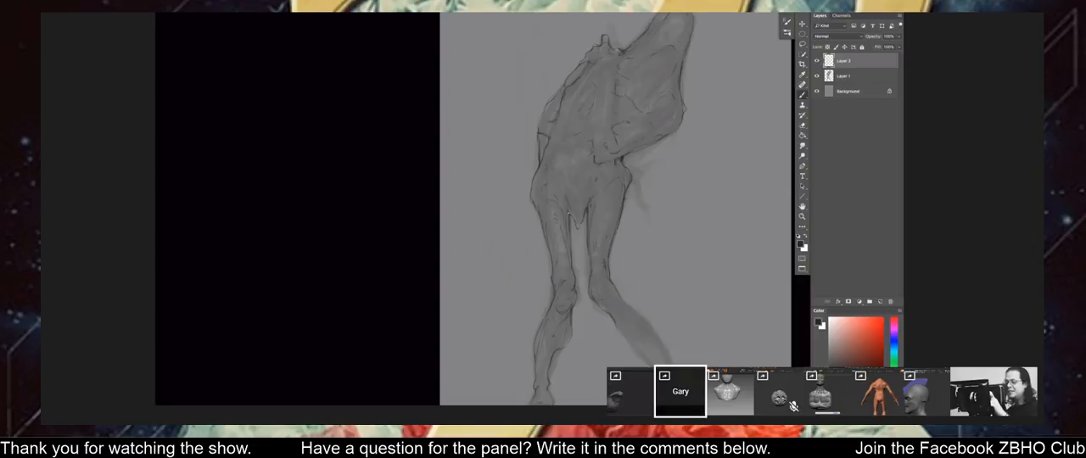
# Define the creature sketch's lower legs on Layer 2 and compare the drawing with Layer 1 hidden and shown.
pyautogui.moveTo(572, 249); pyautogui.dragTo(552, 221)
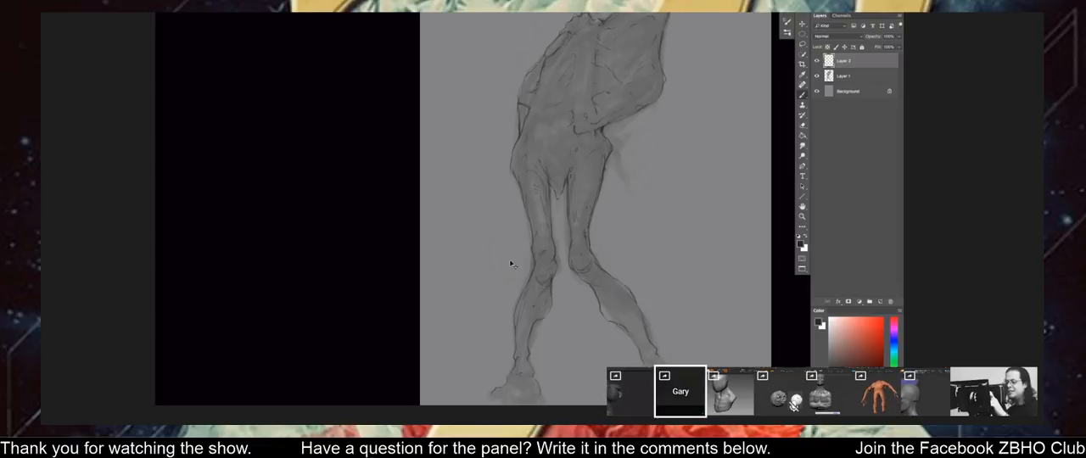
pyautogui.hotkey('ctrl', '-')
pyautogui.moveTo(467, 301); pyautogui.dragTo(470, 311)
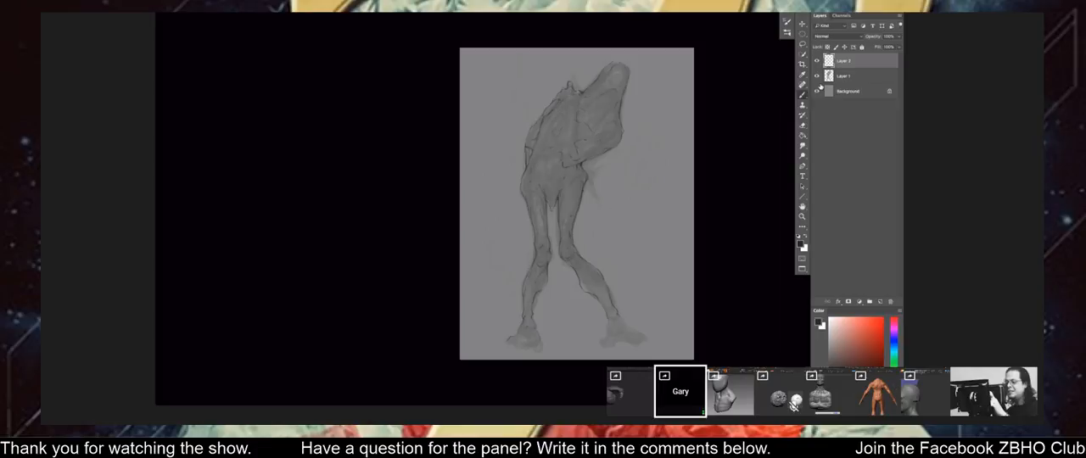
pyautogui.click(817, 77)
pyautogui.click(817, 77)
pyautogui.hotkey('ctrl', '+')
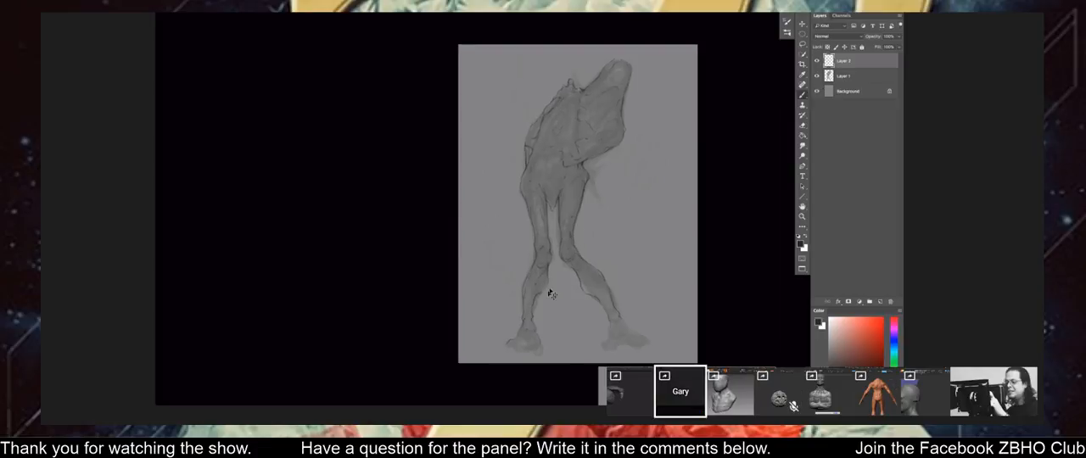
pyautogui.moveTo(549, 293); pyautogui.dragTo(564, 332)
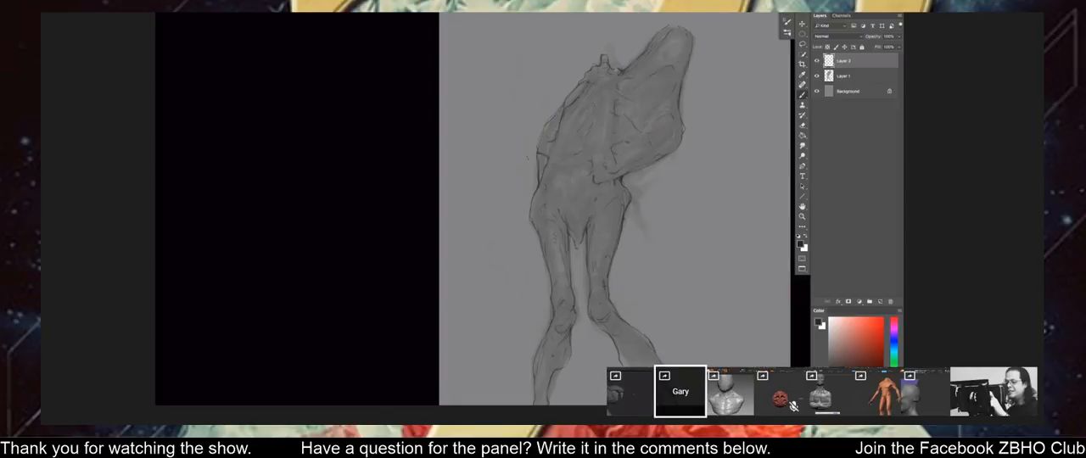
pyautogui.moveTo(530, 297); pyautogui.dragTo(515, 184)
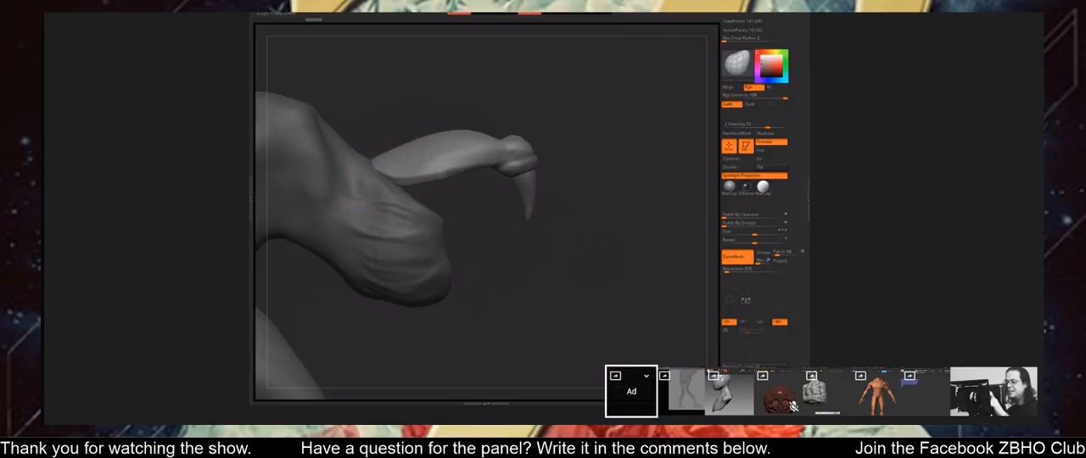
# Reshape the broad middle section of the creature's curved appendage with a resized Move brush, working from several angles.
pyautogui.moveTo(509, 217)
pyautogui.mouseDown()
pyautogui.moveTo(408, 179)
pyautogui.moveTo(442, 187)
pyautogui.mouseUp()
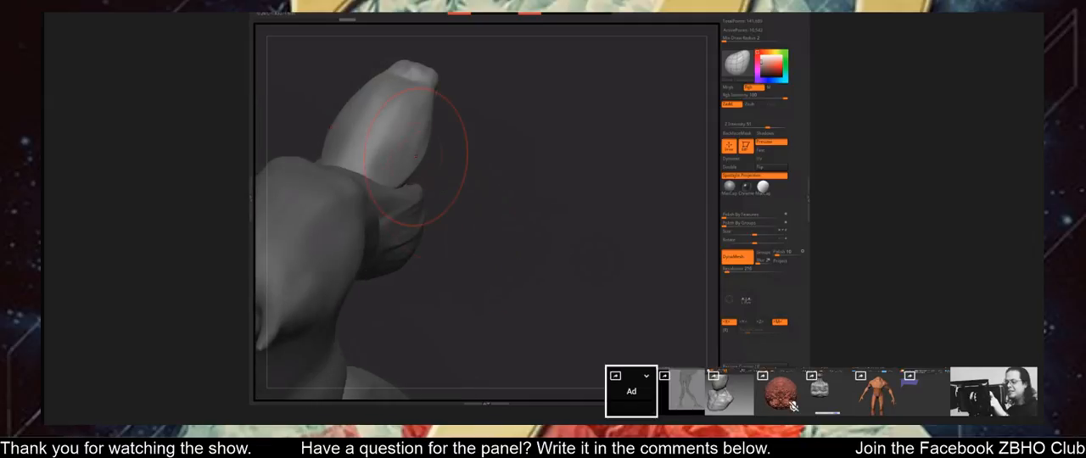
pyautogui.keyDown('alt'); pyautogui.moveTo(416, 156); pyautogui.dragTo(465, 211, button='right'); pyautogui.keyUp('alt')
pyautogui.press('s')
pyautogui.moveTo(477, 210); pyautogui.dragTo(470, 212)
pyautogui.moveTo(475, 212); pyautogui.dragTo(526, 218, button='right')
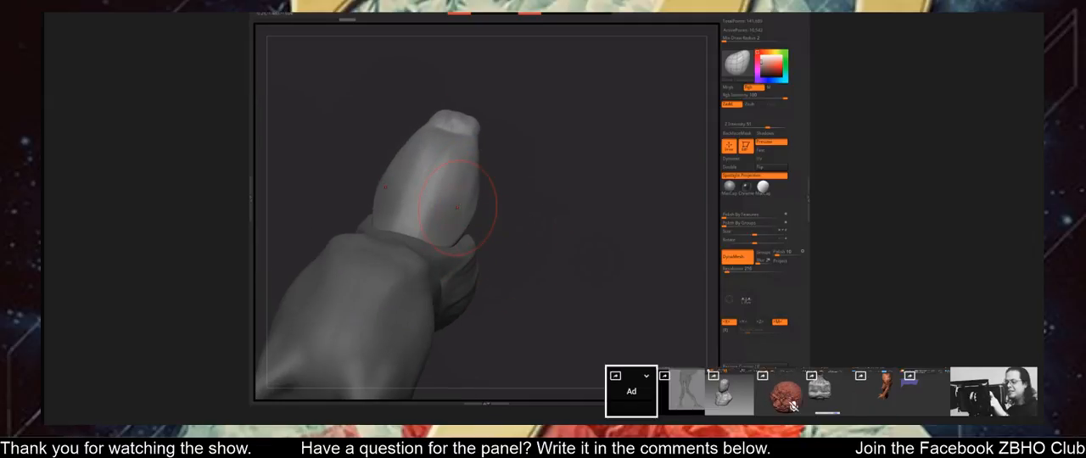
pyautogui.moveTo(459, 207); pyautogui.dragTo(453, 207)
pyautogui.moveTo(492, 219); pyautogui.dragTo(547, 203)
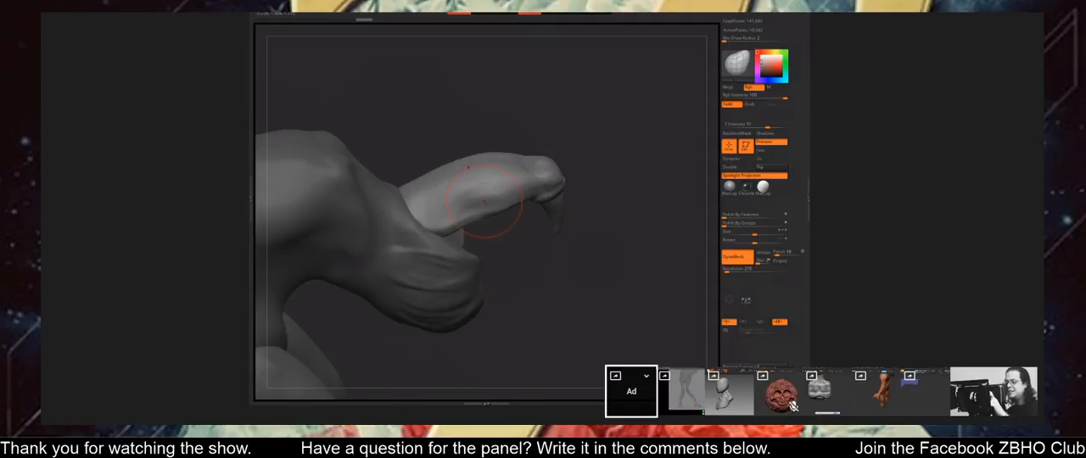
pyautogui.moveTo(484, 202); pyautogui.dragTo(496, 214, button='right')
pyautogui.moveTo(540, 210); pyautogui.dragTo(547, 224)
# Reduce the Move brush size and adjust the base of the curved appendage where it meets the creature's body.
pyautogui.press('s')
pyautogui.moveTo(478, 219); pyautogui.dragTo(443, 228)
pyautogui.moveTo(441, 227); pyautogui.dragTo(468, 231, button='right')
pyautogui.moveTo(431, 230); pyautogui.dragTo(445, 233)
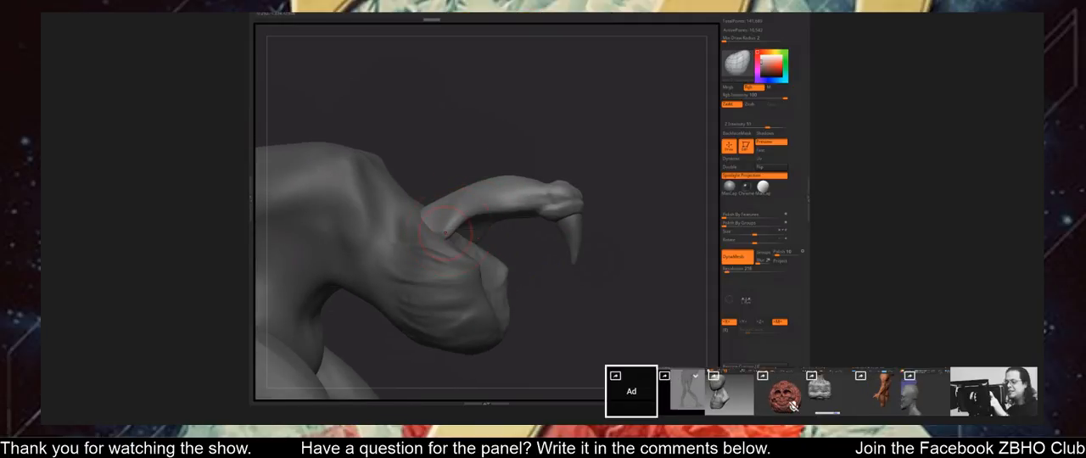
pyautogui.moveTo(446, 232); pyautogui.dragTo(458, 238, button='right')
pyautogui.moveTo(436, 230); pyautogui.dragTo(450, 226)
pyautogui.moveTo(502, 262)
pyautogui.mouseDown()
pyautogui.moveTo(480, 251)
pyautogui.moveTo(543, 297)
pyautogui.mouseUp()
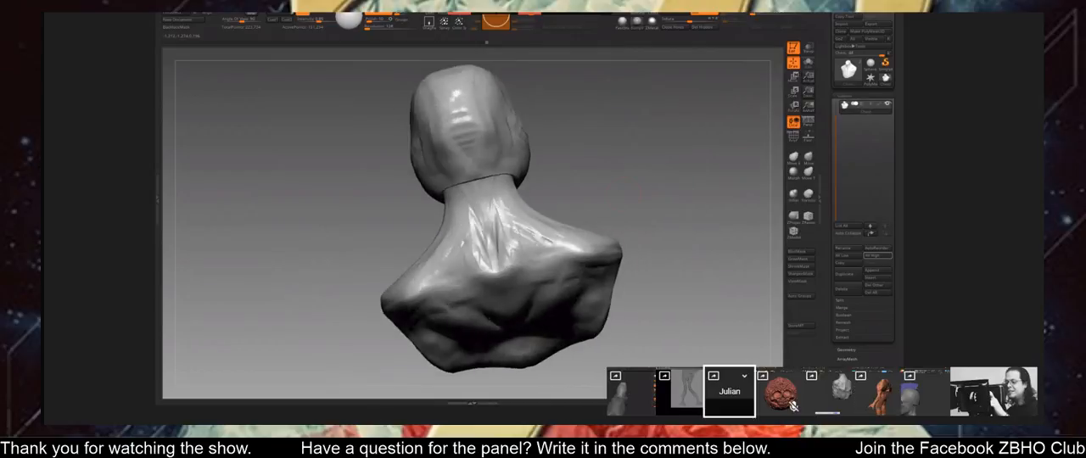
# Sculpt two vertical muscle ridges down the back of the smooth-headed bust's neck.
pyautogui.moveTo(589, 200); pyautogui.dragTo(621, 194)
pyautogui.moveTo(446, 203)
pyautogui.mouseDown()
pyautogui.moveTo(489, 241)
pyautogui.moveTo(464, 259)
pyautogui.moveTo(475, 252)
pyautogui.moveTo(476, 270)
pyautogui.moveTo(459, 221)
pyautogui.mouseUp()
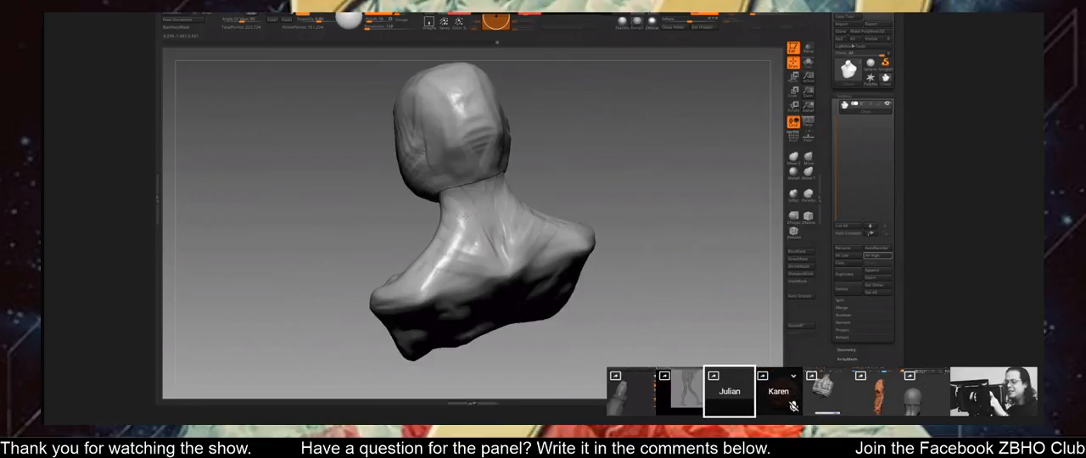
pyautogui.moveTo(459, 193)
pyautogui.mouseDown()
pyautogui.moveTo(478, 190)
pyautogui.moveTo(489, 232)
pyautogui.mouseUp()
pyautogui.moveTo(475, 245); pyautogui.dragTo(495, 252)
pyautogui.keyDown('shift'); pyautogui.moveTo(465, 192); pyautogui.dragTo(486, 248); pyautogui.keyUp('shift')
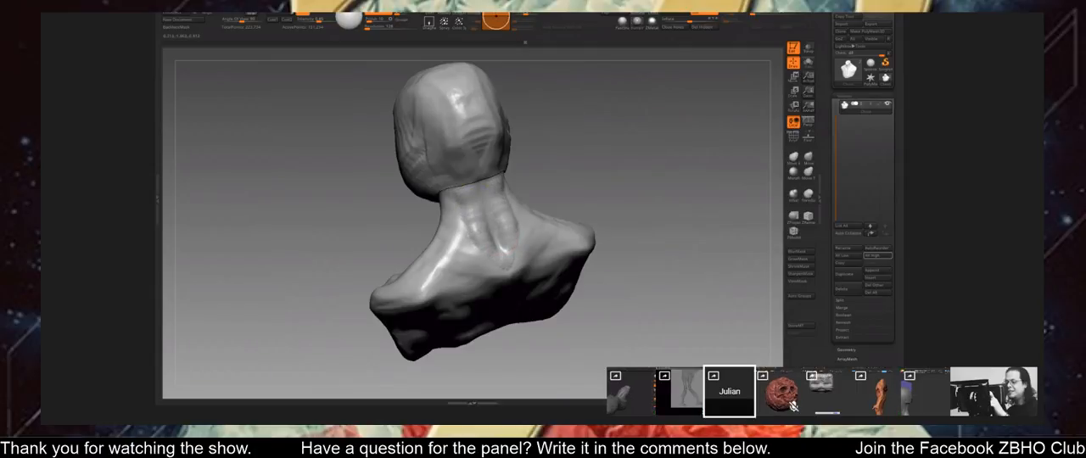
pyautogui.moveTo(631, 263); pyautogui.dragTo(614, 252)
pyautogui.press('f')
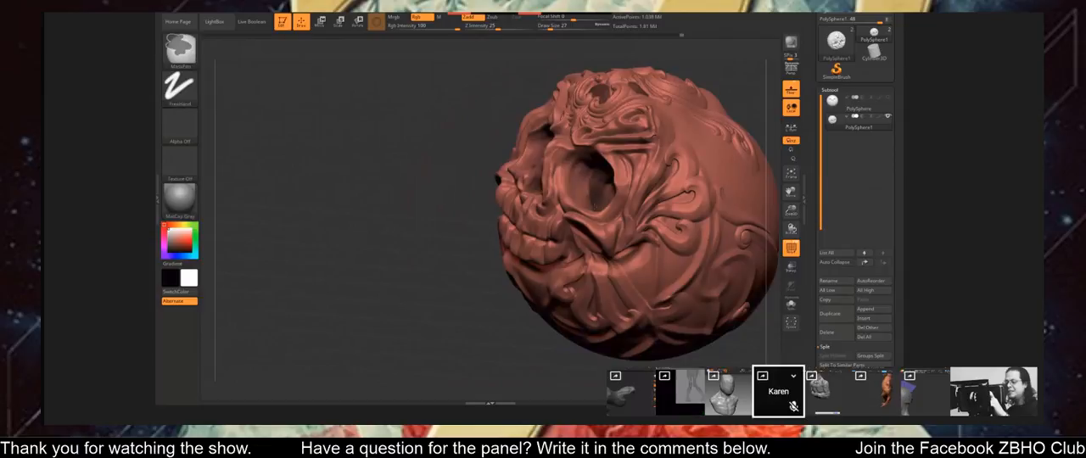
# Mask the insides of the eye sockets and the forehead recesses on the ornate skull with the MaskPen brush.
pyautogui.keyDown('ctrl'); pyautogui.moveTo(591, 204); pyautogui.dragTo(582, 170); pyautogui.keyUp('ctrl')
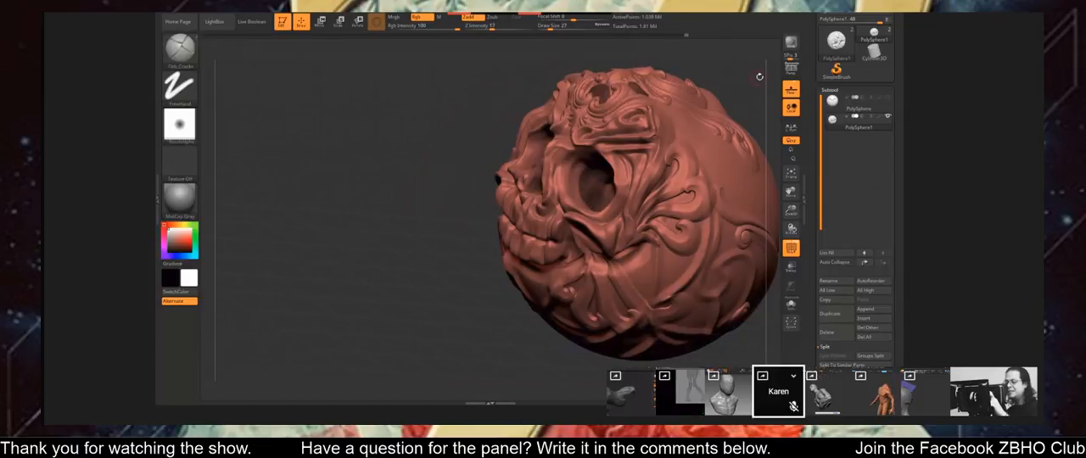
pyautogui.moveTo(758, 76); pyautogui.dragTo(735, 107)
pyautogui.moveTo(757, 81); pyautogui.dragTo(733, 136)
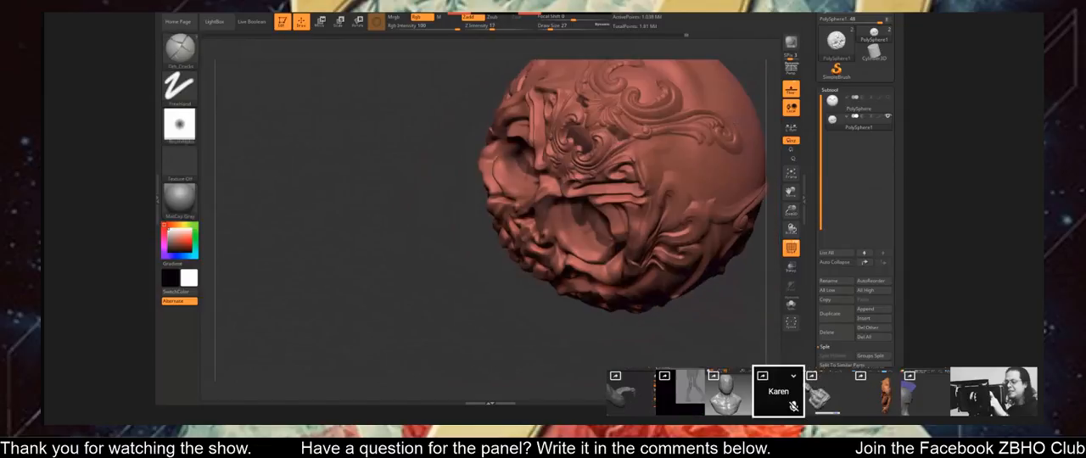
pyautogui.keyDown('ctrl'); pyautogui.moveTo(581, 227); pyautogui.dragTo(600, 246); pyautogui.keyUp('ctrl')
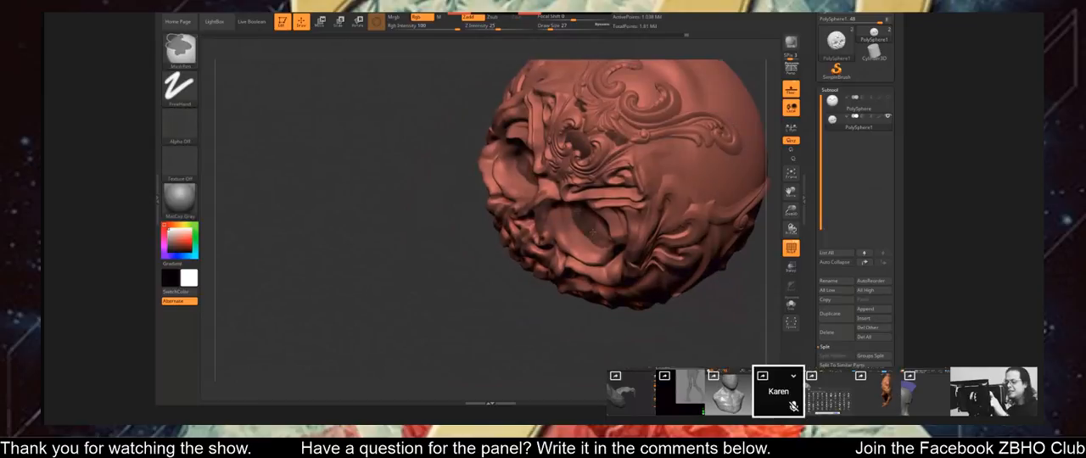
pyautogui.moveTo(592, 336)
pyautogui.mouseDown()
pyautogui.moveTo(552, 246)
pyautogui.moveTo(579, 222)
pyautogui.moveTo(582, 172)
pyautogui.mouseUp()
pyautogui.keyDown('ctrl'); pyautogui.moveTo(570, 202); pyautogui.dragTo(570, 176); pyautogui.keyUp('ctrl')
pyautogui.moveTo(474, 326)
pyautogui.keyDown('alt'); pyautogui.mouseDown()
pyautogui.moveTo(450, 377)
pyautogui.moveTo(412, 360)
pyautogui.mouseUp(); pyautogui.keyUp('alt')
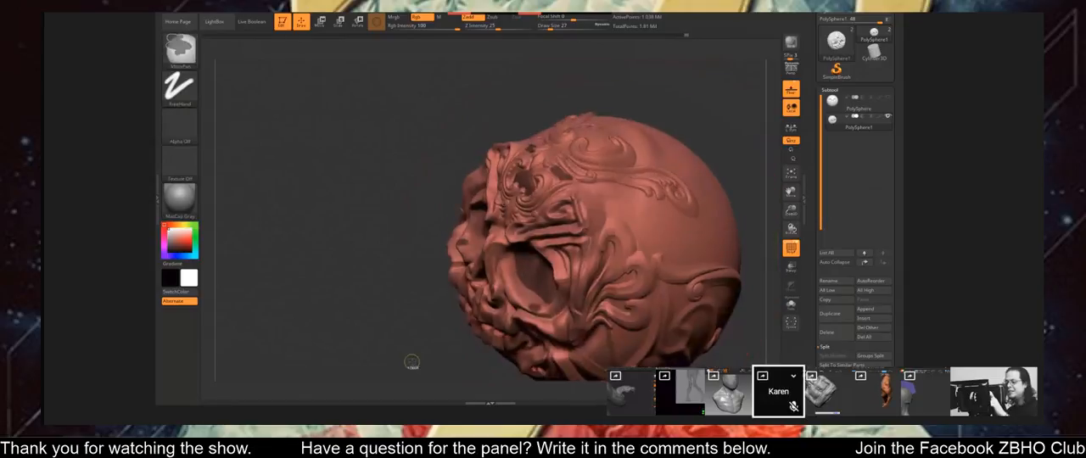
# Invert the skull's mask so that only the eye sockets and forehead recesses stay editable.
pyautogui.keyDown('ctrl'); pyautogui.click(412, 360); pyautogui.keyUp('ctrl')
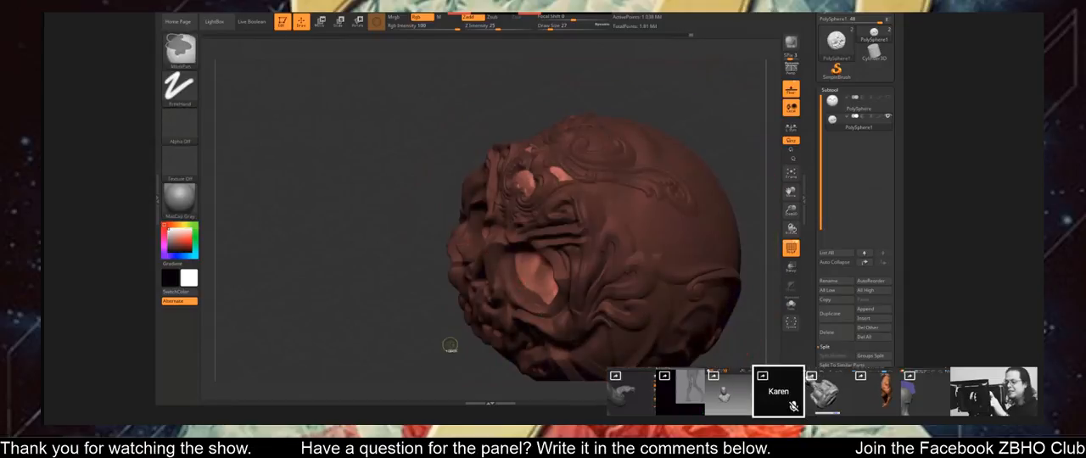
pyautogui.moveTo(450, 347); pyautogui.dragTo(466, 333)
pyautogui.keyDown('ctrl'); pyautogui.click(445, 347); pyautogui.keyUp('ctrl')
pyautogui.keyDown('ctrl'); pyautogui.click(445, 346); pyautogui.keyUp('ctrl')
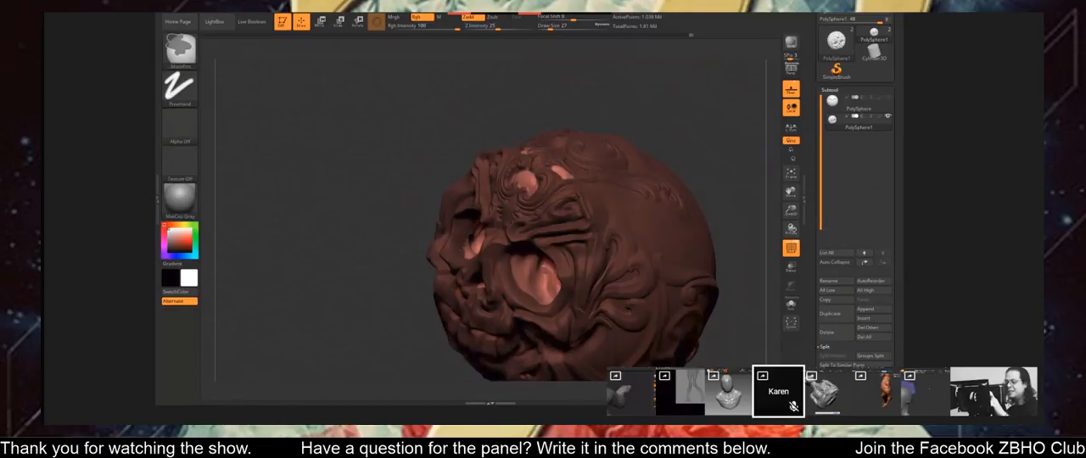
pyautogui.moveTo(404, 322); pyautogui.dragTo(434, 299)
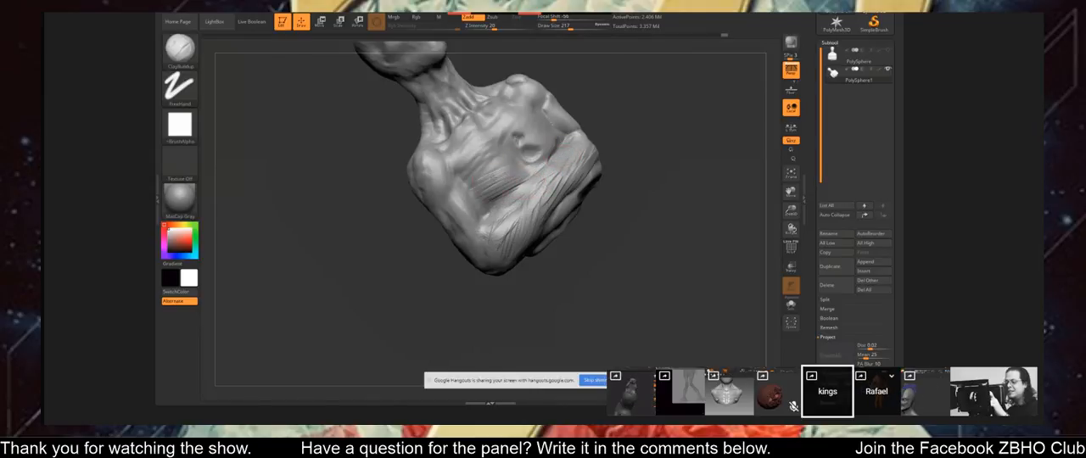
# Build up the lower chest above the folded arm of the crossed-arms bust with ClayBuildup at draw size 217.
pyautogui.moveTo(520, 185); pyautogui.dragTo(475, 217)
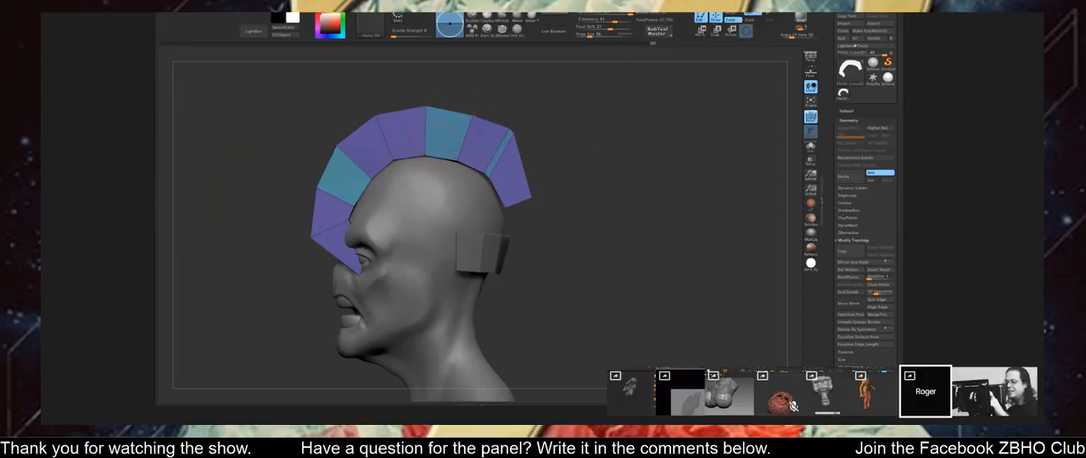
# Combine the mohawk strip's separate polygroups into a single polygroup.
pyautogui.moveTo(585, 127); pyautogui.dragTo(604, 134)
pyautogui.hotkey('ctrl', 'w')
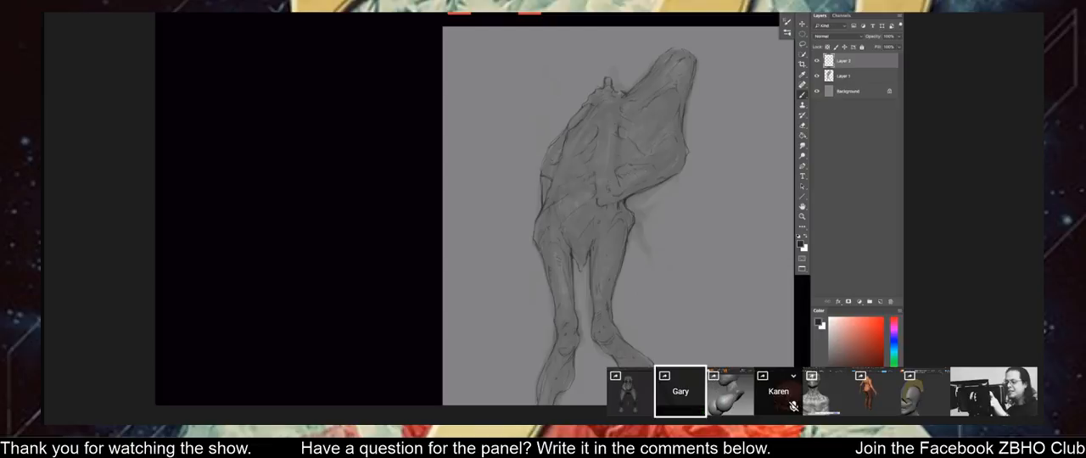
pyautogui.moveTo(575, 150); pyautogui.dragTo(564, 214)
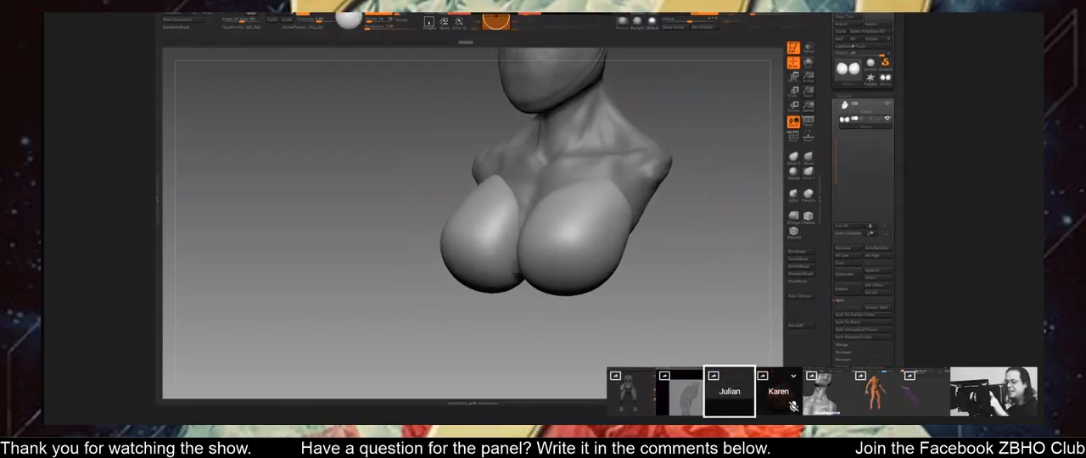
# Isolate the two breast spheres with polyframe shown, hide one of them, and delete it so a single sphere remains.
pyautogui.press('space')
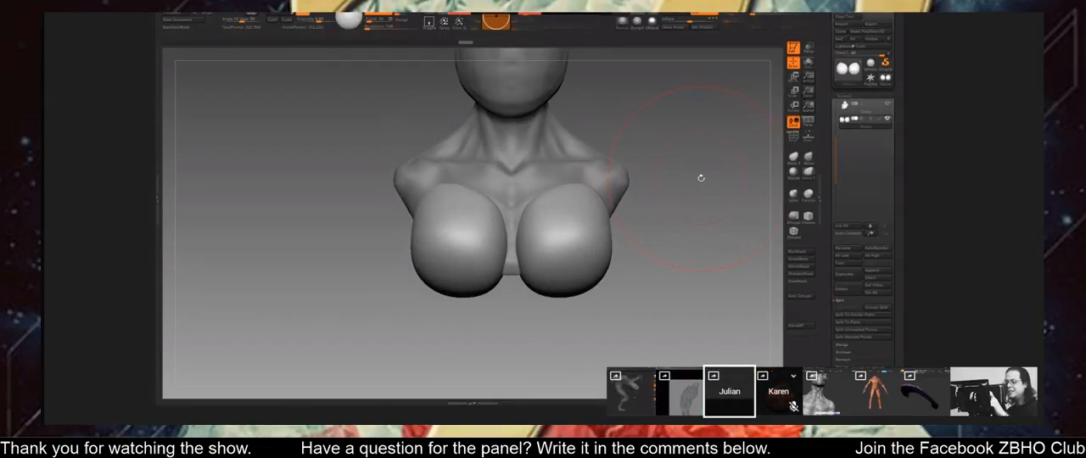
pyautogui.click(795, 138)
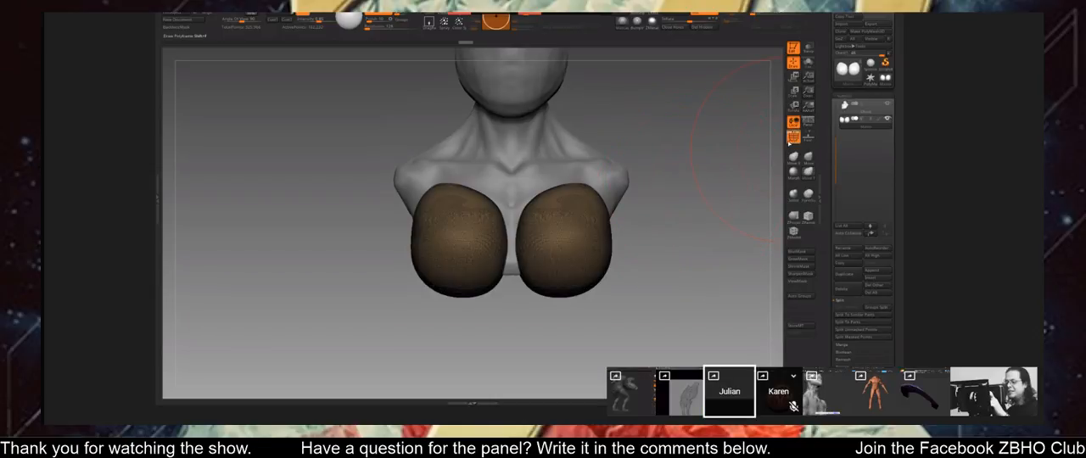
pyautogui.click(808, 63)
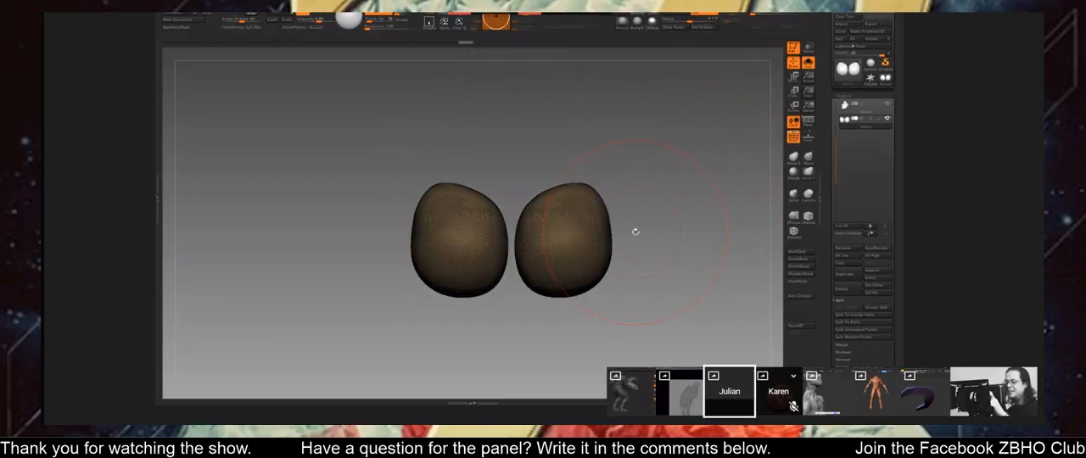
pyautogui.keyDown('ctrl'); pyautogui.keyDown('shift'); pyautogui.moveTo(358, 137); pyautogui.dragTo(510, 331); pyautogui.keyUp('shift'); pyautogui.keyUp('ctrl')
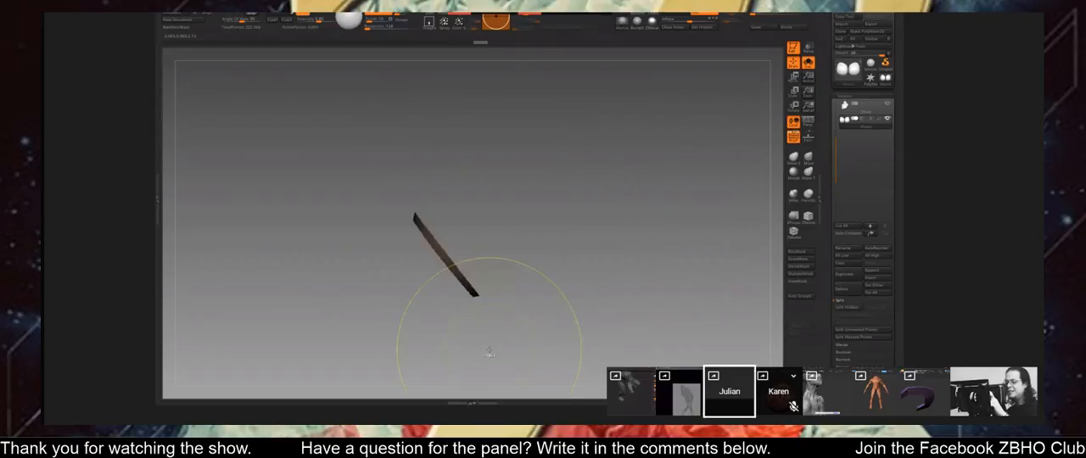
pyautogui.keyDown('ctrl'); pyautogui.keyDown('shift'); pyautogui.click(489, 353); pyautogui.keyUp('shift'); pyautogui.keyUp('ctrl')
pyautogui.moveTo(477, 150)
pyautogui.keyDown('ctrl'); pyautogui.keyDown('shift'); pyautogui.mouseDown()
pyautogui.moveTo(442, 130)
pyautogui.moveTo(511, 290)
pyautogui.moveTo(511, 145)
pyautogui.mouseUp(); pyautogui.keyUp('shift'); pyautogui.keyUp('ctrl')
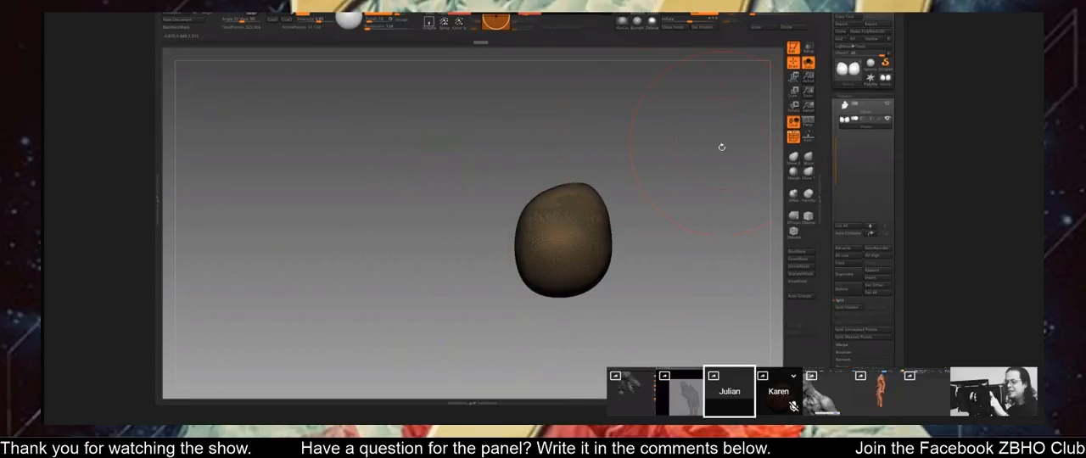
pyautogui.press('Delete')
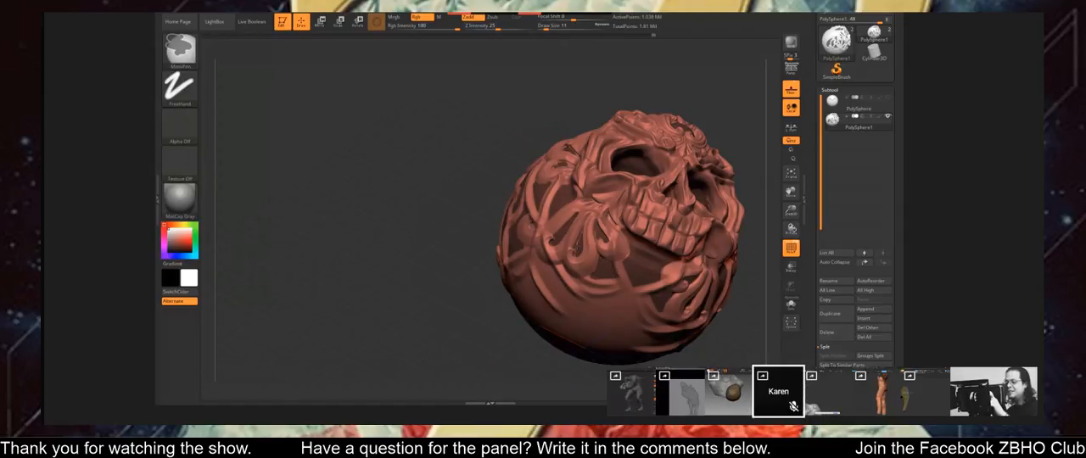
pyautogui.moveTo(740, 115)
pyautogui.mouseDown()
pyautogui.moveTo(713, 136)
pyautogui.moveTo(717, 188)
pyautogui.moveTo(659, 143)
pyautogui.mouseUp()
pyautogui.press('shift')
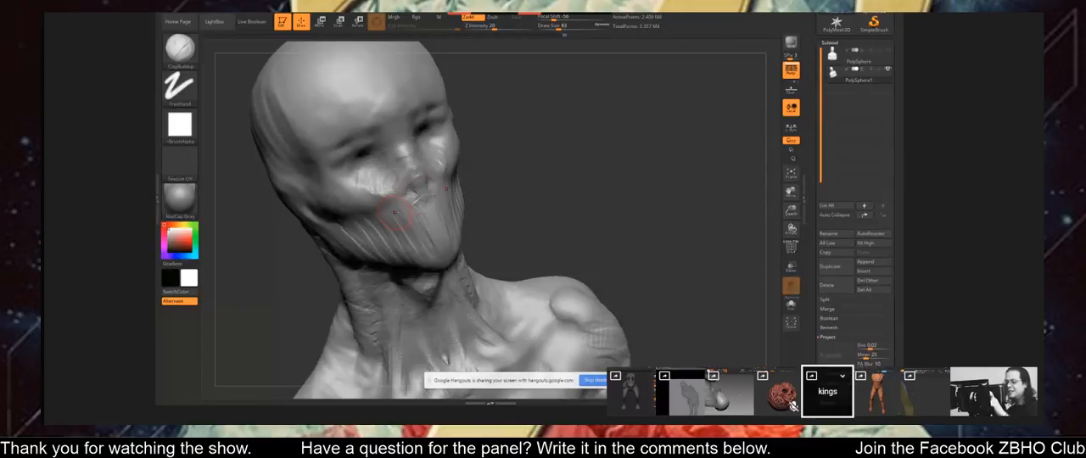
# Sculpt the cheek, the jaw folds and the area around the eye on the bald bust with ClayBuildup.
pyautogui.moveTo(404, 206); pyautogui.dragTo(421, 202, button='right')
pyautogui.moveTo(412, 204)
pyautogui.mouseDown()
pyautogui.moveTo(414, 228)
pyautogui.moveTo(425, 227)
pyautogui.moveTo(405, 240)
pyautogui.mouseUp()
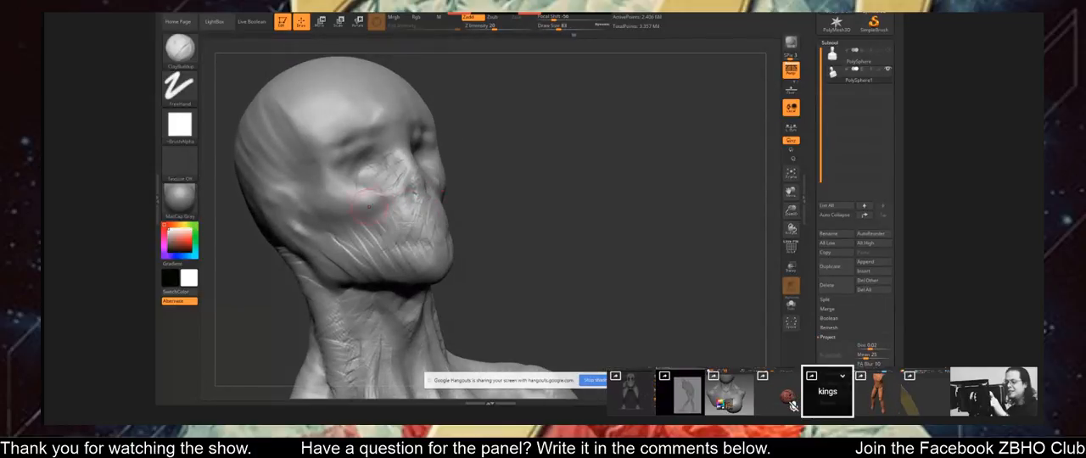
pyautogui.moveTo(357, 187); pyautogui.dragTo(383, 206, button='right')
pyautogui.moveTo(377, 219)
pyautogui.mouseDown()
pyautogui.moveTo(388, 244)
pyautogui.moveTo(366, 244)
pyautogui.mouseUp()
pyautogui.moveTo(378, 223); pyautogui.dragTo(349, 226, button='right')
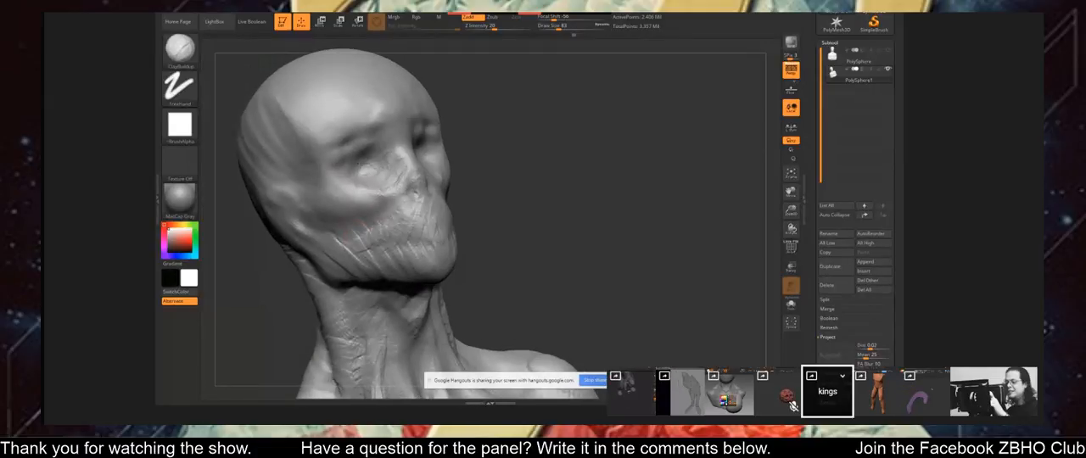
pyautogui.moveTo(365, 156)
pyautogui.mouseDown()
pyautogui.moveTo(338, 170)
pyautogui.moveTo(381, 180)
pyautogui.mouseUp()
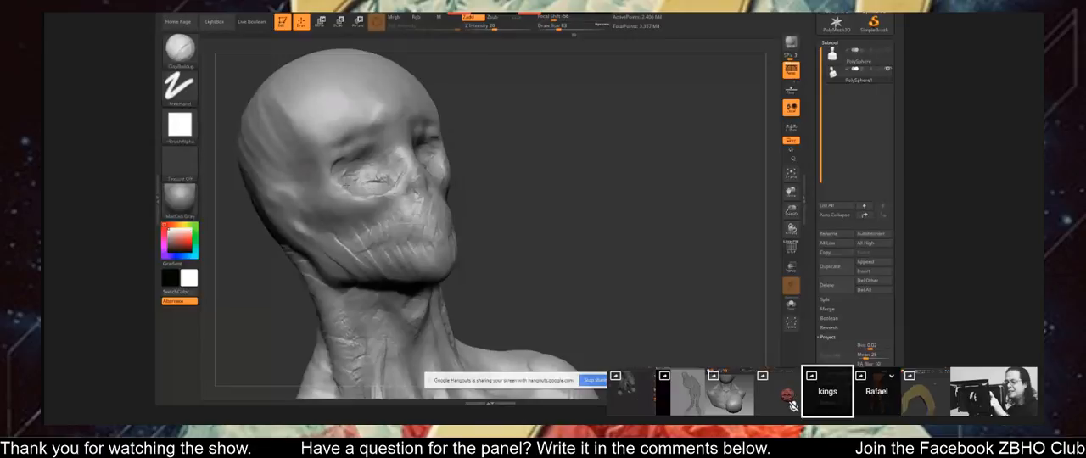
pyautogui.moveTo(622, 209); pyautogui.dragTo(597, 178)
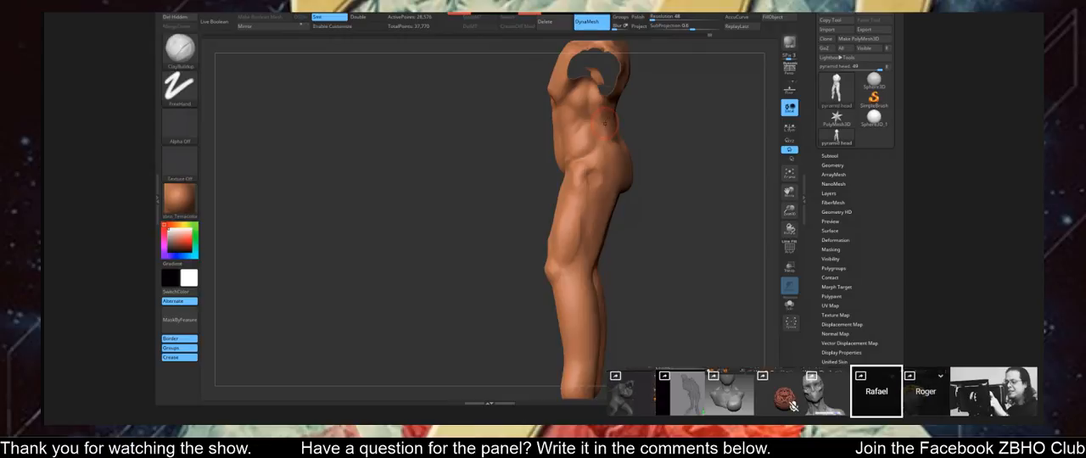
# Build up the hip and groin area of the full-body figure with ClayBuildup.
pyautogui.moveTo(605, 123); pyautogui.dragTo(651, 155)
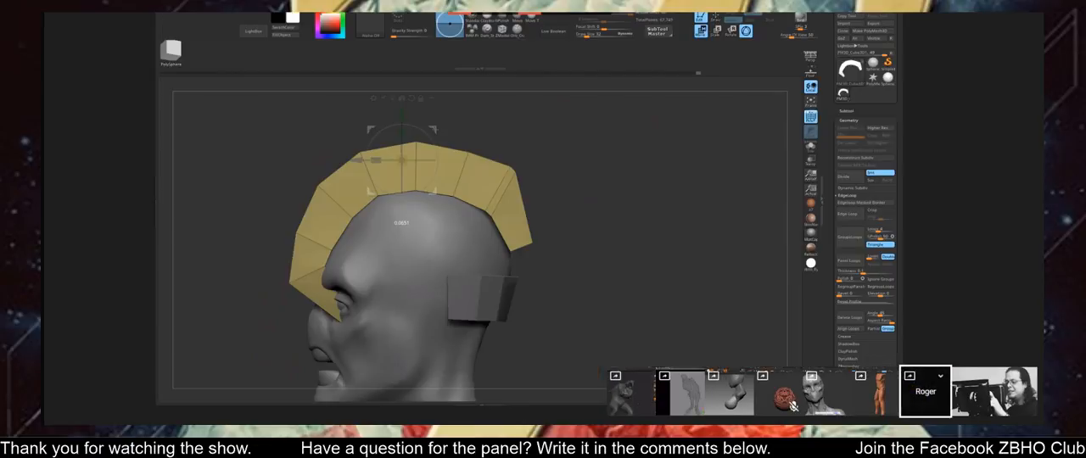
pyautogui.moveTo(550, 162); pyautogui.dragTo(572, 160)
# Mirror the mohawk strip to the opposite side of the head with SubTool Master.
pyautogui.click(715, 17)
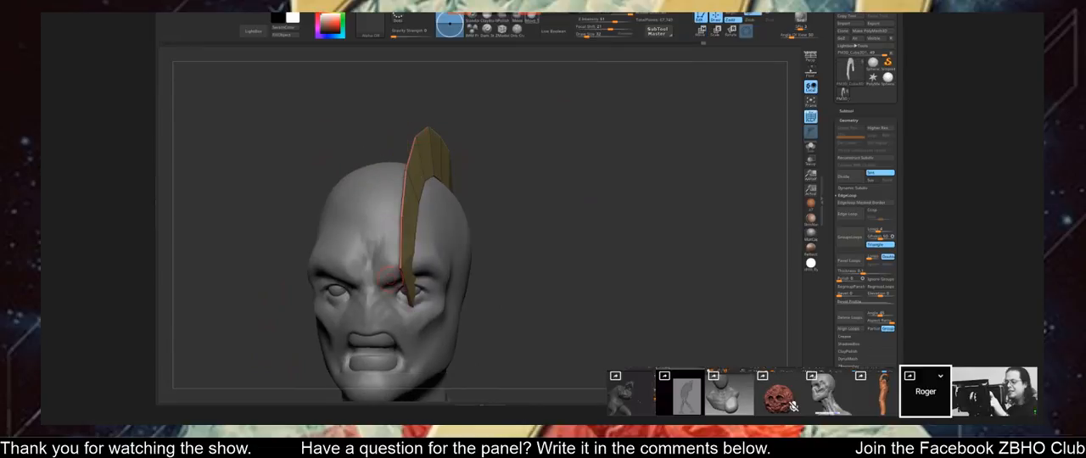
pyautogui.click(660, 33)
pyautogui.click(193, 119)
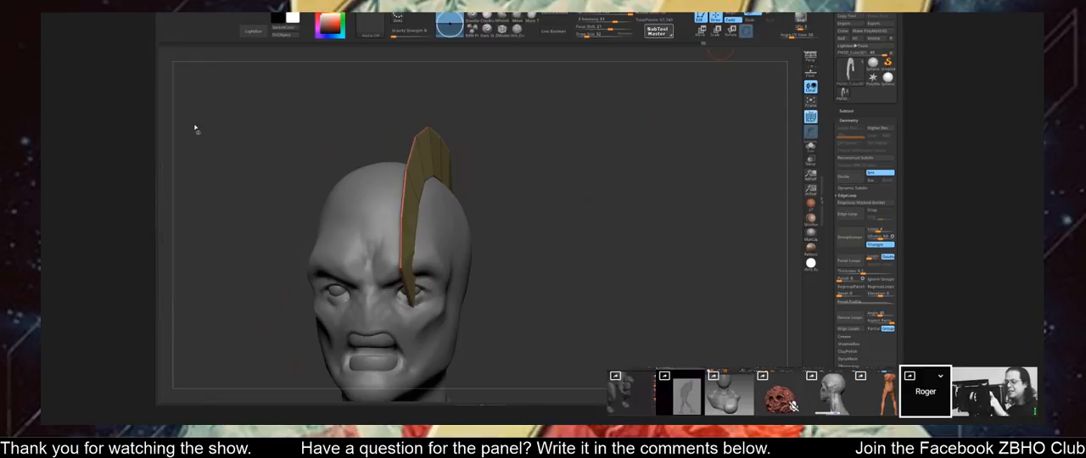
pyautogui.click(496, 184)
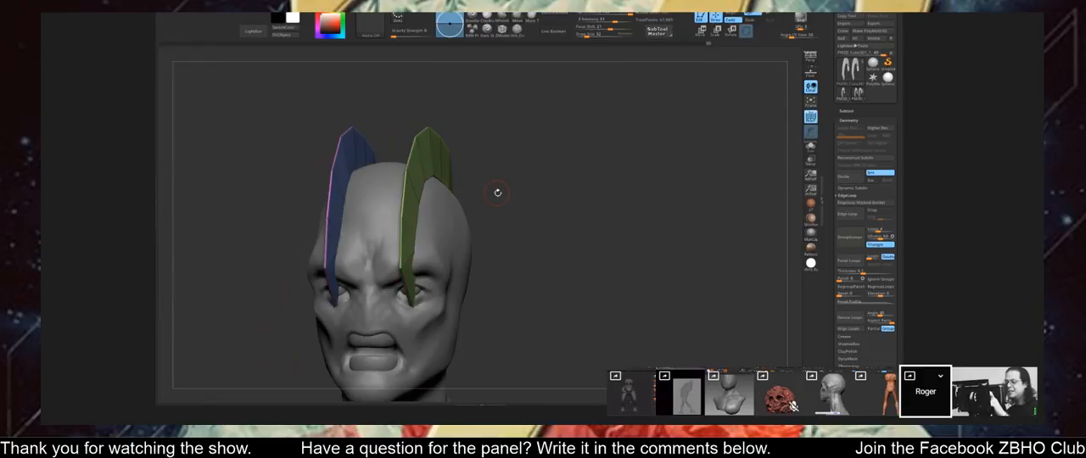
pyautogui.moveTo(517, 181); pyautogui.dragTo(586, 138)
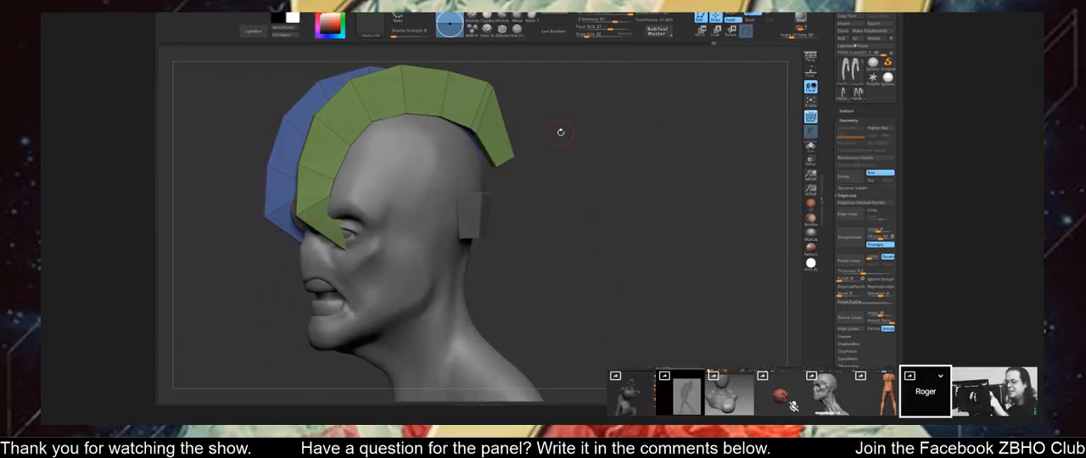
pyautogui.keyDown('shift'); pyautogui.moveTo(572, 137); pyautogui.dragTo(577, 142); pyautogui.keyUp('shift')
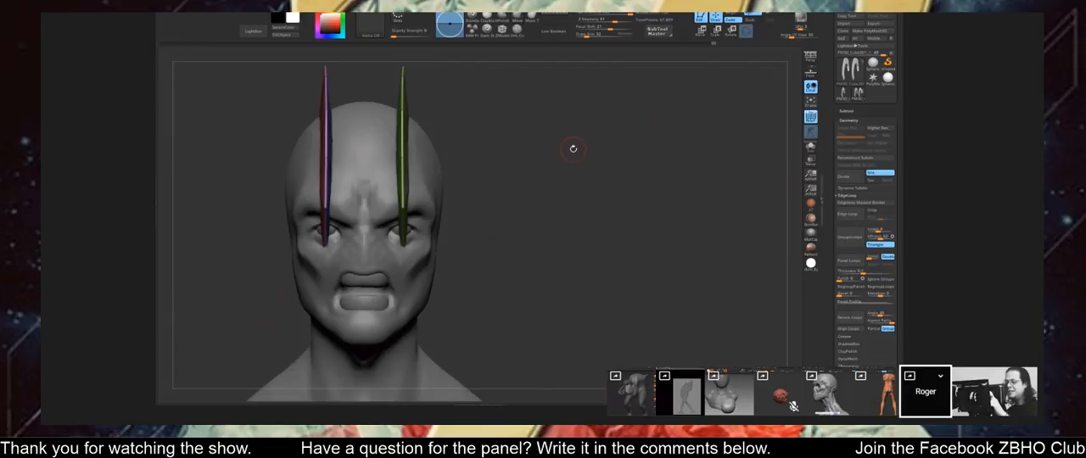
# Center the gizmo on one strip and pull out a duplicate of the strip pair to the sides of the head.
pyautogui.press('w')
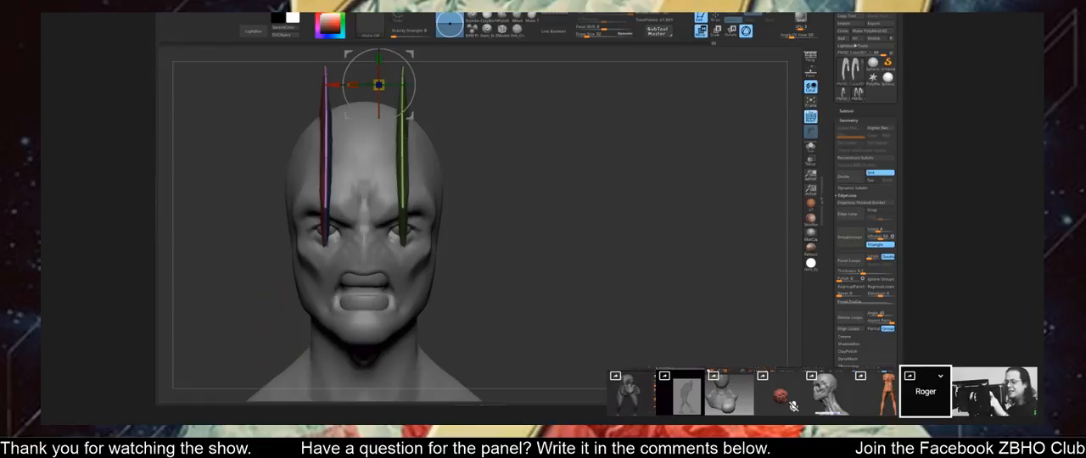
pyautogui.moveTo(531, 152)
pyautogui.keyDown('alt'); pyautogui.mouseDown()
pyautogui.moveTo(512, 123)
pyautogui.moveTo(518, 159)
pyautogui.mouseUp(); pyautogui.keyUp('alt')
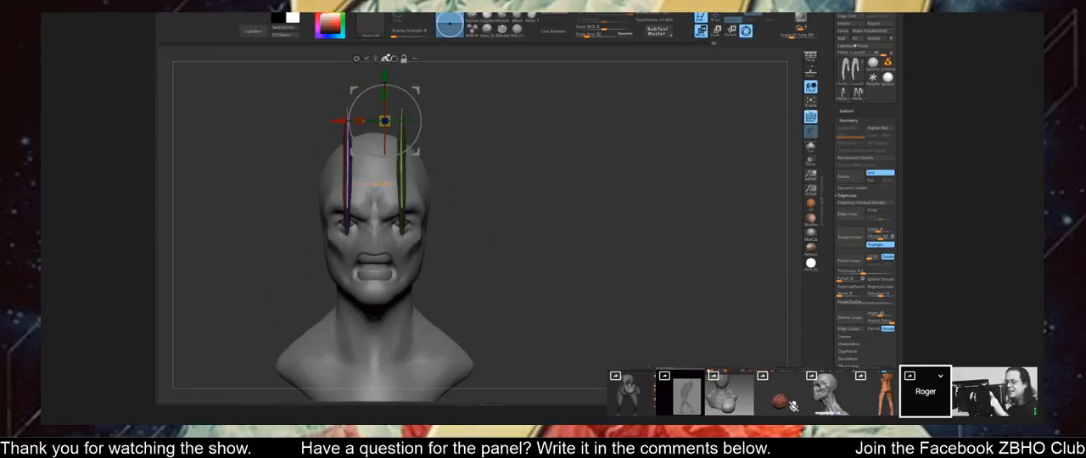
pyautogui.click(385, 58)
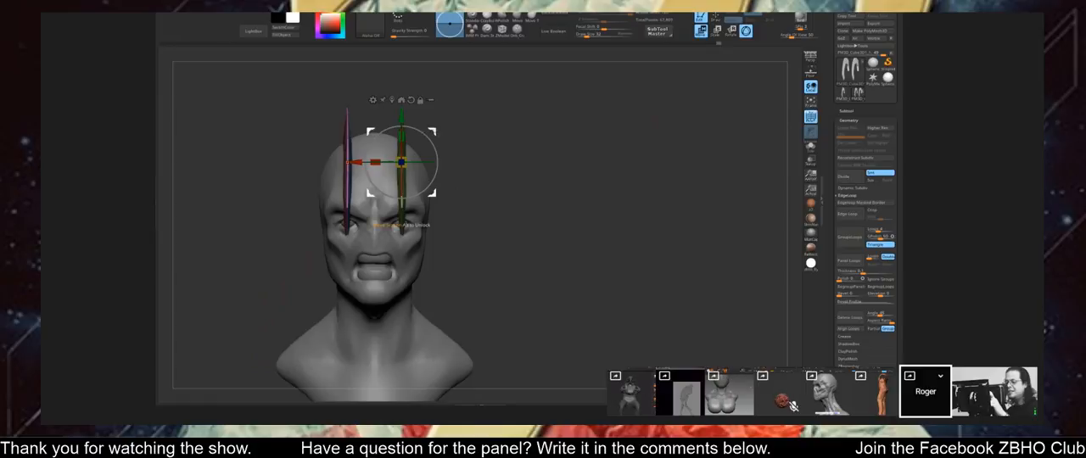
pyautogui.keyDown('ctrl'); pyautogui.moveTo(402, 162); pyautogui.dragTo(439, 184); pyautogui.keyUp('ctrl')
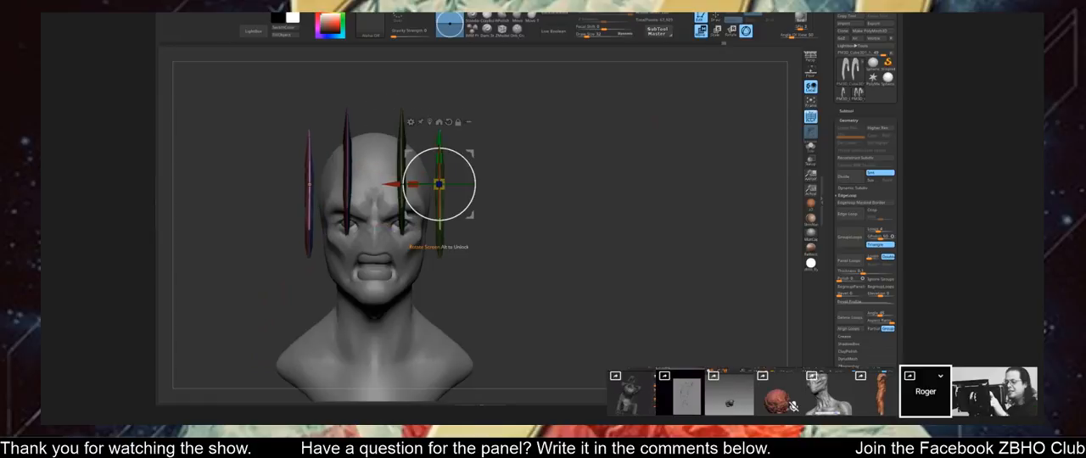
pyautogui.moveTo(442, 238); pyautogui.dragTo(499, 252)
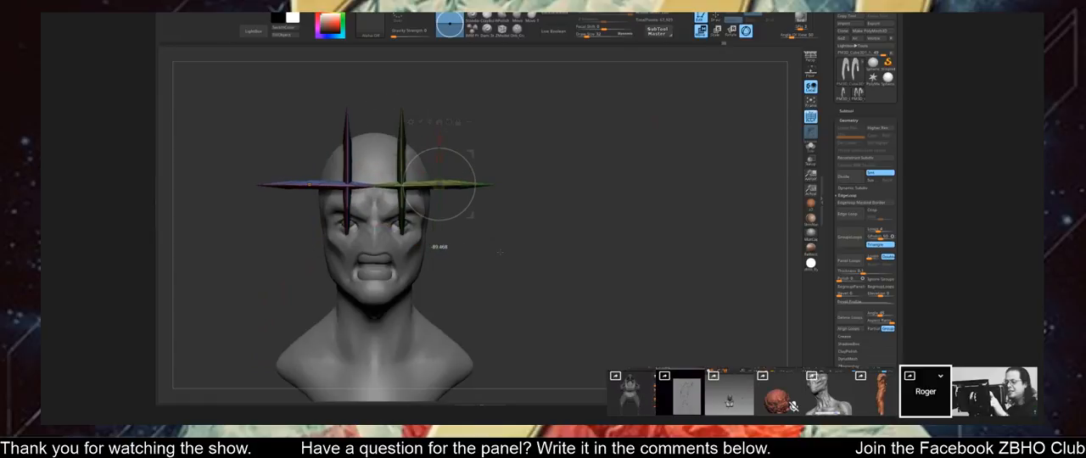
pyautogui.moveTo(500, 176); pyautogui.dragTo(493, 228)
pyautogui.moveTo(585, 95); pyautogui.dragTo(578, 141)
pyautogui.hotkey('ctrl', 'z')
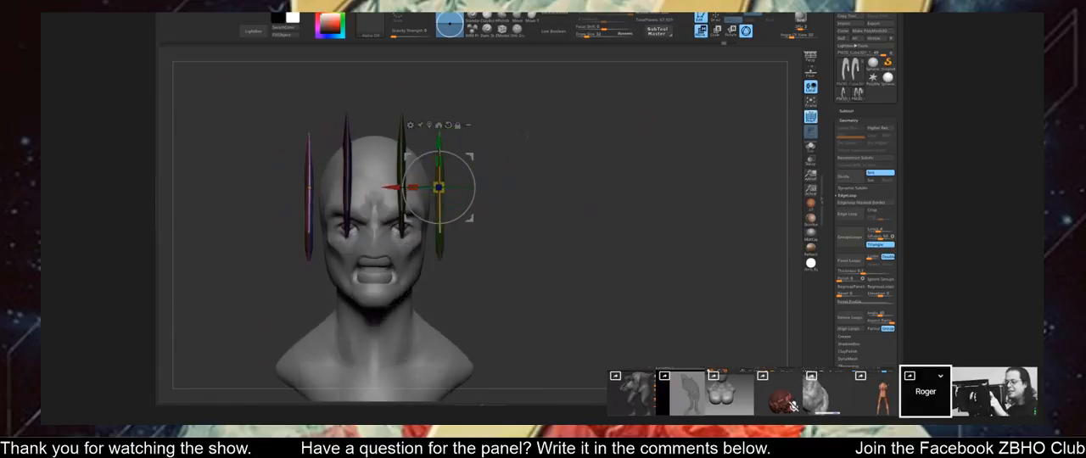
# Move the duplicated strips farther outward and rotate them flat so they arc horizontally around the sides of the head.
pyautogui.moveTo(438, 187); pyautogui.dragTo(490, 190)
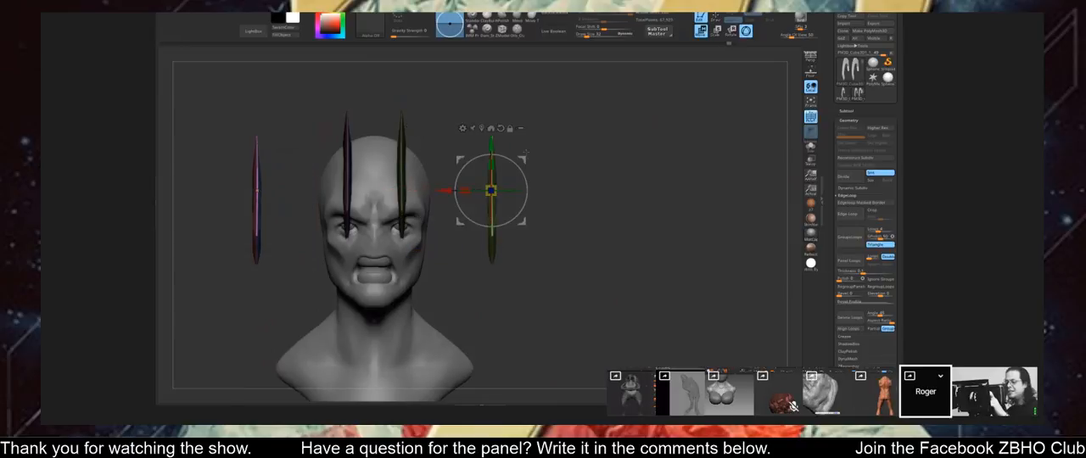
pyautogui.keyDown('shift'); pyautogui.moveTo(517, 165); pyautogui.dragTo(544, 244); pyautogui.keyUp('shift')
pyautogui.moveTo(594, 141); pyautogui.dragTo(599, 120)
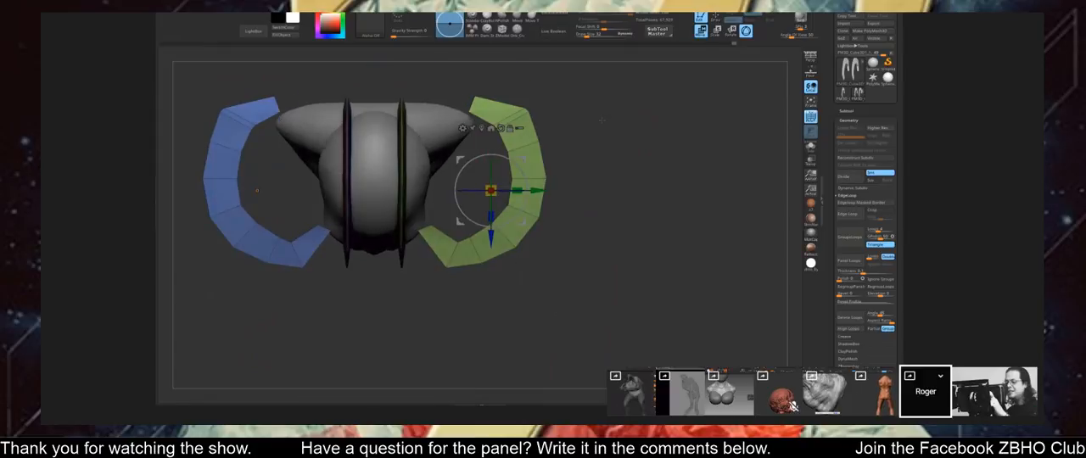
pyautogui.moveTo(519, 162); pyautogui.dragTo(463, 156)
# Realign the gizmo and position the flat strips at eye level, just outside both sides of the face.
pyautogui.click(442, 124)
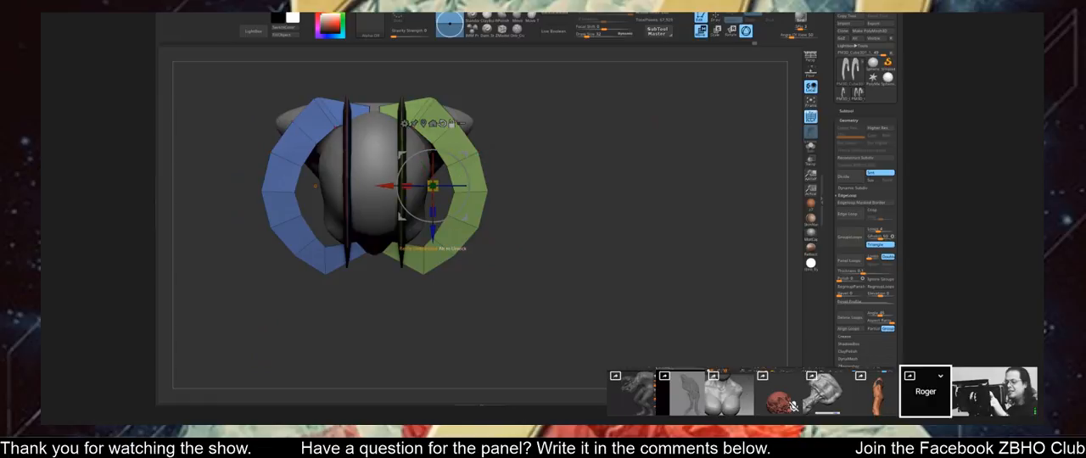
pyautogui.moveTo(585, 255); pyautogui.dragTo(433, 186)
pyautogui.moveTo(433, 233); pyautogui.dragTo(459, 234)
pyautogui.moveTo(593, 170); pyautogui.dragTo(709, 161)
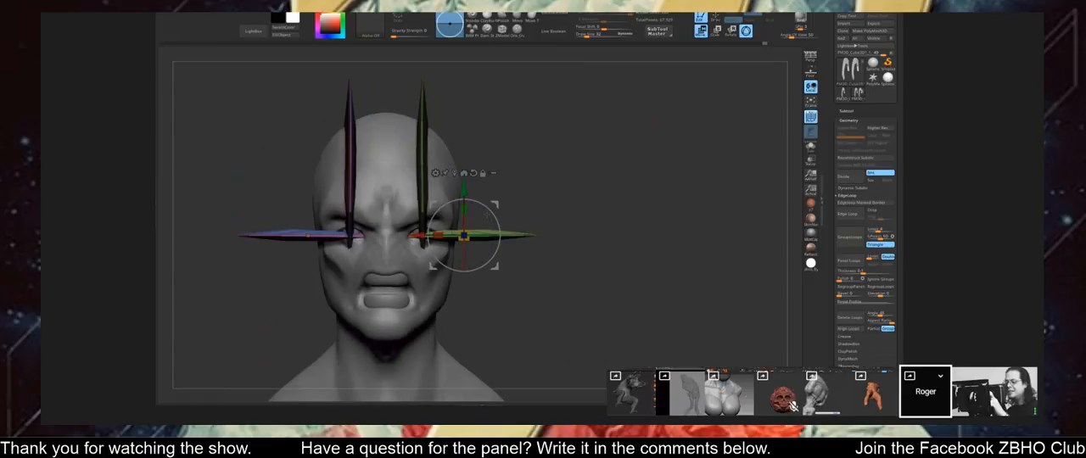
pyautogui.moveTo(460, 235); pyautogui.dragTo(503, 242)
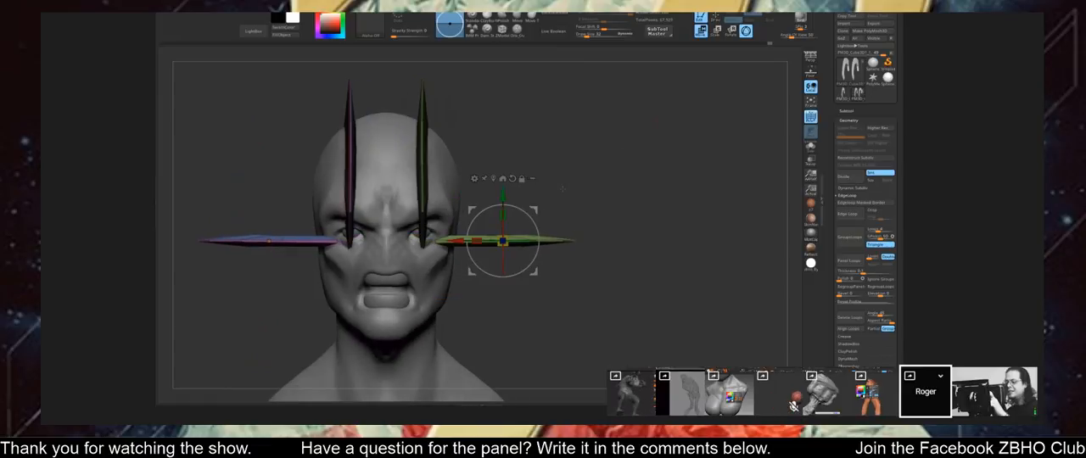
# Shift the curved side strips outward and forward, away from the head, in the view from above.
pyautogui.moveTo(578, 162); pyautogui.dragTo(580, 260)
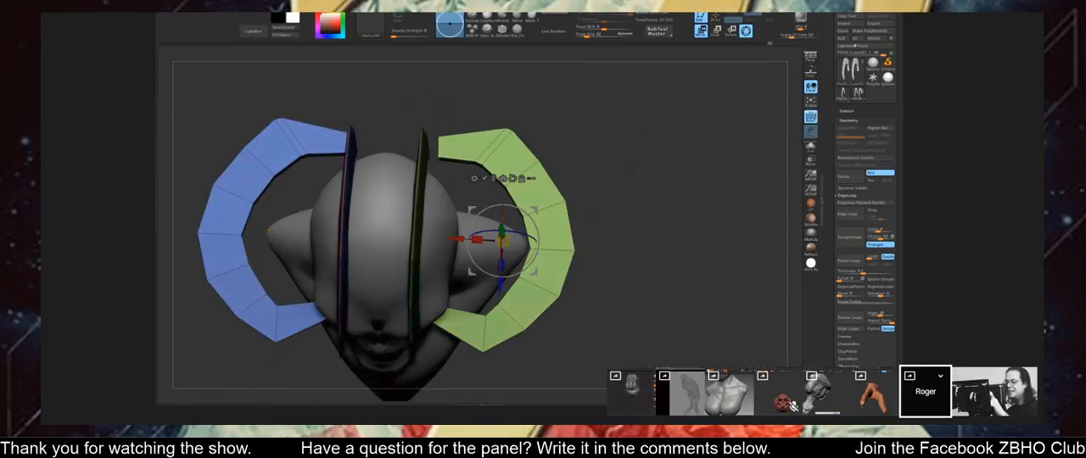
pyautogui.moveTo(648, 170)
pyautogui.keyDown('alt'); pyautogui.mouseDown()
pyautogui.moveTo(643, 150)
pyautogui.moveTo(637, 173)
pyautogui.mouseUp(); pyautogui.keyUp('alt')
pyautogui.click(515, 17)
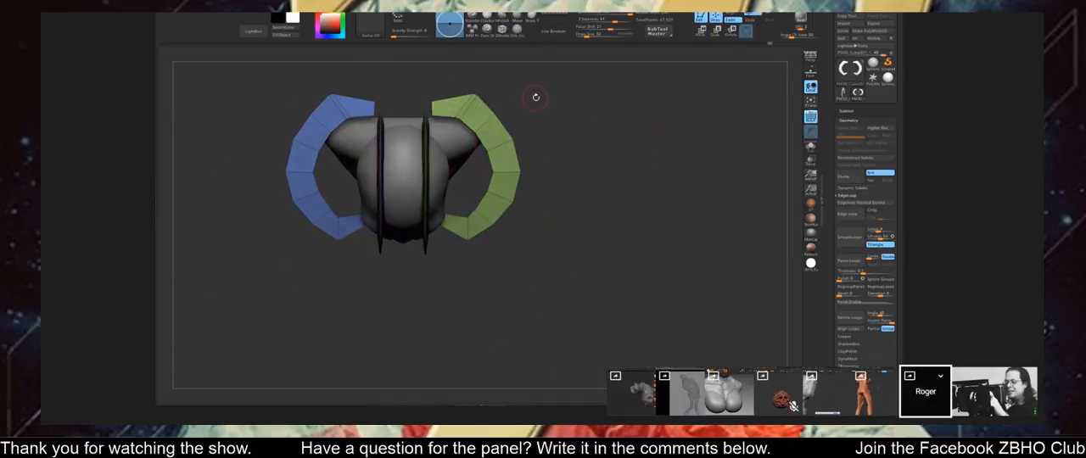
pyautogui.press('w')
pyautogui.moveTo(444, 198); pyautogui.dragTo(488, 218)
# Reshape the curved side strips with a large brush, shortening their front tips and pulling their outer bends slightly inward.
pyautogui.click(516, 17)
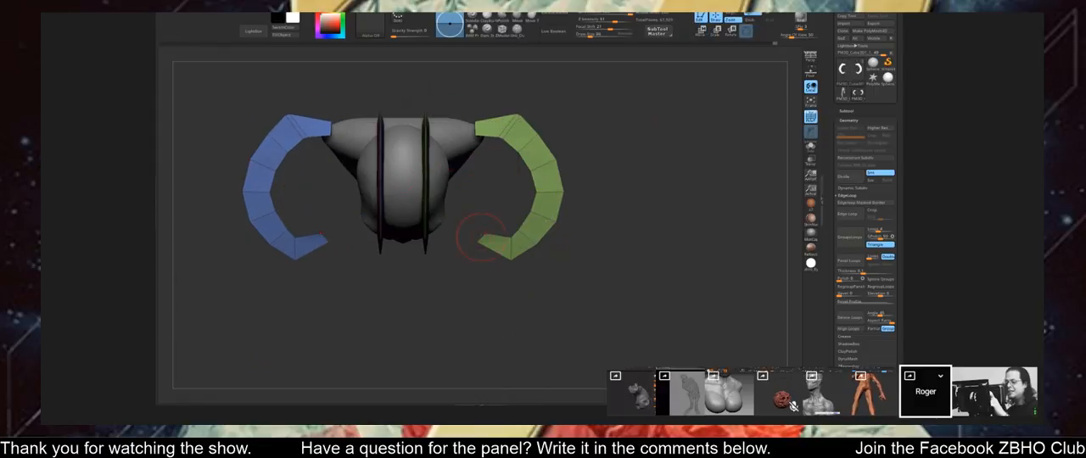
pyautogui.moveTo(487, 250); pyautogui.dragTo(492, 248)
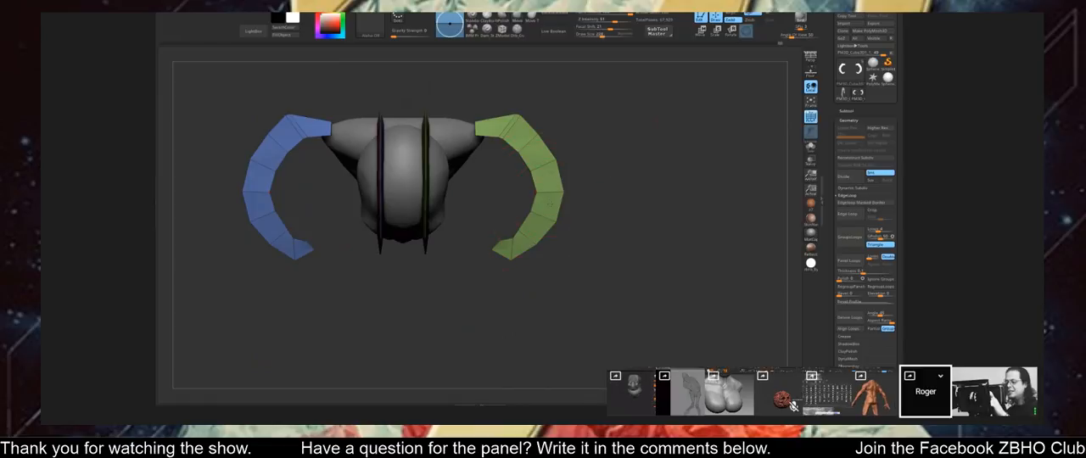
pyautogui.moveTo(548, 200); pyautogui.dragTo(543, 200)
pyautogui.moveTo(545, 171); pyautogui.dragTo(540, 173)
pyautogui.moveTo(485, 126); pyautogui.dragTo(488, 132)
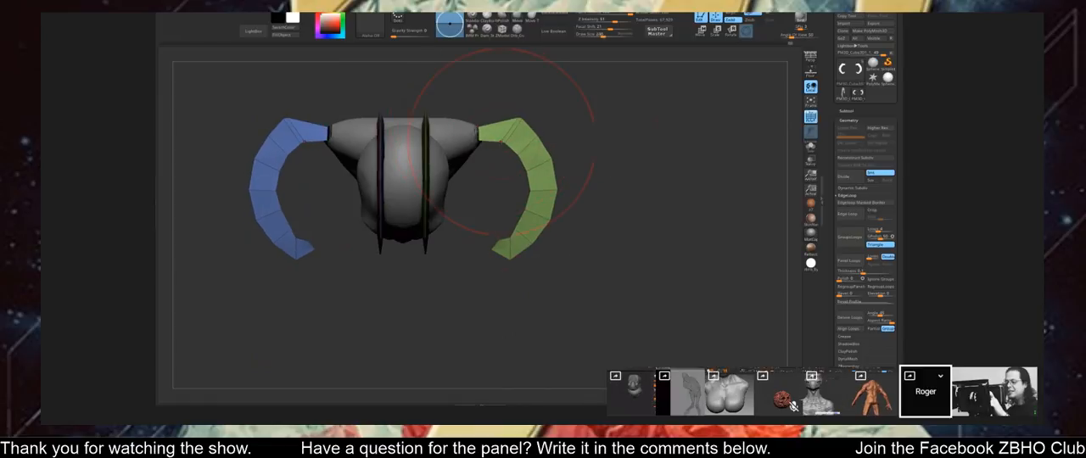
pyautogui.moveTo(542, 184); pyautogui.dragTo(538, 187)
# Reposition the pair of curved side strips closer to the head from the front view.
pyautogui.moveTo(629, 174); pyautogui.dragTo(540, 92)
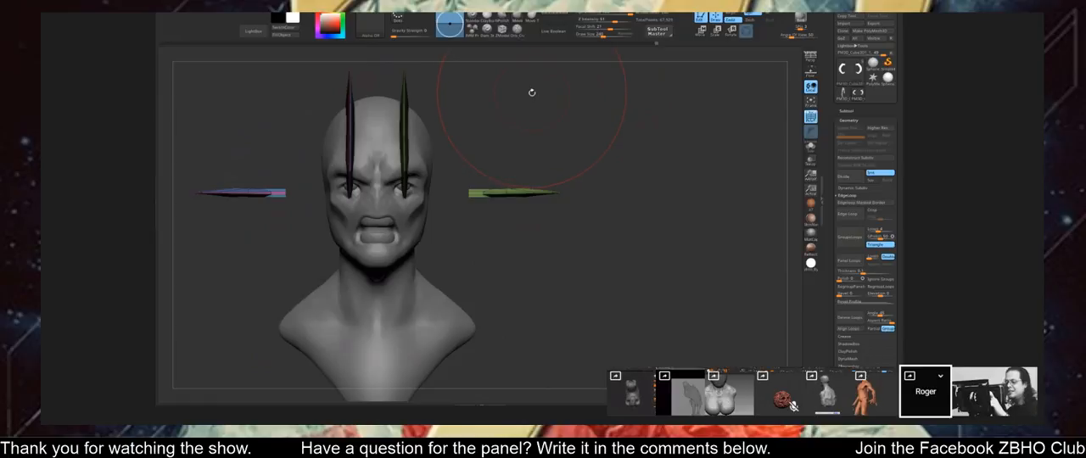
pyautogui.press('w')
pyautogui.moveTo(549, 224); pyautogui.dragTo(488, 158)
pyautogui.moveTo(585, 174)
pyautogui.mouseDown()
pyautogui.moveTo(635, 164)
pyautogui.moveTo(642, 111)
pyautogui.moveTo(628, 111)
pyautogui.mouseUp()
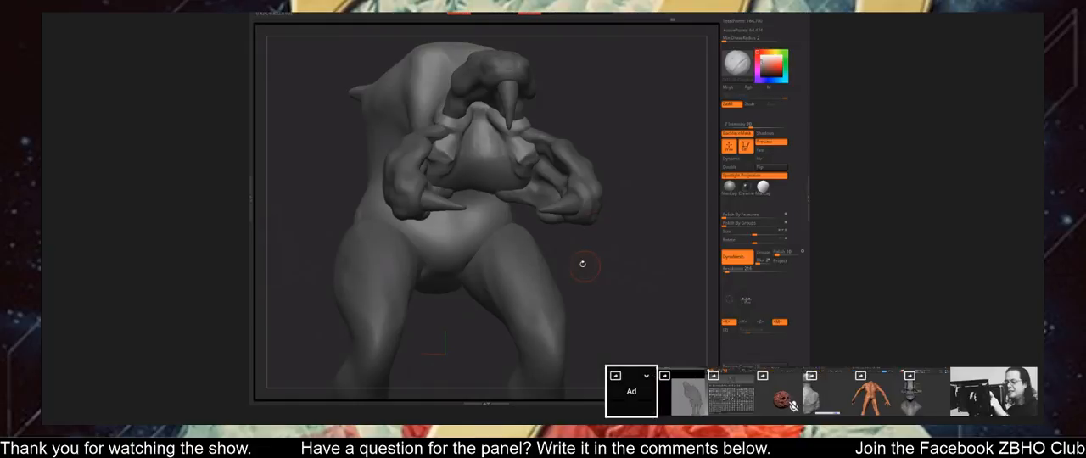
# Isolate the clawed creature's head and torso and carve the sides of its muzzle below the cheek ridges.
pyautogui.moveTo(521, 156); pyautogui.dragTo(559, 185, button='right')
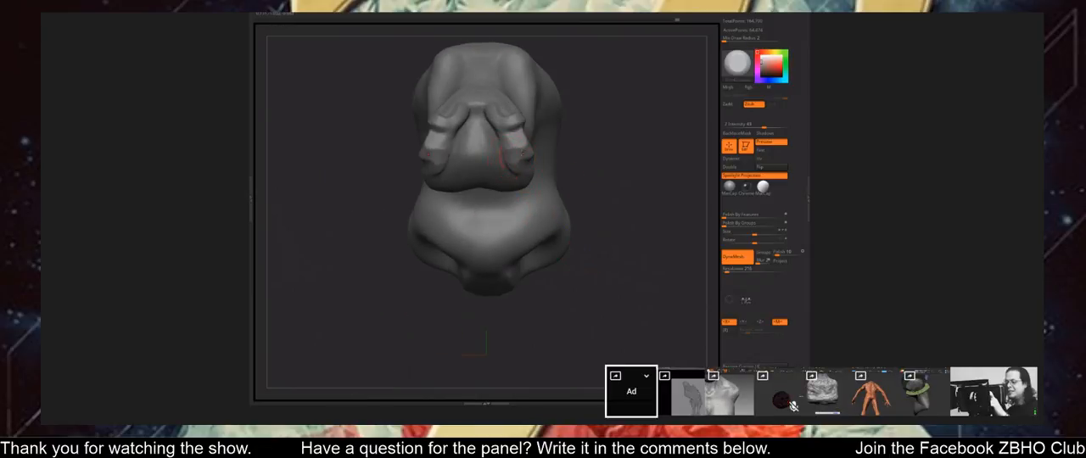
pyautogui.moveTo(579, 161)
pyautogui.mouseDown(button='right')
pyautogui.moveTo(500, 160)
pyautogui.moveTo(497, 203)
pyautogui.mouseUp(button='right')
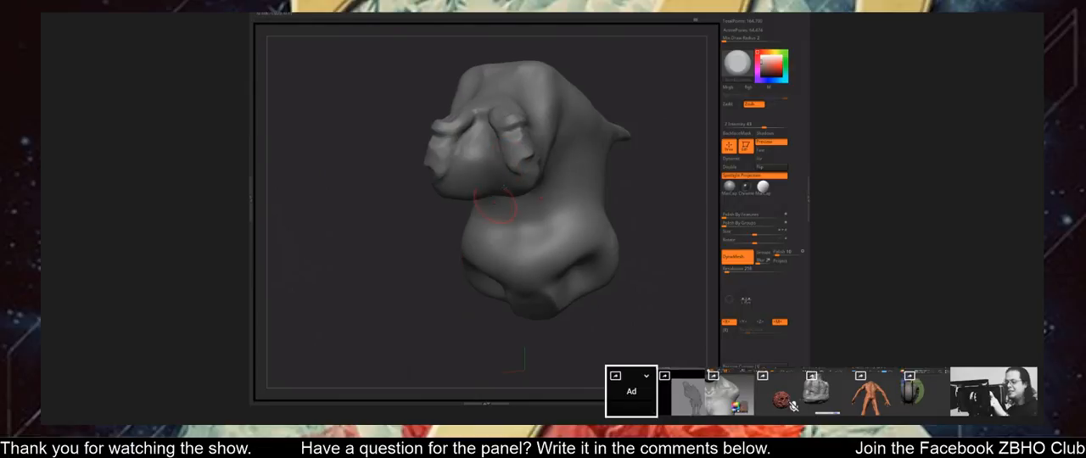
pyautogui.moveTo(519, 157); pyautogui.dragTo(515, 167, button='right')
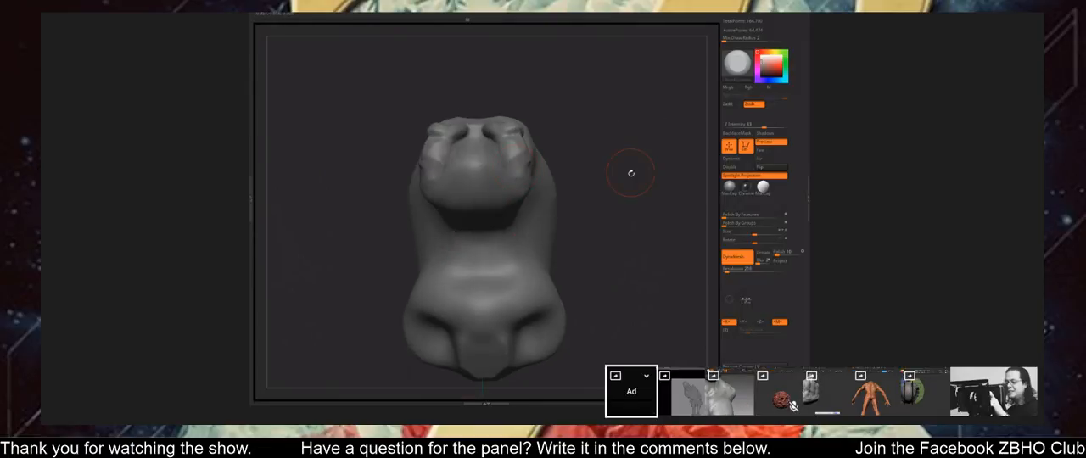
pyautogui.moveTo(631, 173); pyautogui.dragTo(528, 175)
pyautogui.moveTo(444, 245); pyautogui.dragTo(533, 175)
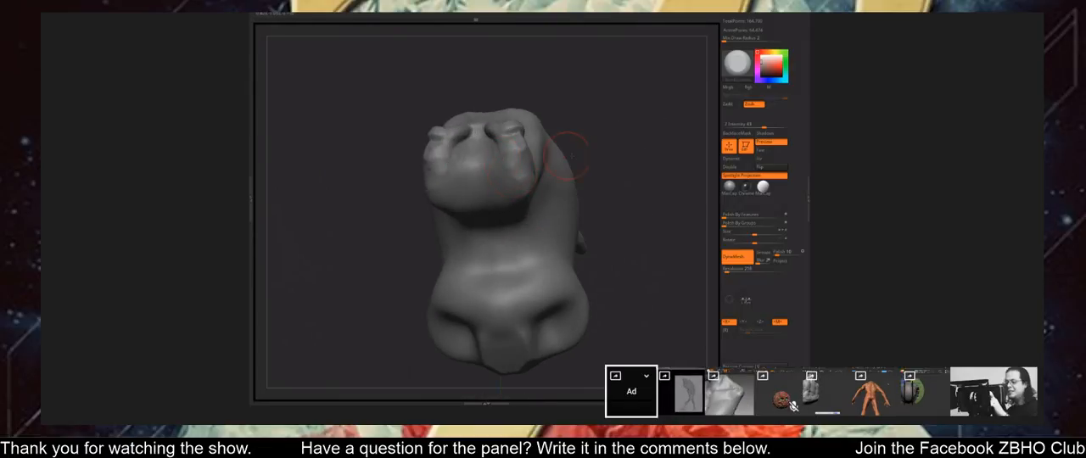
# Carve and smooth the underside of the creature's jaw between its two side lobes, down to the throat.
pyautogui.moveTo(567, 156)
pyautogui.mouseDown(button='right')
pyautogui.moveTo(568, 179)
pyautogui.moveTo(471, 175)
pyautogui.mouseUp(button='right')
pyautogui.moveTo(533, 201); pyautogui.dragTo(536, 214)
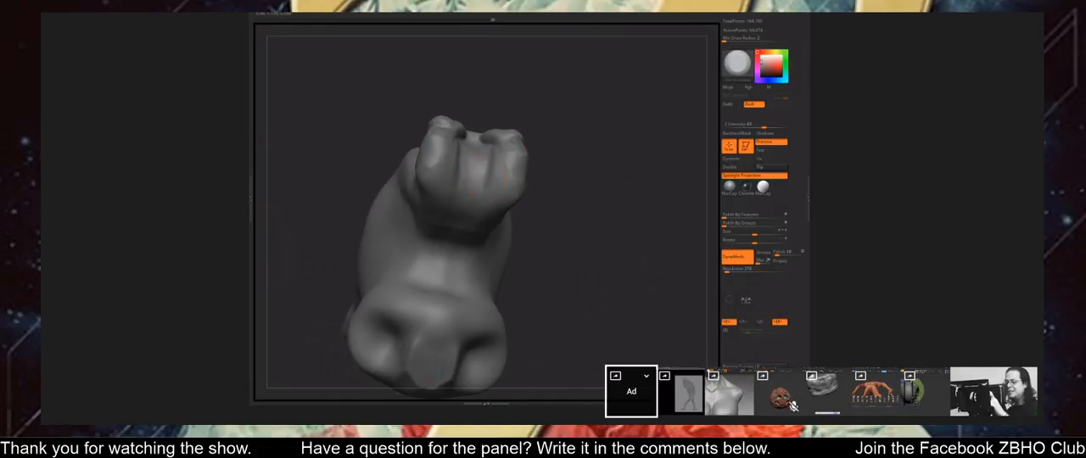
pyautogui.moveTo(482, 216); pyautogui.dragTo(459, 197, button='right')
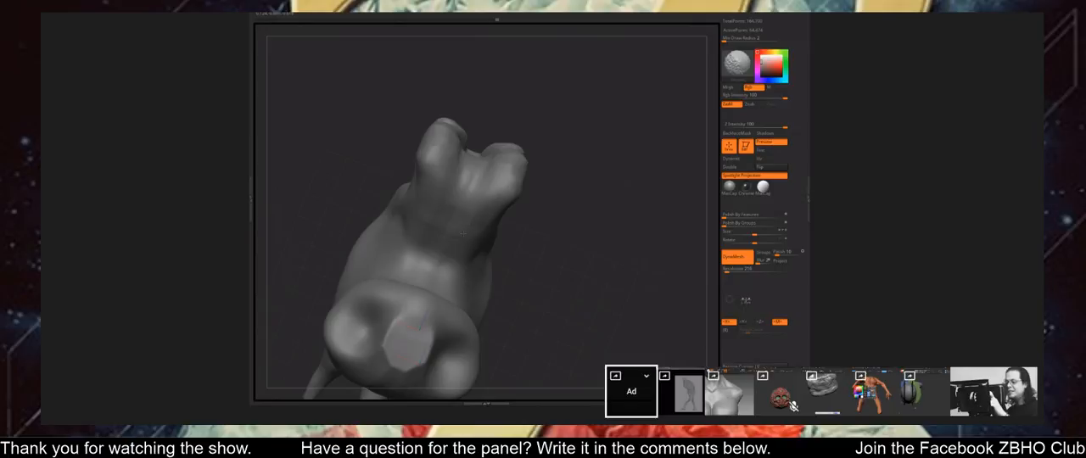
pyautogui.moveTo(462, 233); pyautogui.dragTo(550, 229, button='right')
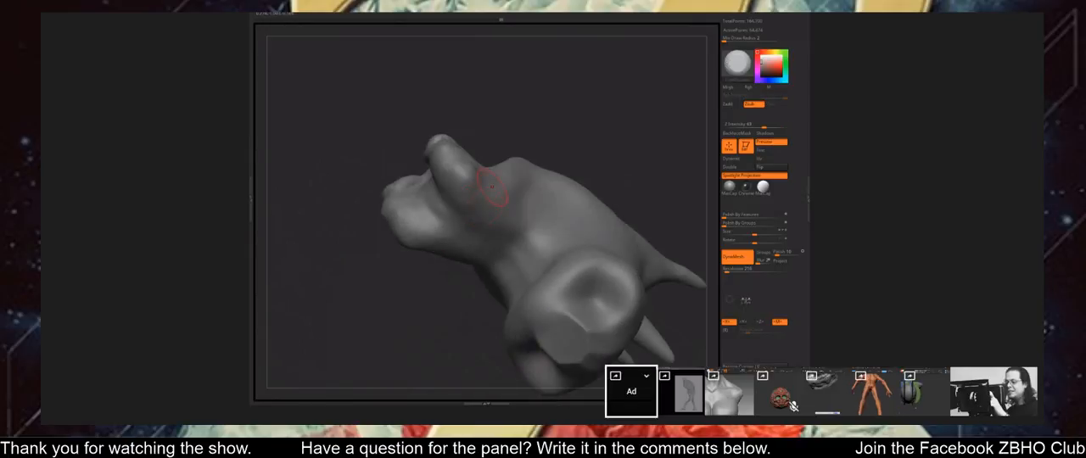
pyautogui.moveTo(489, 187); pyautogui.dragTo(492, 200, button='right')
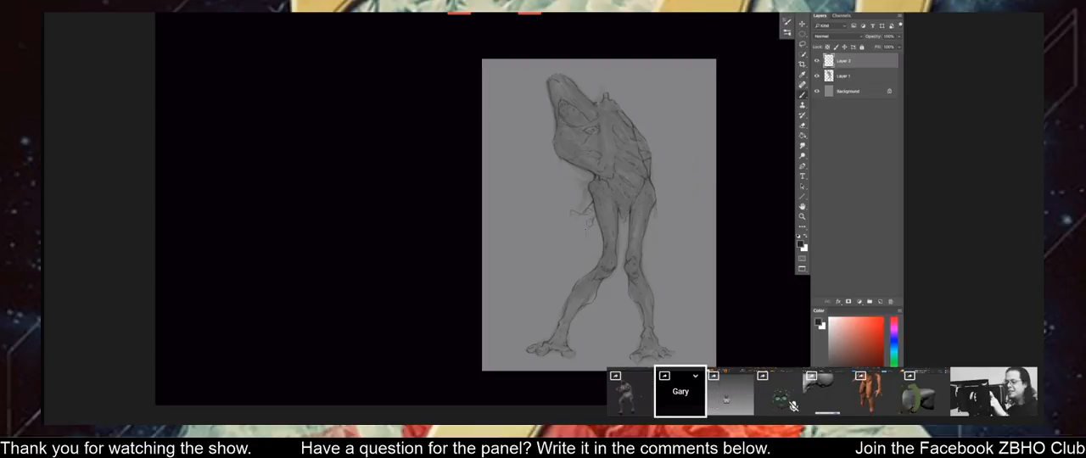
# Undo the wiry strokes drawn beside the sketched creature's hip.
pyautogui.moveTo(587, 225); pyautogui.dragTo(586, 245)
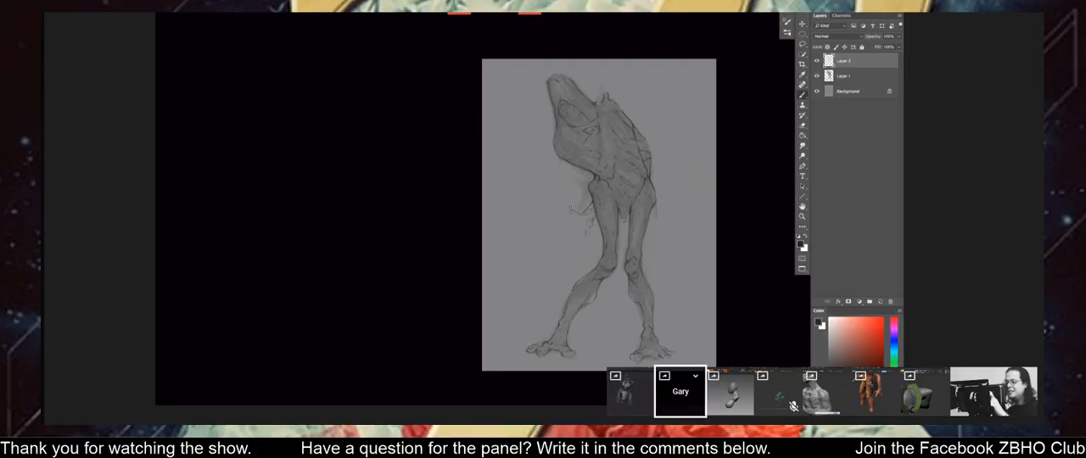
pyautogui.hotkey('ctrl', 'z')
pyautogui.hotkey('ctrl', 'z')
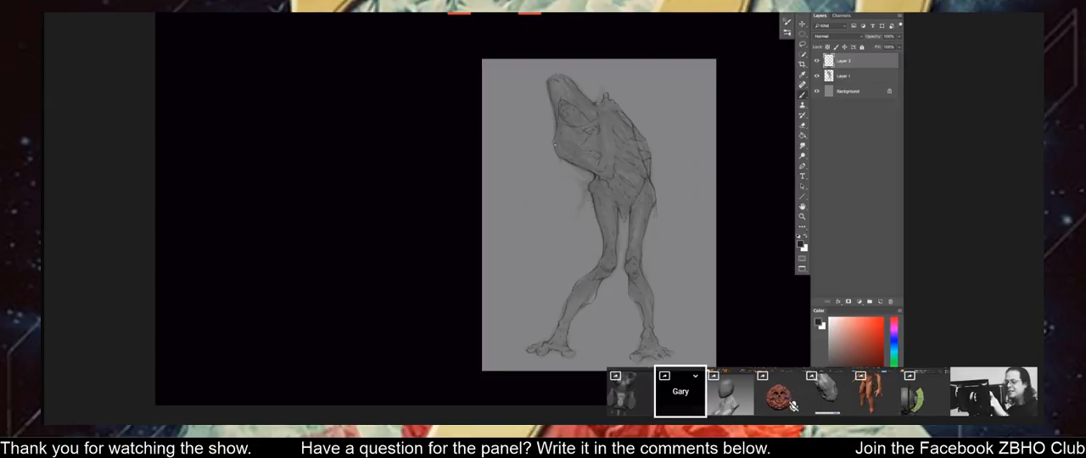
# Warp the creature drawing, pulling the area beside the lower belly slightly upward, and apply the transform.
pyautogui.moveTo(547, 199); pyautogui.dragTo(549, 193)
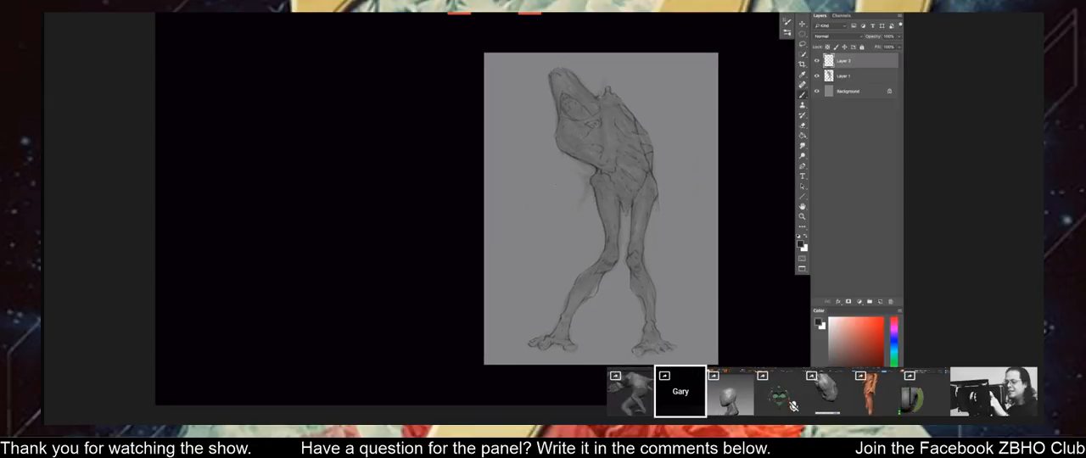
pyautogui.hotkey('ctrl', 't')
pyautogui.rightClick(558, 183)
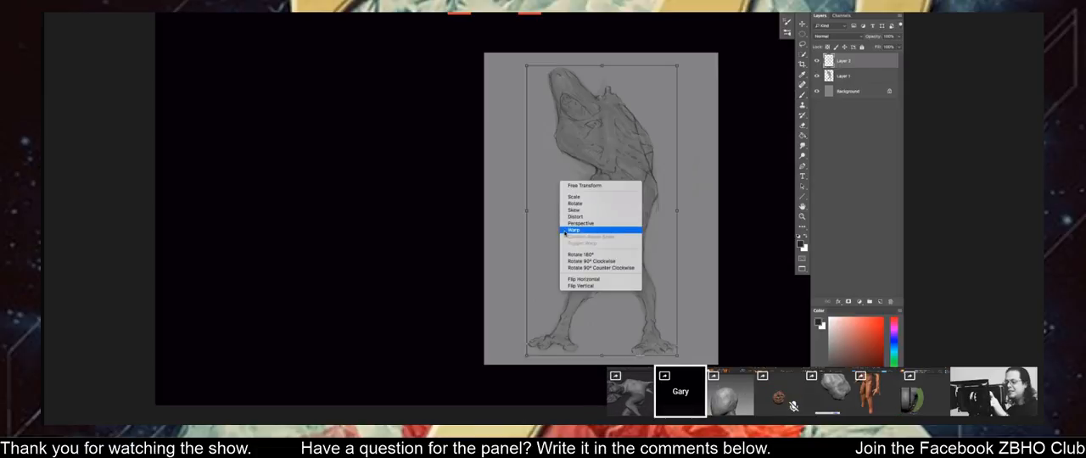
pyautogui.click(565, 231)
pyautogui.moveTo(567, 168); pyautogui.dragTo(569, 158)
pyautogui.press('Return')
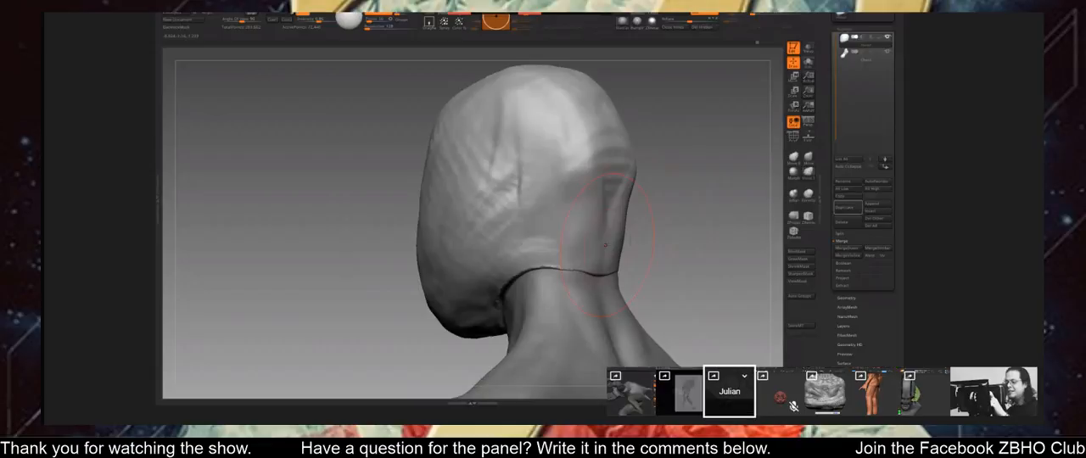
# Push the back contour of the smooth head inward just above the neck with a large brush.
pyautogui.moveTo(636, 217); pyautogui.dragTo(592, 224)
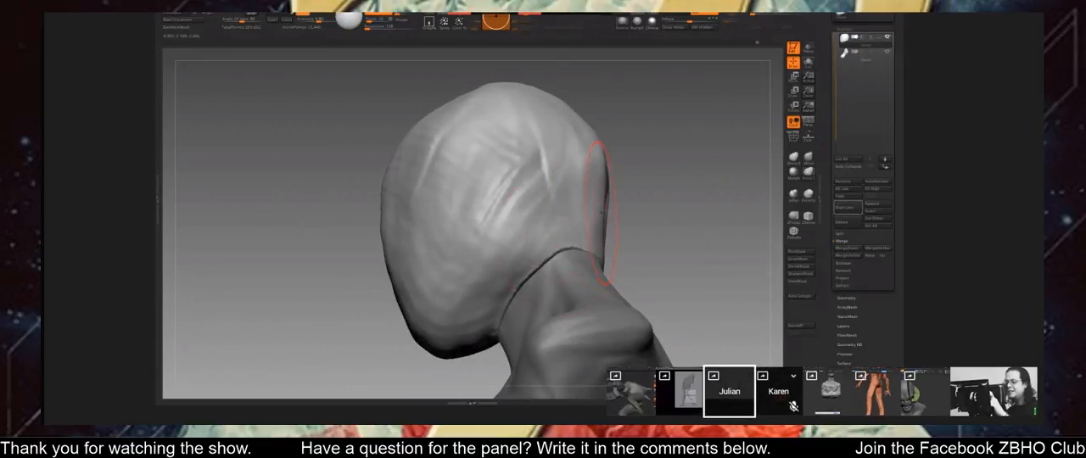
pyautogui.moveTo(678, 201)
pyautogui.mouseDown()
pyautogui.moveTo(681, 141)
pyautogui.moveTo(697, 142)
pyautogui.moveTo(672, 150)
pyautogui.moveTo(654, 175)
pyautogui.mouseUp()
pyautogui.press('space')
pyautogui.press('space')
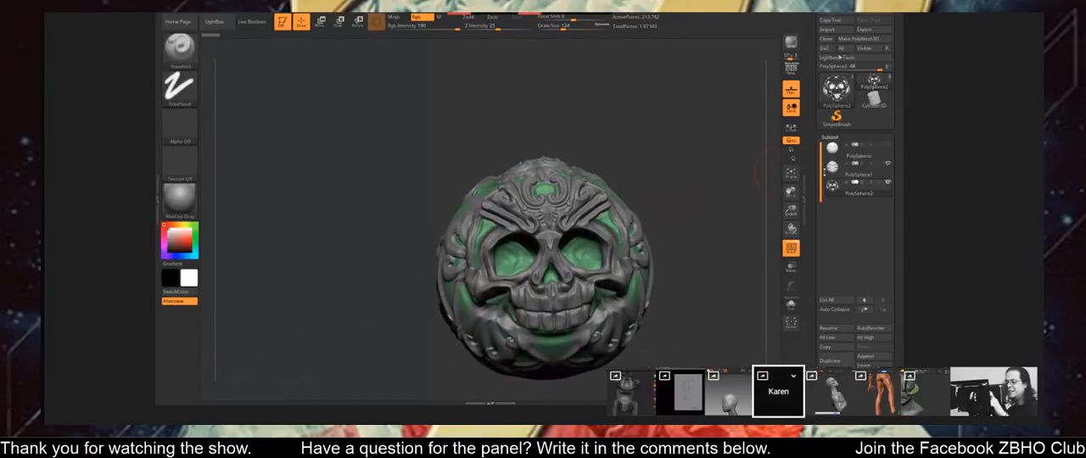
# Duplicate the ornate skull shell subtool PolySphere1 and isolate the copy in Solo mode.
pyautogui.click(859, 170)
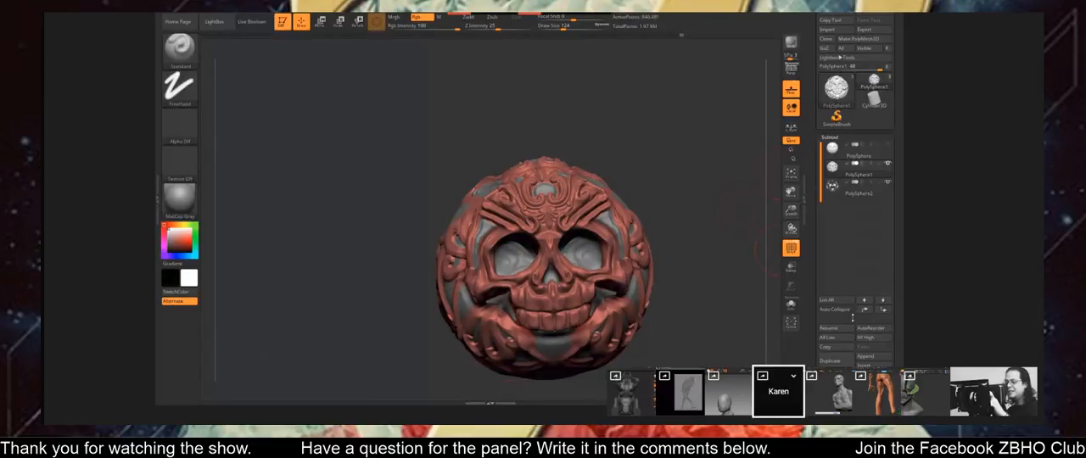
pyautogui.click(836, 361)
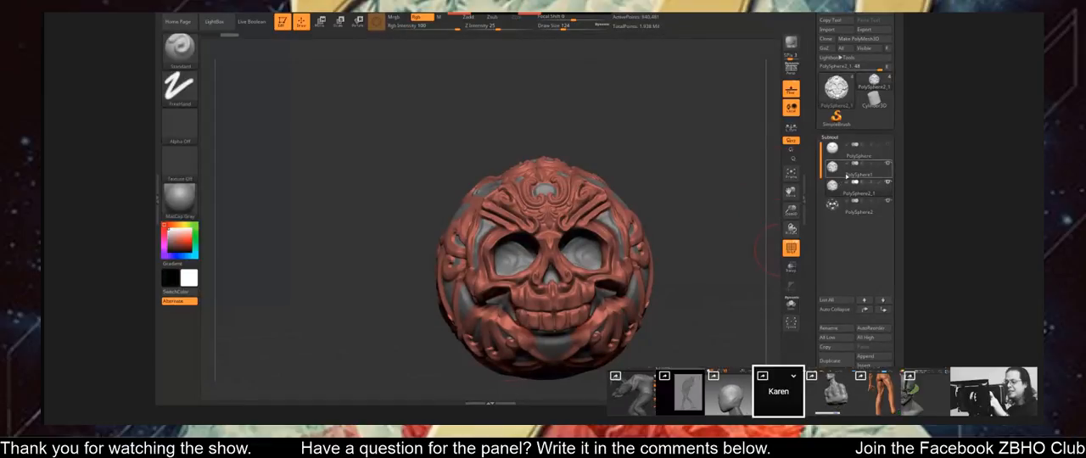
pyautogui.moveTo(642, 200); pyautogui.dragTo(671, 209)
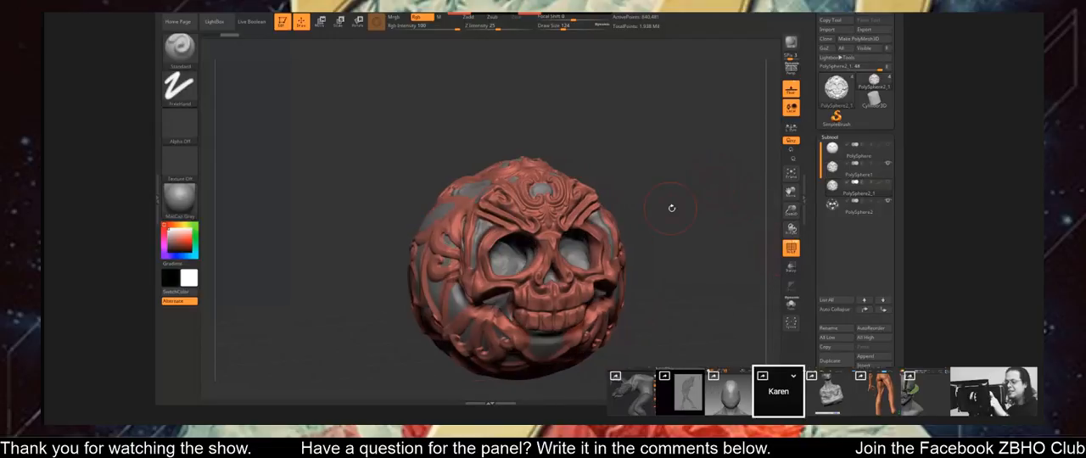
pyautogui.click(790, 304)
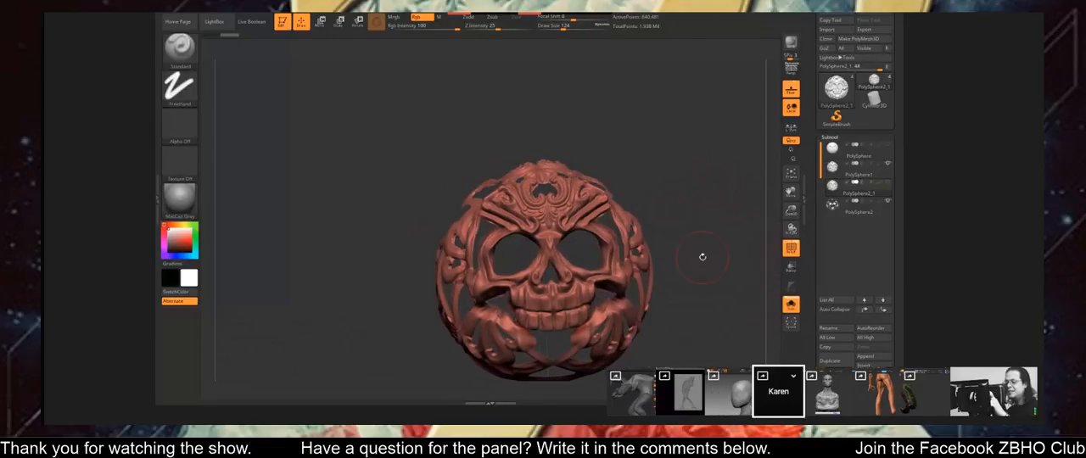
# Examine the isolated skull shell's geometry and DynaMesh settings and its polygon wireframe.
pyautogui.click(837, 137)
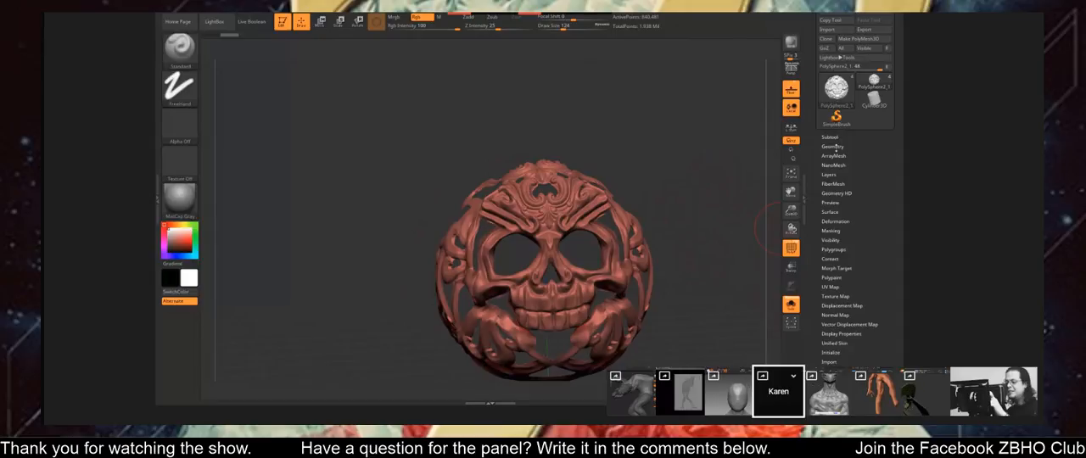
pyautogui.click(833, 146)
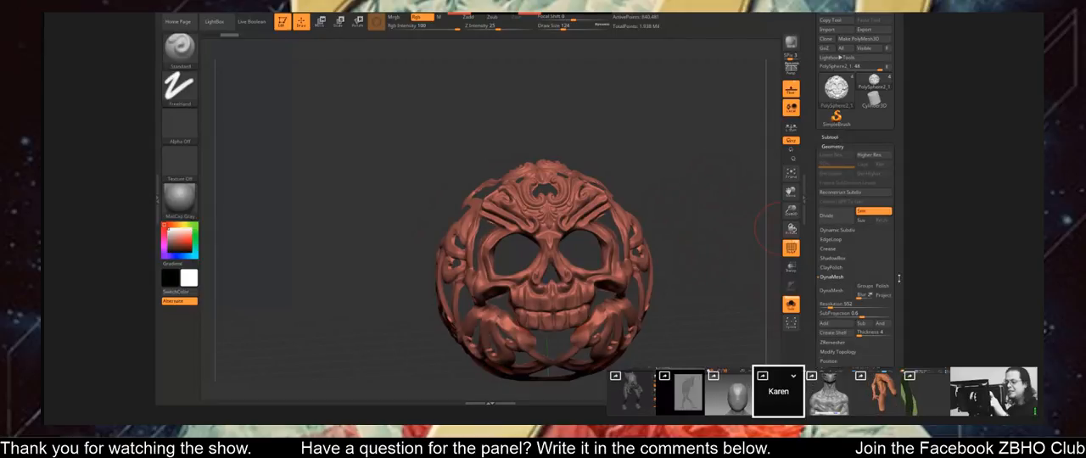
pyautogui.scroll(-2, 898, 278)
pyautogui.click(790, 246)
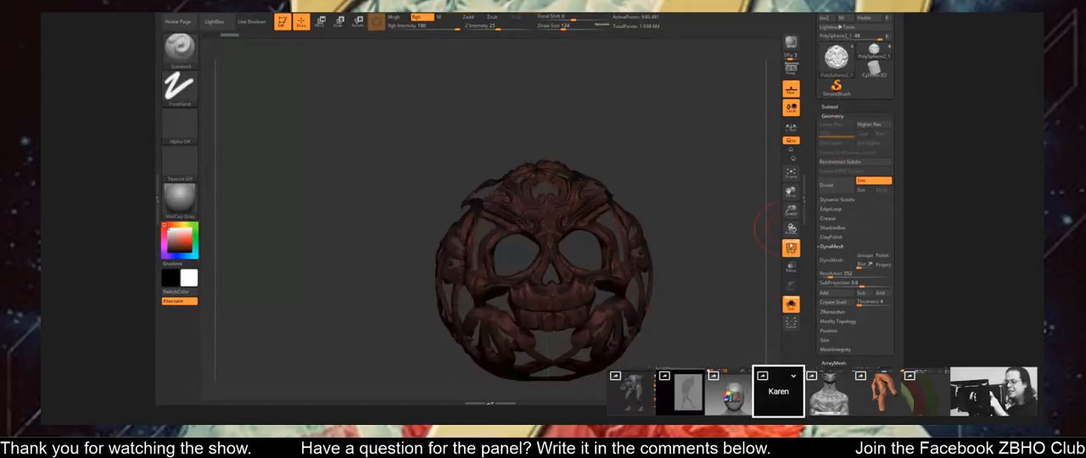
pyautogui.keyDown('ctrl'); pyautogui.moveTo(609, 168); pyautogui.dragTo(702, 235, button='right'); pyautogui.keyUp('ctrl')
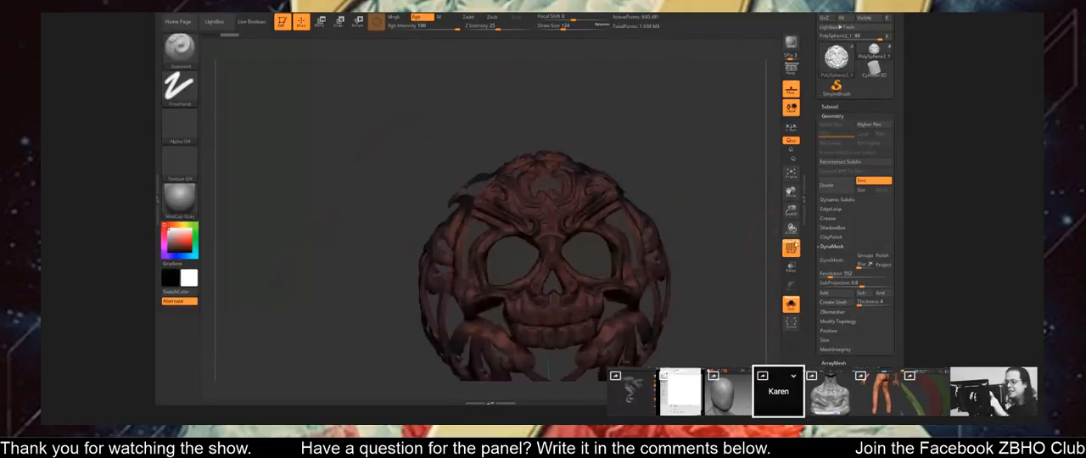
pyautogui.click(792, 244)
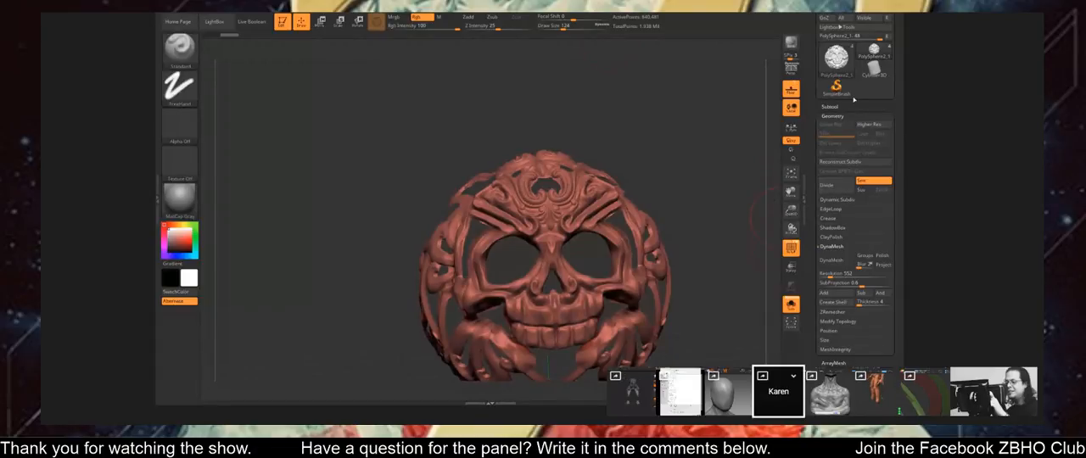
# Look through the subtool splitting options and geometry settings available for the duplicated skull shell.
pyautogui.click(833, 115)
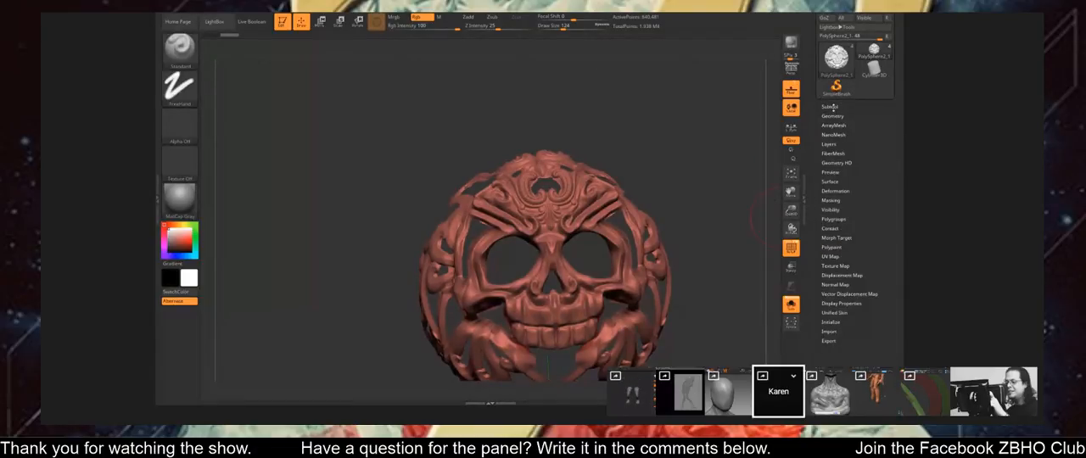
pyautogui.click(830, 106)
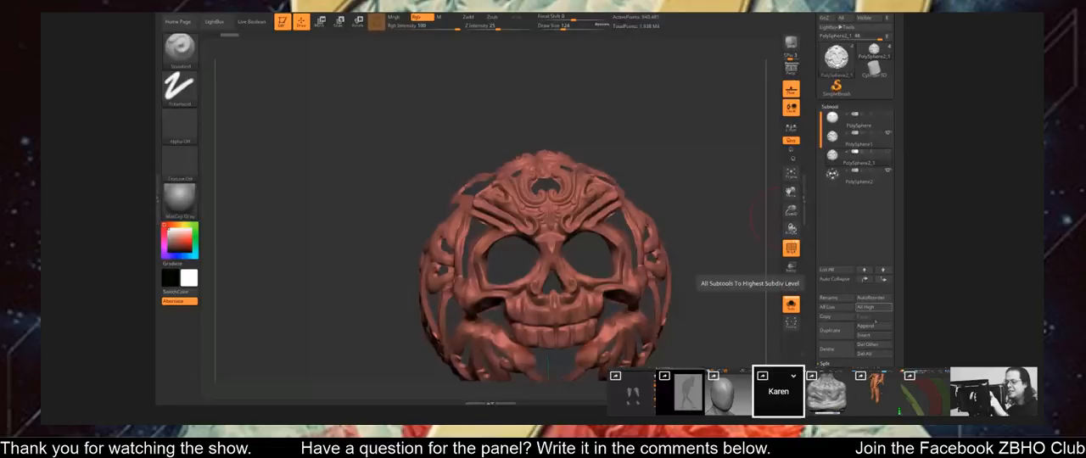
pyautogui.moveTo(901, 353); pyautogui.dragTo(897, 312)
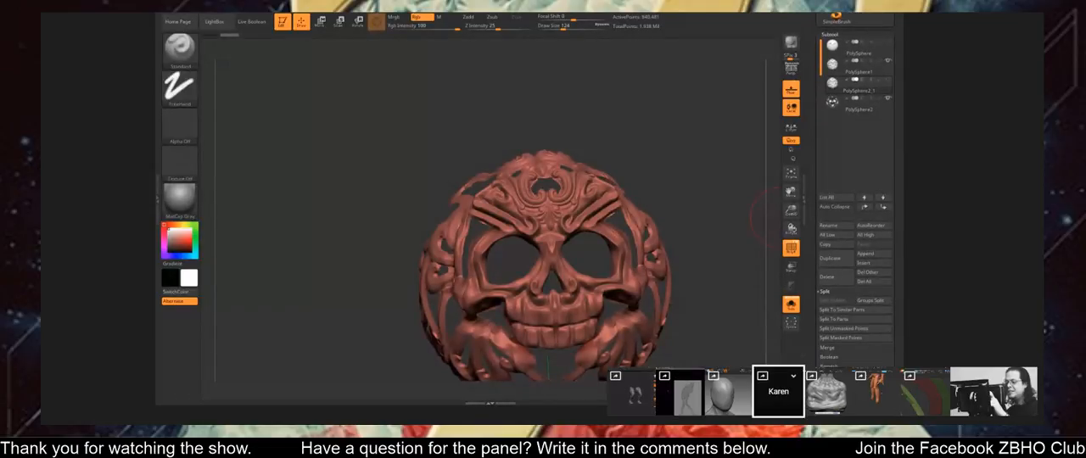
pyautogui.scroll(-5, 856, 322)
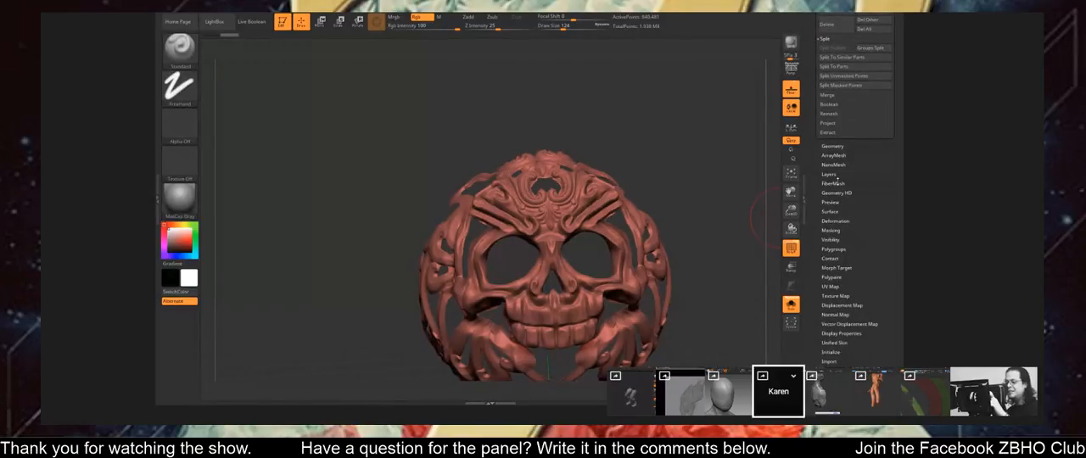
pyautogui.click(834, 147)
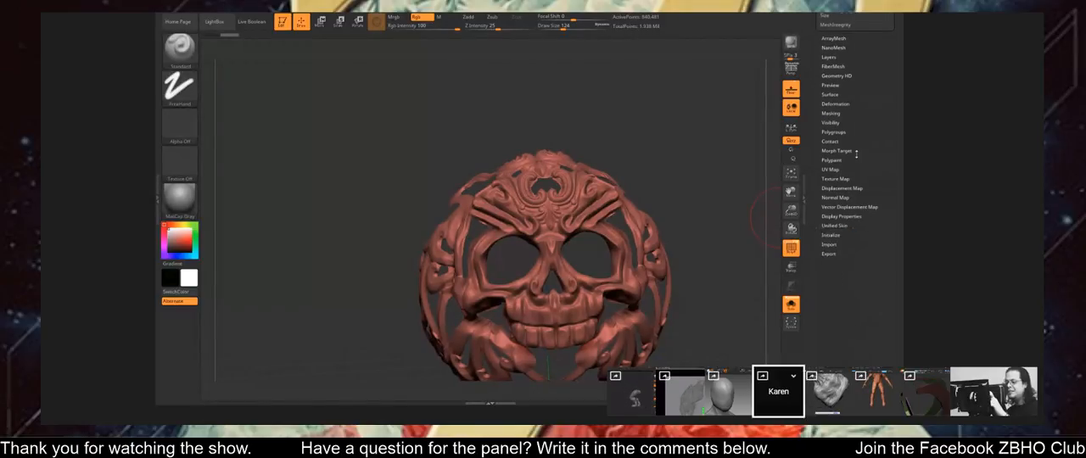
pyautogui.scroll(4, 856, 154)
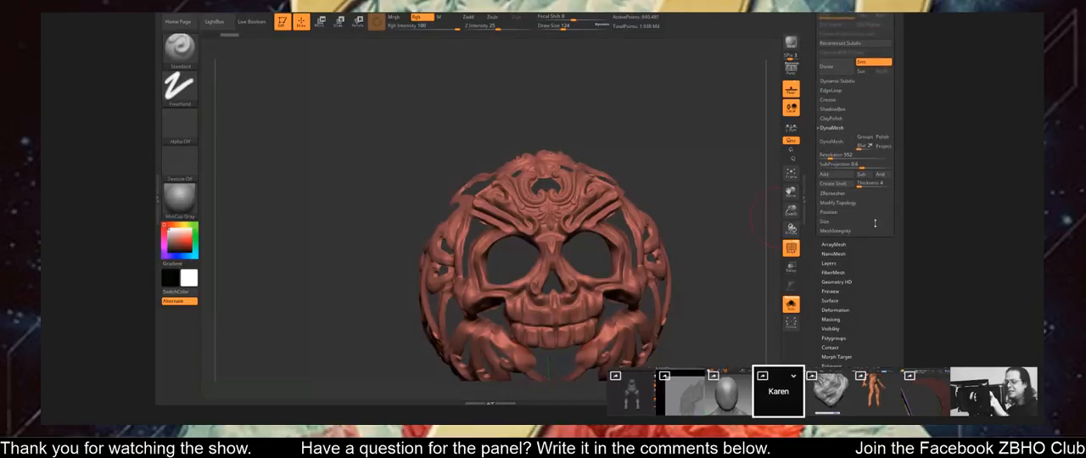
pyautogui.moveTo(864, 252); pyautogui.dragTo(864, 303)
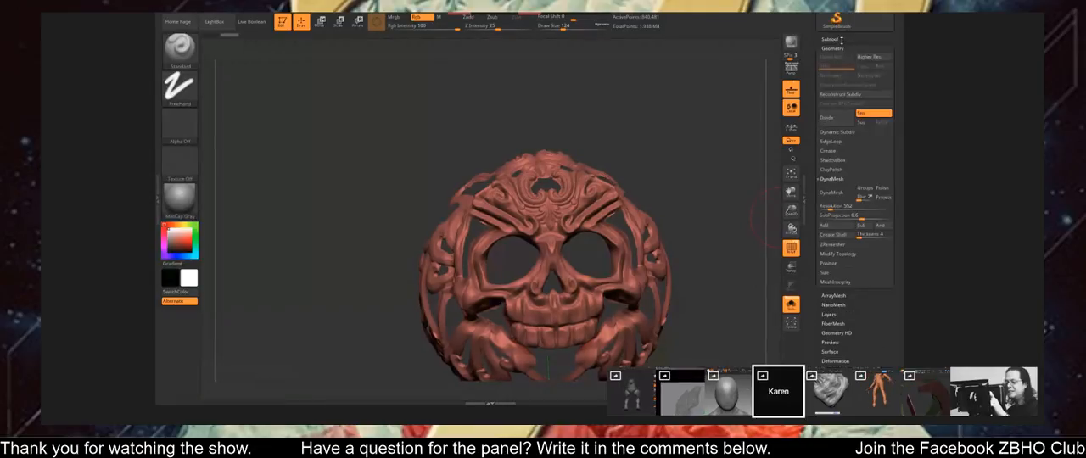
pyautogui.click(831, 39)
# Enlarge the brush, build up clay on the bust's shoulder and back of the upper arm, and smooth the strokes.
pyautogui.press(']')
pyautogui.press(']')
pyautogui.press(']')
pyautogui.press(']')
pyautogui.press(']')
pyautogui.press(']')
pyautogui.press(']')
pyautogui.moveTo(447, 221)
pyautogui.mouseDown(button='right')
pyautogui.moveTo(437, 225)
pyautogui.moveTo(465, 228)
pyautogui.moveTo(387, 218)
pyautogui.moveTo(389, 249)
pyautogui.mouseUp(button='right')
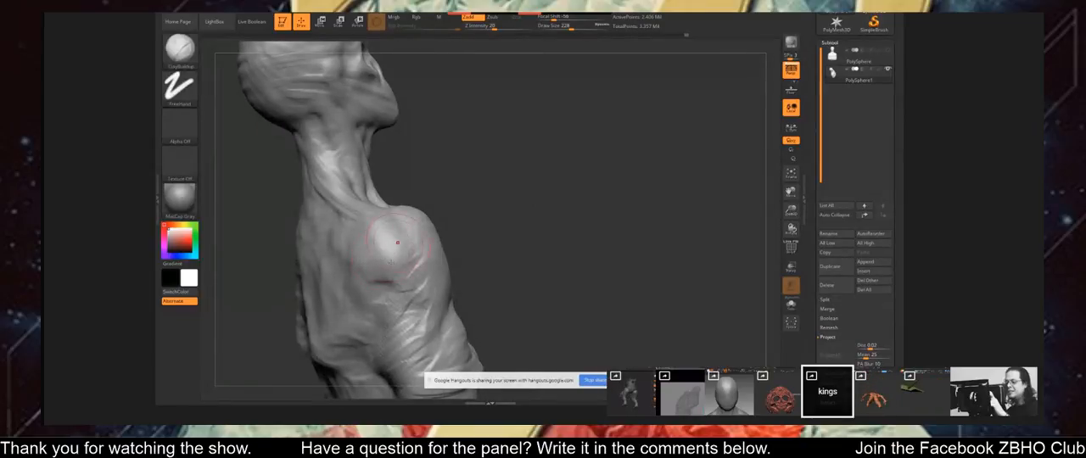
pyautogui.moveTo(403, 294)
pyautogui.mouseDown(button='right')
pyautogui.moveTo(383, 296)
pyautogui.moveTo(388, 337)
pyautogui.mouseUp(button='right')
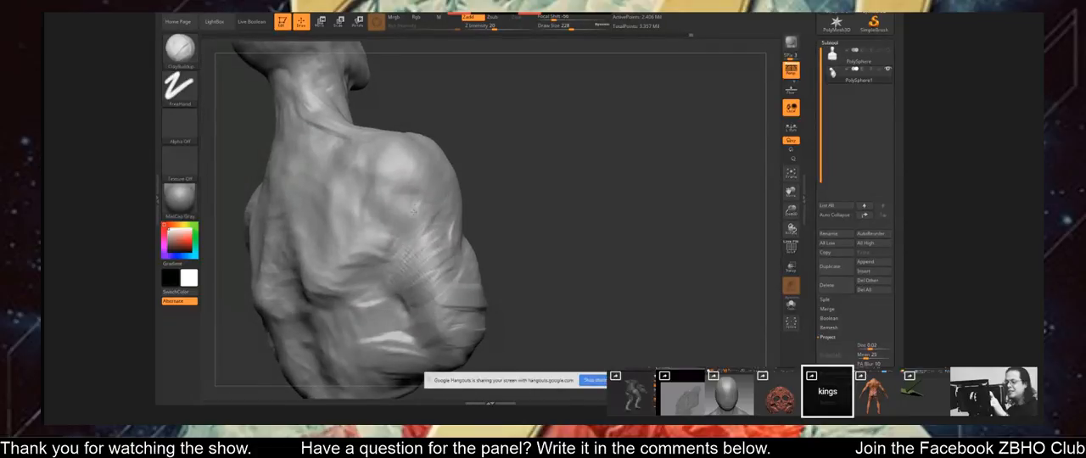
pyautogui.moveTo(426, 228); pyautogui.dragTo(432, 236, button='right')
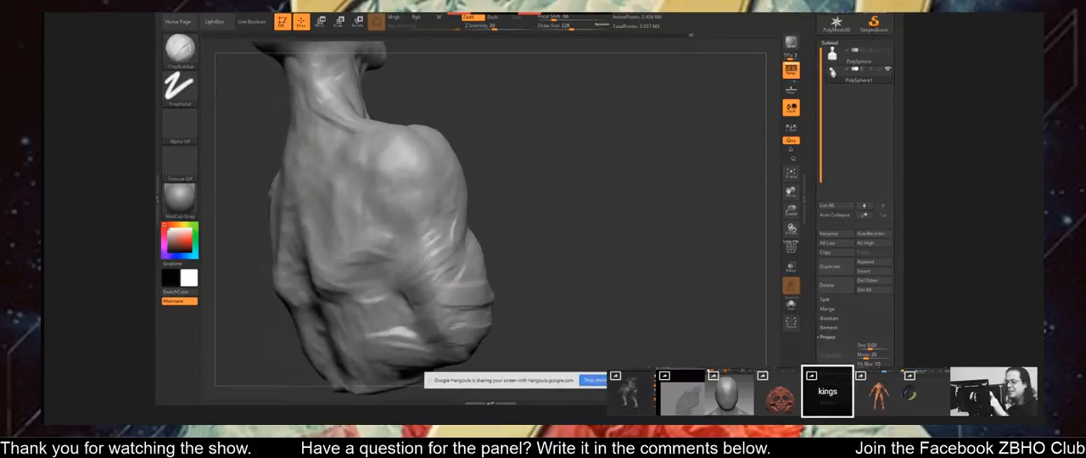
pyautogui.moveTo(444, 227); pyautogui.dragTo(434, 274)
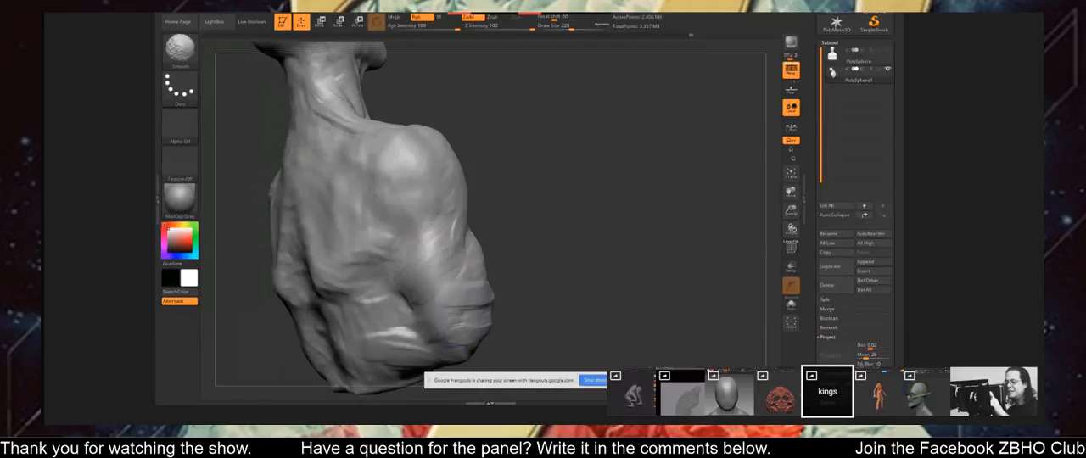
# Smooth the back of the bust's shoulder and build up clay on its neck and chin with ClayBuildup.
pyautogui.moveTo(365, 146)
pyautogui.keyDown('alt'); pyautogui.mouseDown(button='right')
pyautogui.moveTo(397, 241)
pyautogui.moveTo(384, 216)
pyautogui.moveTo(416, 225)
pyautogui.moveTo(441, 187)
pyautogui.moveTo(450, 200)
pyautogui.moveTo(348, 191)
pyautogui.moveTo(377, 165)
pyautogui.moveTo(386, 127)
pyautogui.mouseUp(button='right'); pyautogui.keyUp('alt')
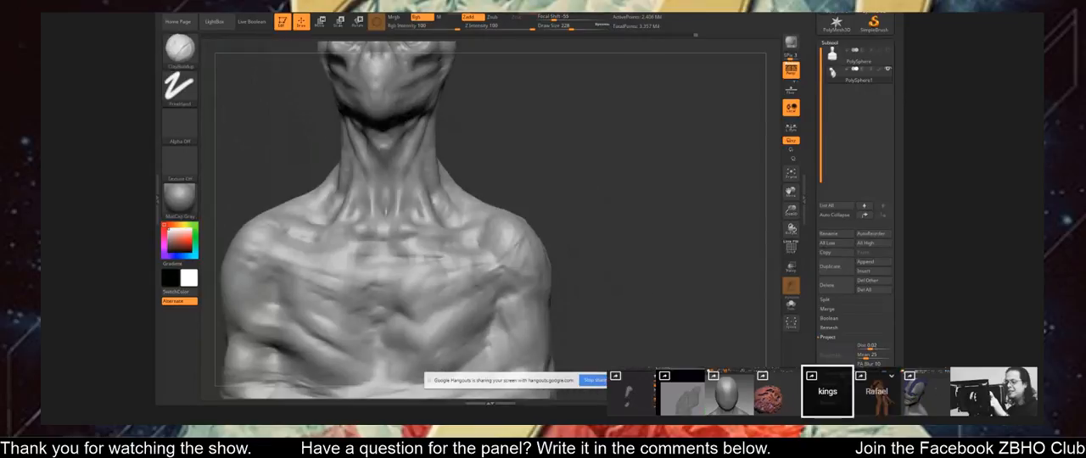
pyautogui.keyDown('alt'); pyautogui.moveTo(384, 50); pyautogui.dragTo(396, 133, button='right'); pyautogui.keyUp('alt')
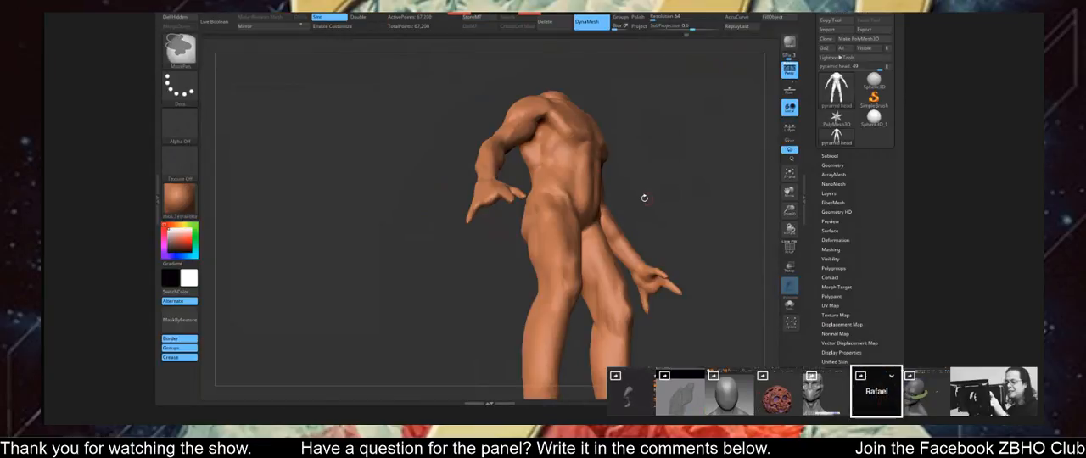
# Reshape the headless figure's legs and the nearby hand with the Move brush, adjusting the draw size to suit.
pyautogui.moveTo(511, 204)
pyautogui.mouseDown(button='right')
pyautogui.moveTo(526, 166)
pyautogui.moveTo(528, 199)
pyautogui.moveTo(508, 227)
pyautogui.moveTo(515, 223)
pyautogui.moveTo(514, 253)
pyautogui.moveTo(536, 277)
pyautogui.moveTo(516, 215)
pyautogui.moveTo(513, 256)
pyautogui.mouseUp(button='right')
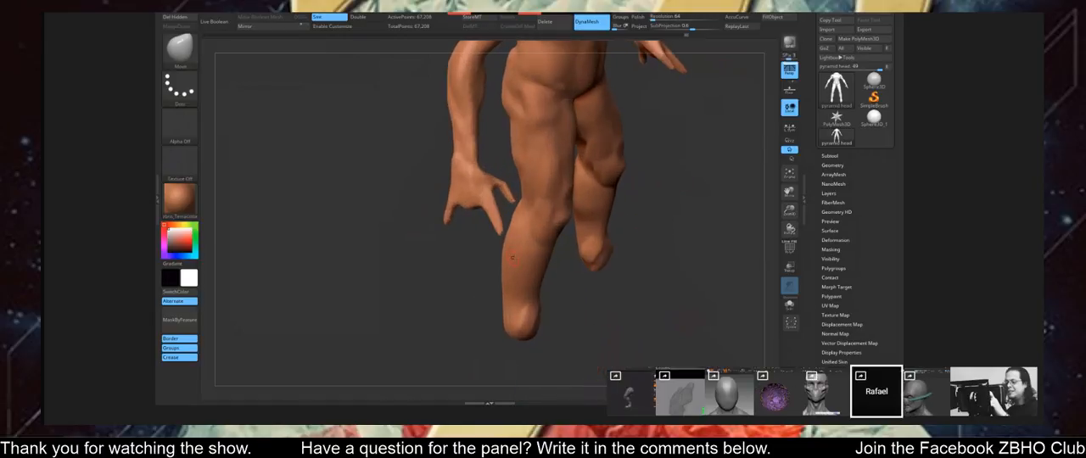
pyautogui.rightClick(515, 218)
pyautogui.click(517, 188)
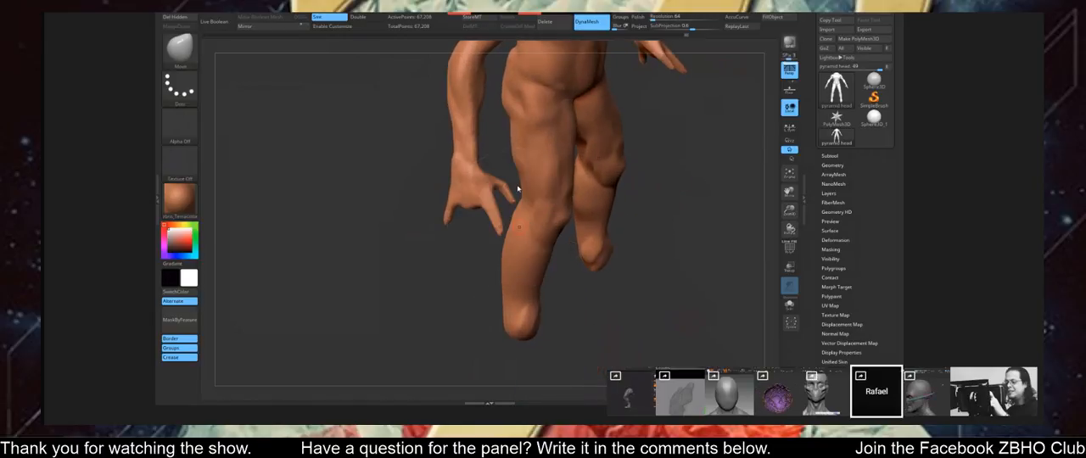
pyautogui.rightClick(409, 174)
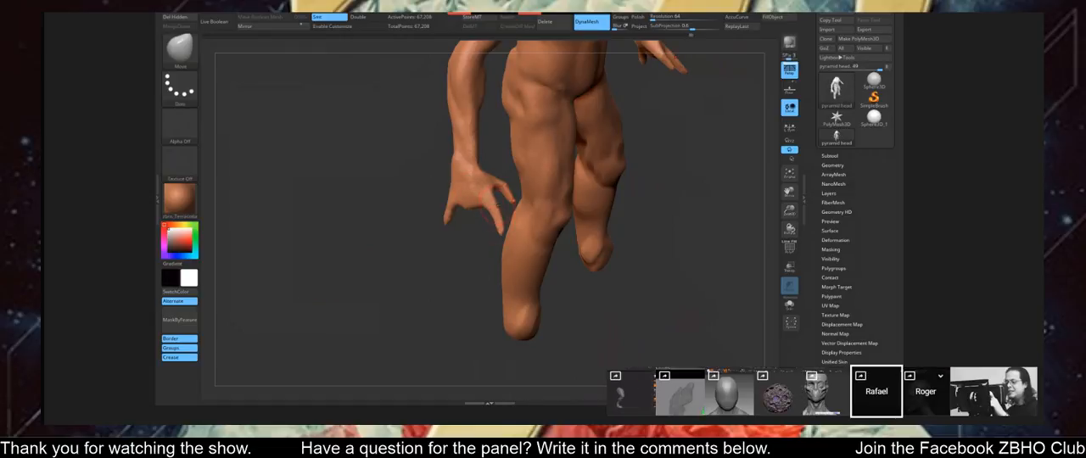
pyautogui.moveTo(488, 216); pyautogui.dragTo(442, 244, button='right')
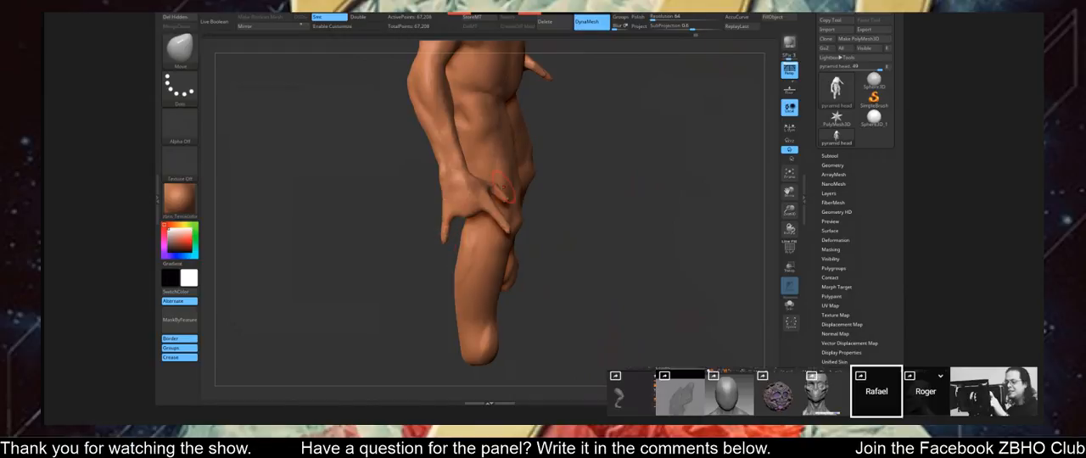
pyautogui.moveTo(503, 186); pyautogui.dragTo(424, 223, button='right')
pyautogui.rightClick(411, 227)
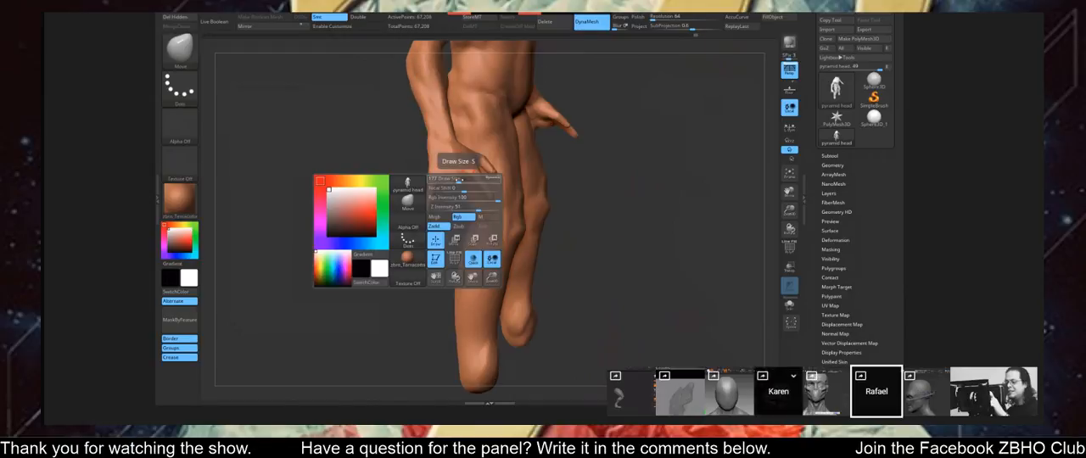
pyautogui.moveTo(452, 186)
pyautogui.mouseDown(button='right')
pyautogui.moveTo(431, 193)
pyautogui.moveTo(470, 179)
pyautogui.mouseUp(button='right')
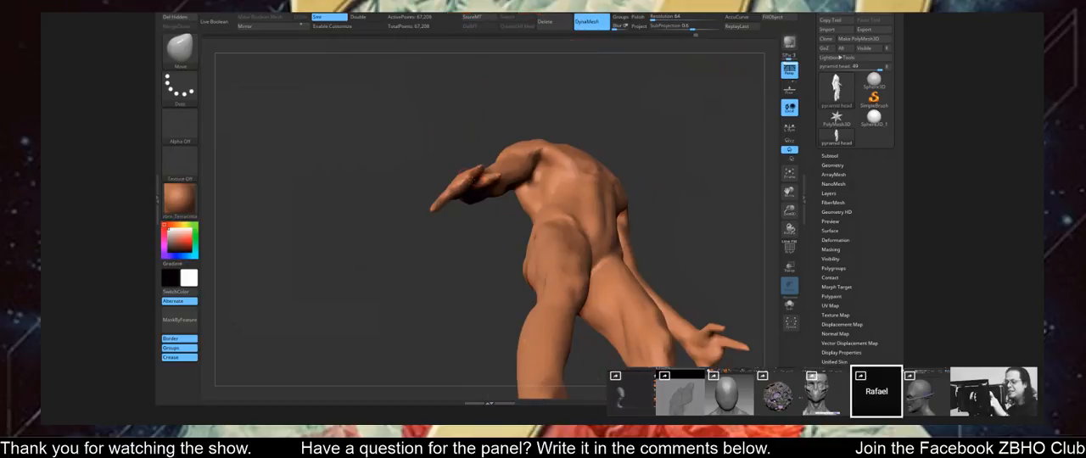
# Refine the headless figure's outstretched arm and shoulder with the Move brush, resizing the brush between adjustments.
pyautogui.rightClick(463, 184)
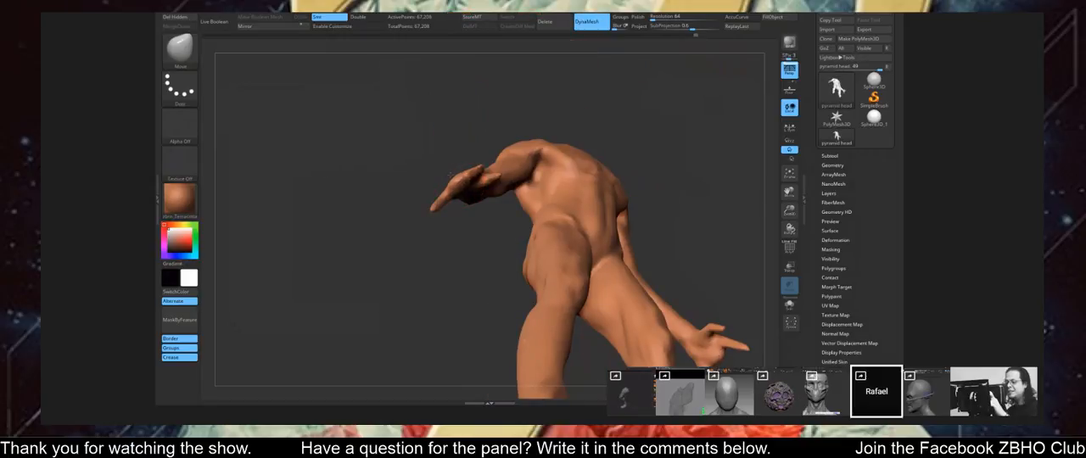
pyautogui.moveTo(459, 173)
pyautogui.mouseDown(button='right')
pyautogui.moveTo(445, 193)
pyautogui.moveTo(441, 158)
pyautogui.moveTo(471, 143)
pyautogui.moveTo(456, 138)
pyautogui.moveTo(465, 115)
pyautogui.moveTo(633, 134)
pyautogui.moveTo(465, 133)
pyautogui.moveTo(502, 197)
pyautogui.mouseUp(button='right')
pyautogui.rightClick(463, 146)
pyautogui.rightClick(502, 197)
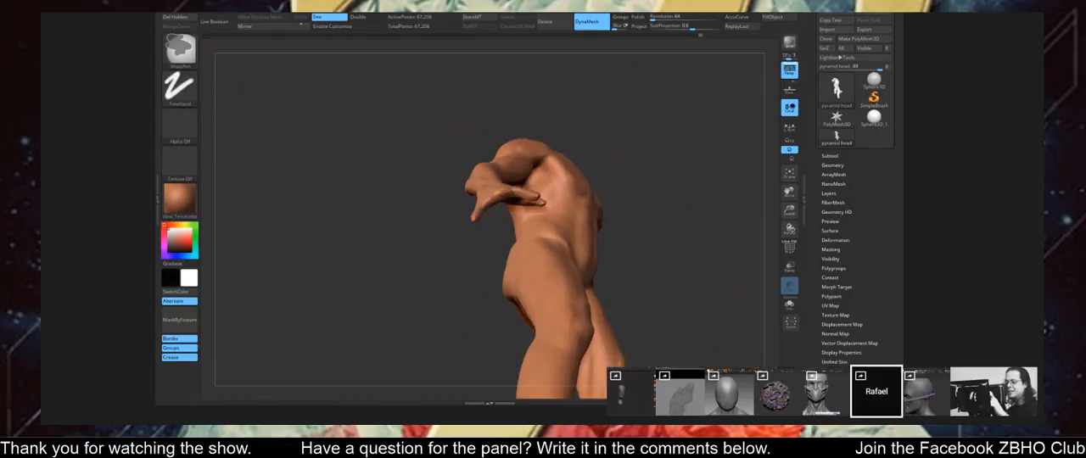
pyautogui.keyDown('ctrl'); pyautogui.click(496, 130); pyautogui.keyUp('ctrl')
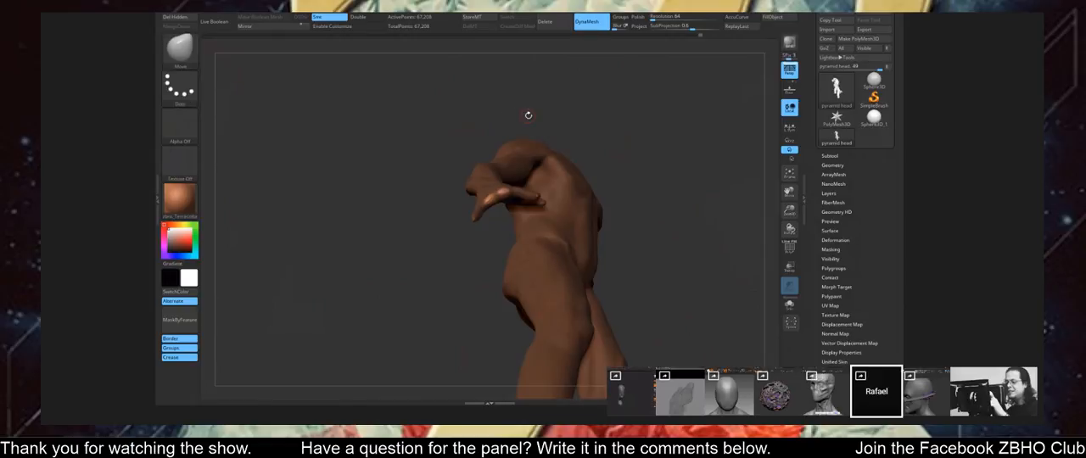
pyautogui.moveTo(529, 114)
pyautogui.mouseDown(button='right')
pyautogui.moveTo(531, 161)
pyautogui.moveTo(536, 115)
pyautogui.mouseUp(button='right')
pyautogui.rightClick(459, 217)
pyautogui.press('shift')
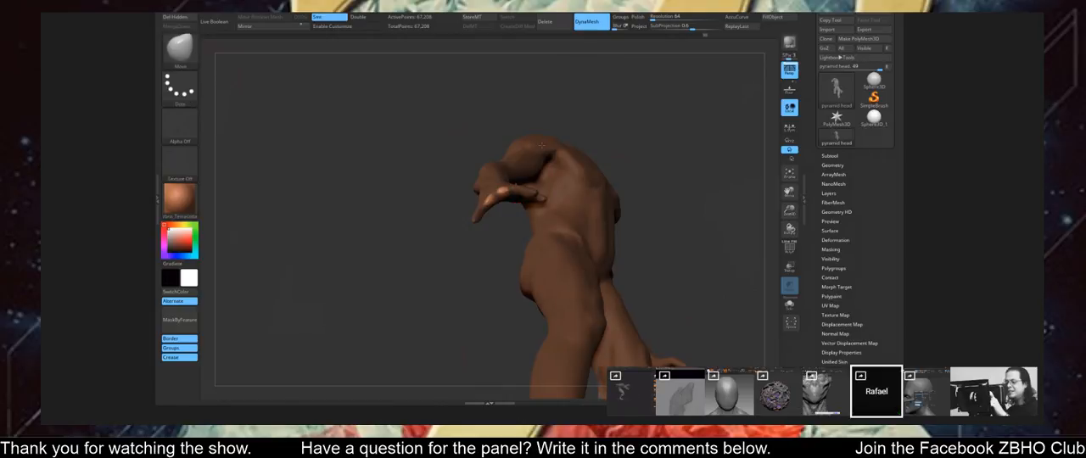
# Pull out and separate the fingers of the headless figure's hand beside the thigh with the Move brush.
pyautogui.moveTo(541, 146)
pyautogui.mouseDown(button='right')
pyautogui.moveTo(556, 253)
pyautogui.moveTo(540, 164)
pyautogui.moveTo(543, 176)
pyautogui.mouseUp(button='right')
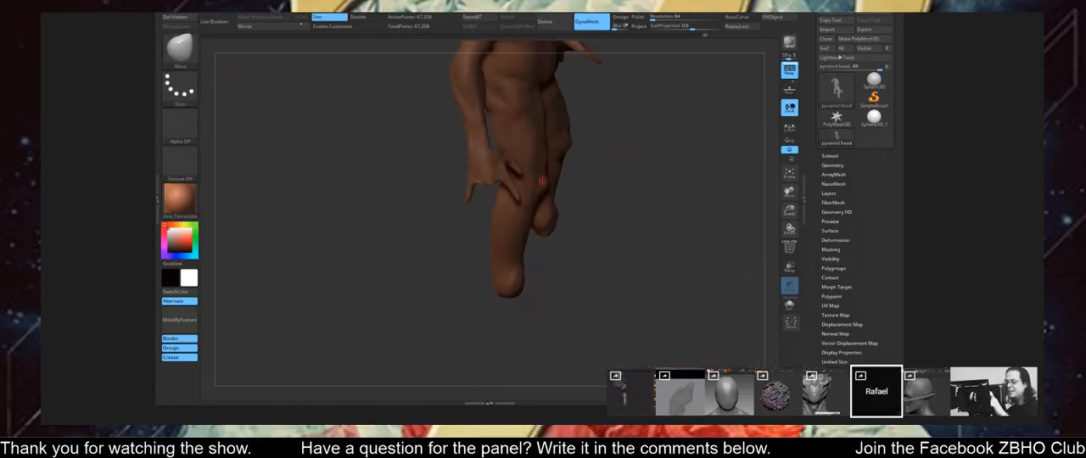
pyautogui.rightClick(543, 146)
pyautogui.click(543, 103)
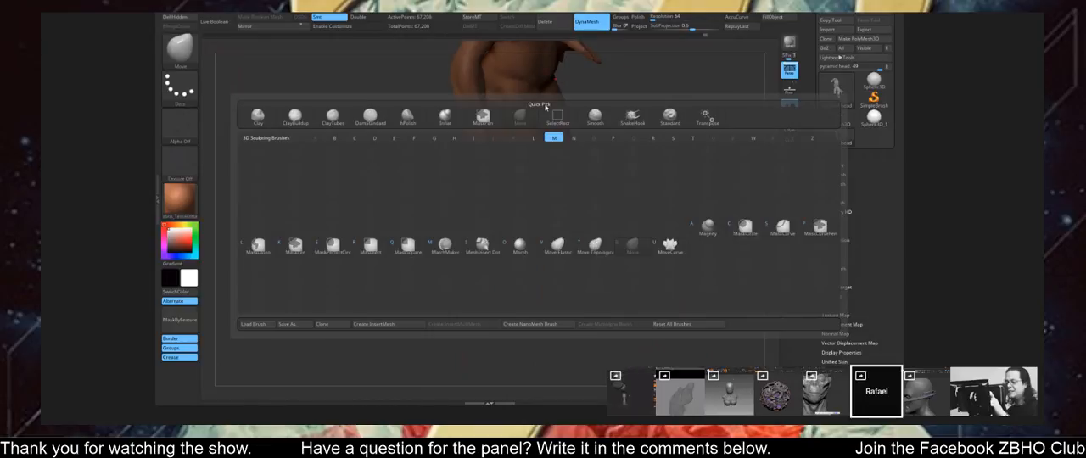
pyautogui.press('space')
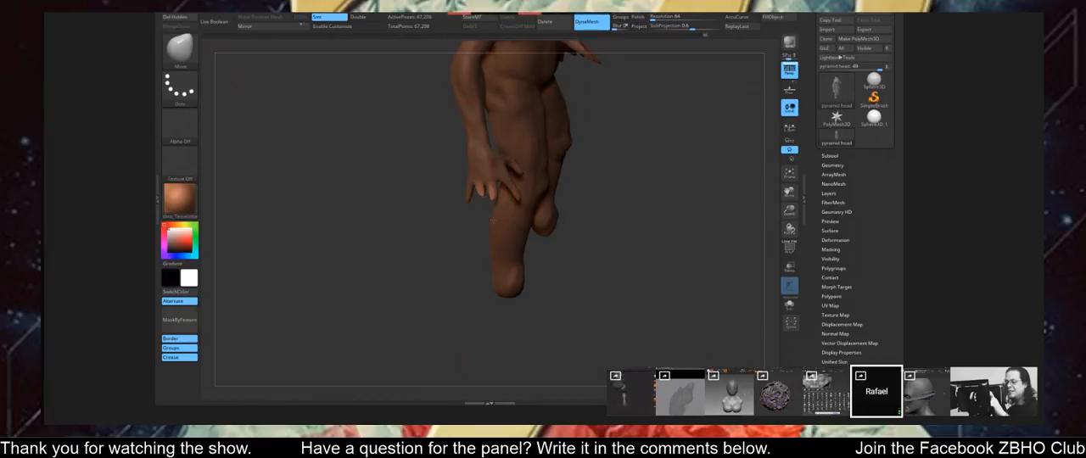
pyautogui.moveTo(490, 185); pyautogui.dragTo(494, 212)
pyautogui.moveTo(495, 212); pyautogui.dragTo(526, 210, button='right')
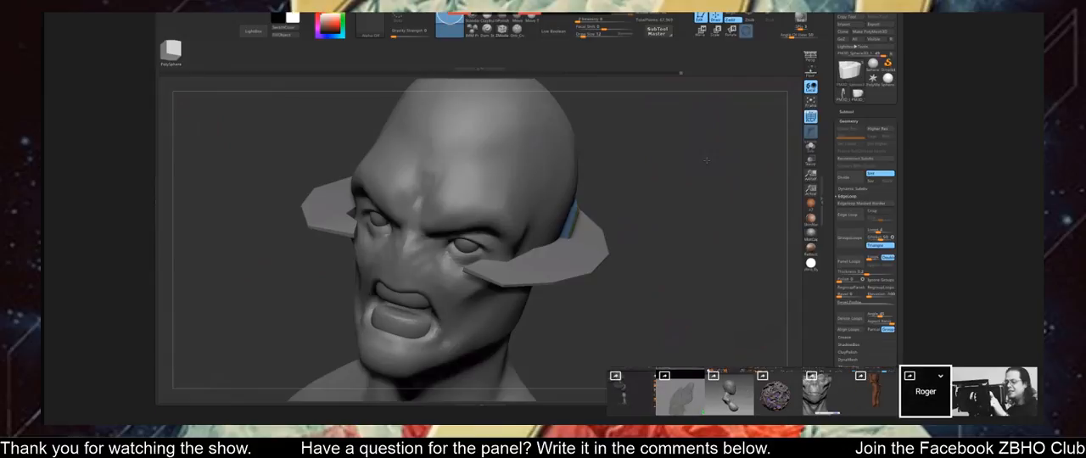
# Display the polygon wireframe of the flat curved band around the head and inspect the band's shape.
pyautogui.moveTo(645, 221)
pyautogui.mouseDown(button='right')
pyautogui.moveTo(702, 173)
pyautogui.moveTo(698, 196)
pyautogui.moveTo(563, 75)
pyautogui.moveTo(575, 53)
pyautogui.mouseUp(button='right')
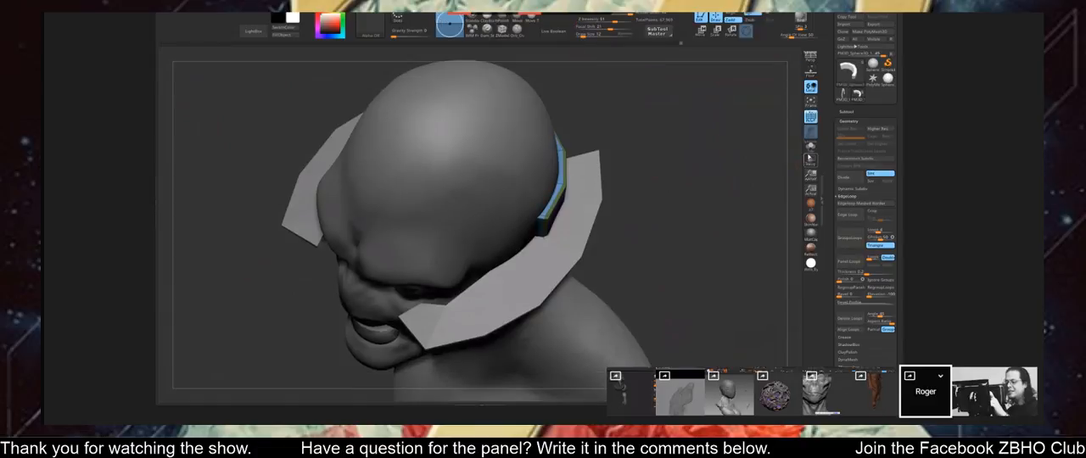
pyautogui.click(810, 148)
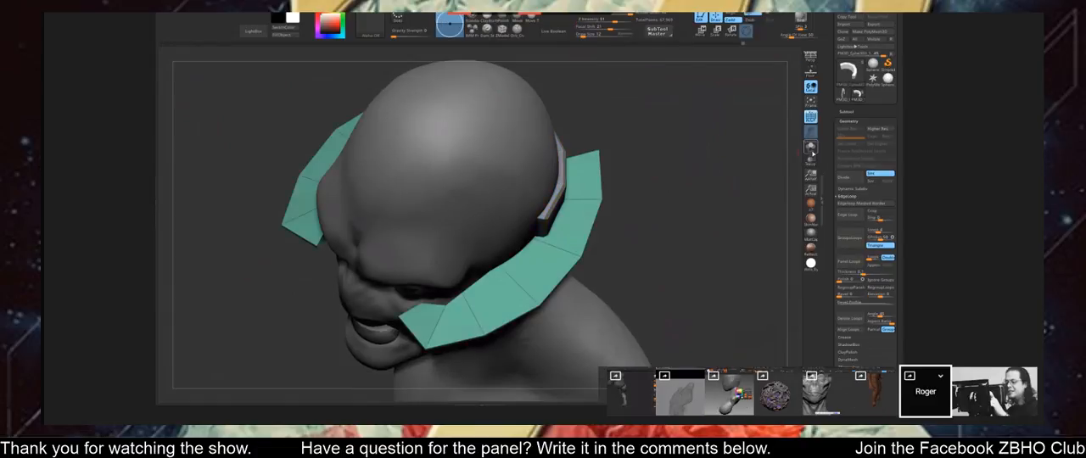
pyautogui.moveTo(757, 169); pyautogui.dragTo(557, 174)
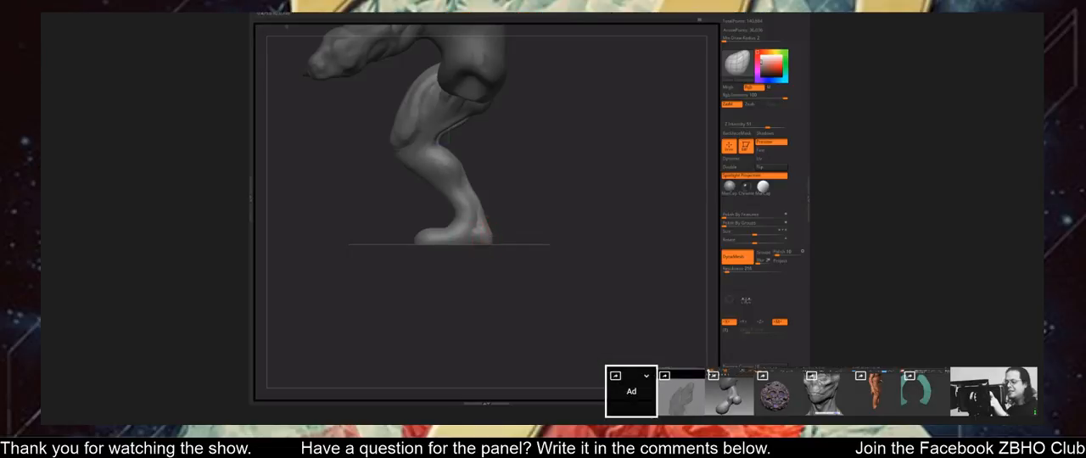
# Work on the clawed creature's lower leg and heel above the floor line, switching the sculpting brush.
pyautogui.moveTo(543, 203); pyautogui.dragTo(545, 217)
pyautogui.keyDown('ctrl'); pyautogui.moveTo(516, 198); pyautogui.dragTo(536, 173); pyautogui.keyUp('ctrl')
pyautogui.press('b')
pyautogui.press('c')
pyautogui.press('b')
pyautogui.press('s')
pyautogui.click(512, 171)
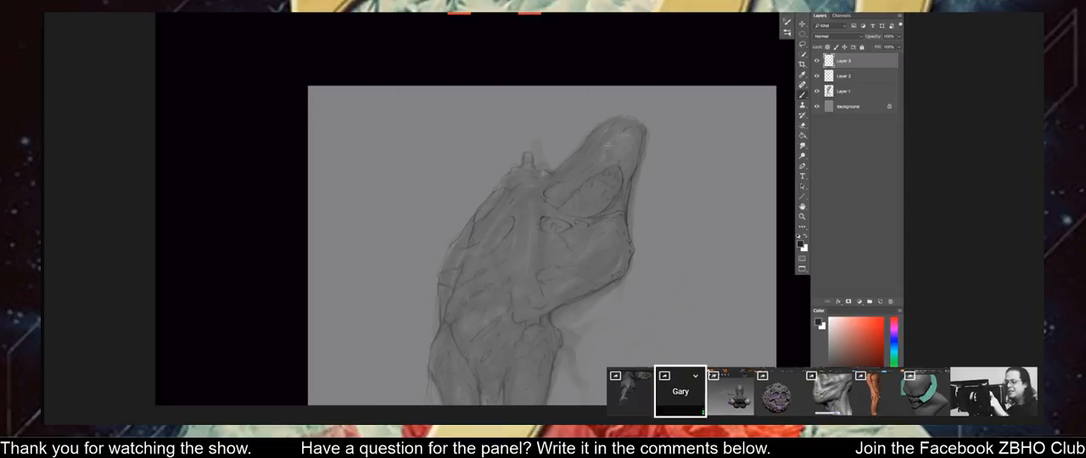
# Switch to Photoshop and paint strokes around the creature sketch's eye and jaw on Layer 3.
pyautogui.moveTo(522, 124); pyautogui.dragTo(527, 108)
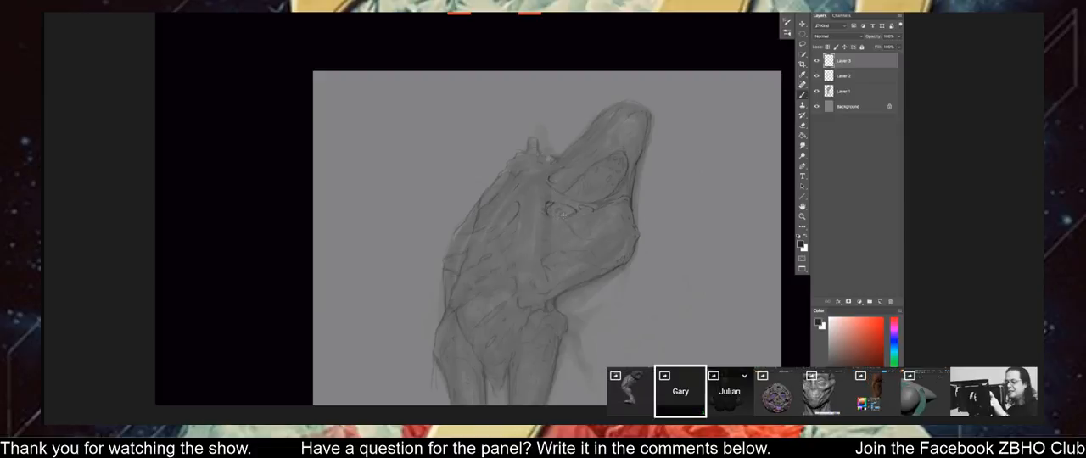
pyautogui.moveTo(574, 197); pyautogui.dragTo(572, 230)
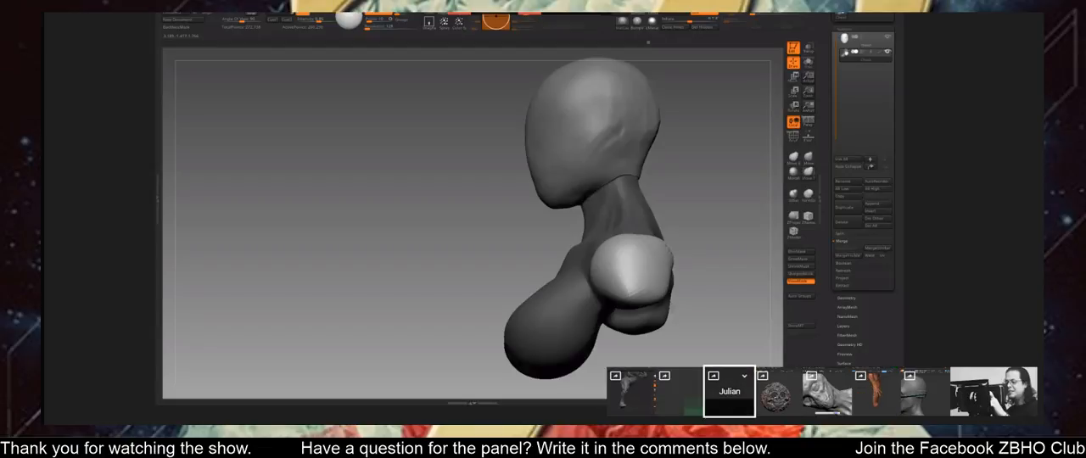
# Pull the unmasked rounded shoulders of the female bust outward and down into tapered upper arms, keeping the torso masked.
pyautogui.scroll(3, 643, 291)
pyautogui.moveTo(642, 291); pyautogui.dragTo(638, 315)
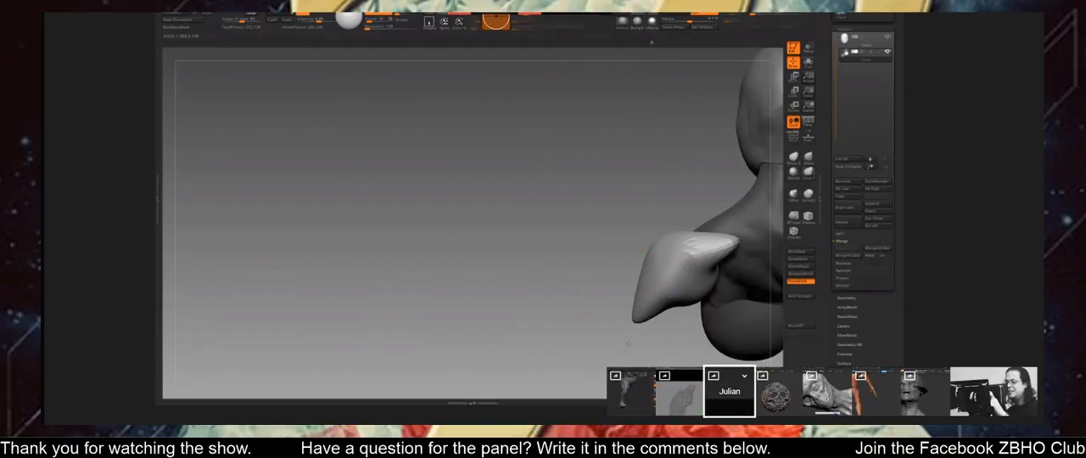
pyautogui.moveTo(594, 293); pyautogui.dragTo(705, 281)
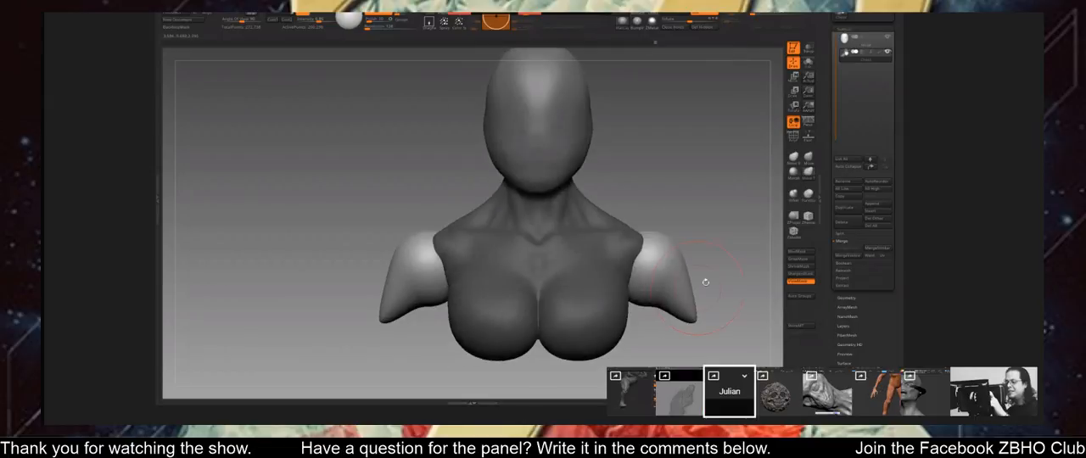
pyautogui.moveTo(632, 271); pyautogui.dragTo(626, 270)
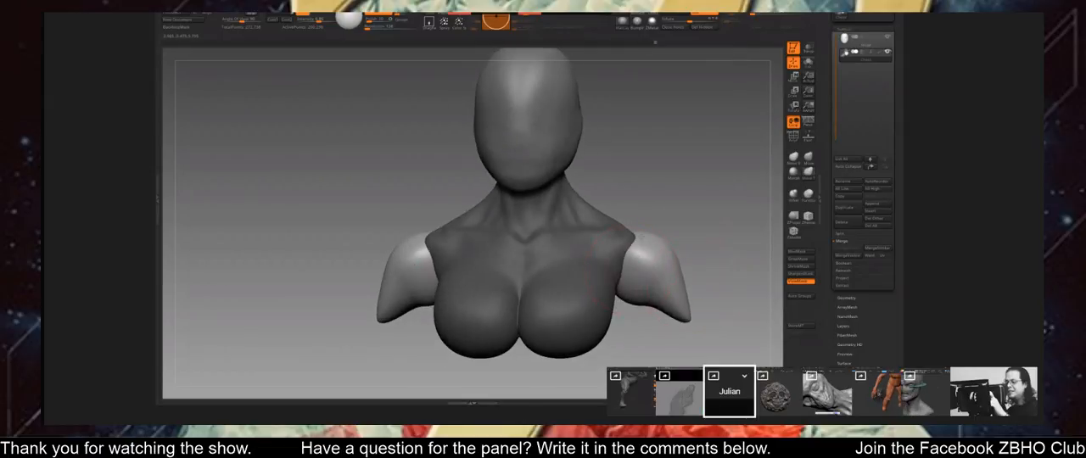
pyautogui.moveTo(720, 284)
pyautogui.mouseDown()
pyautogui.moveTo(641, 292)
pyautogui.moveTo(705, 270)
pyautogui.moveTo(594, 251)
pyautogui.moveTo(625, 274)
pyautogui.mouseUp()
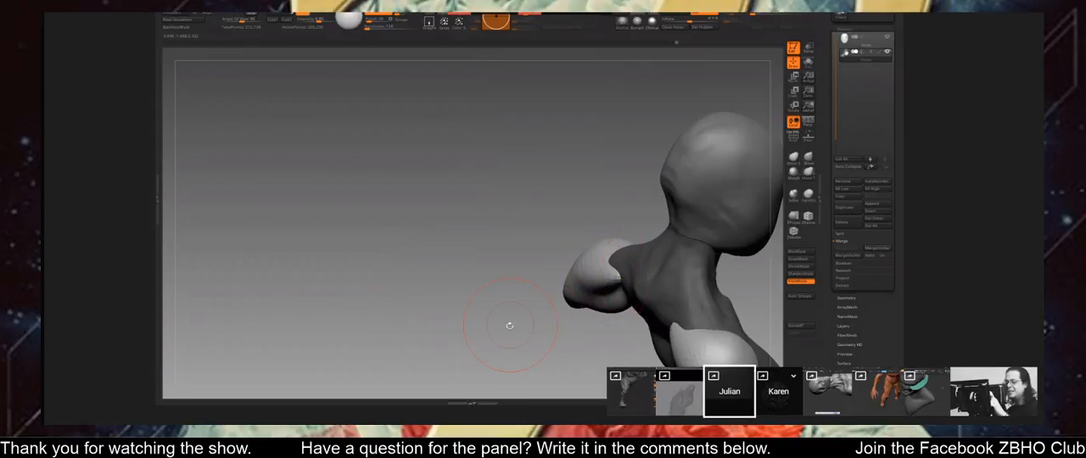
pyautogui.moveTo(510, 325); pyautogui.dragTo(526, 339)
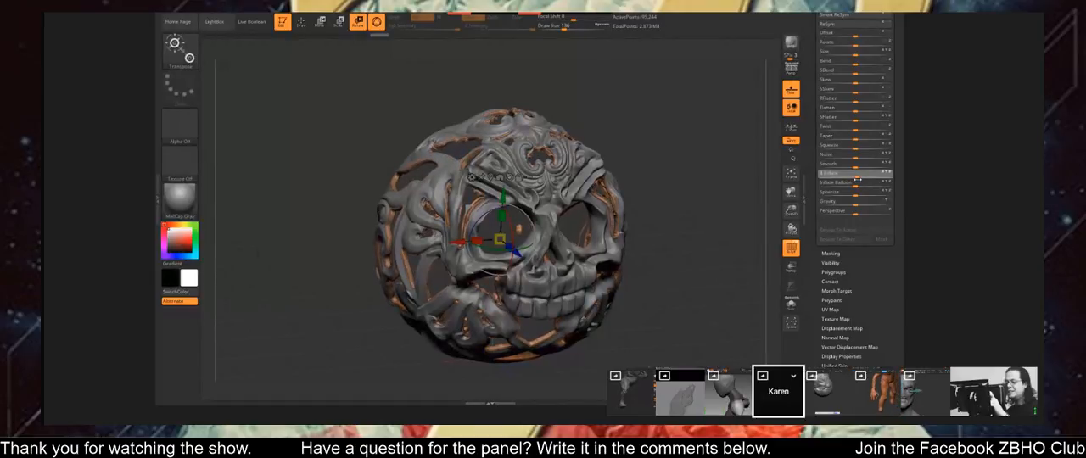
# Apply the Inflate deformation to the ornate skull's inner pieces after trying and undoing Inflate Balloon.
pyautogui.hotkey('ctrl', 'z')
pyautogui.click(857, 185)
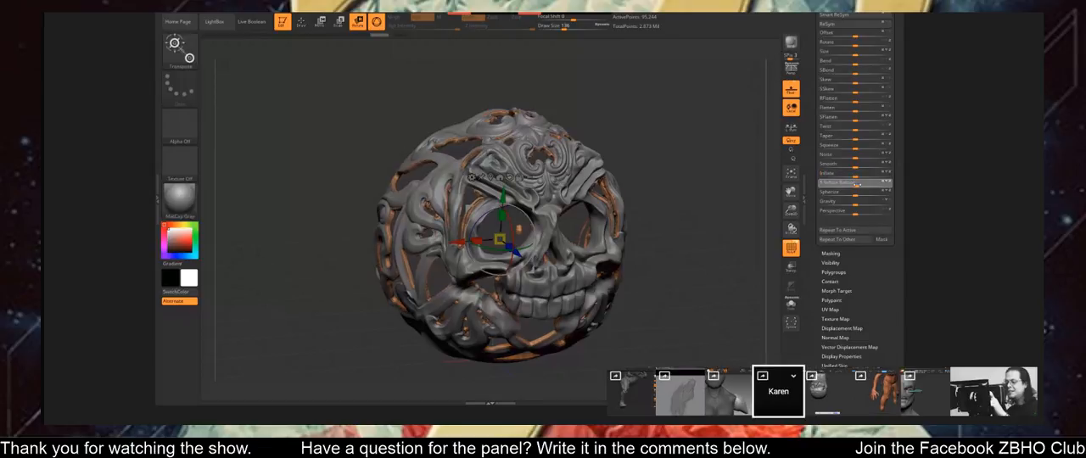
pyautogui.hotkey('ctrl', 'z')
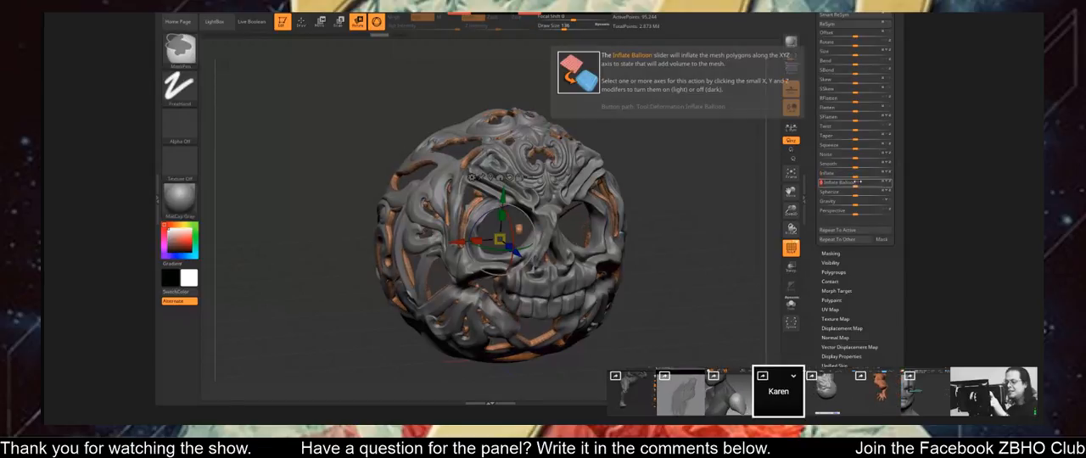
pyautogui.click(856, 174)
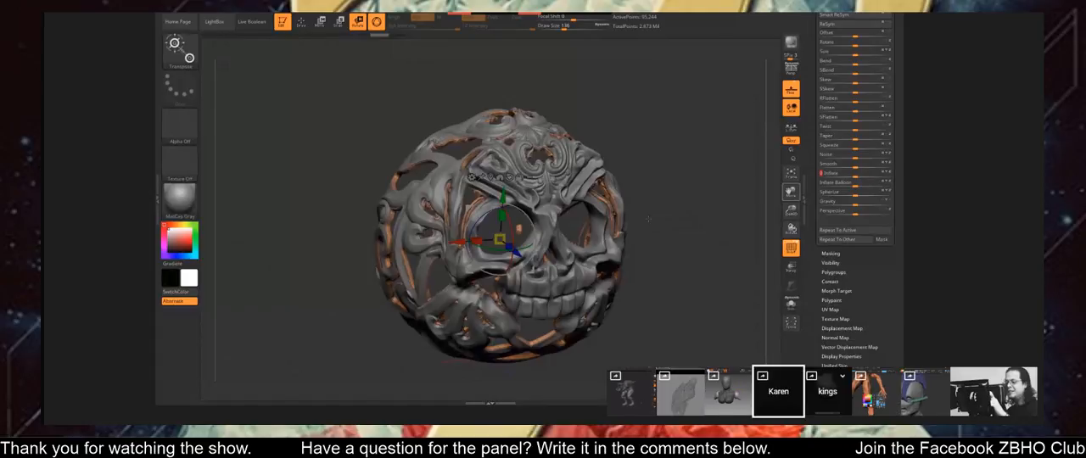
pyautogui.moveTo(500, 239); pyautogui.dragTo(500, 240)
pyautogui.keyDown('shift'); pyautogui.moveTo(717, 196); pyautogui.dragTo(711, 196); pyautogui.keyUp('shift')
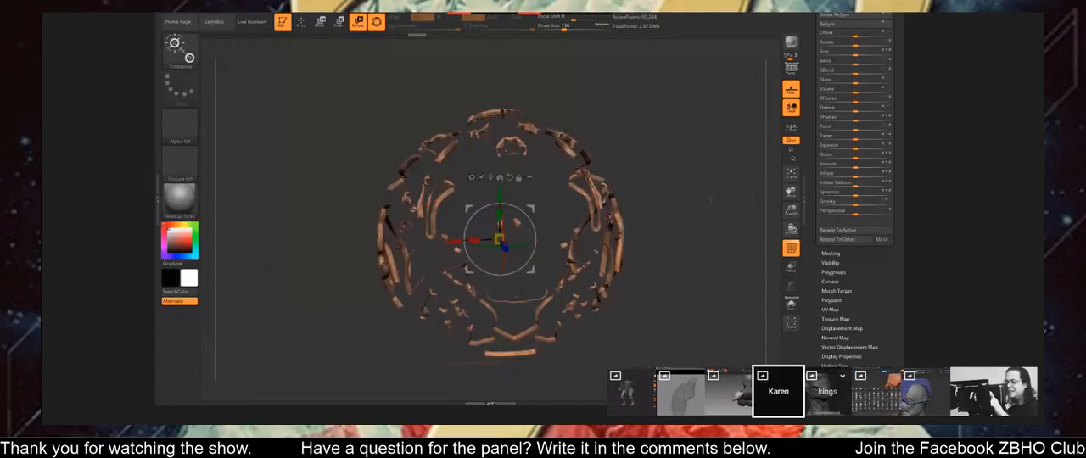
# Activate the Standard brush, hide the polygon wireframe, and isolate the skull's inner pieces in Solo mode.
pyautogui.press('b')
pyautogui.press('s')
pyautogui.press('t')
pyautogui.click(795, 252)
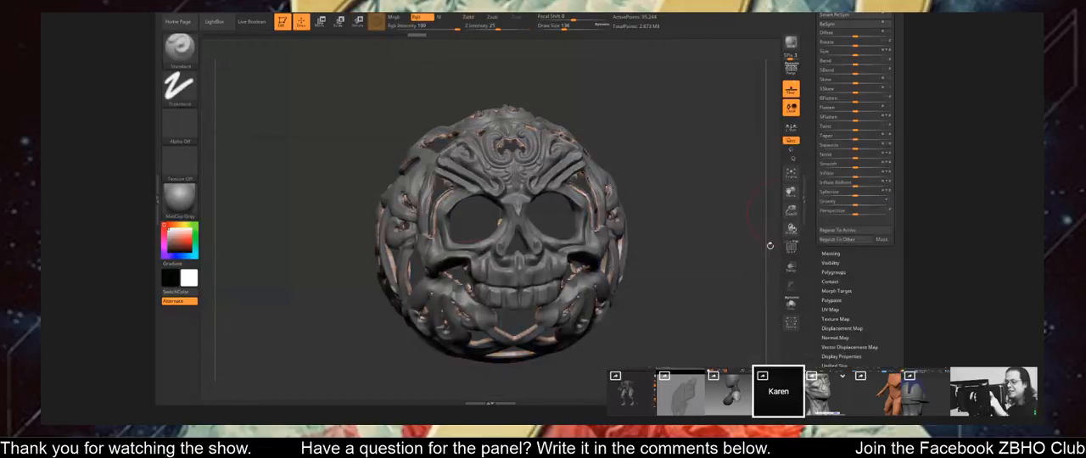
pyautogui.keyDown('ctrl'); pyautogui.moveTo(712, 240); pyautogui.dragTo(802, 307, button='right'); pyautogui.keyUp('ctrl')
pyautogui.moveTo(802, 307); pyautogui.dragTo(772, 312, button='right')
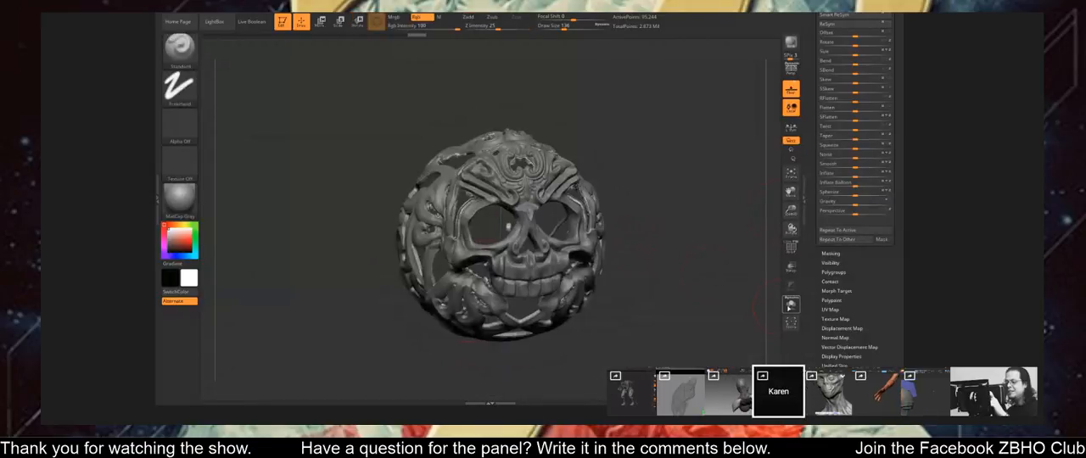
pyautogui.click(790, 303)
pyautogui.moveTo(657, 299)
pyautogui.mouseDown(button='right')
pyautogui.moveTo(526, 251)
pyautogui.moveTo(708, 292)
pyautogui.moveTo(518, 264)
pyautogui.mouseUp(button='right')
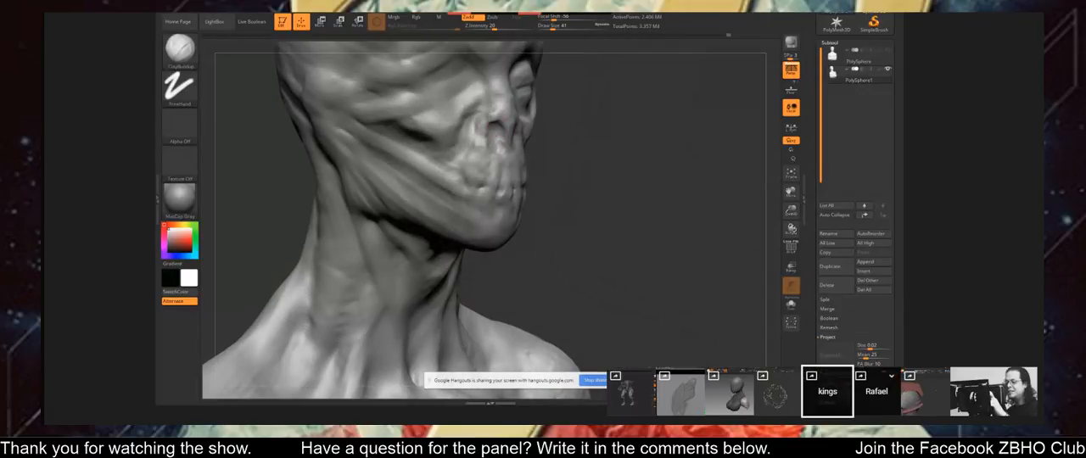
# Sculpt the skull-faced bust's nose and cheek with the Clay Buildup brush, working around the nasal opening.
pyautogui.moveTo(490, 115); pyautogui.dragTo(495, 117, button='right')
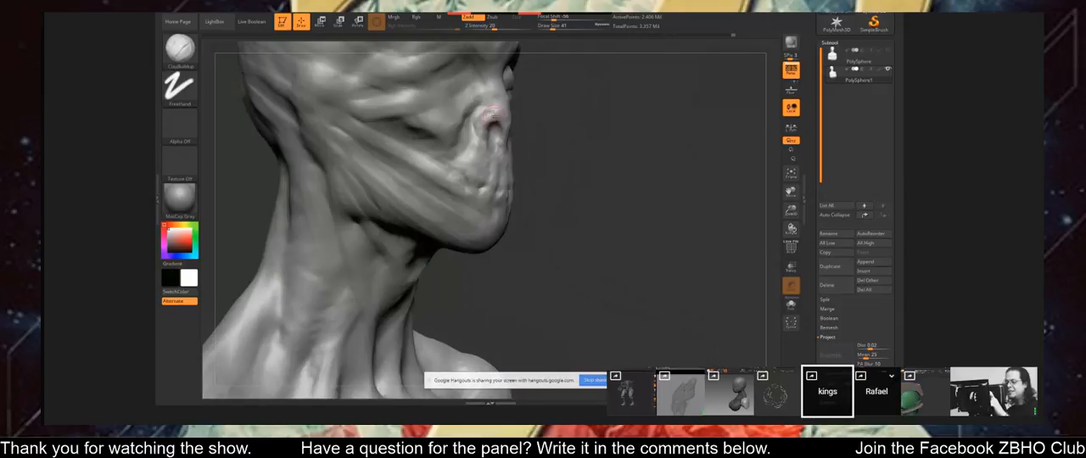
pyautogui.moveTo(611, 153)
pyautogui.mouseDown()
pyautogui.moveTo(491, 155)
pyautogui.moveTo(466, 126)
pyautogui.mouseUp()
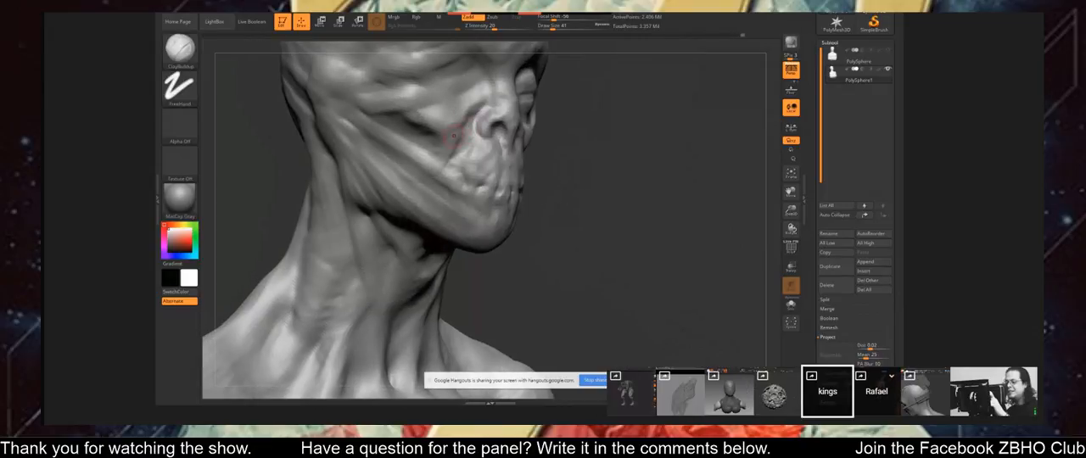
pyautogui.moveTo(459, 136); pyautogui.dragTo(475, 134, button='right')
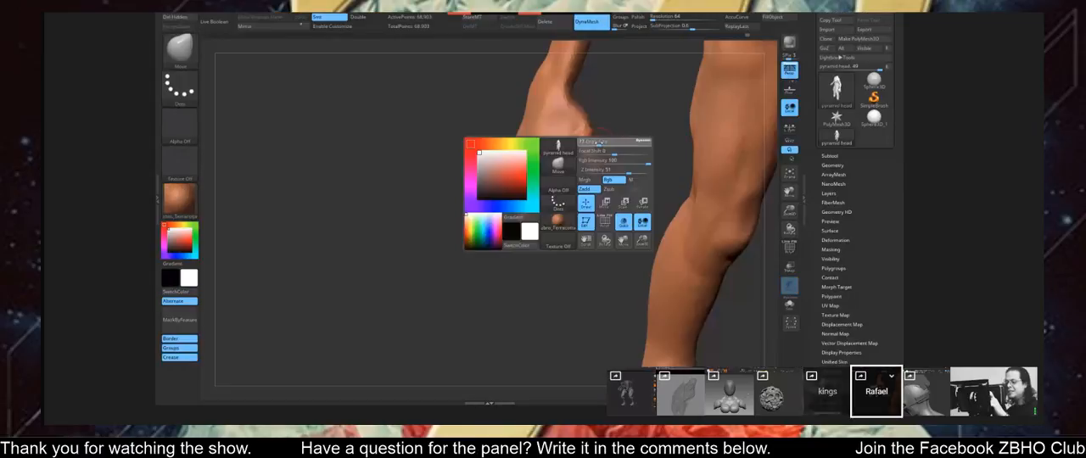
# Adjust the Move brush's draw size while working on the full-body figure's limbs.
pyautogui.press('shift')
pyautogui.moveTo(602, 180); pyautogui.dragTo(614, 145)
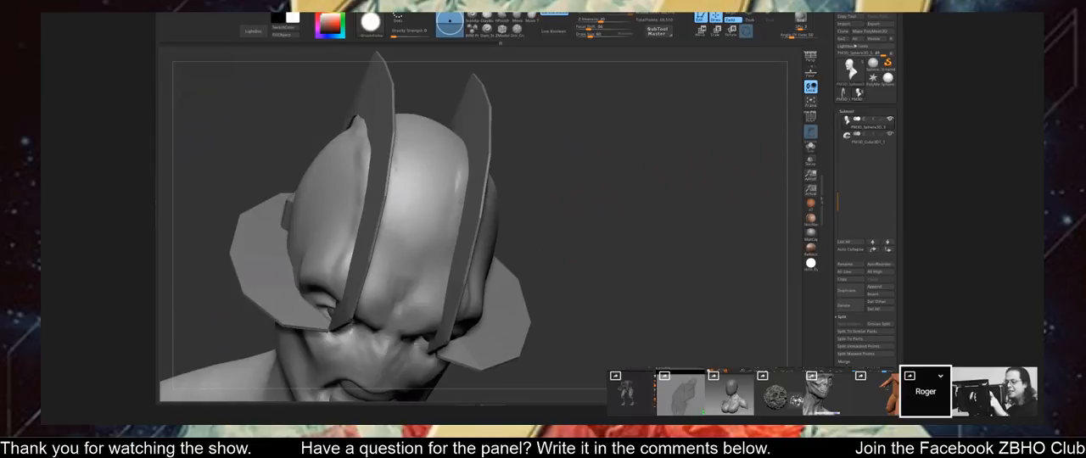
# Make the pieces inside the finned bust's open mouth the active subtool and work on their side edge.
pyautogui.moveTo(558, 113); pyautogui.dragTo(500, 125)
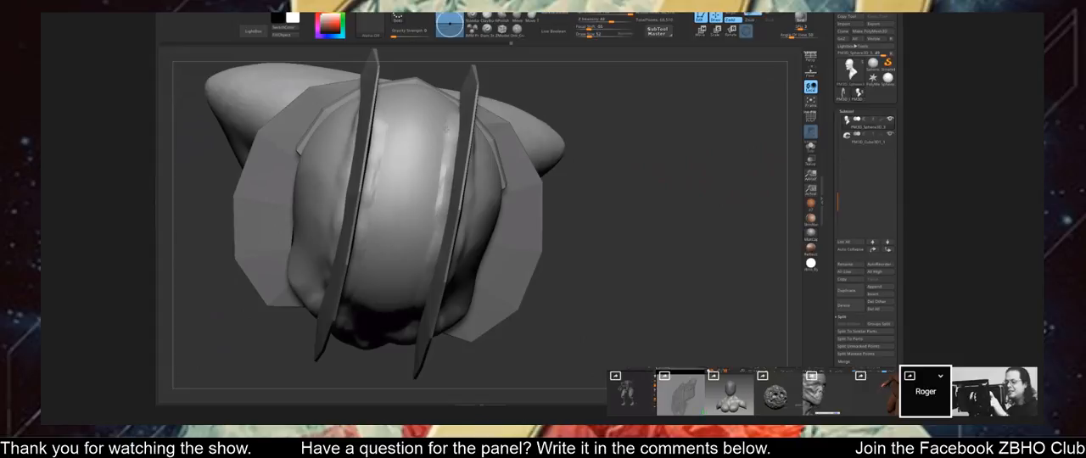
pyautogui.moveTo(586, 158); pyautogui.dragTo(552, 106)
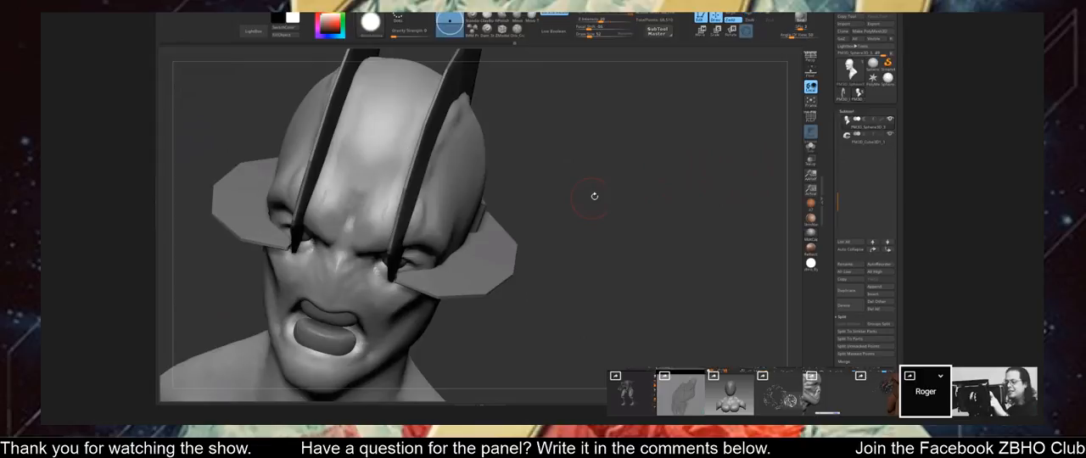
pyautogui.moveTo(588, 192); pyautogui.dragTo(583, 162)
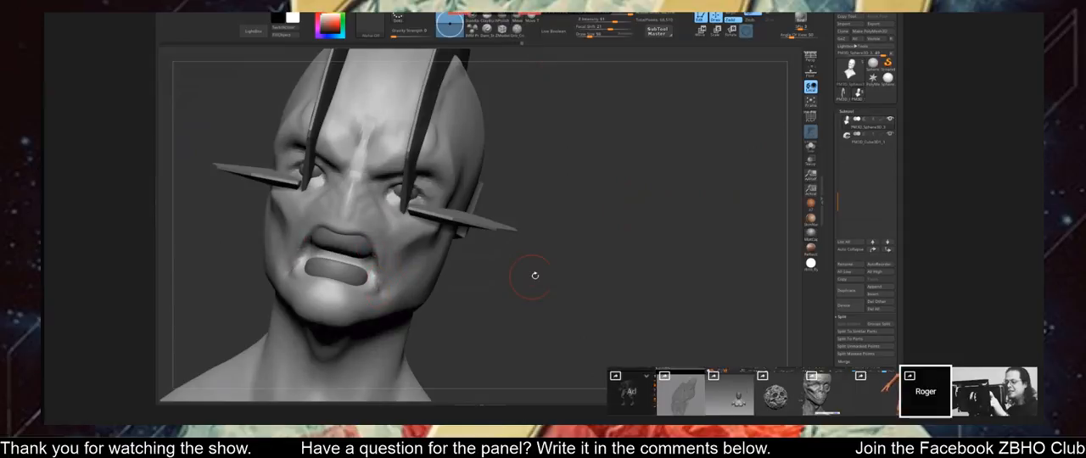
pyautogui.moveTo(534, 275)
pyautogui.mouseDown()
pyautogui.moveTo(577, 242)
pyautogui.moveTo(575, 161)
pyautogui.mouseUp()
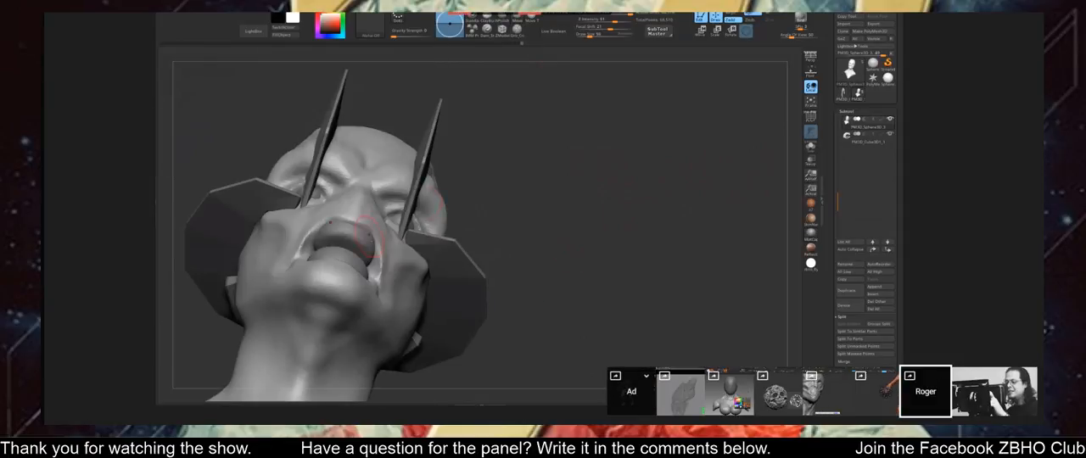
pyautogui.keyDown('alt'); pyautogui.click(371, 248); pyautogui.keyUp('alt')
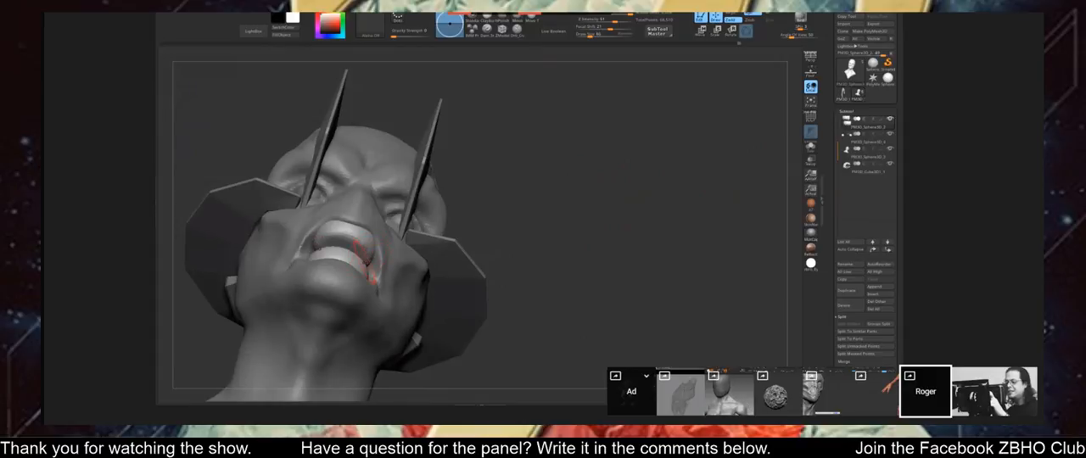
pyautogui.keyDown('shift'); pyautogui.moveTo(366, 261); pyautogui.dragTo(259, 253); pyautogui.keyUp('shift')
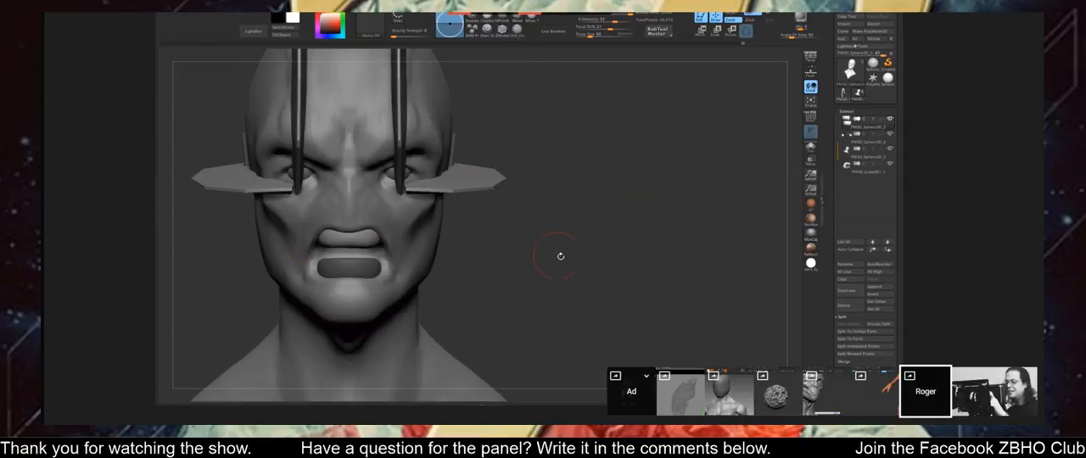
# Choose another sculpting brush and push the finned bust's lower mouth piece deeper into the open mouth.
pyautogui.moveTo(560, 254); pyautogui.dragTo(505, 98)
pyautogui.press('b')
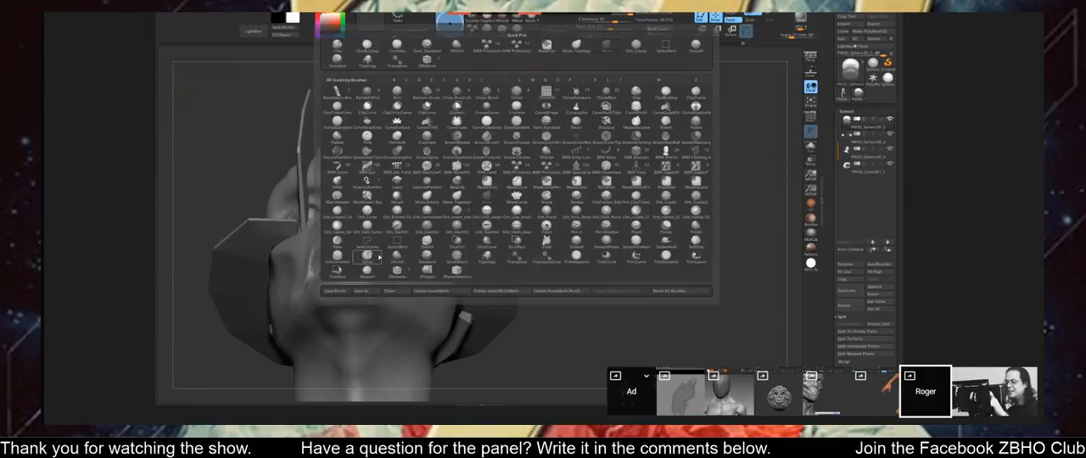
pyautogui.click(397, 269)
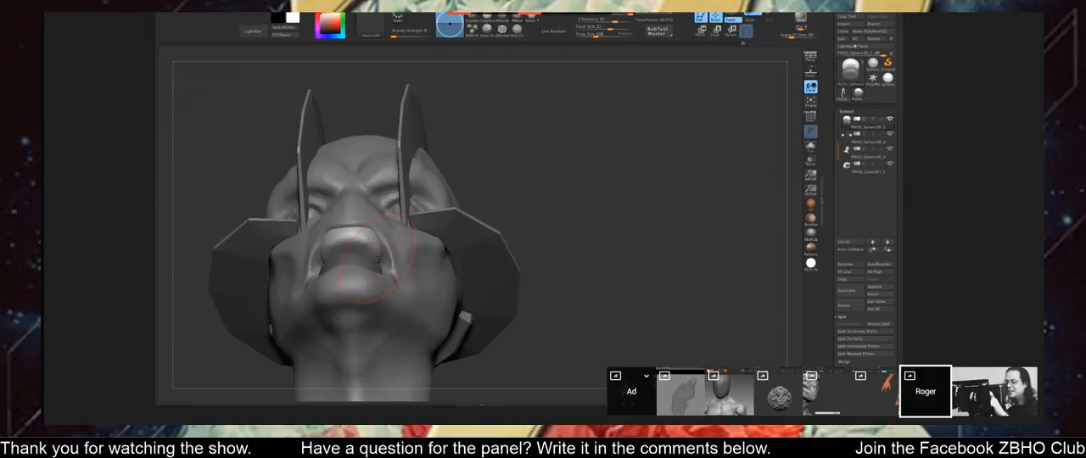
pyautogui.moveTo(373, 255)
pyautogui.mouseDown()
pyautogui.moveTo(343, 246)
pyautogui.moveTo(388, 255)
pyautogui.mouseUp()
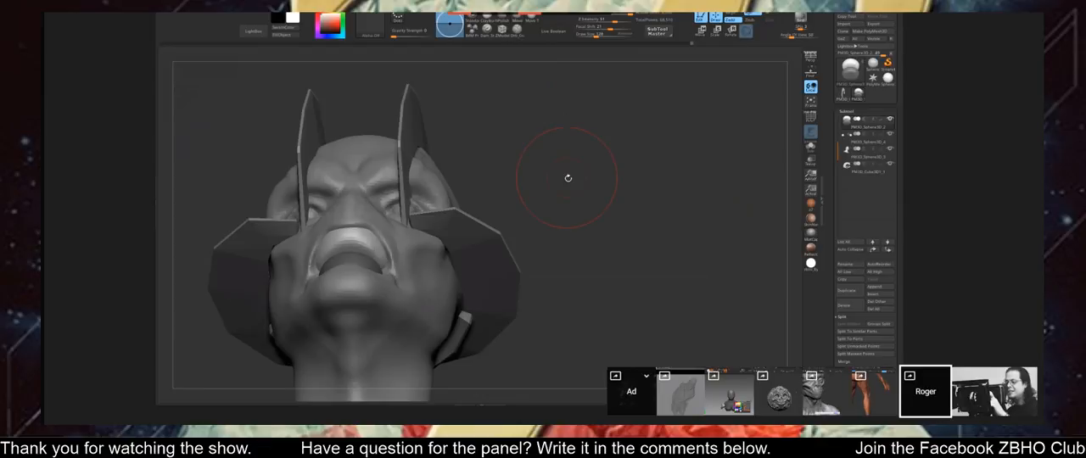
pyautogui.moveTo(568, 178); pyautogui.dragTo(604, 204)
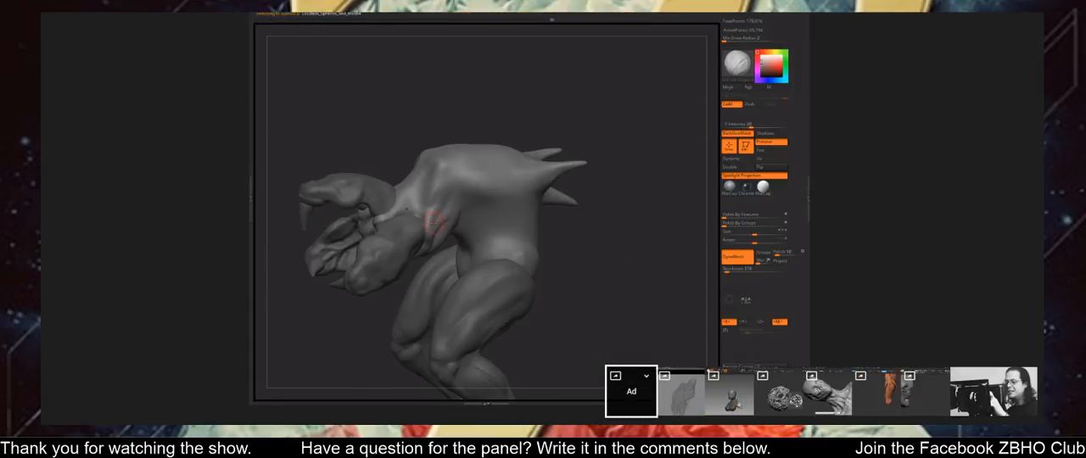
# Sculpt and smooth muscle folds behind the clawed creature's arm, from the armpit up toward the shoulder.
pyautogui.moveTo(434, 222); pyautogui.dragTo(450, 190)
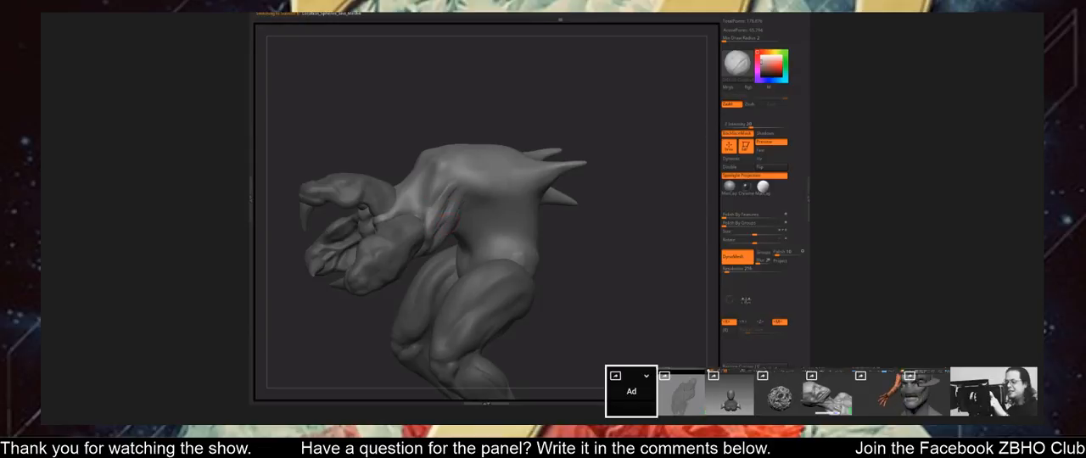
pyautogui.moveTo(603, 263); pyautogui.dragTo(555, 268)
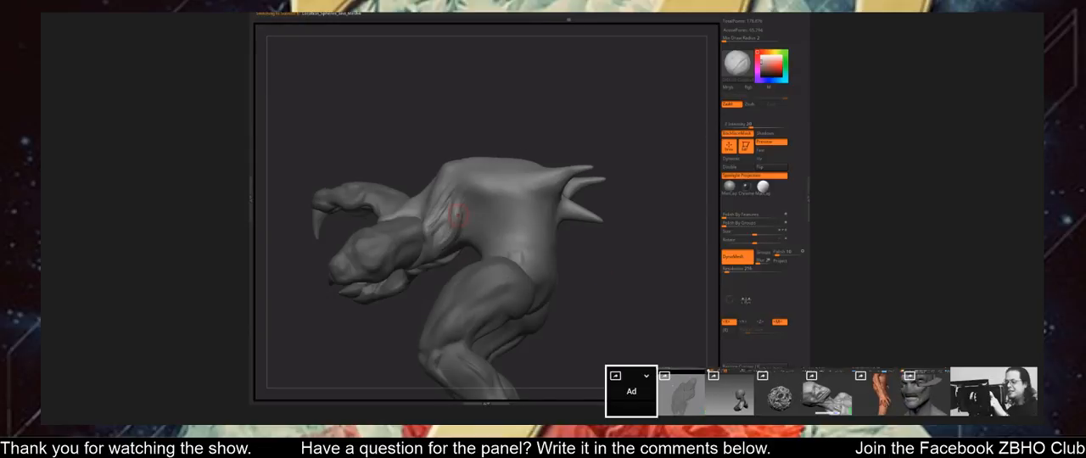
pyautogui.moveTo(399, 333); pyautogui.dragTo(384, 331)
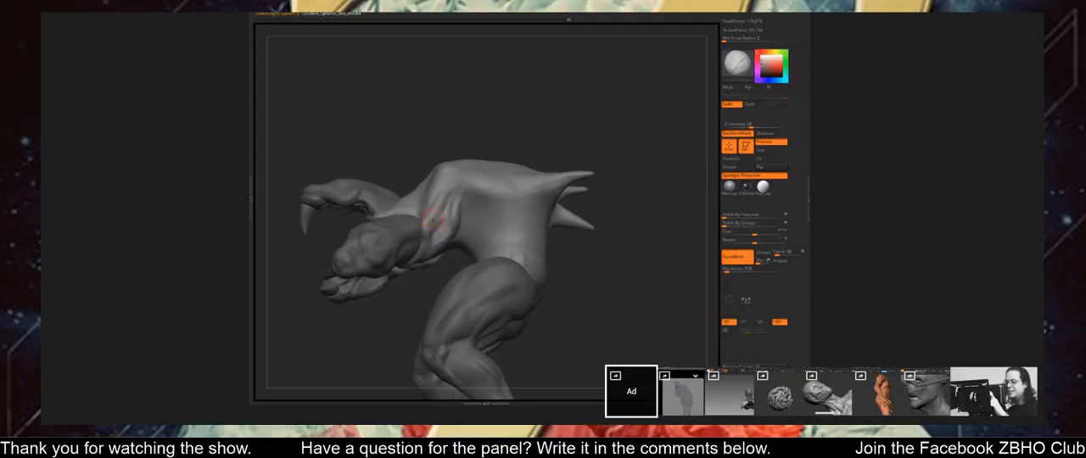
pyautogui.keyDown('shift'); pyautogui.moveTo(431, 213); pyautogui.dragTo(428, 224); pyautogui.keyUp('shift')
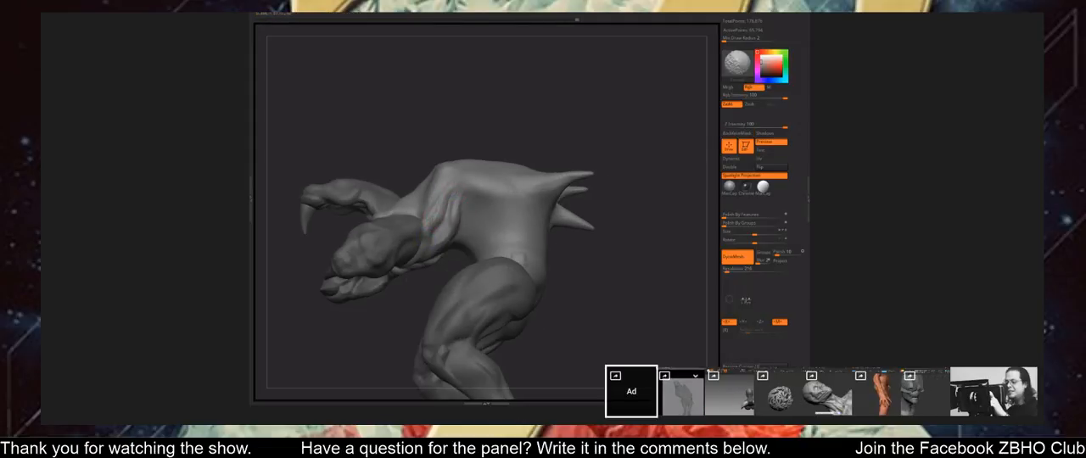
pyautogui.moveTo(397, 328); pyautogui.dragTo(393, 336)
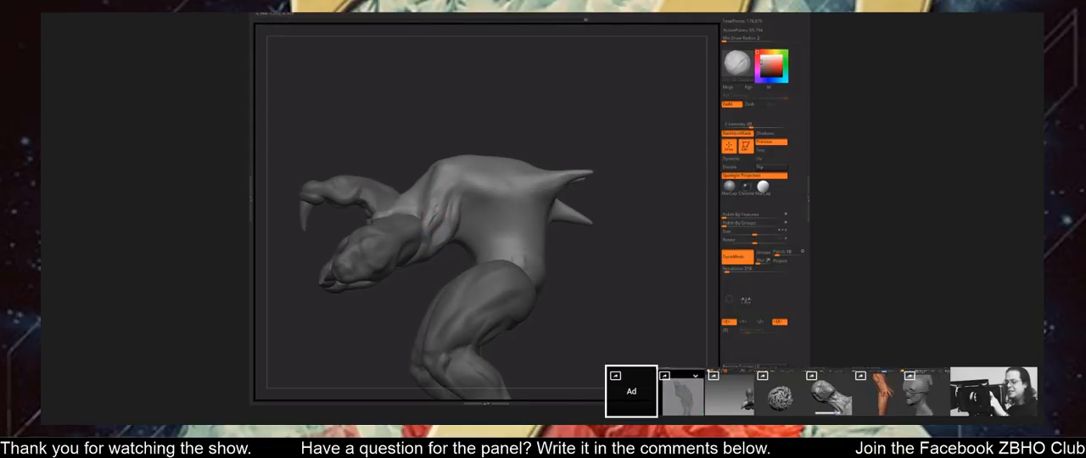
pyautogui.moveTo(438, 210)
pyautogui.keyDown('shift'); pyautogui.mouseDown()
pyautogui.moveTo(463, 183)
pyautogui.moveTo(442, 200)
pyautogui.mouseUp(); pyautogui.keyUp('shift')
pyautogui.moveTo(582, 303); pyautogui.dragTo(585, 284)
# Build the first raised rib forms on the clawed creature's flank behind the shoulder muscle, adjusting the brush's draw size.
pyautogui.moveTo(482, 219); pyautogui.dragTo(495, 195)
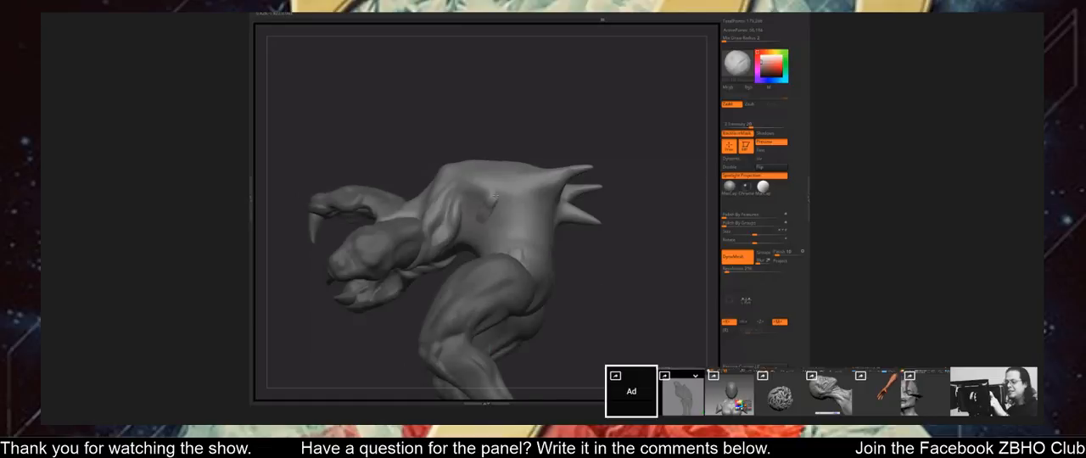
pyautogui.keyDown('alt'); pyautogui.moveTo(593, 288); pyautogui.dragTo(604, 326); pyautogui.keyUp('alt')
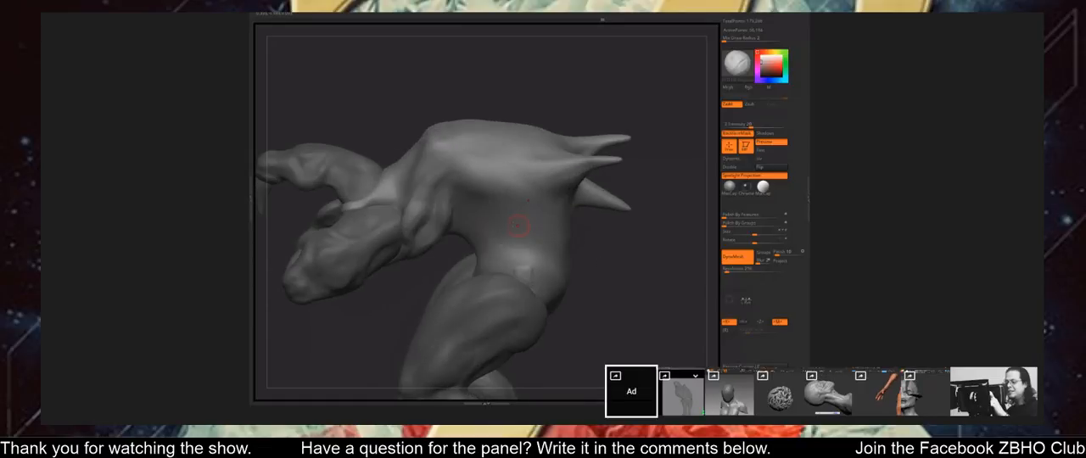
pyautogui.moveTo(459, 204); pyautogui.dragTo(460, 208)
pyautogui.moveTo(597, 272); pyautogui.dragTo(598, 280)
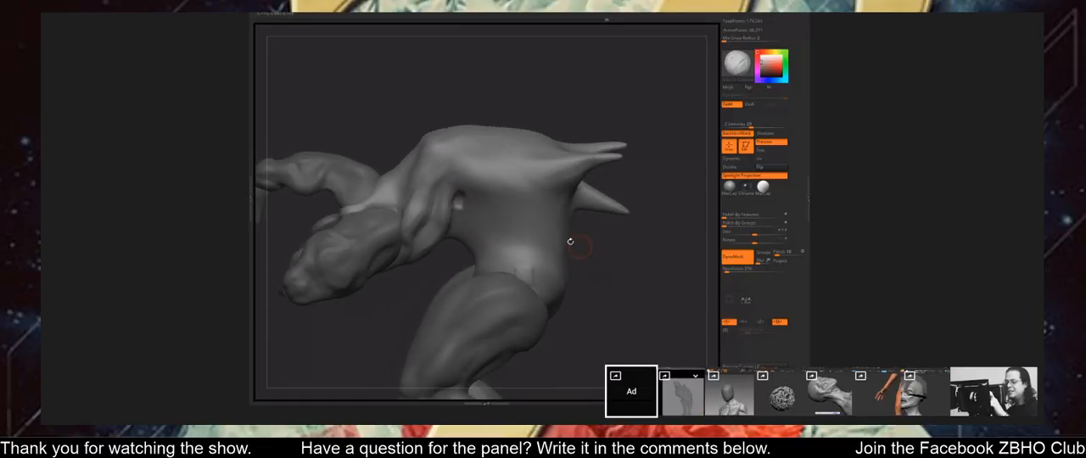
pyautogui.press('s')
pyautogui.moveTo(473, 224); pyautogui.dragTo(477, 208)
pyautogui.moveTo(577, 257); pyautogui.dragTo(604, 260)
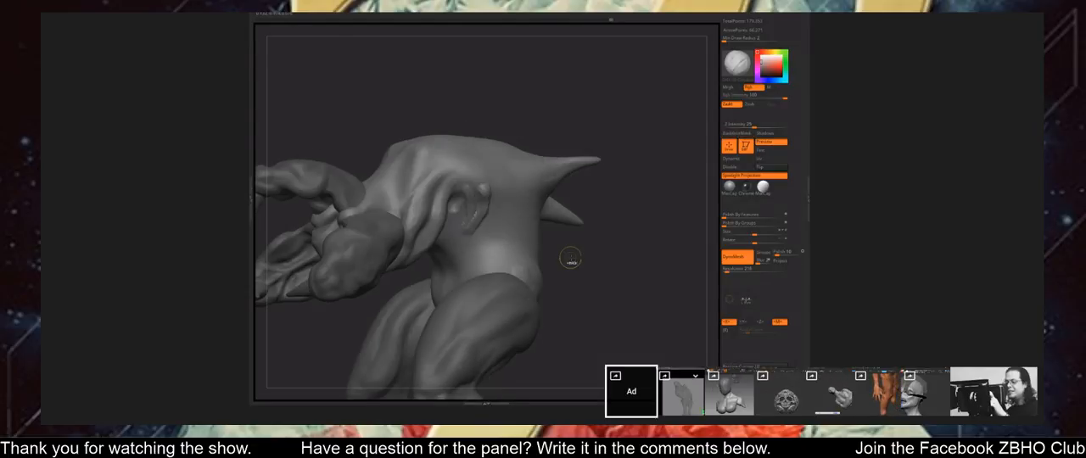
# Add further curved rib ridges along the creature's flank toward the back spikes.
pyautogui.moveTo(475, 218); pyautogui.dragTo(478, 207)
pyautogui.moveTo(567, 260); pyautogui.dragTo(570, 274)
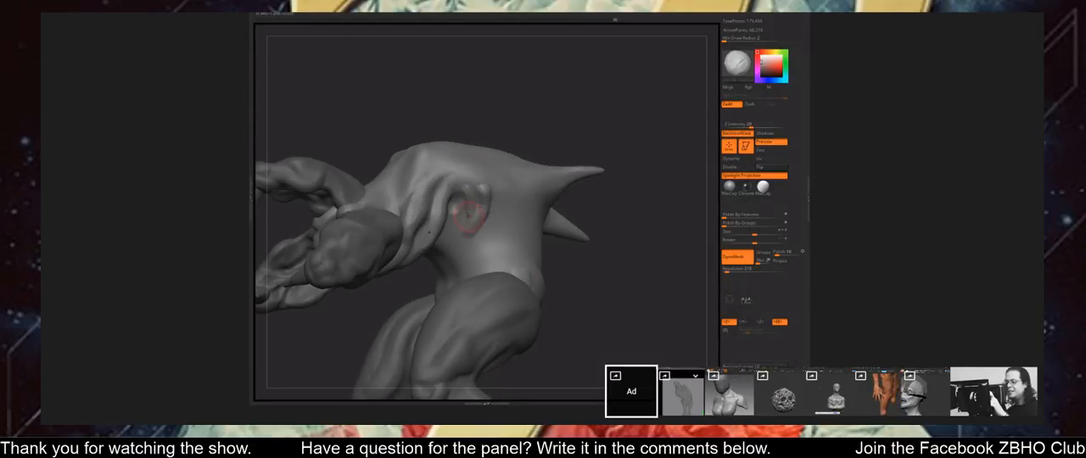
pyautogui.moveTo(470, 213)
pyautogui.mouseDown()
pyautogui.moveTo(494, 222)
pyautogui.moveTo(499, 191)
pyautogui.moveTo(504, 226)
pyautogui.mouseUp()
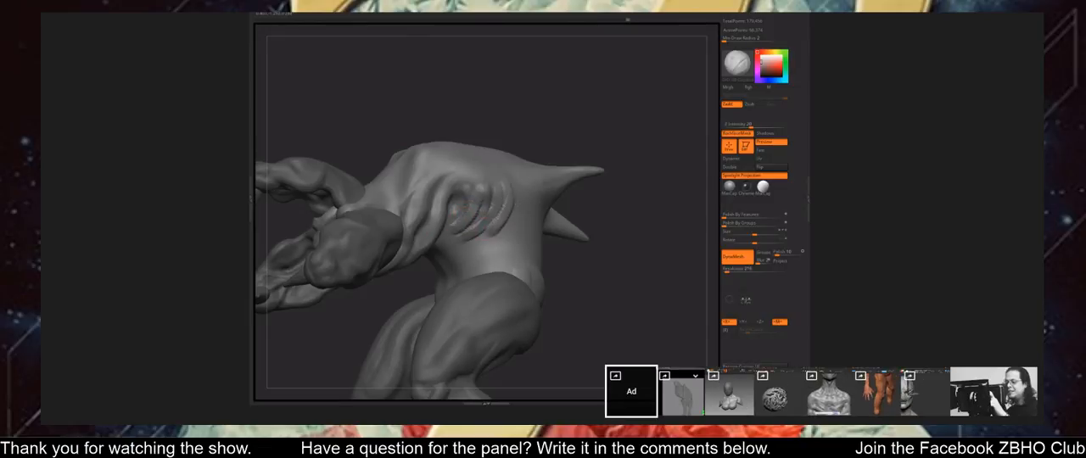
pyautogui.moveTo(570, 264); pyautogui.dragTo(575, 287)
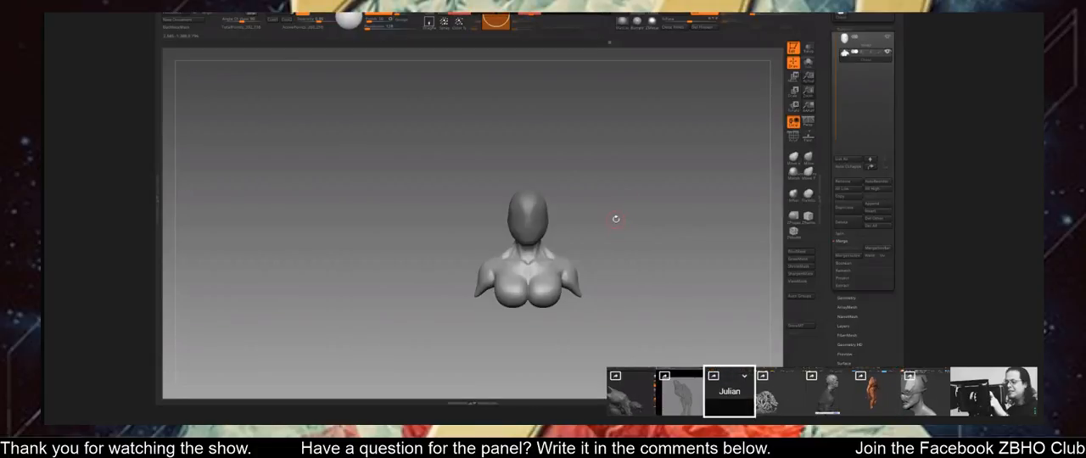
# Enlarge the brush on the female bust and mask the upper part of the neck just below the head.
pyautogui.press('space')
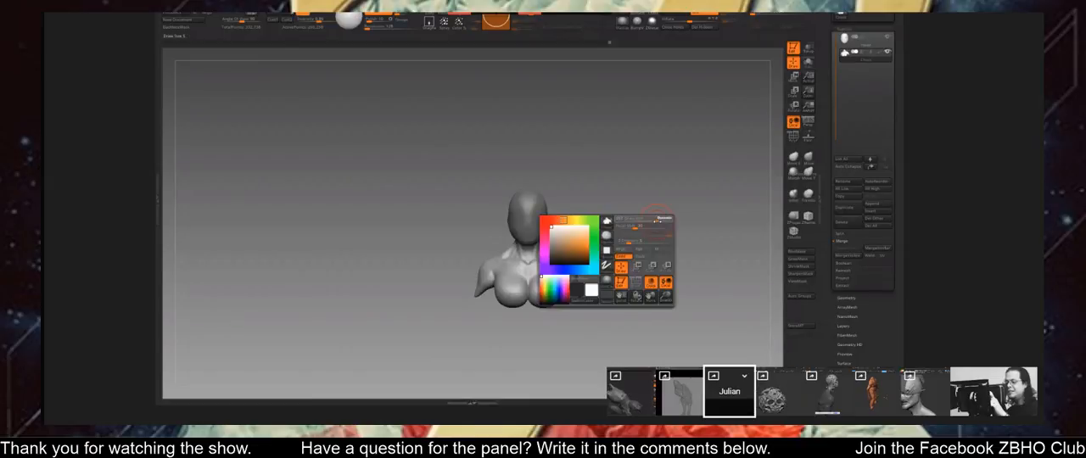
pyautogui.keyDown('ctrl'); pyautogui.moveTo(658, 219); pyautogui.dragTo(652, 279, button='right'); pyautogui.keyUp('ctrl')
pyautogui.moveTo(652, 279); pyautogui.dragTo(656, 270)
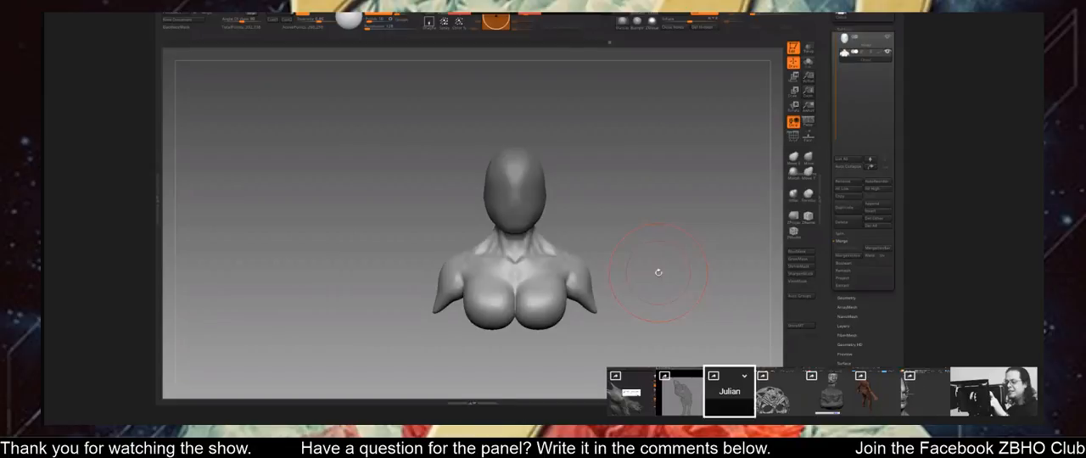
pyautogui.keyDown('ctrl'); pyautogui.moveTo(631, 100); pyautogui.dragTo(463, 231); pyautogui.keyUp('ctrl')
pyautogui.moveTo(624, 216); pyautogui.dragTo(684, 203)
pyautogui.keyDown('ctrl'); pyautogui.moveTo(684, 204); pyautogui.dragTo(686, 243, button='right'); pyautogui.keyUp('ctrl')
# Blur the female bust's neck mask repeatedly to soften the transition between the neck and shoulders.
pyautogui.press('space')
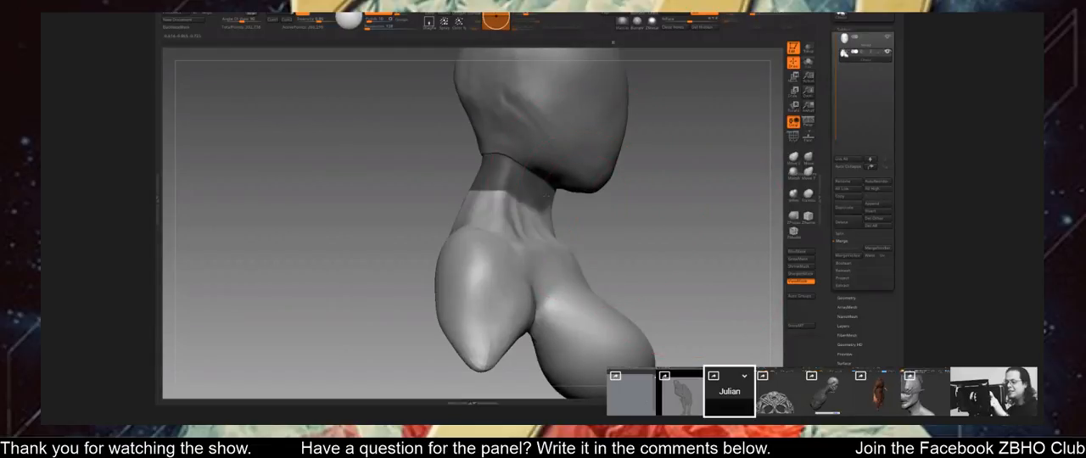
pyautogui.keyDown('ctrl'); pyautogui.click(506, 181); pyautogui.keyUp('ctrl')
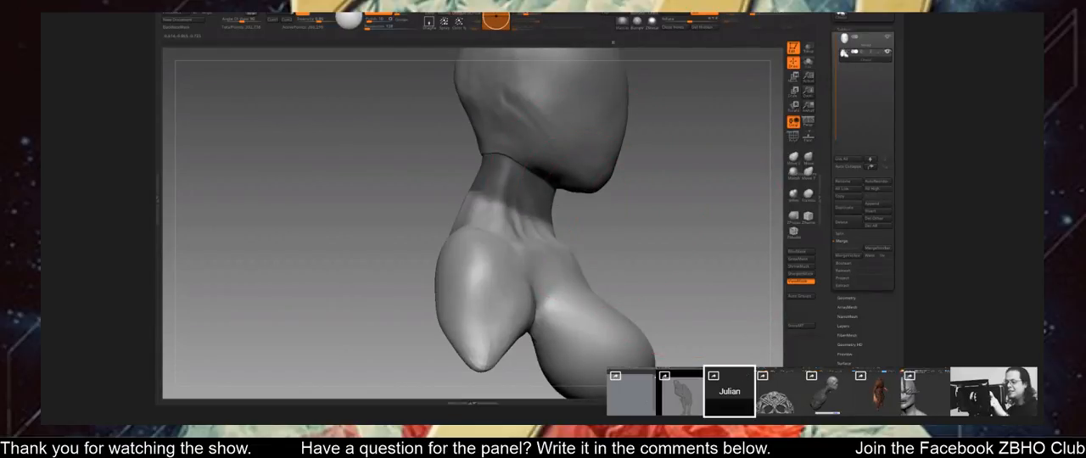
pyautogui.keyDown('shift'); pyautogui.moveTo(633, 239); pyautogui.dragTo(610, 194); pyautogui.keyUp('shift')
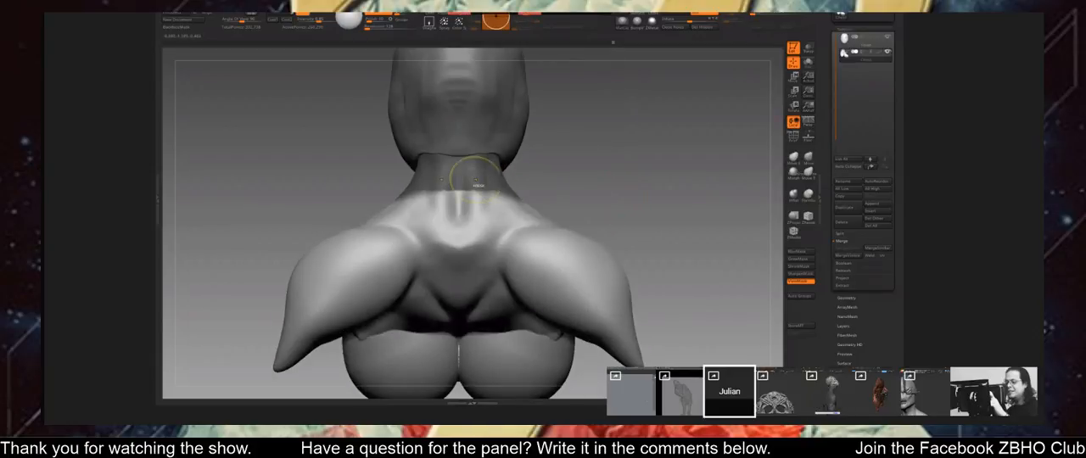
pyautogui.keyDown('ctrl'); pyautogui.click(516, 182); pyautogui.keyUp('ctrl')
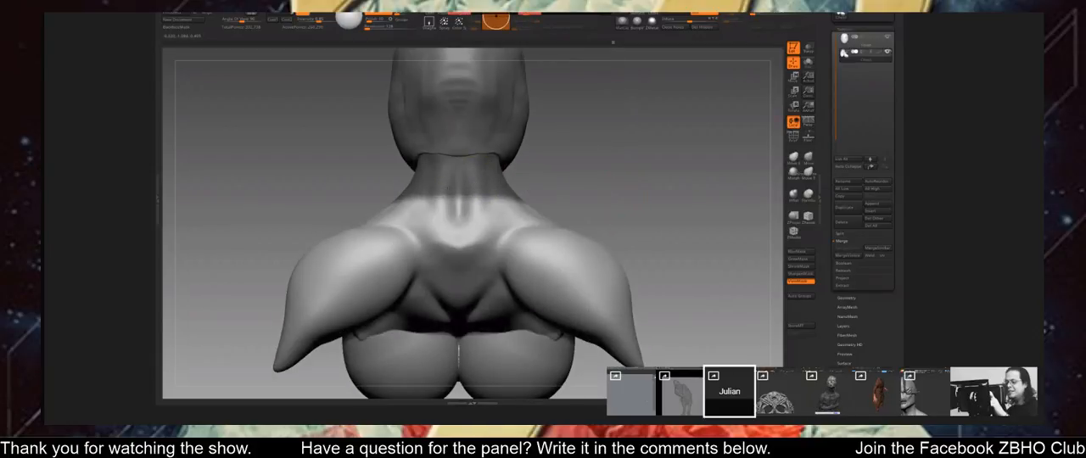
pyautogui.keyDown('ctrl'); pyautogui.click(516, 181); pyautogui.keyUp('ctrl')
pyautogui.keyDown('ctrl'); pyautogui.click(516, 182); pyautogui.keyUp('ctrl')
pyautogui.moveTo(686, 207); pyautogui.dragTo(539, 204)
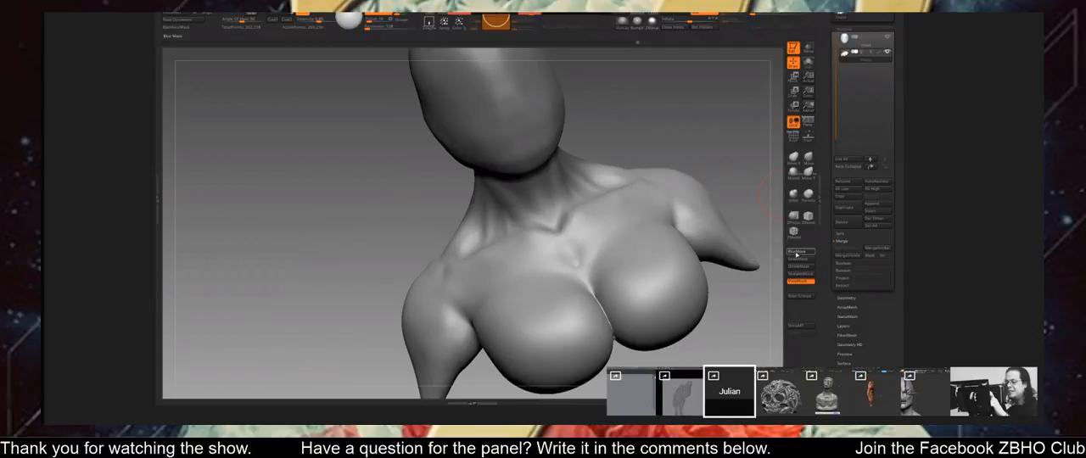
pyautogui.click(796, 255)
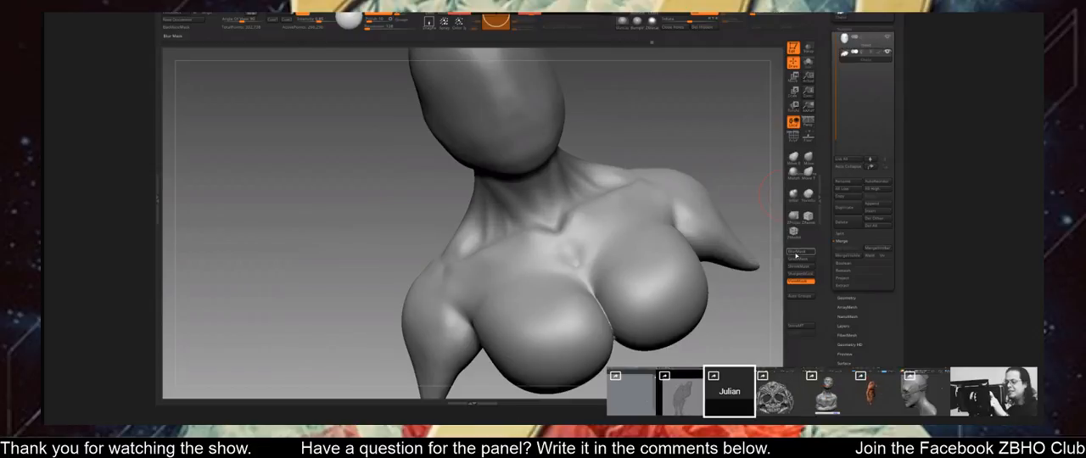
pyautogui.click(796, 255)
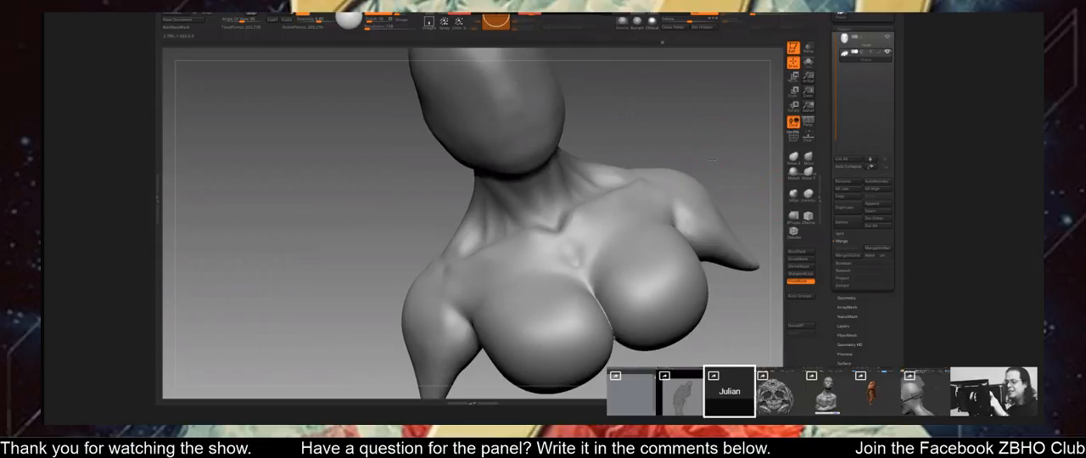
# Refine the collarbones and the base of the neck on the female bust with the Move Topological brush.
pyautogui.moveTo(706, 156)
pyautogui.mouseDown()
pyautogui.moveTo(667, 158)
pyautogui.moveTo(689, 157)
pyautogui.mouseUp()
pyautogui.moveTo(689, 158)
pyautogui.keyDown('alt'); pyautogui.mouseDown()
pyautogui.moveTo(689, 117)
pyautogui.moveTo(679, 188)
pyautogui.moveTo(708, 135)
pyautogui.mouseUp(); pyautogui.keyUp('alt')
pyautogui.press('space')
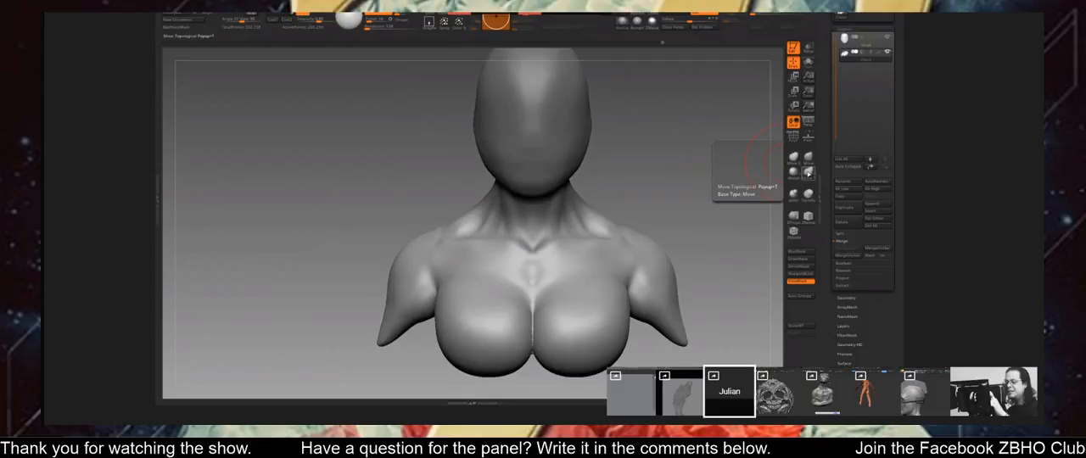
pyautogui.press('space')
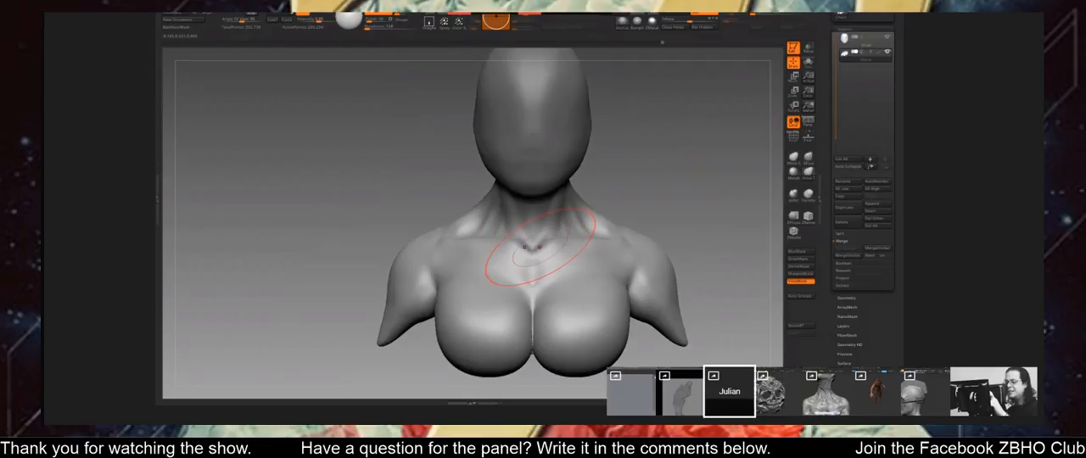
pyautogui.moveTo(551, 246); pyautogui.dragTo(538, 257)
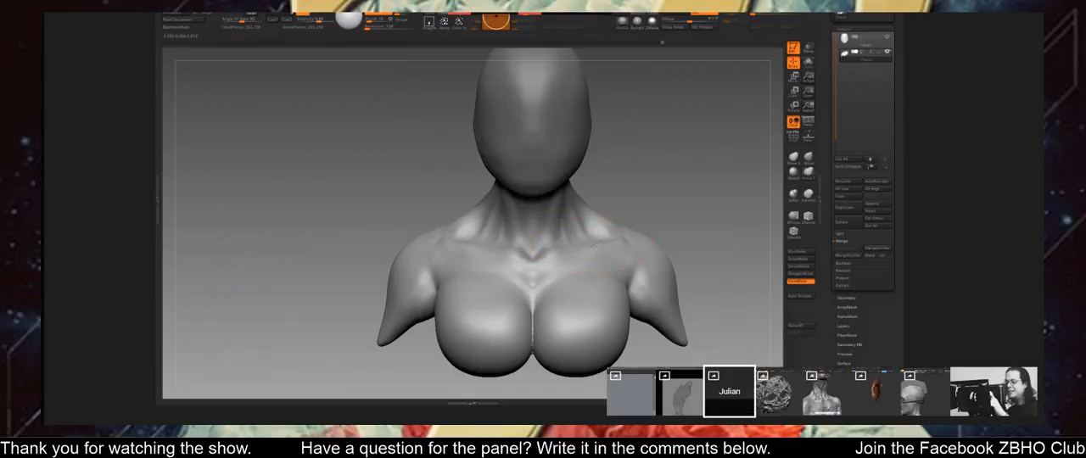
pyautogui.moveTo(593, 247)
pyautogui.keyDown('ctrl'); pyautogui.mouseDown(button='right')
pyautogui.moveTo(640, 176)
pyautogui.moveTo(649, 194)
pyautogui.moveTo(681, 184)
pyautogui.mouseUp(button='right'); pyautogui.keyUp('ctrl')
pyautogui.press('space')
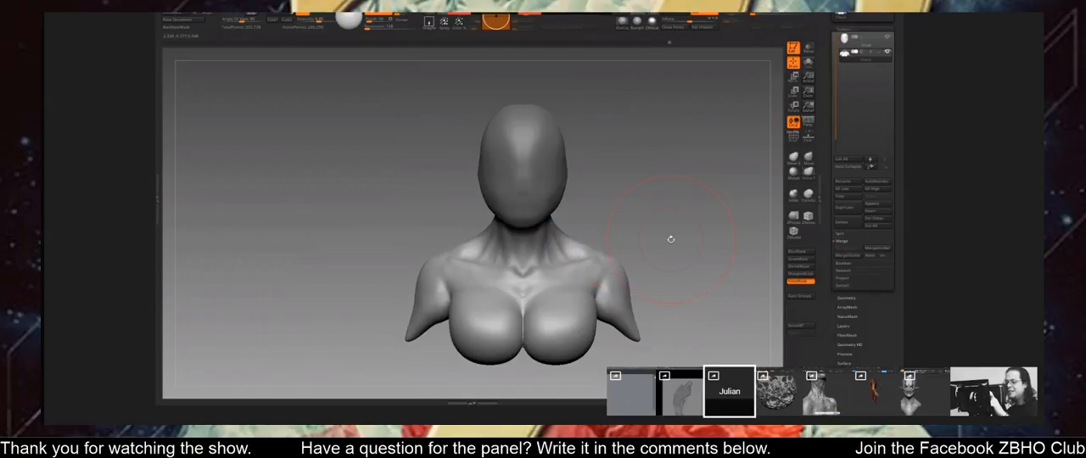
# Reset the transform gizmo's orientation and place it at the base of the female bust's neck.
pyautogui.keyDown('alt'); pyautogui.moveTo(671, 239); pyautogui.dragTo(708, 217); pyautogui.keyUp('alt')
pyautogui.press('w')
pyautogui.click(628, 218)
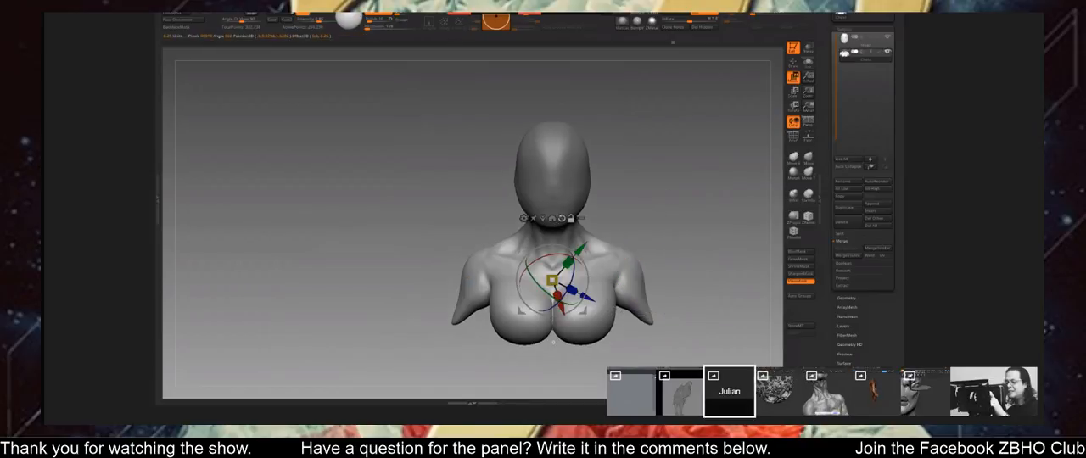
pyautogui.click(561, 219)
pyautogui.keyDown('ctrl'); pyautogui.moveTo(562, 219); pyautogui.dragTo(563, 238, button='right'); pyautogui.keyUp('ctrl')
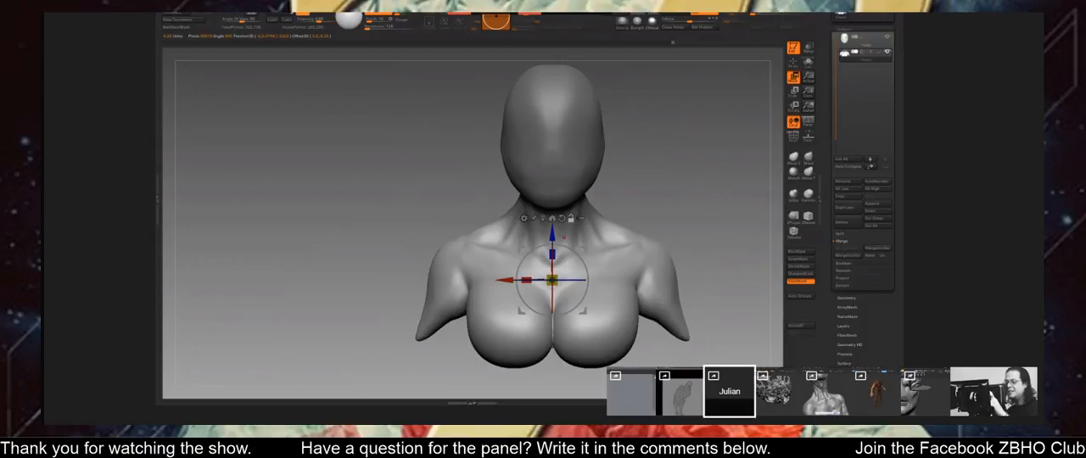
pyautogui.keyDown('alt'); pyautogui.click(553, 219); pyautogui.keyUp('alt')
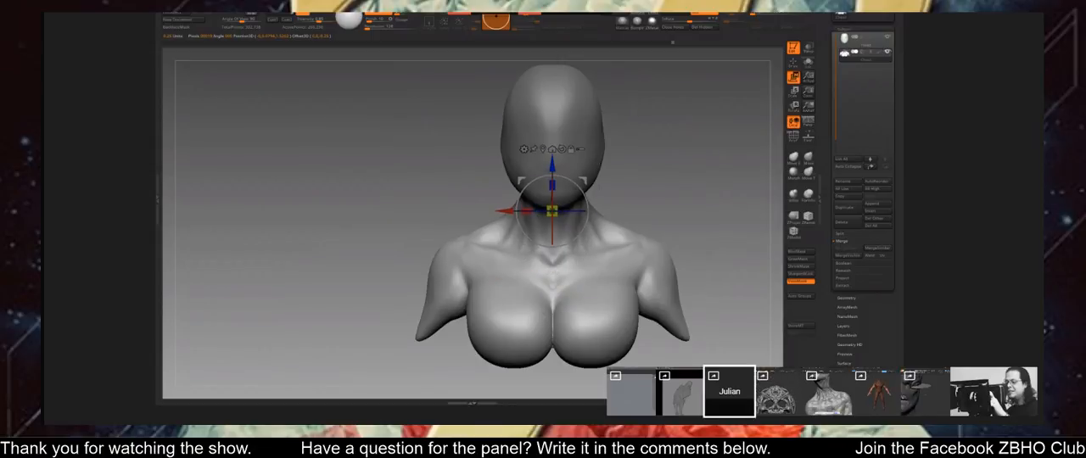
pyautogui.moveTo(577, 236); pyautogui.dragTo(577, 209)
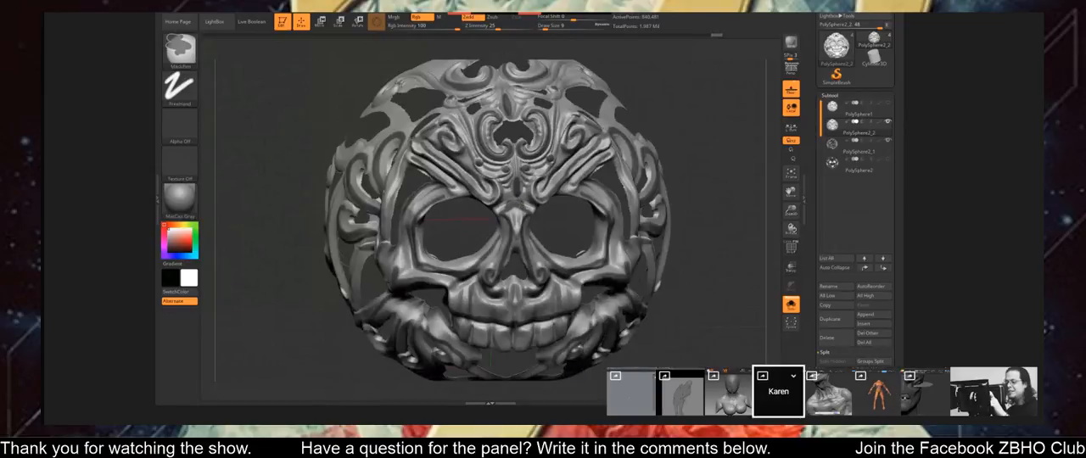
# Redo the recent edits on the ornate skull shell and inspect its brow, nose and teeth ornaments.
pyautogui.moveTo(706, 151)
pyautogui.mouseDown()
pyautogui.moveTo(676, 118)
pyautogui.moveTo(683, 138)
pyautogui.mouseUp()
pyautogui.hotkey('ctrl', 'shift', 'z')
pyautogui.hotkey('ctrl', 'shift', 'z')
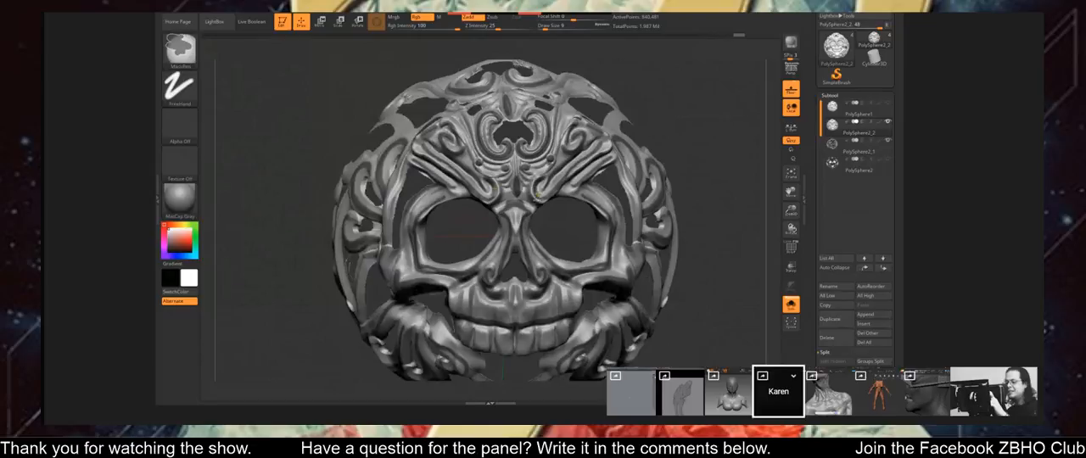
pyautogui.moveTo(501, 190)
pyautogui.mouseDown(button='right')
pyautogui.moveTo(509, 183)
pyautogui.moveTo(527, 250)
pyautogui.mouseUp(button='right')
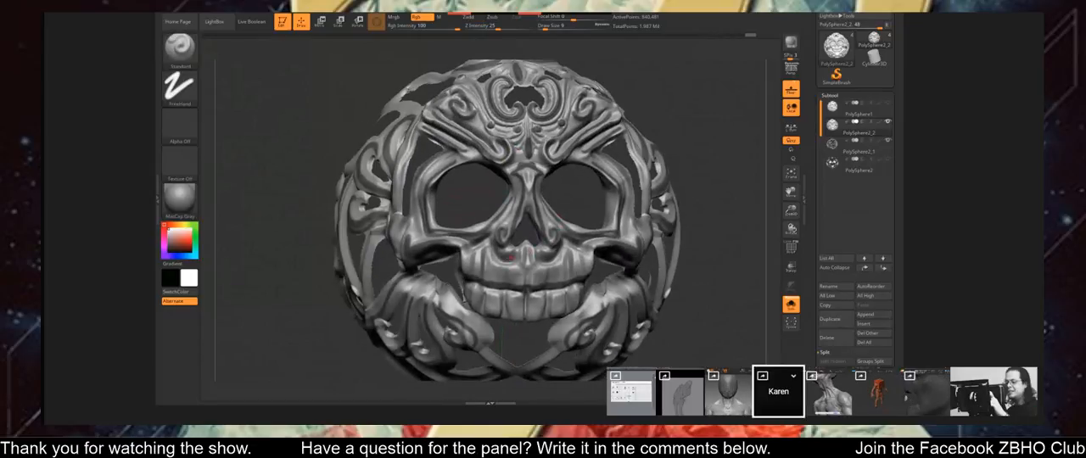
pyautogui.press('ctrl')
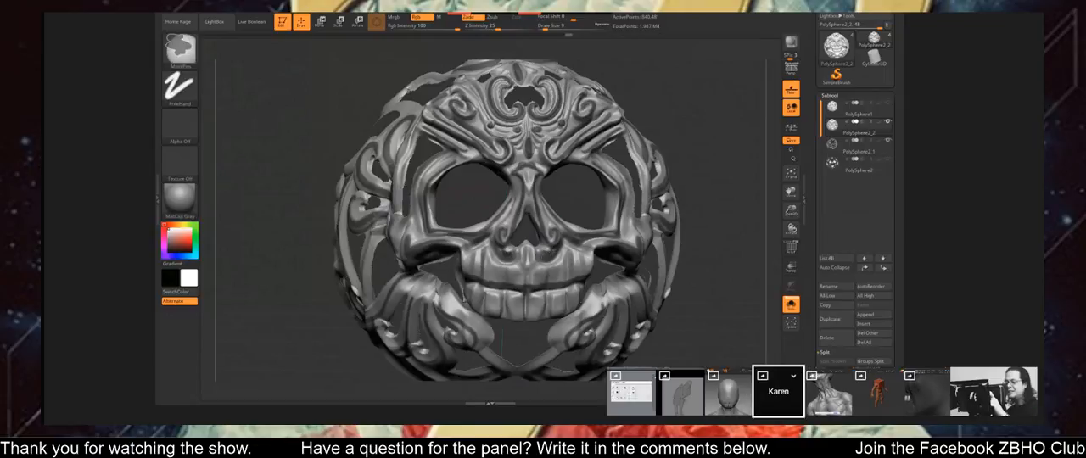
pyautogui.hotkey('ctrl', 'shift', 'z')
pyautogui.moveTo(526, 255)
pyautogui.keyDown('ctrl'); pyautogui.mouseDown(button='right')
pyautogui.moveTo(526, 178)
pyautogui.moveTo(573, 183)
pyautogui.moveTo(505, 199)
pyautogui.moveTo(528, 174)
pyautogui.mouseUp(button='right'); pyautogui.keyUp('ctrl')
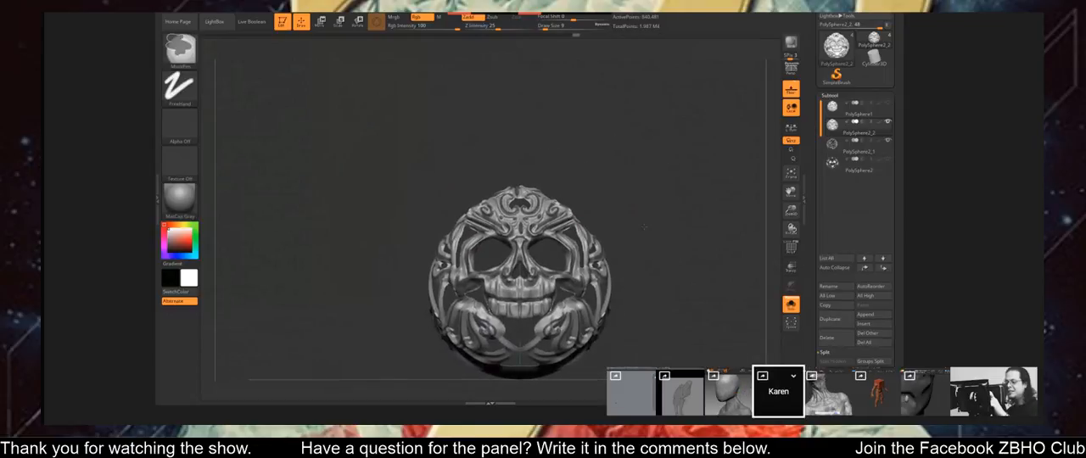
# Group the skull shell's ornament lines by masking the surrounding surface, and display the polygroups.
pyautogui.keyDown('ctrl'); pyautogui.click(654, 230); pyautogui.keyUp('ctrl')
pyautogui.moveTo(654, 229)
pyautogui.mouseDown()
pyautogui.moveTo(670, 208)
pyautogui.moveTo(632, 199)
pyautogui.mouseUp()
pyautogui.press('ctrl')
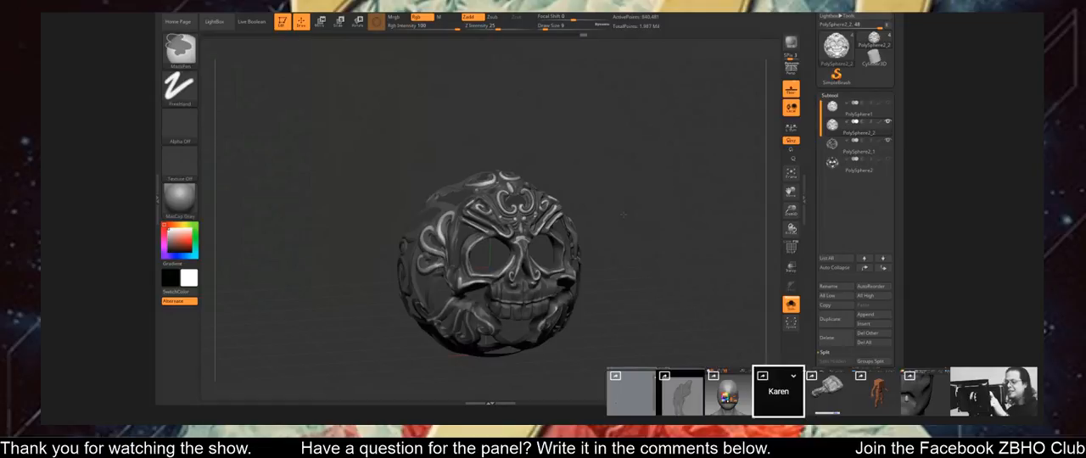
pyautogui.keyDown('ctrl'); pyautogui.moveTo(623, 214); pyautogui.dragTo(658, 241); pyautogui.keyUp('ctrl')
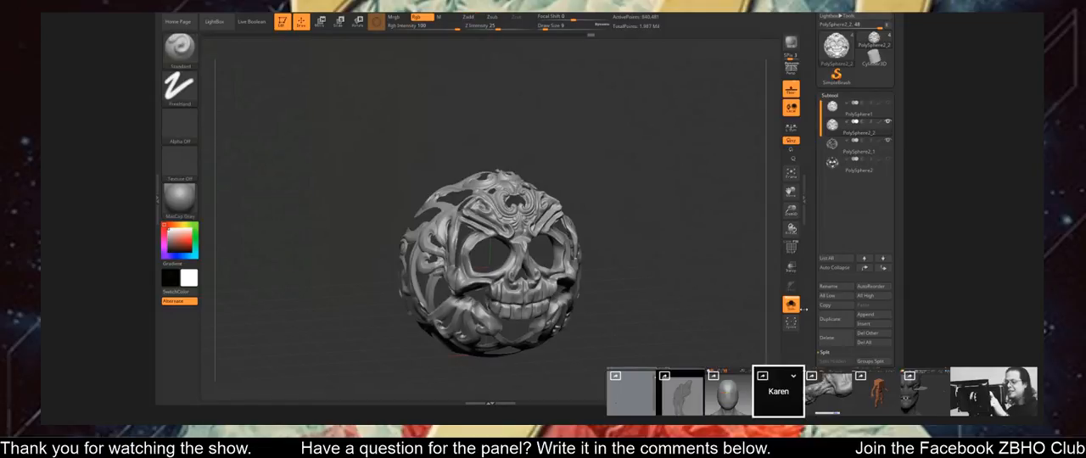
pyautogui.click(791, 248)
pyautogui.moveTo(721, 255); pyautogui.dragTo(656, 246)
# Set the draw size to 20, isolate the ornament-line polygroup and split the hidden skull shell into its own subtool.
pyautogui.press('s')
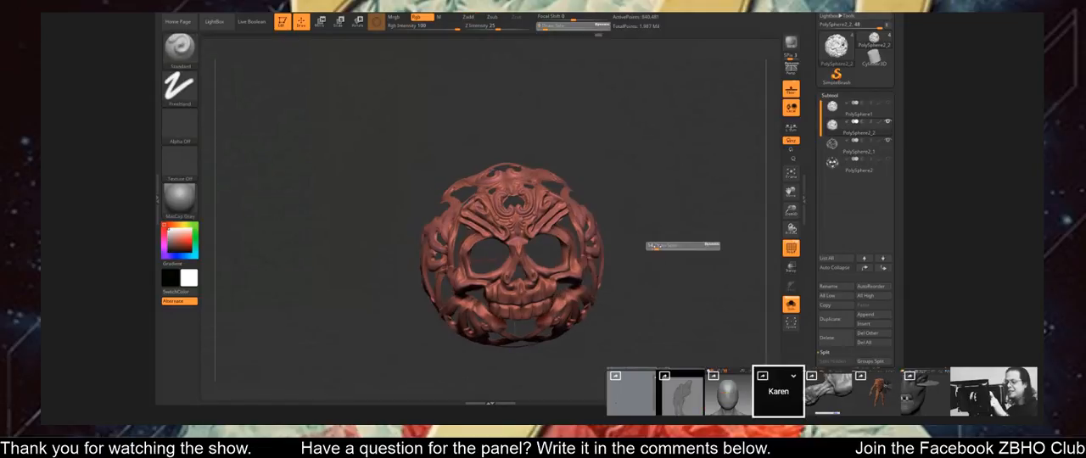
pyautogui.press('f')
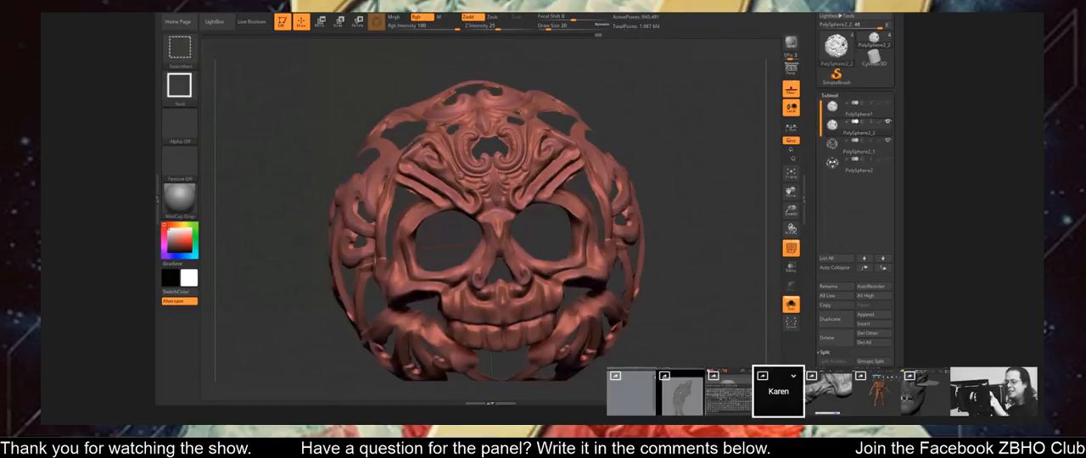
pyautogui.keyDown('ctrl'); pyautogui.keyDown('shift'); pyautogui.click(603, 179); pyautogui.keyUp('shift'); pyautogui.keyUp('ctrl')
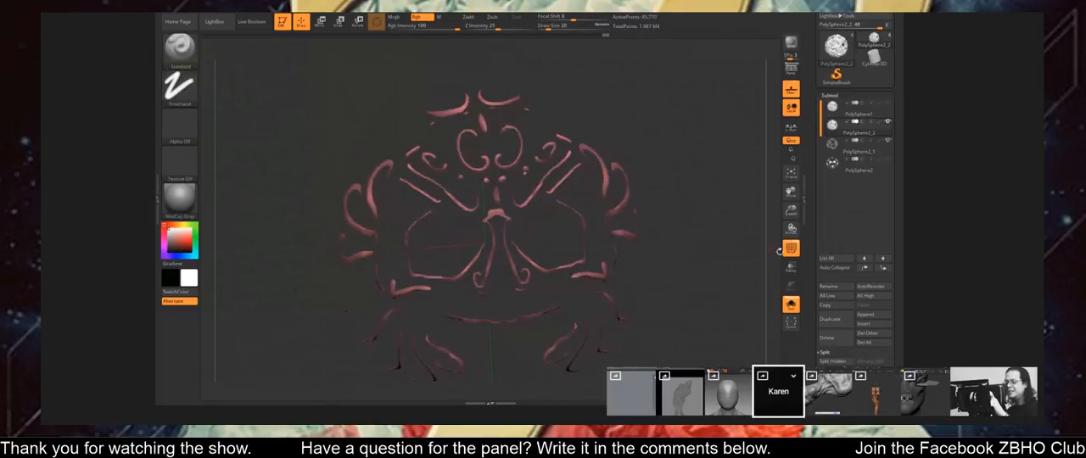
pyautogui.click(833, 360)
# Delete the split-off skull shell subtool and leave solo mode to show the remaining ornament pieces together.
pyautogui.click(838, 146)
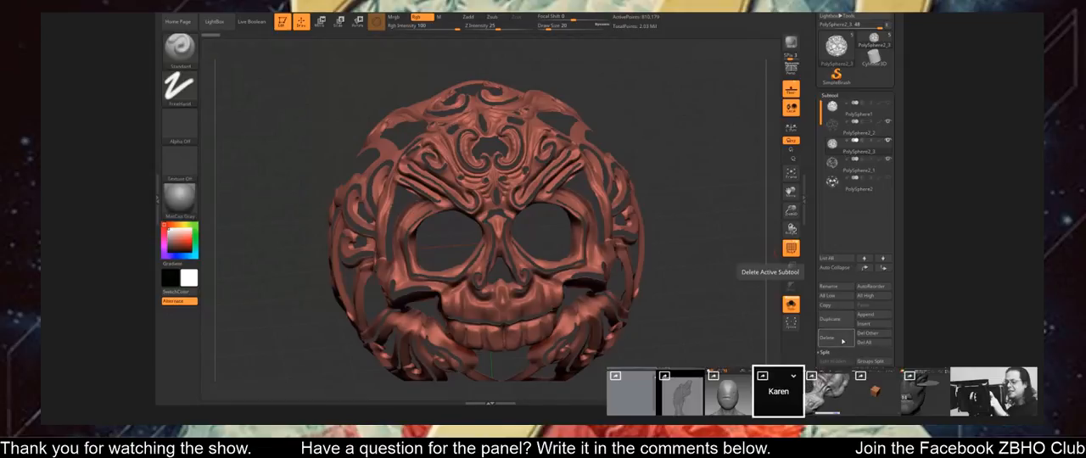
pyautogui.click(842, 340)
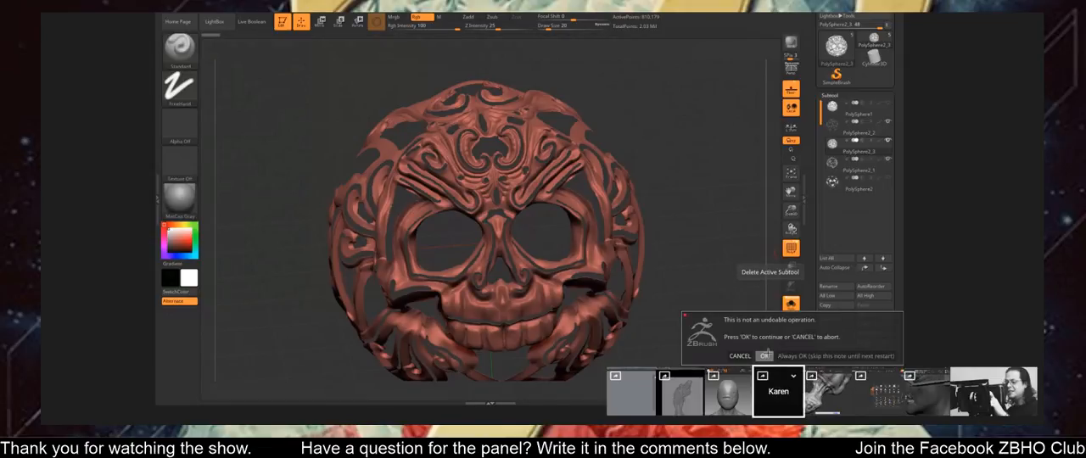
pyautogui.click(764, 356)
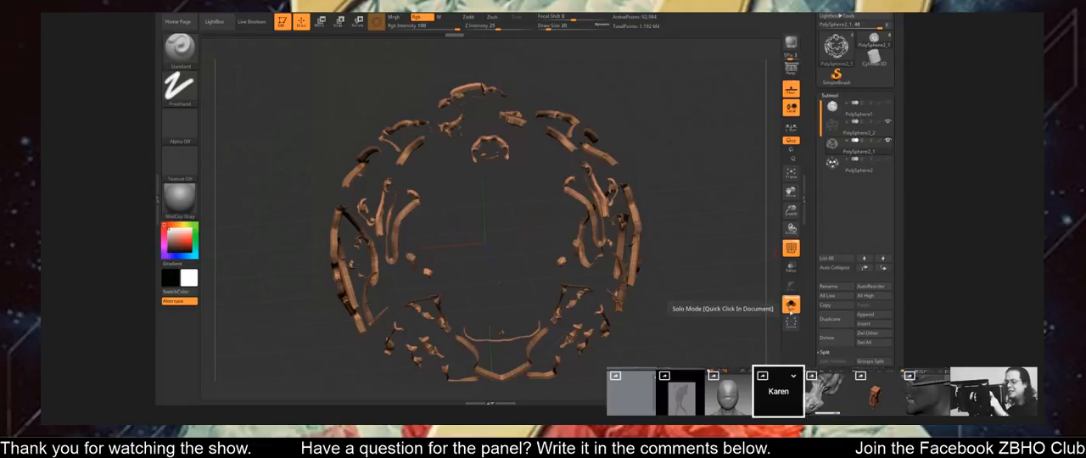
pyautogui.click(791, 304)
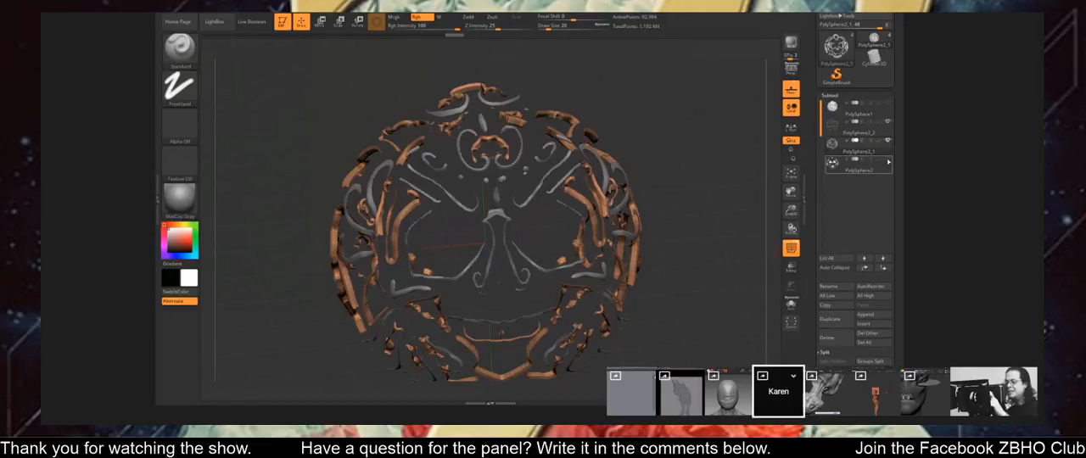
pyautogui.moveTo(890, 105)
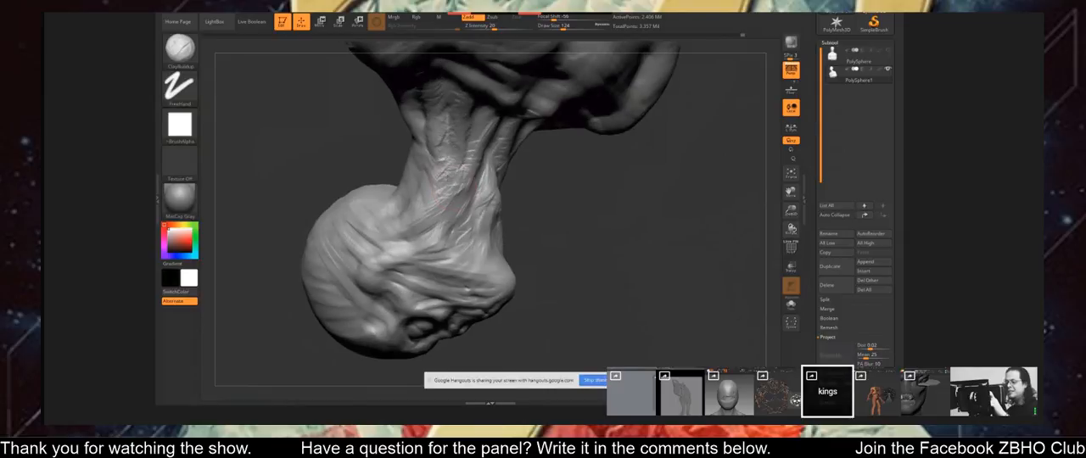
# Build up the muscle strands and skin folds along the male bust's neck below the jaw with ClayBuildup.
pyautogui.moveTo(450, 180)
pyautogui.mouseDown(button='right')
pyautogui.moveTo(426, 176)
pyautogui.moveTo(421, 142)
pyautogui.moveTo(339, 161)
pyautogui.moveTo(517, 176)
pyautogui.mouseUp(button='right')
pyautogui.moveTo(363, 109)
pyautogui.mouseDown(button='right')
pyautogui.moveTo(327, 127)
pyautogui.moveTo(318, 145)
pyautogui.moveTo(292, 139)
pyautogui.mouseUp(button='right')
pyautogui.moveTo(407, 111)
pyautogui.keyDown('alt'); pyautogui.mouseDown(button='right')
pyautogui.moveTo(388, 150)
pyautogui.moveTo(466, 158)
pyautogui.mouseUp(button='right'); pyautogui.keyUp('alt')
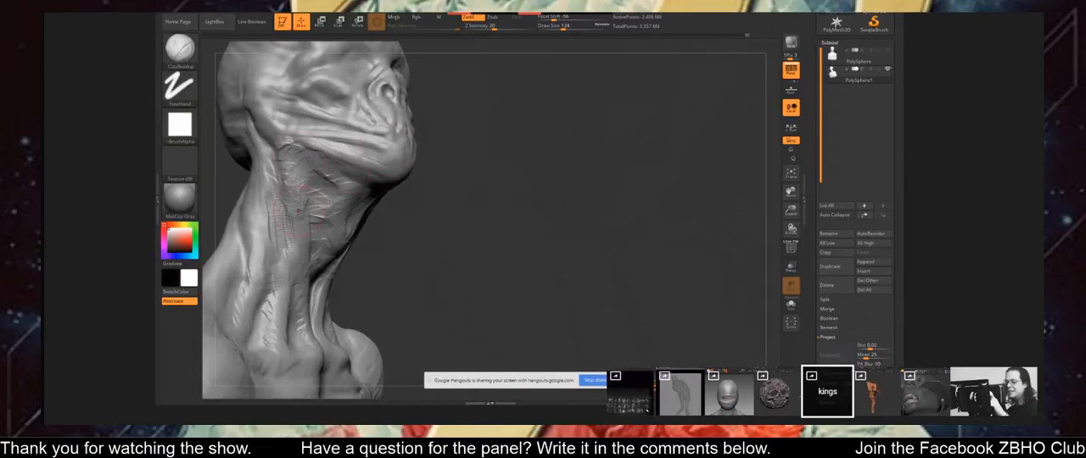
pyautogui.moveTo(222, 168)
pyautogui.mouseDown(button='right')
pyautogui.moveTo(274, 154)
pyautogui.moveTo(407, 161)
pyautogui.mouseUp(button='right')
pyautogui.moveTo(407, 161)
pyautogui.keyDown('ctrl'); pyautogui.mouseDown(button='right')
pyautogui.moveTo(407, 110)
pyautogui.moveTo(428, 115)
pyautogui.moveTo(407, 182)
pyautogui.mouseUp(button='right'); pyautogui.keyUp('ctrl')
pyautogui.moveTo(280, 170); pyautogui.dragTo(381, 165, button='right')
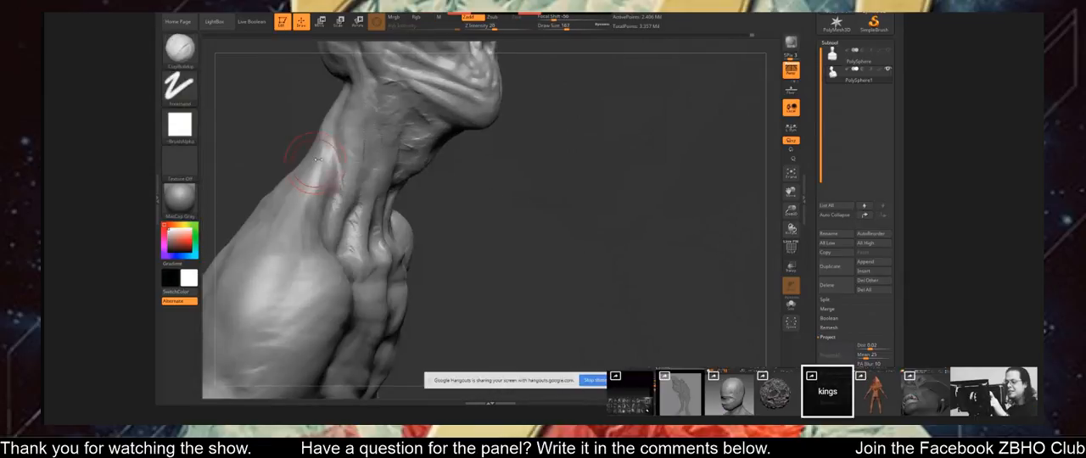
# Build up the muscle running from the back of the male bust's neck into the shoulder.
pyautogui.moveTo(303, 162); pyautogui.dragTo(331, 140, button='right')
pyautogui.moveTo(312, 90)
pyautogui.mouseDown()
pyautogui.moveTo(298, 134)
pyautogui.moveTo(298, 115)
pyautogui.moveTo(317, 108)
pyautogui.moveTo(319, 158)
pyautogui.mouseUp()
pyautogui.moveTo(313, 185)
pyautogui.mouseDown(button='right')
pyautogui.moveTo(229, 180)
pyautogui.moveTo(358, 184)
pyautogui.mouseUp(button='right')
pyautogui.moveTo(309, 117); pyautogui.dragTo(311, 154)
pyautogui.moveTo(311, 154)
pyautogui.mouseDown(button='right')
pyautogui.moveTo(242, 158)
pyautogui.moveTo(332, 145)
pyautogui.moveTo(277, 161)
pyautogui.moveTo(354, 160)
pyautogui.mouseUp(button='right')
pyautogui.moveTo(336, 106); pyautogui.dragTo(331, 136)
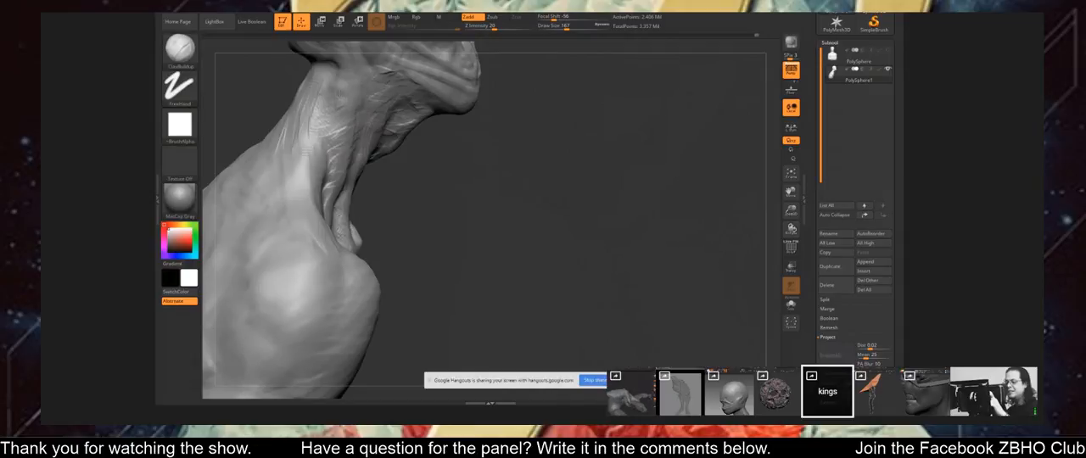
pyautogui.moveTo(332, 136)
pyautogui.mouseDown(button='right')
pyautogui.moveTo(285, 158)
pyautogui.moveTo(326, 168)
pyautogui.mouseUp(button='right')
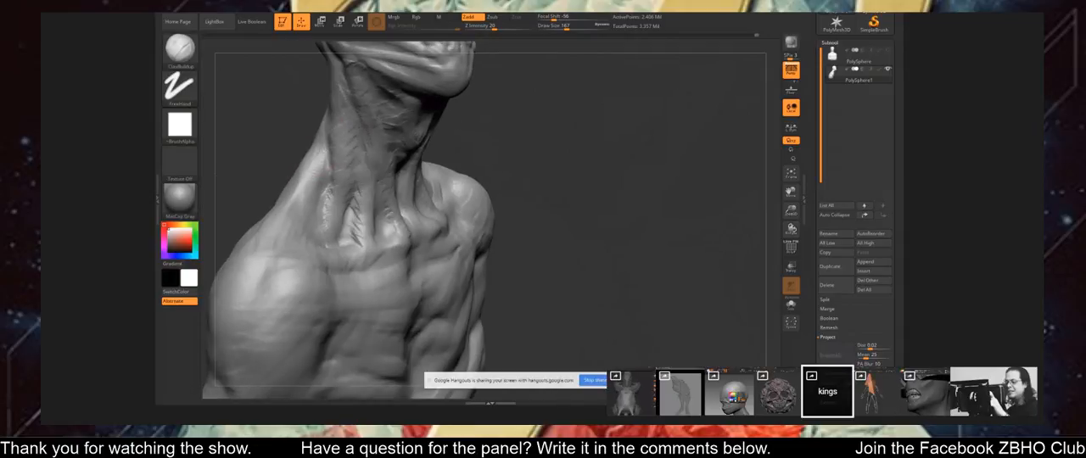
# Set the draw size to 112 and sculpt the neck tendons down to the male bust's collarbones.
pyautogui.moveTo(283, 262); pyautogui.dragTo(479, 168, button='right')
pyautogui.press('s')
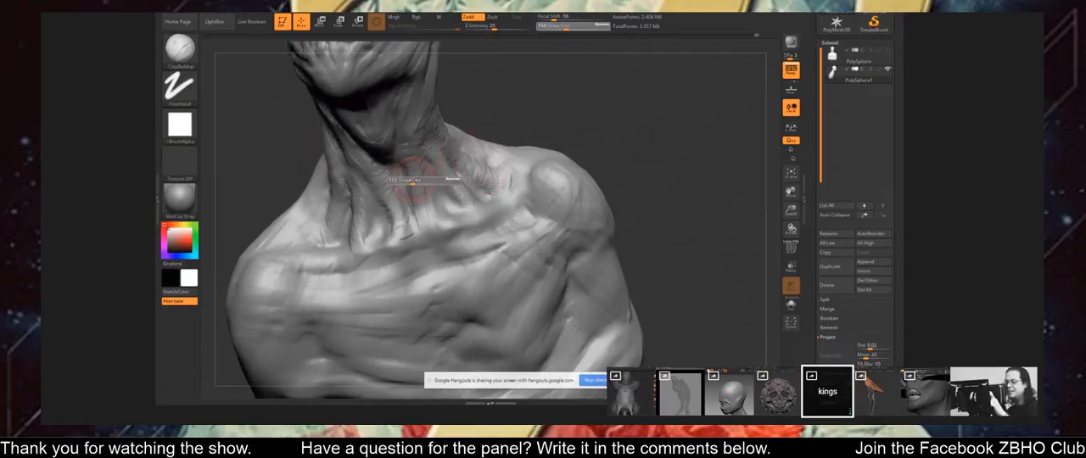
pyautogui.click(405, 181)
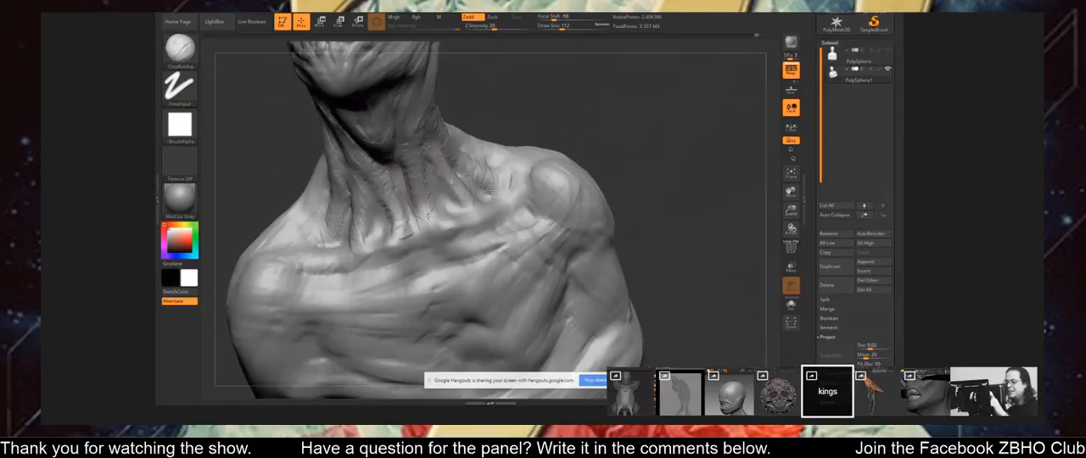
pyautogui.moveTo(402, 184); pyautogui.dragTo(418, 222)
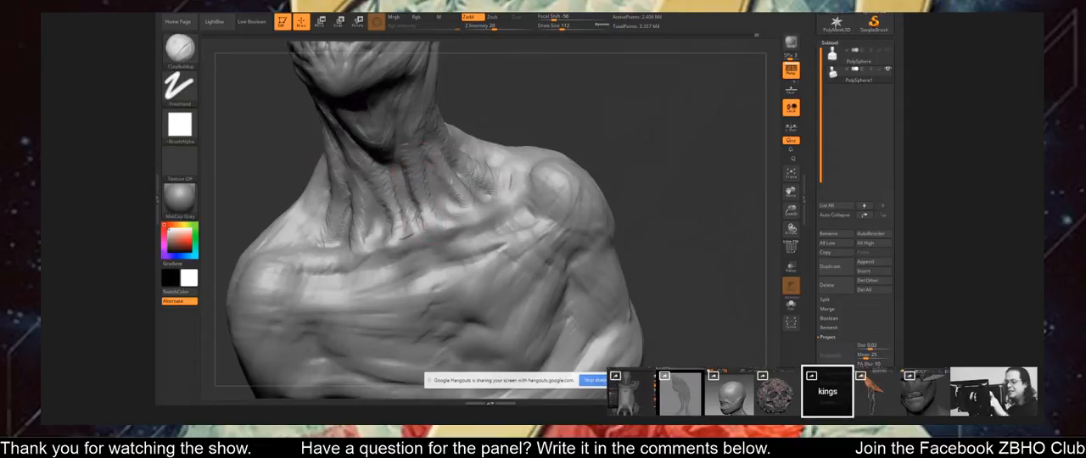
pyautogui.moveTo(511, 183); pyautogui.dragTo(551, 153, button='right')
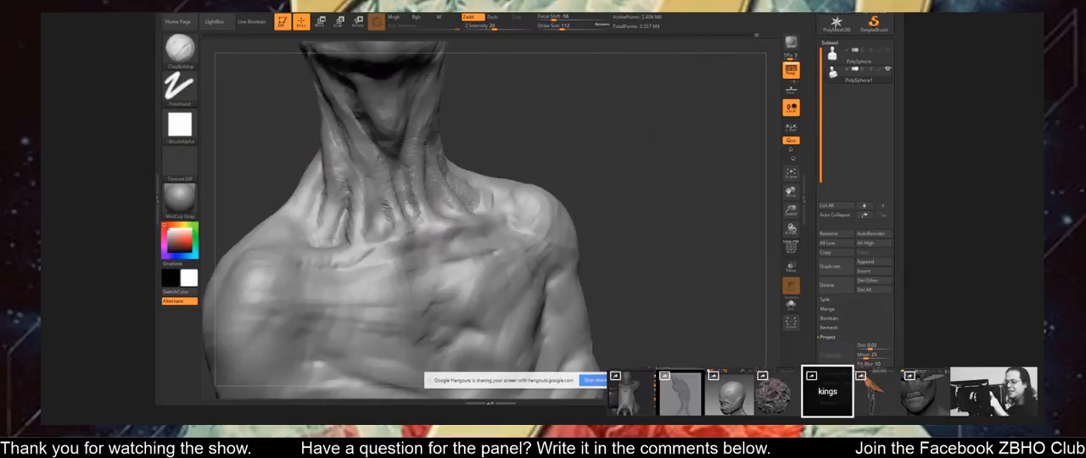
pyautogui.moveTo(371, 197)
pyautogui.mouseDown(button='right')
pyautogui.moveTo(413, 222)
pyautogui.moveTo(429, 217)
pyautogui.mouseUp(button='right')
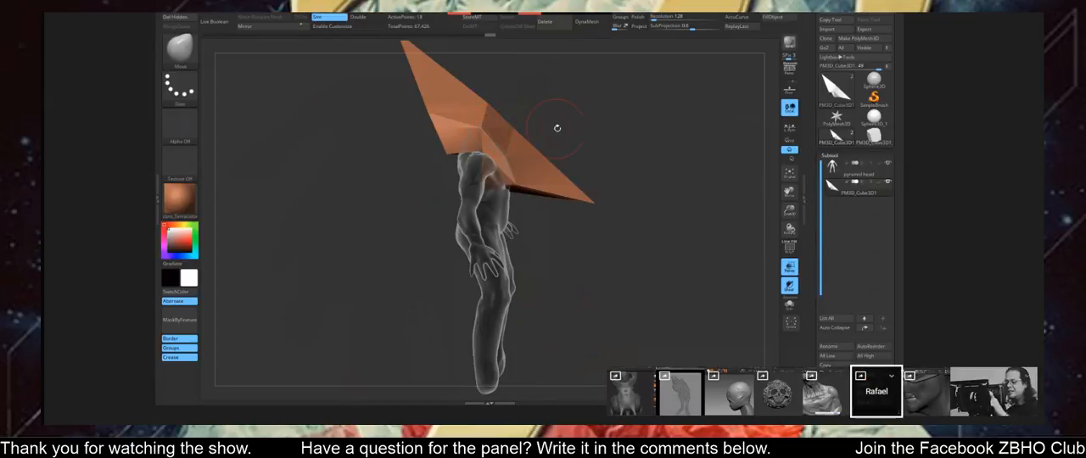
# Display the polygroup wireframe on the figure's pyramid head and reshape its rear and front tip with the Move brush.
pyautogui.moveTo(557, 128); pyautogui.dragTo(487, 97)
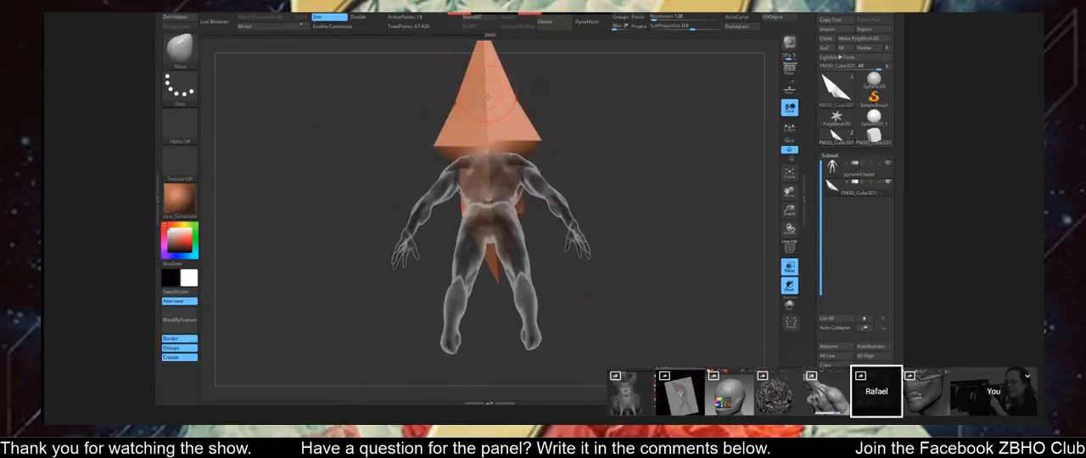
pyautogui.hotkey('shift', 'f')
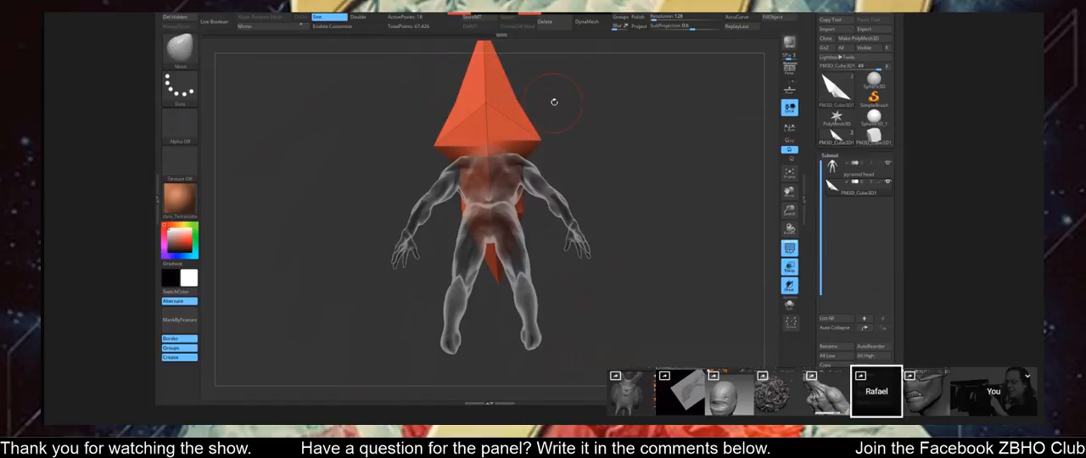
pyautogui.moveTo(554, 102); pyautogui.dragTo(517, 137)
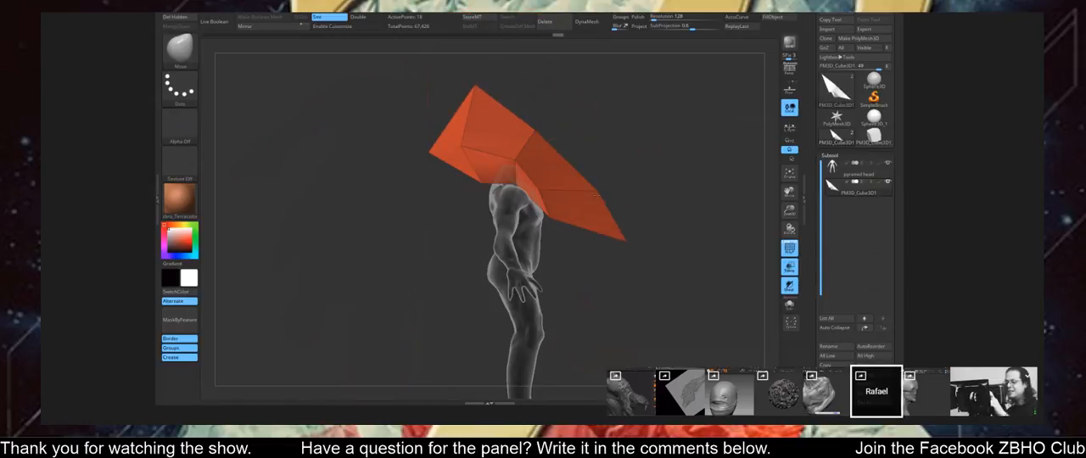
pyautogui.moveTo(598, 194); pyautogui.dragTo(587, 202)
pyautogui.moveTo(625, 240)
pyautogui.mouseDown()
pyautogui.moveTo(596, 204)
pyautogui.moveTo(606, 211)
pyautogui.moveTo(636, 161)
pyautogui.moveTo(607, 208)
pyautogui.moveTo(594, 182)
pyautogui.moveTo(671, 162)
pyautogui.moveTo(581, 144)
pyautogui.mouseUp()
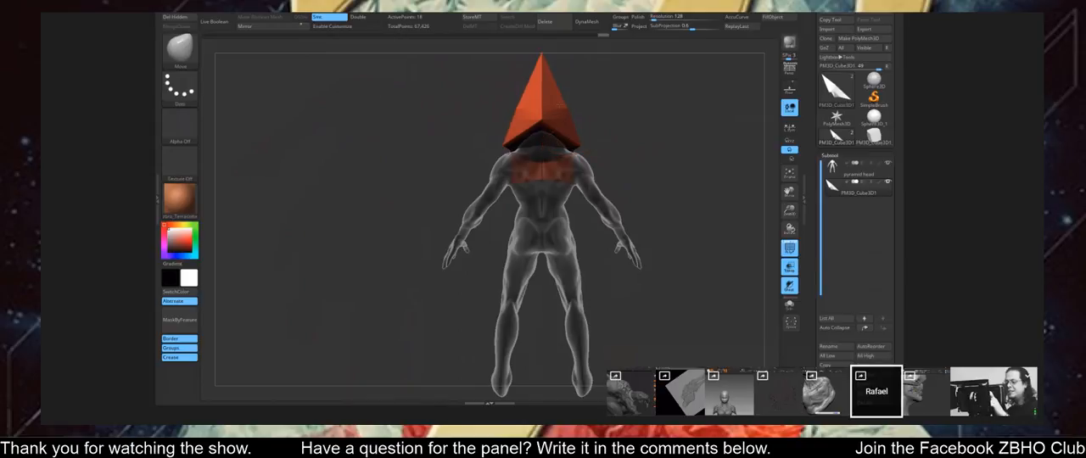
# Reshape the figure's pyramid head with the Move brush and isolate it with Solo to work on its facets.
pyautogui.moveTo(585, 100); pyautogui.dragTo(624, 120)
pyautogui.click(789, 304)
pyautogui.moveTo(551, 127); pyautogui.dragTo(637, 183)
pyautogui.moveTo(676, 213); pyautogui.dragTo(717, 212)
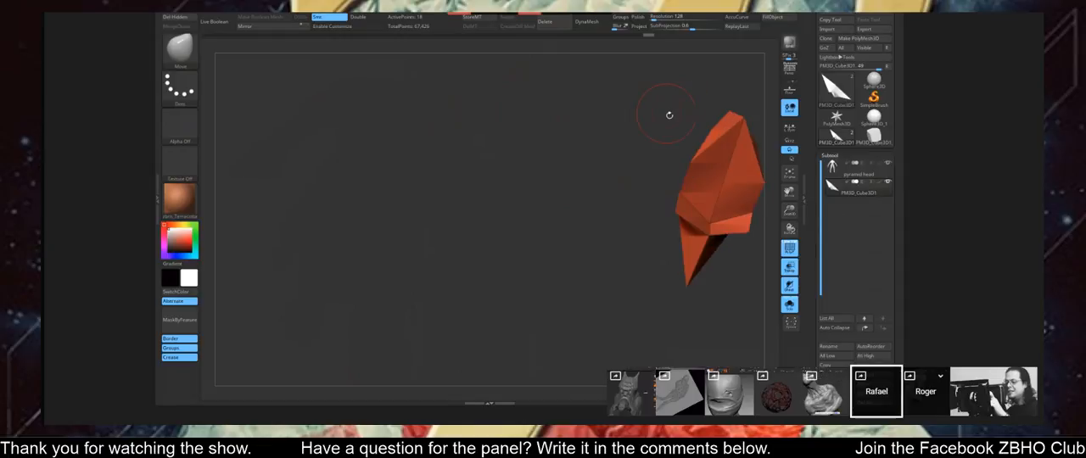
pyautogui.moveTo(670, 113)
pyautogui.keyDown('alt'); pyautogui.mouseDown()
pyautogui.moveTo(630, 128)
pyautogui.moveTo(607, 170)
pyautogui.mouseUp(); pyautogui.keyUp('alt')
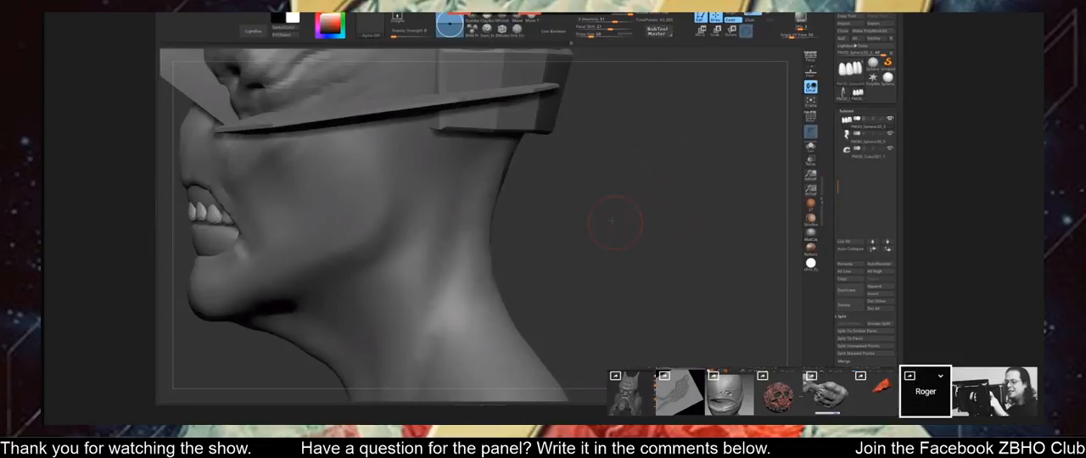
# Reposition the upper teeth inside the visored bust's mouth with the transform gizmo.
pyautogui.keyDown('alt'); pyautogui.moveTo(611, 220); pyautogui.dragTo(720, 221); pyautogui.keyUp('alt')
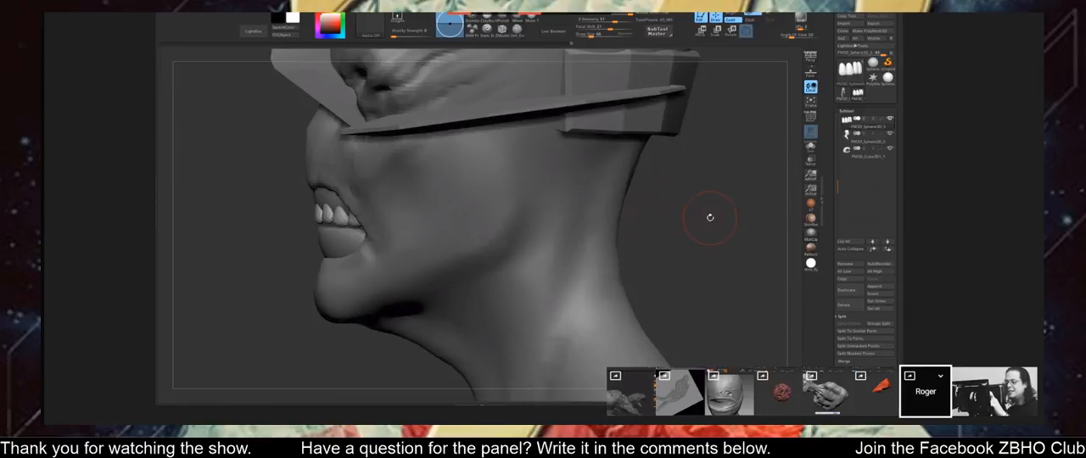
pyautogui.press('w')
pyautogui.click(407, 132)
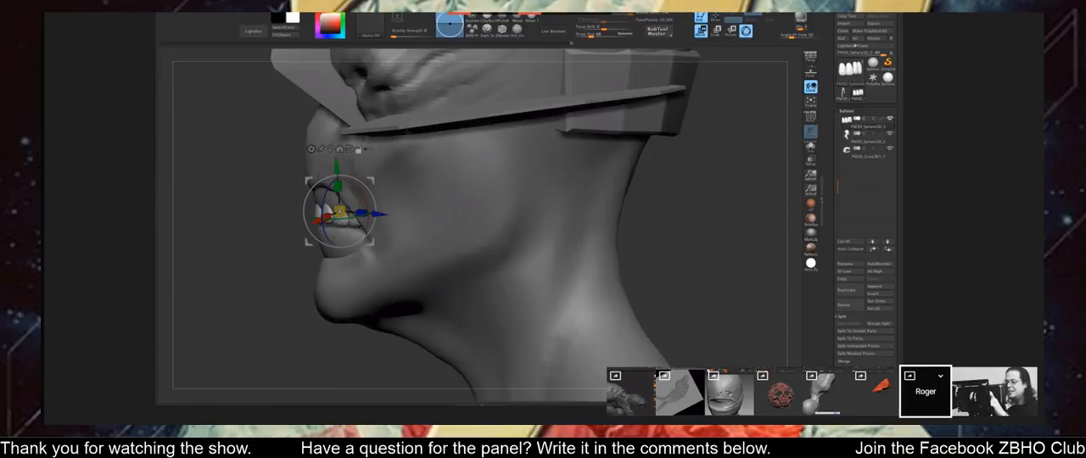
pyautogui.click(348, 150)
pyautogui.moveTo(370, 194); pyautogui.dragTo(375, 178)
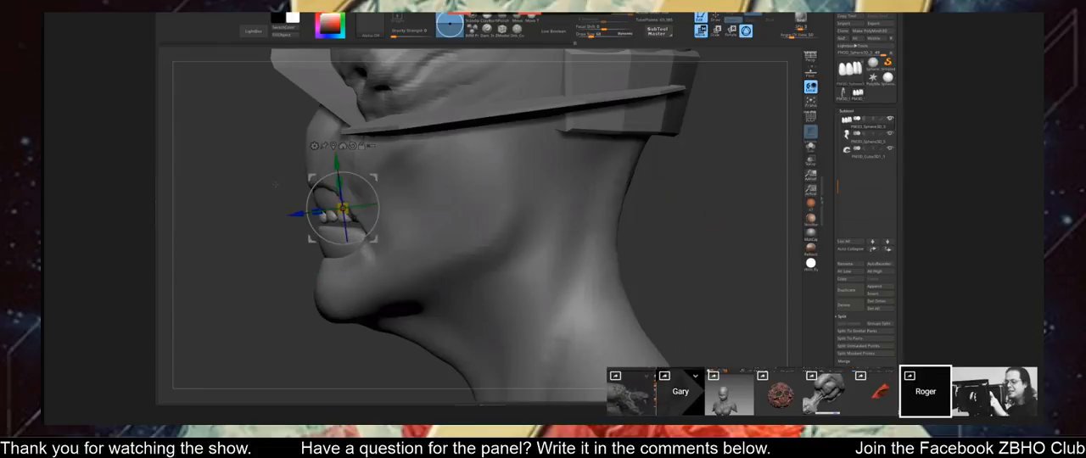
pyautogui.moveTo(276, 184)
pyautogui.mouseDown()
pyautogui.moveTo(595, 197)
pyautogui.moveTo(590, 212)
pyautogui.moveTo(613, 215)
pyautogui.moveTo(581, 214)
pyautogui.mouseUp()
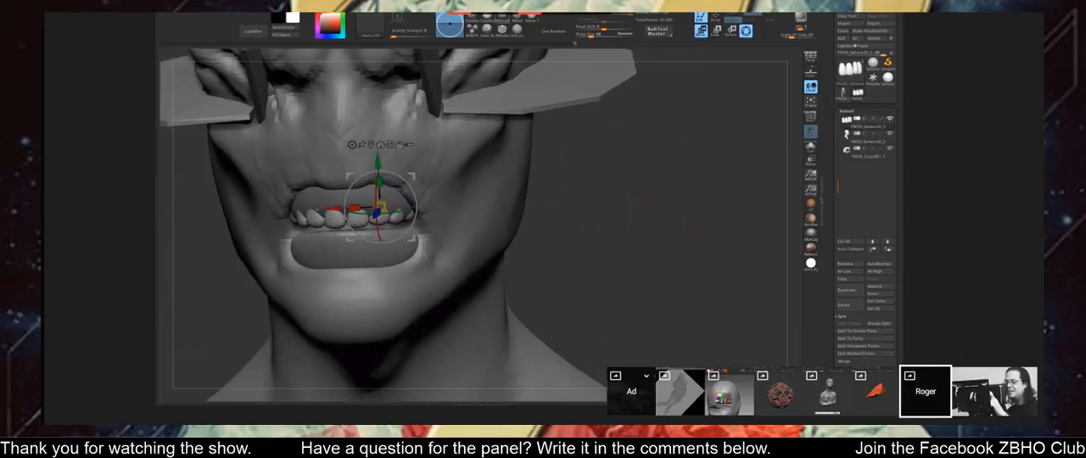
# Return to sculpting and shape the gums above the visored bust's upper teeth.
pyautogui.press('q')
pyautogui.keyDown('alt'); pyautogui.click(376, 205); pyautogui.keyUp('alt')
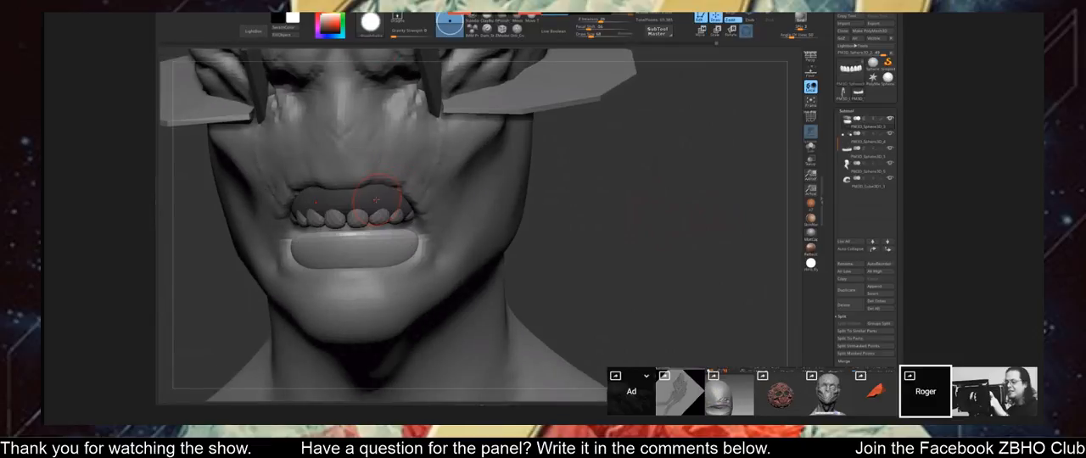
pyautogui.keyDown('ctrl'); pyautogui.click(602, 204); pyautogui.keyUp('ctrl')
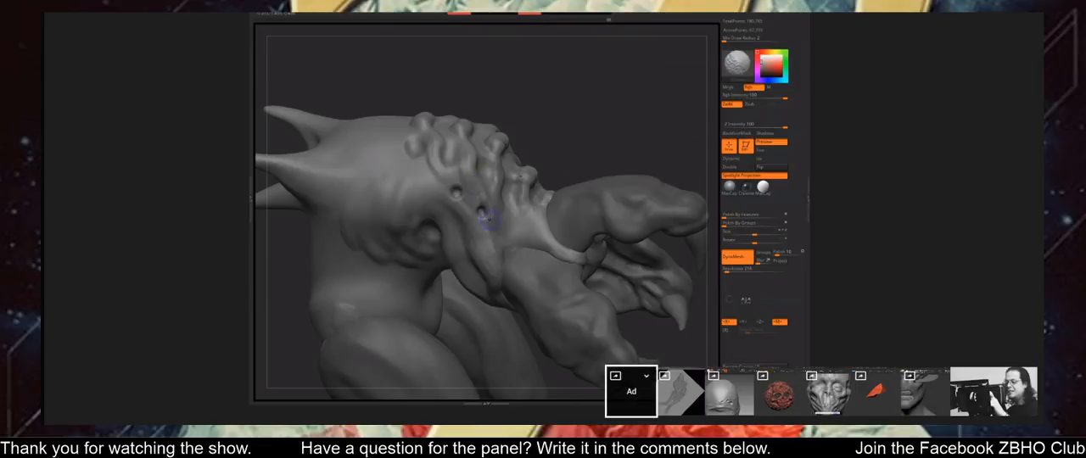
pyautogui.moveTo(490, 218); pyautogui.dragTo(459, 186, button='right')
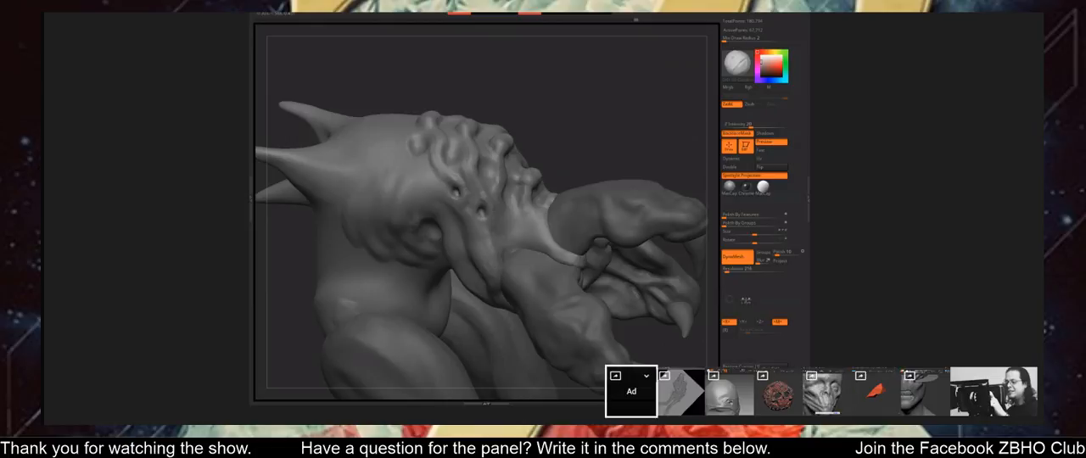
# Carve and smooth small round pits among the lumpy growths on the clawed creature's shoulder.
pyautogui.moveTo(565, 170); pyautogui.dragTo(503, 222, button='right')
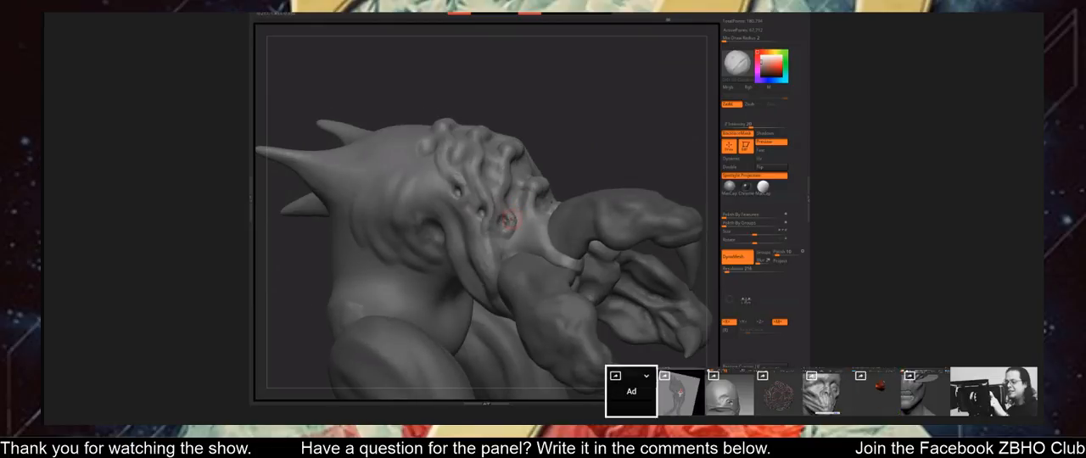
pyautogui.keyDown('ctrl'); pyautogui.moveTo(580, 150); pyautogui.dragTo(606, 159); pyautogui.keyUp('ctrl')
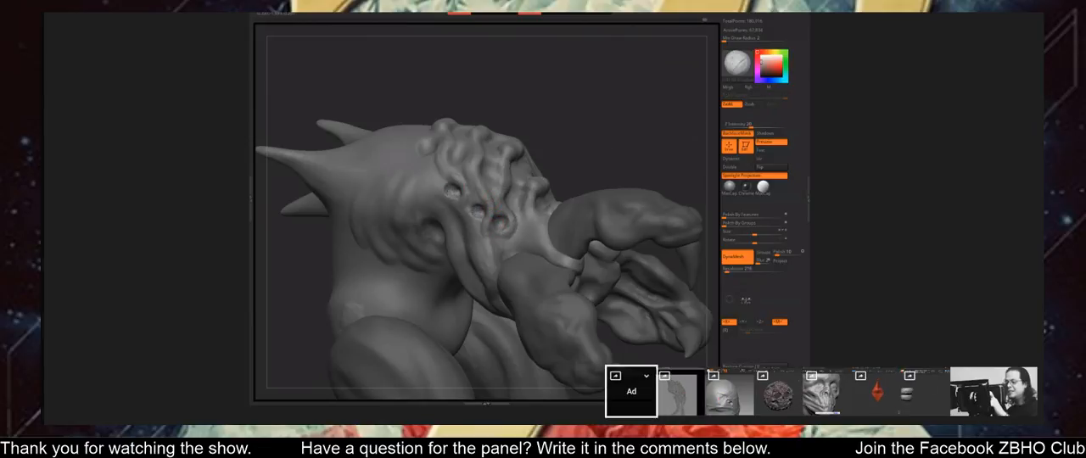
pyautogui.keyDown('ctrl'); pyautogui.moveTo(572, 132); pyautogui.dragTo(607, 147); pyautogui.keyUp('ctrl')
pyautogui.keyDown('shift'); pyautogui.moveTo(454, 189); pyautogui.dragTo(513, 213); pyautogui.keyUp('shift')
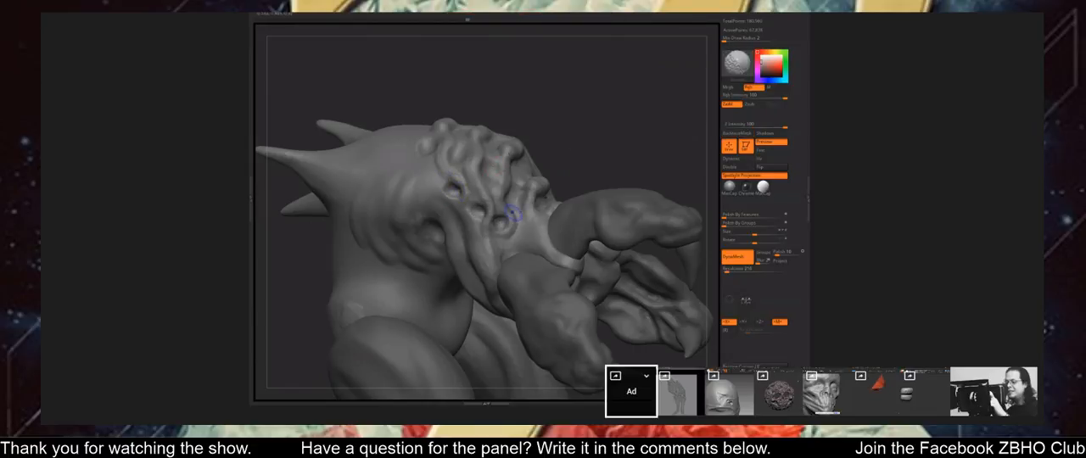
# Refine the knobbly ridges across the clawed creature's upper shoulder and back from several angles.
pyautogui.moveTo(570, 135)
pyautogui.mouseDown()
pyautogui.moveTo(471, 193)
pyautogui.moveTo(502, 171)
pyautogui.mouseUp()
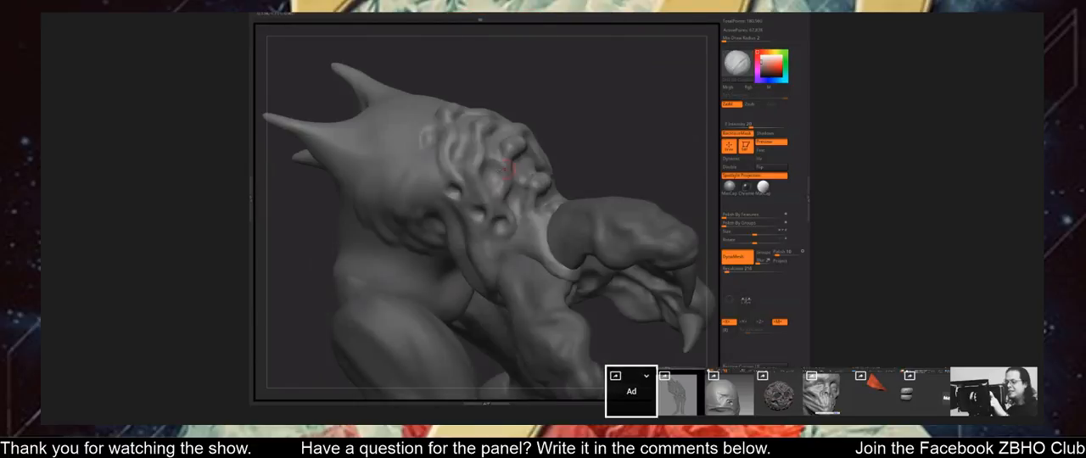
pyautogui.moveTo(590, 144); pyautogui.dragTo(458, 159)
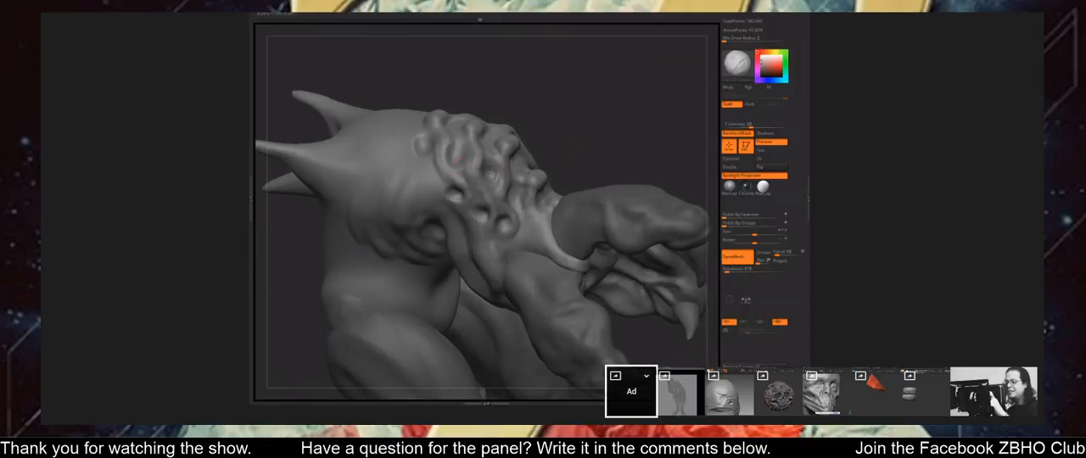
pyautogui.moveTo(591, 144); pyautogui.dragTo(461, 151)
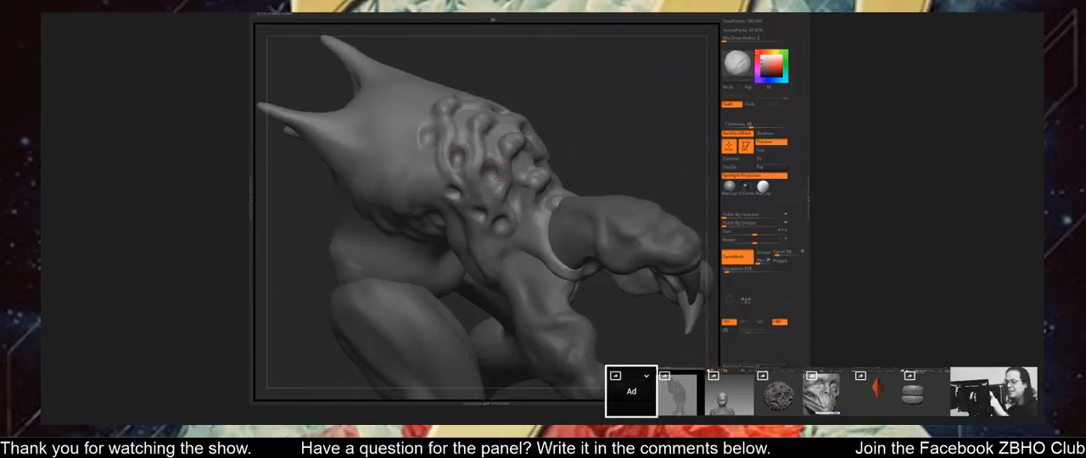
pyautogui.moveTo(594, 154)
pyautogui.mouseDown()
pyautogui.moveTo(524, 161)
pyautogui.moveTo(597, 163)
pyautogui.mouseUp()
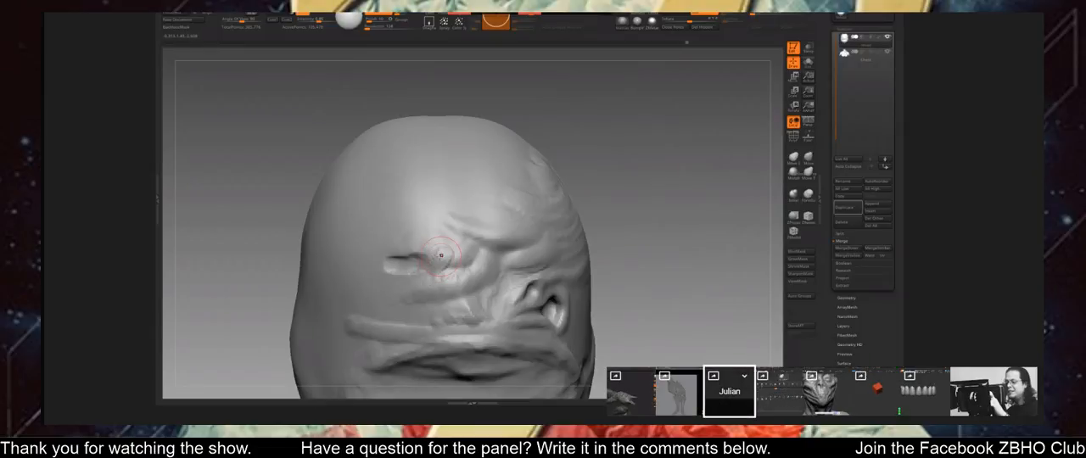
# Sculpt wrinkled folds around the narrow eye slit of the egg-shaped head and blend them.
pyautogui.moveTo(440, 255); pyautogui.dragTo(386, 253)
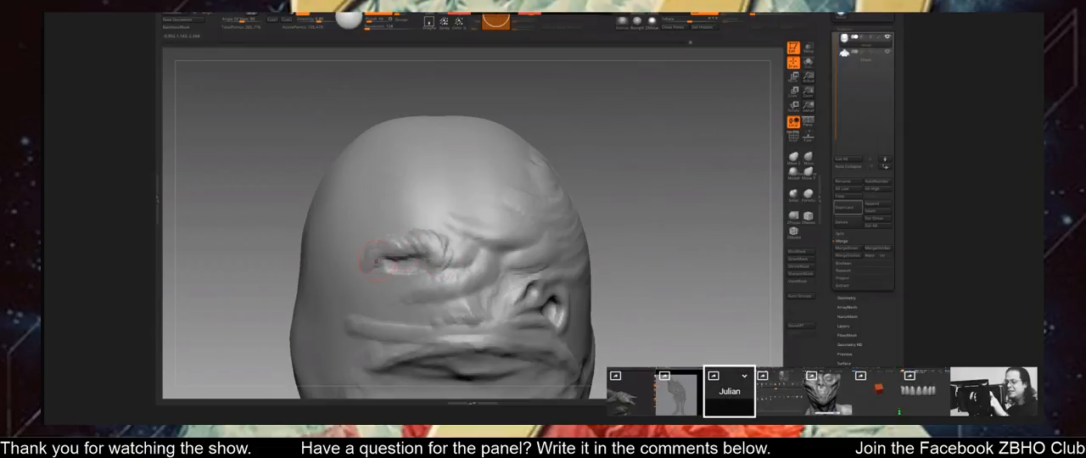
pyautogui.moveTo(670, 255)
pyautogui.mouseDown()
pyautogui.moveTo(727, 280)
pyautogui.moveTo(520, 245)
pyautogui.moveTo(403, 243)
pyautogui.moveTo(423, 241)
pyautogui.moveTo(394, 255)
pyautogui.mouseUp()
pyautogui.moveTo(458, 268)
pyautogui.mouseDown()
pyautogui.moveTo(443, 251)
pyautogui.moveTo(416, 261)
pyautogui.mouseUp()
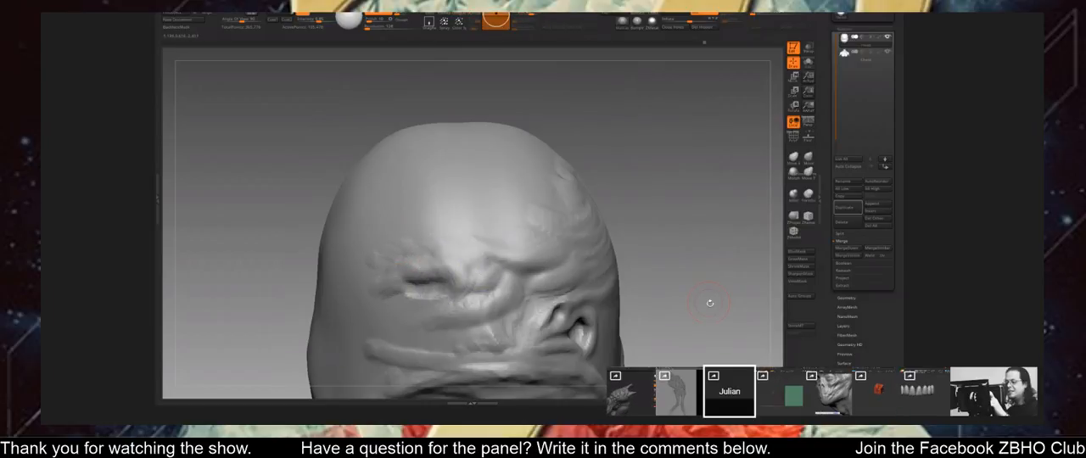
# Build up the lower lip edge along the wide mouth of the egg-shaped head.
pyautogui.moveTo(710, 303)
pyautogui.keyDown('alt'); pyautogui.mouseDown()
pyautogui.moveTo(635, 298)
pyautogui.moveTo(588, 315)
pyautogui.moveTo(632, 272)
pyautogui.moveTo(670, 254)
pyautogui.moveTo(683, 272)
pyautogui.moveTo(671, 296)
pyautogui.moveTo(653, 291)
pyautogui.moveTo(740, 251)
pyautogui.mouseUp(); pyautogui.keyUp('alt')
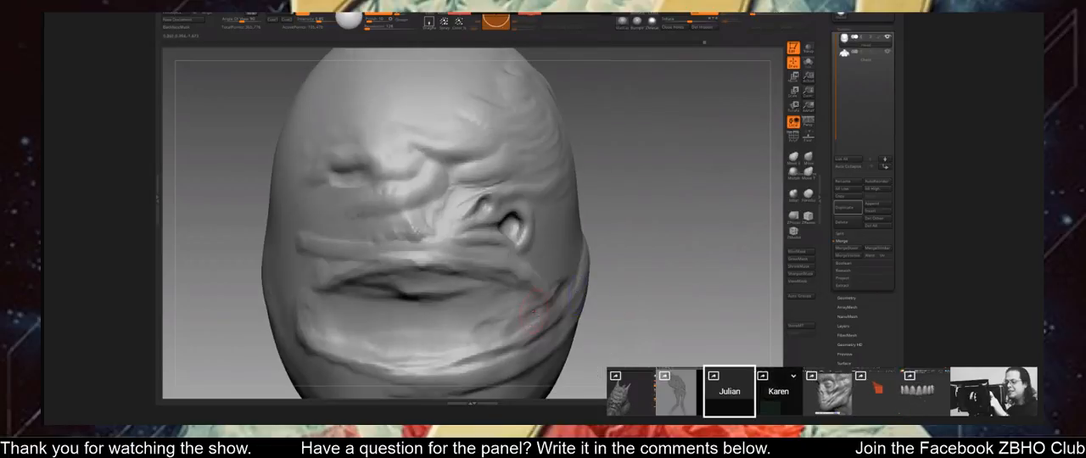
pyautogui.moveTo(538, 314)
pyautogui.mouseDown()
pyautogui.moveTo(492, 293)
pyautogui.moveTo(409, 294)
pyautogui.moveTo(333, 313)
pyautogui.mouseUp()
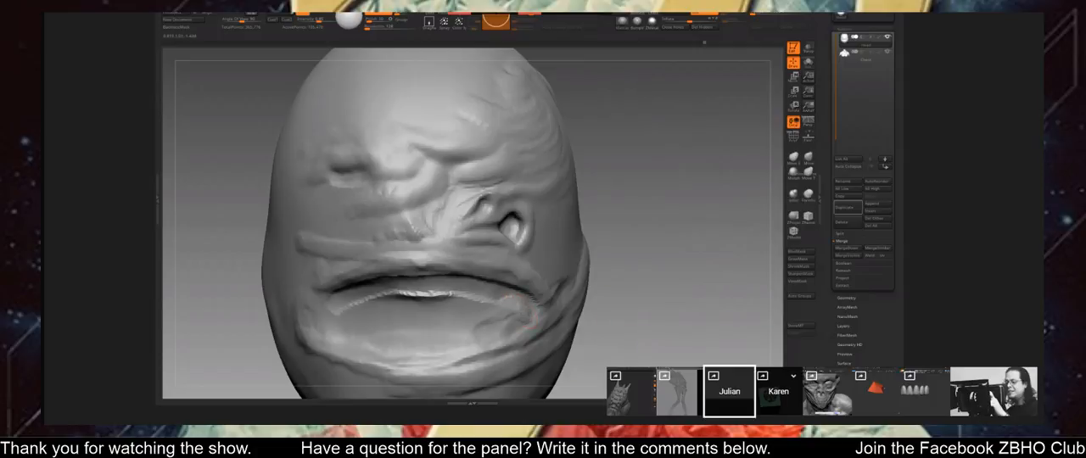
pyautogui.moveTo(519, 316)
pyautogui.mouseDown()
pyautogui.moveTo(467, 314)
pyautogui.moveTo(415, 293)
pyautogui.moveTo(530, 316)
pyautogui.mouseUp()
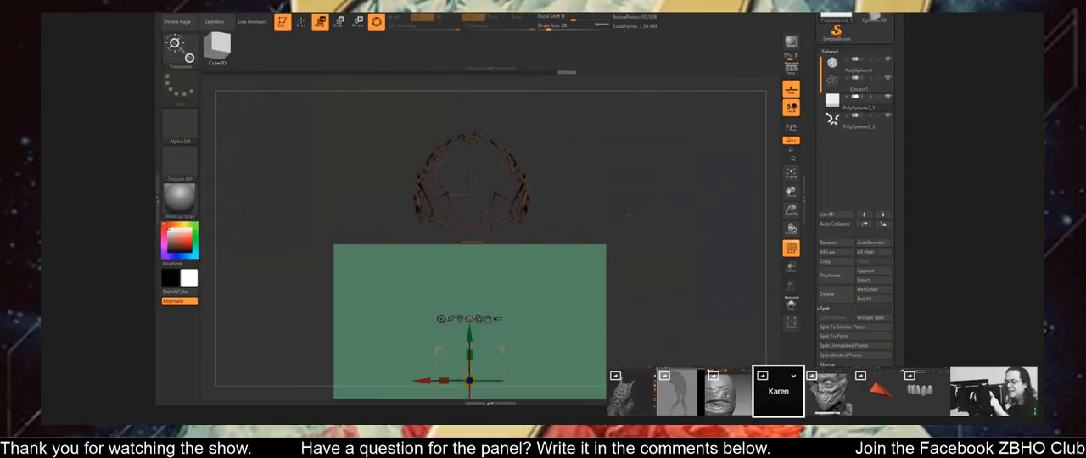
# Move the green block along its axis so that it sits behind the ornate skull shell.
pyautogui.moveTo(628, 216); pyautogui.dragTo(640, 229)
pyautogui.moveTo(475, 286); pyautogui.dragTo(477, 293)
pyautogui.moveTo(652, 222)
pyautogui.keyDown('shift'); pyautogui.mouseDown()
pyautogui.moveTo(645, 200)
pyautogui.moveTo(650, 268)
pyautogui.mouseUp(); pyautogui.keyUp('shift')
pyautogui.moveTo(650, 195)
pyautogui.mouseDown()
pyautogui.moveTo(675, 284)
pyautogui.moveTo(666, 294)
pyautogui.mouseUp()
pyautogui.moveTo(464, 185); pyautogui.dragTo(460, 150)
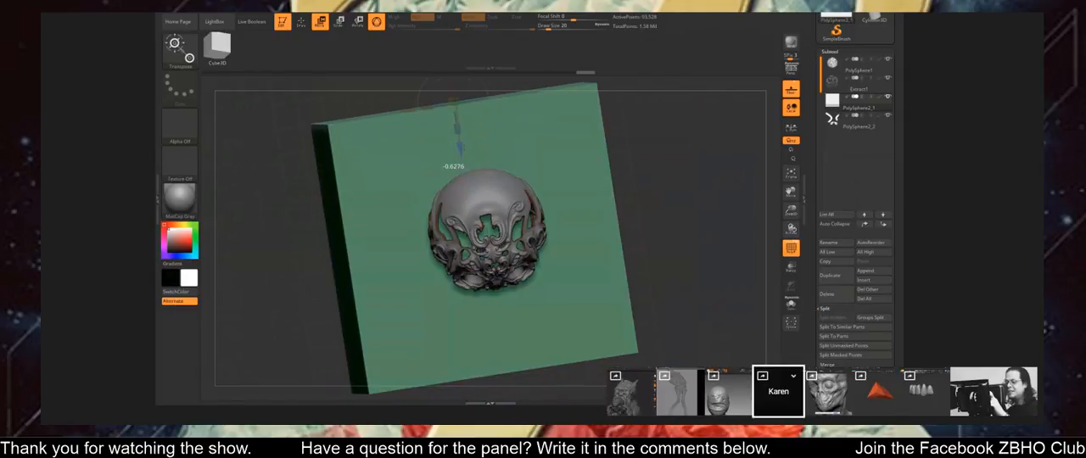
pyautogui.moveTo(407, 110); pyautogui.dragTo(414, 109)
pyautogui.moveTo(653, 178)
pyautogui.mouseDown()
pyautogui.moveTo(669, 143)
pyautogui.moveTo(743, 169)
pyautogui.moveTo(739, 205)
pyautogui.mouseUp()
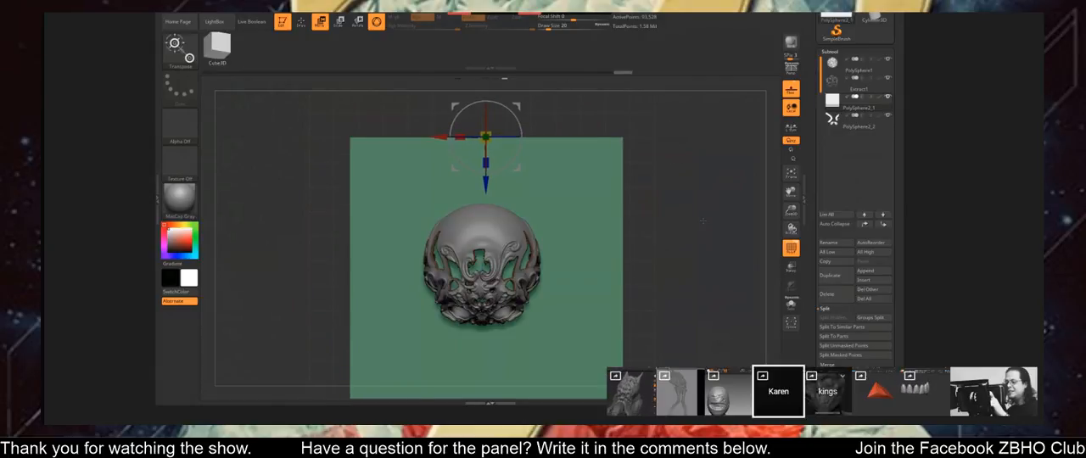
# Browse the brush library folders and load the ornament chain insert brush.
pyautogui.press(',')
pyautogui.press('b')
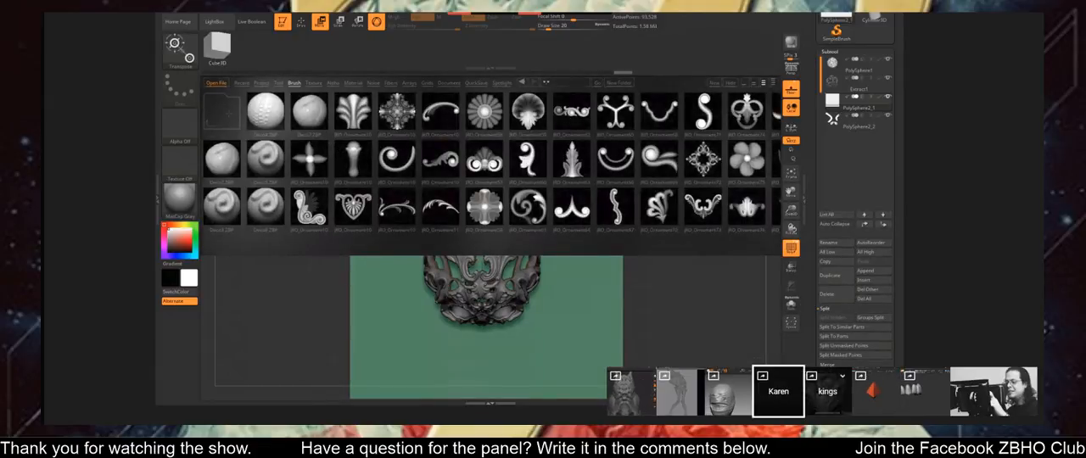
pyautogui.doubleClick(228, 114)
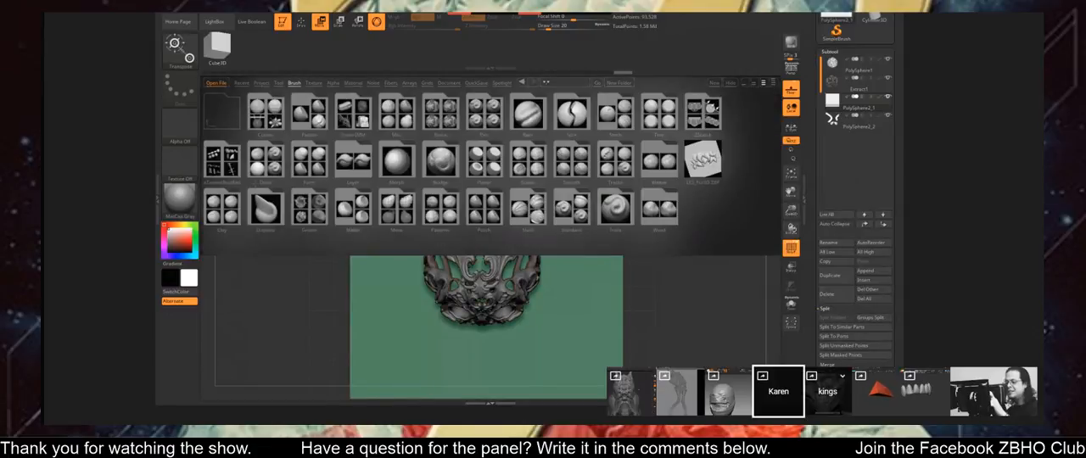
pyautogui.doubleClick(230, 172)
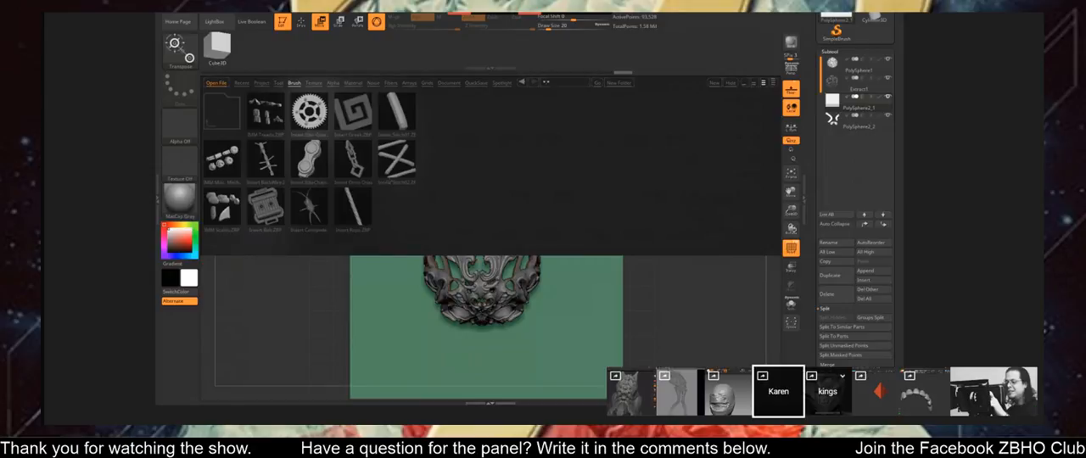
pyautogui.doubleClick(353, 159)
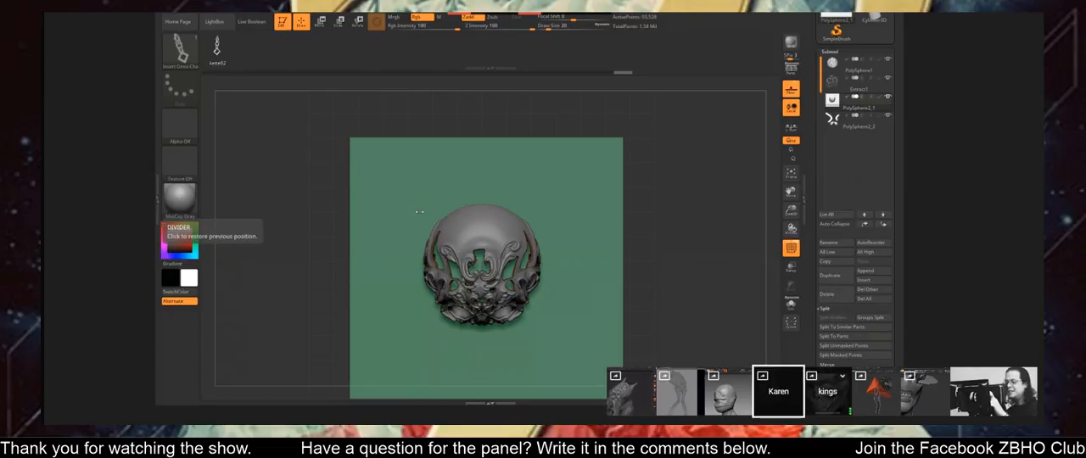
# Try drawing ornament chain curves around the ornate skull shell at different draw sizes, undoing each attempt.
pyautogui.moveTo(418, 211); pyautogui.dragTo(587, 244)
pyautogui.hotkey('ctrl', 'z')
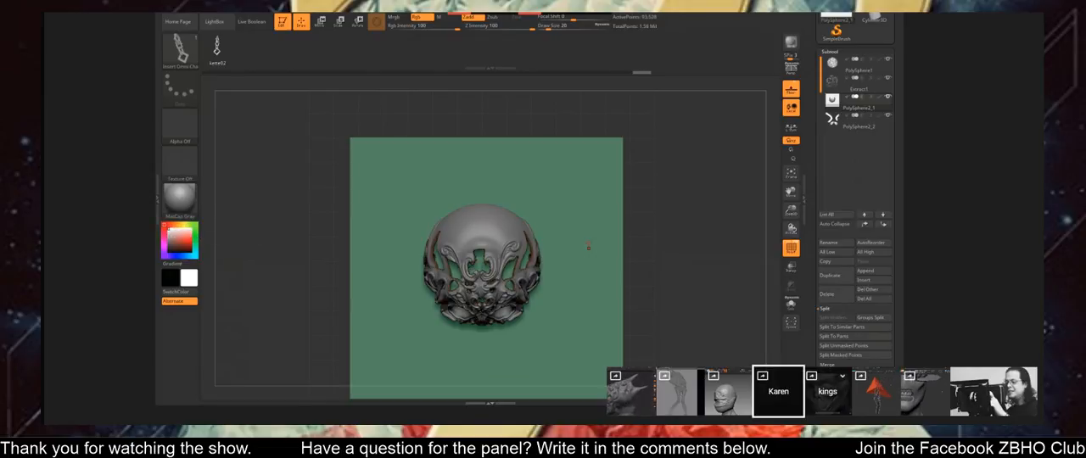
pyautogui.moveTo(409, 240)
pyautogui.mouseDown()
pyautogui.moveTo(449, 150)
pyautogui.moveTo(578, 243)
pyautogui.mouseUp()
pyautogui.moveTo(492, 360); pyautogui.dragTo(495, 374)
pyautogui.hotkey('ctrl', 'z')
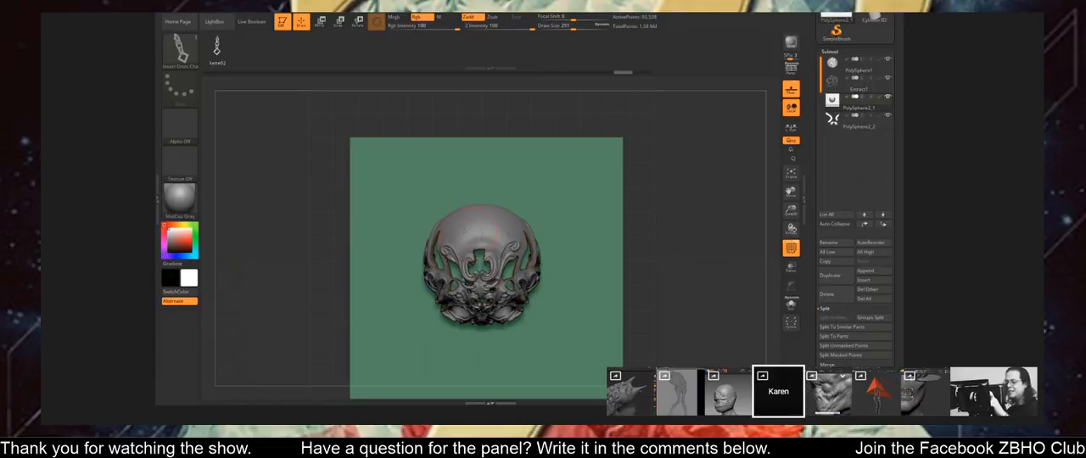
pyautogui.moveTo(402, 222)
pyautogui.mouseDown()
pyautogui.moveTo(572, 184)
pyautogui.moveTo(521, 346)
pyautogui.mouseUp()
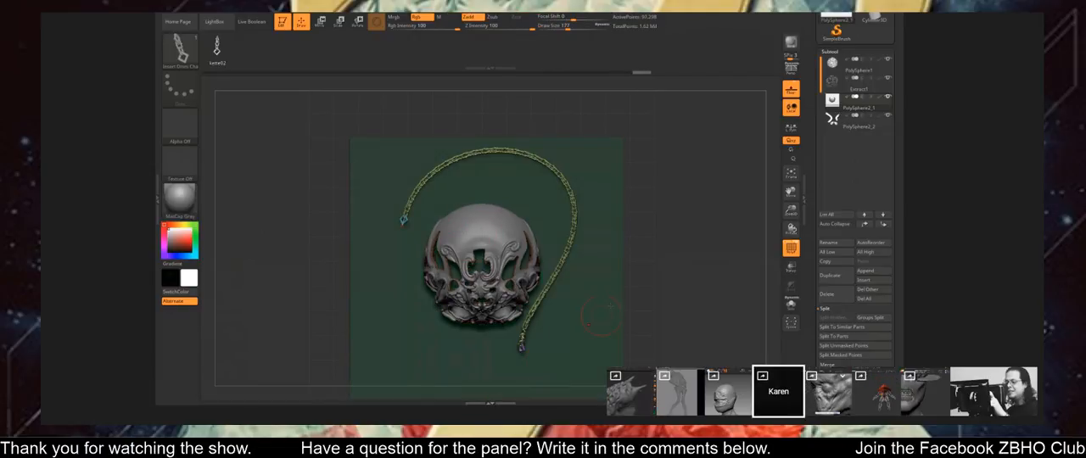
pyautogui.moveTo(682, 257)
pyautogui.mouseDown()
pyautogui.moveTo(684, 201)
pyautogui.moveTo(682, 259)
pyautogui.mouseUp()
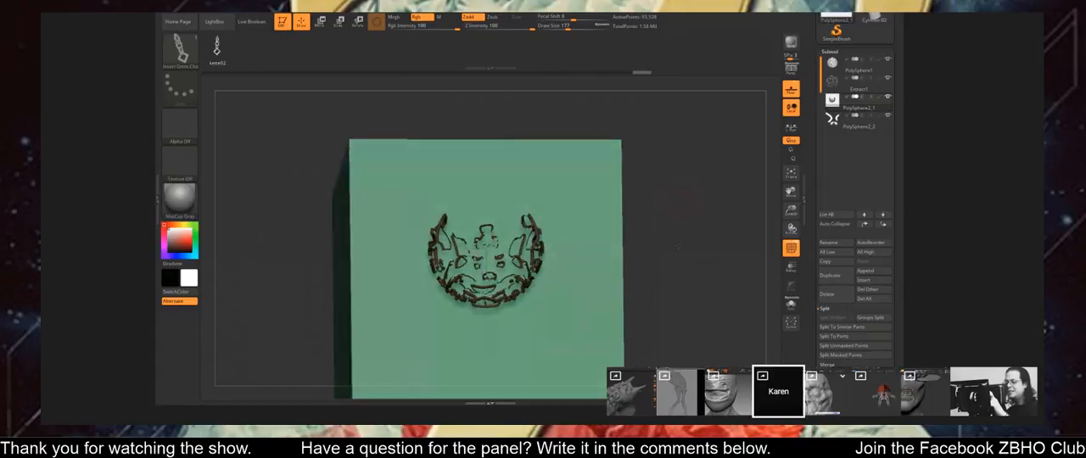
pyautogui.hotkey('ctrl', 'z')
# Try a thicker ornament chain around the skull shell with an increased draw size, and undo it.
pyautogui.press('s')
pyautogui.moveTo(538, 235); pyautogui.dragTo(557, 236)
pyautogui.moveTo(403, 195); pyautogui.dragTo(594, 282)
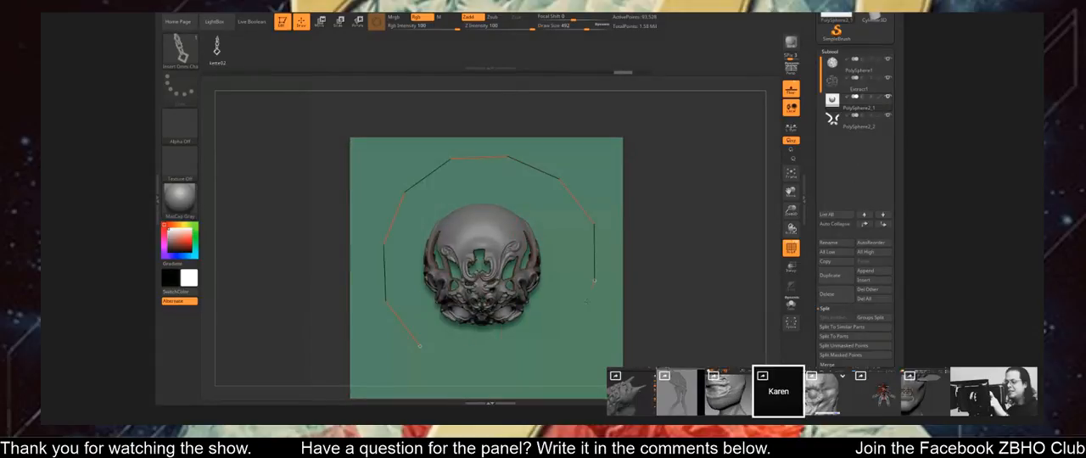
pyautogui.moveTo(419, 346); pyautogui.dragTo(421, 346)
pyautogui.moveTo(670, 246); pyautogui.dragTo(661, 191)
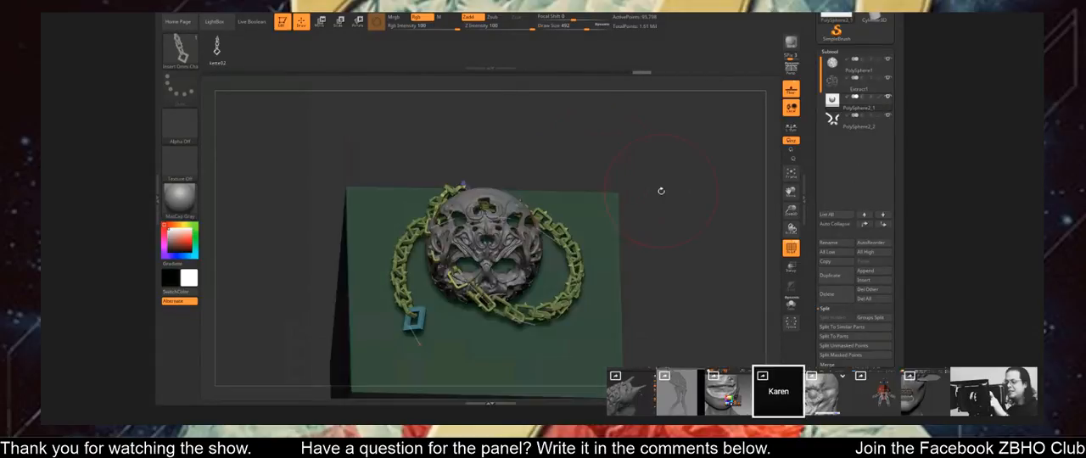
pyautogui.hotkey('ctrl', 'z')
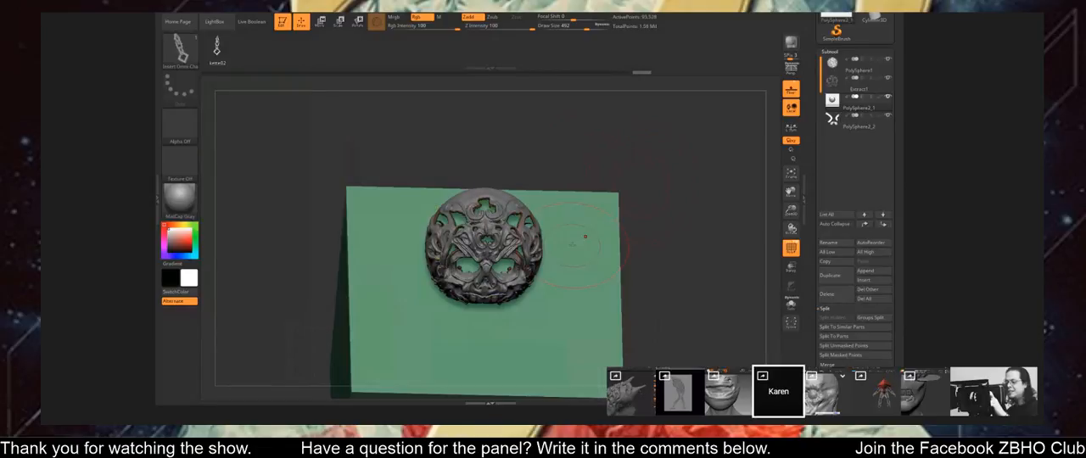
# Reduce the draw size and draw another ornament chain curve on the green block beside the skull shell.
pyautogui.press('s')
pyautogui.moveTo(571, 247); pyautogui.dragTo(564, 246)
pyautogui.moveTo(515, 207); pyautogui.dragTo(516, 332)
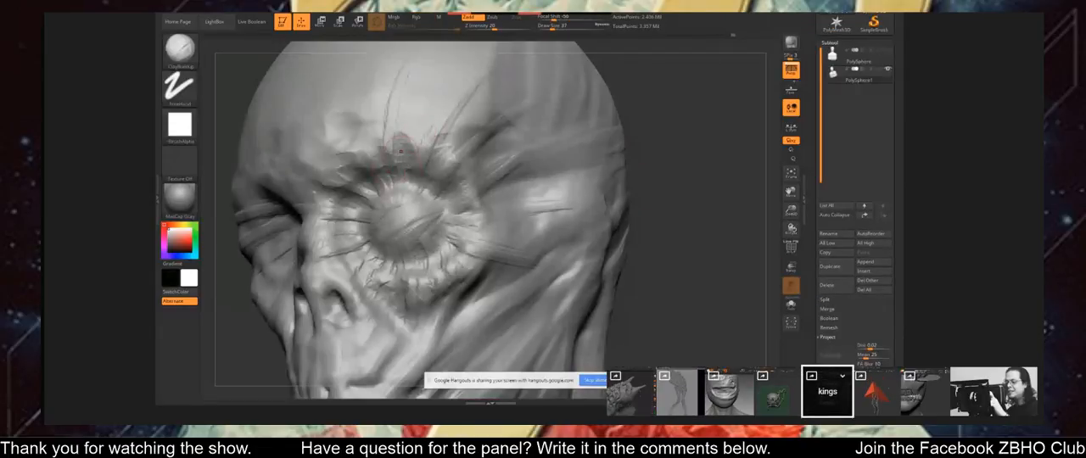
# Add long wrinkle strokes rising from the brow above the bust's eye socket with the clay brush.
pyautogui.moveTo(399, 141); pyautogui.dragTo(414, 63)
pyautogui.moveTo(356, 146); pyautogui.dragTo(369, 62)
pyautogui.press('ctrl')
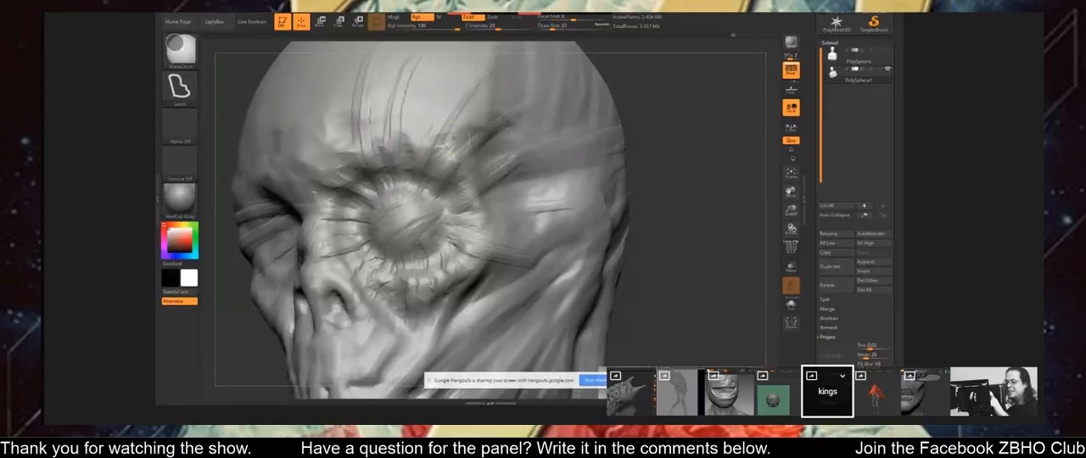
pyautogui.moveTo(453, 138)
pyautogui.keyDown('ctrl'); pyautogui.mouseDown(button='right')
pyautogui.moveTo(449, 191)
pyautogui.moveTo(398, 193)
pyautogui.moveTo(472, 194)
pyautogui.mouseUp(button='right'); pyautogui.keyUp('ctrl')
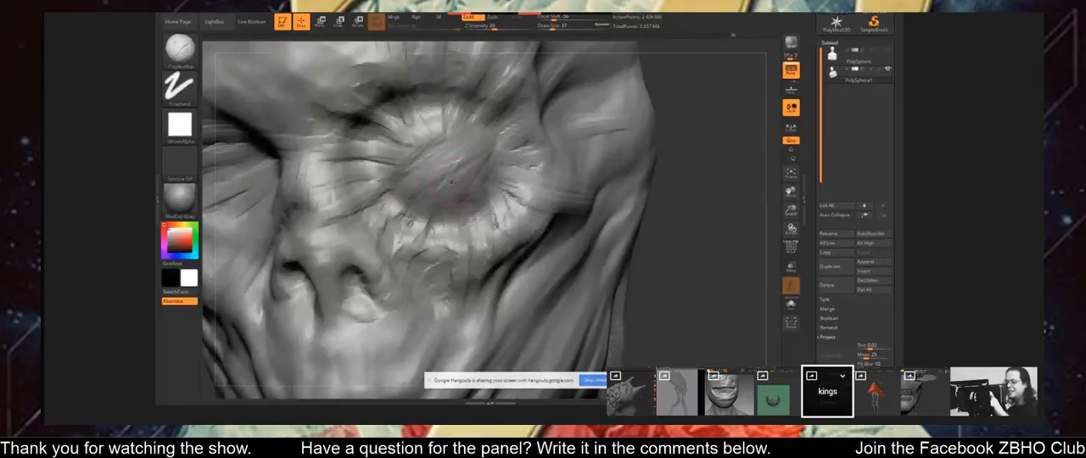
# Carve a jagged crease across the bust's eye socket with the DamStandard brush at a draw size of 13.
pyautogui.press('b')
pyautogui.click(452, 178)
pyautogui.press('s')
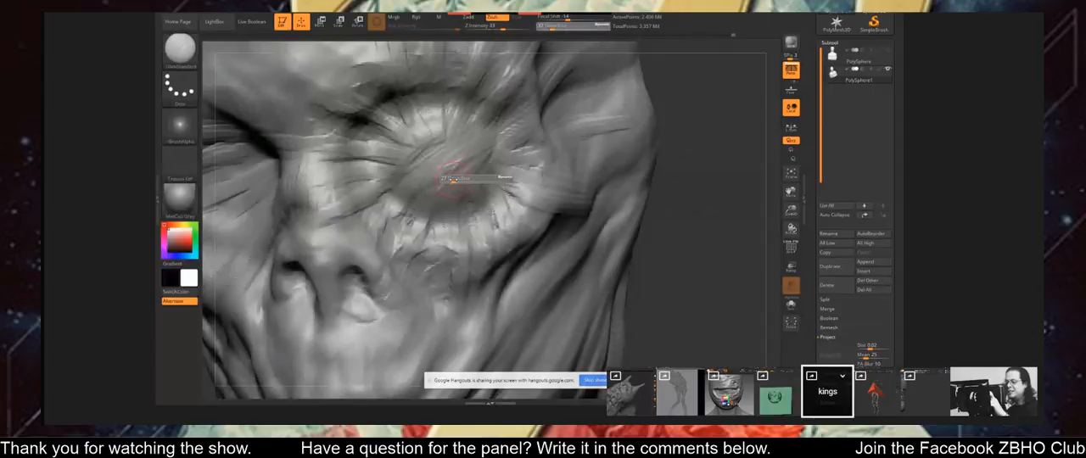
pyautogui.moveTo(453, 178)
pyautogui.mouseDown()
pyautogui.moveTo(468, 151)
pyautogui.moveTo(410, 164)
pyautogui.moveTo(459, 153)
pyautogui.mouseUp()
pyautogui.press('s')
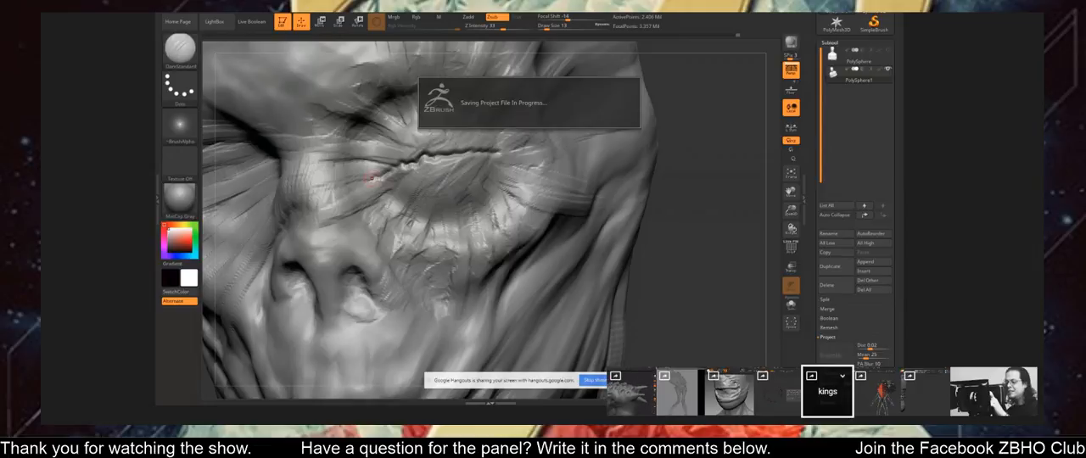
pyautogui.press('shift')
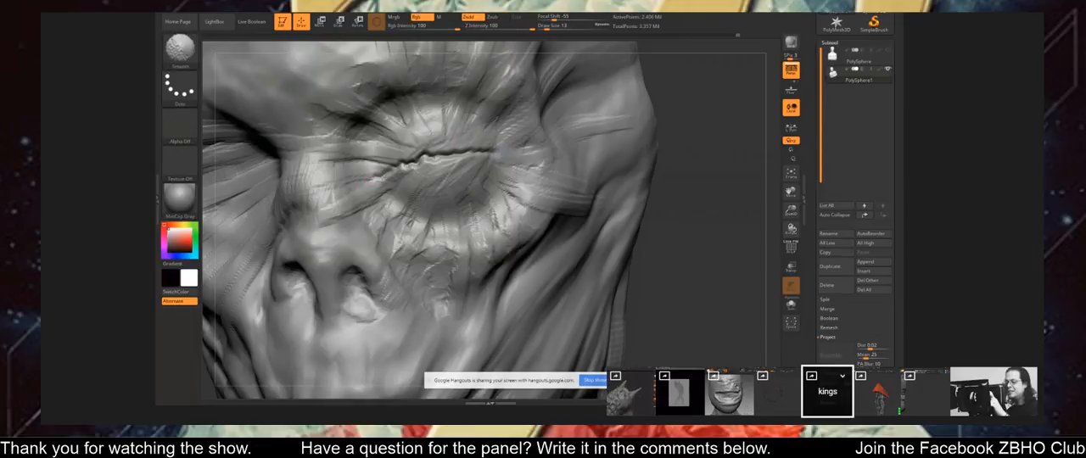
pyautogui.press('f')
pyautogui.moveTo(406, 162)
pyautogui.mouseDown(button='right')
pyautogui.moveTo(444, 143)
pyautogui.moveTo(417, 182)
pyautogui.mouseUp(button='right')
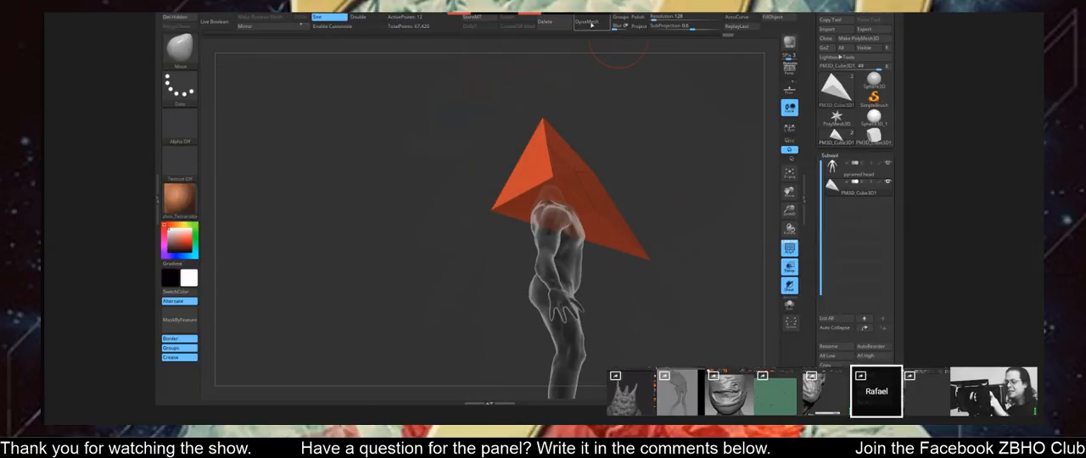
# DynaMesh the pyramid head, set the selection brush's stroke to Curve, and try a selection curve across the pyramid's lower corner.
pyautogui.click(590, 23)
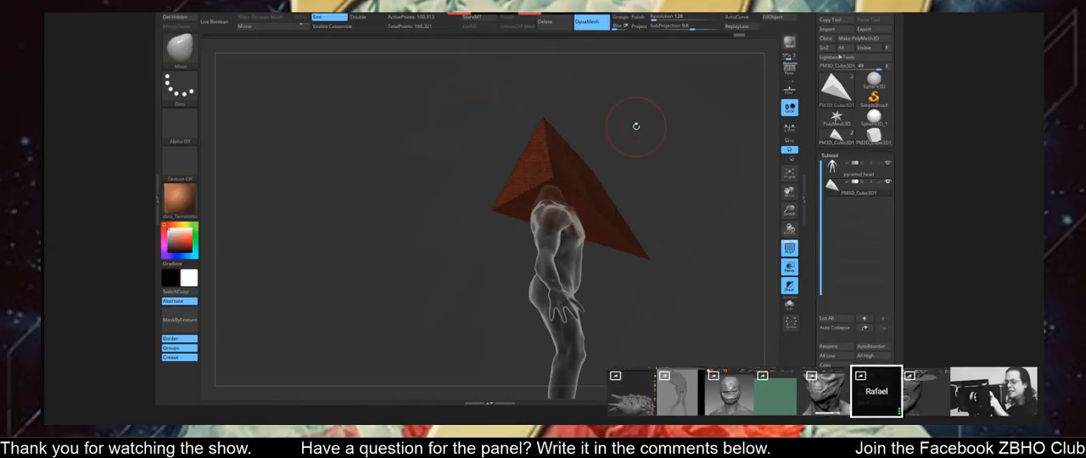
pyautogui.keyDown('ctrl'); pyautogui.keyDown('shift'); pyautogui.click(180, 87); pyautogui.keyUp('shift'); pyautogui.keyUp('ctrl')
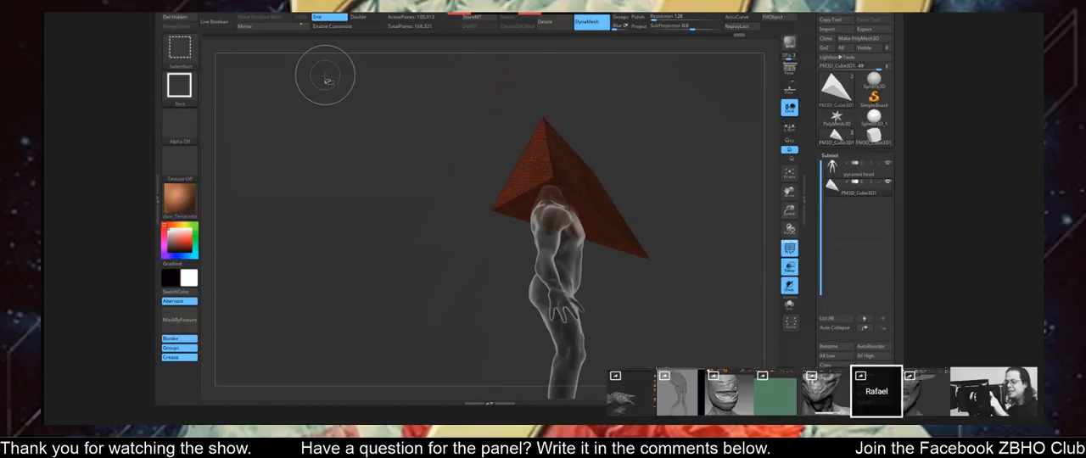
pyautogui.click(179, 85)
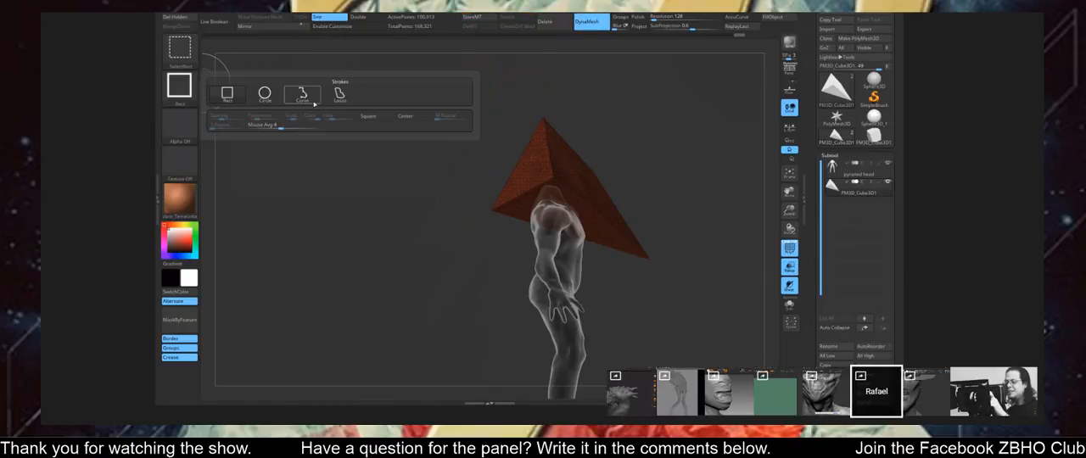
pyautogui.keyDown('ctrl'); pyautogui.keyDown('shift'); pyautogui.click(310, 100); pyautogui.keyUp('shift'); pyautogui.keyUp('ctrl')
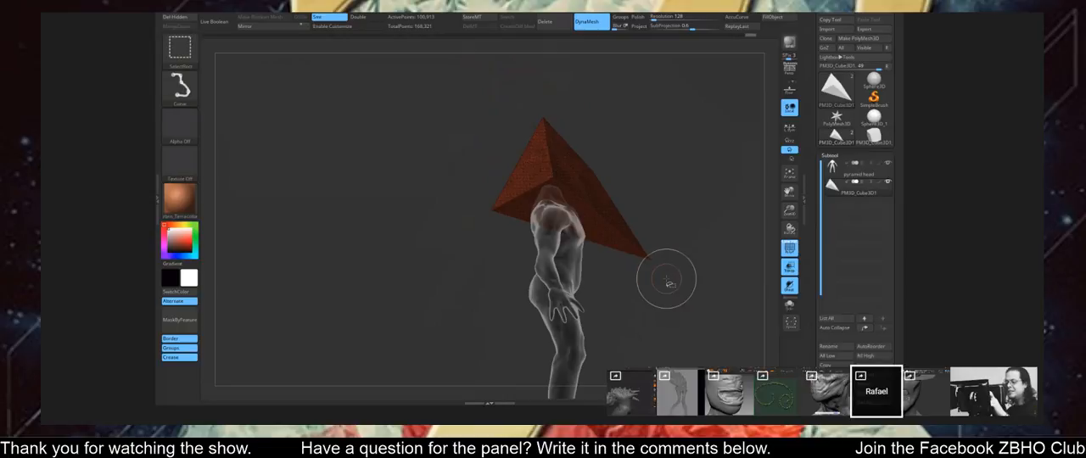
pyautogui.keyDown('ctrl'); pyautogui.keyDown('shift'); pyautogui.moveTo(664, 278); pyautogui.dragTo(441, 266); pyautogui.keyUp('shift'); pyautogui.keyUp('ctrl')
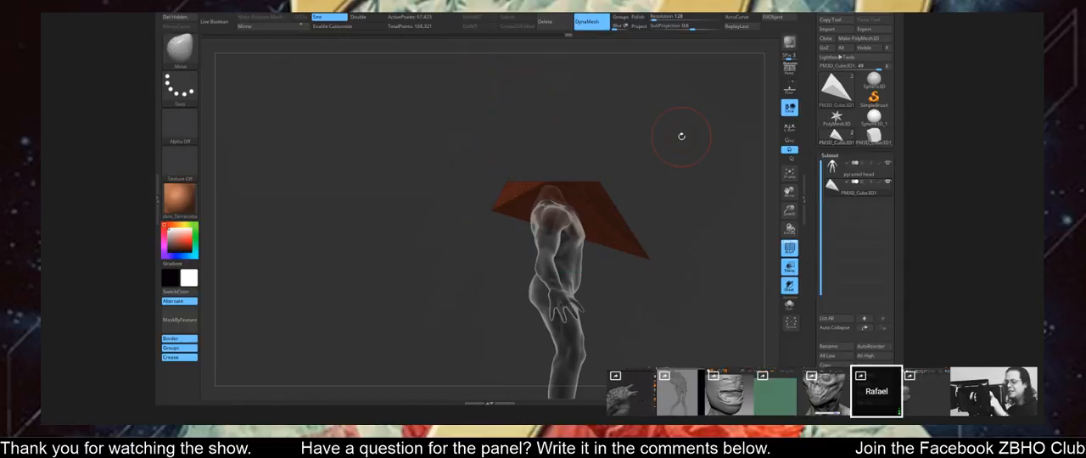
# Try to switch the selection brush's stroke from Curve to Lasso.
pyautogui.click(180, 86)
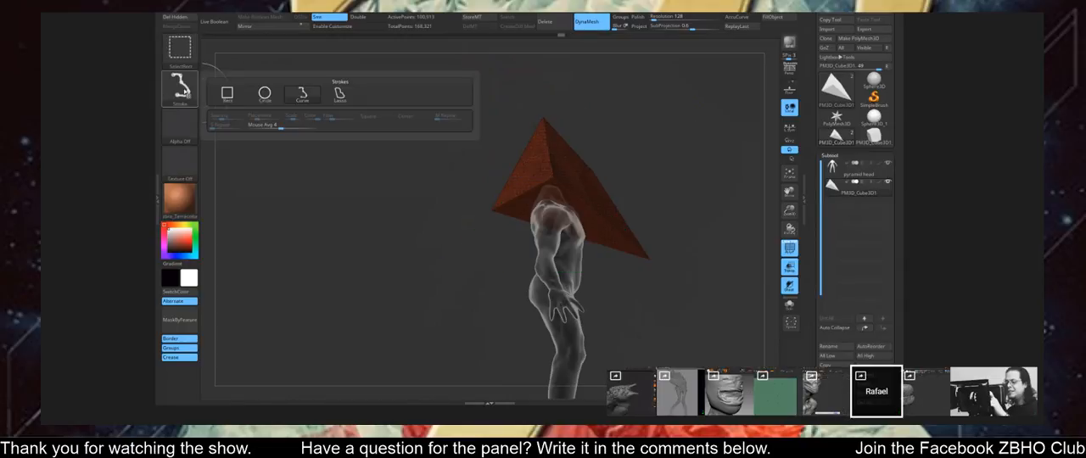
pyautogui.keyDown('ctrl'); pyautogui.keyDown('shift'); pyautogui.click(343, 104); pyautogui.keyUp('shift'); pyautogui.keyUp('ctrl')
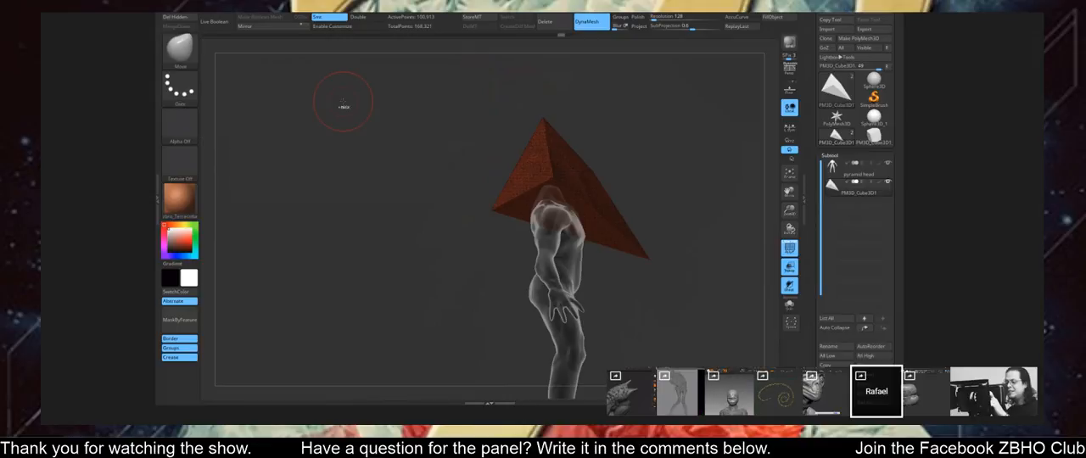
pyautogui.click(180, 87)
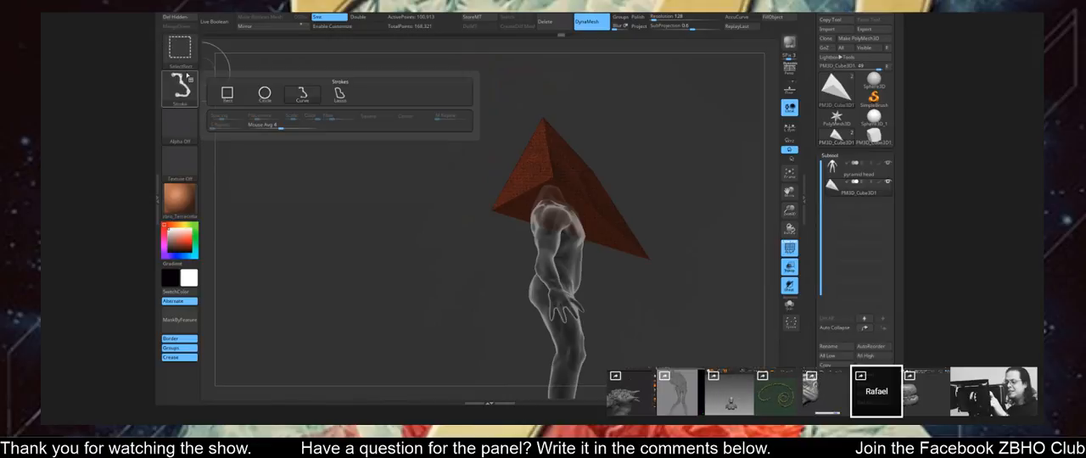
pyautogui.click(188, 73)
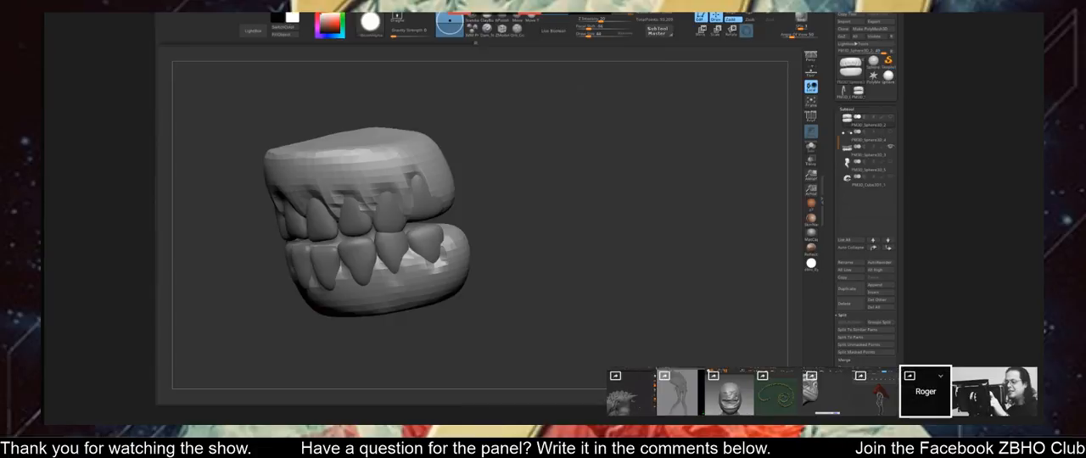
# Refine the gum surfaces around the upper and lower teeth of the denture model.
pyautogui.moveTo(509, 326)
pyautogui.mouseDown()
pyautogui.moveTo(577, 331)
pyautogui.moveTo(543, 326)
pyautogui.mouseUp()
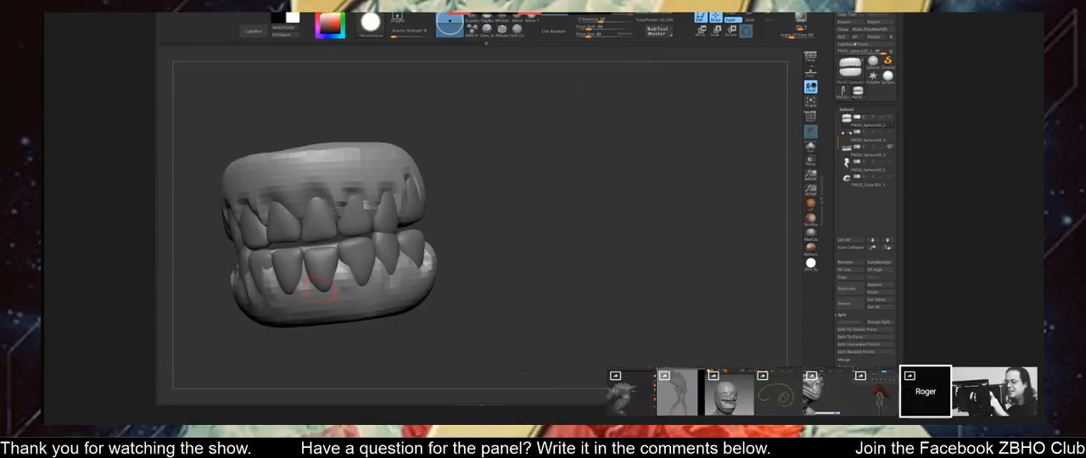
pyautogui.moveTo(453, 203)
pyautogui.mouseDown()
pyautogui.moveTo(556, 197)
pyautogui.moveTo(242, 265)
pyautogui.mouseUp()
pyautogui.moveTo(416, 204); pyautogui.dragTo(543, 192)
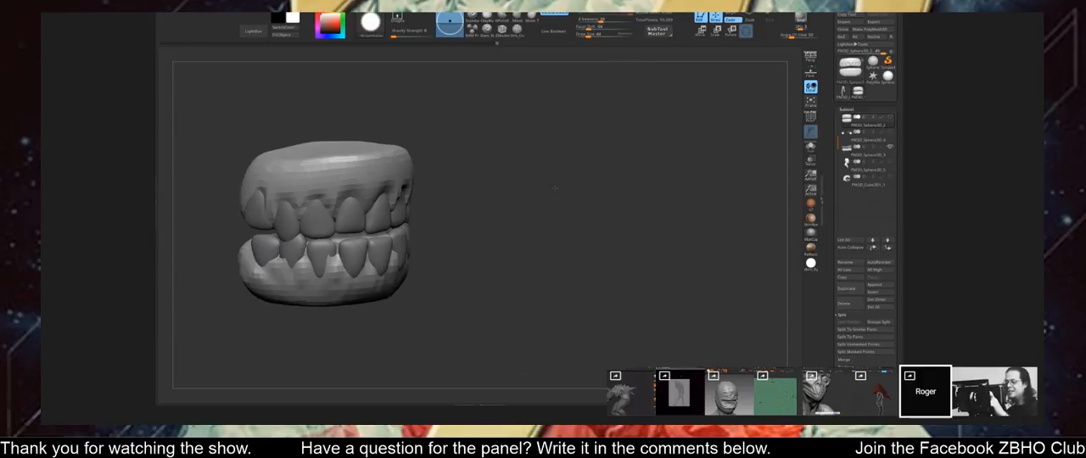
pyautogui.moveTo(332, 266); pyautogui.dragTo(332, 248)
pyautogui.moveTo(483, 176)
pyautogui.mouseDown()
pyautogui.moveTo(543, 190)
pyautogui.moveTo(526, 131)
pyautogui.moveTo(534, 153)
pyautogui.moveTo(584, 134)
pyautogui.moveTo(600, 153)
pyautogui.moveTo(599, 127)
pyautogui.mouseUp()
# Browse the teeth model's geometry settings, including the EdgeLoop and Dynamic Subdiv options.
pyautogui.click(854, 109)
pyautogui.moveTo(857, 96)
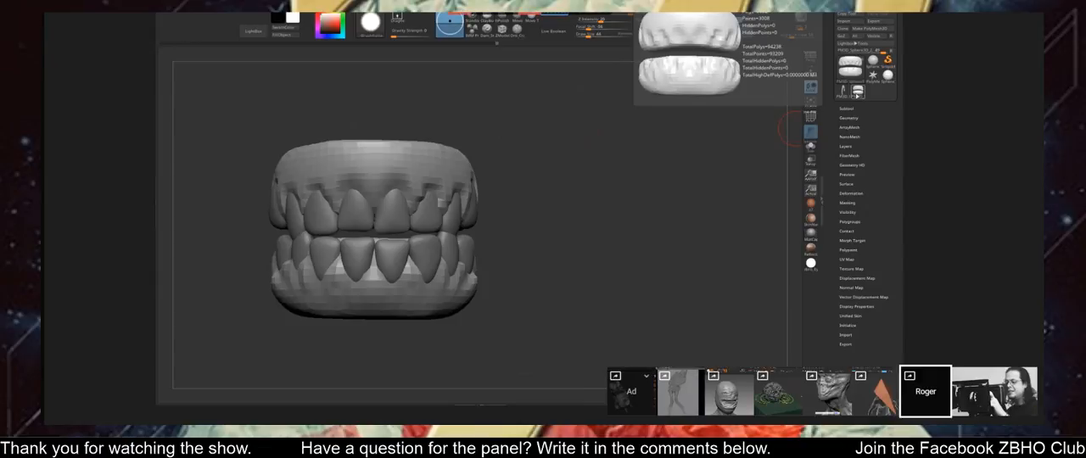
pyautogui.click(848, 118)
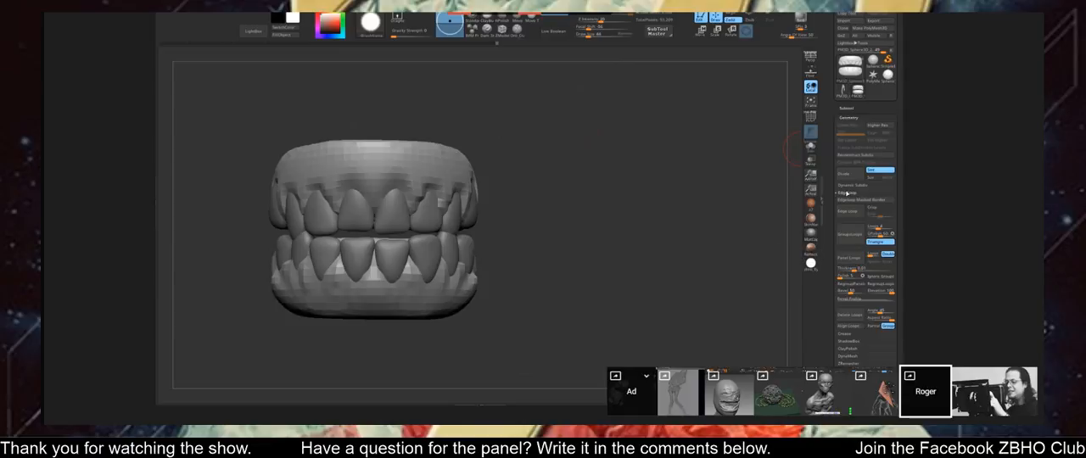
pyautogui.click(850, 192)
pyautogui.click(845, 186)
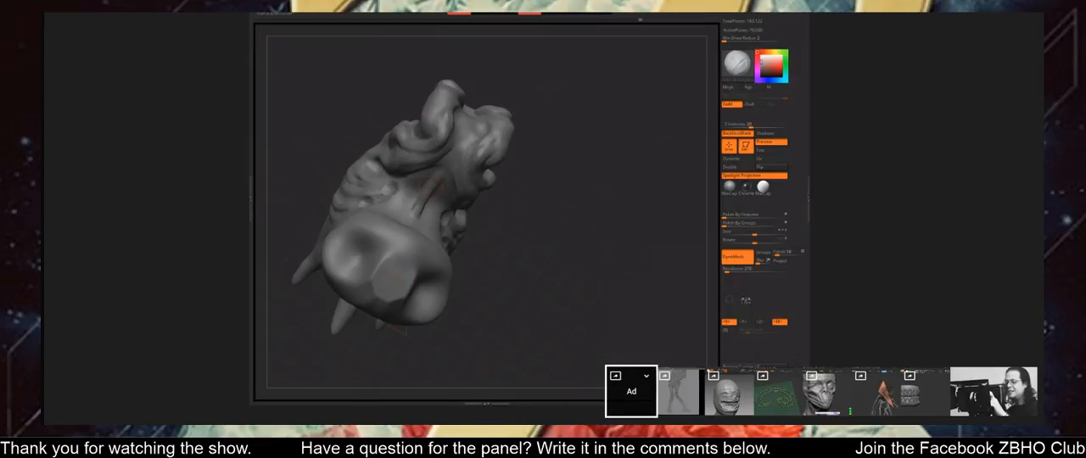
# Build up tendon-like ridges along the throat on the underside of the spiked creature's head.
pyautogui.moveTo(493, 224)
pyautogui.mouseDown()
pyautogui.moveTo(528, 222)
pyautogui.moveTo(436, 189)
pyautogui.mouseUp()
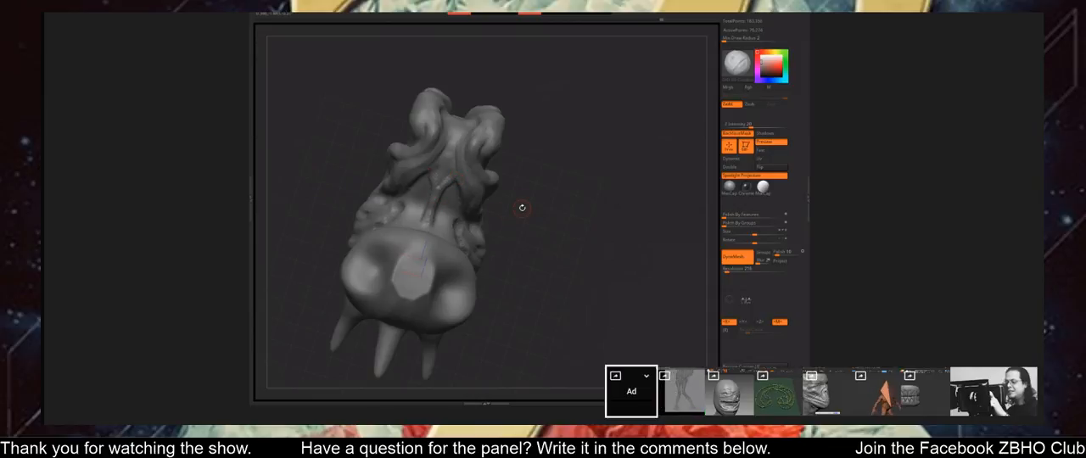
pyautogui.moveTo(531, 214)
pyautogui.mouseDown()
pyautogui.moveTo(495, 194)
pyautogui.moveTo(535, 226)
pyautogui.mouseUp()
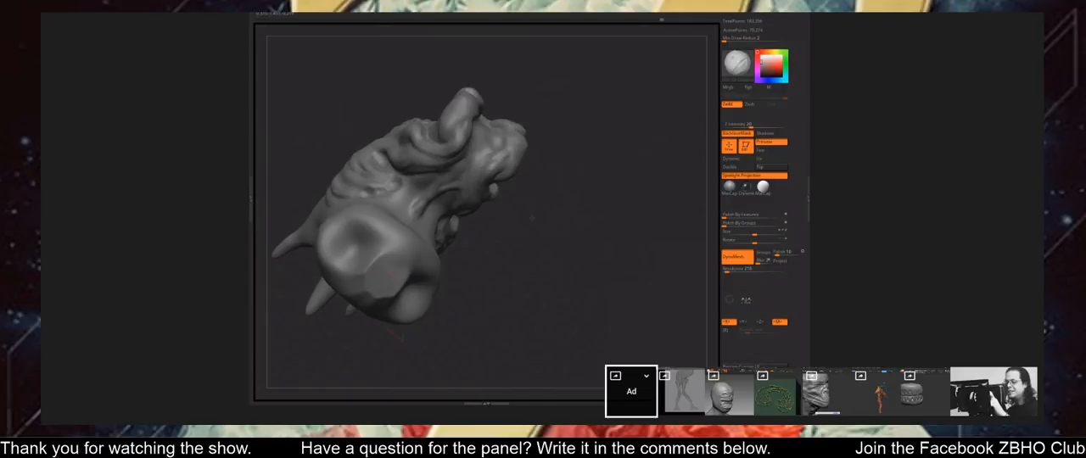
pyautogui.moveTo(532, 219)
pyautogui.mouseDown()
pyautogui.moveTo(452, 200)
pyautogui.moveTo(465, 206)
pyautogui.moveTo(454, 190)
pyautogui.mouseUp()
pyautogui.moveTo(546, 174); pyautogui.dragTo(507, 205)
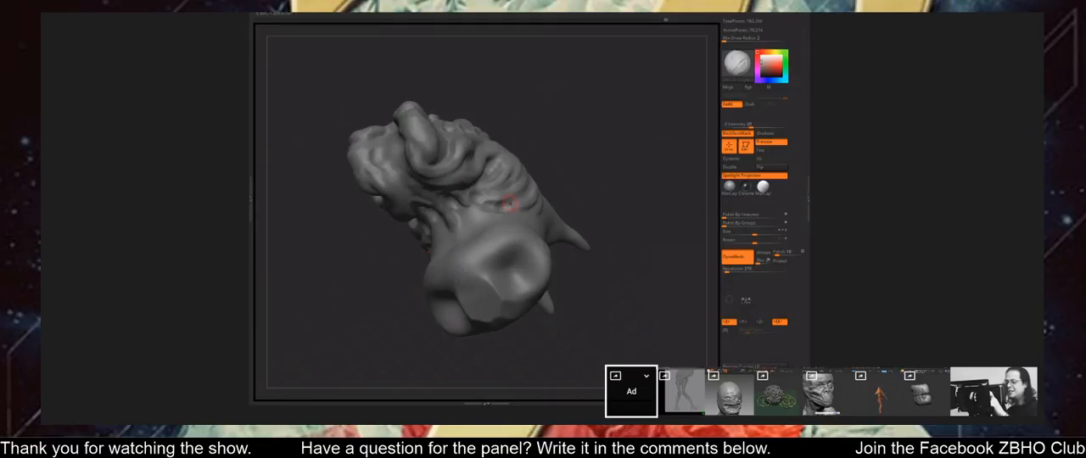
# Sculpt branching folds on the side of the creature's neck just below the jaw.
pyautogui.moveTo(586, 179)
pyautogui.mouseDown()
pyautogui.moveTo(461, 198)
pyautogui.moveTo(599, 254)
pyautogui.moveTo(509, 213)
pyautogui.moveTo(502, 222)
pyautogui.mouseUp()
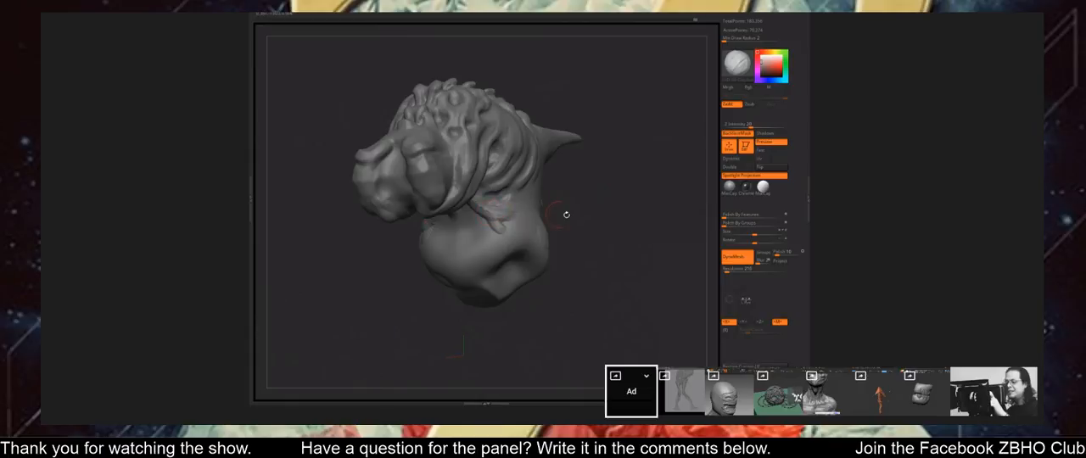
pyautogui.moveTo(565, 215); pyautogui.dragTo(654, 239)
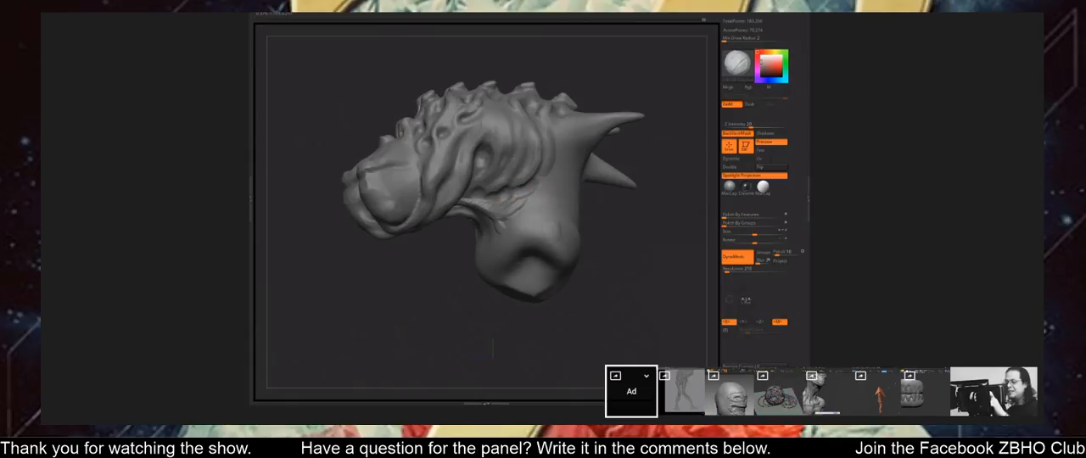
pyautogui.moveTo(534, 190); pyautogui.dragTo(561, 166)
pyautogui.moveTo(596, 238)
pyautogui.mouseDown()
pyautogui.moveTo(623, 241)
pyautogui.moveTo(604, 223)
pyautogui.moveTo(657, 243)
pyautogui.moveTo(623, 240)
pyautogui.mouseUp()
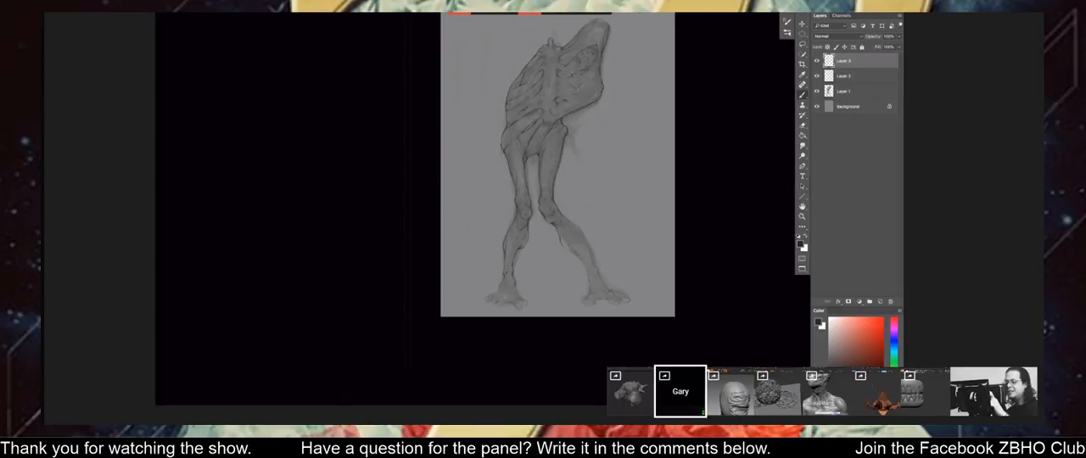
# In the Photoshop sketch, refine the toes and ankle on the foot of the figure's outstretched leg.
pyautogui.hotkey('ctrl', '+')
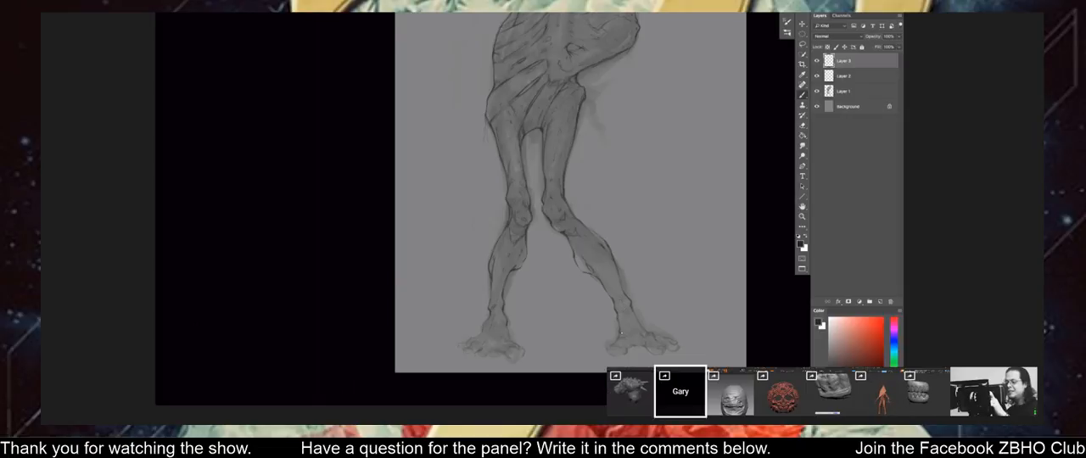
pyautogui.hotkey('ctrl', '-')
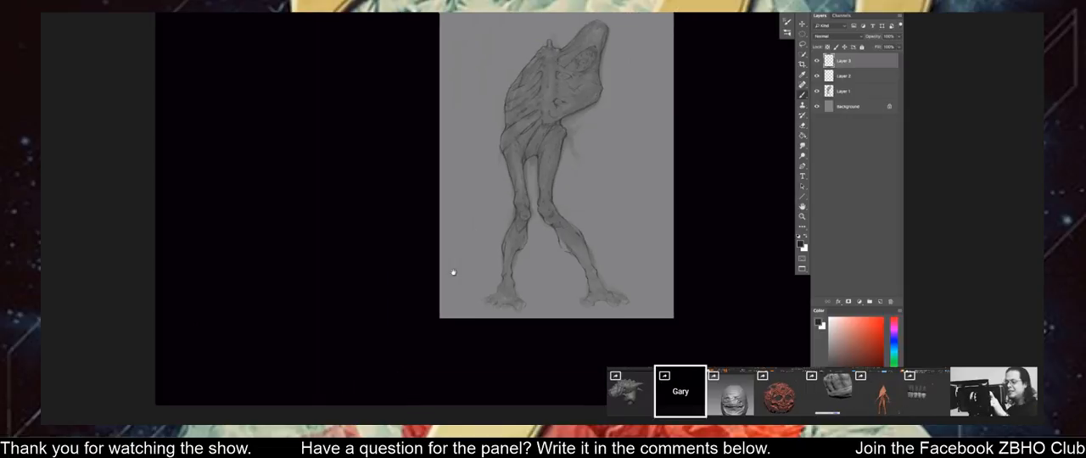
pyautogui.moveTo(453, 272); pyautogui.dragTo(471, 291)
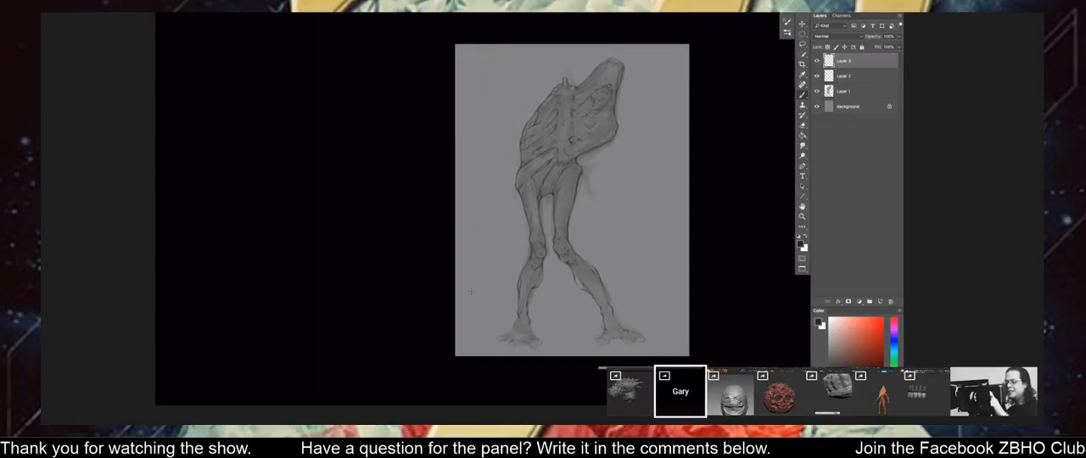
pyautogui.hotkey('ctrl', '+')
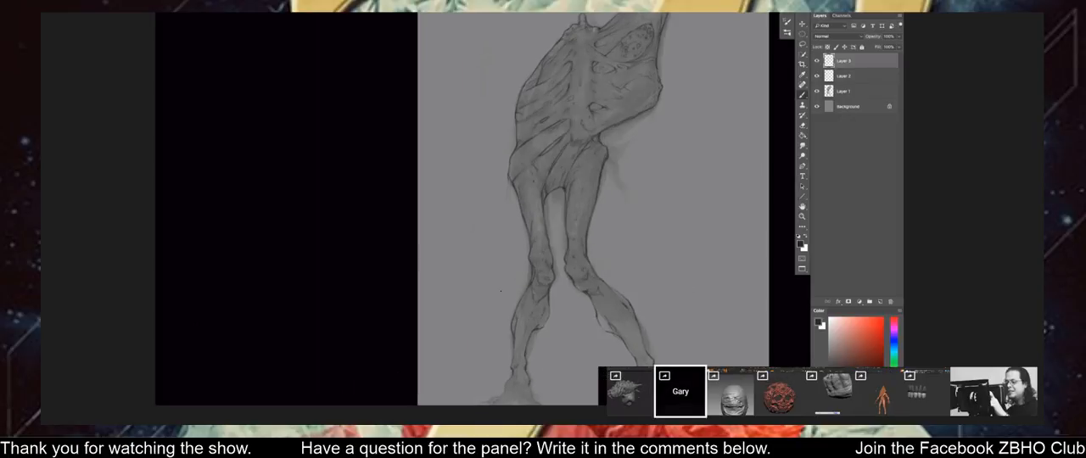
pyautogui.moveTo(529, 384); pyautogui.dragTo(496, 292)
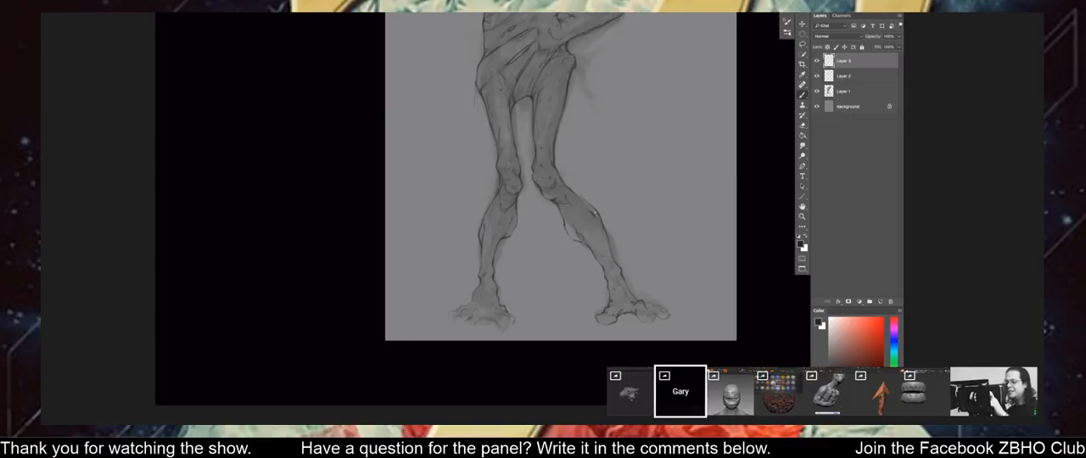
# Flip the figure sketch horizontally to check its legs and feet.
pyautogui.hotkey('ctrl', '-')
pyautogui.hotkey('ctrl', '-')
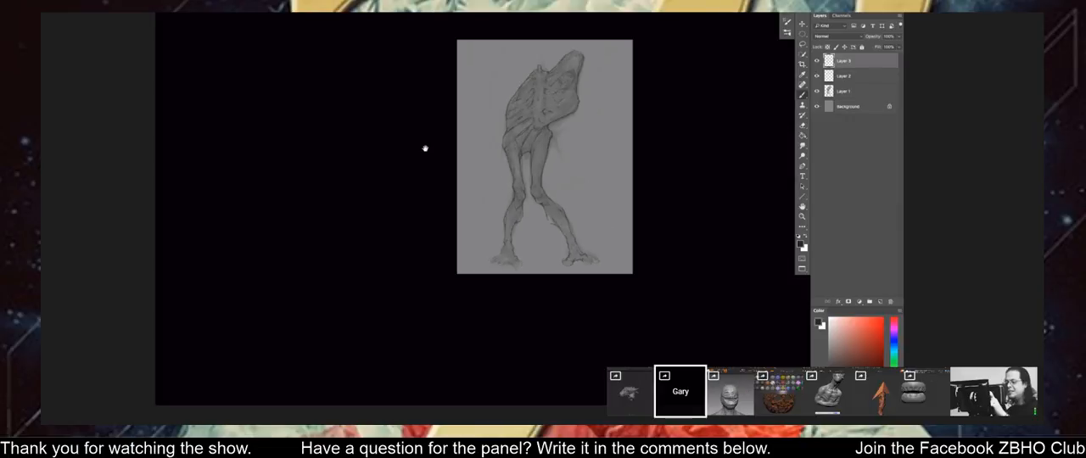
pyautogui.moveTo(424, 150); pyautogui.dragTo(426, 167)
pyautogui.hotkey('shift', 'h')
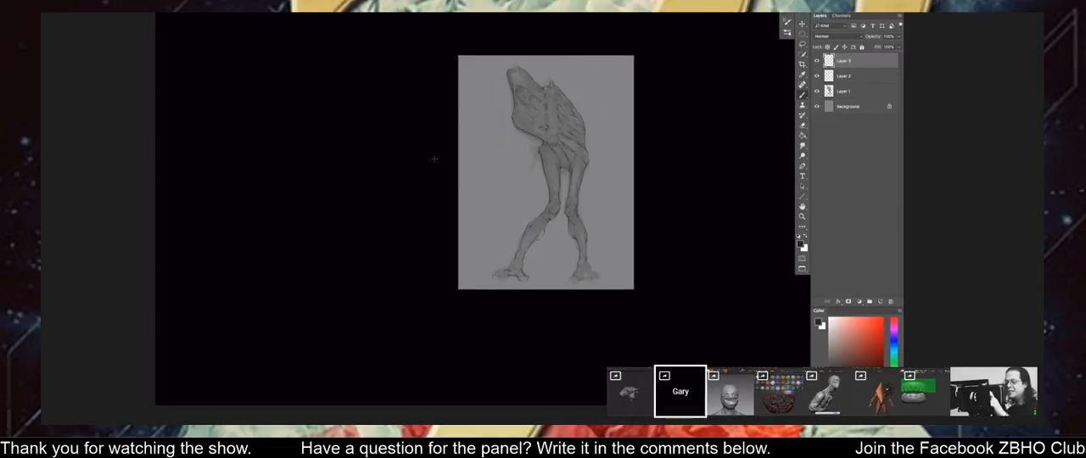
pyautogui.hotkey('ctrl', '+')
pyautogui.hotkey('ctrl', '+')
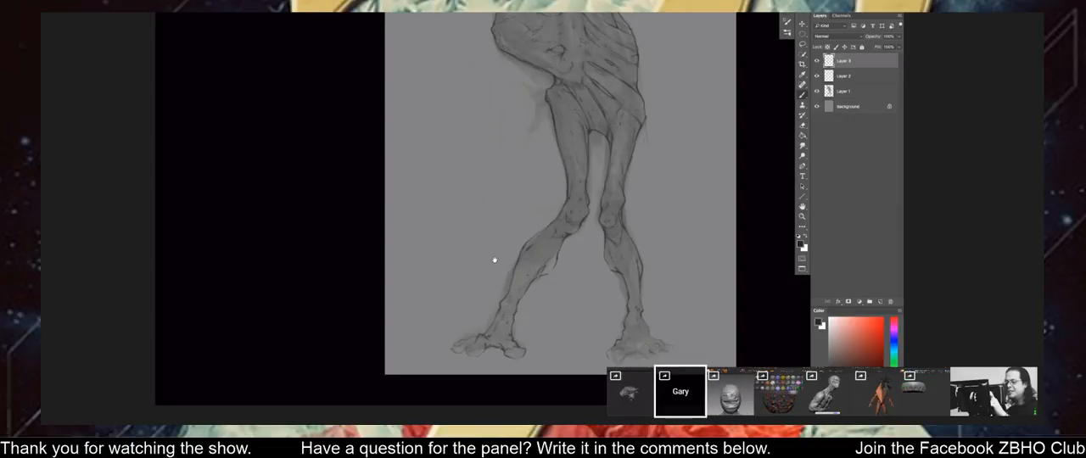
pyautogui.moveTo(494, 259); pyautogui.dragTo(477, 194)
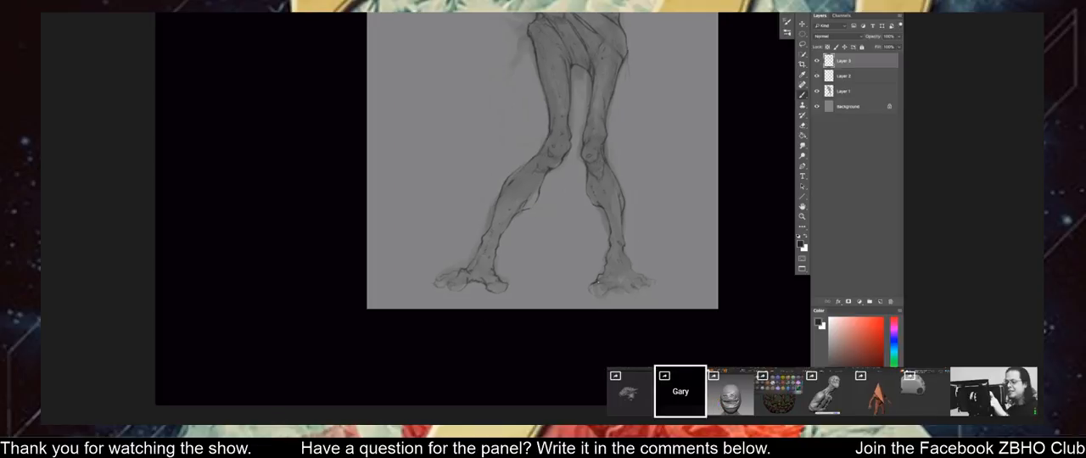
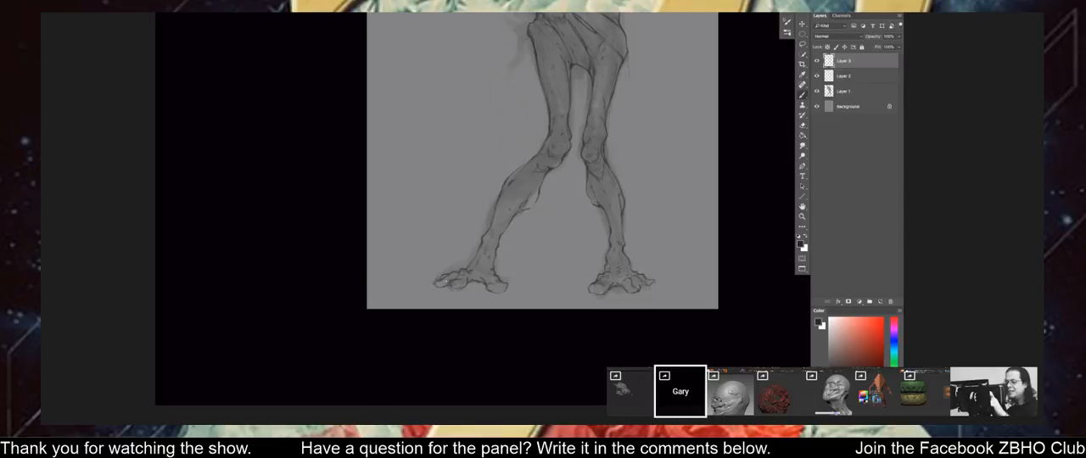
pyautogui.hotkey('ctrl', '-')
pyautogui.hotkey('ctrl', '-')
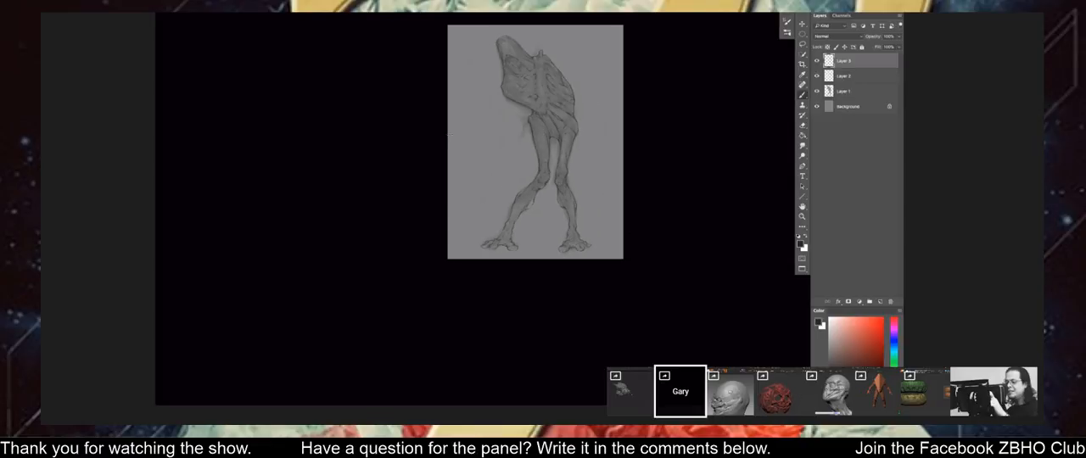
pyautogui.moveTo(443, 166); pyautogui.dragTo(436, 207)
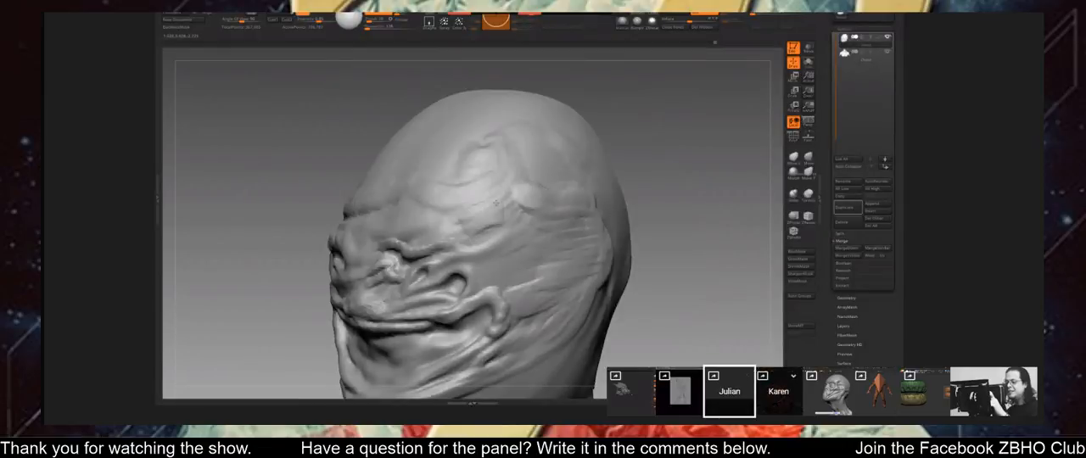
pyautogui.moveTo(496, 203)
pyautogui.mouseDown()
pyautogui.moveTo(515, 203)
pyautogui.moveTo(510, 186)
pyautogui.mouseUp()
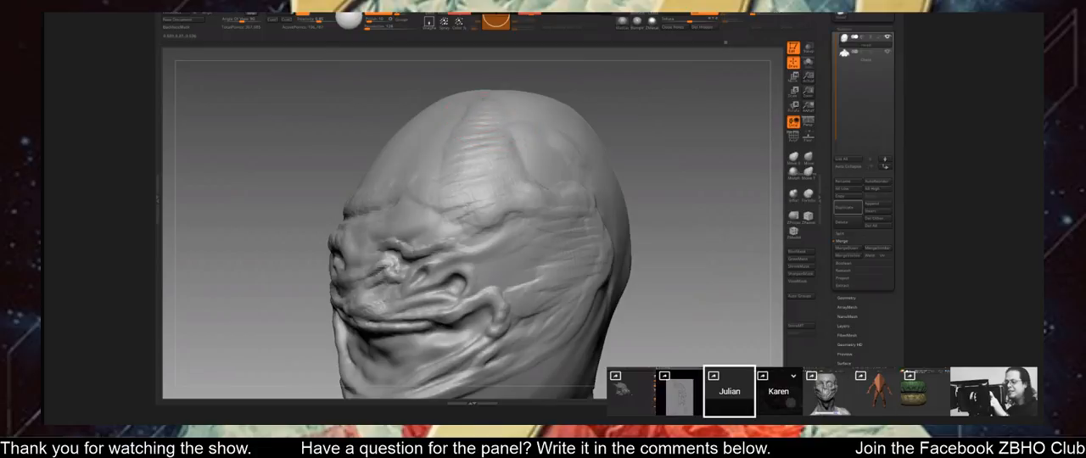
# In ZBrush, sculpt rows of curved wrinkle folds across the forehead and up toward the crown of the bald bust.
pyautogui.press('f')
pyautogui.moveTo(637, 264)
pyautogui.keyDown('alt'); pyautogui.mouseDown()
pyautogui.moveTo(707, 321)
pyautogui.moveTo(711, 354)
pyautogui.moveTo(719, 280)
pyautogui.moveTo(747, 315)
pyautogui.moveTo(711, 316)
pyautogui.mouseUp(); pyautogui.keyUp('alt')
pyautogui.moveTo(721, 255); pyautogui.dragTo(606, 244)
pyautogui.moveTo(642, 217)
pyautogui.mouseDown()
pyautogui.moveTo(575, 222)
pyautogui.moveTo(604, 174)
pyautogui.moveTo(577, 189)
pyautogui.moveTo(570, 177)
pyautogui.mouseUp()
pyautogui.moveTo(599, 155)
pyautogui.mouseDown()
pyautogui.moveTo(572, 163)
pyautogui.moveTo(576, 153)
pyautogui.mouseUp()
pyautogui.moveTo(612, 118)
pyautogui.mouseDown()
pyautogui.moveTo(735, 165)
pyautogui.moveTo(717, 176)
pyautogui.moveTo(711, 223)
pyautogui.mouseUp()
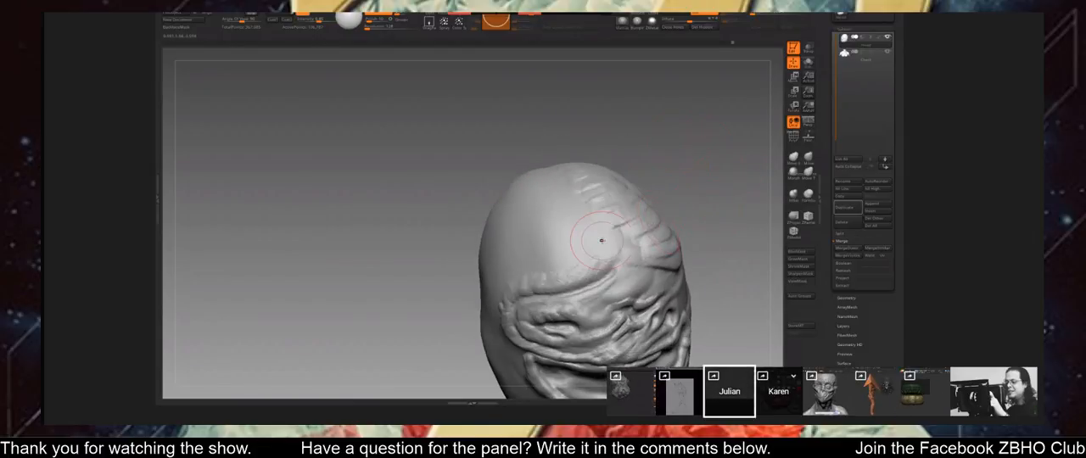
pyautogui.moveTo(615, 227)
pyautogui.mouseDown()
pyautogui.moveTo(562, 252)
pyautogui.moveTo(560, 270)
pyautogui.mouseUp()
pyautogui.moveTo(583, 239); pyautogui.dragTo(521, 269)
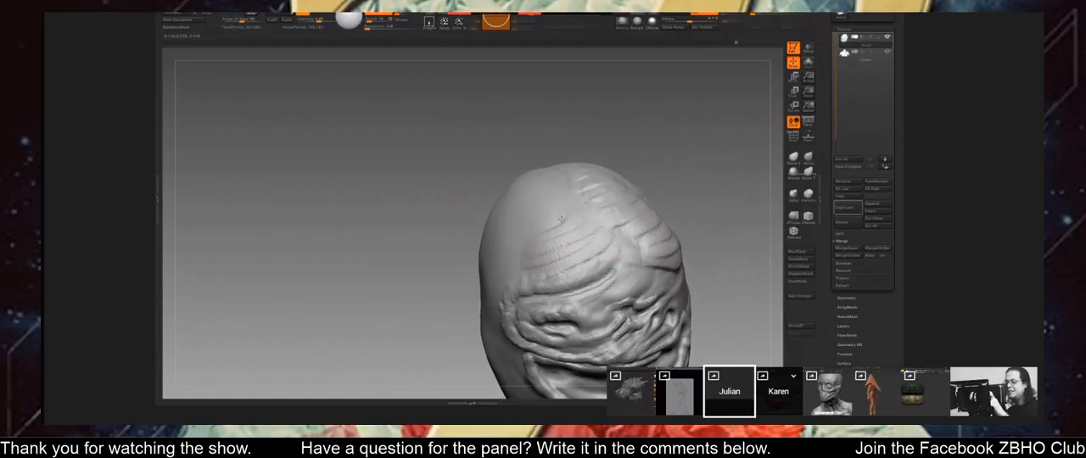
pyautogui.moveTo(566, 219)
pyautogui.mouseDown()
pyautogui.moveTo(524, 243)
pyautogui.moveTo(519, 231)
pyautogui.mouseUp()
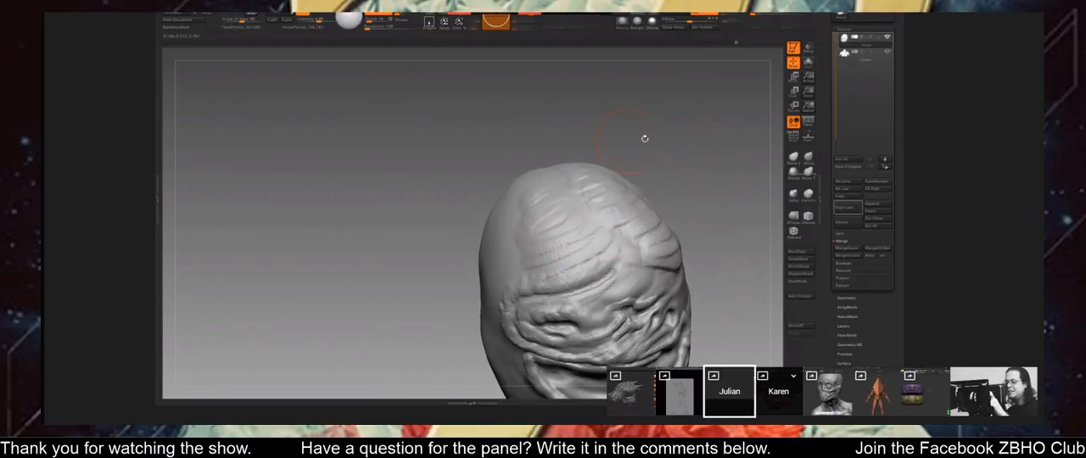
pyautogui.moveTo(645, 138)
pyautogui.mouseDown()
pyautogui.moveTo(551, 131)
pyautogui.moveTo(543, 102)
pyautogui.moveTo(543, 136)
pyautogui.mouseUp()
pyautogui.press('space')
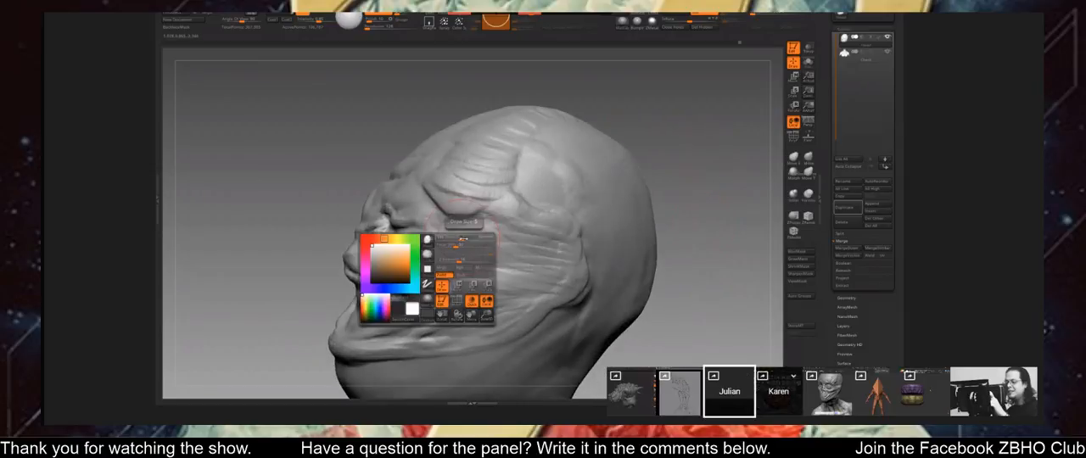
pyautogui.moveTo(683, 243)
pyautogui.mouseDown()
pyautogui.moveTo(709, 270)
pyautogui.moveTo(694, 262)
pyautogui.mouseUp()
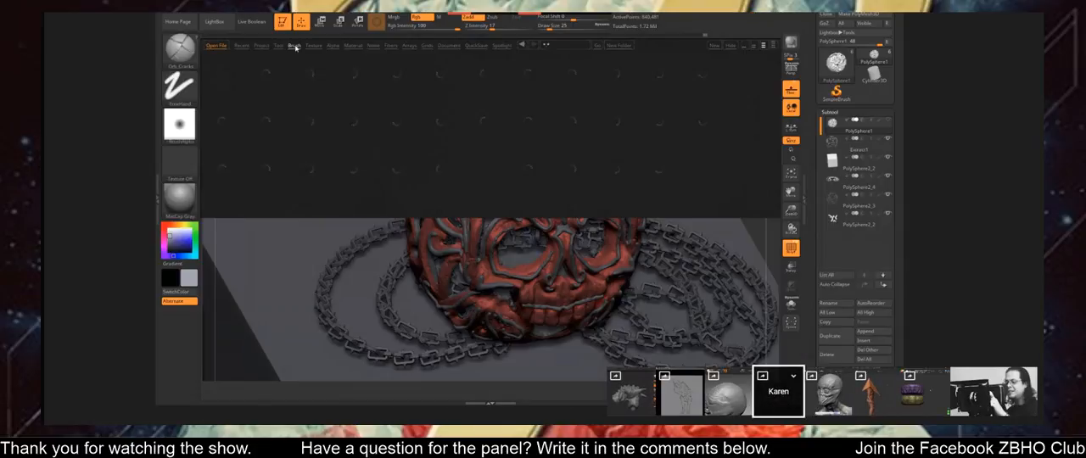
# Browse the LightBox brush folders for a brush to use on the ornate skull model.
pyautogui.click(294, 46)
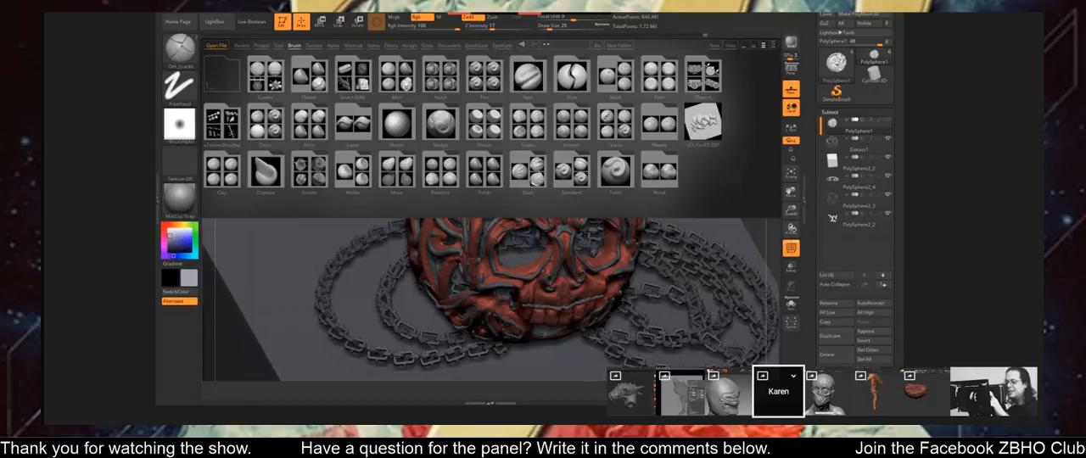
pyautogui.click(454, 86)
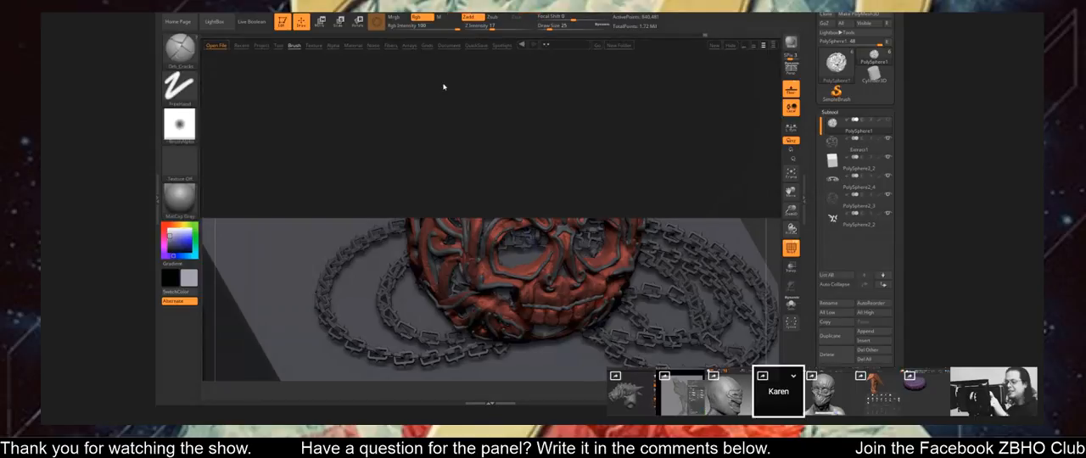
pyautogui.click(293, 46)
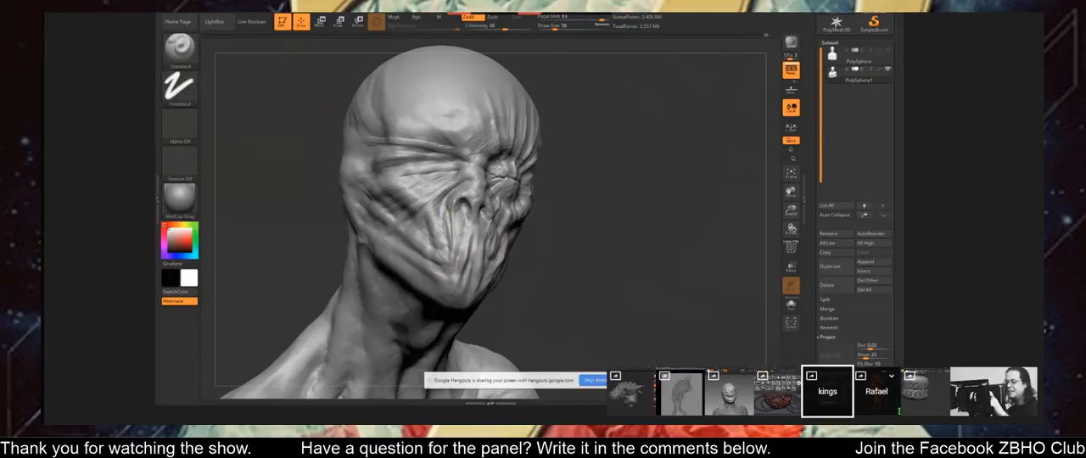
# Deepen the stretched skin folds running from the covered mouth across the cheek of the wrinkled bust.
pyautogui.moveTo(594, 254); pyautogui.dragTo(480, 232)
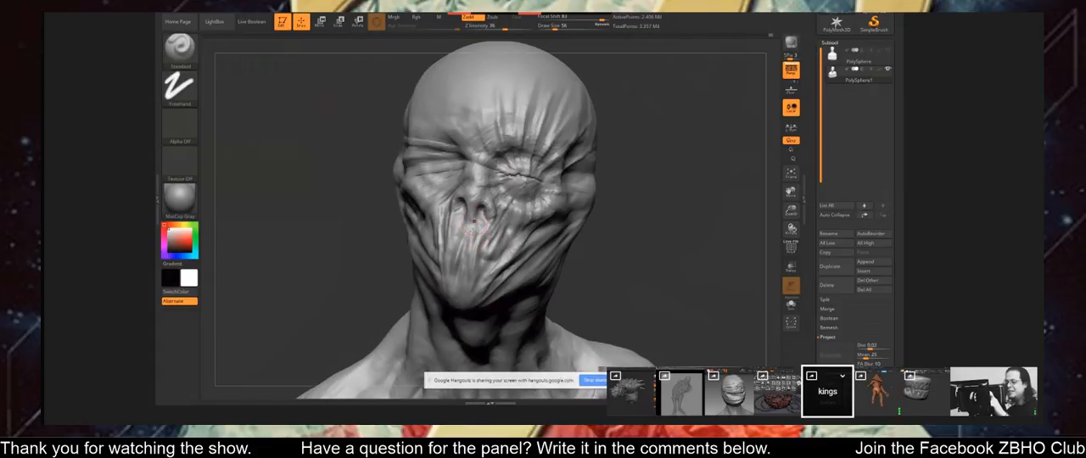
pyautogui.moveTo(624, 246); pyautogui.dragTo(545, 224)
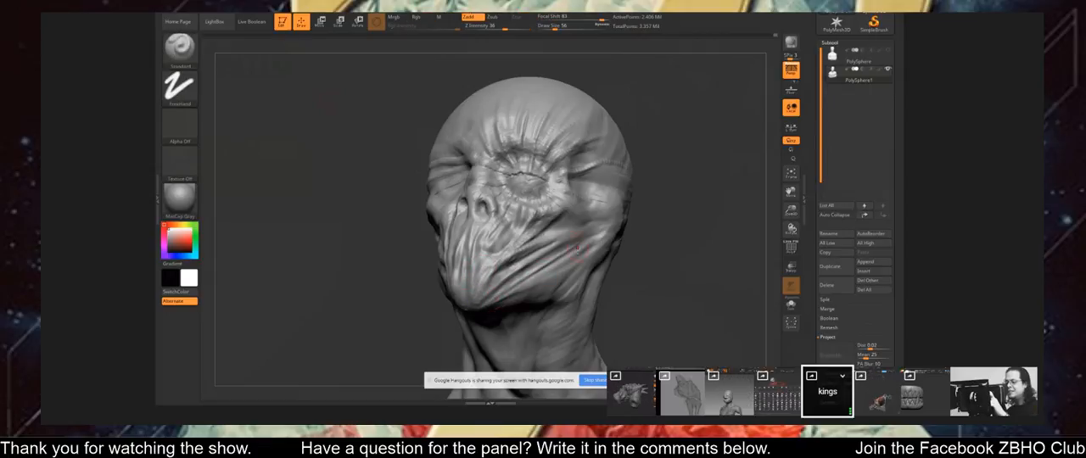
pyautogui.moveTo(577, 247); pyautogui.dragTo(499, 301)
pyautogui.keyDown('shift'); pyautogui.moveTo(563, 181); pyautogui.dragTo(561, 198); pyautogui.keyUp('shift')
# Reduce the brush size and refine the fine wrinkles around the puckered, closed eye of the bust.
pyautogui.moveTo(670, 213); pyautogui.dragTo(696, 263)
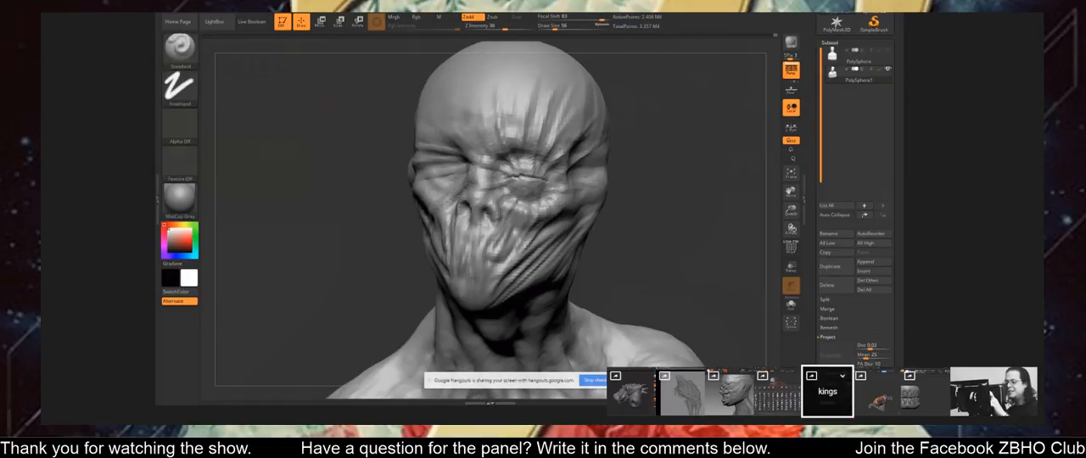
pyautogui.moveTo(670, 229)
pyautogui.mouseDown()
pyautogui.moveTo(695, 220)
pyautogui.moveTo(679, 255)
pyautogui.mouseUp()
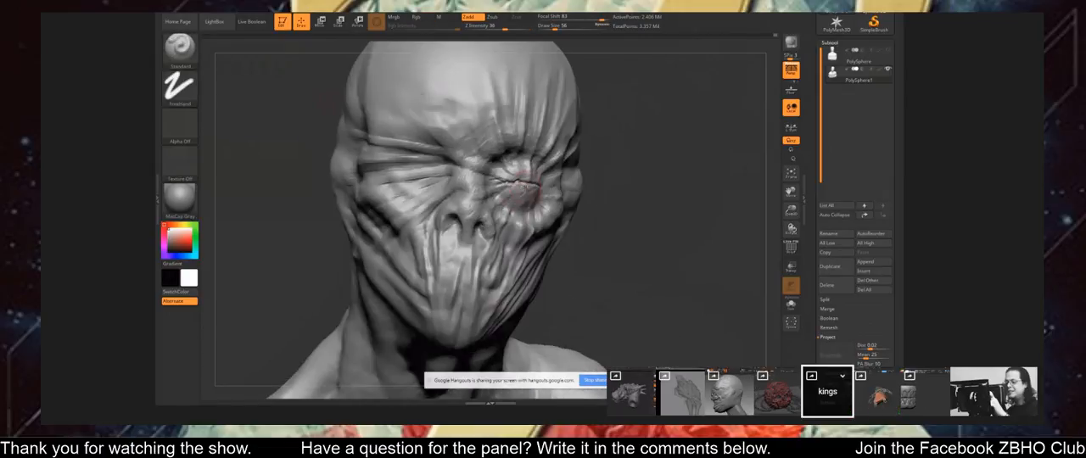
pyautogui.press('[')
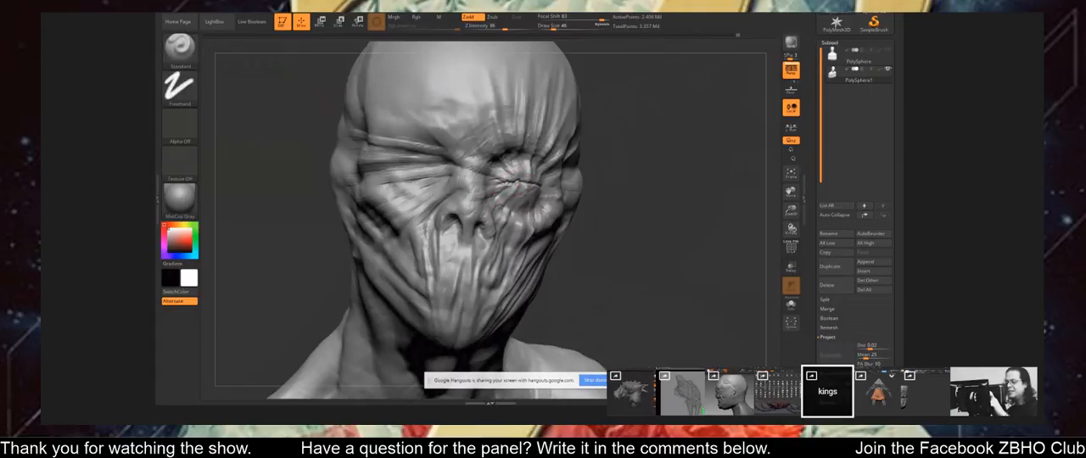
pyautogui.moveTo(518, 181); pyautogui.dragTo(479, 180, button='right')
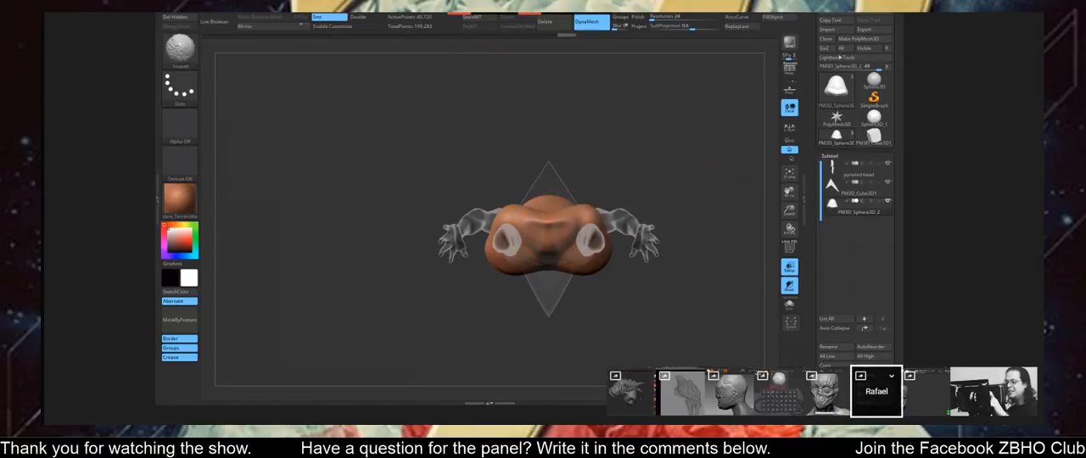
# Lengthen the pyramid-head figure's skirt with the Move brush, pulling the hem down over the legs and closing the front gap.
pyautogui.keyDown('shift'); pyautogui.moveTo(678, 212); pyautogui.dragTo(679, 297); pyautogui.keyUp('shift')
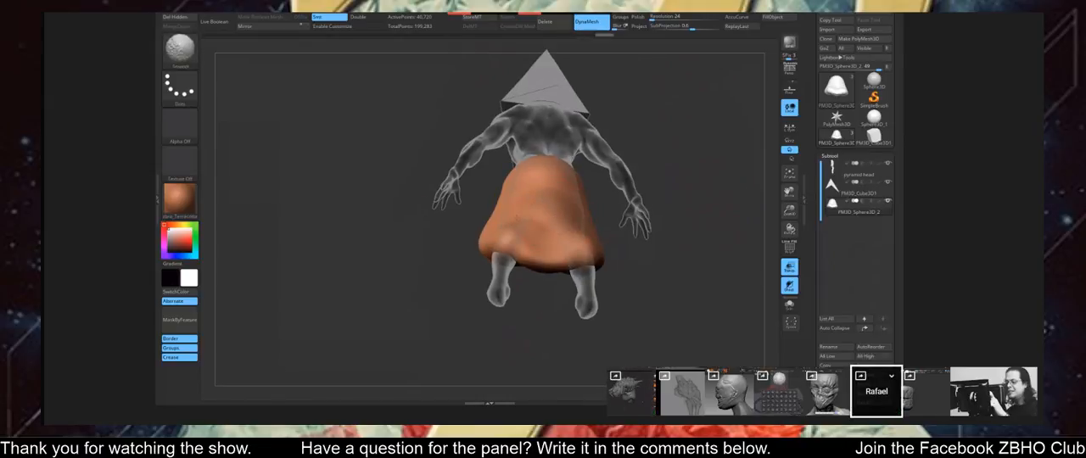
pyautogui.moveTo(670, 244)
pyautogui.mouseDown()
pyautogui.moveTo(596, 244)
pyautogui.moveTo(570, 231)
pyautogui.mouseUp()
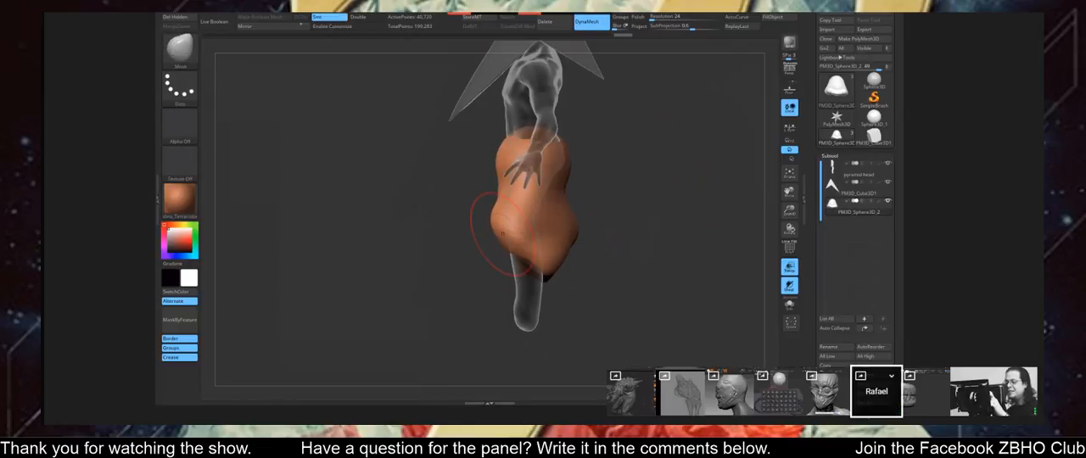
pyautogui.moveTo(502, 239)
pyautogui.mouseDown()
pyautogui.moveTo(495, 286)
pyautogui.moveTo(597, 292)
pyautogui.moveTo(573, 297)
pyautogui.mouseUp()
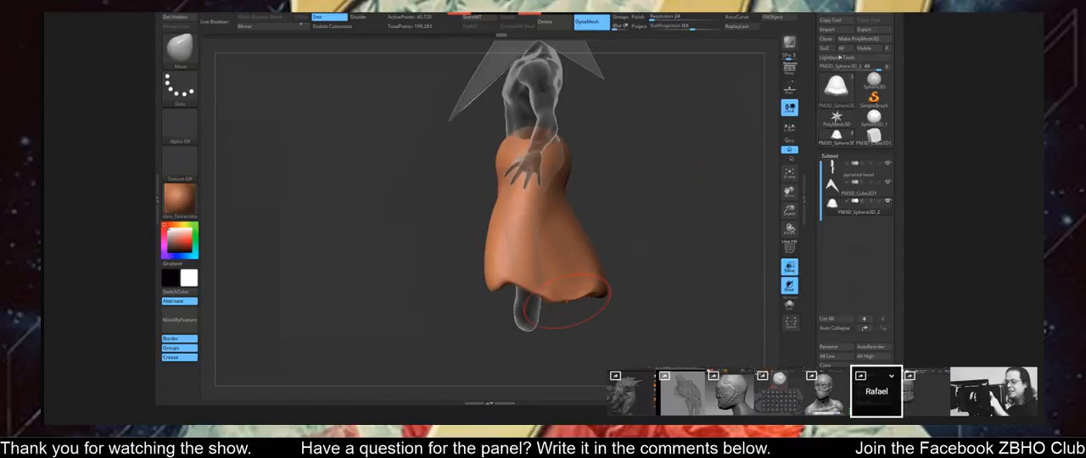
pyautogui.moveTo(590, 324)
pyautogui.mouseDown()
pyautogui.moveTo(641, 324)
pyautogui.moveTo(653, 305)
pyautogui.mouseUp()
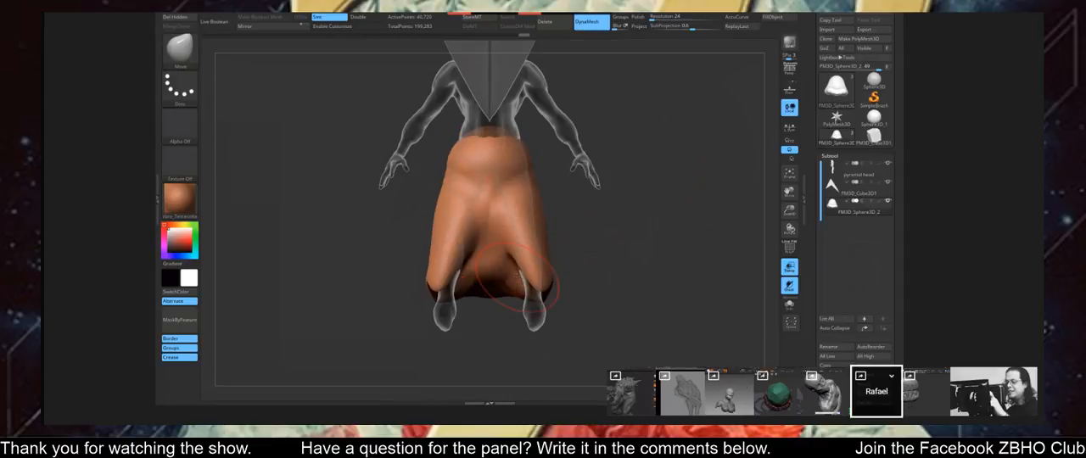
pyautogui.moveTo(489, 246)
pyautogui.mouseDown()
pyautogui.moveTo(492, 270)
pyautogui.moveTo(513, 291)
pyautogui.mouseUp()
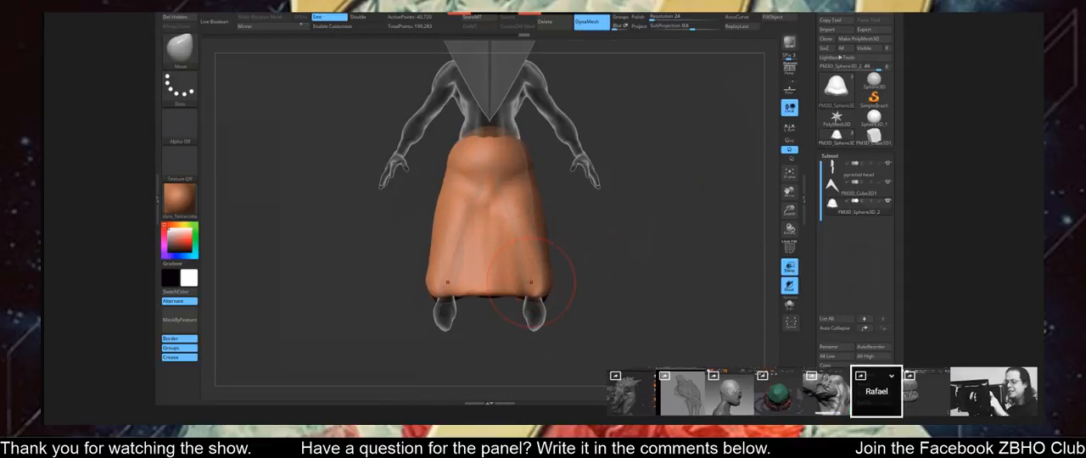
# Flare the back of the skirt's hem outward and adjust its lower front corners around the feet.
pyautogui.moveTo(594, 293)
pyautogui.mouseDown()
pyautogui.moveTo(628, 294)
pyautogui.moveTo(590, 292)
pyautogui.mouseUp()
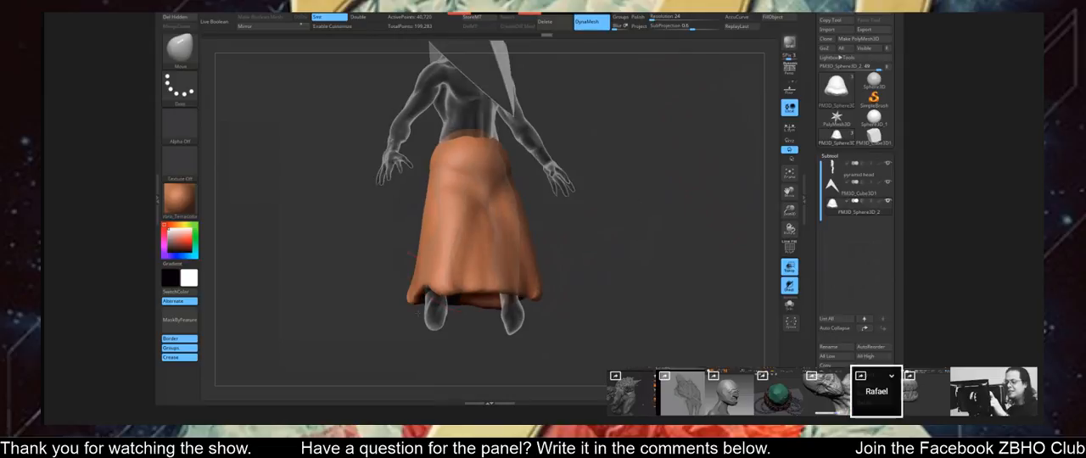
pyautogui.moveTo(432, 286); pyautogui.dragTo(430, 299)
pyautogui.moveTo(569, 293); pyautogui.dragTo(502, 291)
pyautogui.press('space')
pyautogui.moveTo(388, 242); pyautogui.dragTo(404, 236)
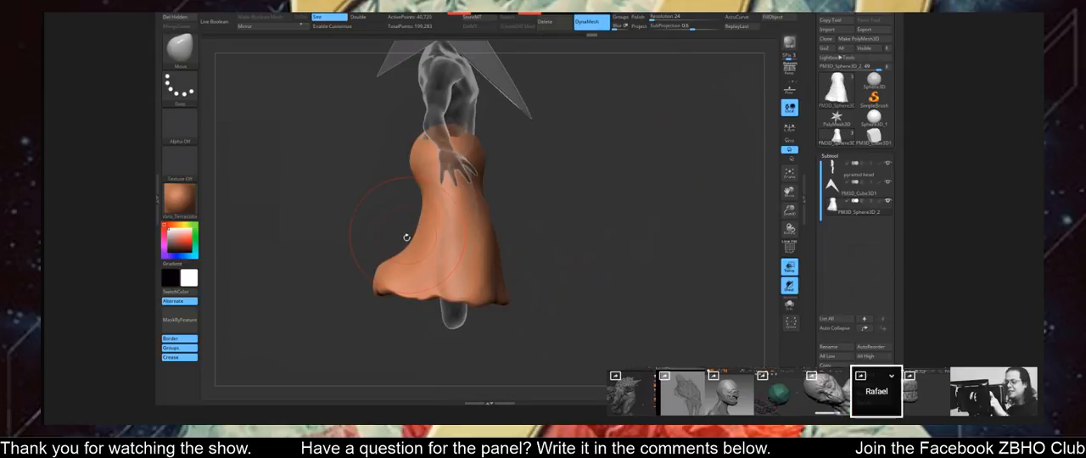
pyautogui.moveTo(387, 265)
pyautogui.mouseDown()
pyautogui.moveTo(416, 278)
pyautogui.moveTo(382, 251)
pyautogui.moveTo(386, 212)
pyautogui.mouseUp()
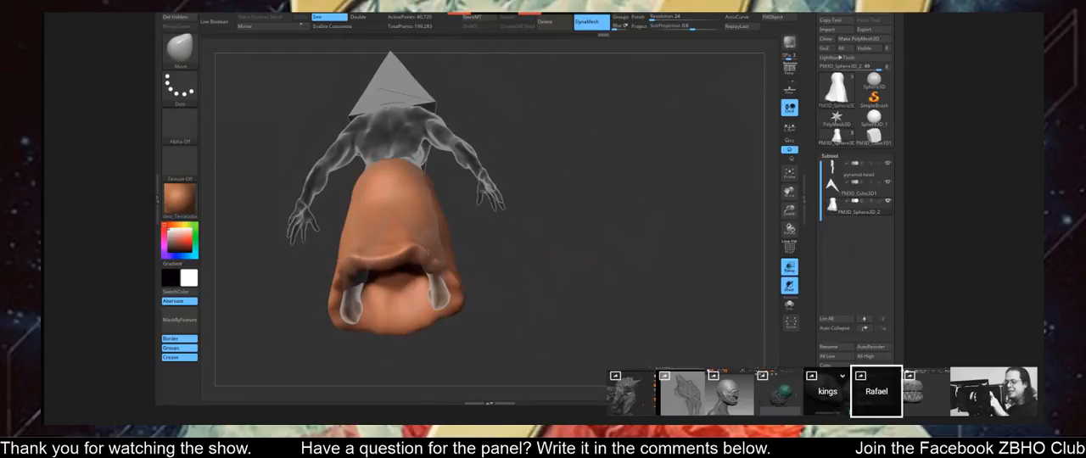
pyautogui.moveTo(429, 252); pyautogui.dragTo(465, 265)
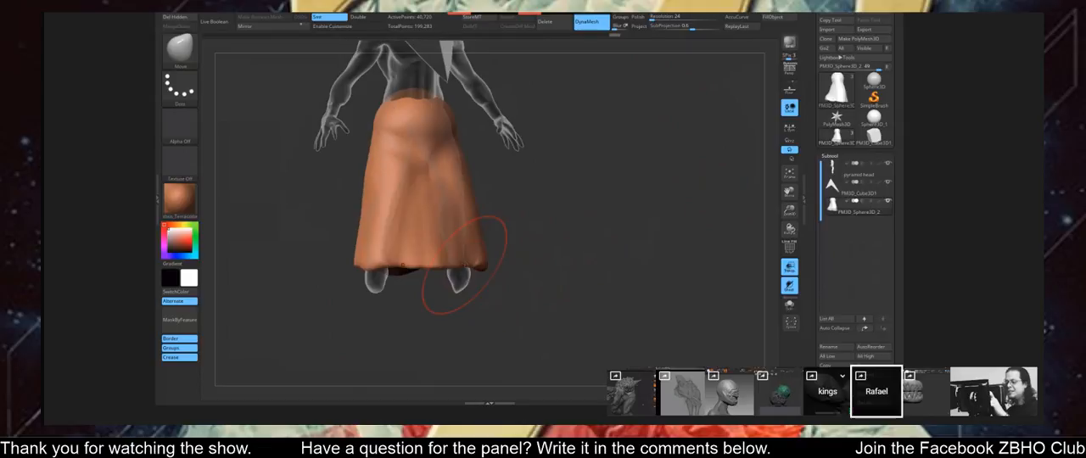
pyautogui.press('space')
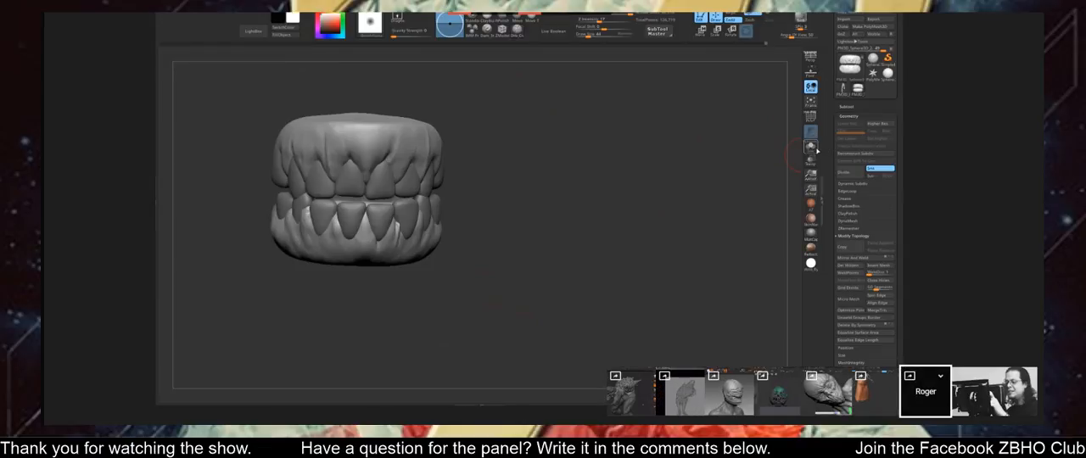
# Make all hidden subtools visible around the teeth and frame the complete horned head.
pyautogui.click(848, 107)
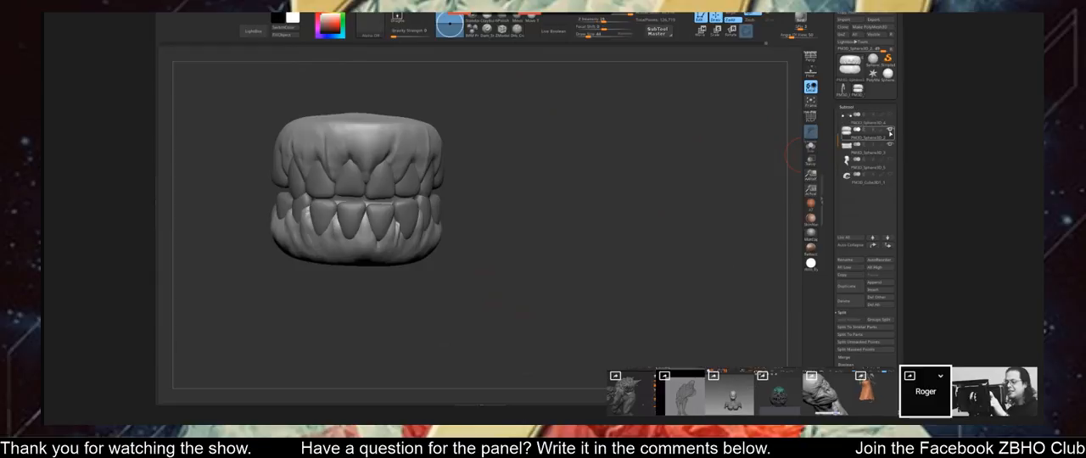
pyautogui.click(889, 130)
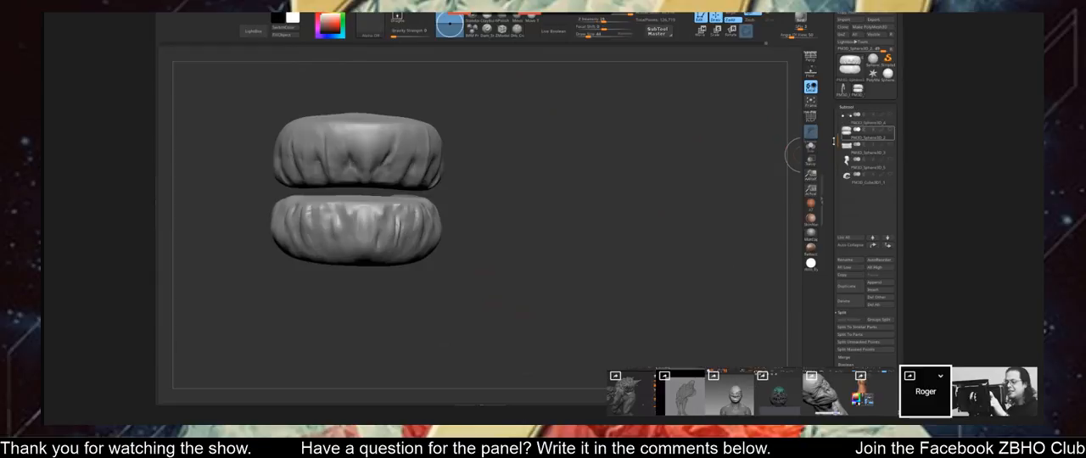
pyautogui.click(890, 131)
pyautogui.press('f')
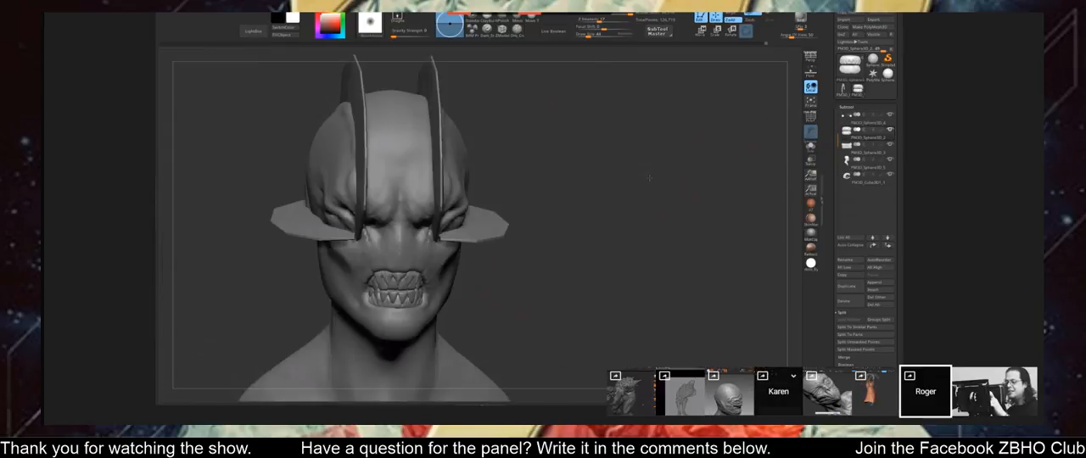
# Select the head subtool and sculpt the skin at the corner of the mouth beside the teeth.
pyautogui.moveTo(650, 178); pyautogui.dragTo(609, 192)
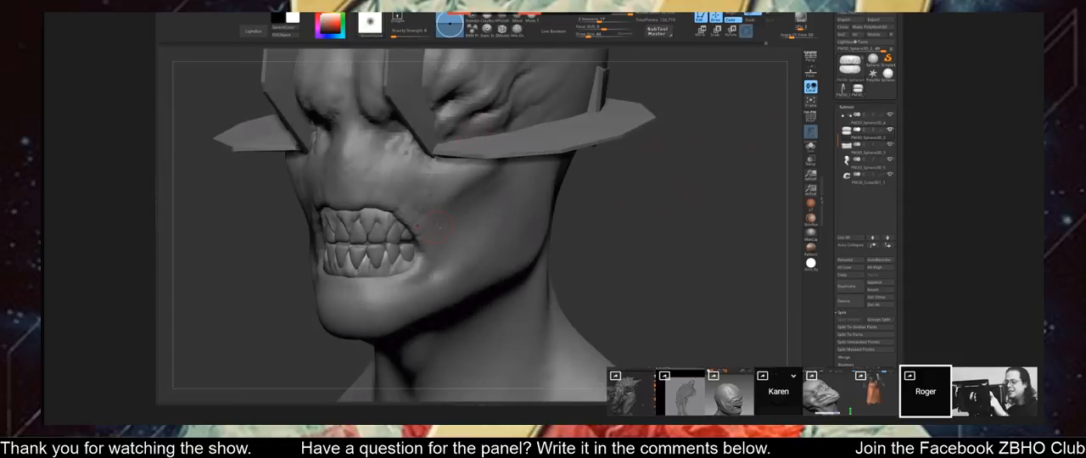
pyautogui.keyDown('alt'); pyautogui.click(524, 209); pyautogui.keyUp('alt')
pyautogui.moveTo(579, 240); pyautogui.dragTo(567, 178)
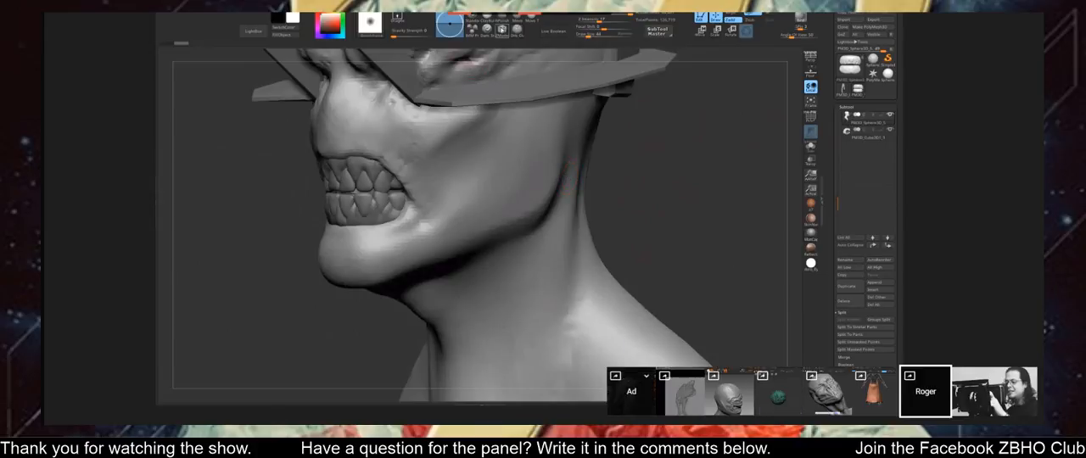
pyautogui.press('b')
pyautogui.moveTo(737, 162); pyautogui.dragTo(648, 160)
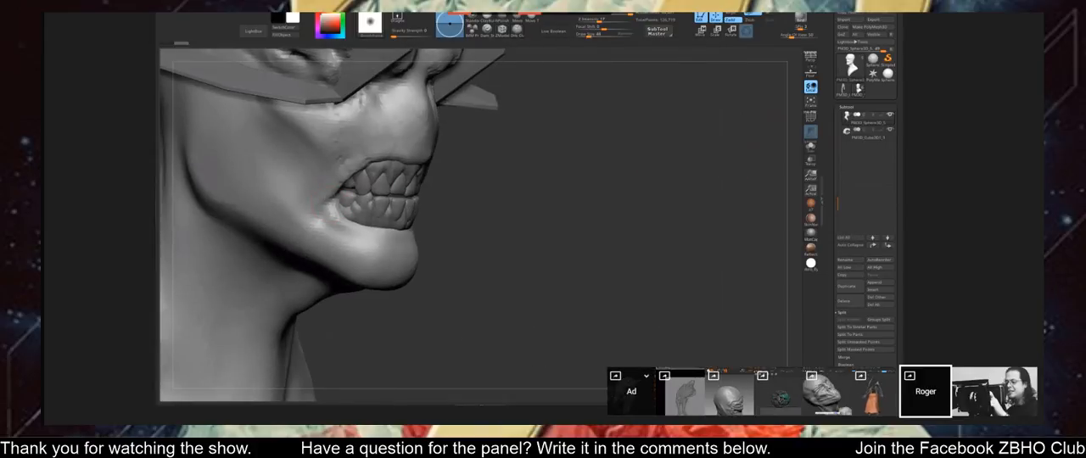
pyautogui.moveTo(337, 195); pyautogui.dragTo(325, 205)
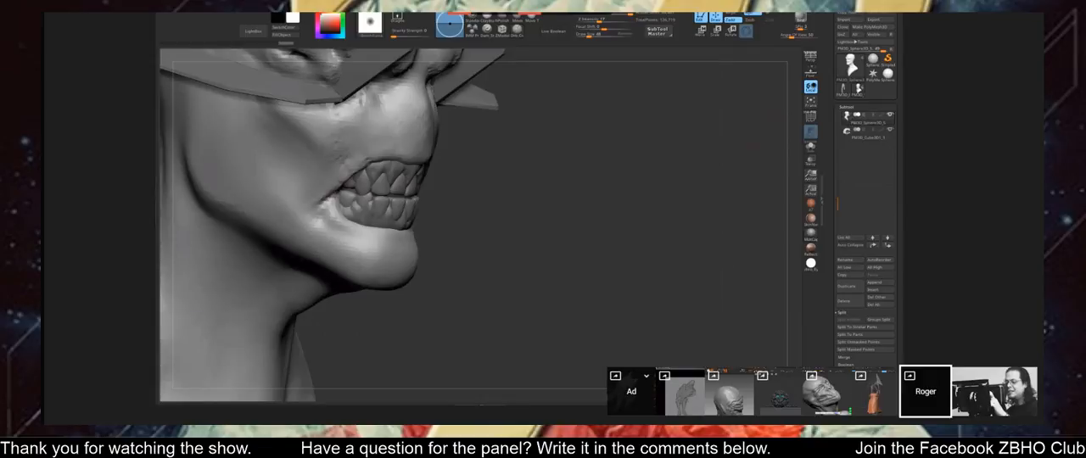
pyautogui.moveTo(506, 207); pyautogui.dragTo(636, 191)
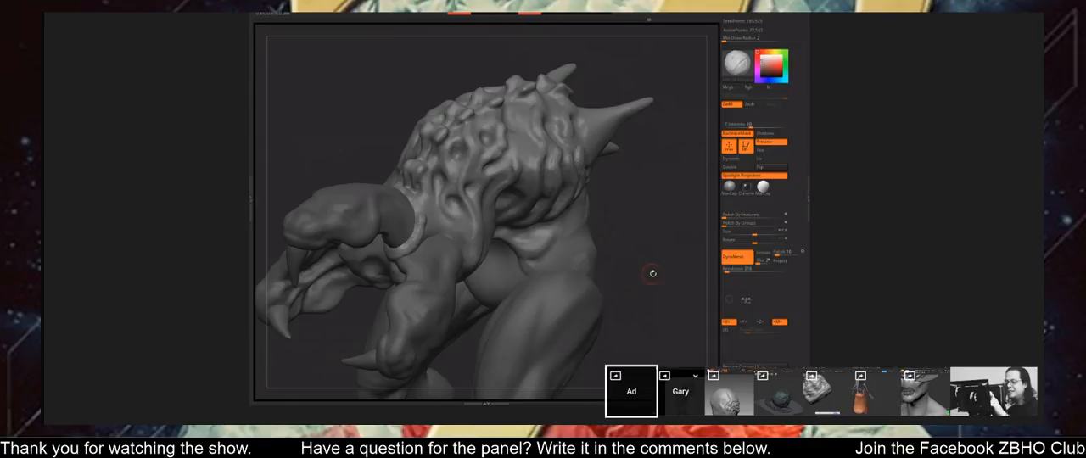
# Smooth the spiked creature's skin around the shoulder band and check the full figure from several angles.
pyautogui.moveTo(653, 273); pyautogui.dragTo(437, 208)
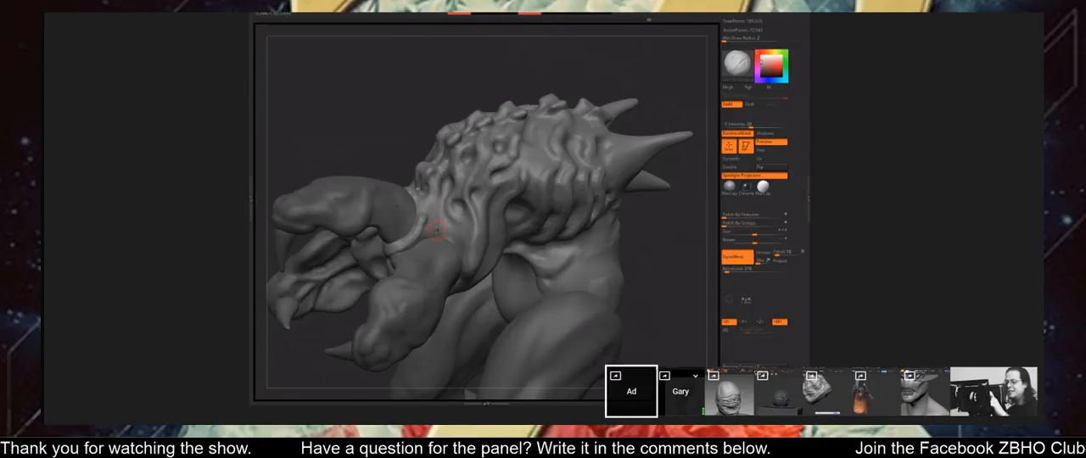
pyautogui.keyDown('shift'); pyautogui.moveTo(432, 224); pyautogui.dragTo(433, 209); pyautogui.keyUp('shift')
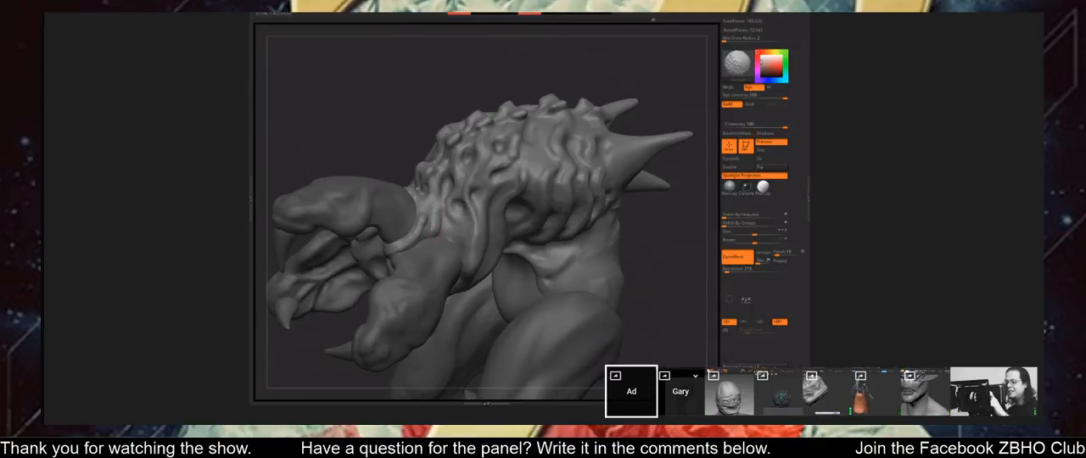
pyautogui.keyDown('alt'); pyautogui.moveTo(647, 306); pyautogui.dragTo(502, 284); pyautogui.keyUp('alt')
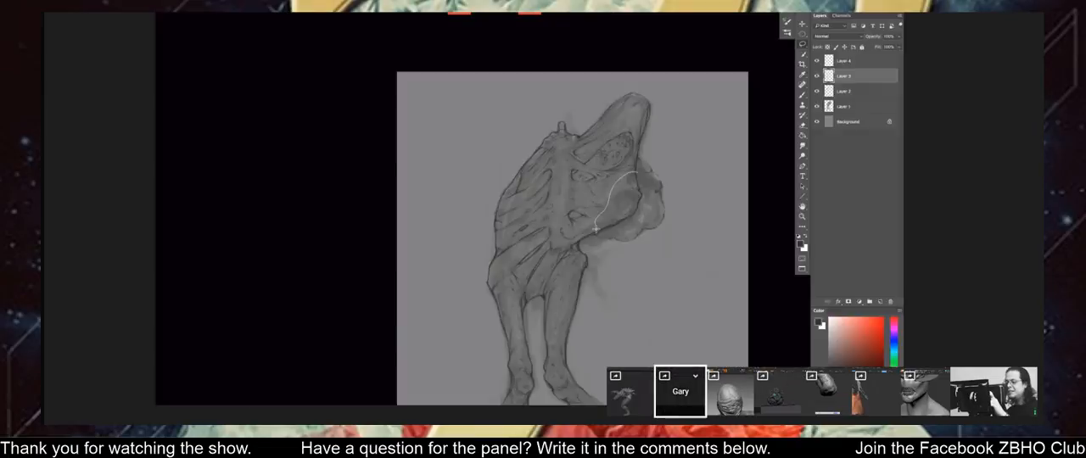
pyautogui.moveTo(597, 227); pyautogui.dragTo(630, 164)
# In Photoshop, hide Layer 5 and clear the arm outline over the figure's chest, working on Layers 3 and 2.
pyautogui.hotkey('ctrl', 'j')
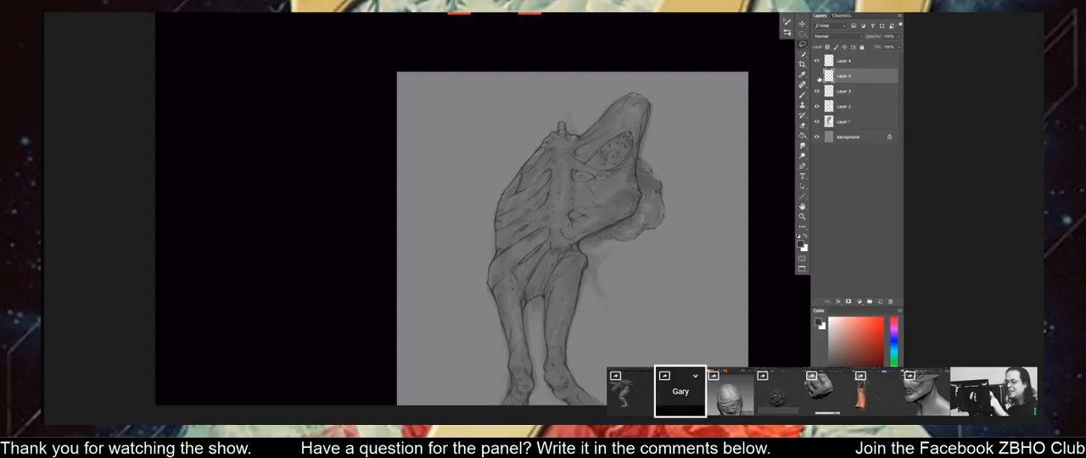
pyautogui.click(843, 91)
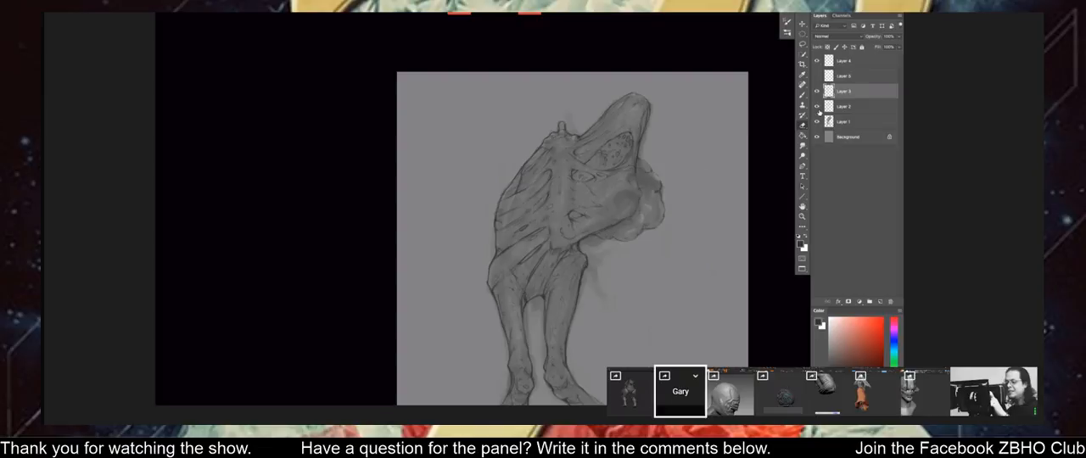
pyautogui.hotkey('alt', '[')
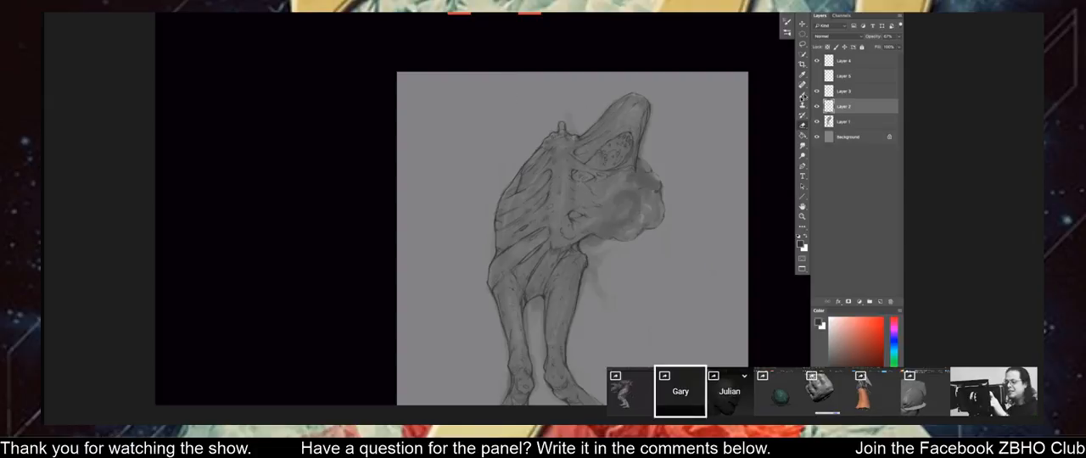
# Make Layer 4 active with the Brush tool and flip the canvas view horizontally to check the figure.
pyautogui.click(847, 61)
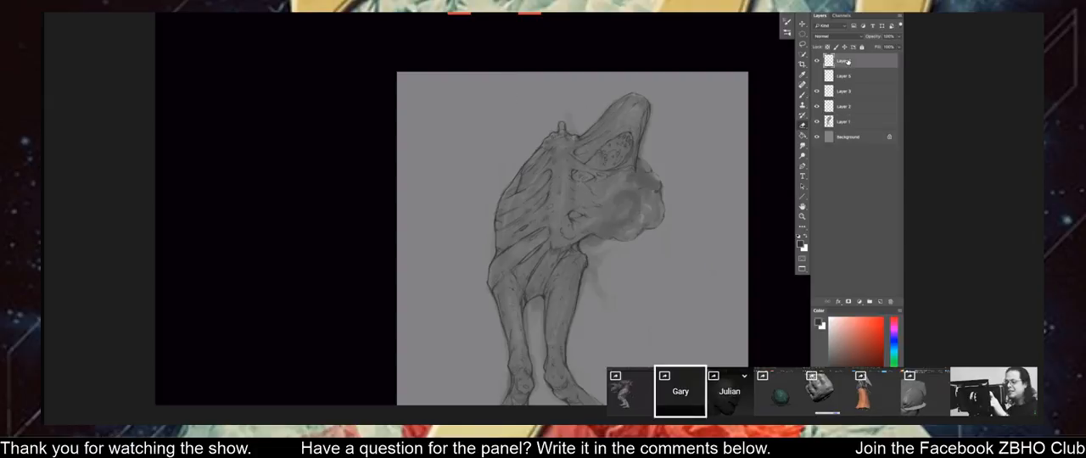
pyautogui.rightClick(597, 201)
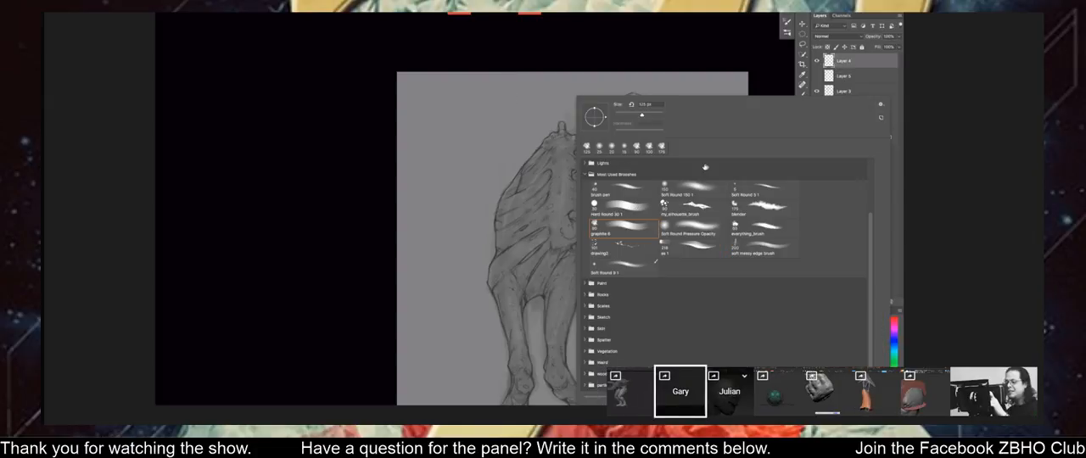
pyautogui.press('Escape')
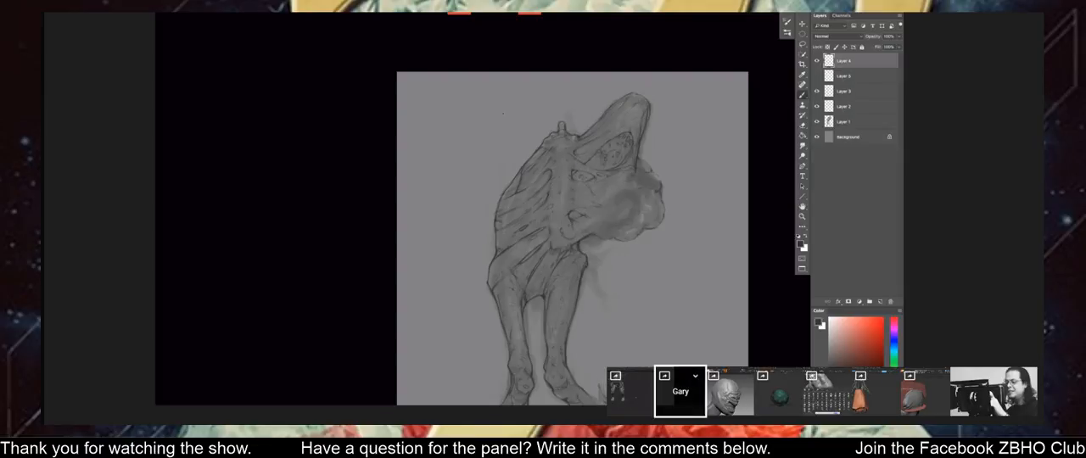
pyautogui.hotkey('ctrl', '-')
pyautogui.hotkey('ctrl', 'shift', 'h')
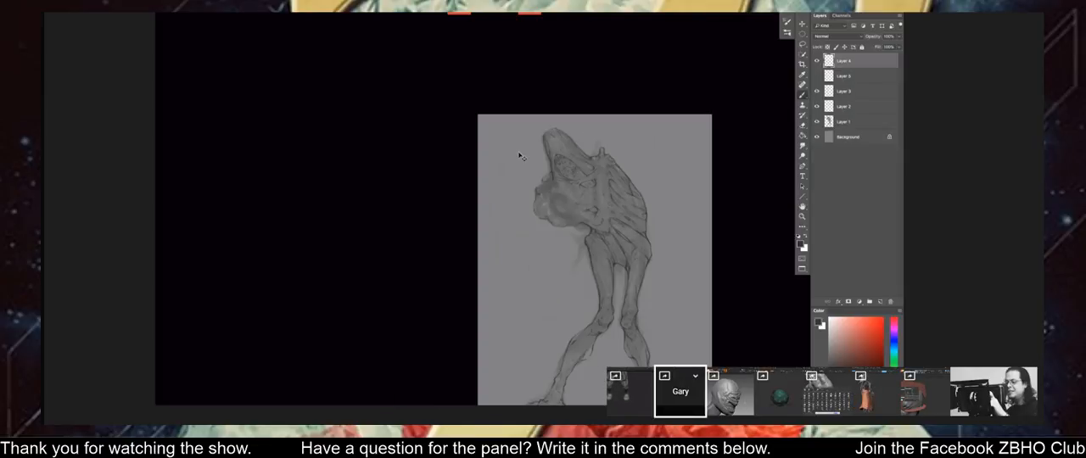
pyautogui.hotkey('ctrl', '+')
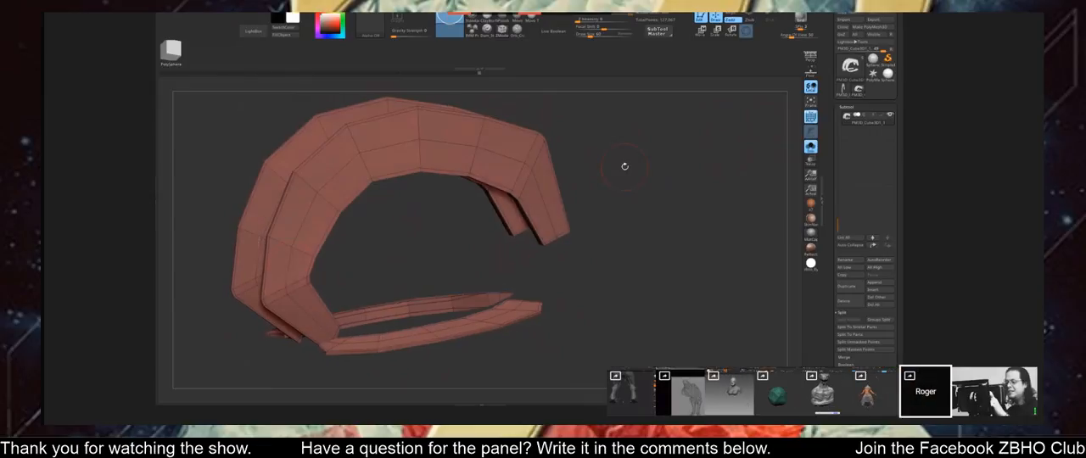
# In ZBrush, insert an edge loop across the front end of the helmet's side band below the eye with ZModeler.
pyautogui.click(277, 294)
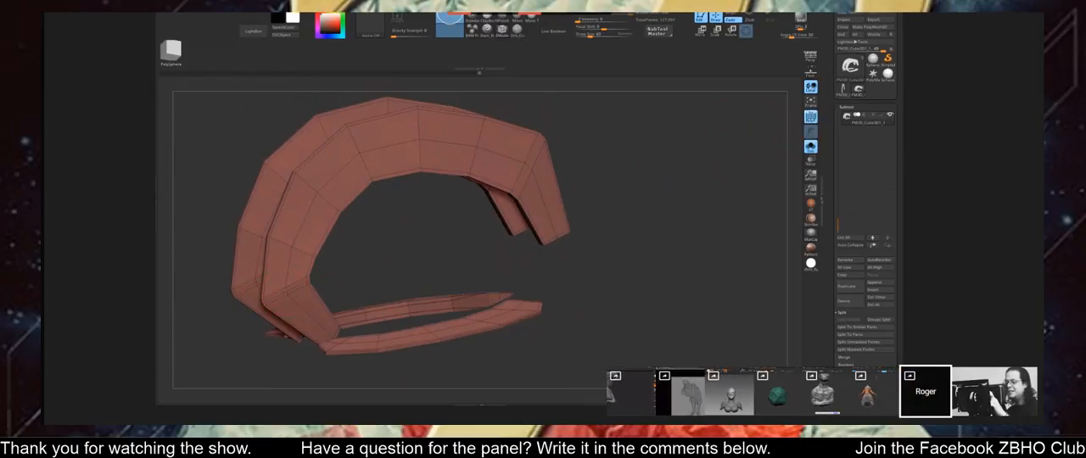
pyautogui.moveTo(606, 147); pyautogui.dragTo(553, 134)
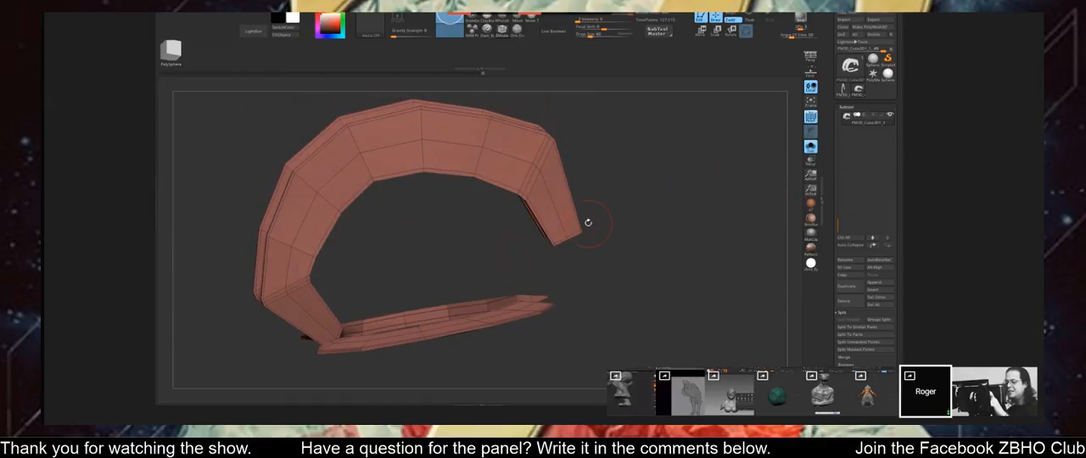
pyautogui.moveTo(629, 225); pyautogui.dragTo(603, 213)
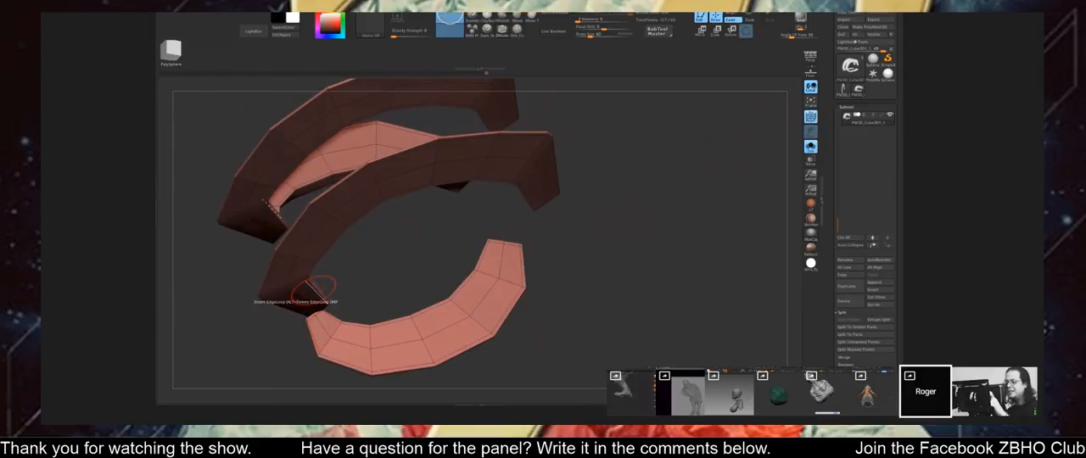
pyautogui.moveTo(431, 250); pyautogui.dragTo(688, 233)
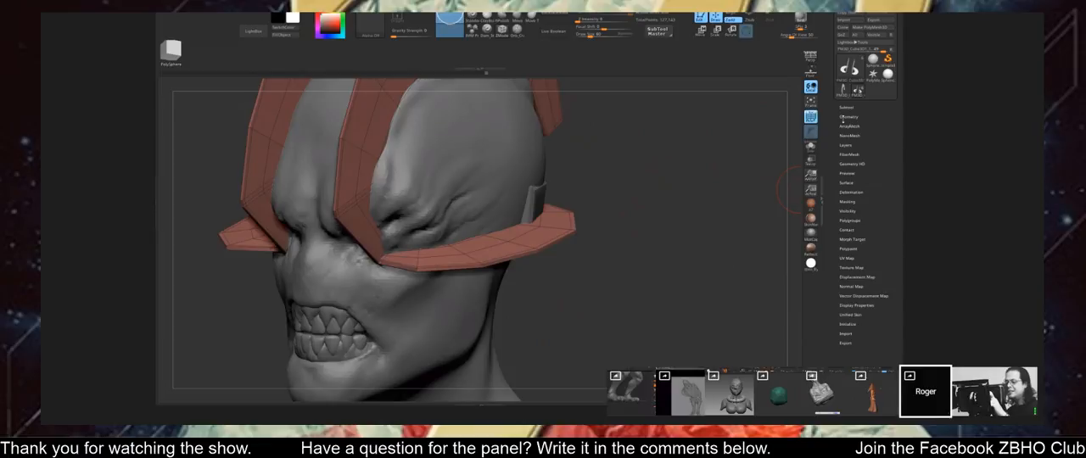
pyautogui.moveTo(697, 146); pyautogui.dragTo(703, 202)
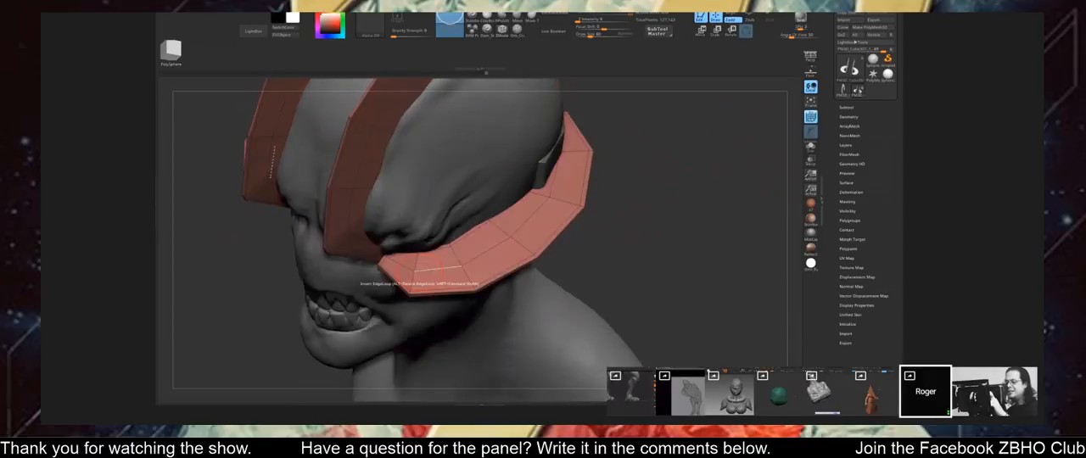
pyautogui.click(419, 266)
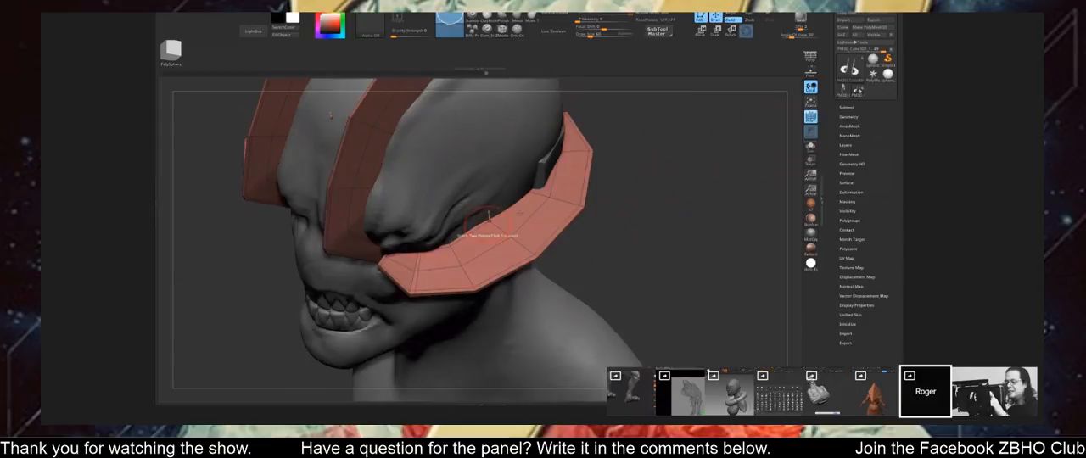
pyautogui.moveTo(700, 106); pyautogui.dragTo(681, 180)
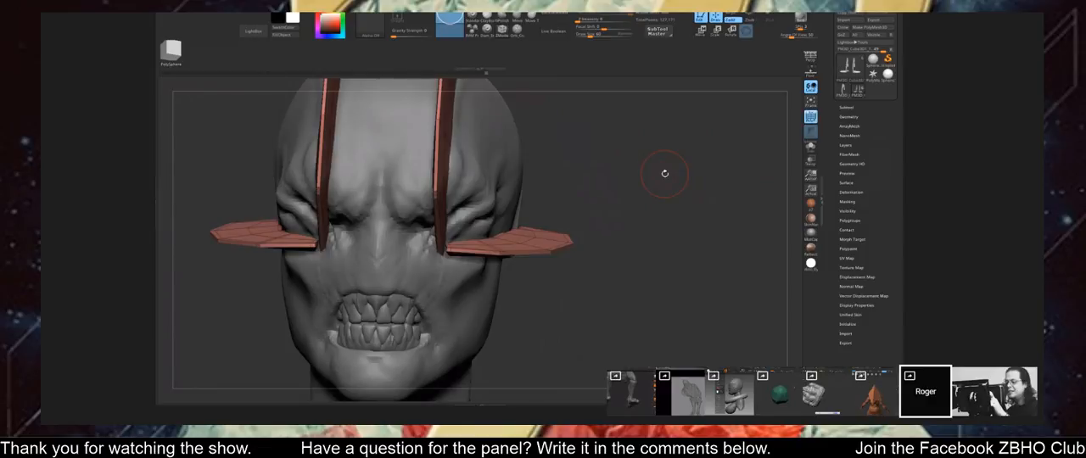
# Expand the helmet mesh's geometry options and examine how its bands fit the head from the front, side and above.
pyautogui.moveTo(650, 209); pyautogui.dragTo(789, 145)
pyautogui.click(848, 116)
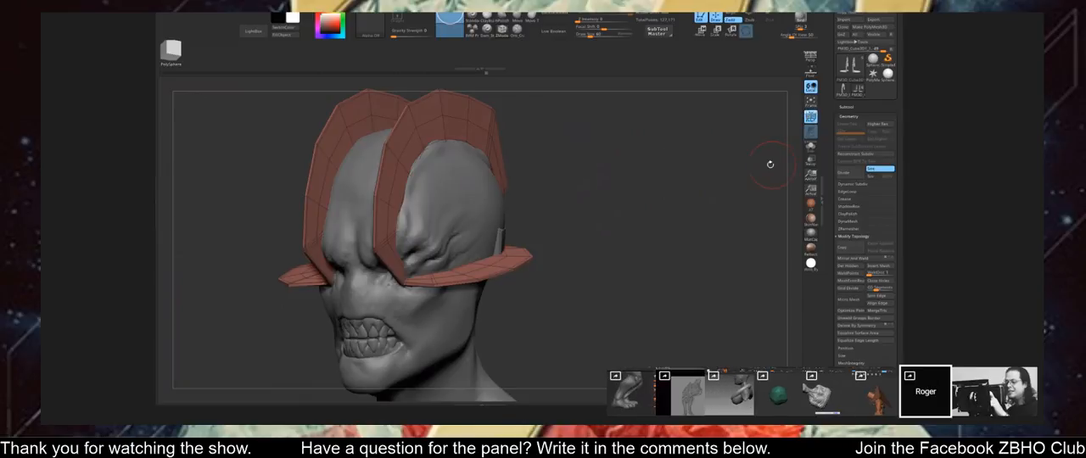
pyautogui.moveTo(752, 171); pyautogui.dragTo(722, 180)
pyautogui.moveTo(714, 177)
pyautogui.mouseDown()
pyautogui.moveTo(718, 204)
pyautogui.moveTo(701, 182)
pyautogui.mouseUp()
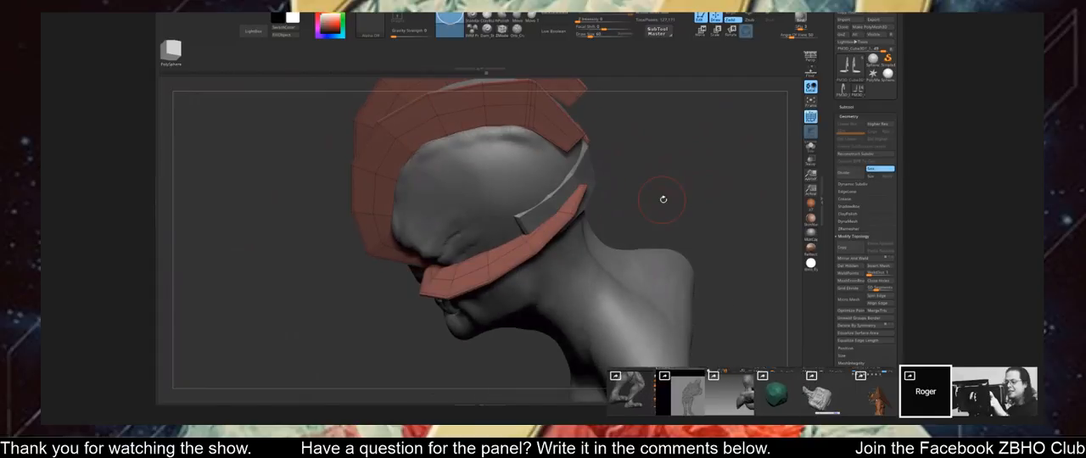
pyautogui.moveTo(659, 198); pyautogui.dragTo(707, 168)
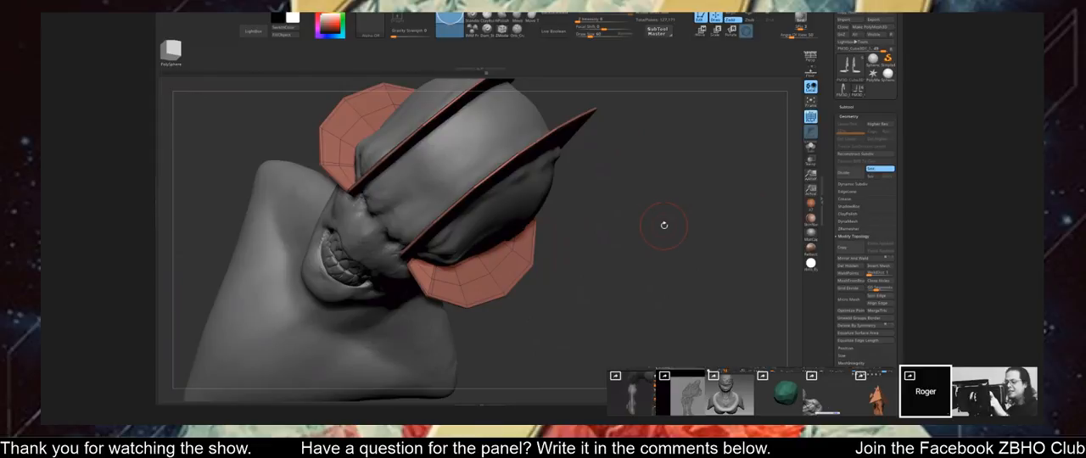
pyautogui.moveTo(664, 225)
pyautogui.mouseDown()
pyautogui.moveTo(694, 187)
pyautogui.moveTo(677, 202)
pyautogui.moveTo(689, 200)
pyautogui.mouseUp()
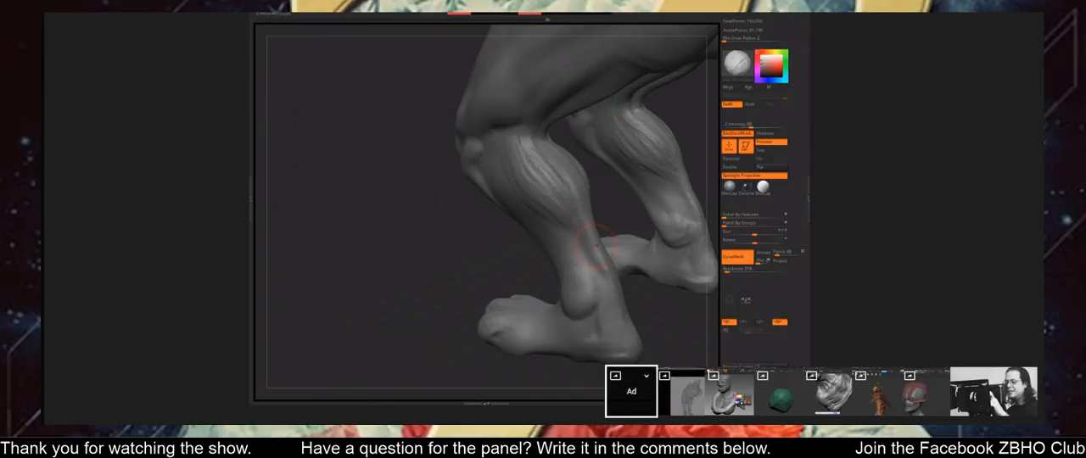
# Sculpt the forms of the creature's lower leg between the calf and the ankle.
pyautogui.moveTo(597, 246)
pyautogui.mouseDown()
pyautogui.moveTo(613, 265)
pyautogui.moveTo(590, 276)
pyautogui.moveTo(608, 278)
pyautogui.moveTo(599, 278)
pyautogui.mouseUp()
pyautogui.moveTo(601, 237)
pyautogui.mouseDown()
pyautogui.moveTo(623, 239)
pyautogui.moveTo(543, 246)
pyautogui.mouseUp()
pyautogui.moveTo(485, 202)
pyautogui.mouseDown()
pyautogui.moveTo(492, 209)
pyautogui.moveTo(484, 204)
pyautogui.moveTo(497, 192)
pyautogui.mouseUp()
pyautogui.moveTo(553, 219); pyautogui.dragTo(628, 223)
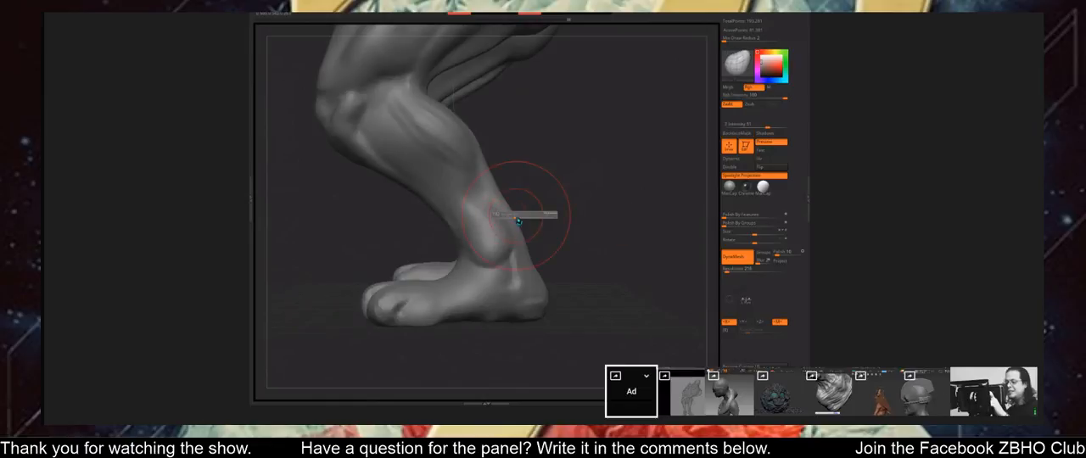
# Adjust the brush size and reshape the back of the creature's lower leg from the calf to the heel.
pyautogui.moveTo(489, 201); pyautogui.dragTo(502, 191)
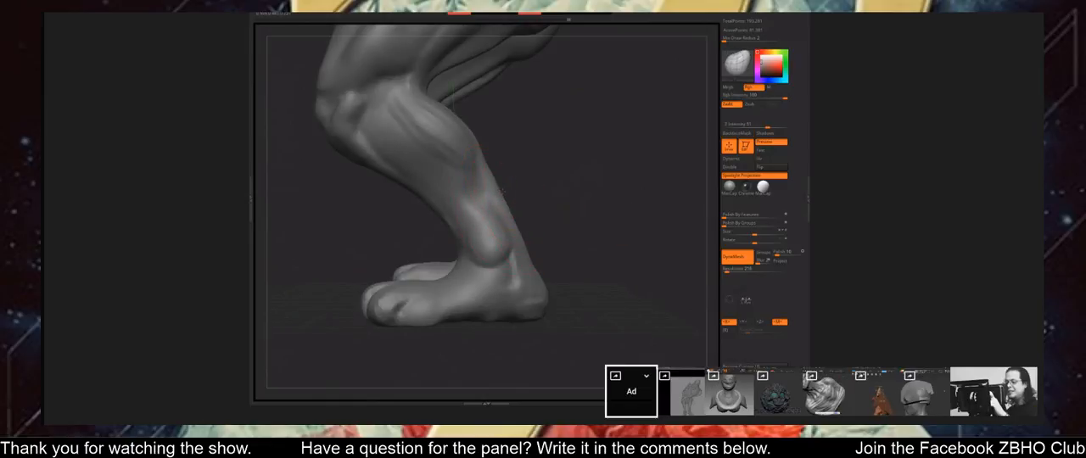
pyautogui.press('s')
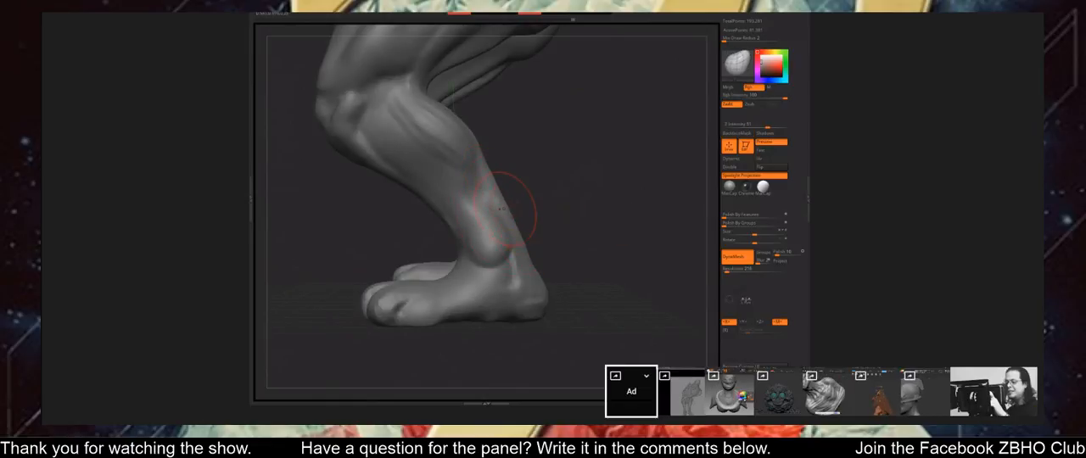
pyautogui.press('s')
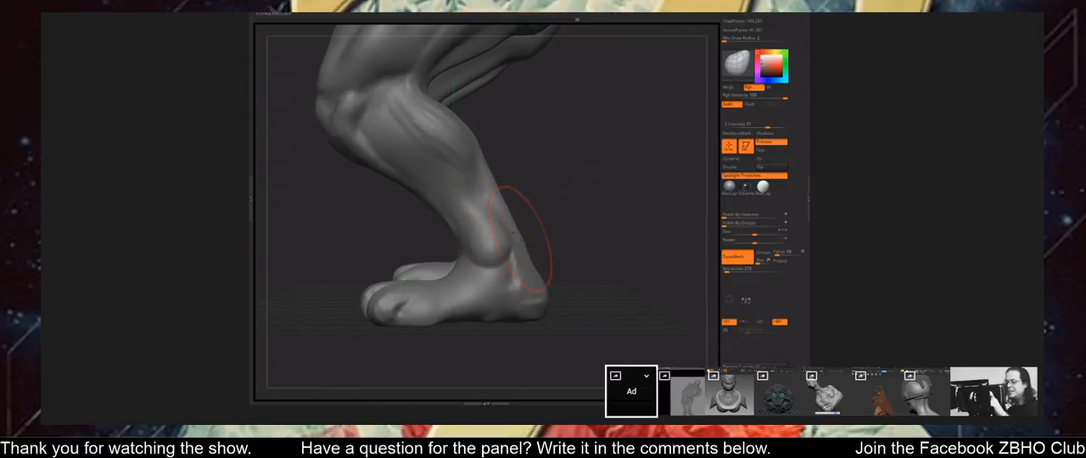
pyautogui.moveTo(523, 239); pyautogui.dragTo(544, 257)
pyautogui.press('s')
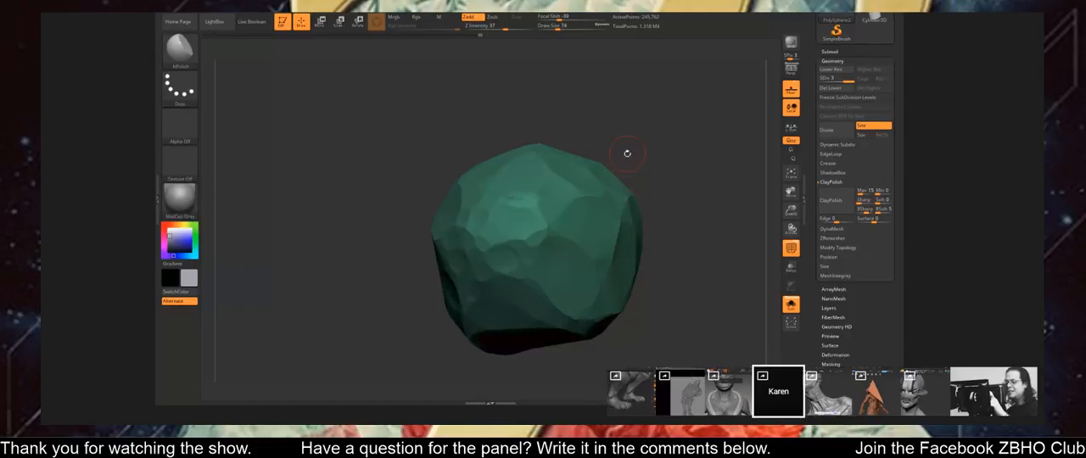
# Flatten the front and upper surfaces of the green form into crisp facets with the hPolish brush.
pyautogui.moveTo(627, 154)
pyautogui.mouseDown()
pyautogui.moveTo(637, 196)
pyautogui.moveTo(634, 177)
pyautogui.moveTo(616, 184)
pyautogui.moveTo(661, 178)
pyautogui.moveTo(659, 196)
pyautogui.mouseUp()
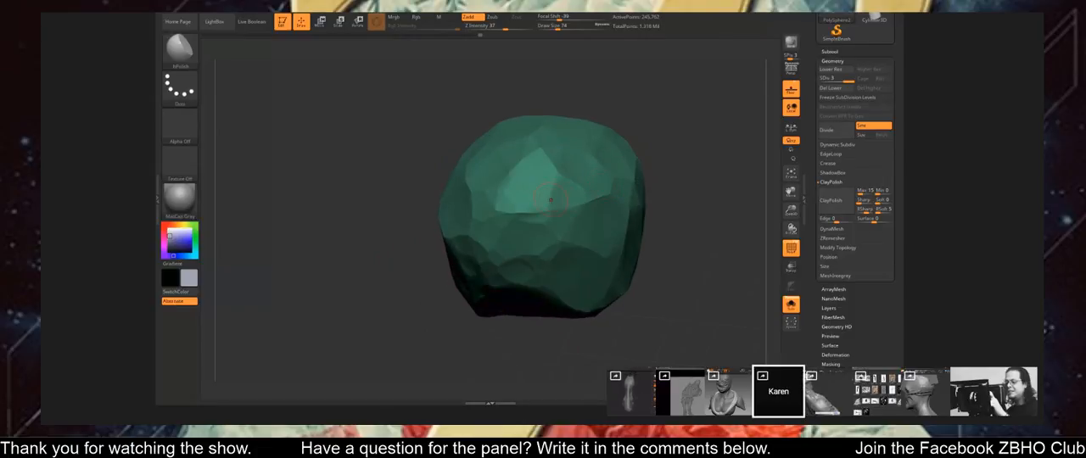
pyautogui.moveTo(550, 200); pyautogui.dragTo(545, 245, button='right')
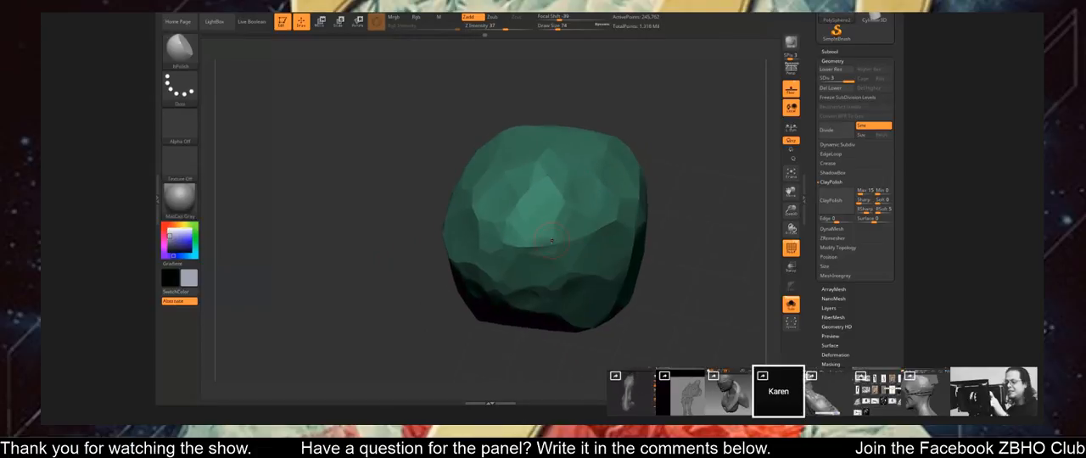
pyautogui.moveTo(660, 150); pyautogui.dragTo(671, 128)
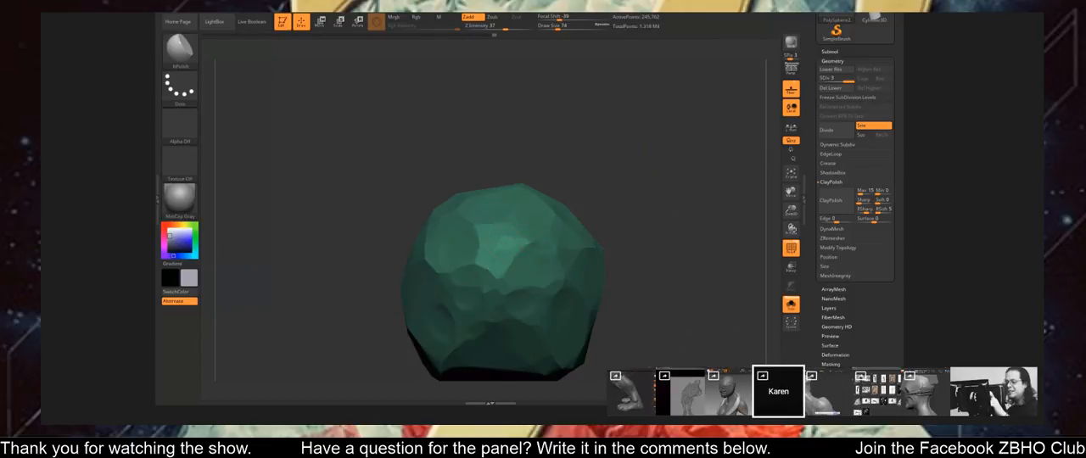
pyautogui.moveTo(580, 147); pyautogui.dragTo(577, 173)
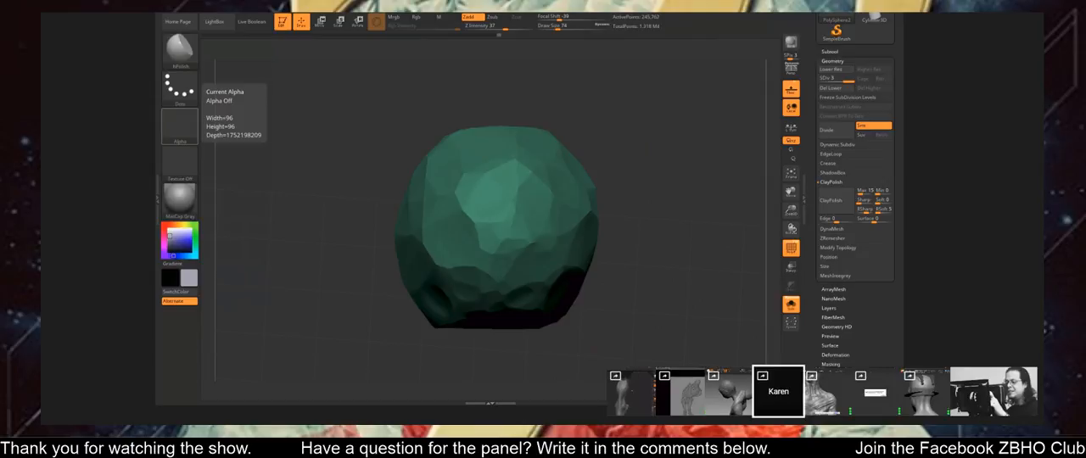
pyautogui.moveTo(624, 179); pyautogui.dragTo(618, 215)
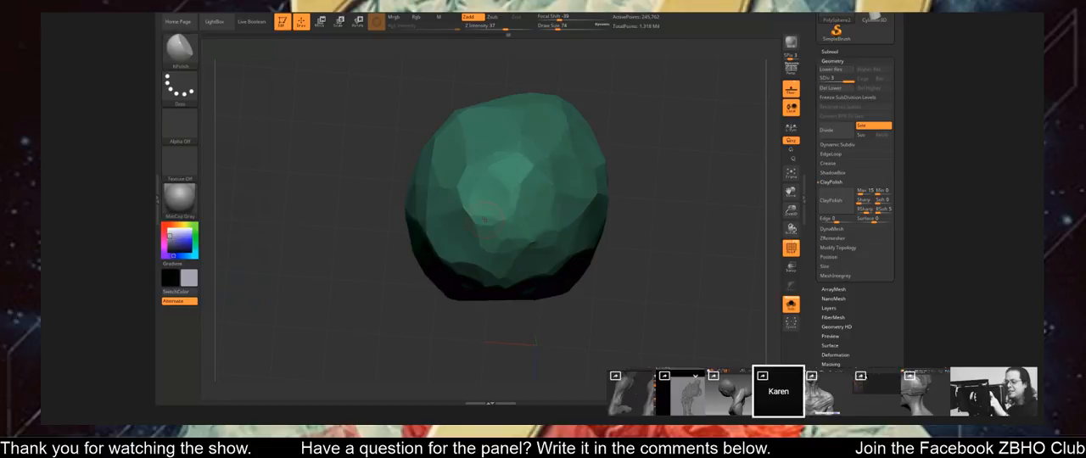
pyautogui.moveTo(441, 313); pyautogui.dragTo(406, 317)
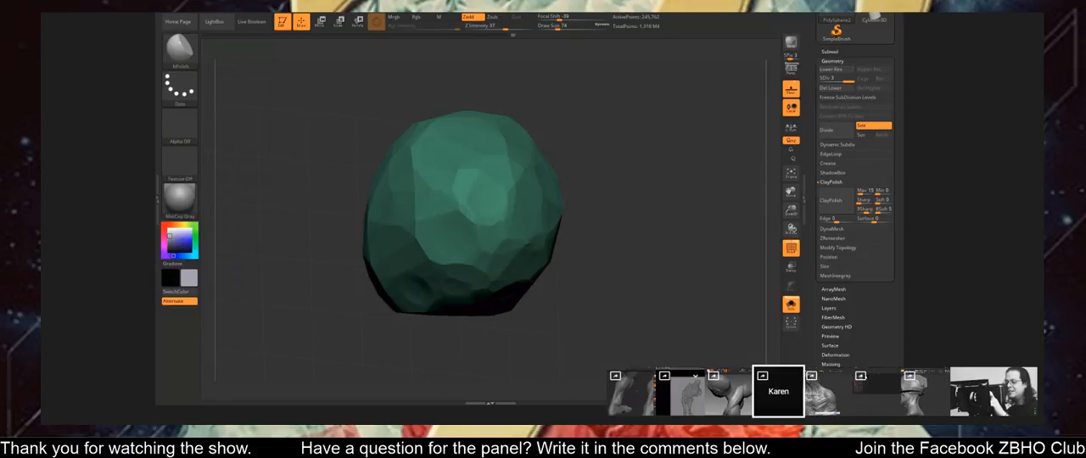
# Polish further flat planes across the sides and lower part of the green form with hPolish.
pyautogui.moveTo(454, 192); pyautogui.dragTo(550, 222, button='right')
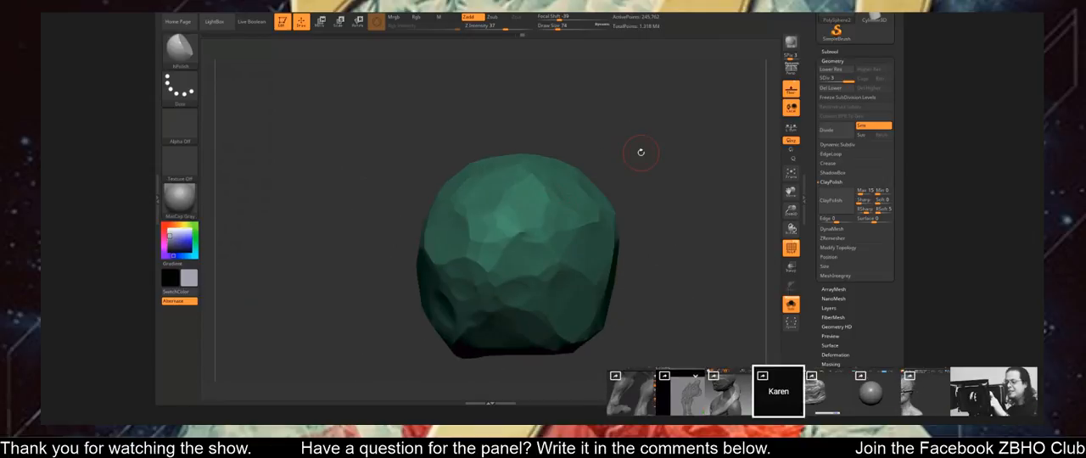
pyautogui.moveTo(637, 153)
pyautogui.mouseDown(button='right')
pyautogui.moveTo(599, 224)
pyautogui.moveTo(570, 241)
pyautogui.moveTo(537, 222)
pyautogui.moveTo(594, 160)
pyautogui.moveTo(606, 164)
pyautogui.moveTo(499, 223)
pyautogui.mouseUp(button='right')
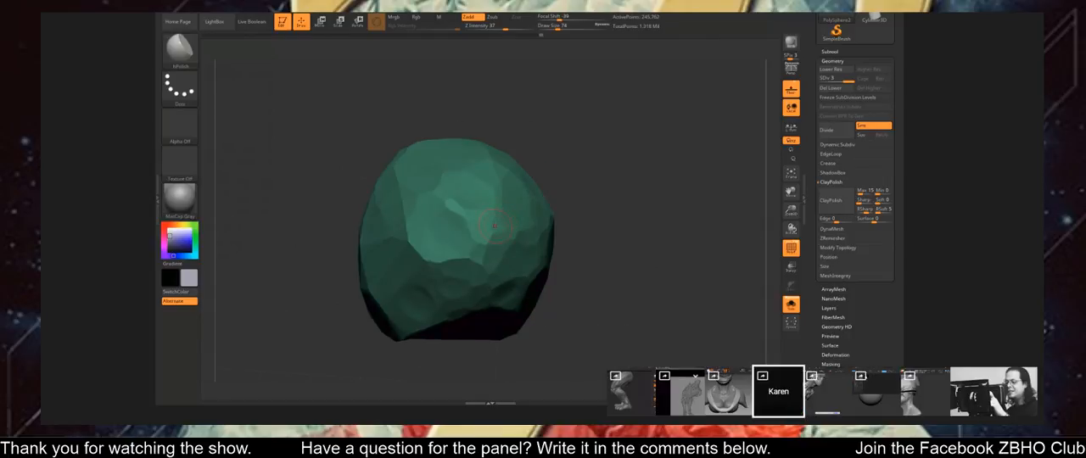
pyautogui.moveTo(501, 205); pyautogui.dragTo(550, 161, button='right')
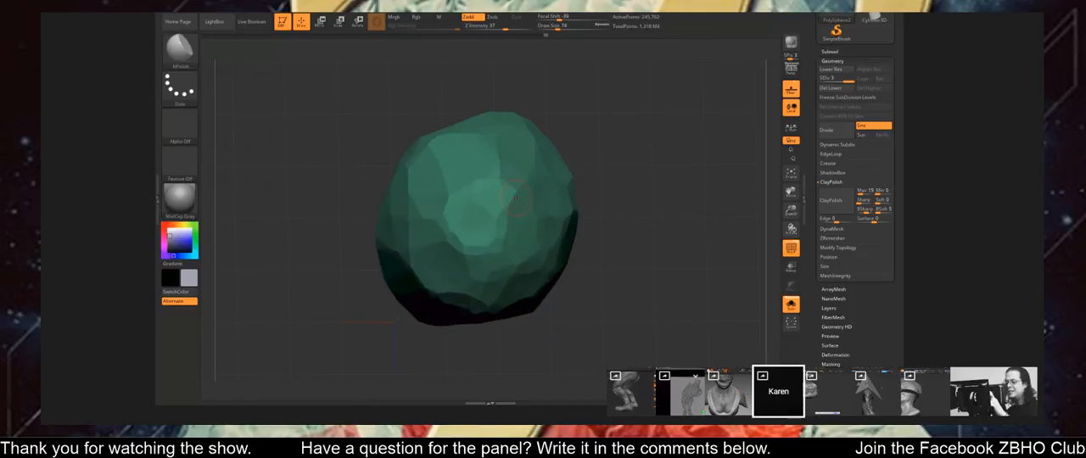
pyautogui.moveTo(513, 197); pyautogui.dragTo(538, 215, button='right')
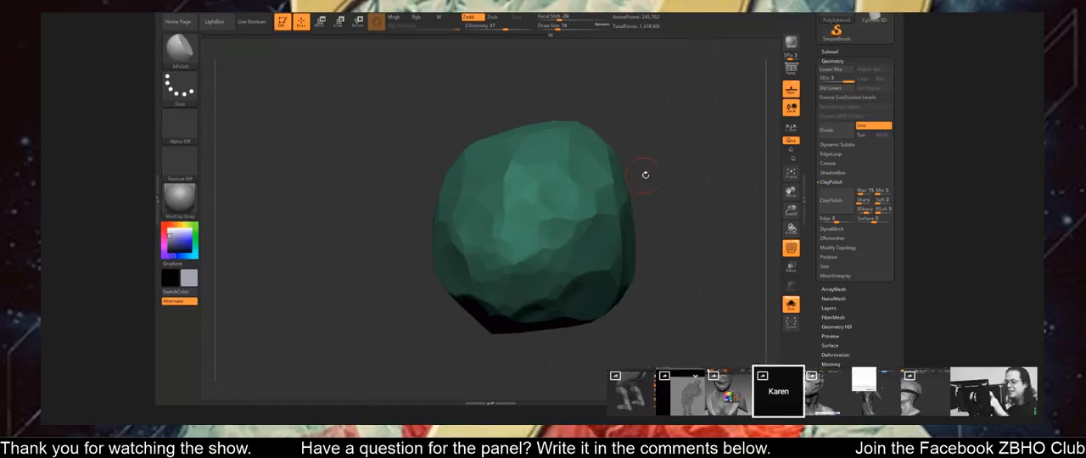
pyautogui.moveTo(645, 175); pyautogui.dragTo(641, 137, button='right')
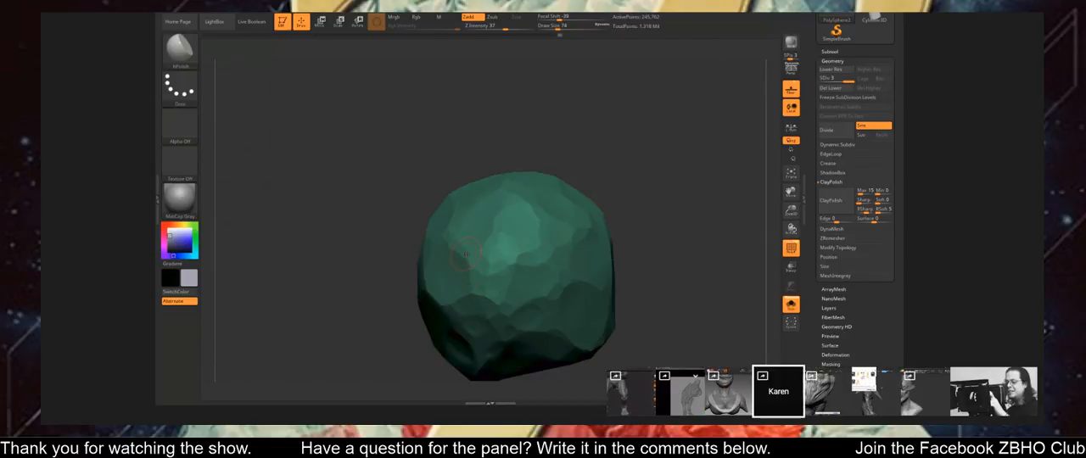
pyautogui.moveTo(608, 163); pyautogui.dragTo(622, 168, button='right')
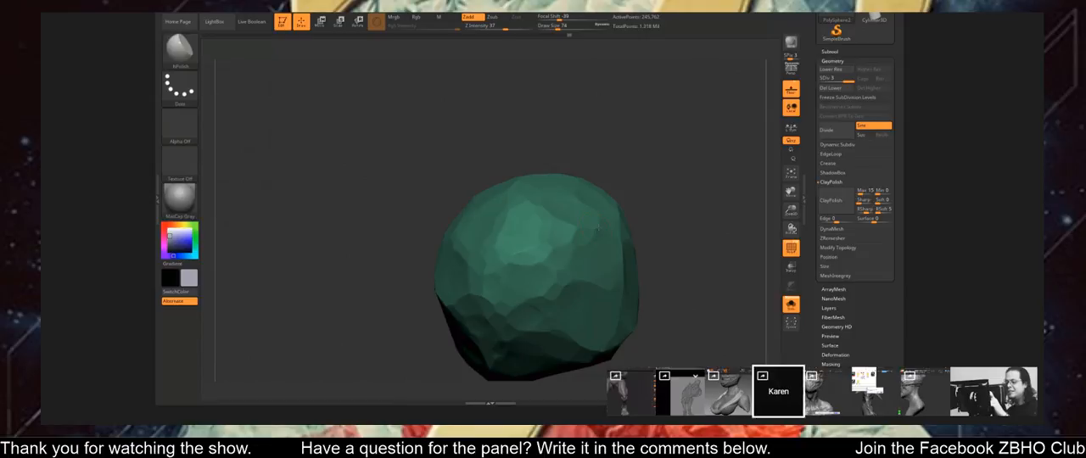
pyautogui.moveTo(622, 168); pyautogui.dragTo(598, 162)
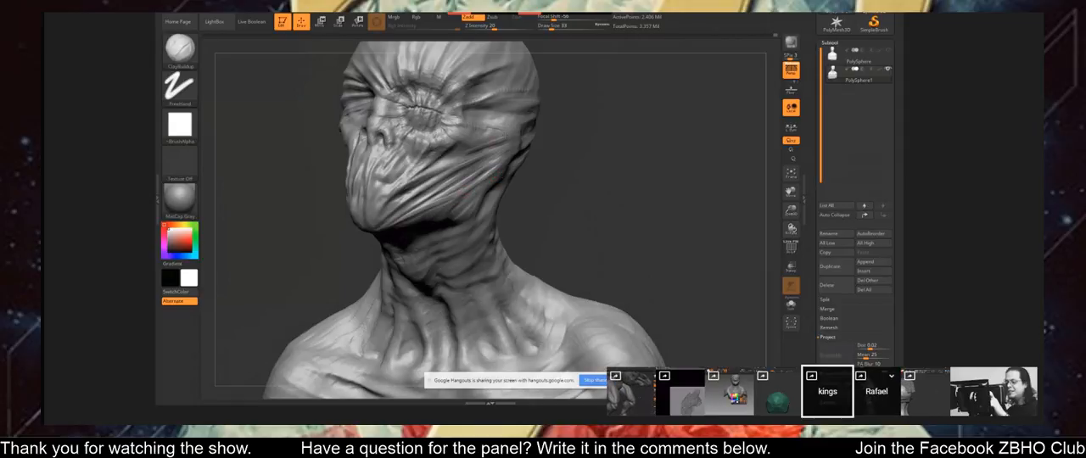
# Sculpt and smooth the wrinkled skin folds on the bust's neck below the jaw with ClayBuildup.
pyautogui.press('shift')
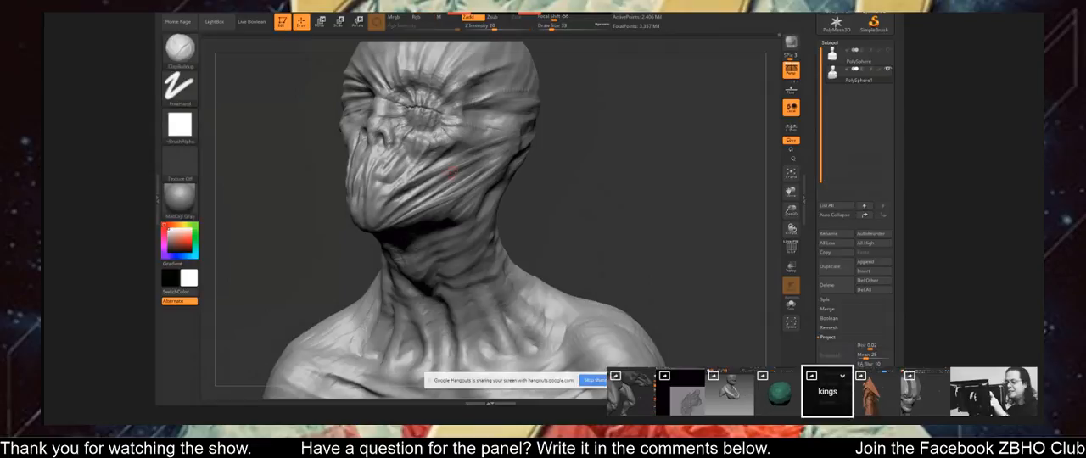
pyautogui.keyDown('ctrl'); pyautogui.moveTo(417, 182); pyautogui.dragTo(417, 127, button='right'); pyautogui.keyUp('ctrl')
pyautogui.moveTo(254, 227)
pyautogui.mouseDown(button='right')
pyautogui.moveTo(373, 235)
pyautogui.moveTo(316, 230)
pyautogui.mouseUp(button='right')
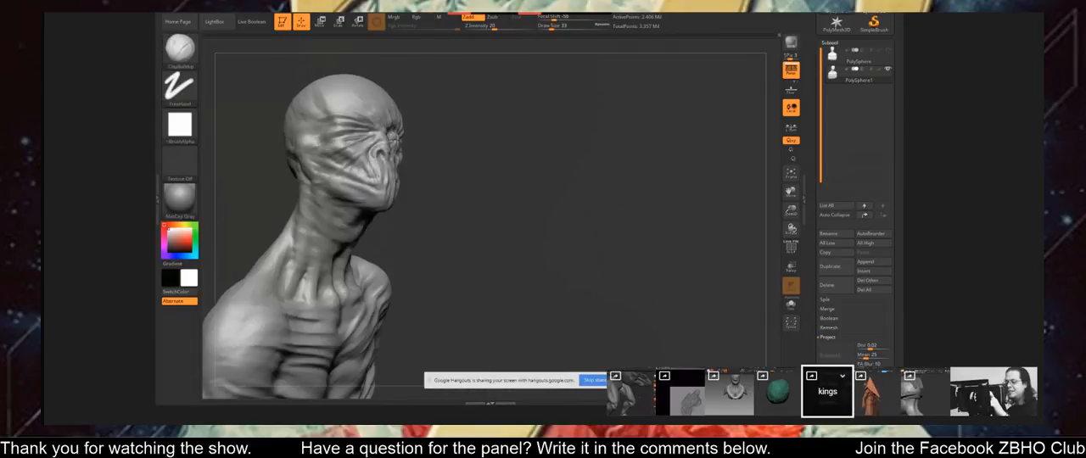
pyautogui.moveTo(555, 231)
pyautogui.mouseDown(button='right')
pyautogui.moveTo(497, 230)
pyautogui.moveTo(462, 170)
pyautogui.mouseUp(button='right')
pyautogui.press('ctrl')
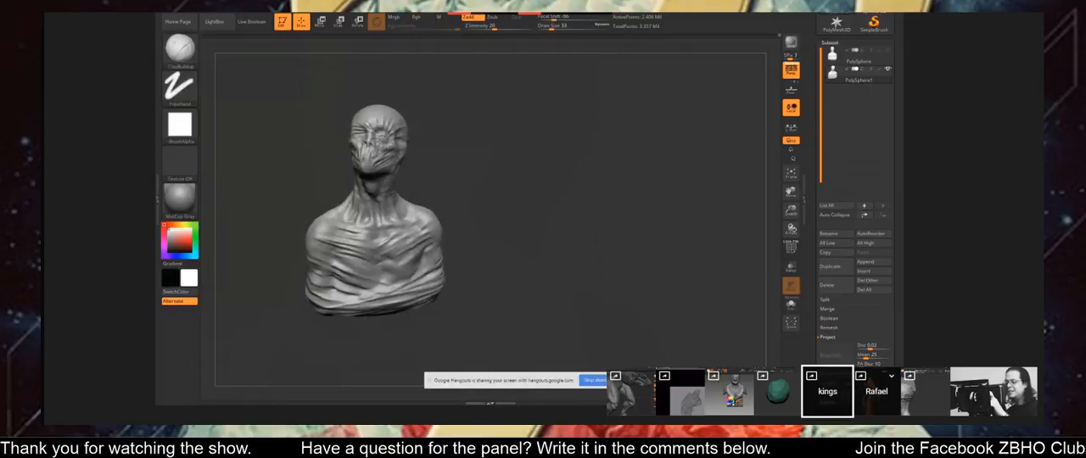
pyautogui.keyDown('ctrl'); pyautogui.moveTo(390, 194); pyautogui.dragTo(416, 246, button='right'); pyautogui.keyUp('ctrl')
pyautogui.moveTo(417, 181); pyautogui.dragTo(399, 168, button='right')
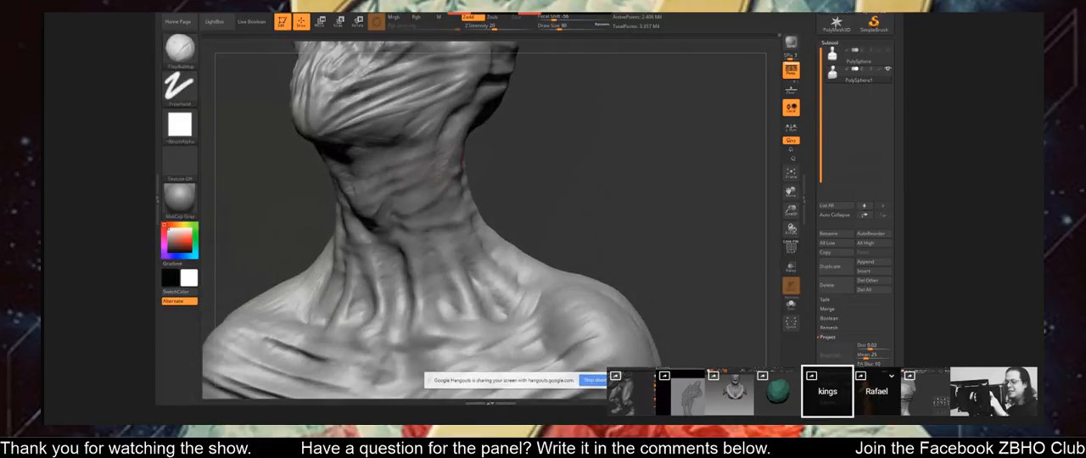
pyautogui.moveTo(399, 168); pyautogui.dragTo(434, 170, button='right')
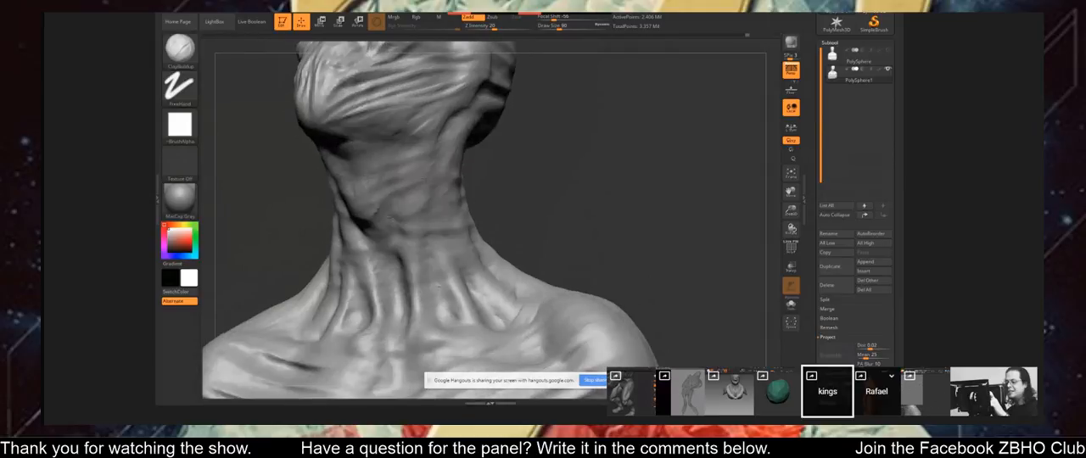
pyautogui.moveTo(509, 199); pyautogui.dragTo(523, 180)
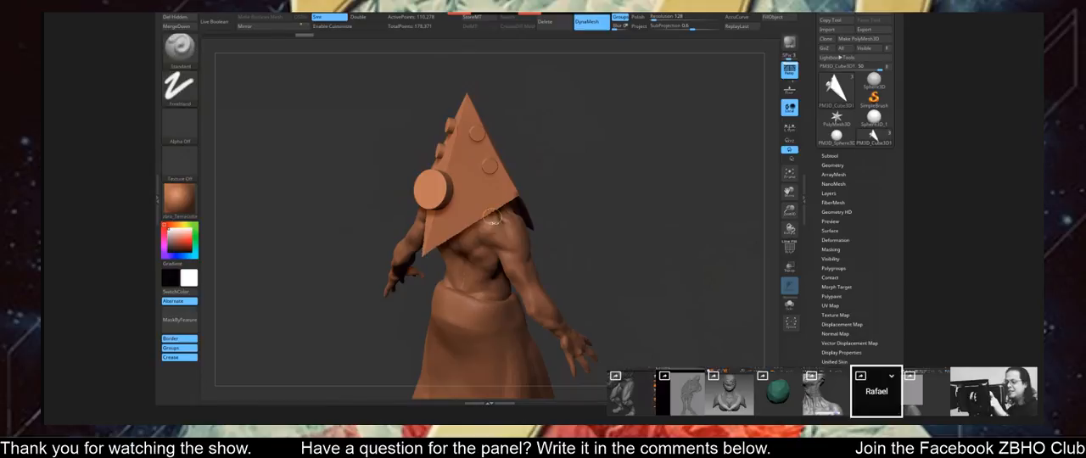
# Remesh the figure's pyramid helmet with DynaMesh at resolution 128 and check its shape from behind and from the side.
pyautogui.keyDown('ctrl'); pyautogui.moveTo(425, 253); pyautogui.dragTo(517, 201); pyautogui.keyUp('ctrl')
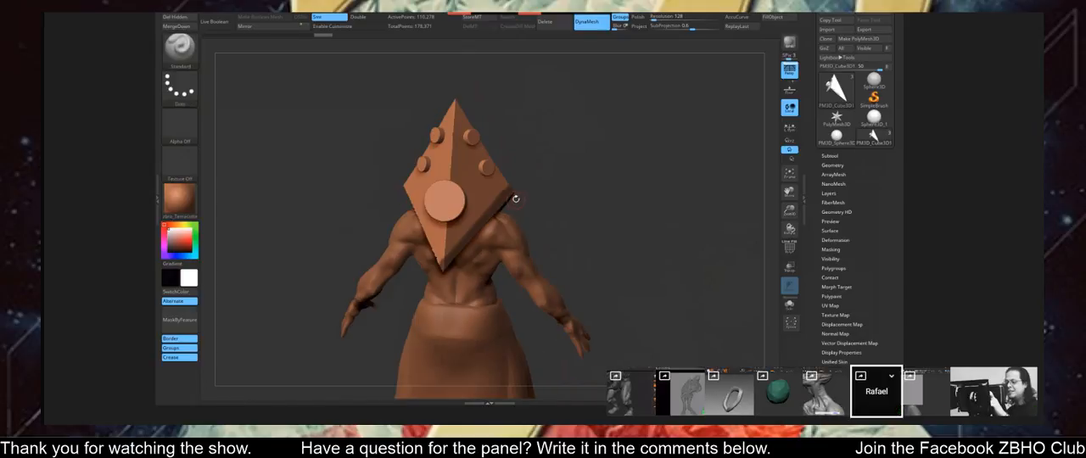
pyautogui.keyDown('ctrl'); pyautogui.moveTo(581, 207); pyautogui.dragTo(556, 226); pyautogui.keyUp('ctrl')
pyautogui.keyDown('ctrl'); pyautogui.moveTo(581, 190); pyautogui.dragTo(606, 248); pyautogui.keyUp('ctrl')
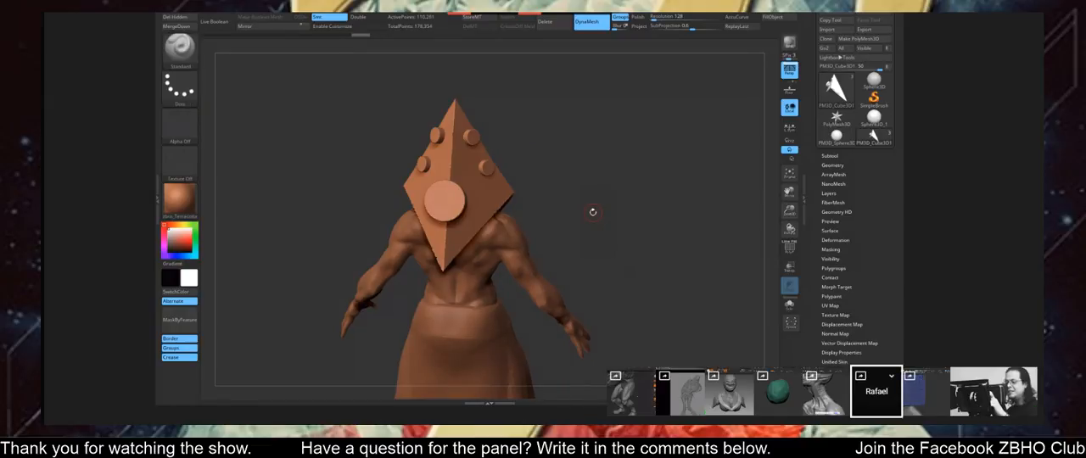
pyautogui.moveTo(591, 211); pyautogui.dragTo(533, 210)
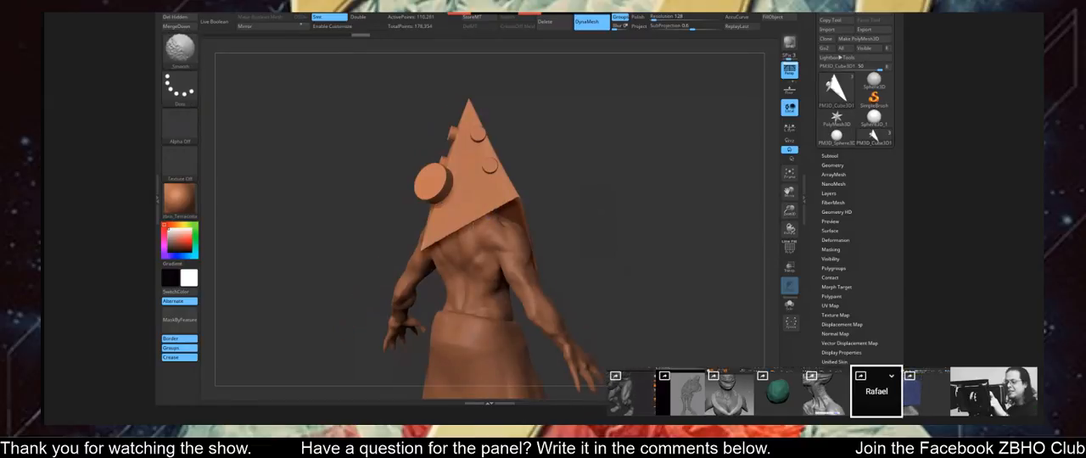
pyautogui.moveTo(548, 162); pyautogui.dragTo(534, 173, button='right')
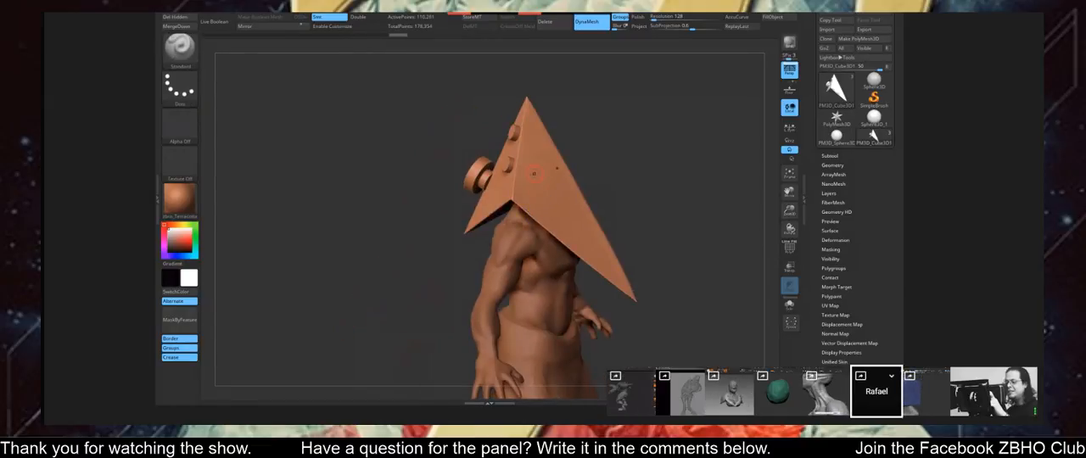
pyautogui.moveTo(620, 202); pyautogui.dragTo(577, 177, button='right')
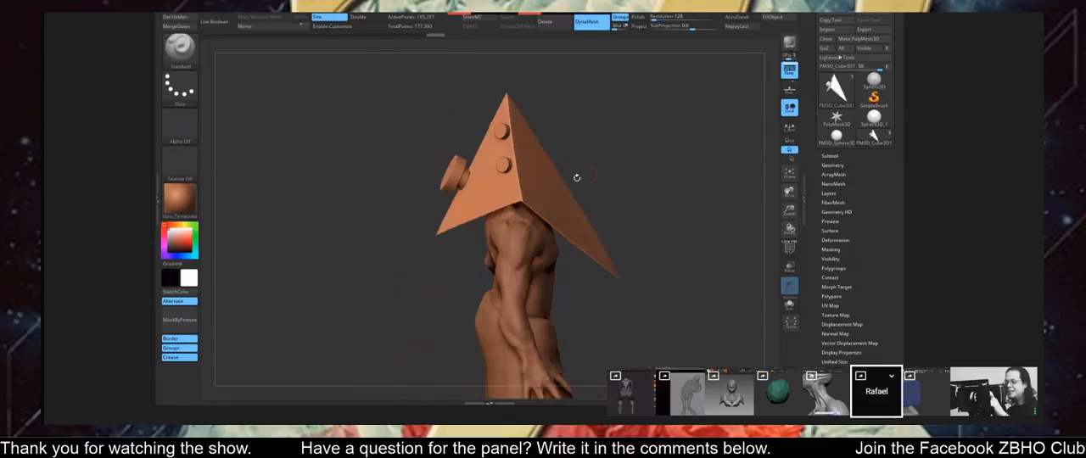
# Bevel the lower rim of the pyramid helmet, select the Standard brush and check the rim from the front.
pyautogui.moveTo(518, 201)
pyautogui.keyDown('ctrl'); pyautogui.mouseDown()
pyautogui.moveTo(495, 210)
pyautogui.moveTo(526, 195)
pyautogui.mouseUp(); pyautogui.keyUp('ctrl')
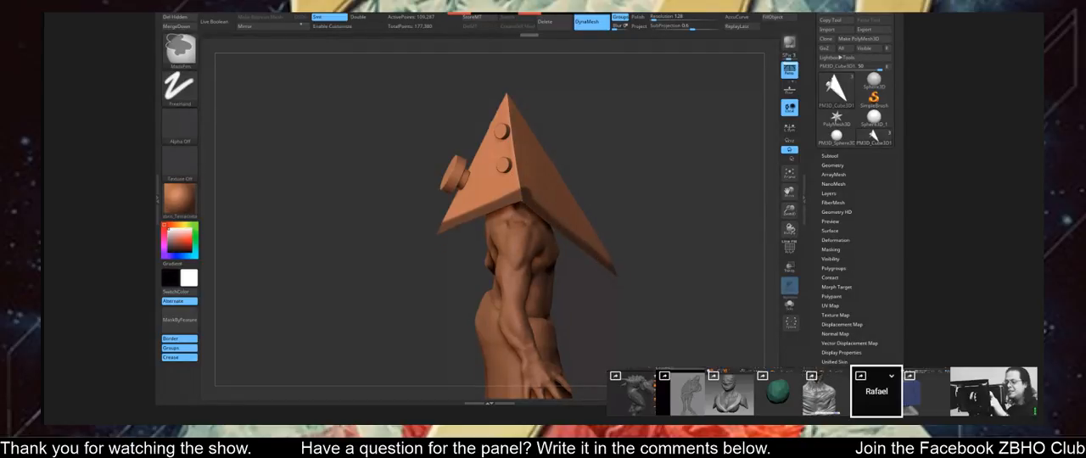
pyautogui.press('b')
pyautogui.press('s')
pyautogui.press('t')
pyautogui.moveTo(651, 294); pyautogui.dragTo(571, 208)
pyautogui.press('ctrl')
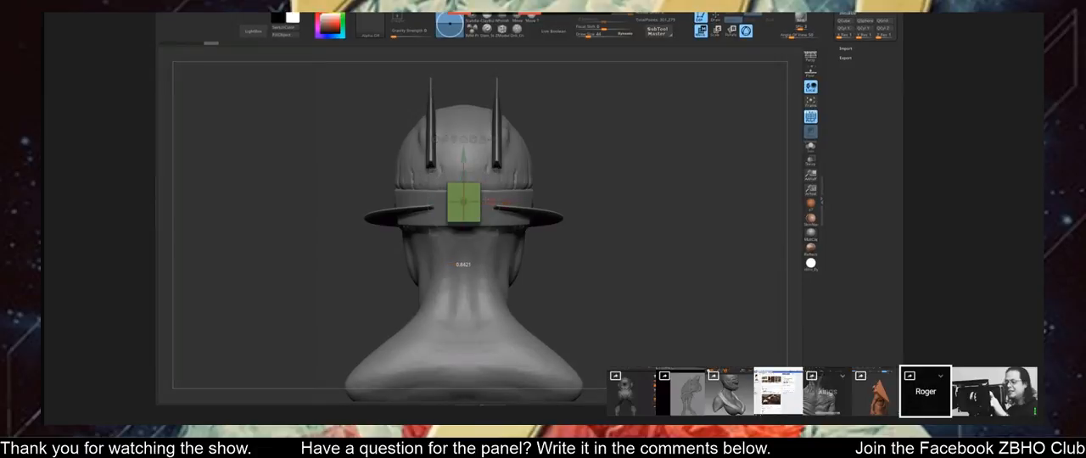
pyautogui.moveTo(486, 202); pyautogui.dragTo(468, 202)
# Adjust the position of the small block behind the toothed head's side band with the gizmo.
pyautogui.keyDown('shift'); pyautogui.moveTo(339, 151); pyautogui.dragTo(522, 149); pyautogui.keyUp('shift')
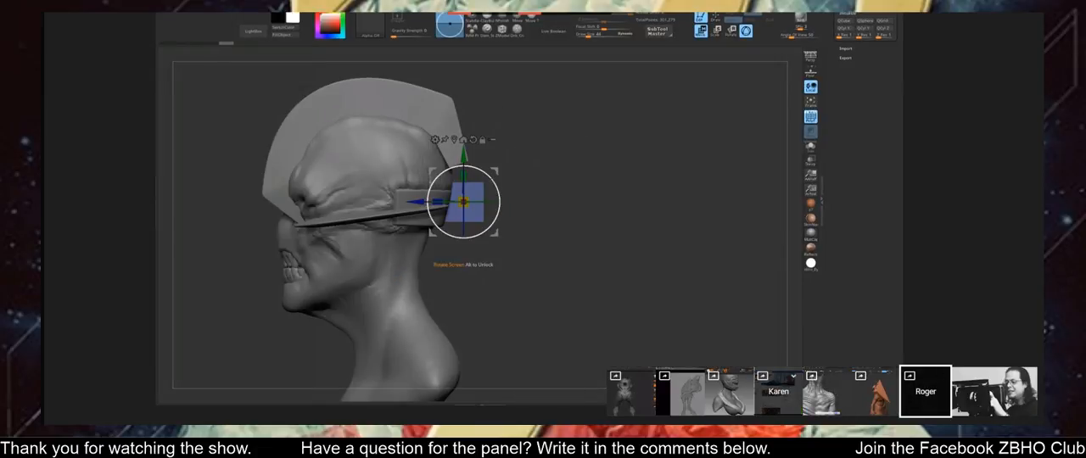
pyautogui.moveTo(437, 202); pyautogui.dragTo(444, 201)
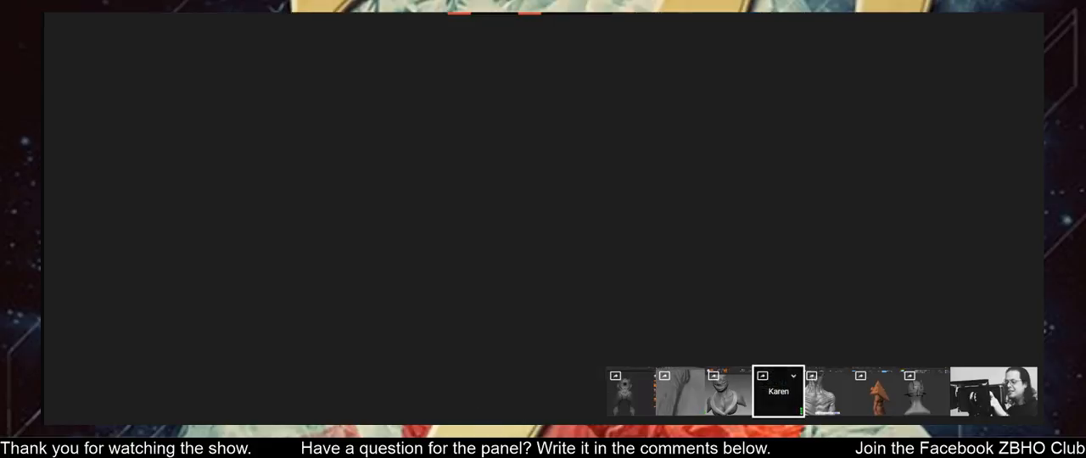
# In the web browser, find the "Hanging Cages" VR painting post on the Goro Fujita Art page and enlarge its video.
pyautogui.scroll(-2, 666, 210)
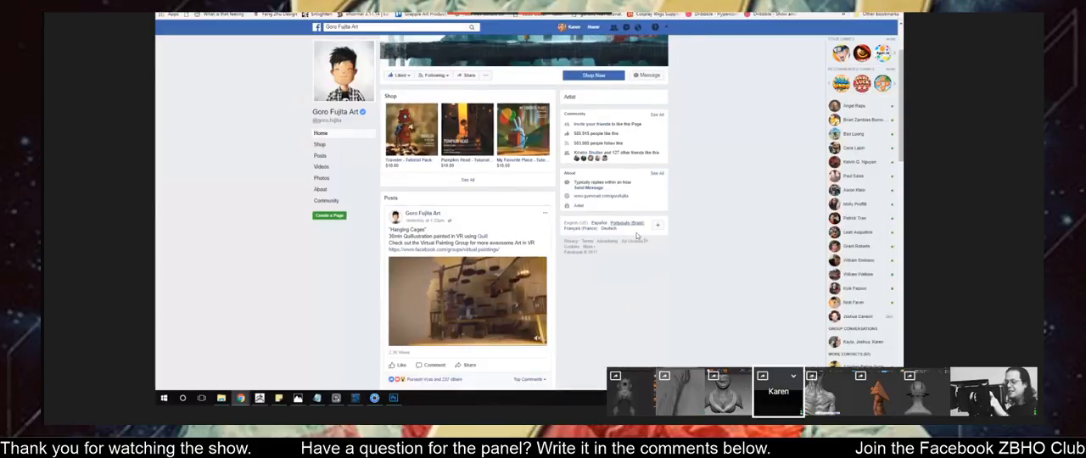
pyautogui.scroll(-1, 564, 295)
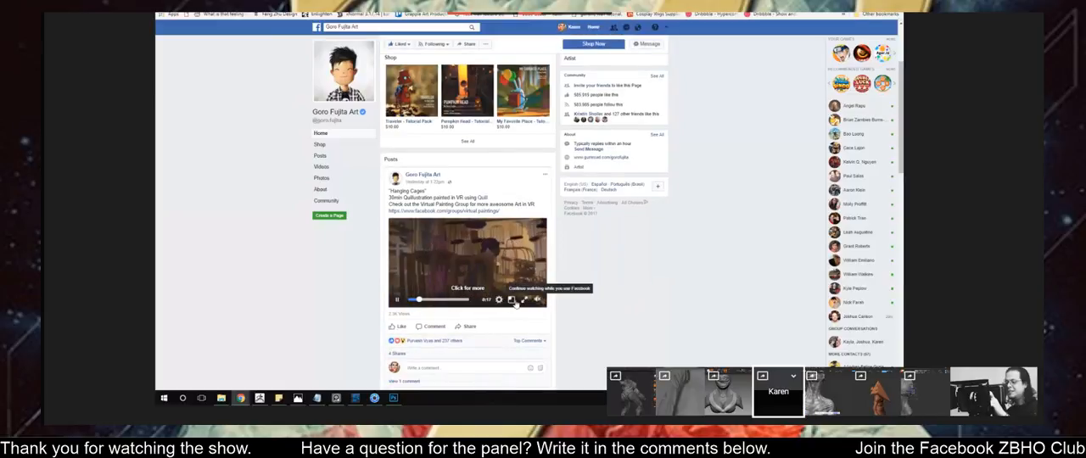
pyautogui.click(524, 301)
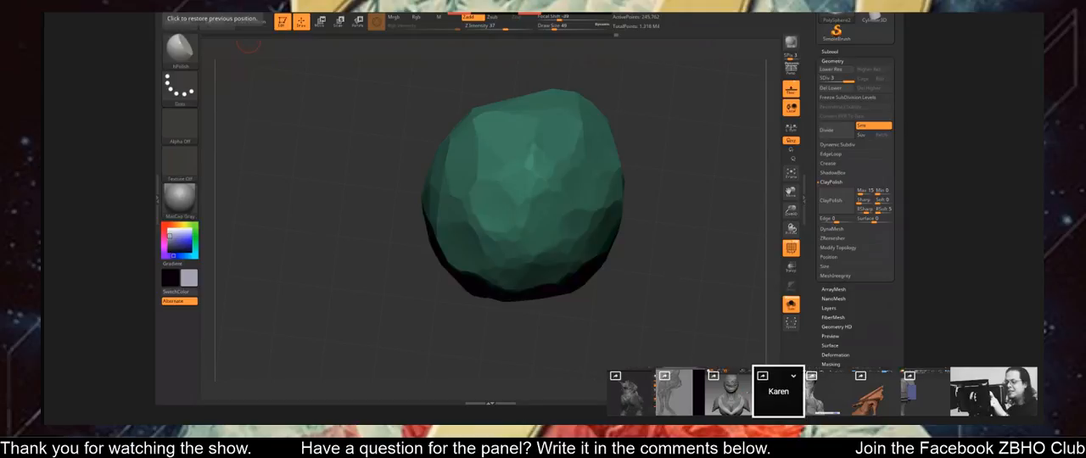
# Back in ZBrush, refine smaller facets on the green form with hPolish from several angles.
pyautogui.moveTo(662, 185)
pyautogui.mouseDown()
pyautogui.moveTo(663, 168)
pyautogui.moveTo(597, 188)
pyautogui.mouseUp()
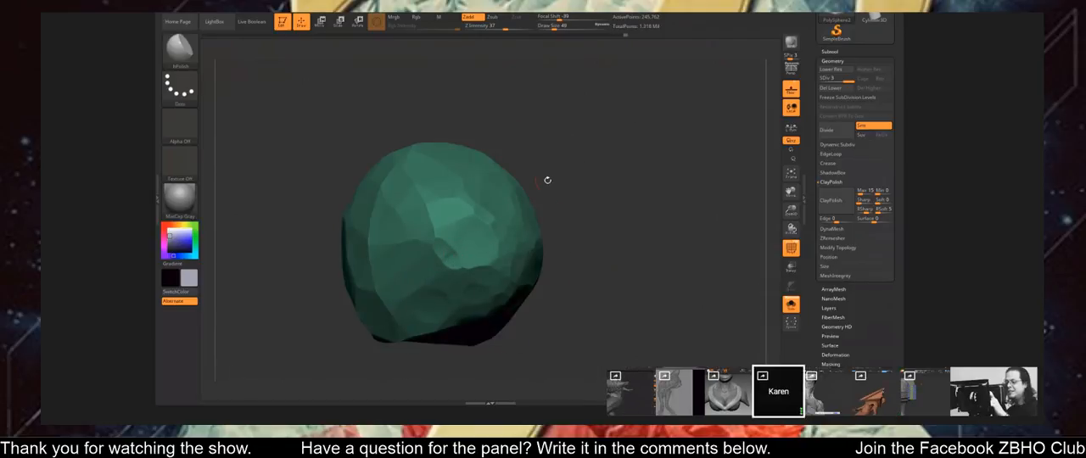
pyautogui.moveTo(547, 180); pyautogui.dragTo(604, 200)
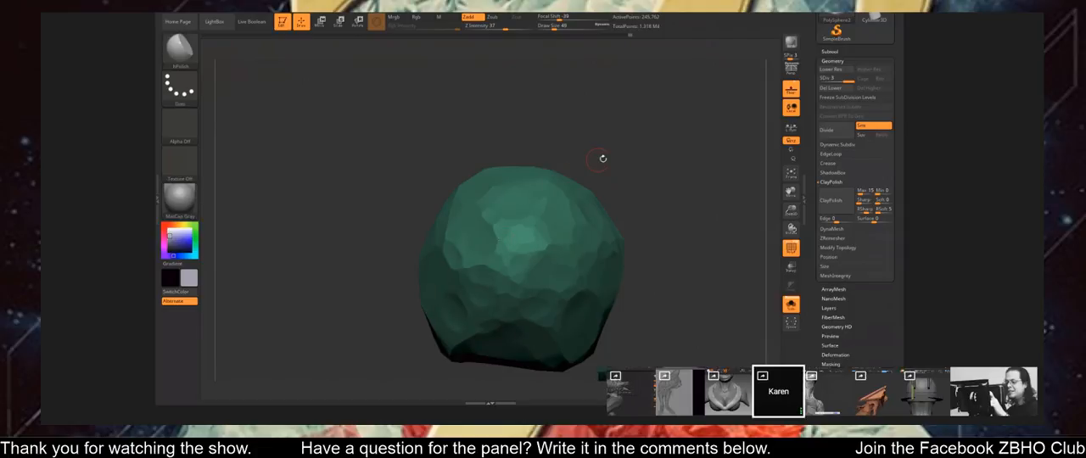
pyautogui.moveTo(603, 159)
pyautogui.mouseDown()
pyautogui.moveTo(615, 161)
pyautogui.moveTo(638, 134)
pyautogui.mouseUp()
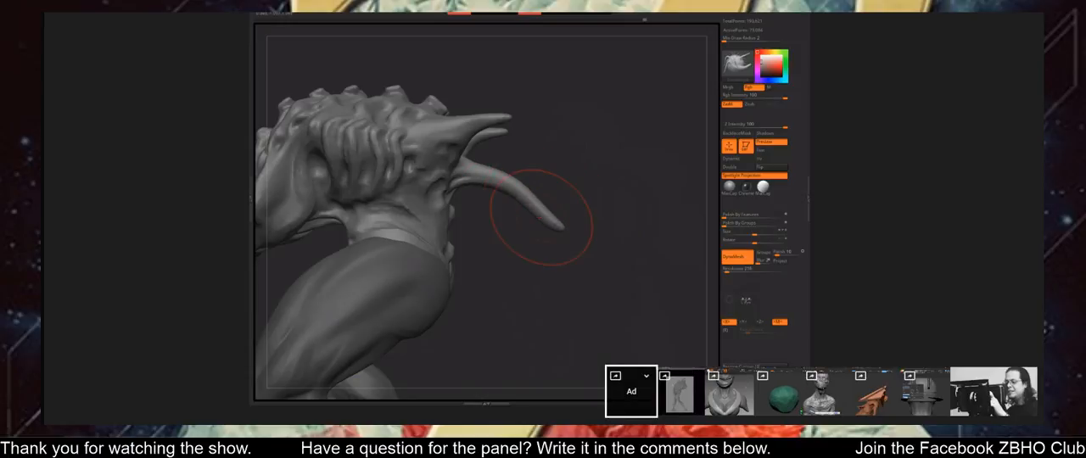
# Bend the tip of the spiked creature's long lower horn downward into a curve.
pyautogui.moveTo(547, 209)
pyautogui.mouseDown()
pyautogui.moveTo(567, 227)
pyautogui.moveTo(565, 243)
pyautogui.moveTo(557, 224)
pyautogui.moveTo(605, 234)
pyautogui.mouseUp()
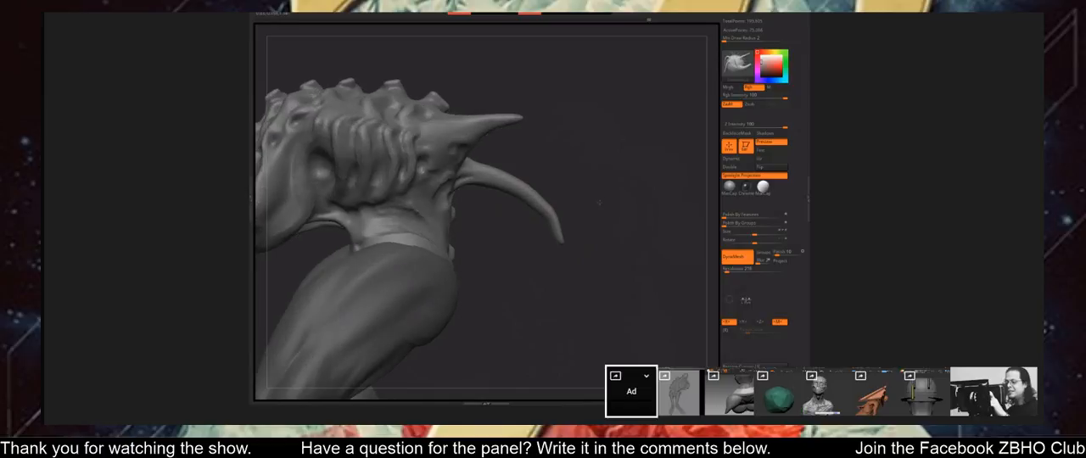
# Pull the spiked creature's upper pair of horns outward and curve their tips downward.
pyautogui.press('s')
pyautogui.moveTo(519, 116)
pyautogui.mouseDown()
pyautogui.moveTo(557, 118)
pyautogui.moveTo(587, 146)
pyautogui.mouseUp()
pyautogui.press('s')
pyautogui.keyDown('ctrl'); pyautogui.moveTo(613, 175); pyautogui.dragTo(665, 225); pyautogui.keyUp('ctrl')
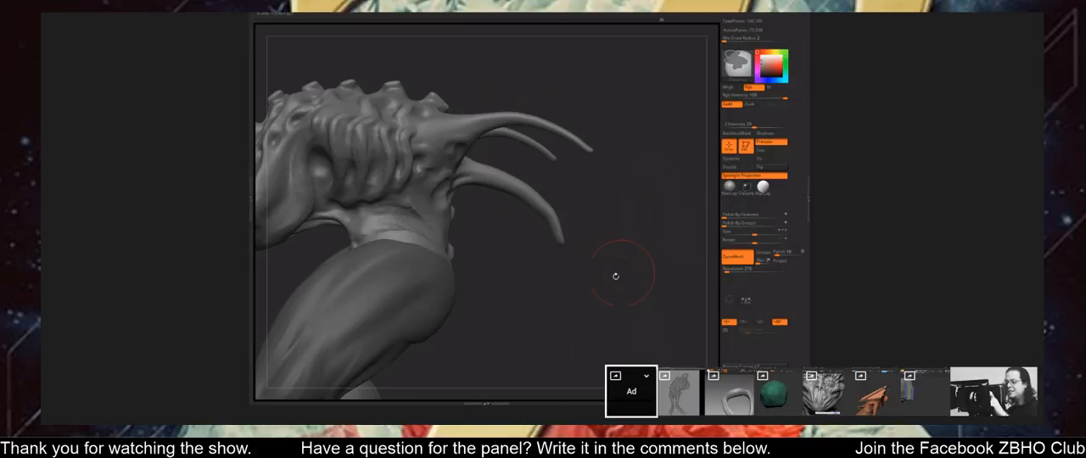
# Smooth the surface of the spiked creature's long lower horn from its tip toward the base.
pyautogui.moveTo(616, 276)
pyautogui.keyDown('alt'); pyautogui.mouseDown()
pyautogui.moveTo(551, 162)
pyautogui.moveTo(539, 172)
pyautogui.moveTo(607, 271)
pyautogui.moveTo(475, 255)
pyautogui.mouseUp(); pyautogui.keyUp('alt')
pyautogui.press('shift')
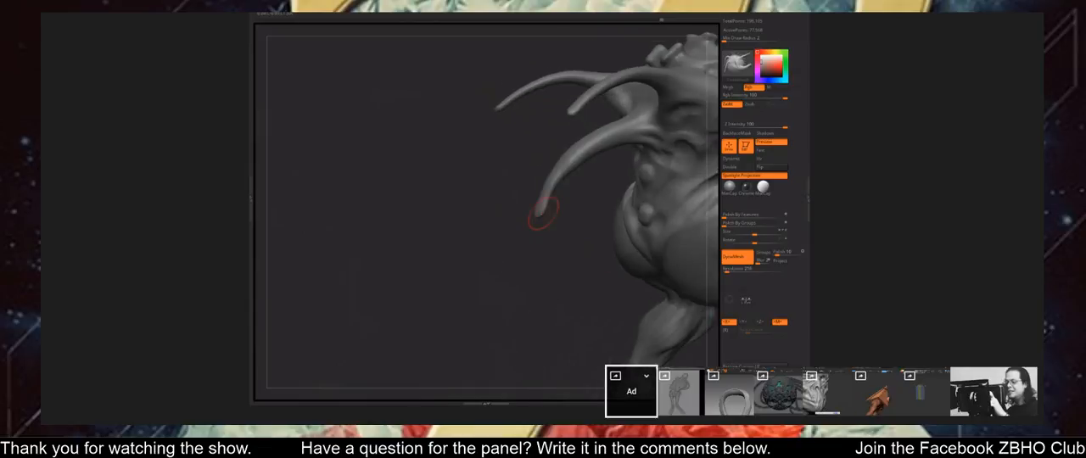
pyautogui.press('shift')
pyautogui.moveTo(543, 209); pyautogui.dragTo(562, 169)
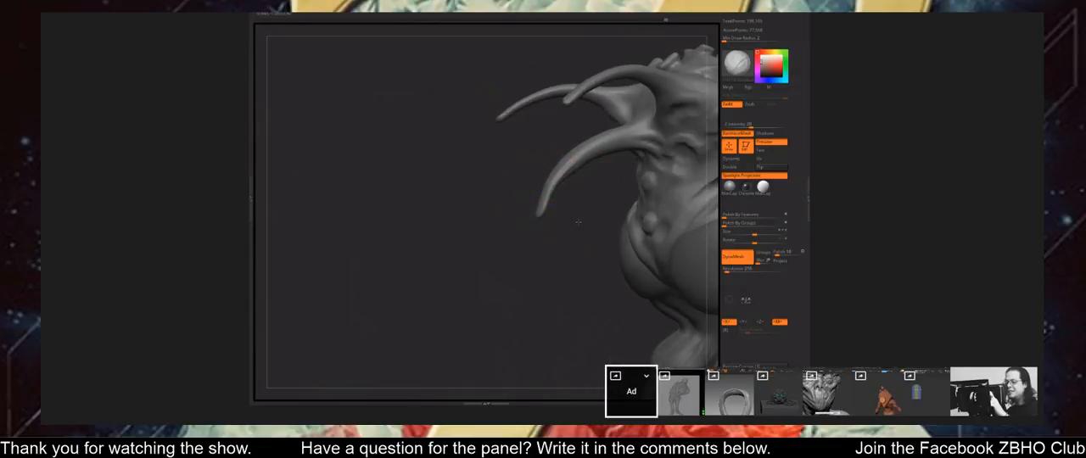
pyautogui.moveTo(578, 223); pyautogui.dragTo(631, 129)
pyautogui.moveTo(579, 216)
pyautogui.mouseDown()
pyautogui.moveTo(566, 228)
pyautogui.moveTo(601, 283)
pyautogui.moveTo(632, 174)
pyautogui.mouseUp()
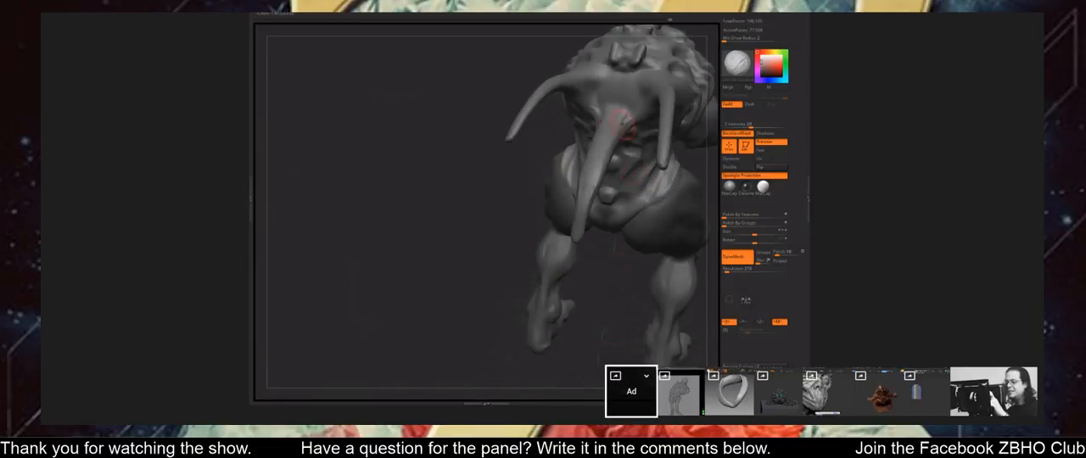
# Adjust the silhouette of the spiked creature's upper back with the Move brush.
pyautogui.moveTo(623, 126)
pyautogui.mouseDown(button='right')
pyautogui.moveTo(610, 174)
pyautogui.moveTo(632, 126)
pyautogui.moveTo(469, 254)
pyautogui.moveTo(495, 238)
pyautogui.mouseUp(button='right')
pyautogui.keyDown('ctrl'); pyautogui.moveTo(651, 199); pyautogui.dragTo(681, 249); pyautogui.keyUp('ctrl')
pyautogui.moveTo(670, 255)
pyautogui.keyDown('ctrl'); pyautogui.mouseDown(button='right')
pyautogui.moveTo(613, 306)
pyautogui.moveTo(484, 349)
pyautogui.mouseUp(button='right'); pyautogui.keyUp('ctrl')
pyautogui.moveTo(585, 285)
pyautogui.mouseDown(button='right')
pyautogui.moveTo(556, 331)
pyautogui.moveTo(535, 340)
pyautogui.moveTo(498, 316)
pyautogui.moveTo(522, 266)
pyautogui.moveTo(565, 271)
pyautogui.moveTo(567, 316)
pyautogui.mouseUp(button='right')
pyautogui.press('b')
pyautogui.press('m')
pyautogui.press('v')
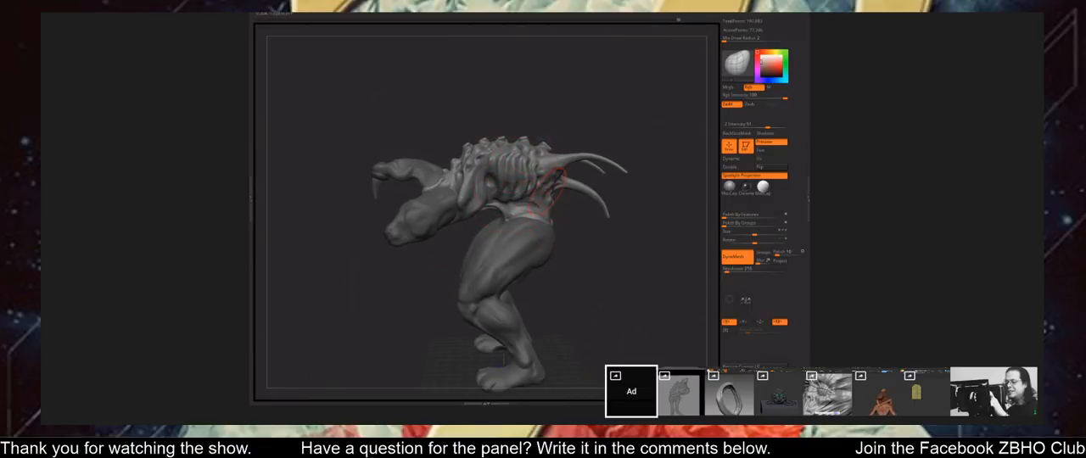
pyautogui.moveTo(553, 213); pyautogui.dragTo(497, 122, button='right')
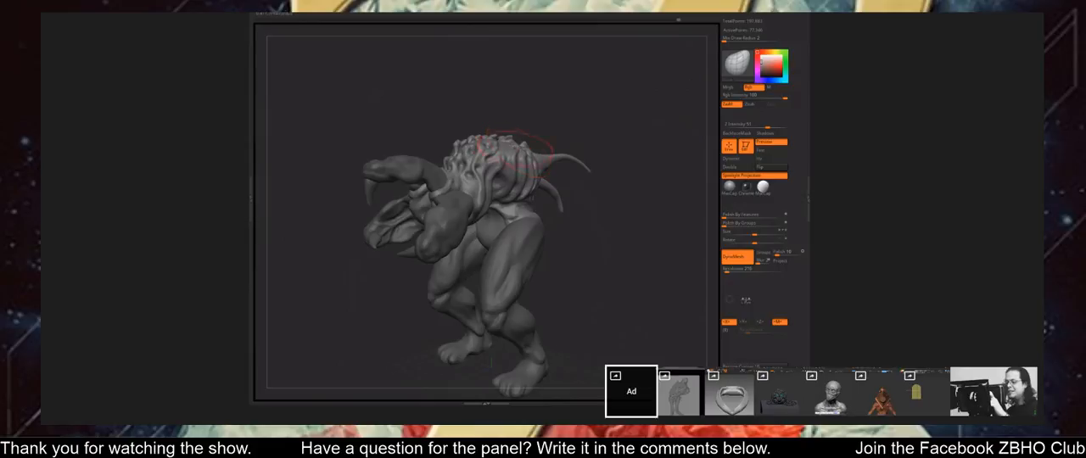
pyautogui.moveTo(561, 198); pyautogui.dragTo(518, 168, button='right')
pyautogui.moveTo(509, 140); pyautogui.dragTo(514, 127, button='right')
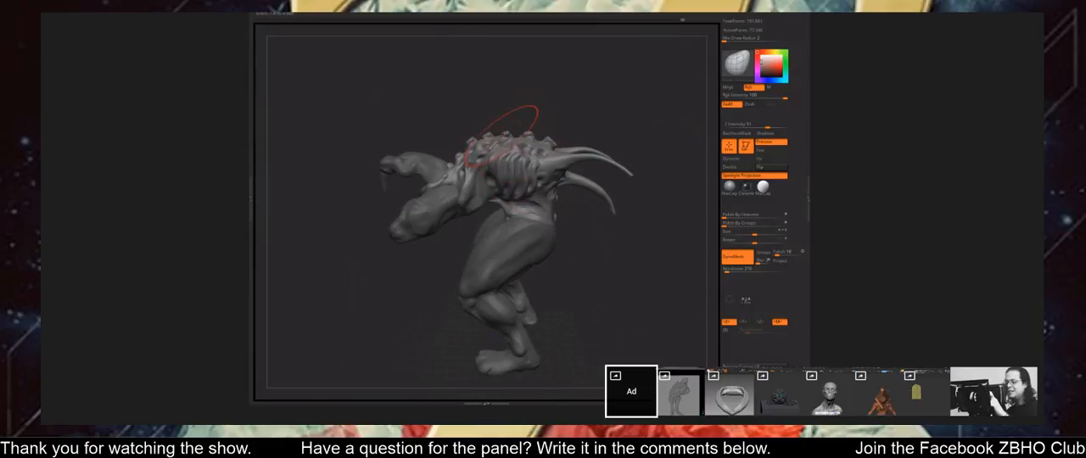
pyautogui.click(513, 135)
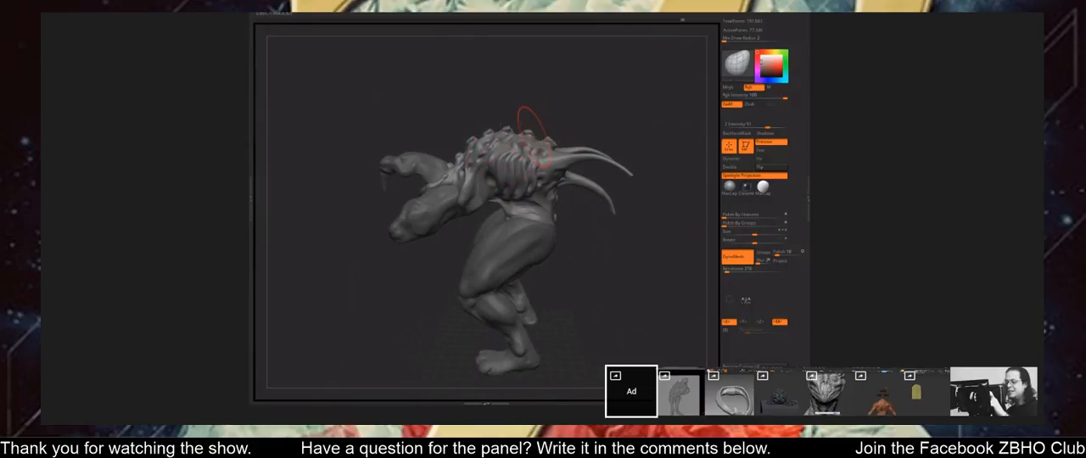
pyautogui.moveTo(573, 251)
pyautogui.mouseDown()
pyautogui.moveTo(604, 257)
pyautogui.moveTo(579, 252)
pyautogui.mouseUp()
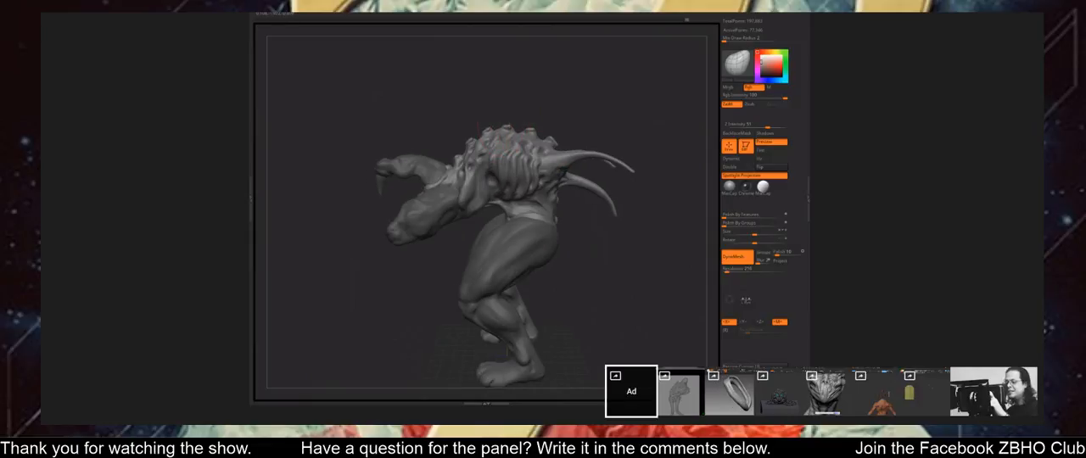
# Adjust the spiked creature's arm and torso proportions with the Move brush, checking from several angles.
pyautogui.moveTo(584, 257)
pyautogui.mouseDown()
pyautogui.moveTo(571, 297)
pyautogui.moveTo(531, 326)
pyautogui.moveTo(500, 311)
pyautogui.moveTo(419, 304)
pyautogui.moveTo(414, 285)
pyautogui.mouseUp()
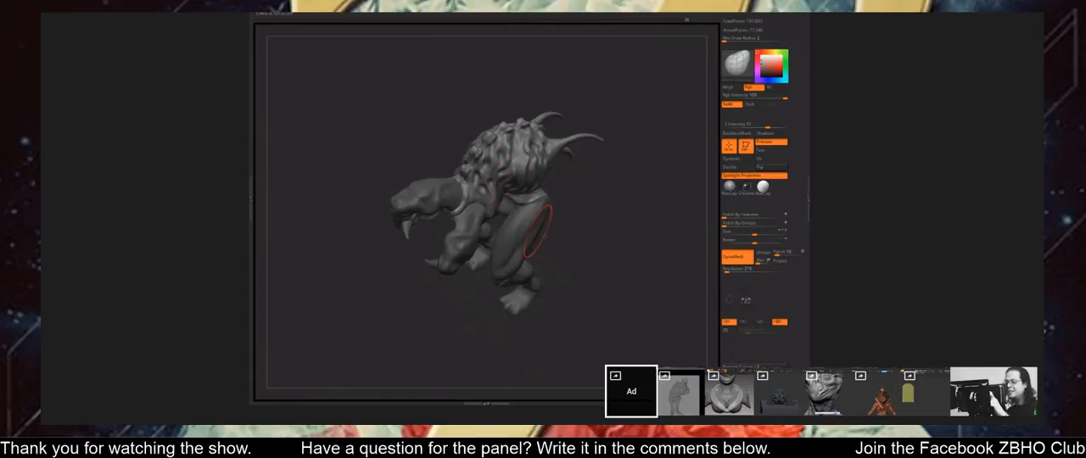
pyautogui.moveTo(537, 231); pyautogui.dragTo(493, 193)
pyautogui.moveTo(598, 276); pyautogui.dragTo(502, 200)
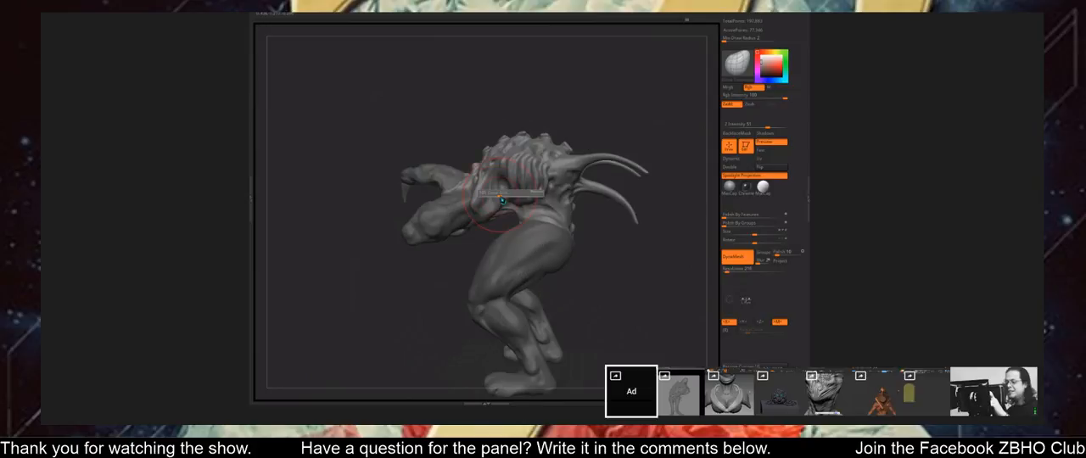
pyautogui.moveTo(449, 242); pyautogui.dragTo(472, 229)
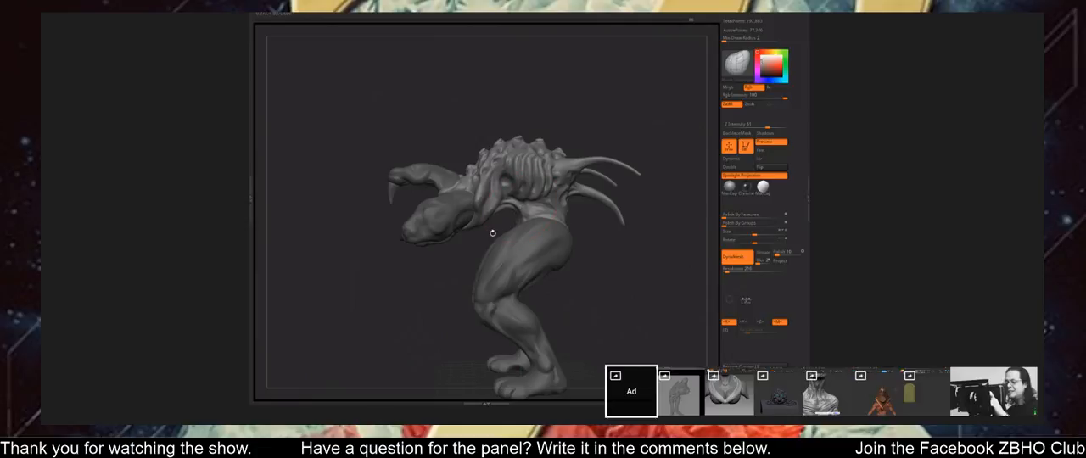
pyautogui.moveTo(519, 212); pyautogui.dragTo(533, 208)
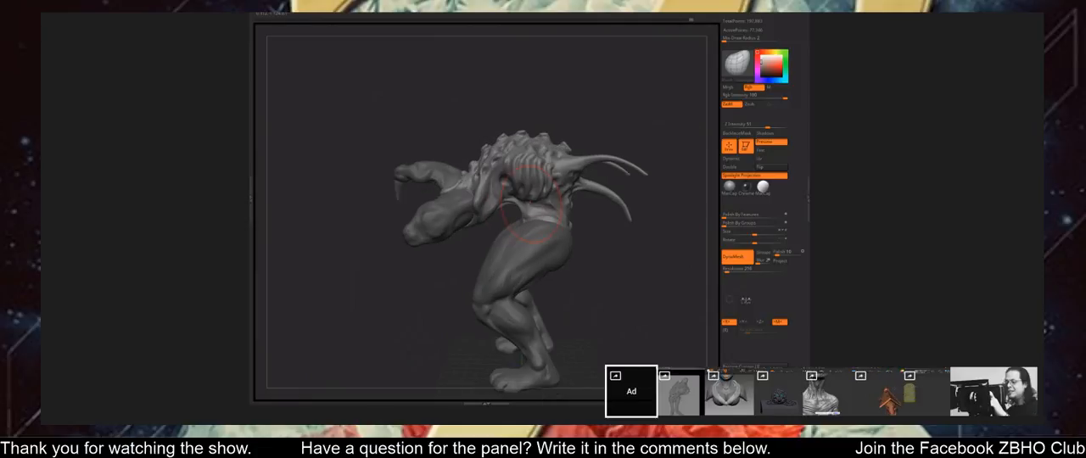
pyautogui.moveTo(632, 242); pyautogui.dragTo(501, 214)
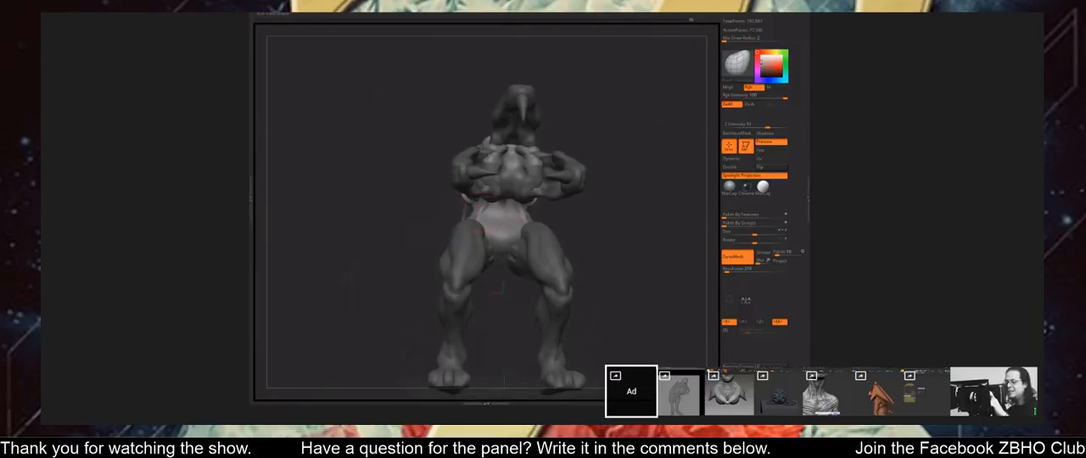
# Carve creases into the spiked creature's hip and waist, and switch back to the Move brush.
pyautogui.moveTo(587, 231)
pyautogui.mouseDown()
pyautogui.moveTo(561, 229)
pyautogui.moveTo(575, 218)
pyautogui.moveTo(596, 245)
pyautogui.moveTo(560, 242)
pyautogui.moveTo(601, 232)
pyautogui.moveTo(615, 292)
pyautogui.moveTo(564, 306)
pyautogui.mouseUp()
pyautogui.press('1')
pyautogui.moveTo(521, 215); pyautogui.dragTo(501, 232)
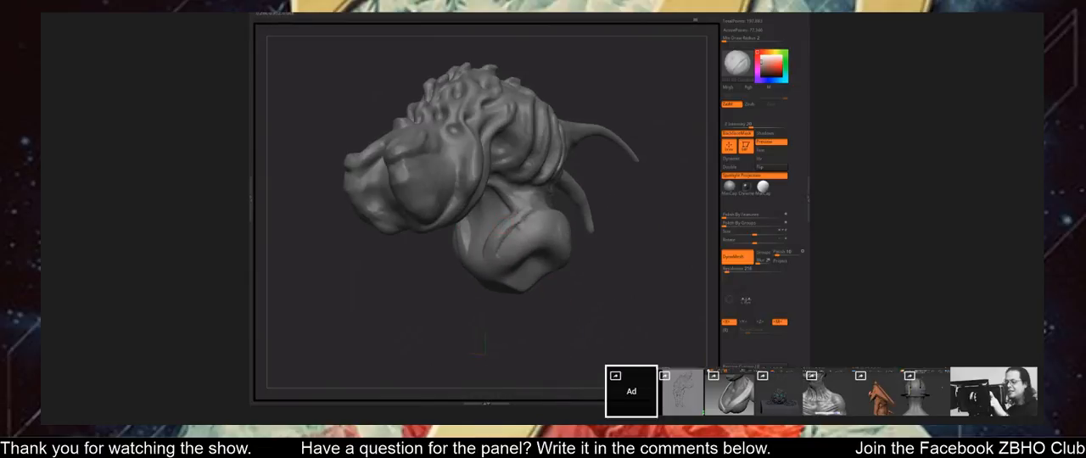
pyautogui.moveTo(563, 299); pyautogui.dragTo(566, 307)
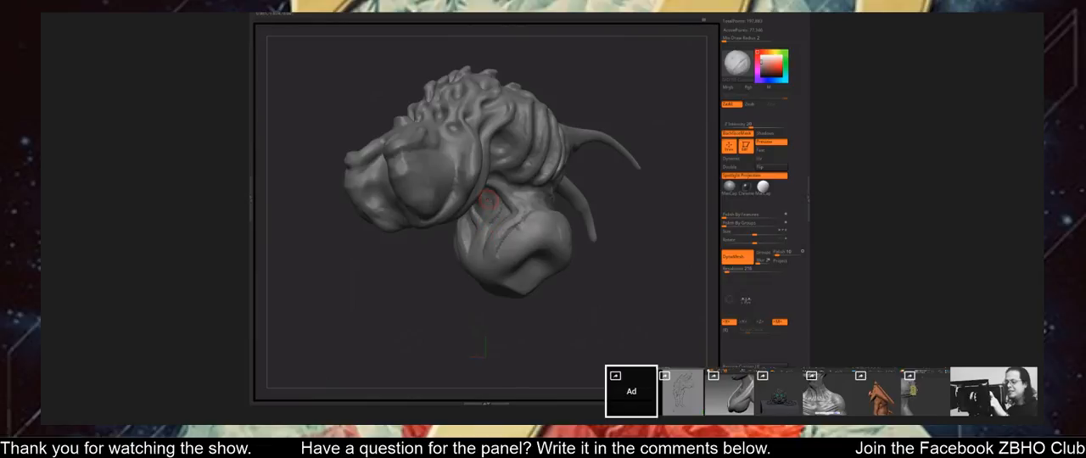
pyautogui.moveTo(558, 303)
pyautogui.mouseDown()
pyautogui.moveTo(629, 297)
pyautogui.moveTo(484, 288)
pyautogui.moveTo(586, 245)
pyautogui.moveTo(623, 303)
pyautogui.mouseUp()
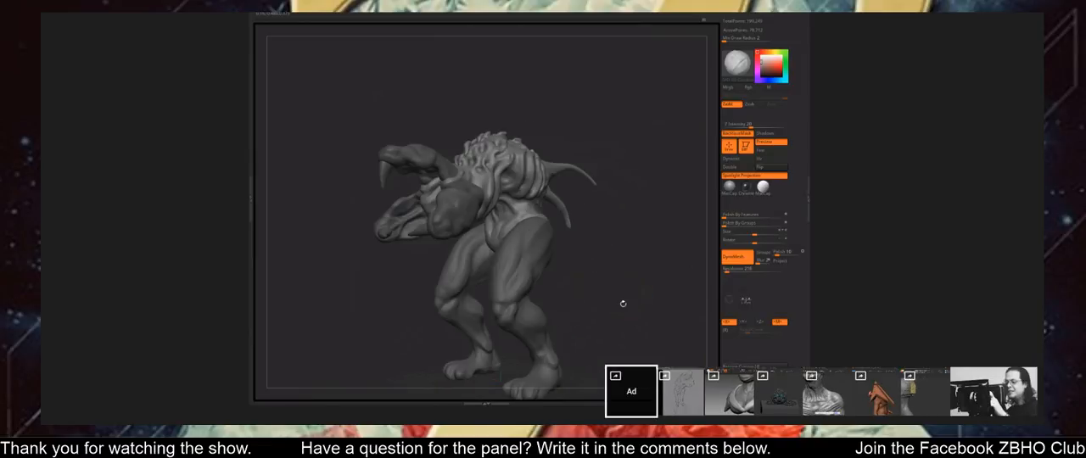
pyautogui.keyDown('alt'); pyautogui.click(531, 242); pyautogui.keyUp('alt')
pyautogui.moveTo(643, 247); pyautogui.dragTo(621, 250)
pyautogui.press('b')
pyautogui.press('m')
pyautogui.press('v')
pyautogui.press('s')
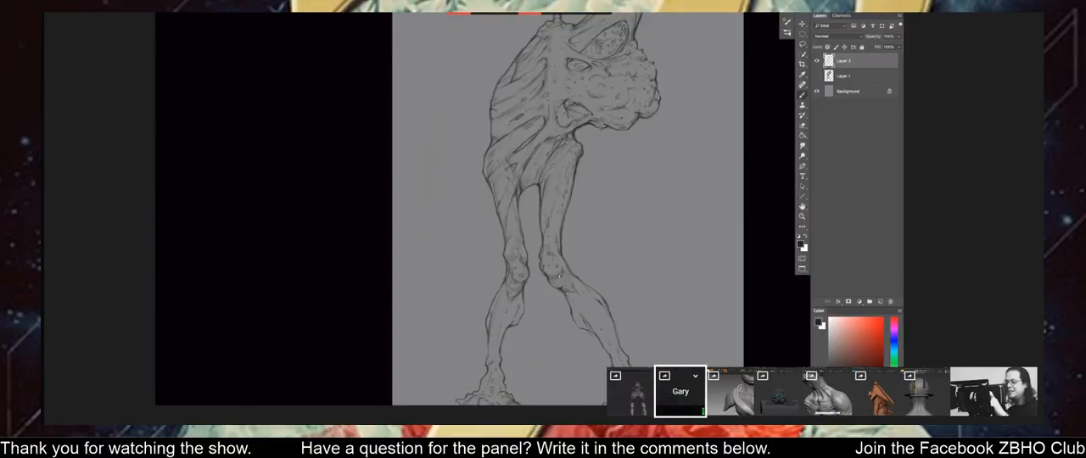
# In Photoshop, flip the view of the figure sketch horizontally with the whole figure in sight.
pyautogui.hotkey('ctrl', '-')
pyautogui.hotkey('ctrl', '-')
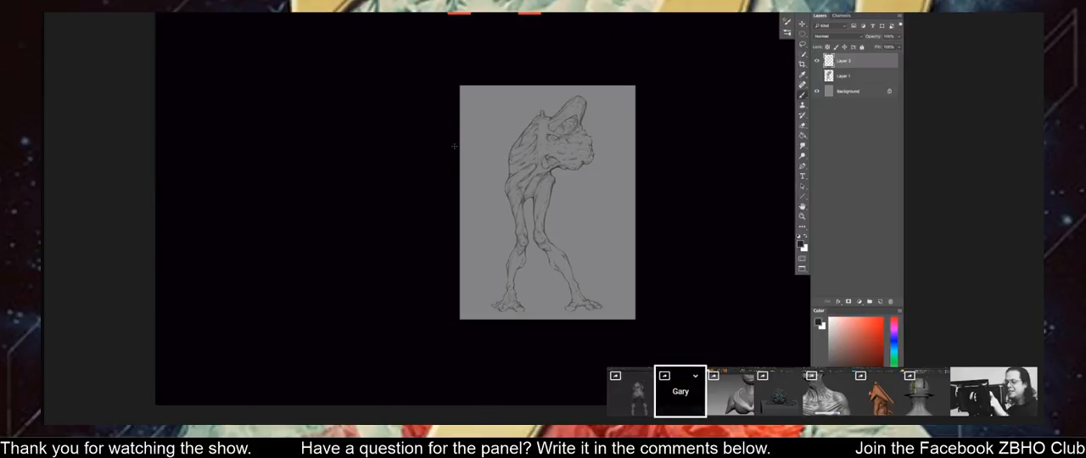
pyautogui.hotkey('ctrl', '+')
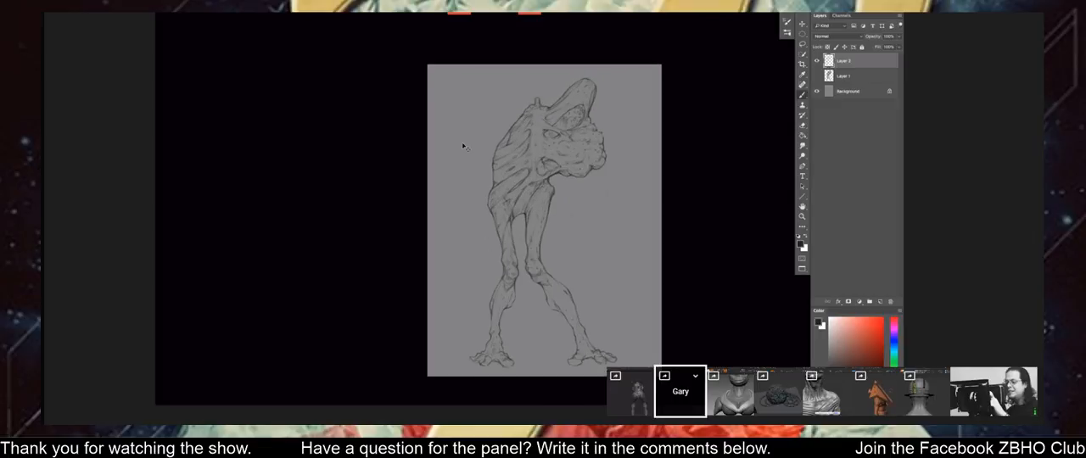
pyautogui.moveTo(457, 154); pyautogui.dragTo(456, 152)
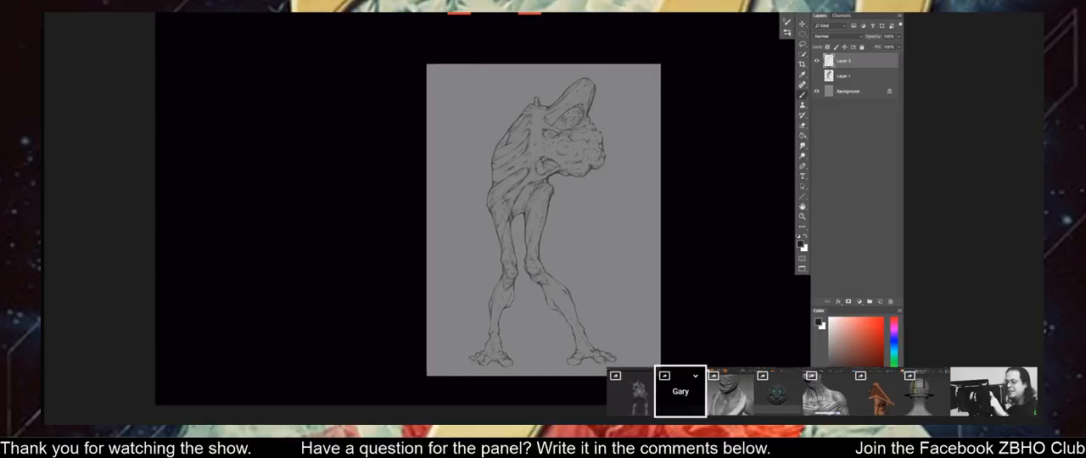
pyautogui.hotkey('ctrl', 'shift', 'h')
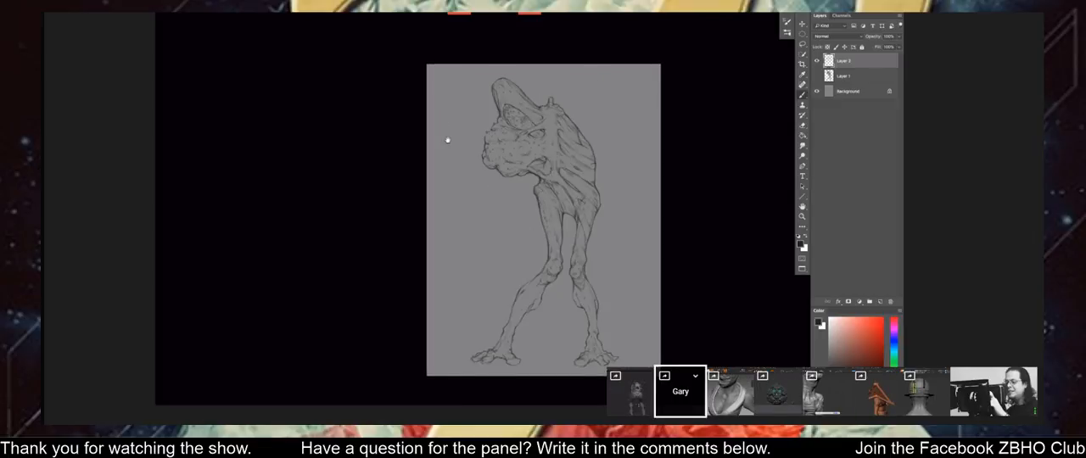
pyautogui.moveTo(446, 141); pyautogui.dragTo(445, 137)
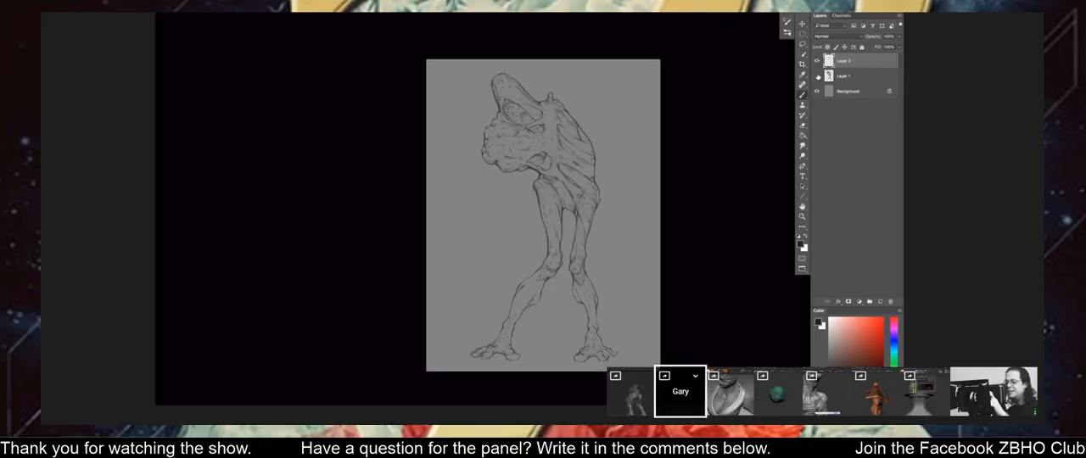
# Show the Layer 1 shading beneath the figure's line art and make that layer active.
pyautogui.click(818, 77)
pyautogui.click(824, 74)
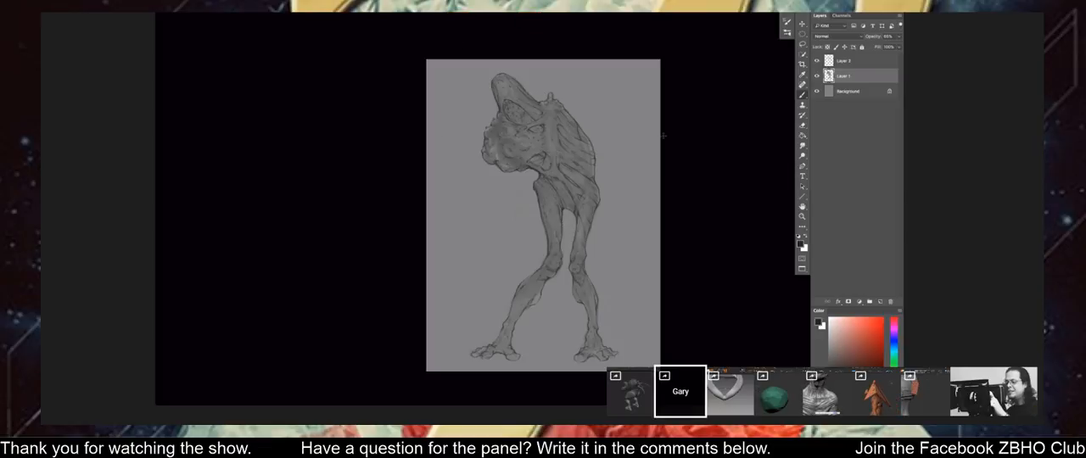
pyautogui.hotkey('ctrl', '+')
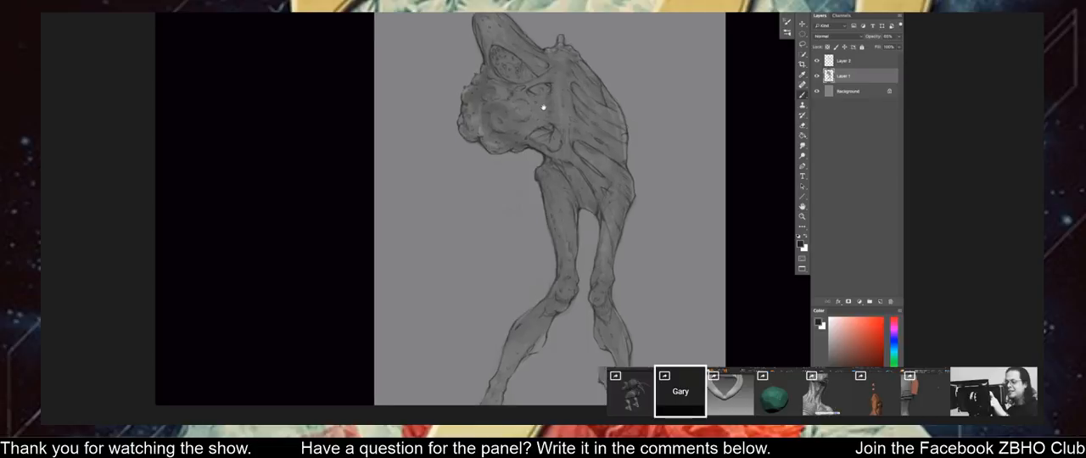
pyautogui.moveTo(565, 128); pyautogui.dragTo(557, 161)
# Keep Layer 1 active for painting and choose the soft messy edge brush from the Most Used Brushes group.
pyautogui.click(848, 62)
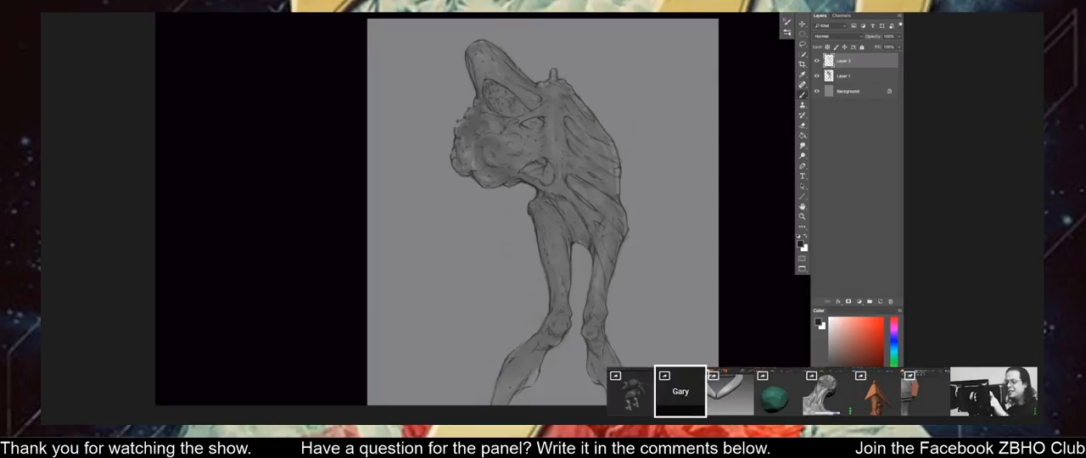
pyautogui.hotkey('ctrl', '-')
pyautogui.hotkey('ctrl', '-')
pyautogui.click(846, 77)
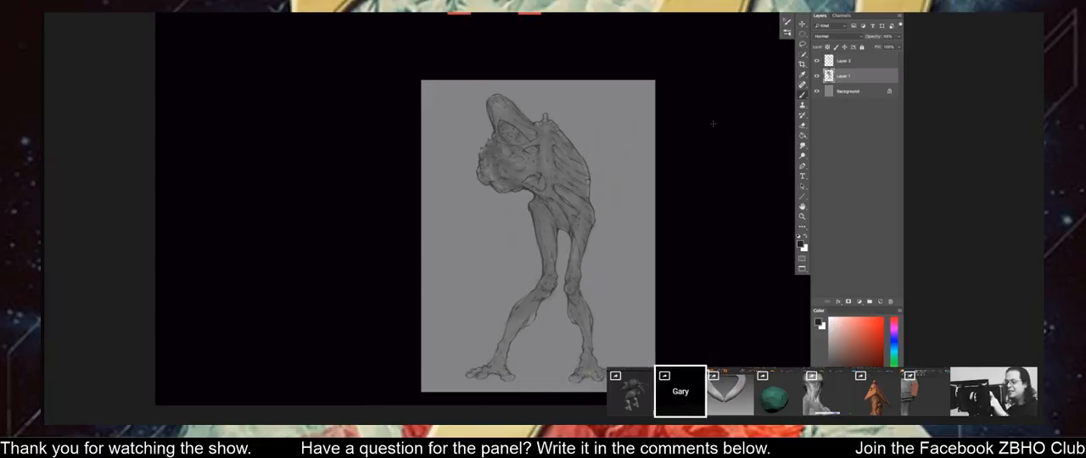
pyautogui.rightClick(584, 158)
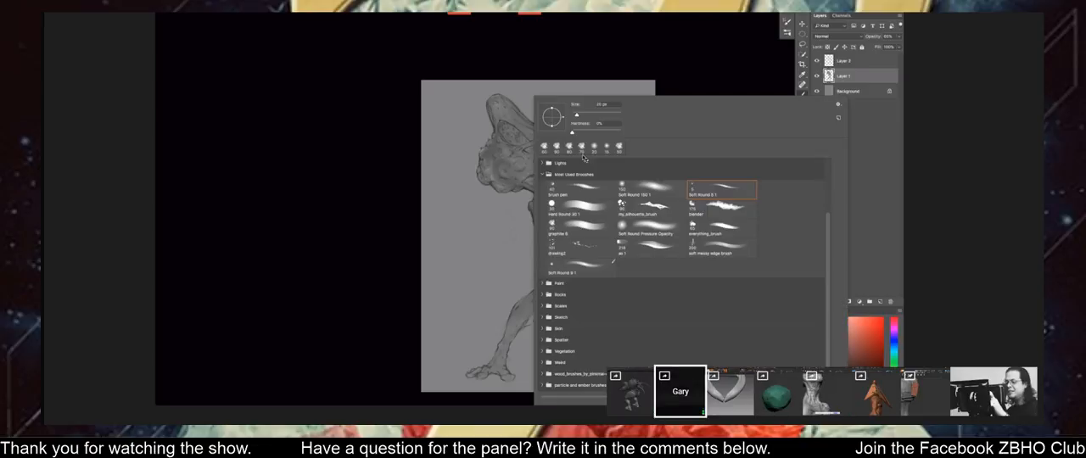
pyautogui.doubleClick(707, 249)
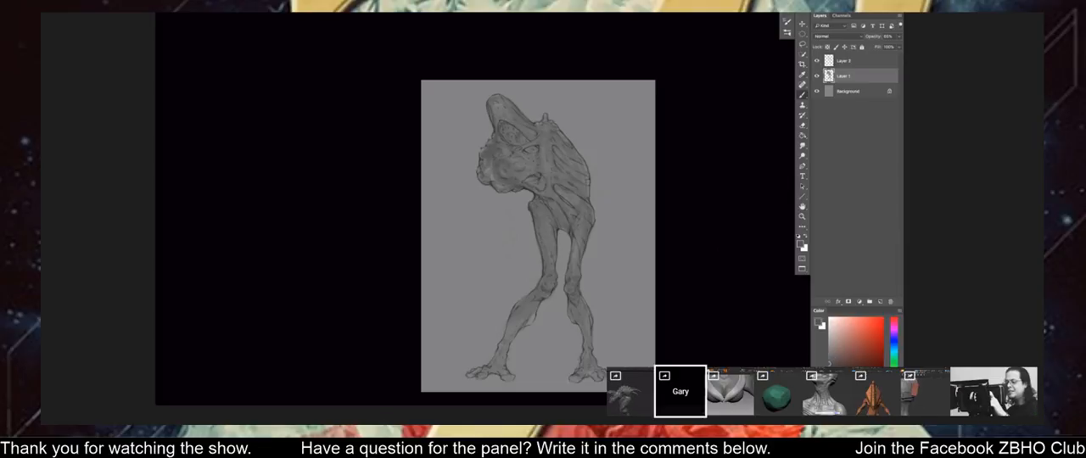
pyautogui.press('Tab')
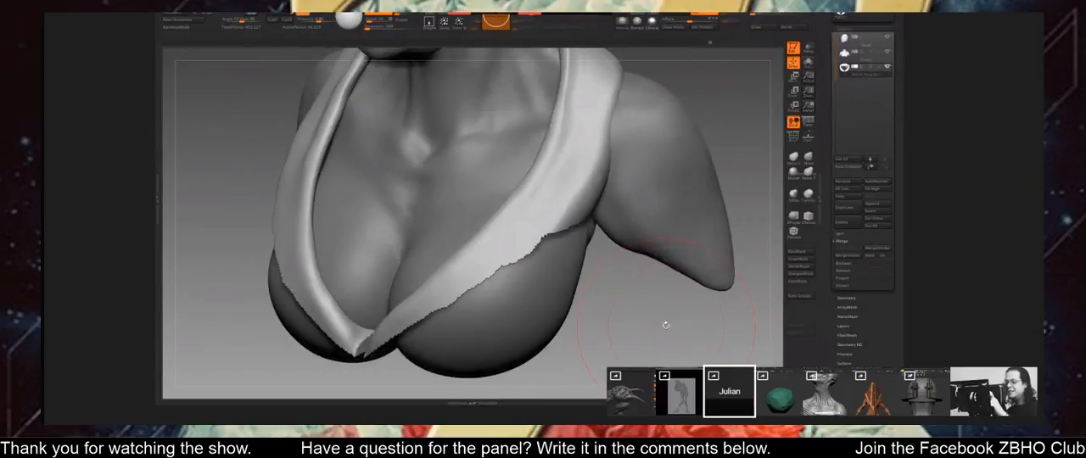
# In ZBrush, smooth the jagged lower edge of the V-shaped strap across the female bust's chest.
pyautogui.keyDown('shift'); pyautogui.moveTo(666, 325); pyautogui.dragTo(669, 328); pyautogui.keyUp('shift')
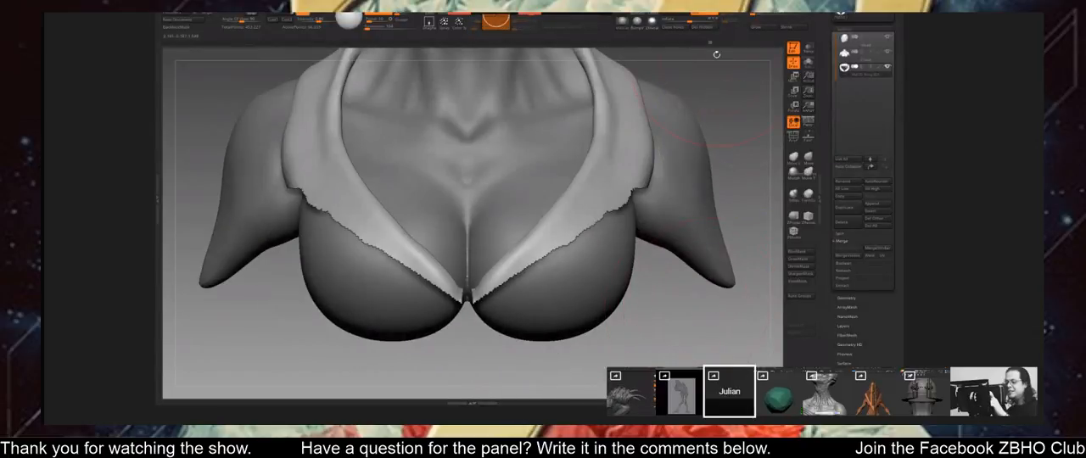
pyautogui.moveTo(719, 316)
pyautogui.mouseDown()
pyautogui.moveTo(705, 326)
pyautogui.moveTo(713, 342)
pyautogui.moveTo(714, 274)
pyautogui.moveTo(688, 283)
pyautogui.mouseUp()
pyautogui.press('space')
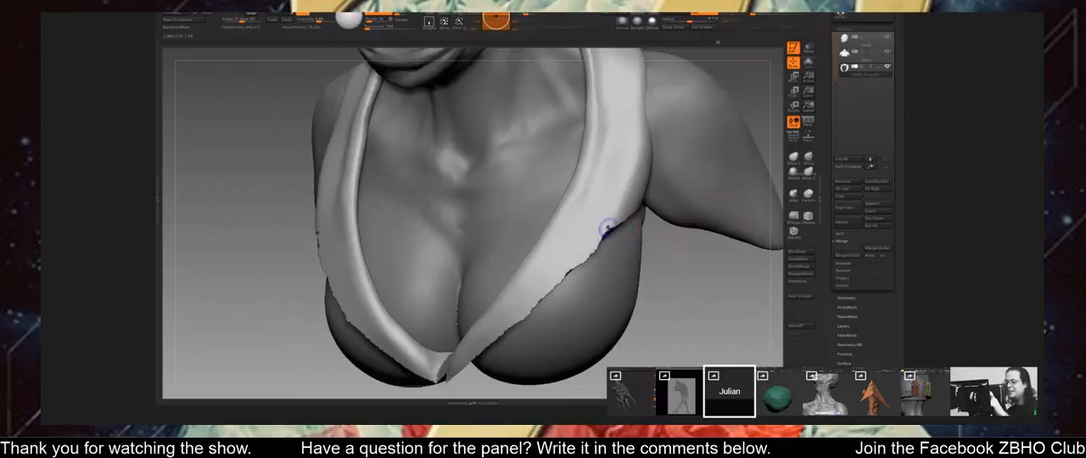
pyautogui.keyDown('shift'); pyautogui.moveTo(608, 227); pyautogui.dragTo(512, 325); pyautogui.keyUp('shift')
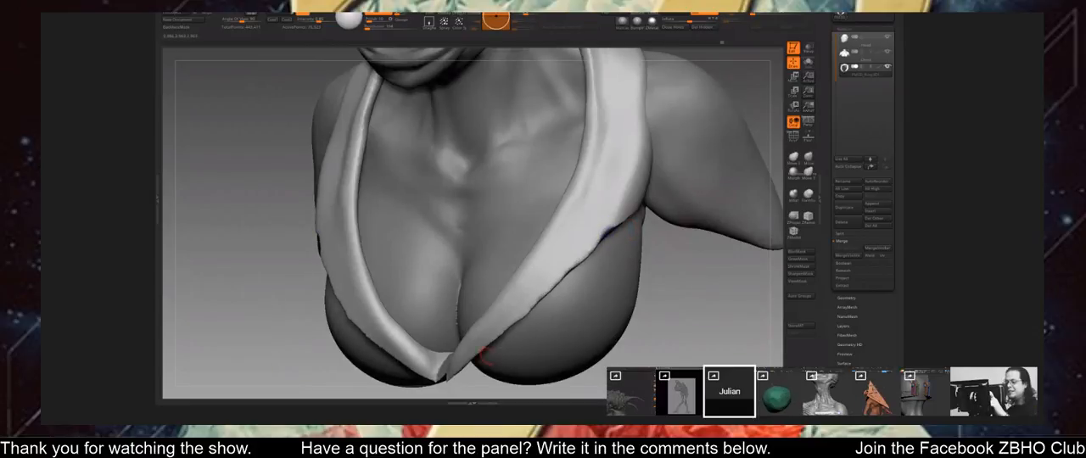
# Enlarge the brush and reshape the strap's outer edge beside the bust's shoulder.
pyautogui.moveTo(693, 295)
pyautogui.keyDown('alt'); pyautogui.mouseDown()
pyautogui.moveTo(675, 317)
pyautogui.moveTo(628, 313)
pyautogui.moveTo(679, 299)
pyautogui.moveTo(731, 219)
pyautogui.mouseUp(); pyautogui.keyUp('alt')
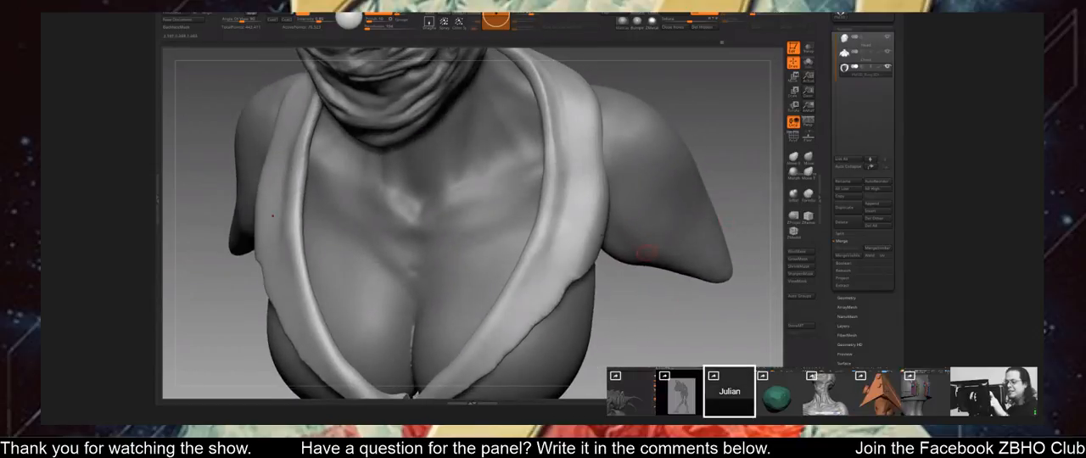
pyautogui.moveTo(747, 163); pyautogui.dragTo(688, 164)
pyautogui.press('space')
pyautogui.moveTo(522, 209); pyautogui.dragTo(592, 206)
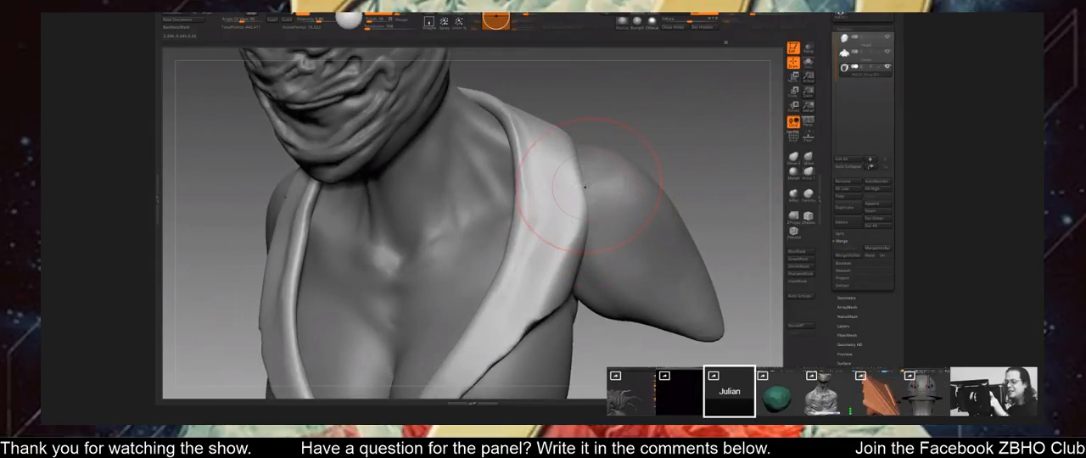
# Work the strap's outer edge over the top of the bust's shoulder, shaping it against the body.
pyautogui.moveTo(684, 118)
pyautogui.mouseDown()
pyautogui.moveTo(654, 162)
pyautogui.moveTo(607, 163)
pyautogui.mouseUp()
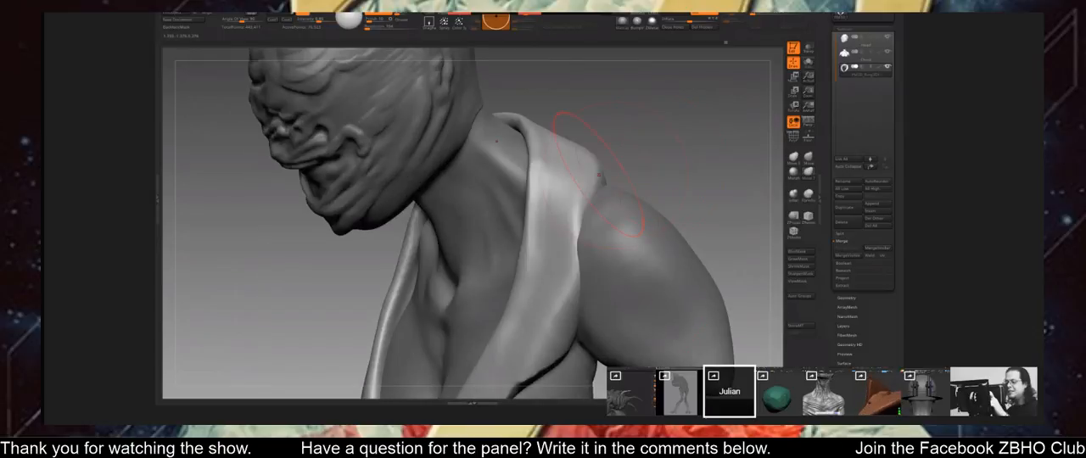
pyautogui.moveTo(698, 145)
pyautogui.mouseDown()
pyautogui.moveTo(680, 148)
pyautogui.moveTo(654, 180)
pyautogui.mouseUp()
pyautogui.moveTo(599, 139)
pyautogui.mouseDown()
pyautogui.moveTo(594, 130)
pyautogui.moveTo(594, 151)
pyautogui.mouseUp()
pyautogui.moveTo(605, 109); pyautogui.dragTo(598, 106)
pyautogui.moveTo(692, 127)
pyautogui.mouseDown()
pyautogui.moveTo(642, 134)
pyautogui.moveTo(676, 145)
pyautogui.moveTo(771, 136)
pyautogui.moveTo(704, 144)
pyautogui.moveTo(689, 75)
pyautogui.moveTo(676, 148)
pyautogui.mouseUp()
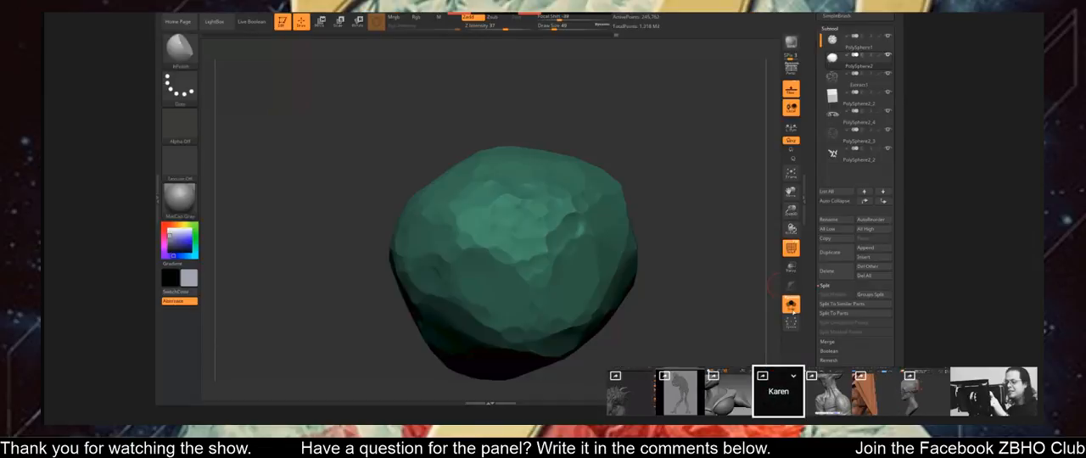
# Show the ornate skull around the green faceted form, isolate the form again and continue flattening its surface with the polish brush.
pyautogui.moveTo(547, 106); pyautogui.dragTo(729, 257)
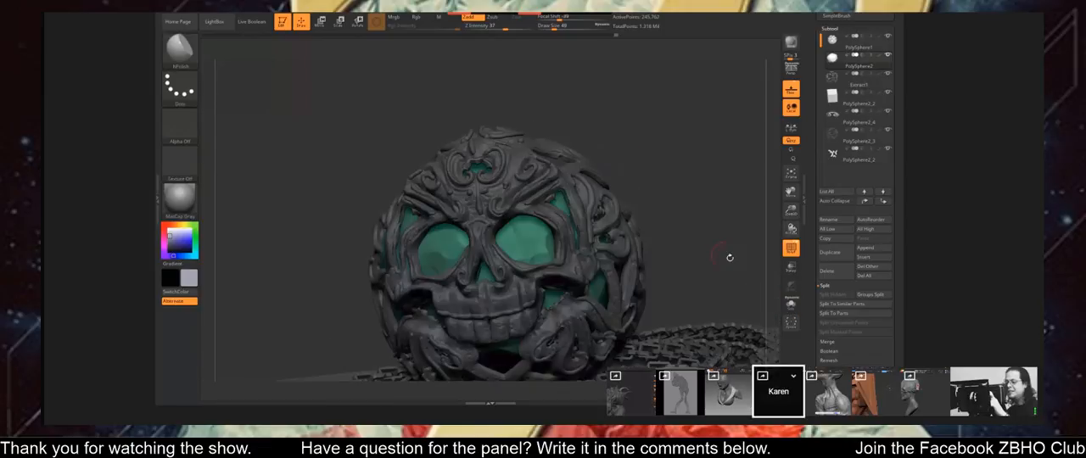
pyautogui.click(791, 303)
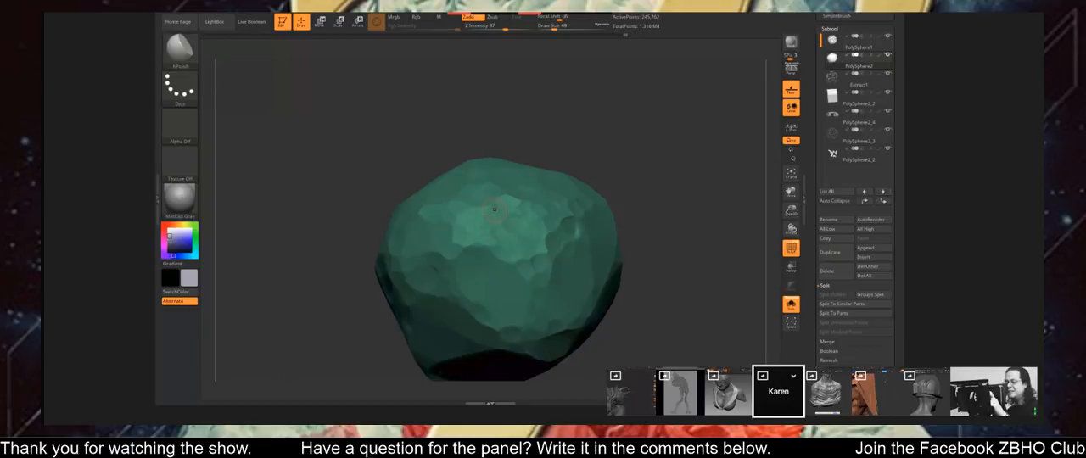
pyautogui.moveTo(525, 128); pyautogui.dragTo(526, 135)
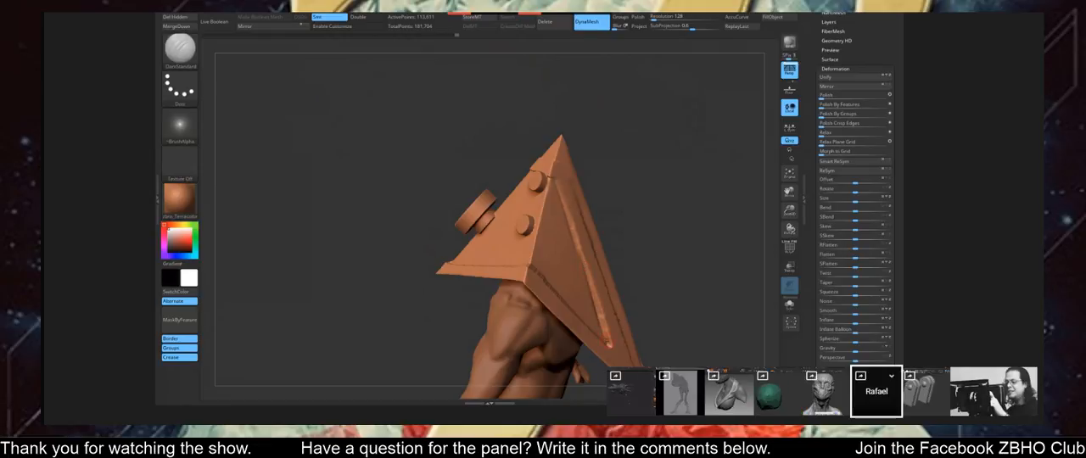
# Carve panel grooves along the side ridge and rear edges of the pyramid helmet with the DamStandard brush.
pyautogui.moveTo(608, 346); pyautogui.dragTo(571, 223, button='right')
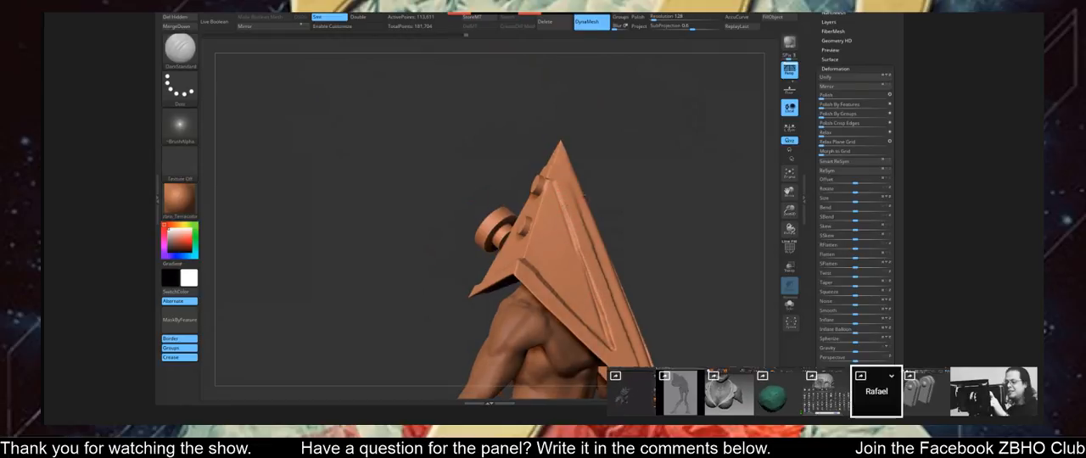
pyautogui.moveTo(584, 196); pyautogui.dragTo(582, 196, button='right')
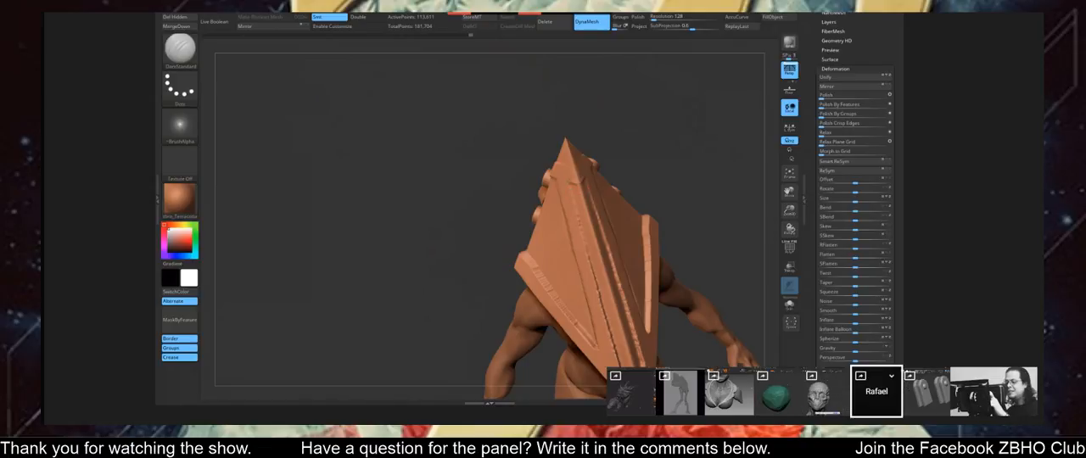
pyautogui.moveTo(572, 193); pyautogui.dragTo(579, 183, button='right')
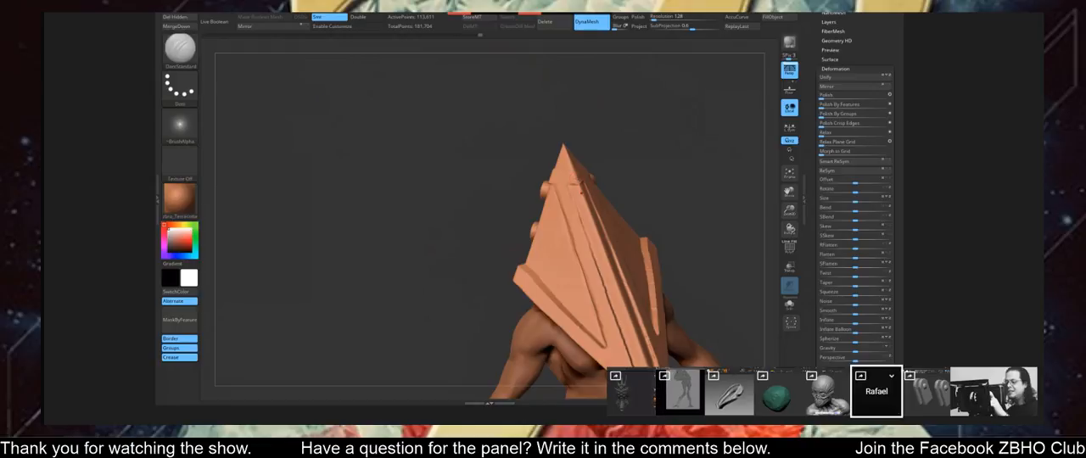
pyautogui.moveTo(587, 166)
pyautogui.mouseDown(button='right')
pyautogui.moveTo(616, 173)
pyautogui.moveTo(543, 200)
pyautogui.mouseUp(button='right')
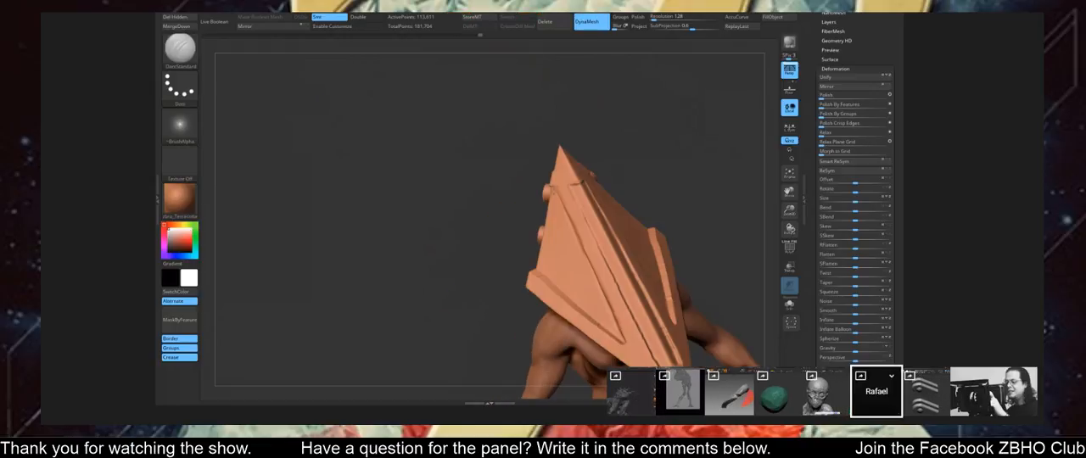
# Refine the seam around the pyramid helmet just below its tip with short DamStandard strokes.
pyautogui.press('ctrl')
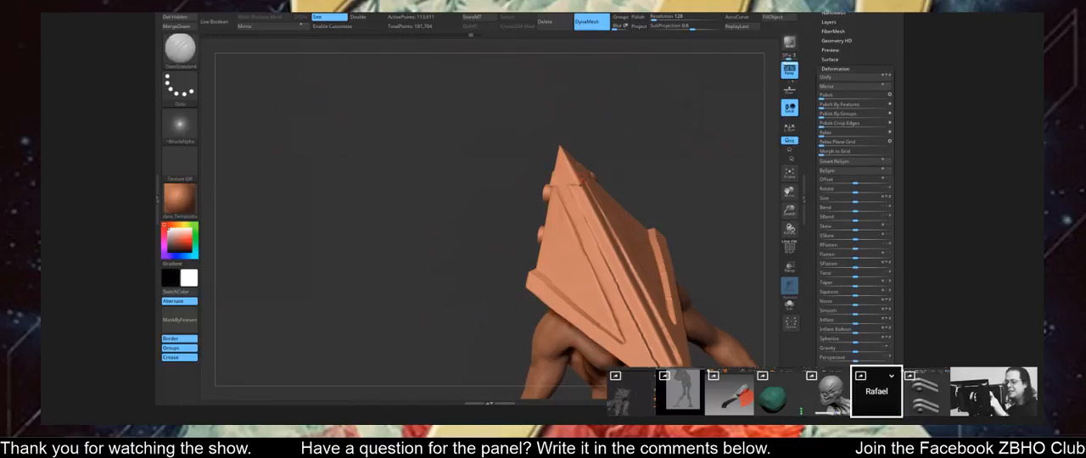
pyautogui.press('ctrl')
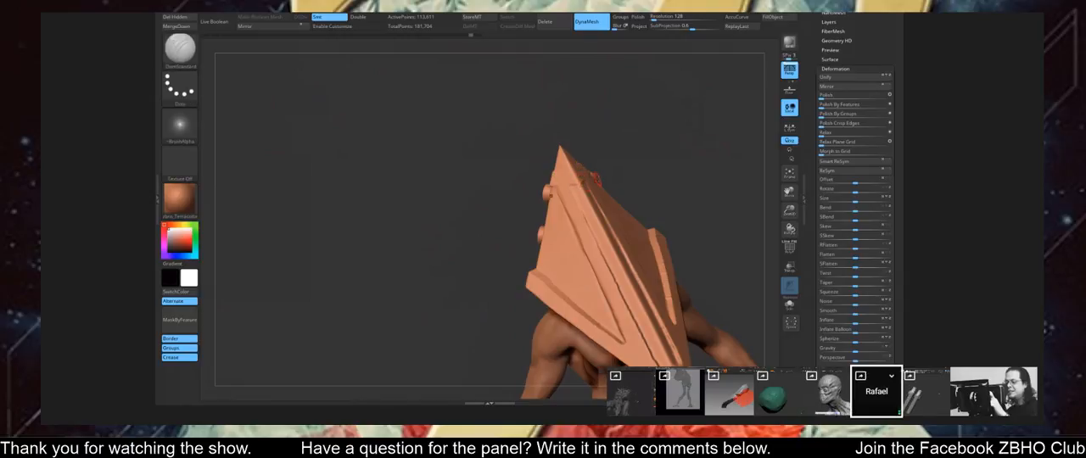
pyautogui.moveTo(597, 180); pyautogui.dragTo(620, 181, button='right')
pyautogui.press('ctrl')
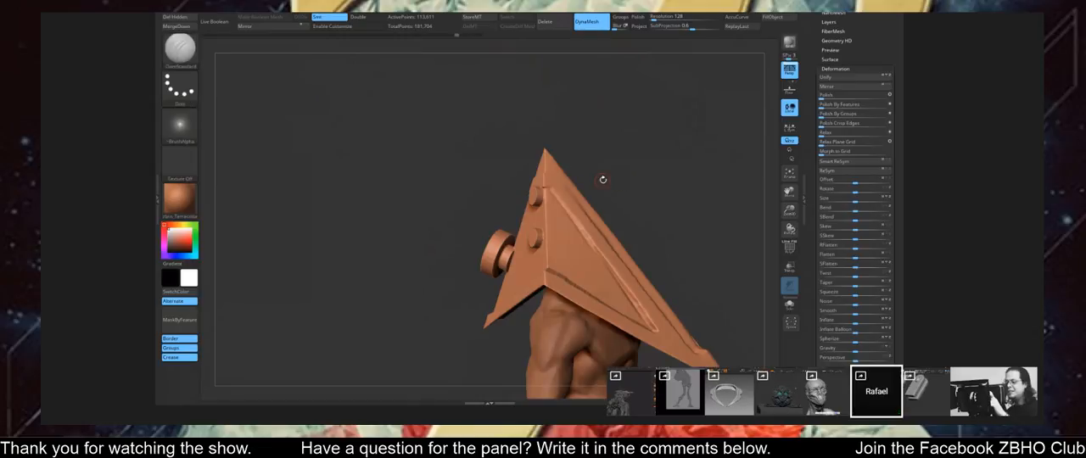
pyautogui.press('ctrl')
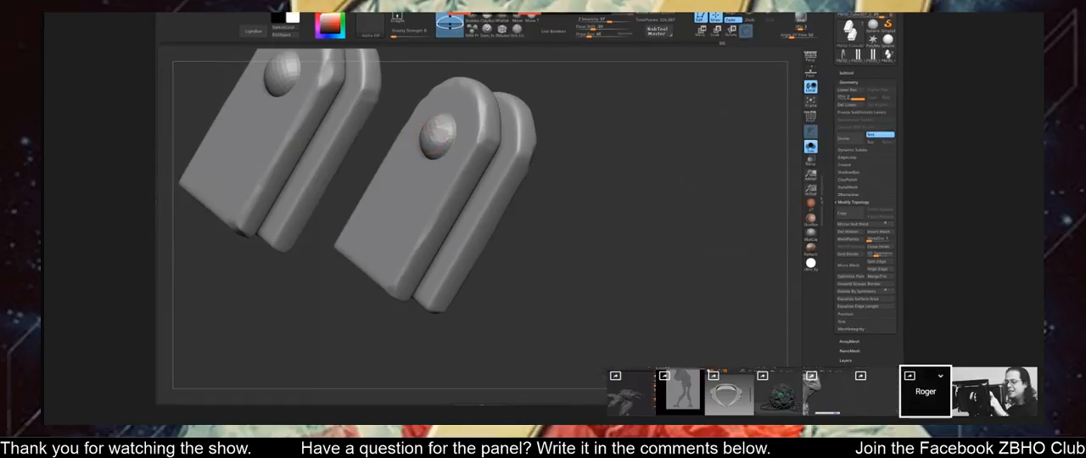
# Examine the two riveted plate pairs from the front, back and end to check their thickness and rounded edges.
pyautogui.moveTo(721, 170)
pyautogui.mouseDown()
pyautogui.moveTo(580, 159)
pyautogui.moveTo(626, 119)
pyautogui.moveTo(478, 132)
pyautogui.mouseUp()
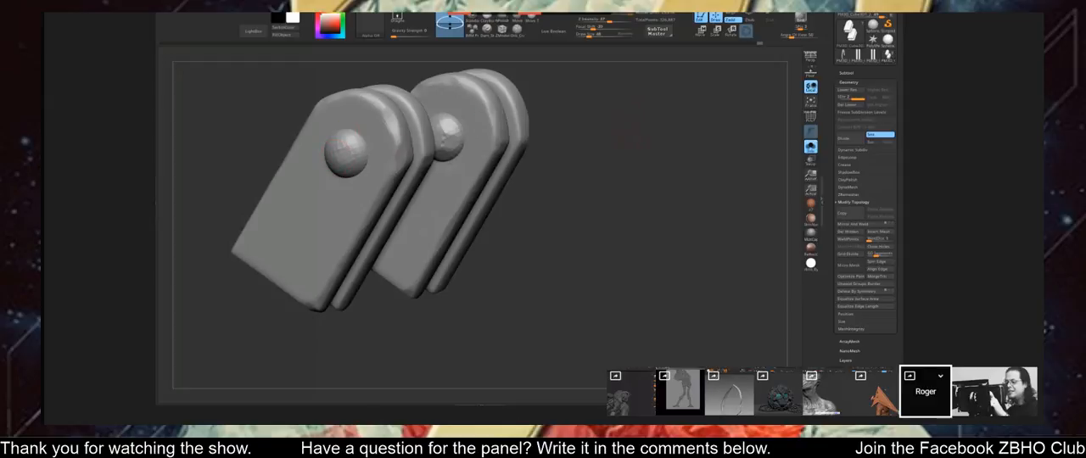
pyautogui.keyDown('alt'); pyautogui.moveTo(578, 195); pyautogui.dragTo(295, 208); pyautogui.keyUp('alt')
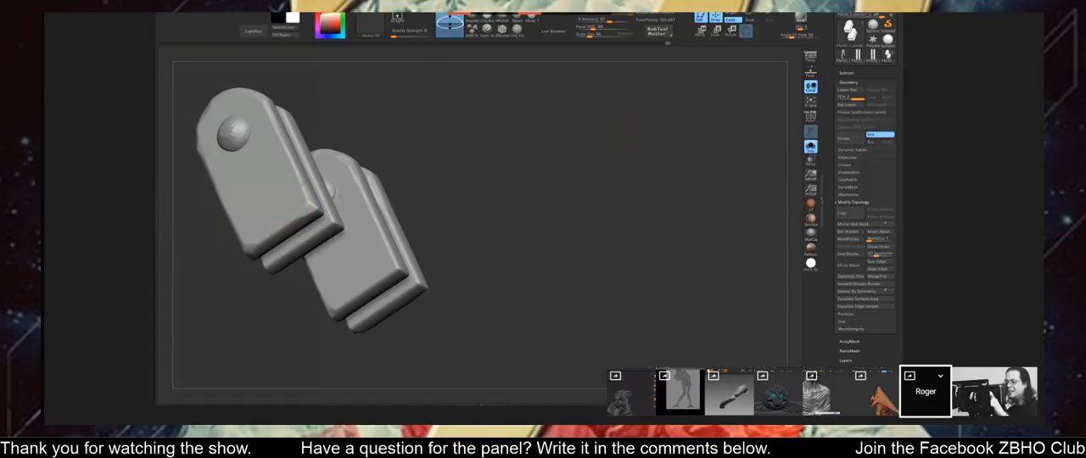
pyautogui.moveTo(429, 200); pyautogui.dragTo(355, 241)
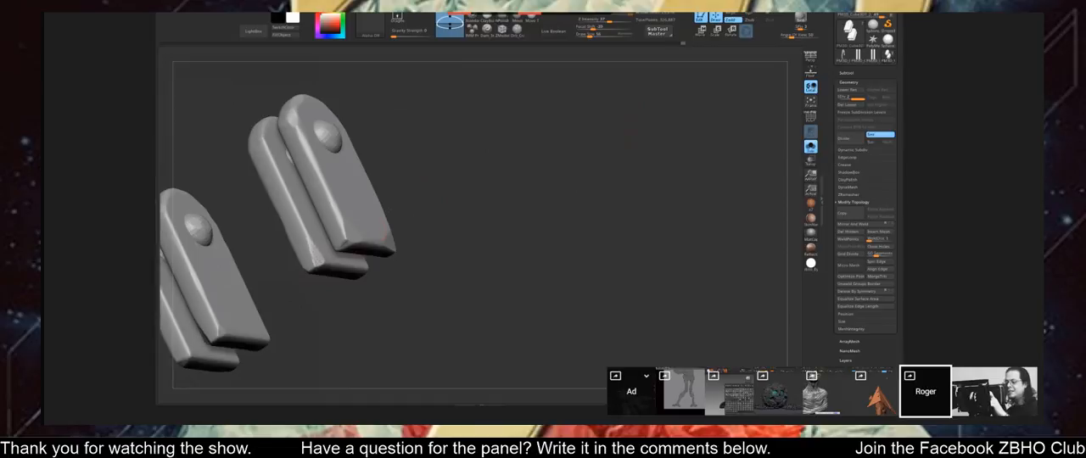
pyautogui.moveTo(370, 223); pyautogui.dragTo(240, 231)
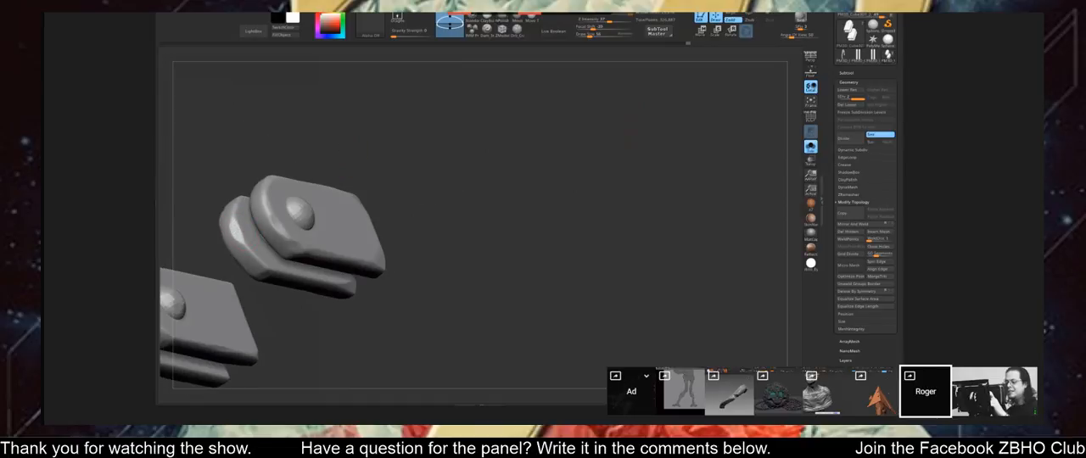
pyautogui.keyDown('alt'); pyautogui.moveTo(463, 201); pyautogui.dragTo(475, 155); pyautogui.keyUp('alt')
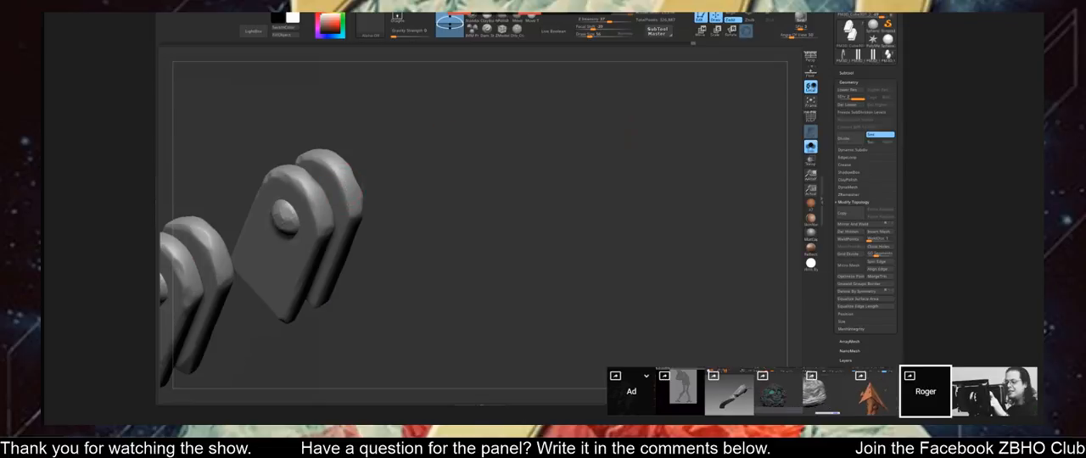
pyautogui.keyDown('alt'); pyautogui.moveTo(382, 188); pyautogui.dragTo(691, 145); pyautogui.keyUp('alt')
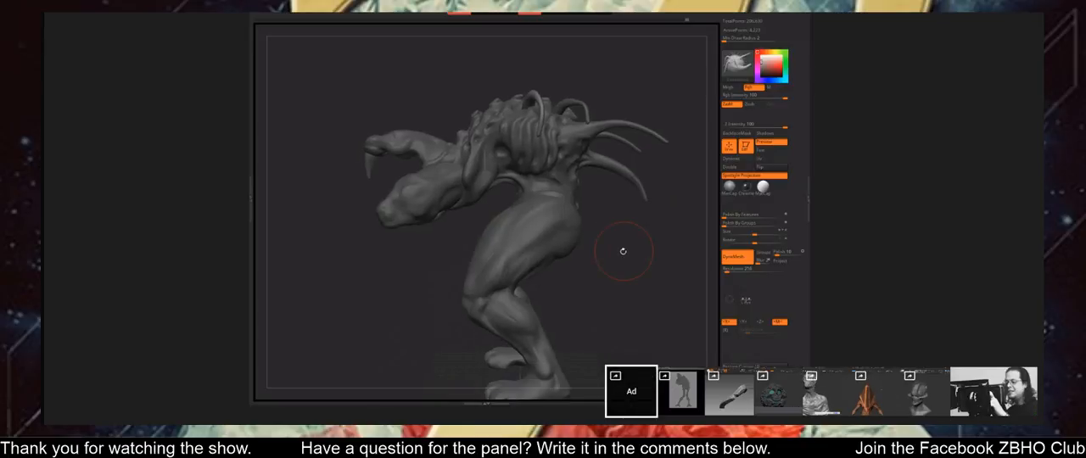
# Duplicate a curved back horn on the horned creature and move the copy down to the lower back.
pyautogui.moveTo(624, 251); pyautogui.dragTo(604, 260)
pyautogui.press('w')
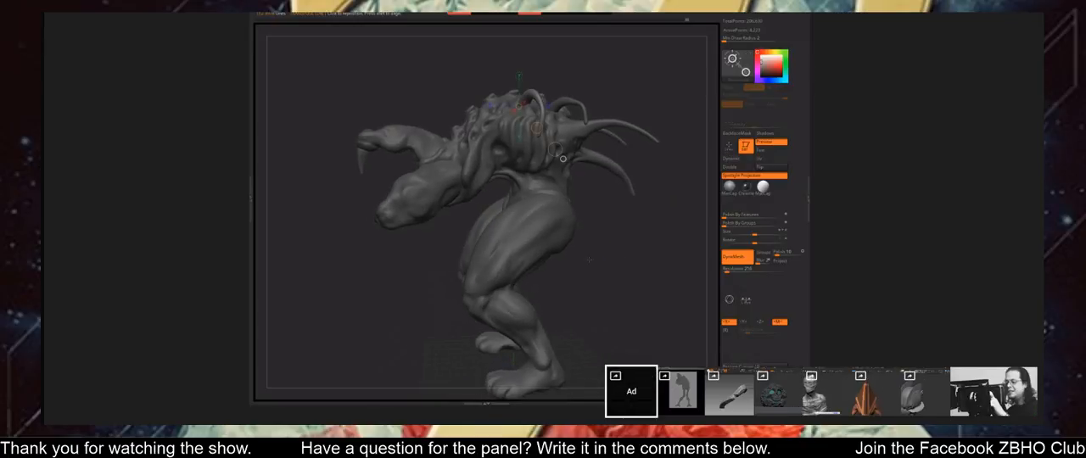
pyautogui.moveTo(530, 94); pyautogui.dragTo(530, 259)
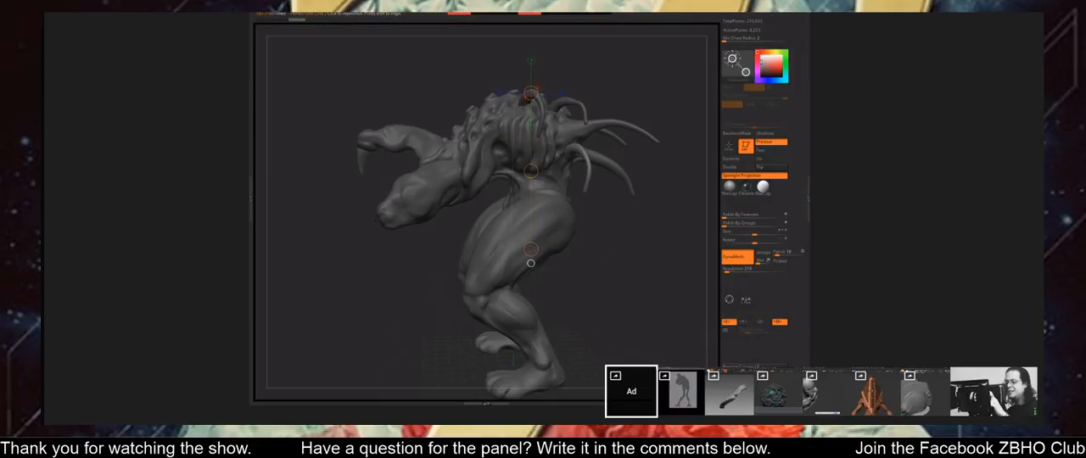
pyautogui.moveTo(565, 157); pyautogui.dragTo(566, 230)
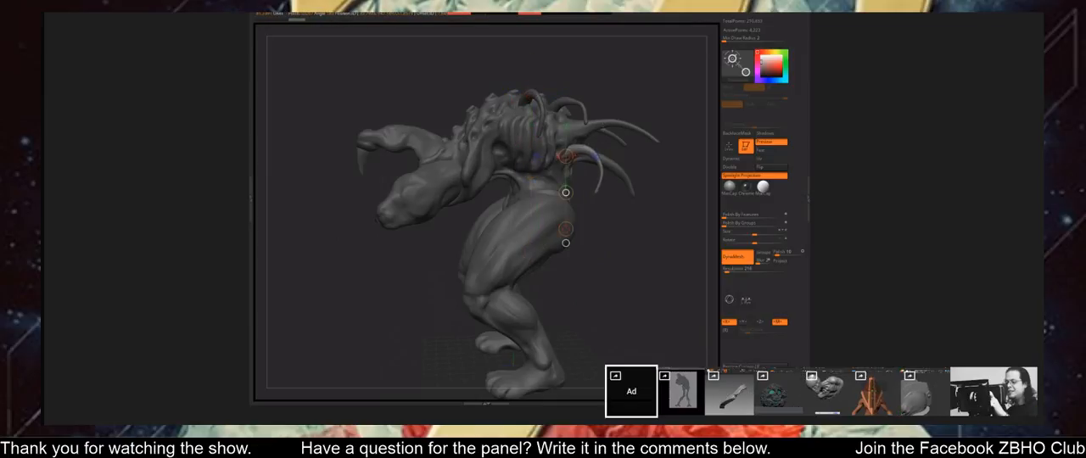
# Reposition the copied horn with transpose lines so that it sits beside the other horns on the lower back.
pyautogui.moveTo(628, 263)
pyautogui.mouseDown()
pyautogui.moveTo(666, 267)
pyautogui.moveTo(624, 262)
pyautogui.mouseUp()
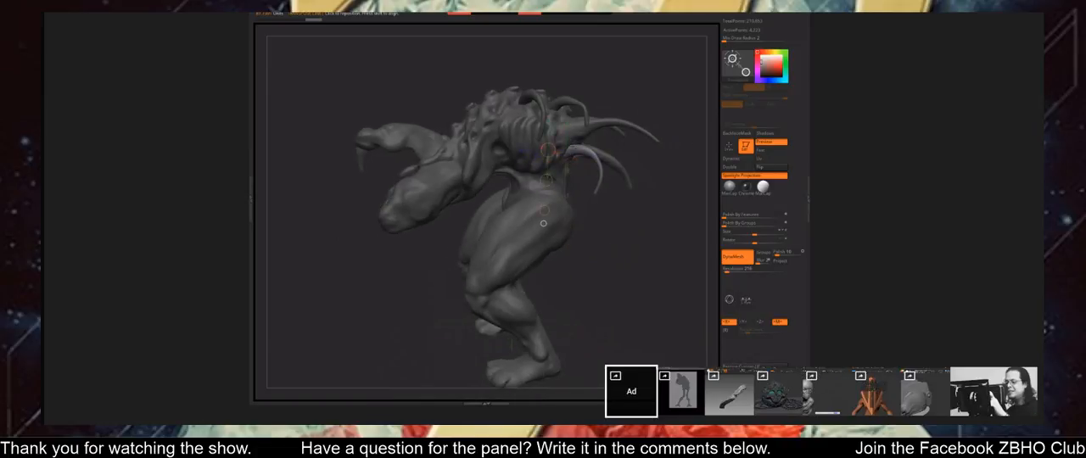
pyautogui.moveTo(575, 145); pyautogui.dragTo(595, 259)
pyautogui.moveTo(583, 195); pyautogui.dragTo(595, 190)
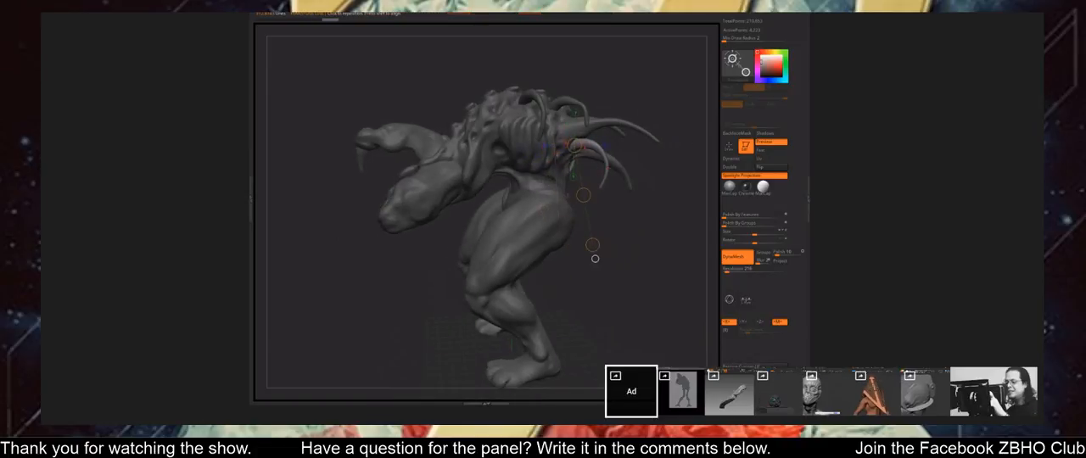
pyautogui.moveTo(570, 147)
pyautogui.mouseDown()
pyautogui.moveTo(628, 241)
pyautogui.moveTo(582, 276)
pyautogui.moveTo(509, 279)
pyautogui.moveTo(513, 321)
pyautogui.moveTo(583, 280)
pyautogui.moveTo(602, 240)
pyautogui.moveTo(597, 297)
pyautogui.mouseUp()
# Rotate the copied horn about its base so that it curves downward from the creature's lower back.
pyautogui.press('q')
pyautogui.press('r')
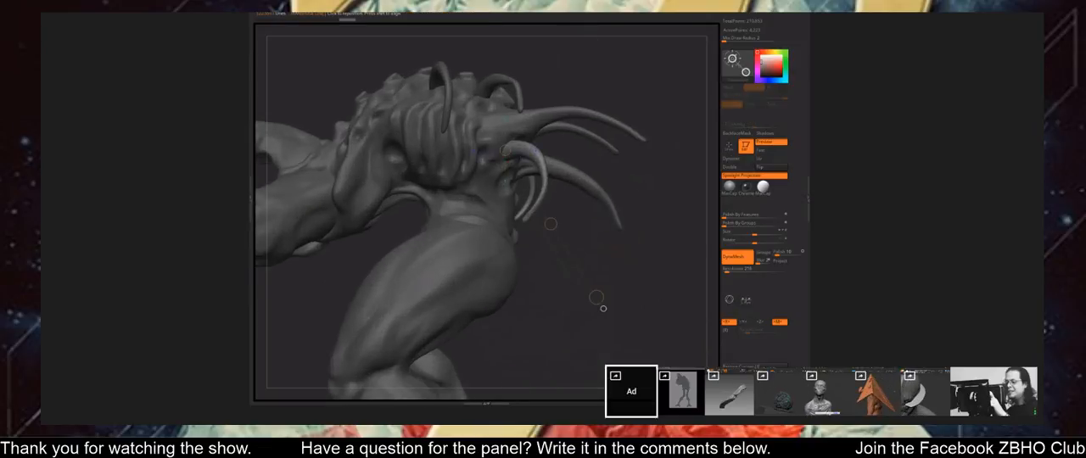
pyautogui.moveTo(523, 151); pyautogui.dragTo(520, 267)
pyautogui.moveTo(520, 209); pyautogui.dragTo(536, 211)
pyautogui.press('q')
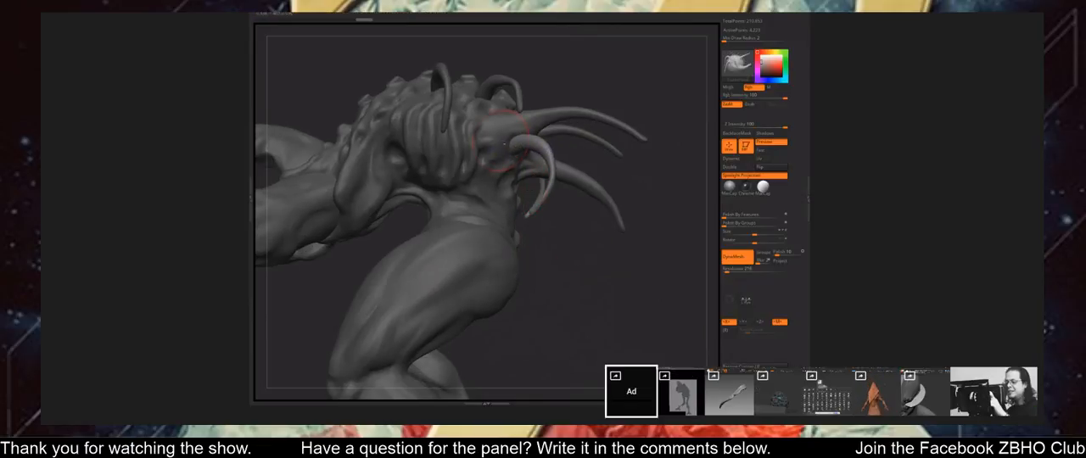
# Nudge the copied horn's lower end, and sculpt the body's flesh around the bases of the back horns.
pyautogui.moveTo(552, 213); pyautogui.dragTo(528, 209)
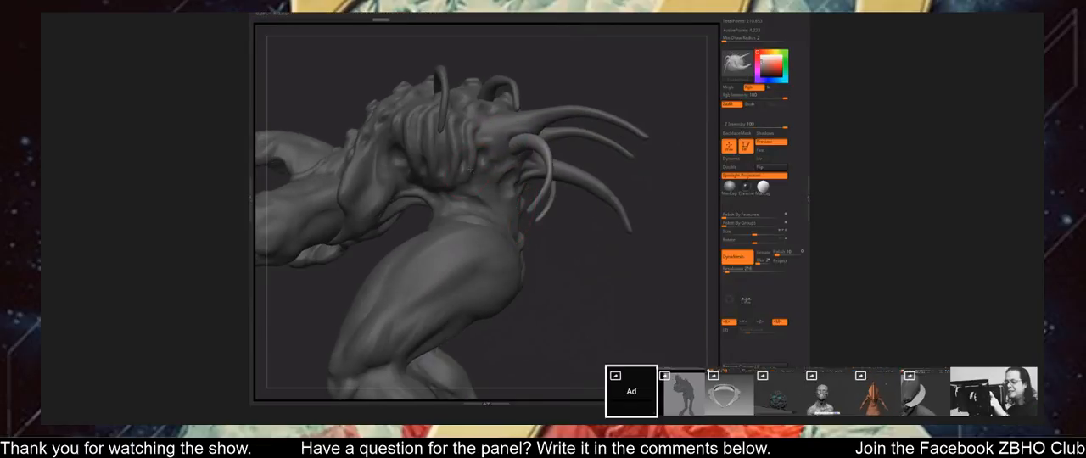
pyautogui.moveTo(469, 172); pyautogui.dragTo(486, 173)
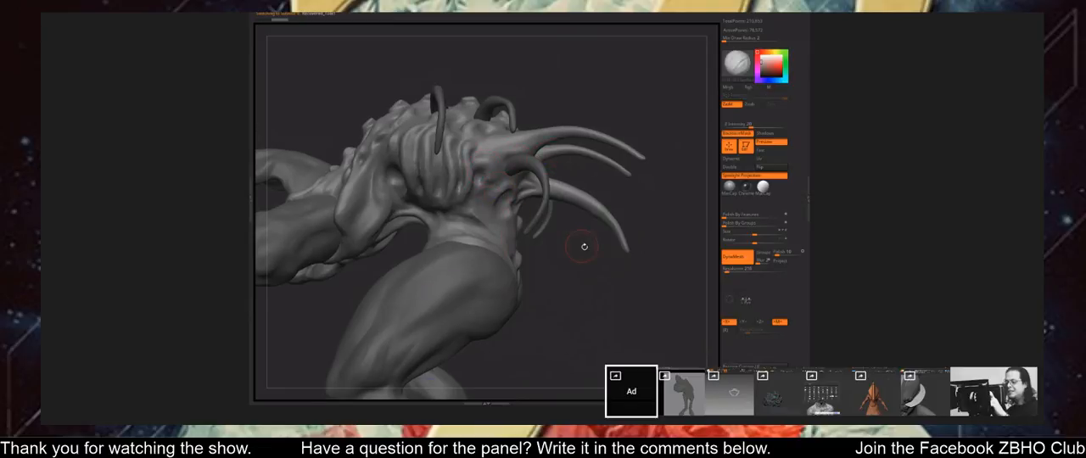
pyautogui.moveTo(582, 245); pyautogui.dragTo(508, 161)
pyautogui.moveTo(522, 189); pyautogui.dragTo(509, 142)
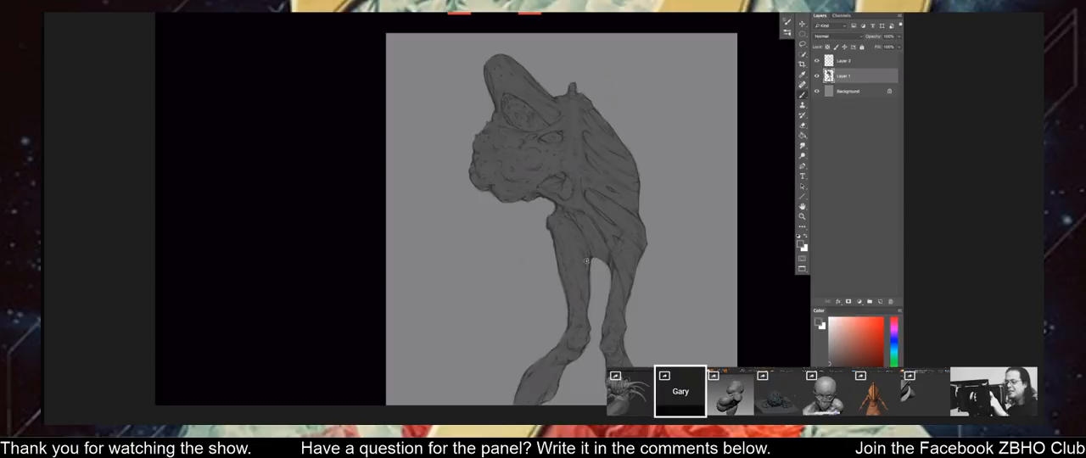
# In Photoshop, lighten the figure's Layer 1 shading with Levels, raising the black output level and setting the white output level to 247.
pyautogui.hotkey('ctrl', '-')
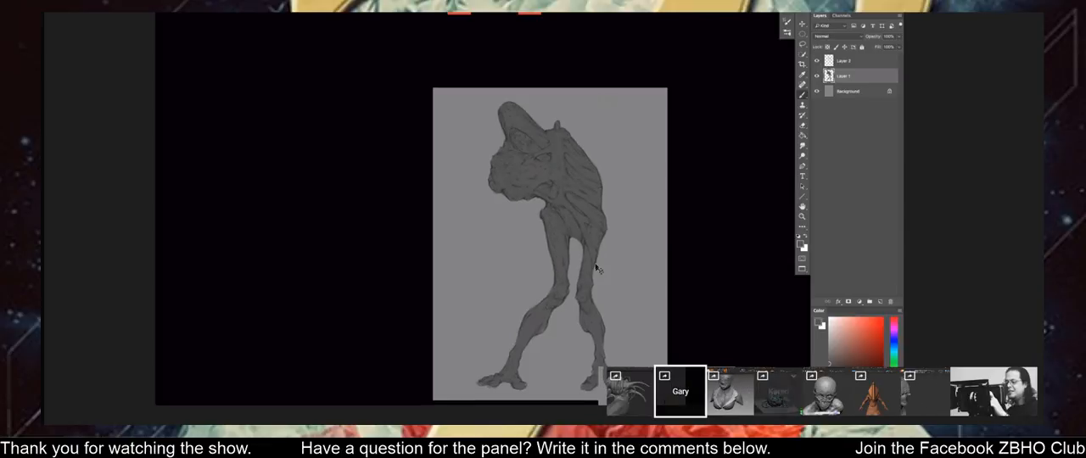
pyautogui.moveTo(500, 194); pyautogui.dragTo(497, 186)
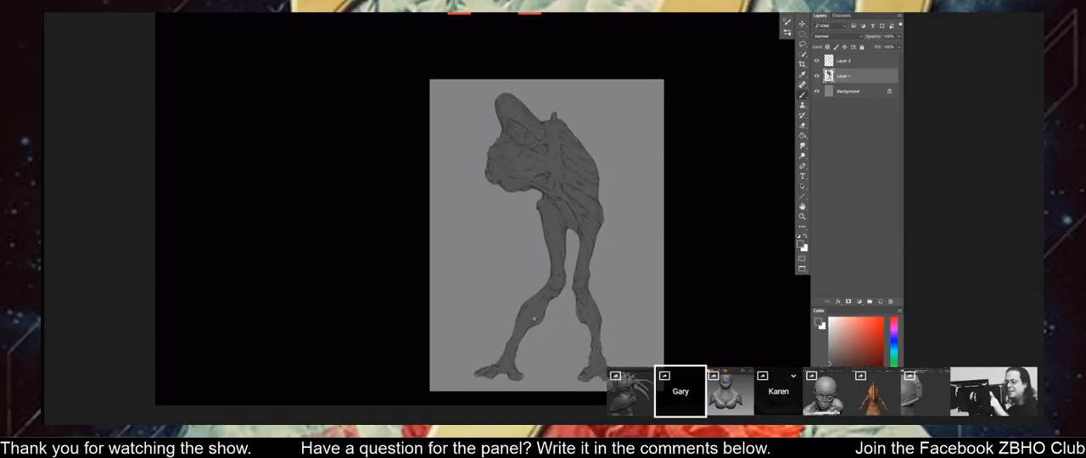
pyautogui.hotkey('ctrl', 'l')
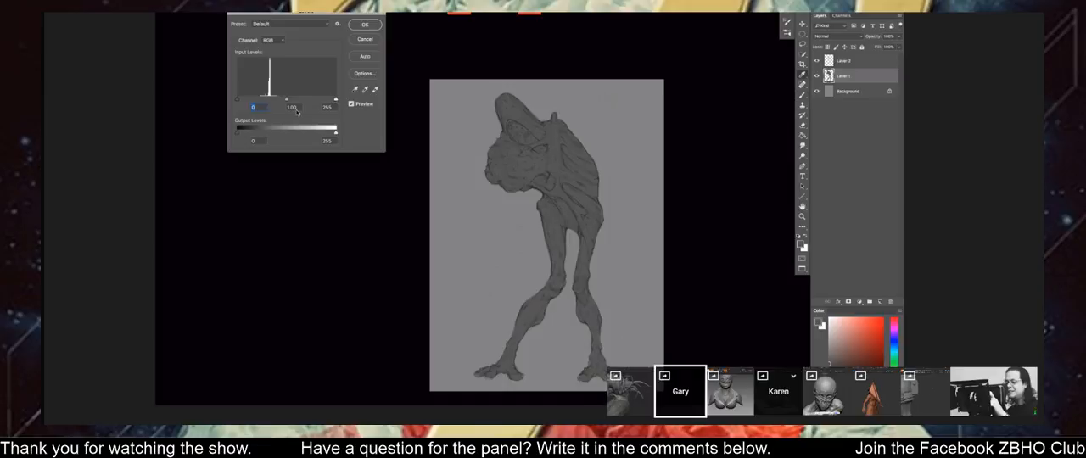
pyautogui.moveTo(335, 134)
pyautogui.mouseDown()
pyautogui.moveTo(323, 134)
pyautogui.moveTo(332, 134)
pyautogui.mouseUp()
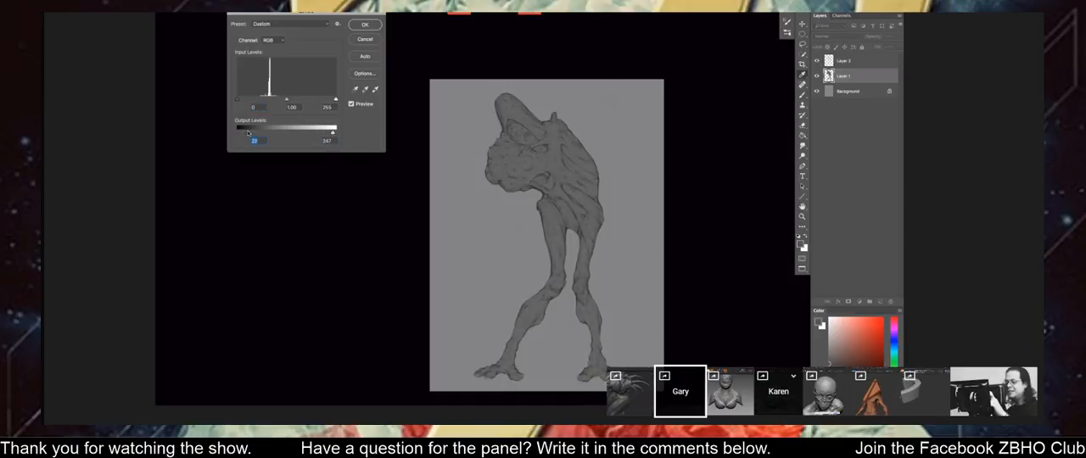
pyautogui.press('Return')
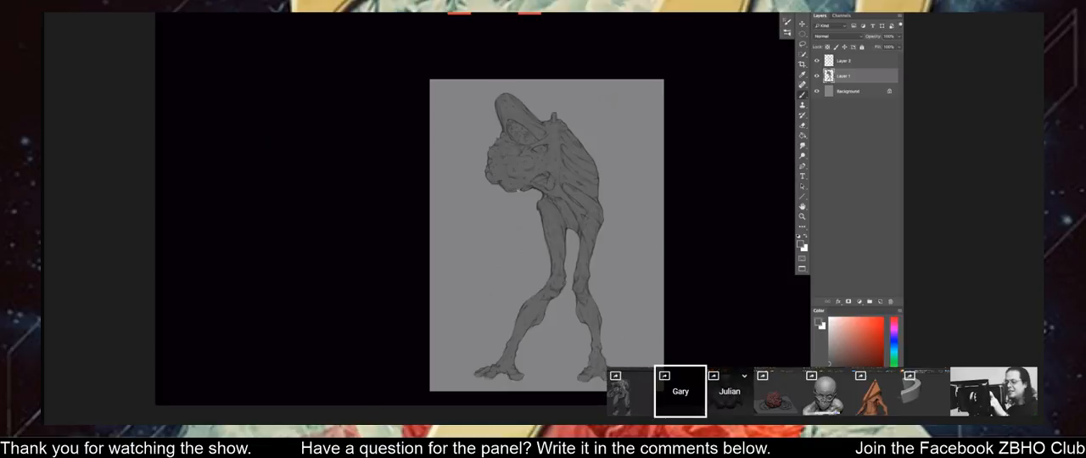
pyautogui.moveTo(506, 211); pyautogui.dragTo(500, 223)
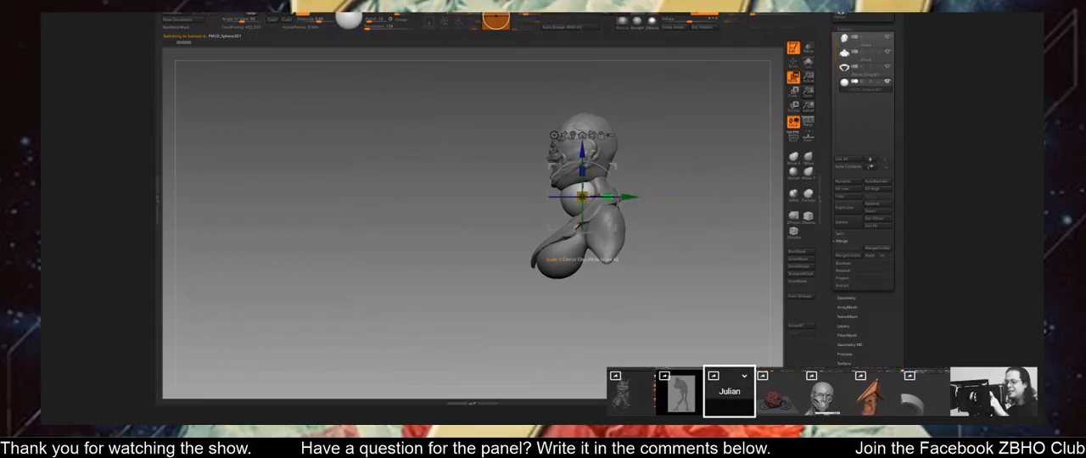
# Enlarge the new sphere and move it down over the bust's chest, checking its placement from the side and front.
pyautogui.moveTo(584, 199); pyautogui.dragTo(614, 160)
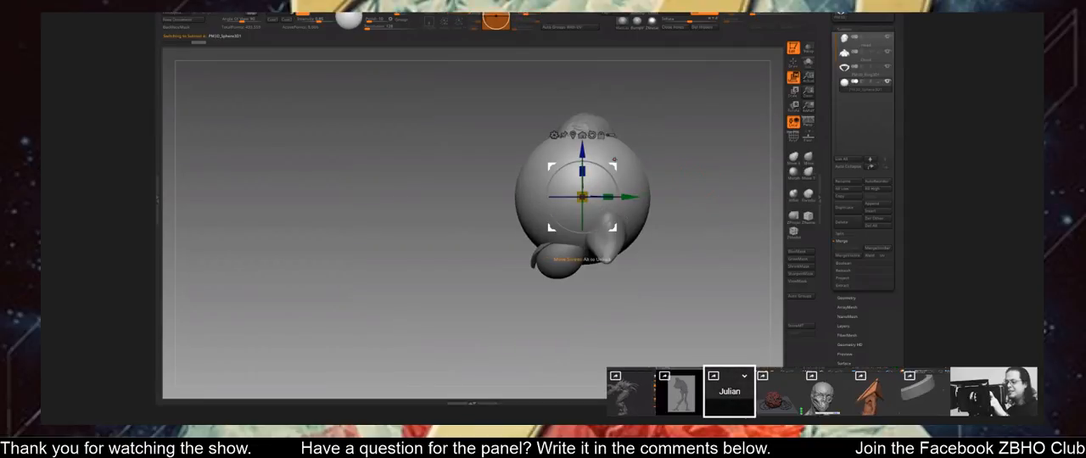
pyautogui.moveTo(614, 160); pyautogui.dragTo(632, 242, button='right')
pyautogui.moveTo(632, 241); pyautogui.dragTo(631, 227)
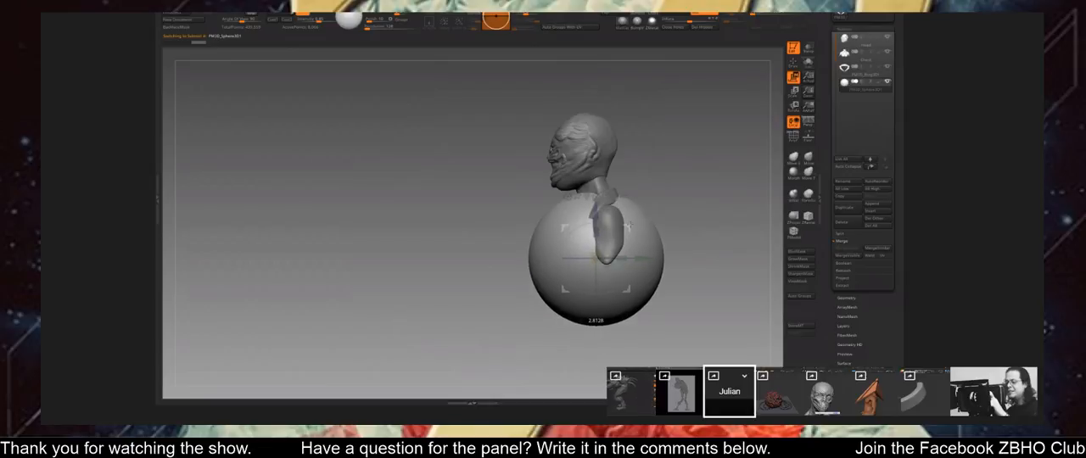
pyautogui.keyDown('ctrl'); pyautogui.moveTo(631, 228); pyautogui.dragTo(552, 274, button='right'); pyautogui.keyUp('ctrl')
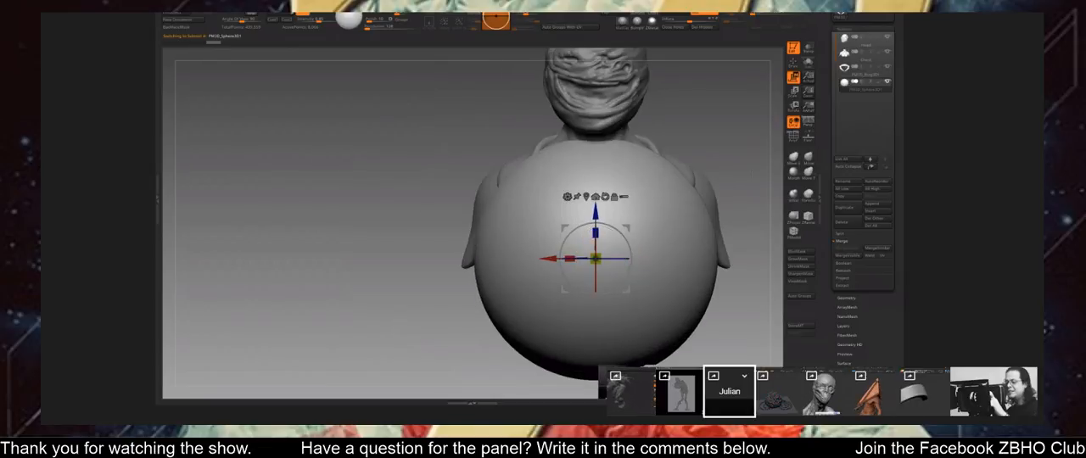
pyautogui.keyDown('alt'); pyautogui.moveTo(585, 232); pyautogui.dragTo(531, 257, button='right'); pyautogui.keyUp('alt')
pyautogui.keyDown('ctrl'); pyautogui.moveTo(531, 257); pyautogui.dragTo(531, 280, button='right'); pyautogui.keyUp('ctrl')
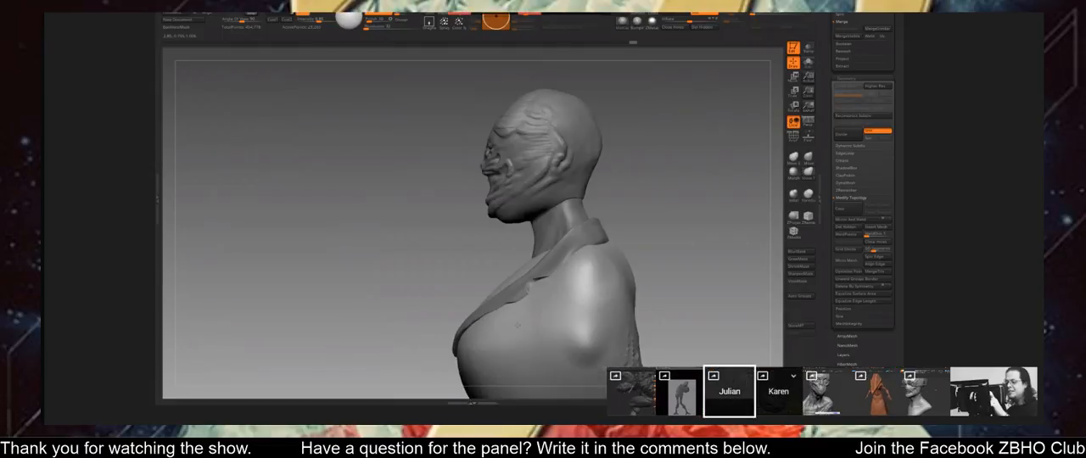
pyautogui.moveTo(684, 287); pyautogui.dragTo(666, 282)
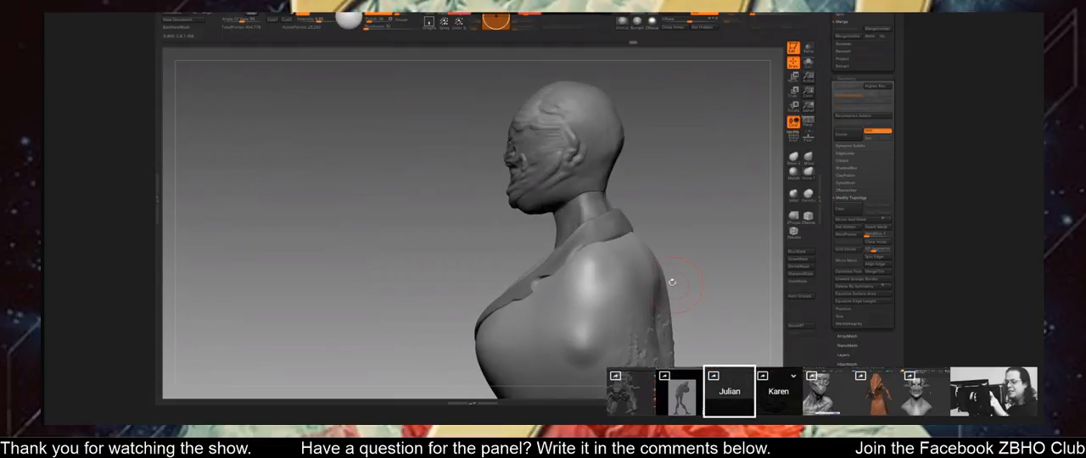
pyautogui.press('space')
pyautogui.moveTo(692, 270); pyautogui.dragTo(619, 285)
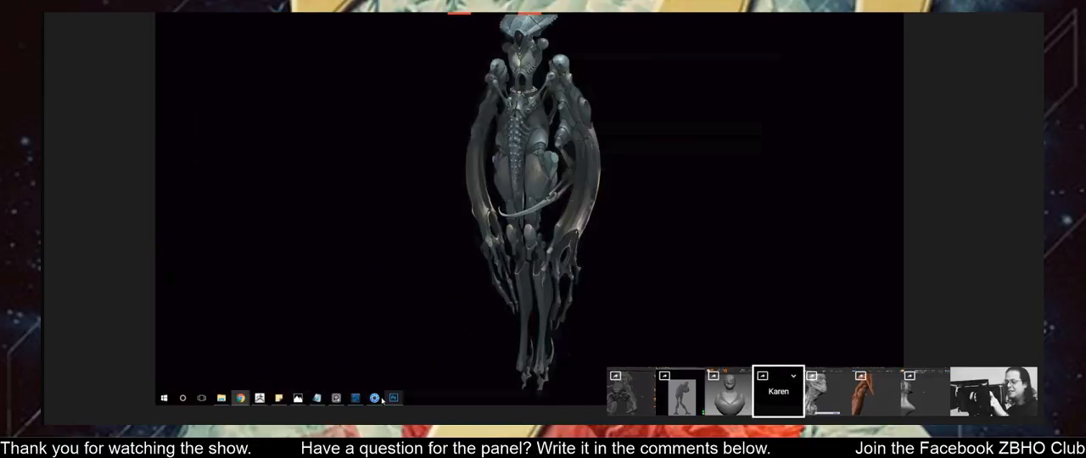
# Switch from the ornate skull sculpt to KeyShot.
pyautogui.click(378, 399)
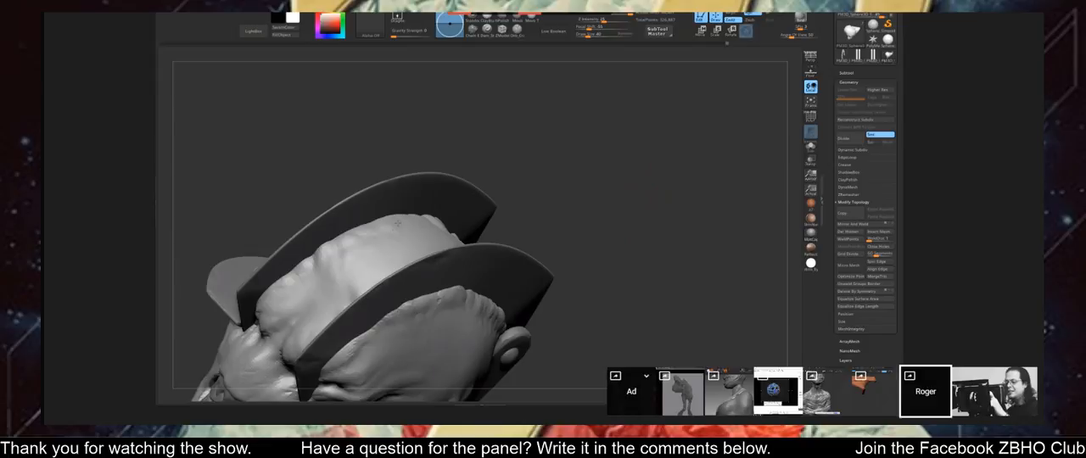
pyautogui.moveTo(573, 161)
pyautogui.mouseDown()
pyautogui.moveTo(599, 200)
pyautogui.moveTo(589, 239)
pyautogui.moveTo(570, 218)
pyautogui.moveTo(589, 151)
pyautogui.moveTo(591, 180)
pyautogui.mouseUp()
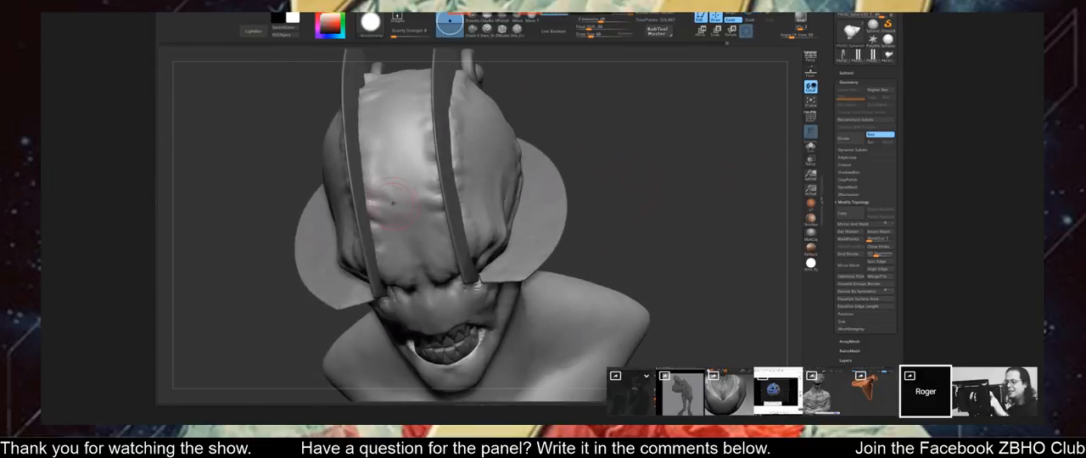
pyautogui.moveTo(588, 119); pyautogui.dragTo(585, 170)
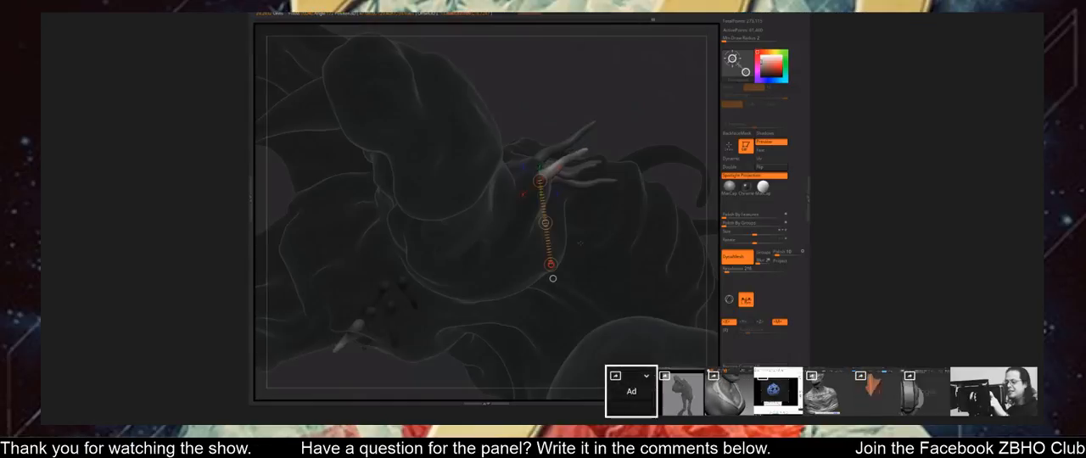
# Reposition and rotate the creature's small unmasked horns about their bases with transpose lines.
pyautogui.moveTo(580, 243); pyautogui.dragTo(563, 281)
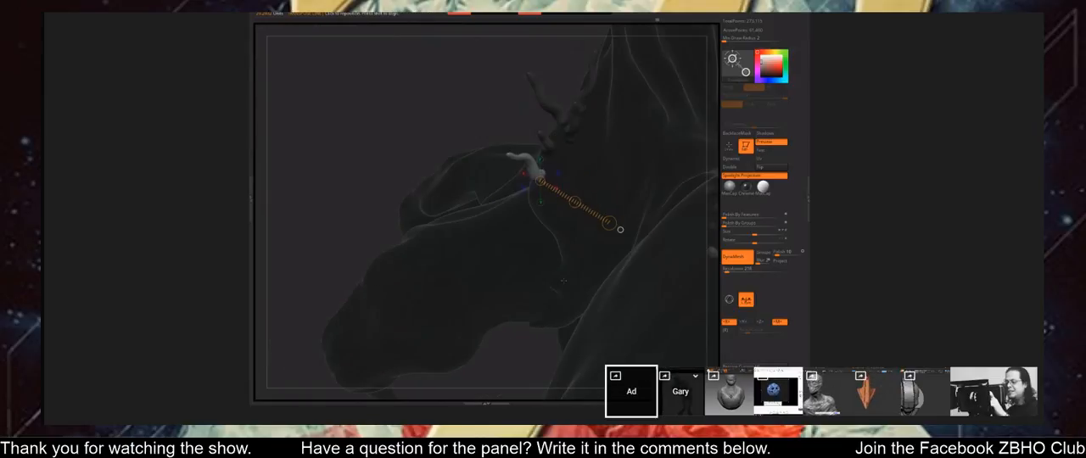
pyautogui.moveTo(563, 281); pyautogui.dragTo(570, 246, button='right')
pyautogui.moveTo(549, 174); pyautogui.dragTo(569, 251)
pyautogui.moveTo(559, 211); pyautogui.dragTo(574, 235)
pyautogui.moveTo(562, 197); pyautogui.dragTo(608, 227)
pyautogui.moveTo(608, 228); pyautogui.dragTo(540, 257)
pyautogui.moveTo(540, 257); pyautogui.dragTo(570, 323, button='right')
pyautogui.moveTo(556, 189); pyautogui.dragTo(611, 201)
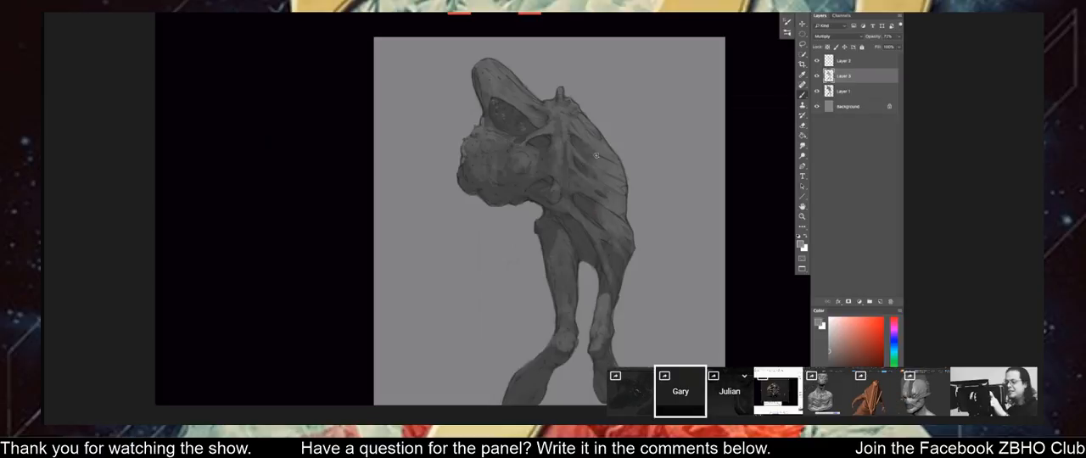
pyautogui.hotkey('ctrl', '-')
pyautogui.hotkey('ctrl', '-')
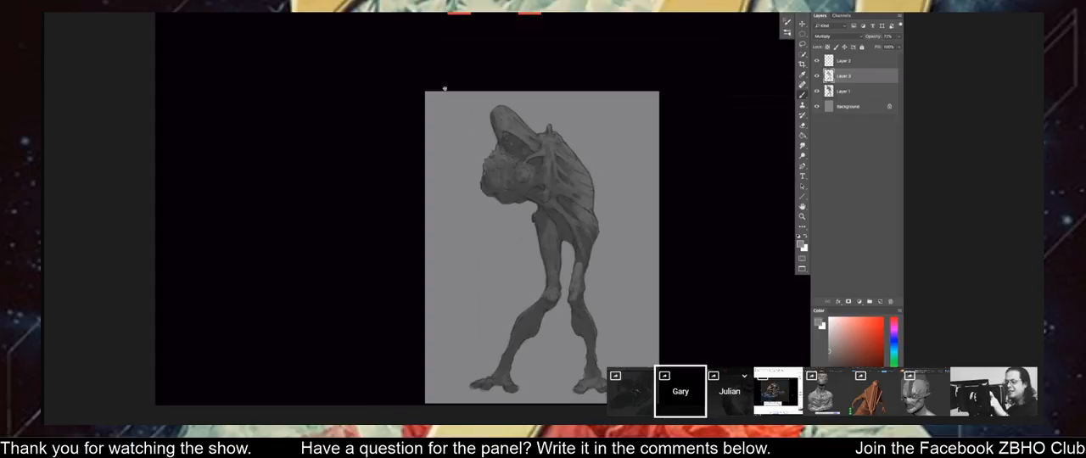
pyautogui.hotkey('ctrl', '+')
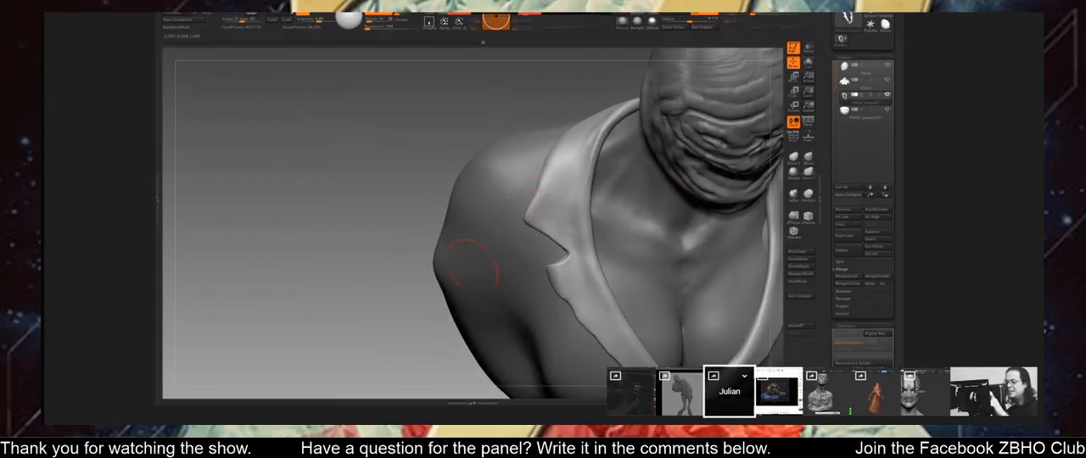
# Reshape the jacket's lapel on the bust, pulling the lower lapel's point outward beside the notch.
pyautogui.moveTo(416, 334); pyautogui.dragTo(451, 332)
pyautogui.press('space')
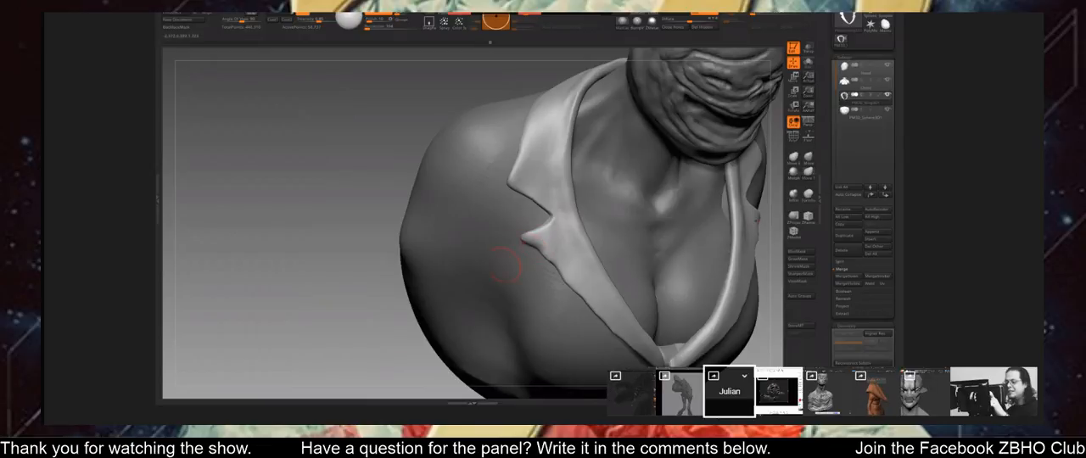
pyautogui.moveTo(326, 255); pyautogui.dragTo(400, 249)
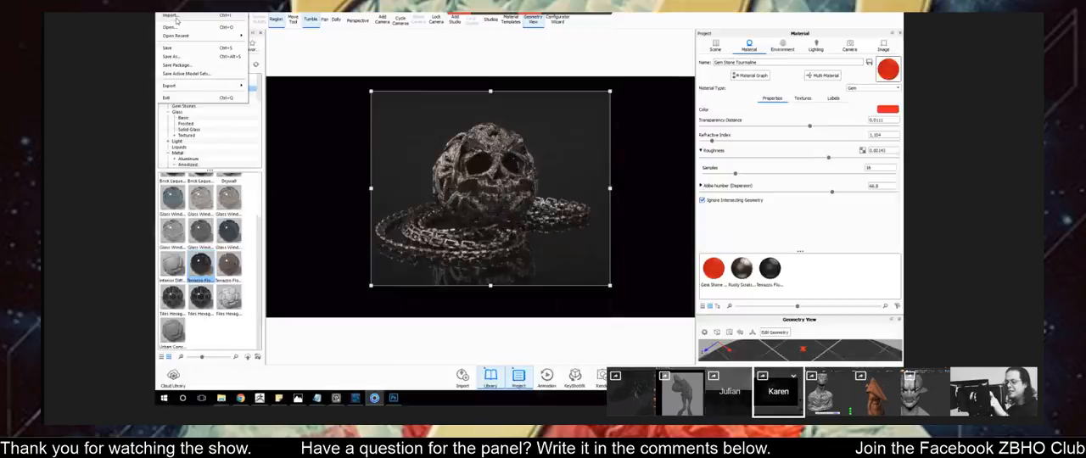
# Import the GEM OBJ model from the desktop into the skull render scene.
pyautogui.hotkey('ctrl', 'i')
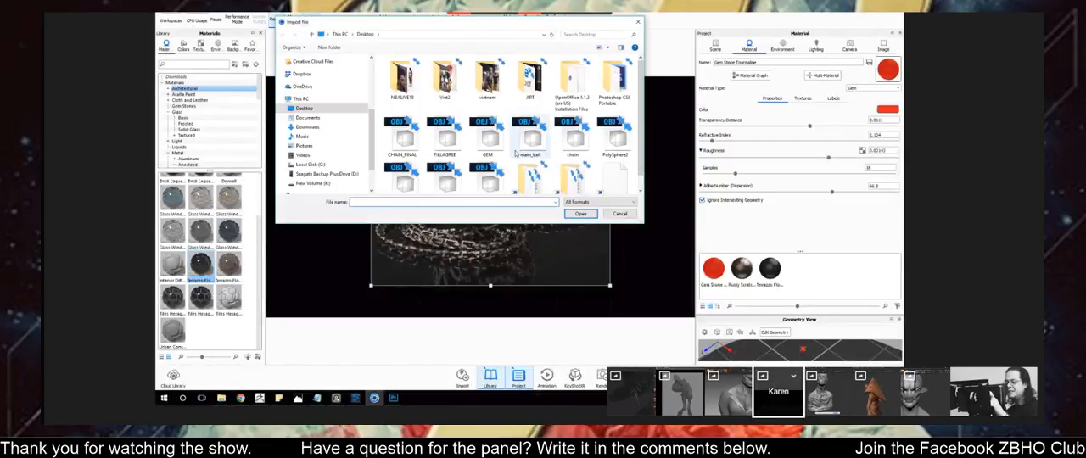
pyautogui.click(497, 140)
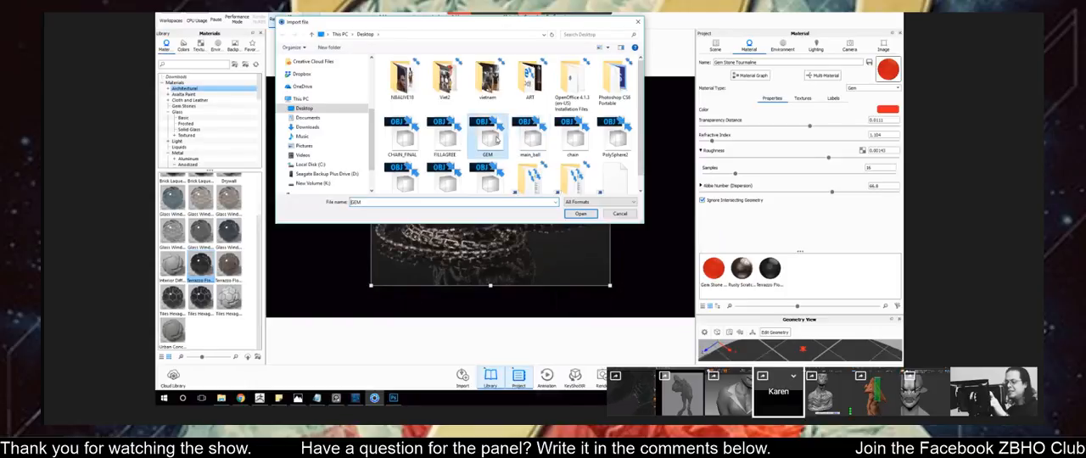
pyautogui.doubleClick(497, 140)
pyautogui.click(564, 315)
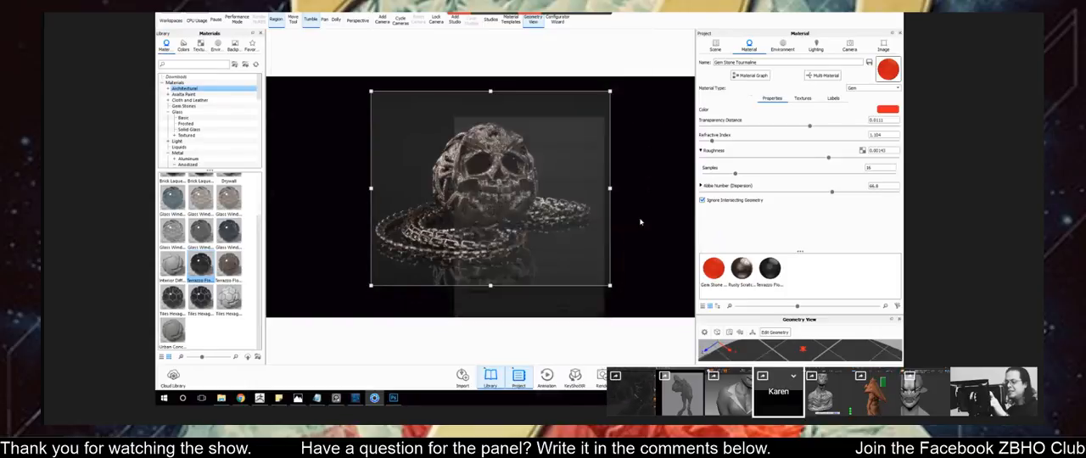
# Select the GEM model in the scene and shift it sideways with the Move Tool.
pyautogui.click(716, 45)
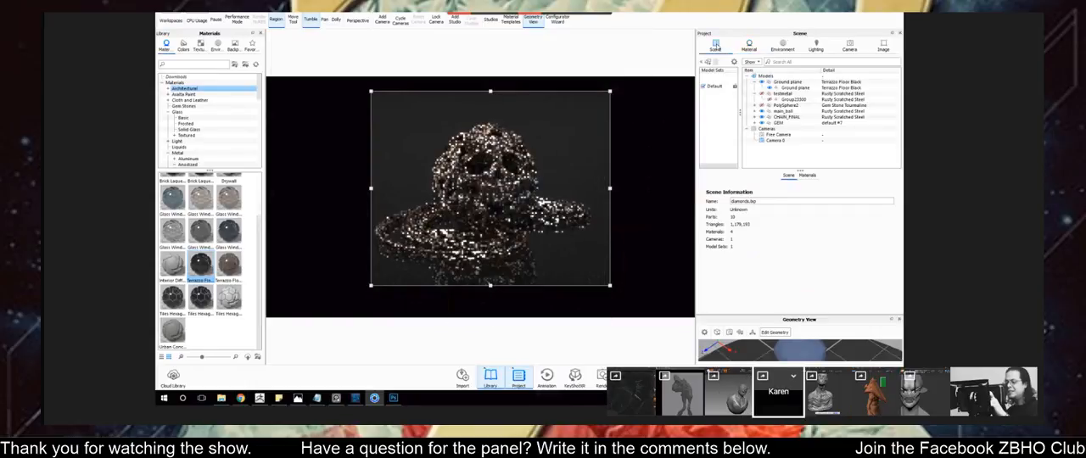
pyautogui.click(788, 125)
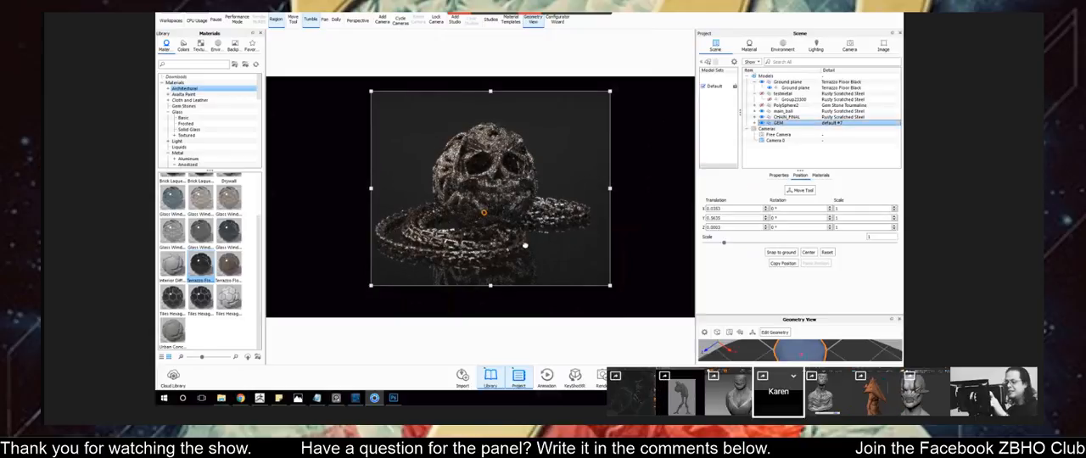
pyautogui.click(799, 190)
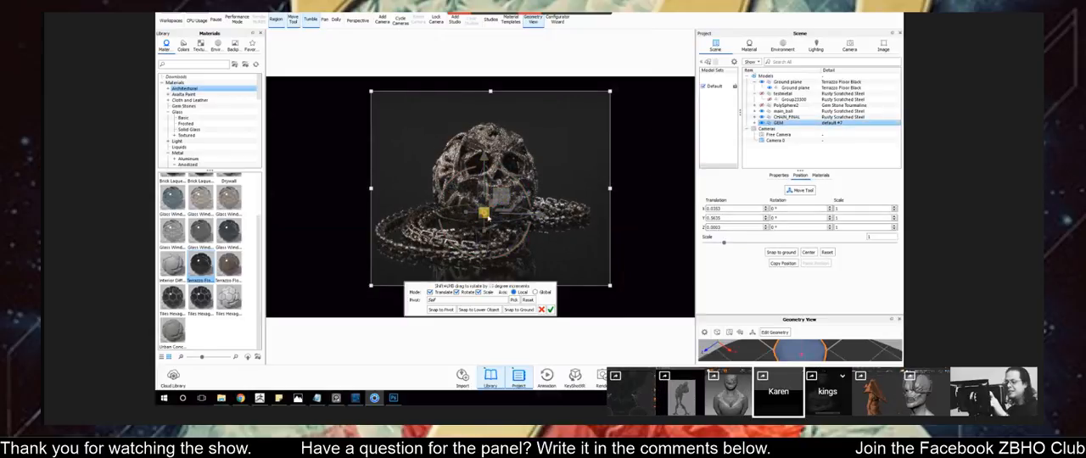
pyautogui.moveTo(488, 218); pyautogui.dragTo(610, 216)
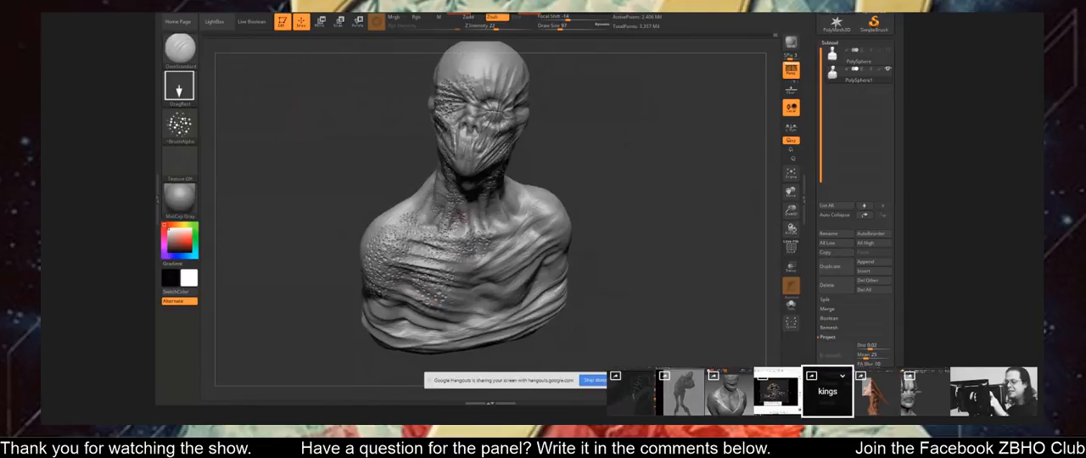
# Equip the Standard brush for the wrinkled bust's neck, with a larger draw size and a Z Intensity of 48.
pyautogui.keyDown('alt'); pyautogui.moveTo(449, 257); pyautogui.dragTo(450, 299, button='right'); pyautogui.keyUp('alt')
pyautogui.moveTo(451, 256)
pyautogui.keyDown('alt'); pyautogui.mouseDown(button='right')
pyautogui.moveTo(452, 215)
pyautogui.moveTo(467, 212)
pyautogui.moveTo(488, 140)
pyautogui.mouseUp(button='right'); pyautogui.keyUp('alt')
pyautogui.press('b')
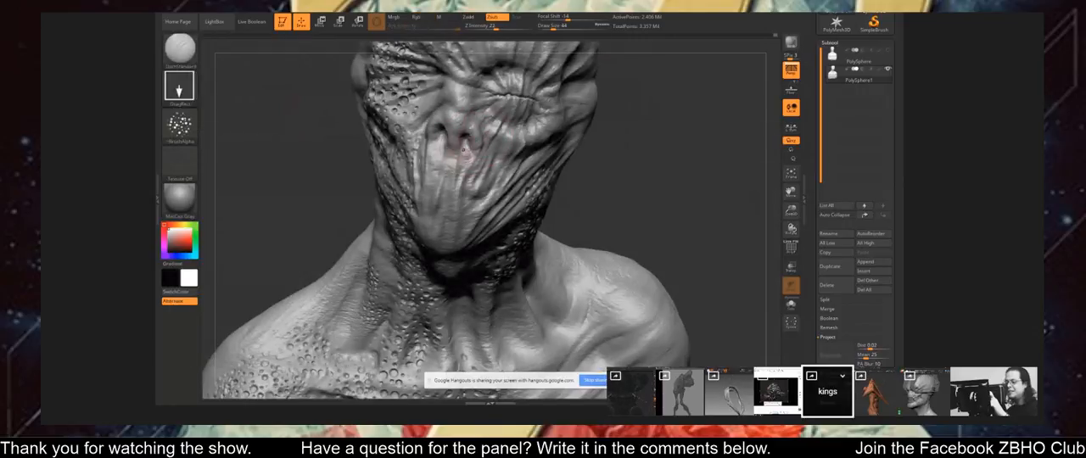
pyautogui.moveTo(467, 150)
pyautogui.keyDown('alt'); pyautogui.mouseDown(button='right')
pyautogui.moveTo(447, 199)
pyautogui.moveTo(438, 80)
pyautogui.mouseUp(button='right'); pyautogui.keyUp('alt')
pyautogui.moveTo(498, 250); pyautogui.dragTo(483, 242, button='right')
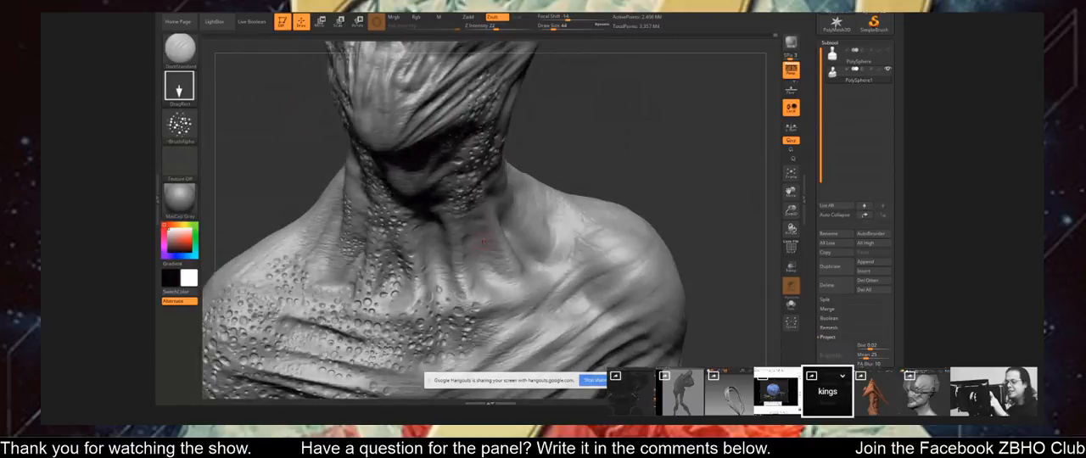
pyautogui.press('b')
pyautogui.press('s')
pyautogui.press('t')
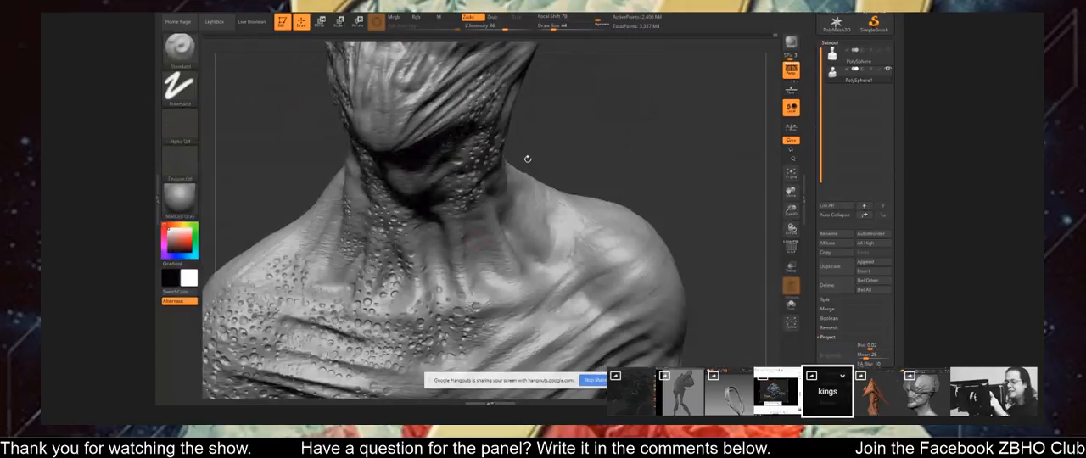
pyautogui.press('s')
pyautogui.moveTo(465, 262); pyautogui.dragTo(473, 261)
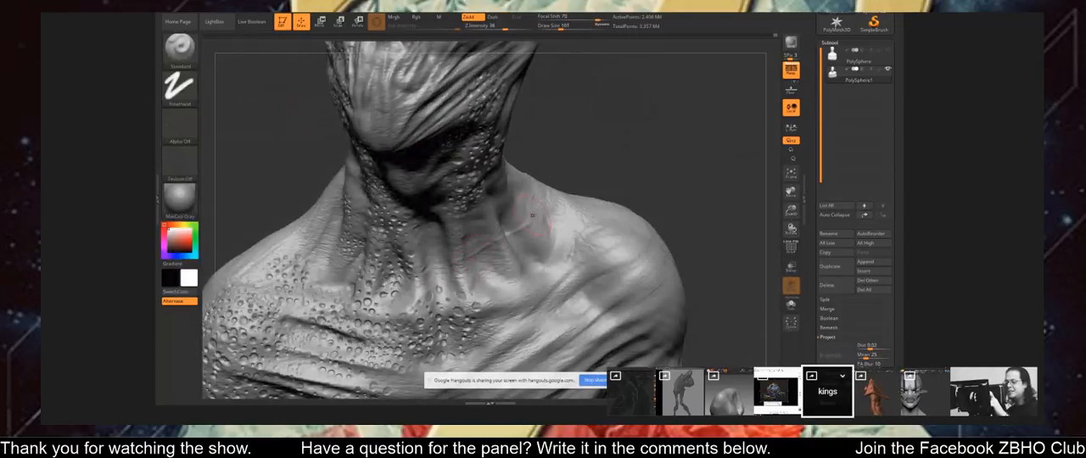
pyautogui.moveTo(541, 234); pyautogui.dragTo(507, 220, button='right')
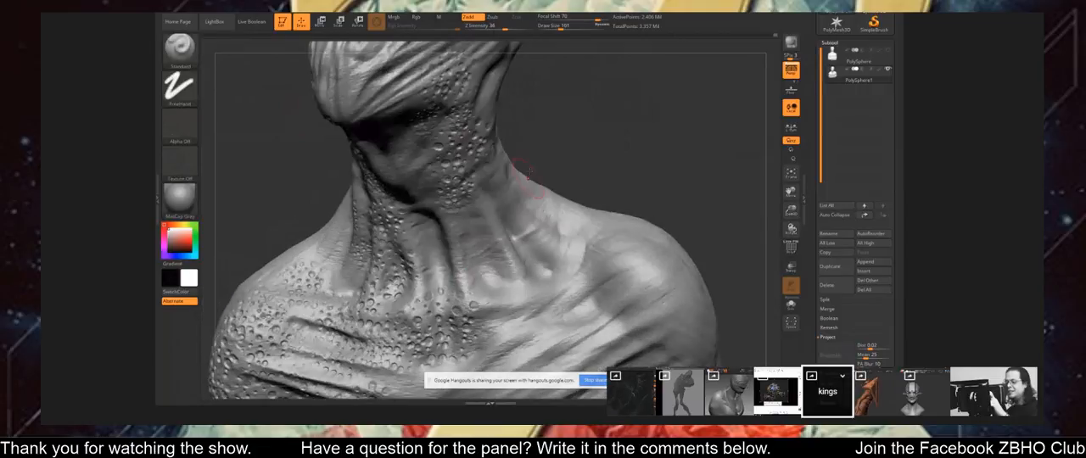
pyautogui.click(507, 30)
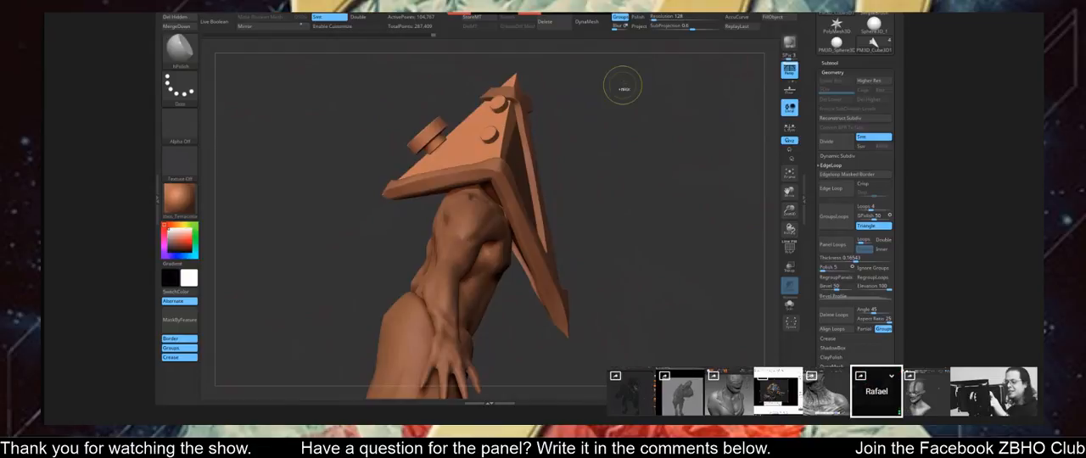
# Examine the pyramid-head figure's helmet, edge frame and rivets from several sides.
pyautogui.moveTo(624, 79)
pyautogui.keyDown('ctrl'); pyautogui.keyDown('shift'); pyautogui.mouseDown()
pyautogui.moveTo(576, 168)
pyautogui.moveTo(526, 194)
pyautogui.moveTo(511, 226)
pyautogui.mouseUp(); pyautogui.keyUp('shift'); pyautogui.keyUp('ctrl')
pyautogui.moveTo(607, 165)
pyautogui.mouseDown()
pyautogui.moveTo(595, 158)
pyautogui.moveTo(585, 174)
pyautogui.moveTo(607, 150)
pyautogui.moveTo(551, 183)
pyautogui.moveTo(683, 255)
pyautogui.moveTo(630, 283)
pyautogui.moveTo(665, 265)
pyautogui.moveTo(658, 253)
pyautogui.mouseUp()
pyautogui.moveTo(650, 89)
pyautogui.keyDown('ctrl'); pyautogui.mouseDown()
pyautogui.moveTo(650, 229)
pyautogui.moveTo(594, 346)
pyautogui.moveTo(529, 298)
pyautogui.mouseUp(); pyautogui.keyUp('ctrl')
pyautogui.moveTo(694, 124); pyautogui.dragTo(656, 109)
pyautogui.moveTo(663, 77)
pyautogui.keyDown('ctrl'); pyautogui.mouseDown()
pyautogui.moveTo(646, 324)
pyautogui.moveTo(505, 324)
pyautogui.moveTo(504, 280)
pyautogui.mouseUp(); pyautogui.keyUp('ctrl')
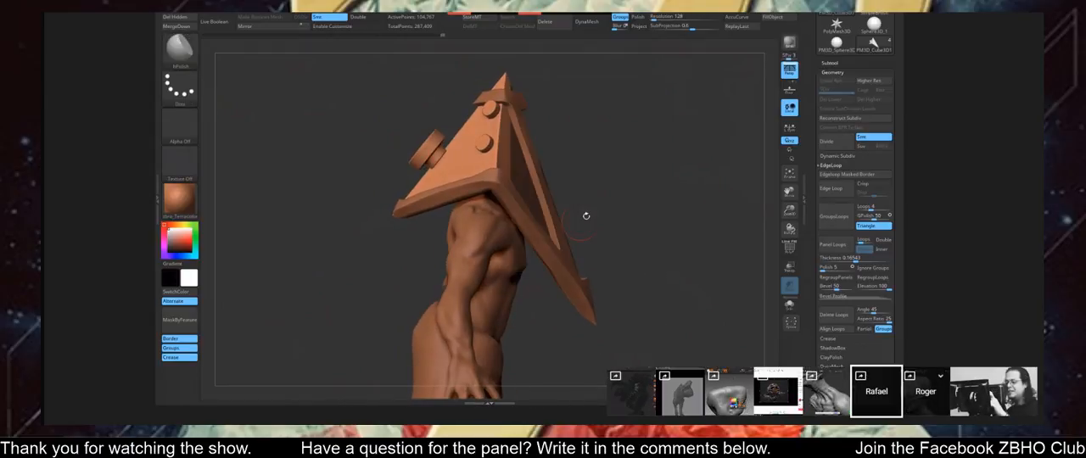
pyautogui.moveTo(586, 216); pyautogui.dragTo(597, 213)
pyautogui.moveTo(704, 89)
pyautogui.keyDown('ctrl'); pyautogui.mouseDown()
pyautogui.moveTo(518, 294)
pyautogui.moveTo(509, 265)
pyautogui.mouseUp(); pyautogui.keyUp('ctrl')
pyautogui.keyDown('ctrl'); pyautogui.moveTo(487, 66); pyautogui.dragTo(551, 97); pyautogui.keyUp('ctrl')
pyautogui.moveTo(641, 163); pyautogui.dragTo(570, 169)
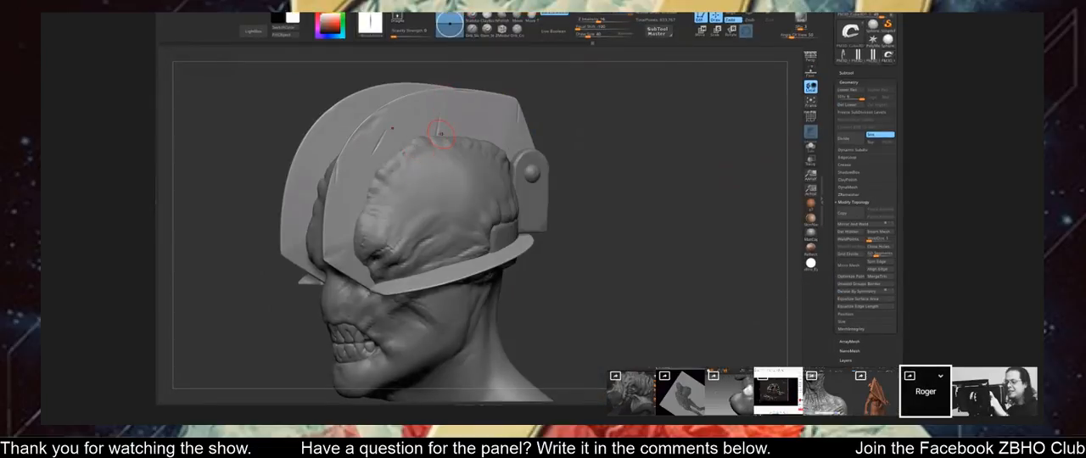
# Carve scratches and nicks into the faces and edges of the curved plates on the masked head.
pyautogui.moveTo(377, 140); pyautogui.dragTo(381, 155)
pyautogui.moveTo(588, 141)
pyautogui.mouseDown()
pyautogui.moveTo(606, 133)
pyautogui.moveTo(592, 136)
pyautogui.mouseUp()
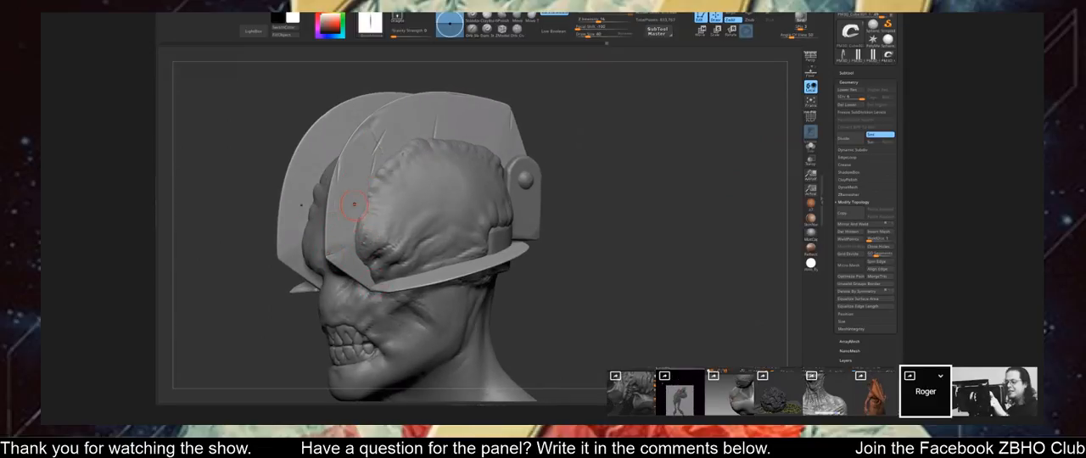
pyautogui.moveTo(558, 142); pyautogui.dragTo(623, 138)
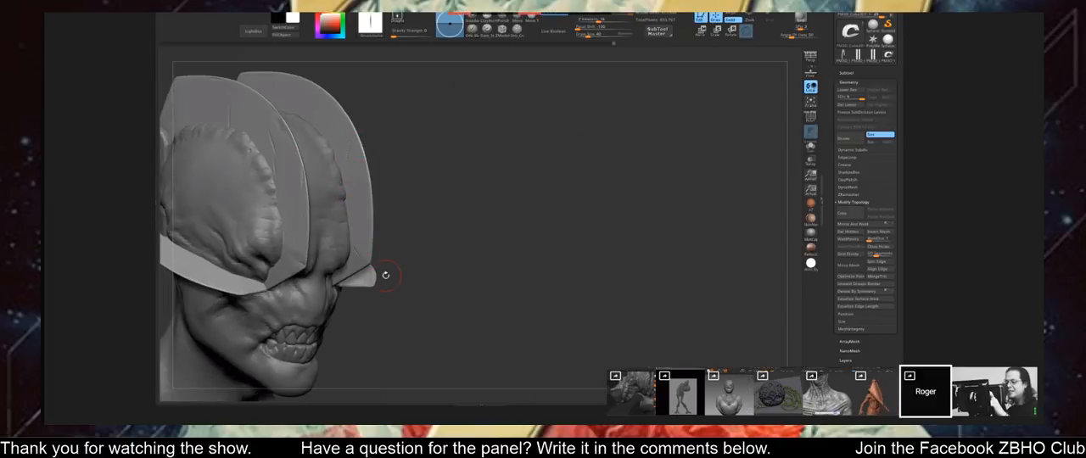
pyautogui.moveTo(408, 237); pyautogui.dragTo(382, 245)
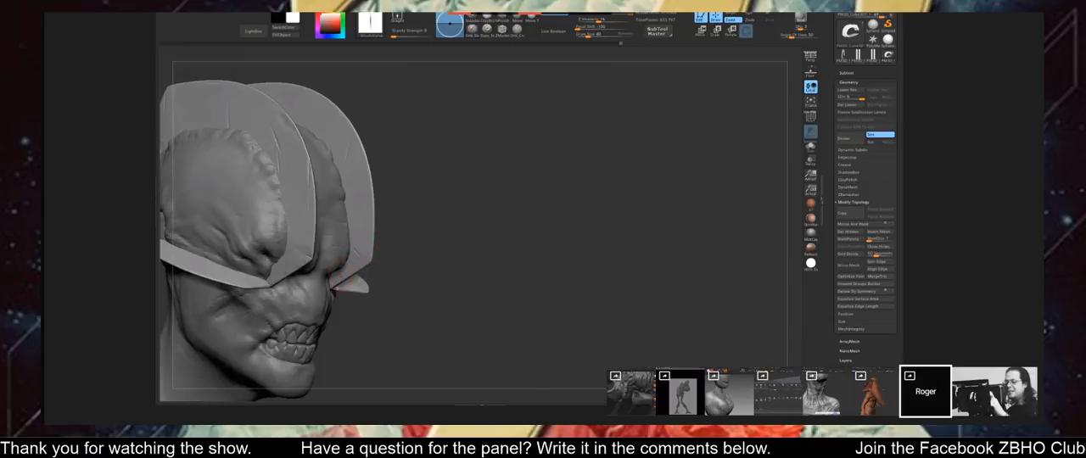
pyautogui.moveTo(429, 133)
pyautogui.keyDown('alt'); pyautogui.mouseDown()
pyautogui.moveTo(441, 196)
pyautogui.moveTo(380, 148)
pyautogui.moveTo(509, 192)
pyautogui.mouseUp(); pyautogui.keyUp('alt')
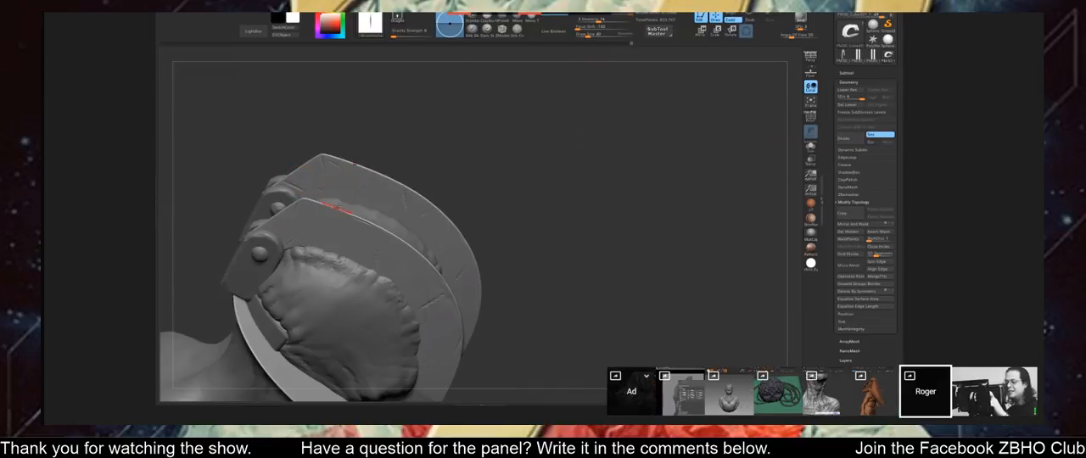
pyautogui.moveTo(435, 168)
pyautogui.mouseDown()
pyautogui.moveTo(495, 133)
pyautogui.moveTo(579, 111)
pyautogui.moveTo(451, 122)
pyautogui.mouseUp()
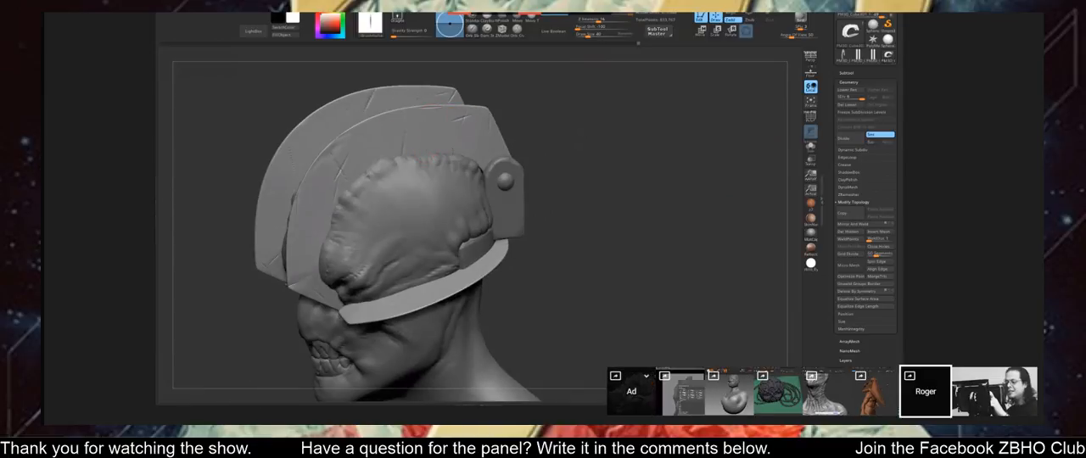
pyautogui.moveTo(526, 161)
pyautogui.mouseDown()
pyautogui.moveTo(552, 175)
pyautogui.moveTo(584, 126)
pyautogui.moveTo(455, 243)
pyautogui.mouseUp()
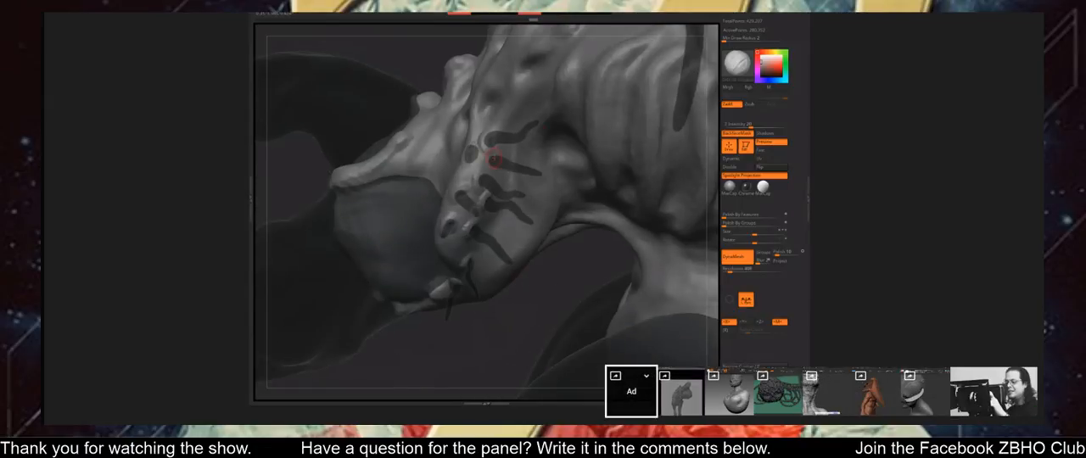
# Examine the horned creature's whole body, back and horned head from several sides.
pyautogui.moveTo(519, 314)
pyautogui.keyDown('alt'); pyautogui.mouseDown()
pyautogui.moveTo(509, 280)
pyautogui.moveTo(497, 331)
pyautogui.mouseUp(); pyautogui.keyUp('alt')
pyautogui.moveTo(611, 306)
pyautogui.mouseDown()
pyautogui.moveTo(548, 334)
pyautogui.moveTo(605, 300)
pyautogui.moveTo(582, 296)
pyautogui.moveTo(540, 323)
pyautogui.mouseUp()
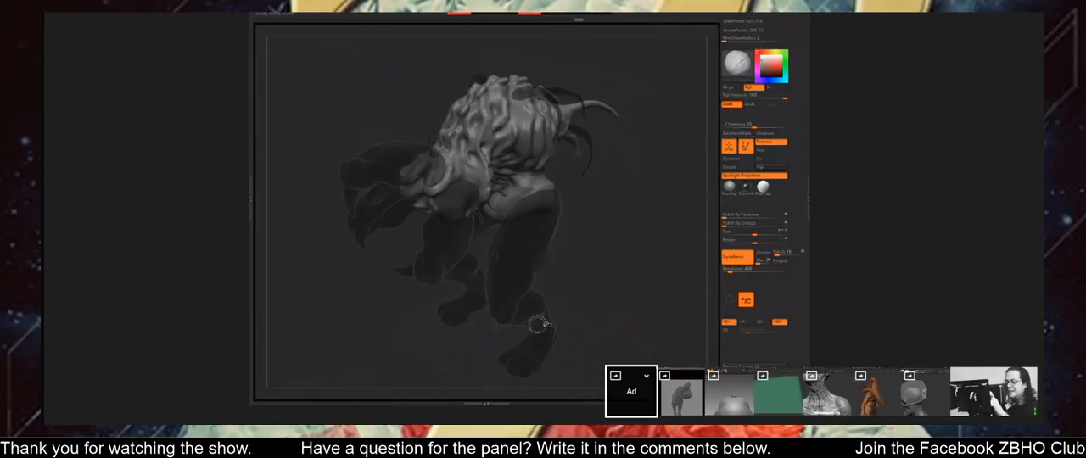
pyautogui.moveTo(602, 308)
pyautogui.mouseDown()
pyautogui.moveTo(628, 325)
pyautogui.moveTo(445, 299)
pyautogui.moveTo(447, 360)
pyautogui.mouseUp()
pyautogui.keyDown('alt'); pyautogui.moveTo(594, 212); pyautogui.dragTo(588, 294); pyautogui.keyUp('alt')
pyautogui.press('w')
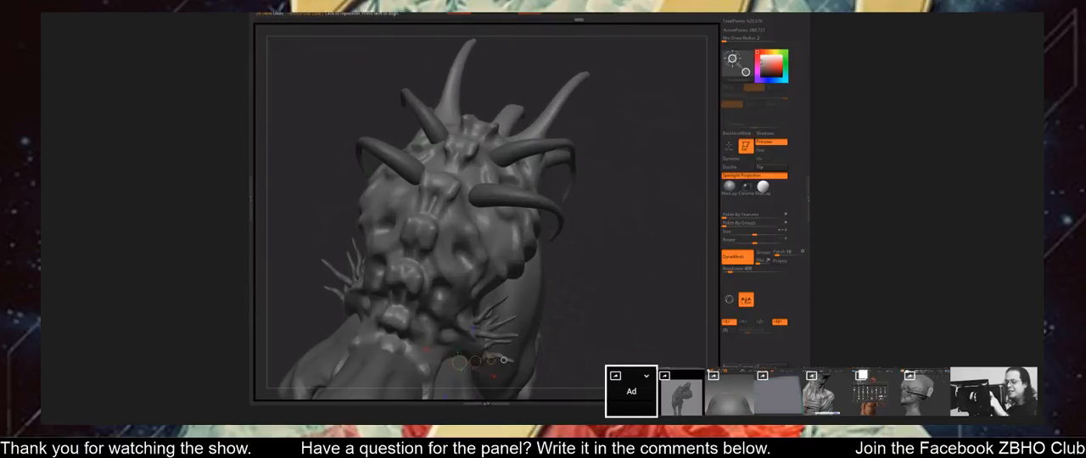
pyautogui.press('q')
pyautogui.moveTo(602, 254); pyautogui.dragTo(579, 241)
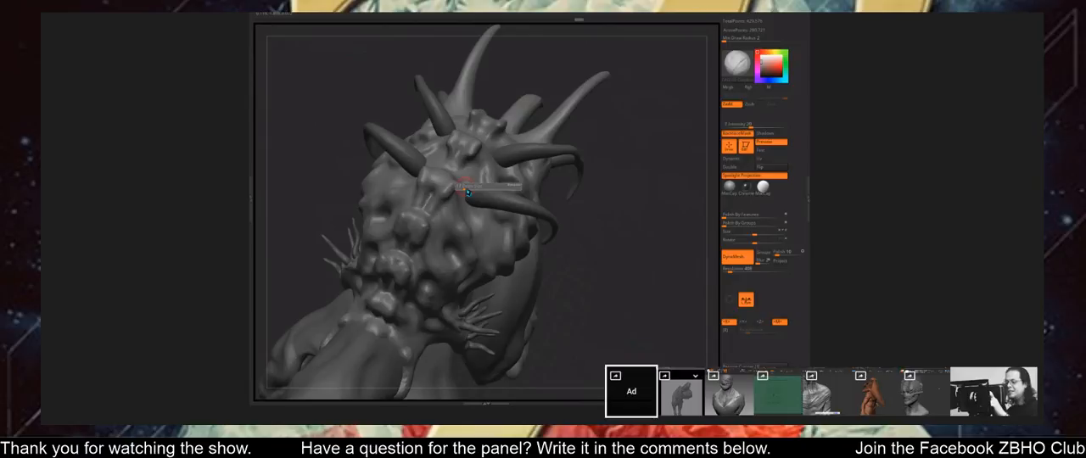
pyautogui.moveTo(592, 270); pyautogui.dragTo(604, 253)
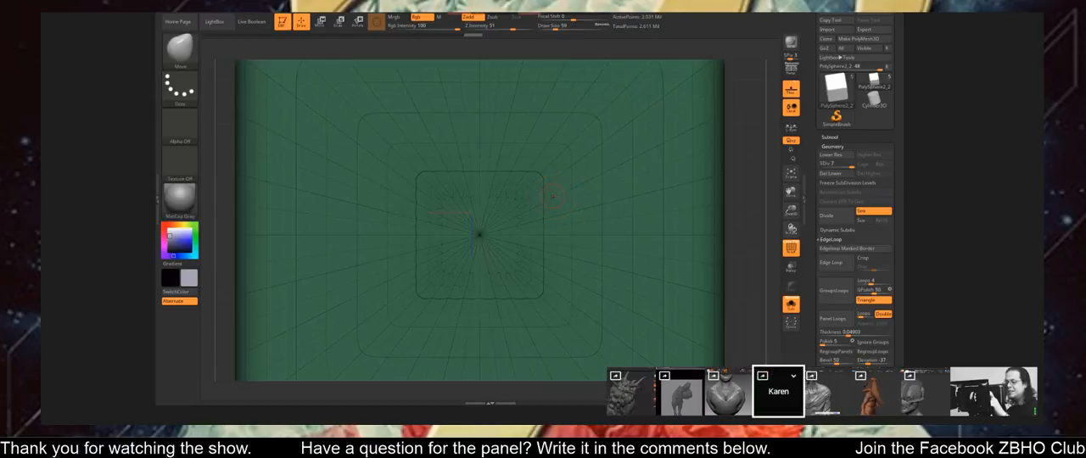
# Try a long curling mask across the front face of the green block.
pyautogui.keyDown('alt'); pyautogui.moveTo(739, 213); pyautogui.dragTo(764, 218); pyautogui.keyUp('alt')
pyautogui.moveTo(644, 173)
pyautogui.keyDown('ctrl'); pyautogui.mouseDown()
pyautogui.moveTo(666, 216)
pyautogui.moveTo(617, 295)
pyautogui.moveTo(543, 174)
pyautogui.moveTo(501, 252)
pyautogui.moveTo(432, 229)
pyautogui.moveTo(606, 240)
pyautogui.moveTo(643, 177)
pyautogui.mouseUp(); pyautogui.keyUp('ctrl')
pyautogui.keyDown('ctrl'); pyautogui.moveTo(645, 138); pyautogui.dragTo(656, 132); pyautogui.keyUp('ctrl')
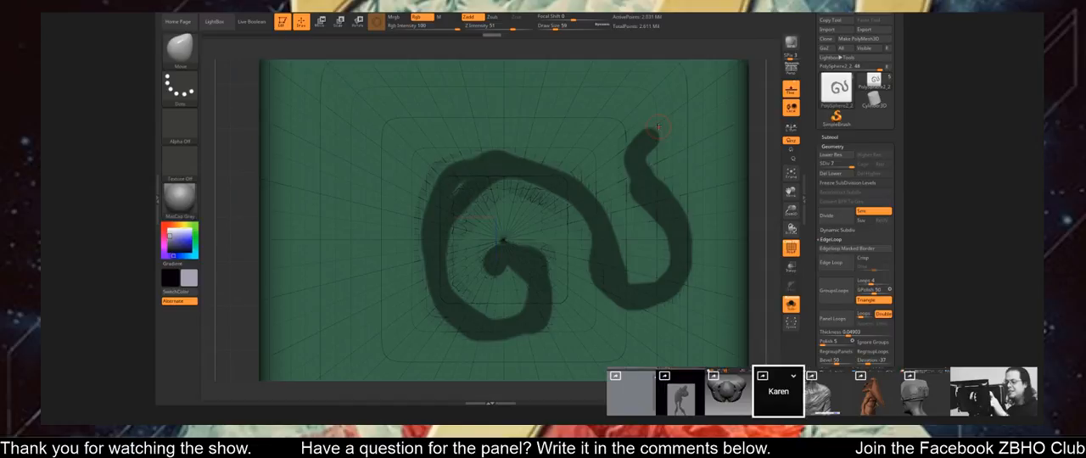
# Clear the curling mask from the green block and open its subtool list.
pyautogui.moveTo(665, 199)
pyautogui.keyDown('alt'); pyautogui.mouseDown(button='right')
pyautogui.moveTo(624, 204)
pyautogui.moveTo(713, 204)
pyautogui.mouseUp(button='right'); pyautogui.keyUp('alt')
pyautogui.keyDown('ctrl'); pyautogui.moveTo(718, 200); pyautogui.dragTo(725, 212); pyautogui.keyUp('ctrl')
pyautogui.moveTo(710, 242)
pyautogui.keyDown('ctrl'); pyautogui.mouseDown(button='right')
pyautogui.moveTo(734, 251)
pyautogui.moveTo(695, 238)
pyautogui.mouseUp(button='right'); pyautogui.keyUp('ctrl')
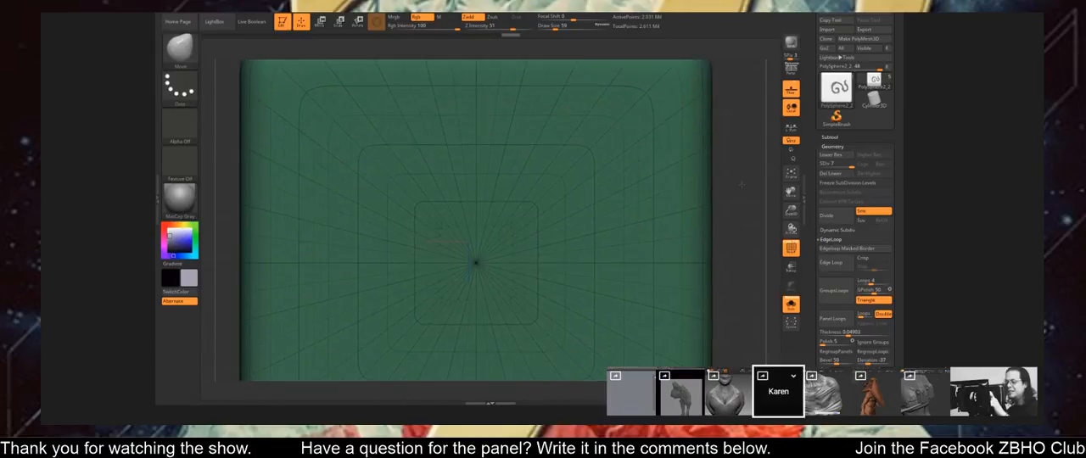
pyautogui.moveTo(741, 196)
pyautogui.keyDown('ctrl'); pyautogui.mouseDown(button='right')
pyautogui.moveTo(736, 179)
pyautogui.moveTo(745, 198)
pyautogui.moveTo(712, 174)
pyautogui.mouseUp(button='right'); pyautogui.keyUp('ctrl')
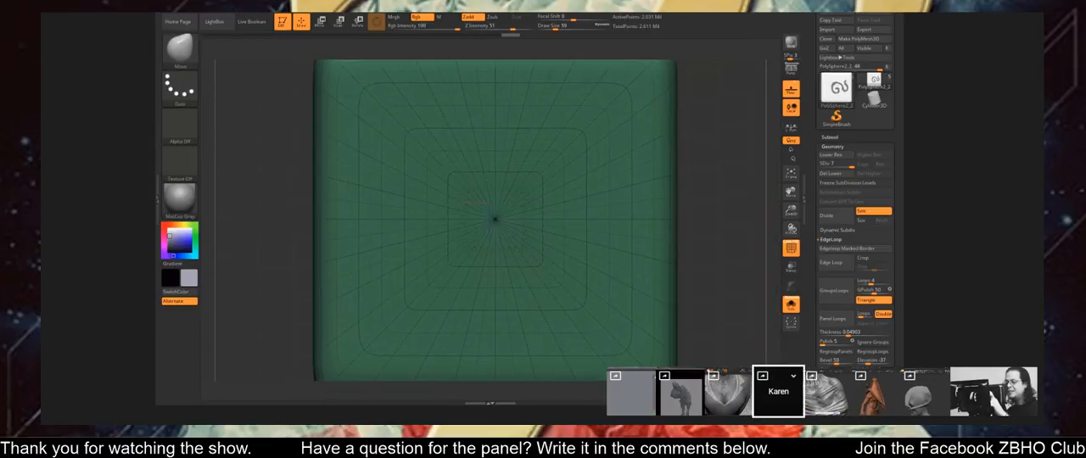
pyautogui.click(840, 136)
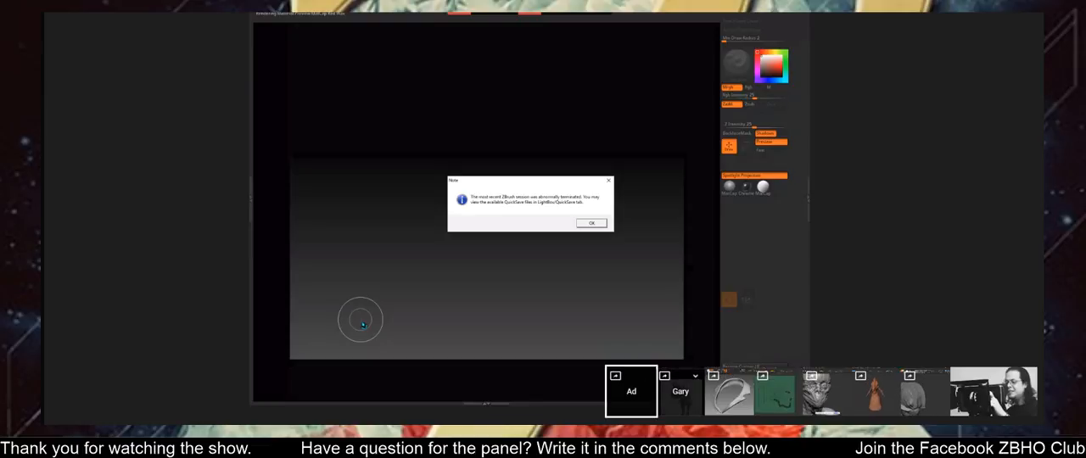
# Dismiss the crash notice and open recovered QuickSave versions of the horned creature, discarding the changes of the first one opened.
pyautogui.click(591, 224)
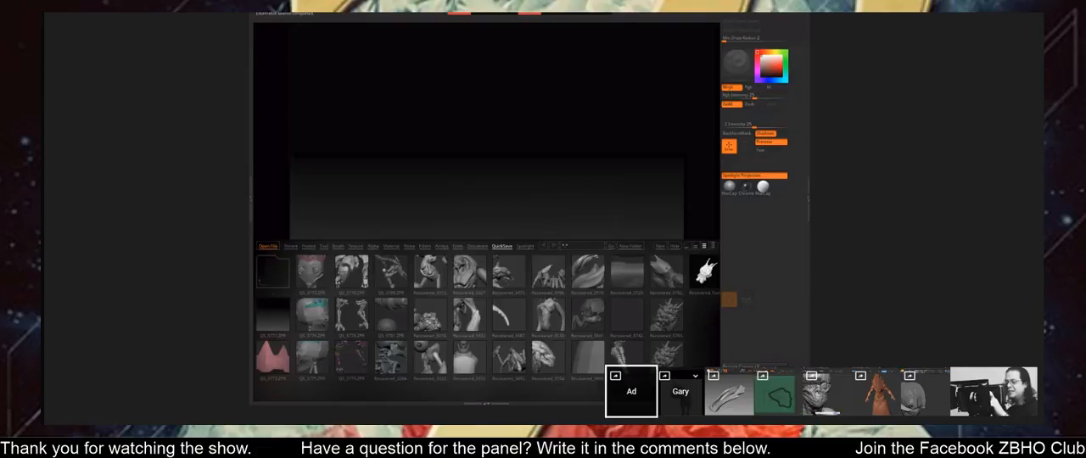
pyautogui.doubleClick(666, 354)
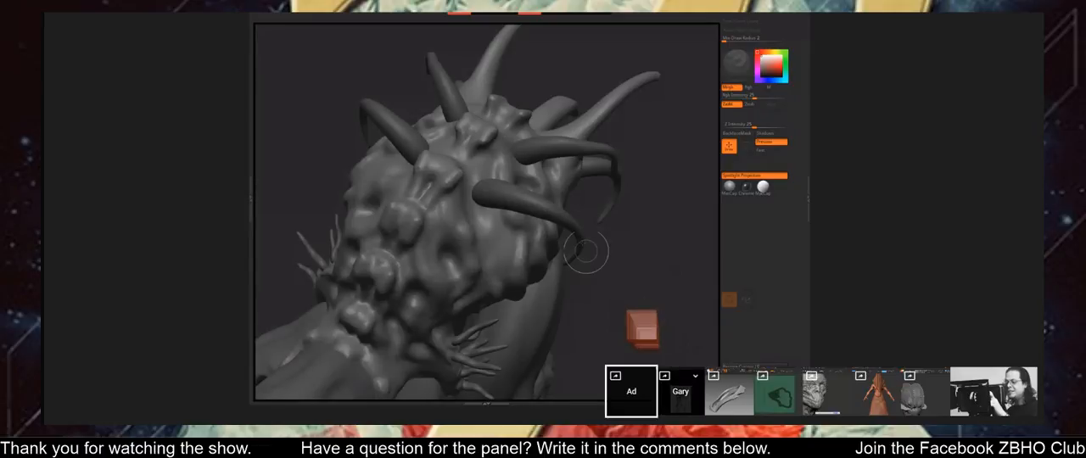
pyautogui.press(',')
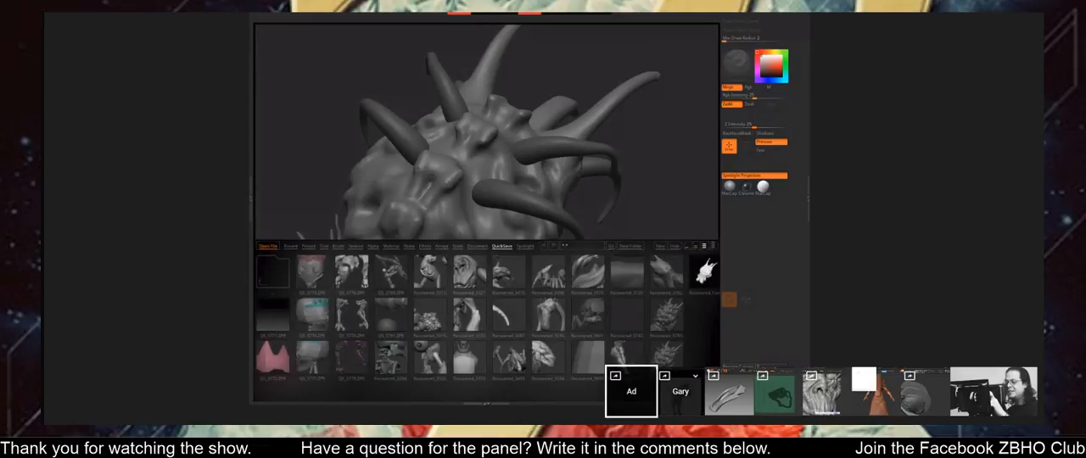
pyautogui.doubleClick(669, 326)
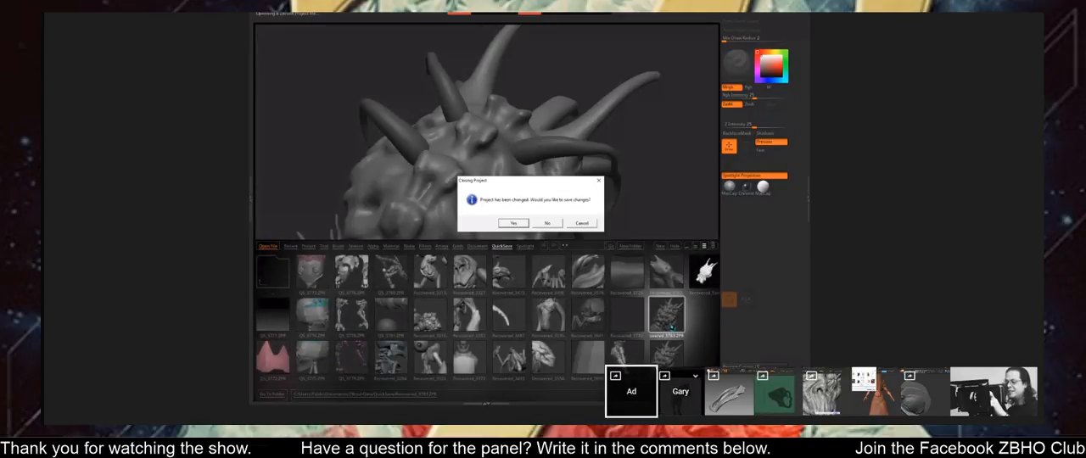
pyautogui.click(548, 223)
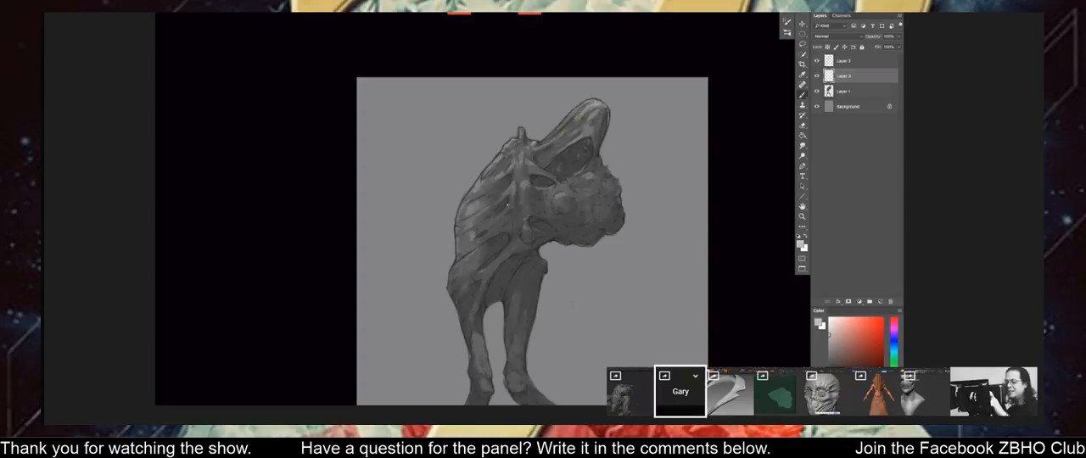
# Examine the painted figure in Photoshop at full length and closer up on the head, torso and legs.
pyautogui.moveTo(498, 218); pyautogui.dragTo(490, 236)
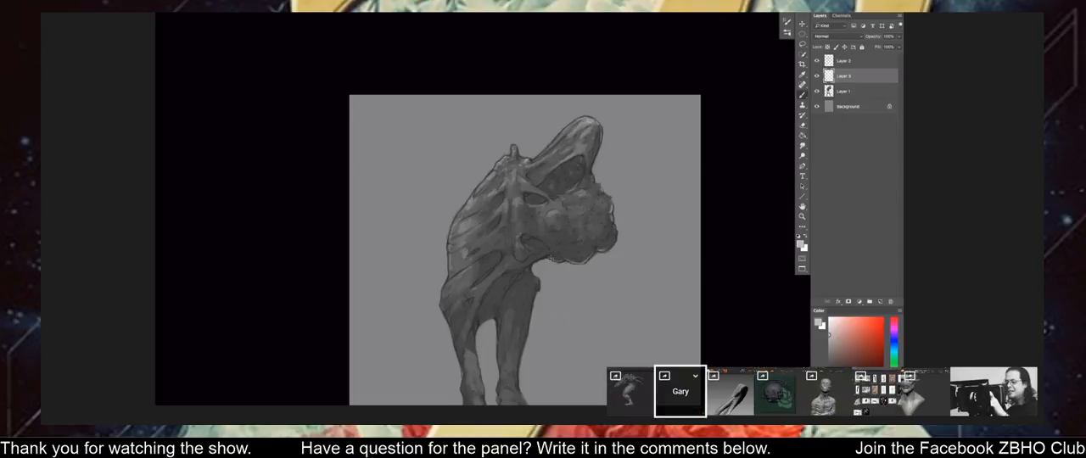
pyautogui.hotkey('ctrl', '-')
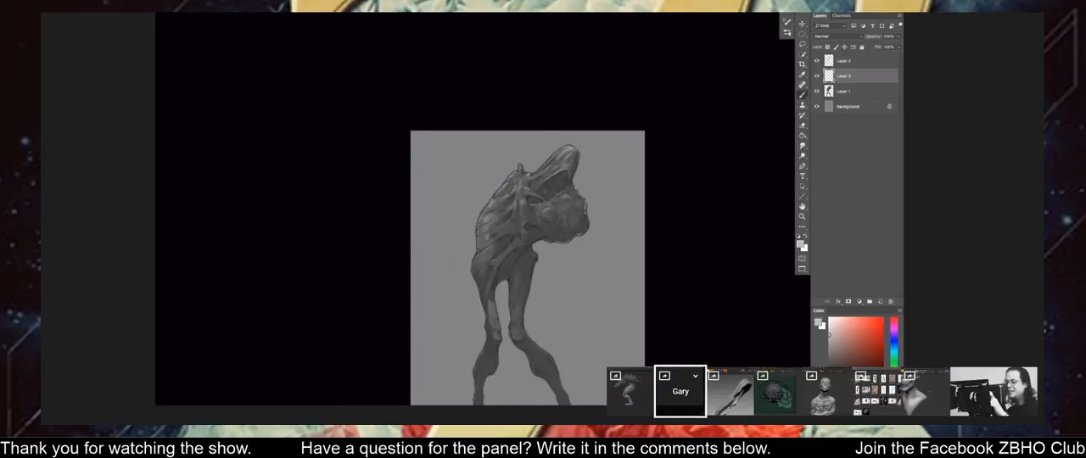
pyautogui.hotkey('ctrl', '+')
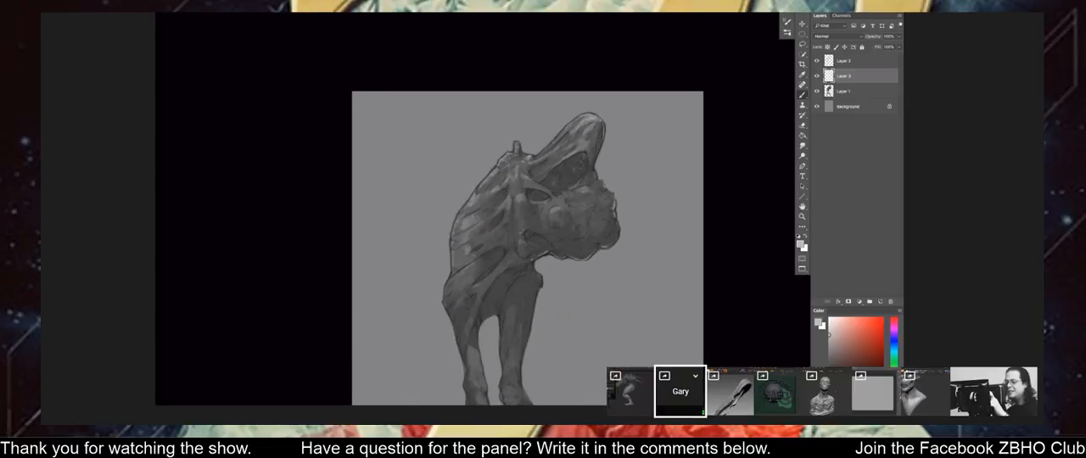
pyautogui.moveTo(499, 212); pyautogui.dragTo(512, 184)
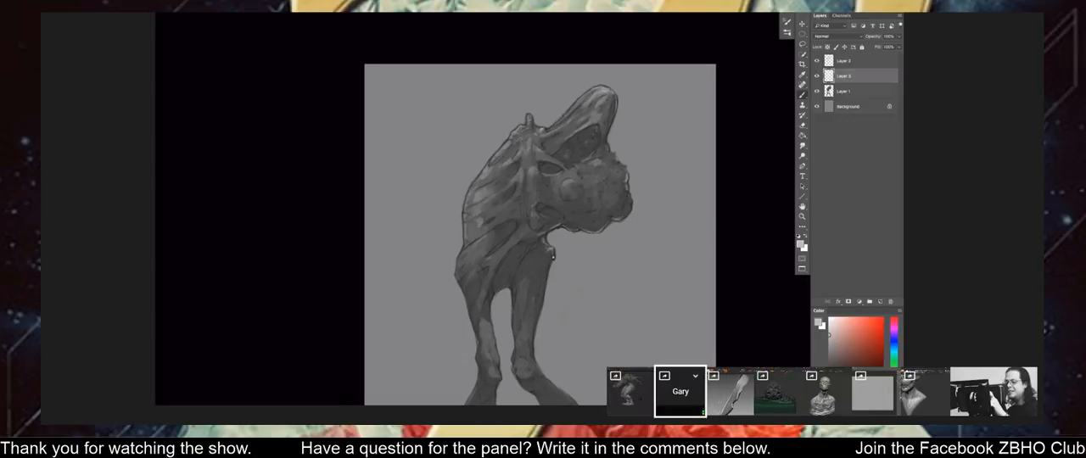
pyautogui.keyDown('alt'); pyautogui.scroll(-1, 524, 158); pyautogui.keyUp('alt')
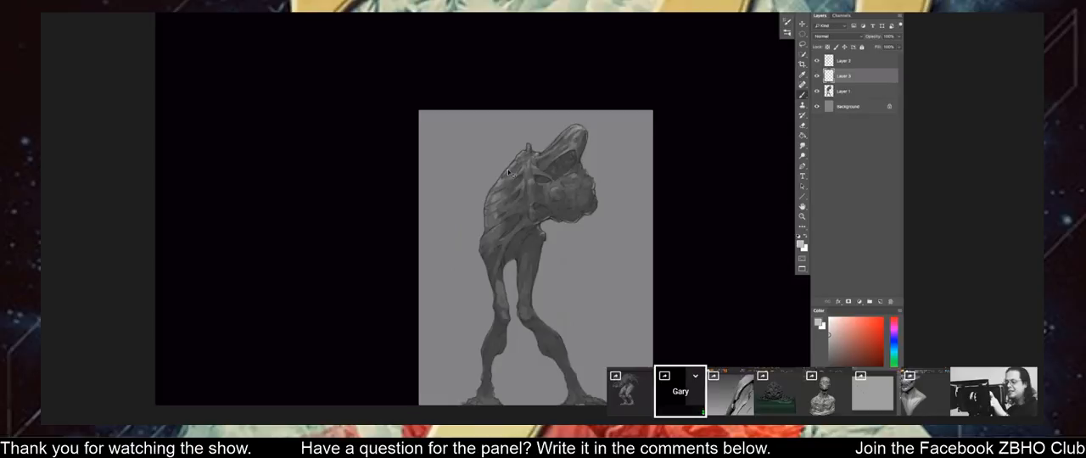
pyautogui.hotkey('ctrl', '+')
pyautogui.keyDown('space'); pyautogui.moveTo(490, 231); pyautogui.dragTo(515, 155); pyautogui.keyUp('space')
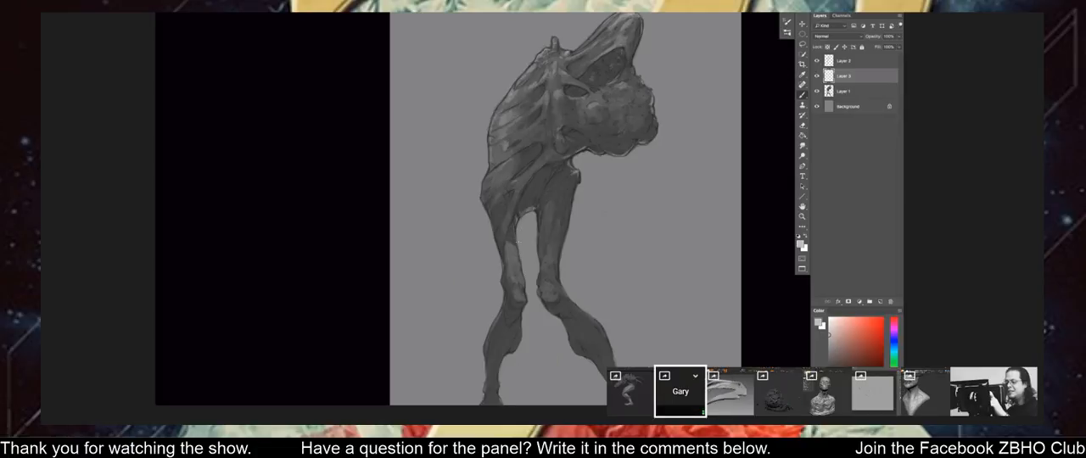
pyautogui.hotkey('ctrl', '-')
pyautogui.moveTo(446, 162); pyautogui.dragTo(447, 212)
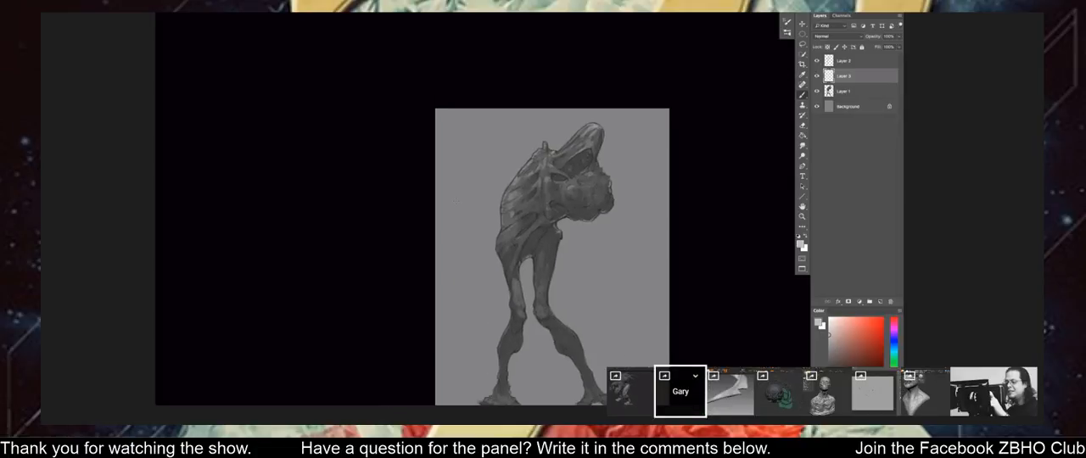
pyautogui.hotkey('ctrl', '+')
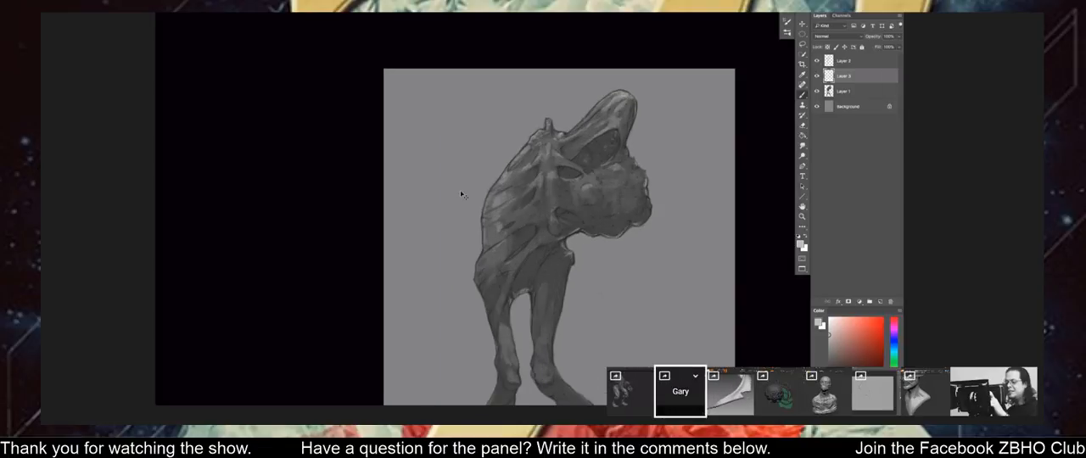
pyautogui.keyDown('ctrl'); pyautogui.moveTo(462, 195); pyautogui.dragTo(450, 216); pyautogui.keyUp('ctrl')
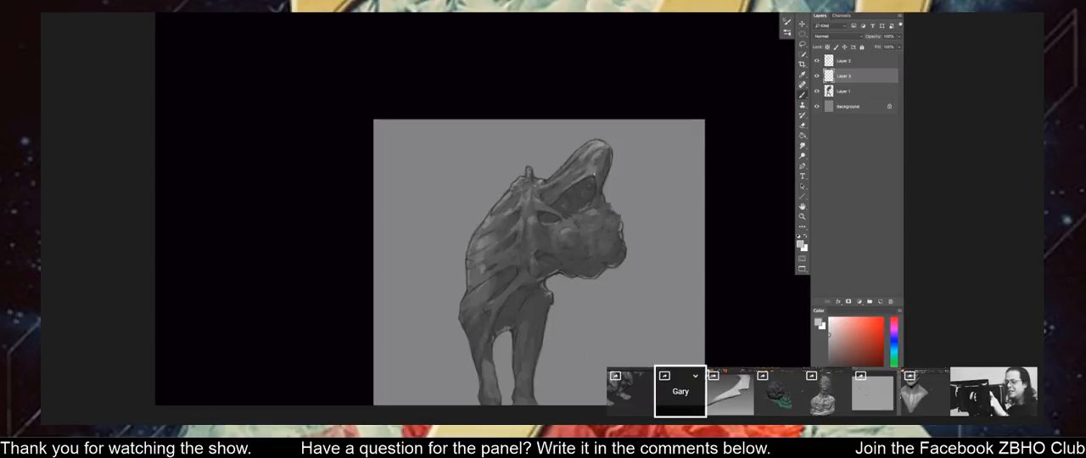
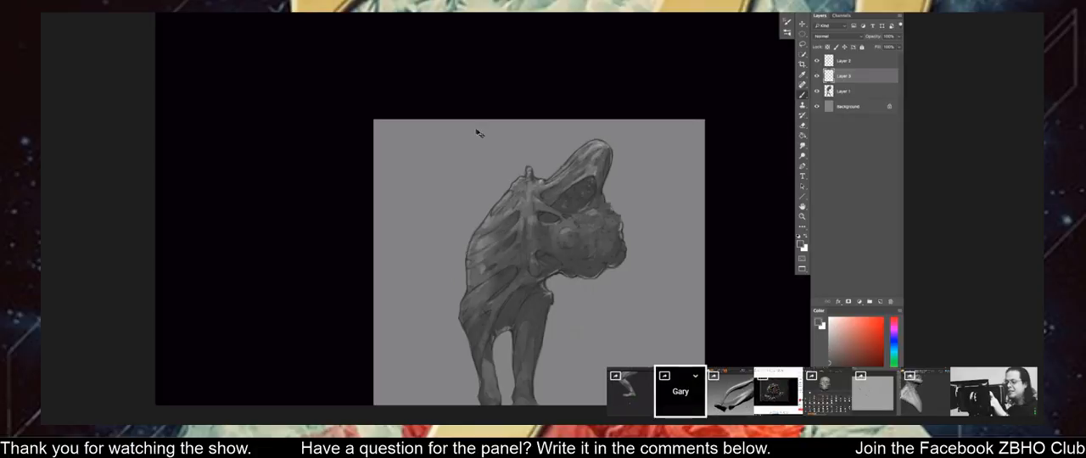
# Touch up the shading on the painted figure's ribbed upper back with tones sampled from the painting.
pyautogui.hotkey('ctrl', '-')
pyautogui.moveTo(466, 169); pyautogui.dragTo(434, 158)
pyautogui.hotkey('ctrl', '+')
pyautogui.keyDown('alt'); pyautogui.click(487, 176); pyautogui.keyUp('alt')
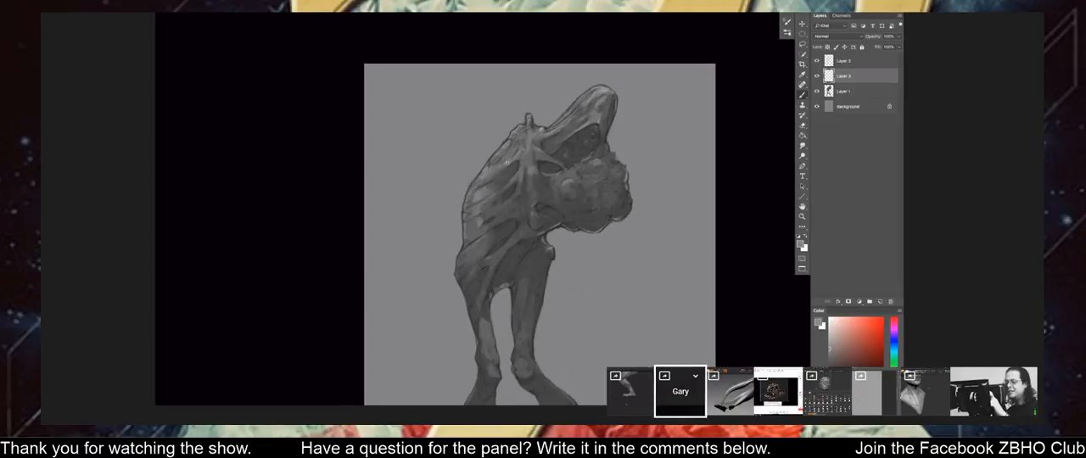
pyautogui.keyDown('alt'); pyautogui.click(507, 167); pyautogui.keyUp('alt')
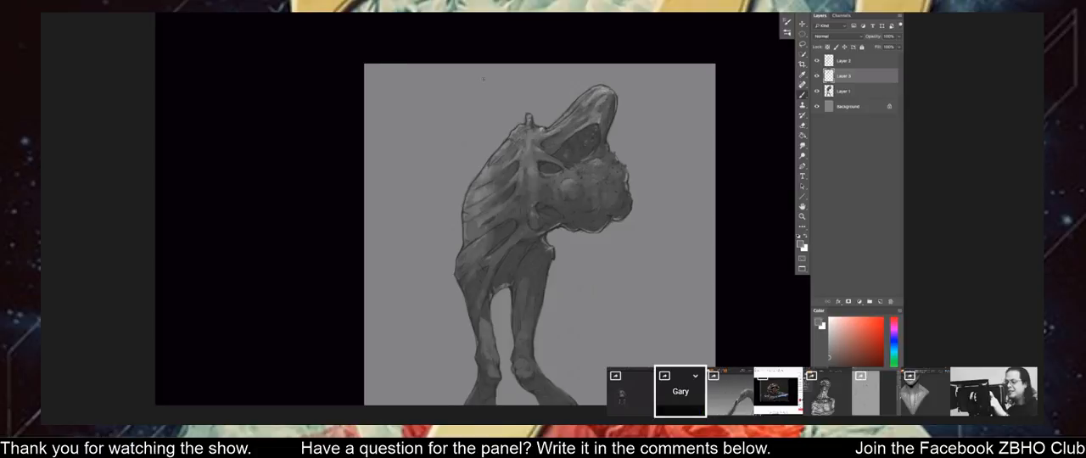
# Check the figure at full length and refine the torso shading around the ribs with sampled dark and light grey tones.
pyautogui.hotkey('ctrl', '-')
pyautogui.hotkey('ctrl', '-')
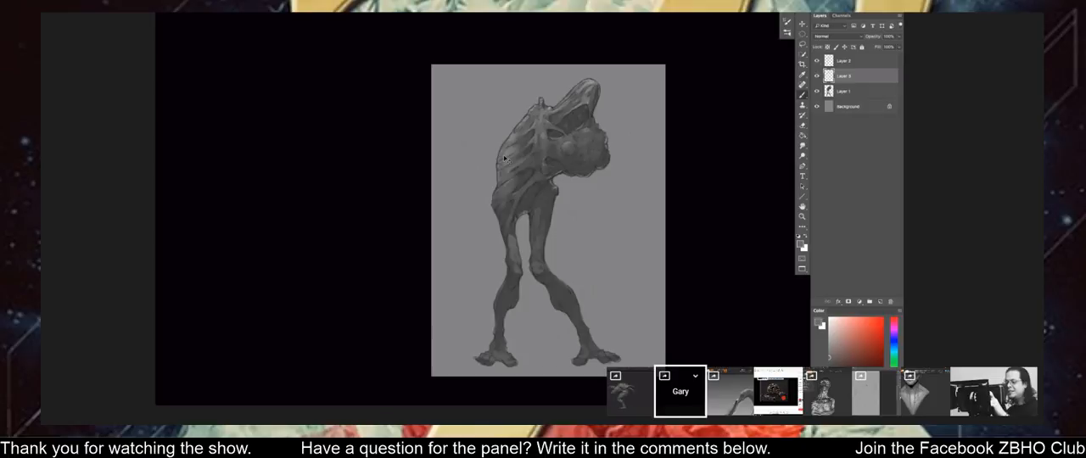
pyautogui.hotkey('ctrl', '+')
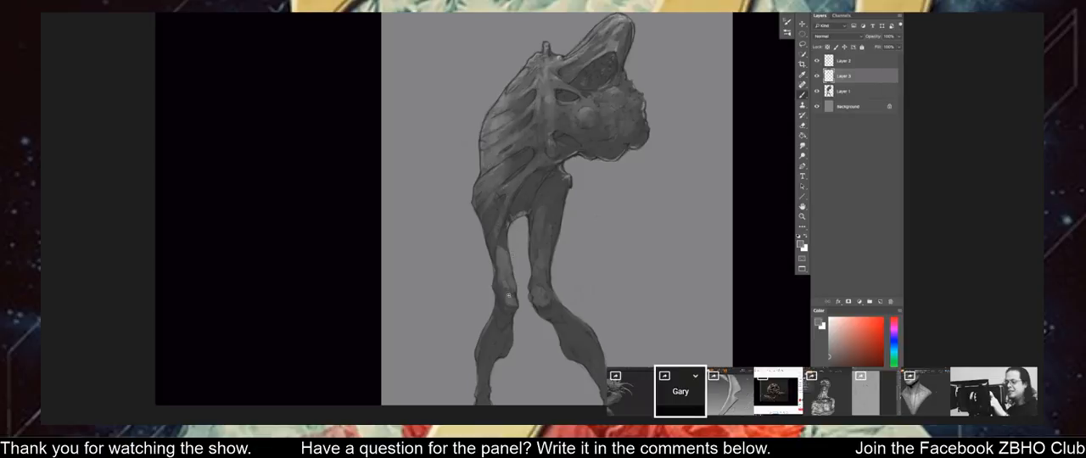
pyautogui.moveTo(504, 240); pyautogui.dragTo(506, 226)
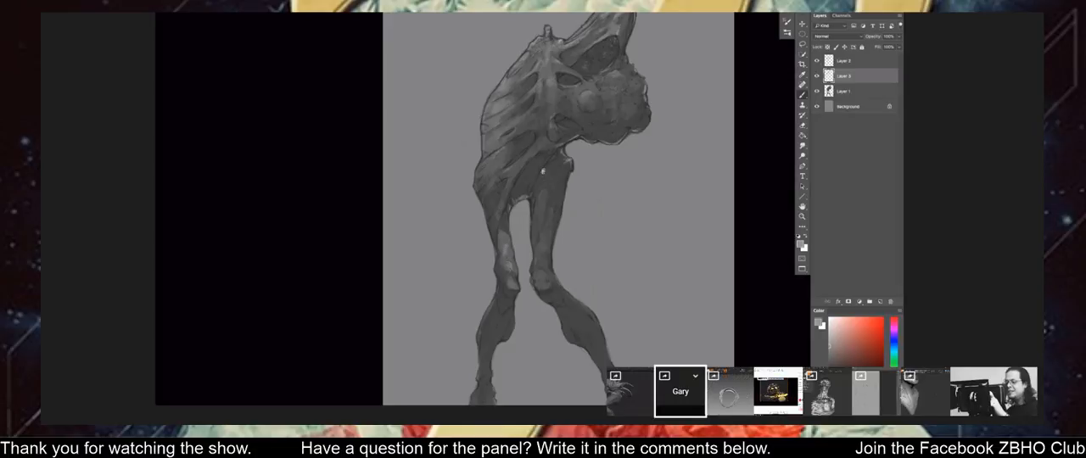
pyautogui.scroll(3, 543, 174)
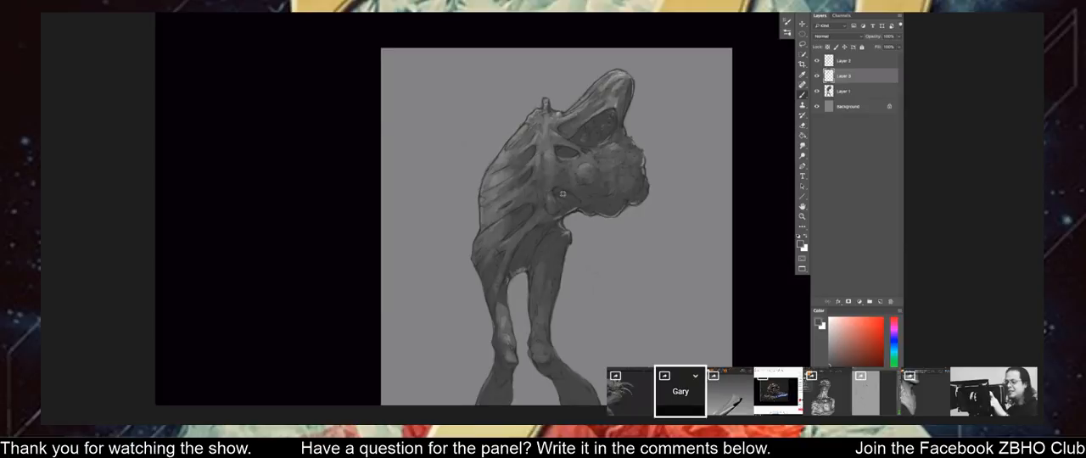
pyautogui.keyDown('alt'); pyautogui.click(558, 192); pyautogui.keyUp('alt')
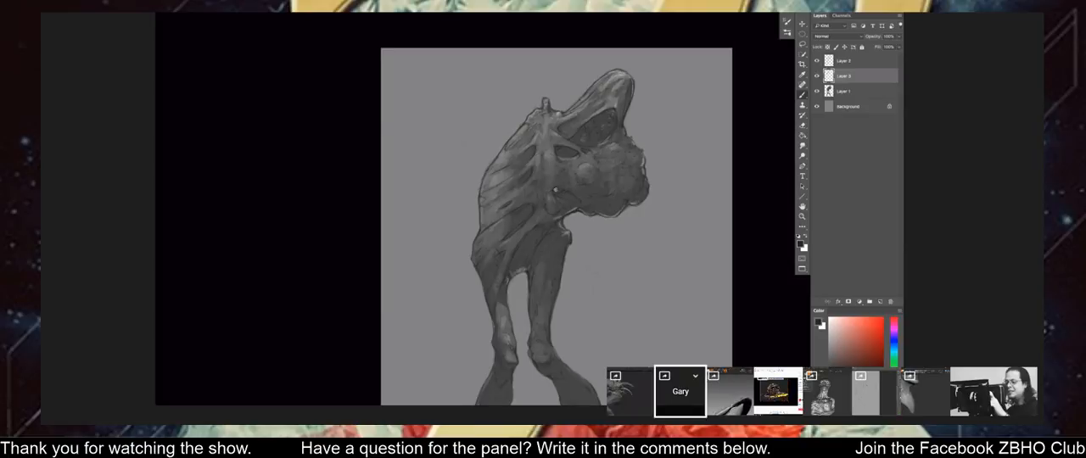
pyautogui.moveTo(521, 168); pyautogui.dragTo(512, 202)
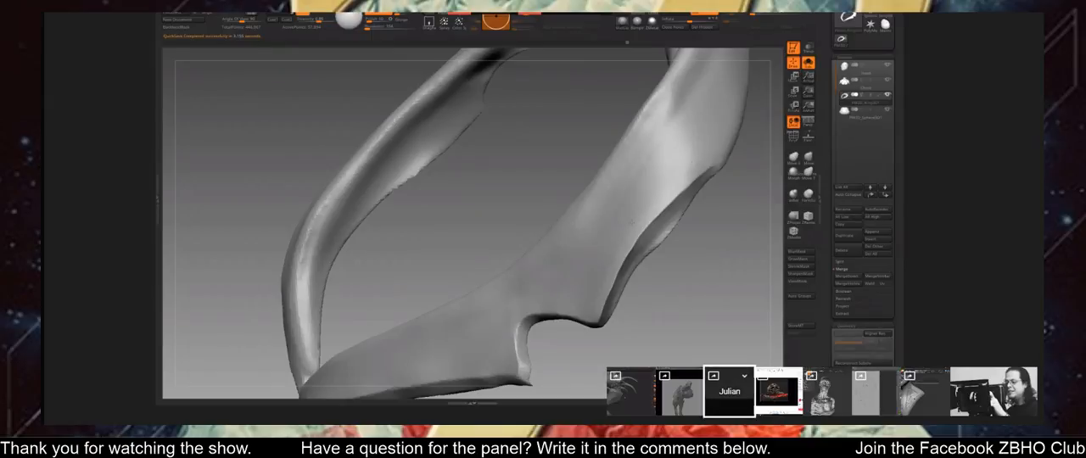
# Refine the raised lip along the cutout edge of the curved band in ZBrush, checking its form from several angles.
pyautogui.moveTo(587, 301)
pyautogui.mouseDown(button='right')
pyautogui.moveTo(645, 254)
pyautogui.moveTo(677, 264)
pyautogui.mouseUp(button='right')
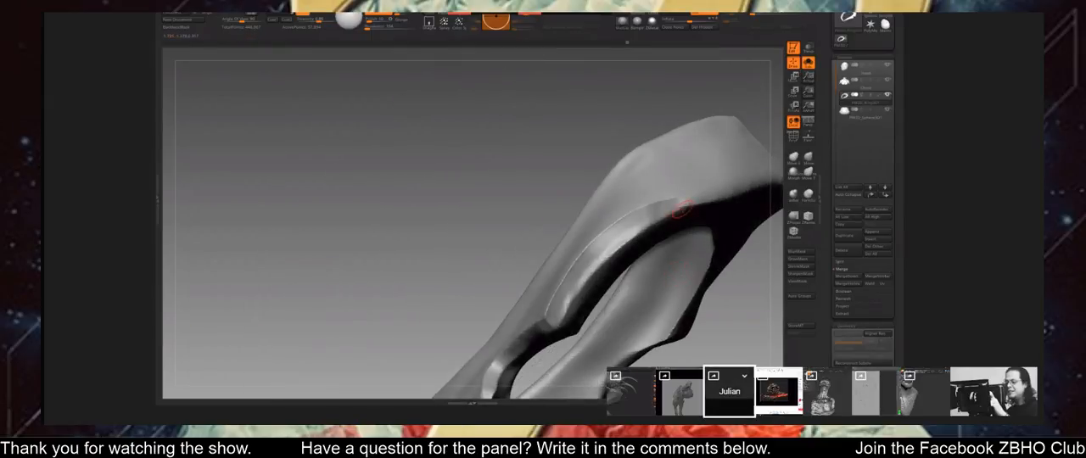
pyautogui.moveTo(620, 242); pyautogui.dragTo(629, 233)
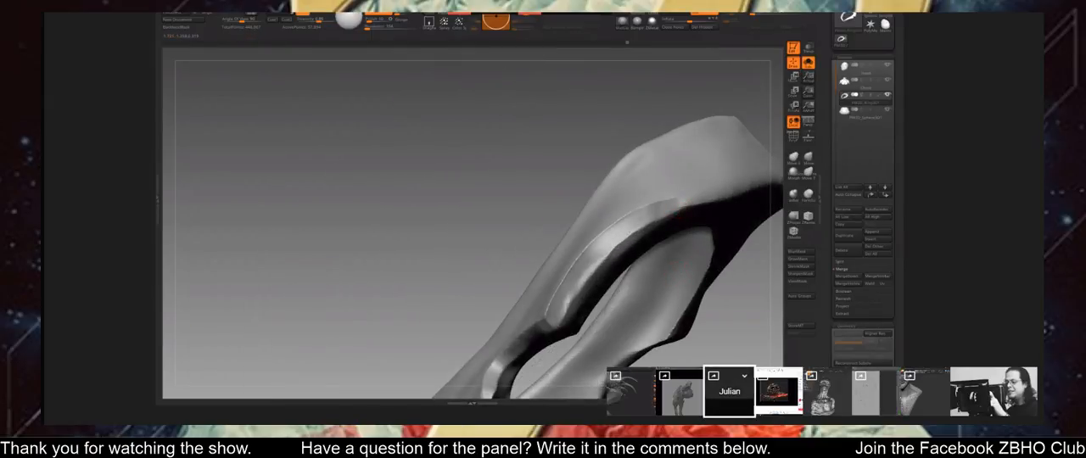
pyautogui.moveTo(569, 309); pyautogui.dragTo(596, 267)
pyautogui.moveTo(562, 309); pyautogui.dragTo(456, 317, button='right')
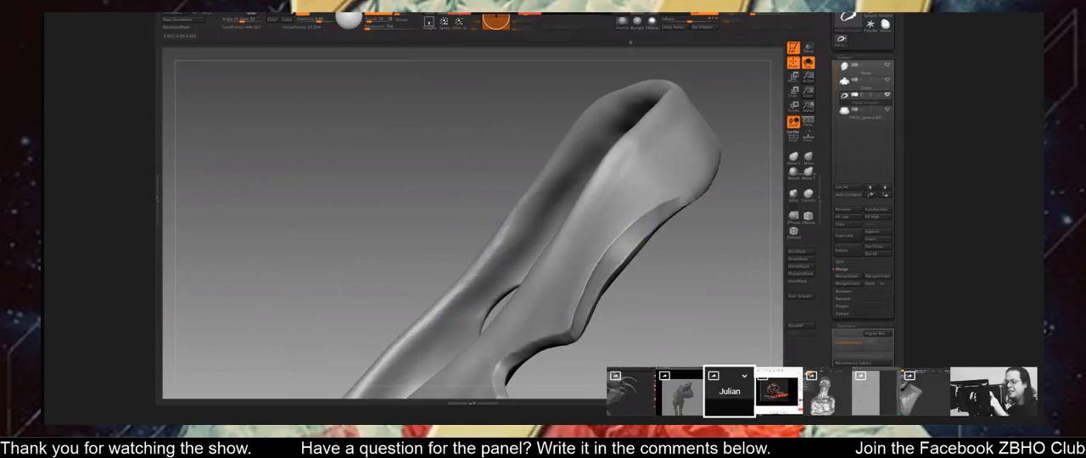
pyautogui.keyDown('ctrl'); pyautogui.moveTo(609, 322); pyautogui.dragTo(628, 303, button='right'); pyautogui.keyUp('ctrl')
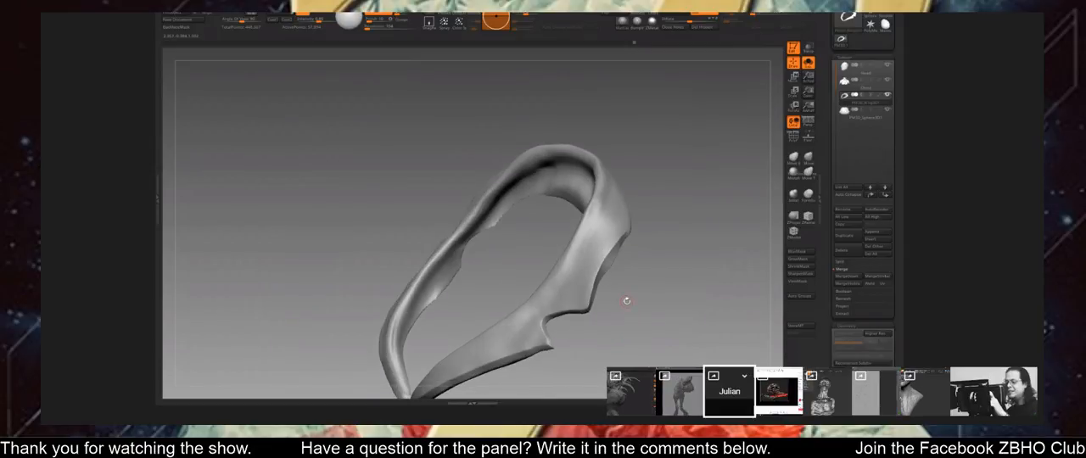
pyautogui.moveTo(659, 320); pyautogui.dragTo(647, 304, button='right')
pyautogui.moveTo(690, 259); pyautogui.dragTo(652, 162, button='right')
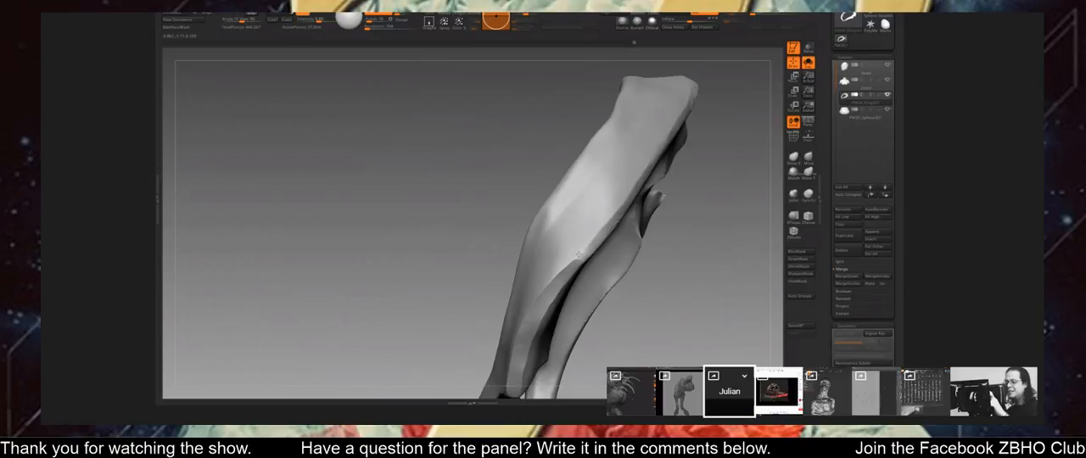
pyautogui.moveTo(685, 267); pyautogui.dragTo(660, 206)
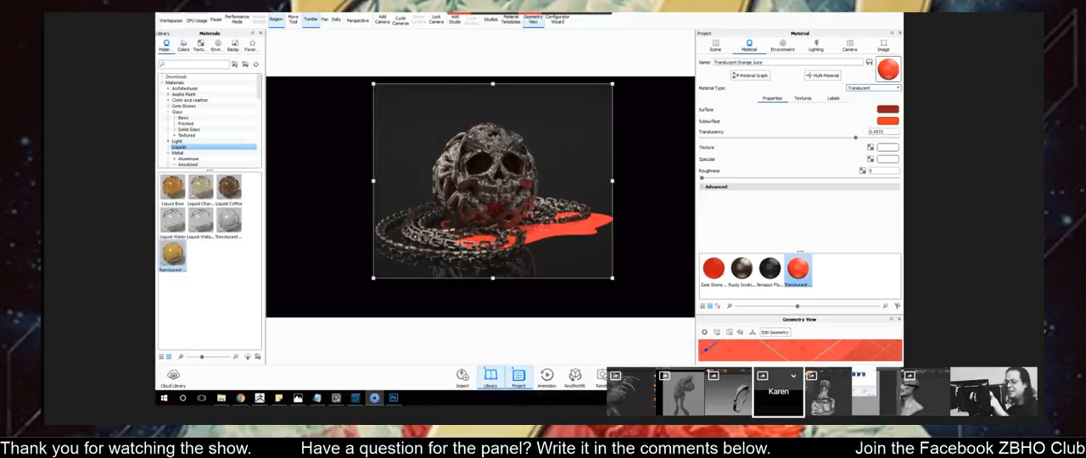
# Try a dark subsurface color on the translucent liquid in KeyShot, set it to bright orange-red, and open its surface color.
pyautogui.click(887, 121)
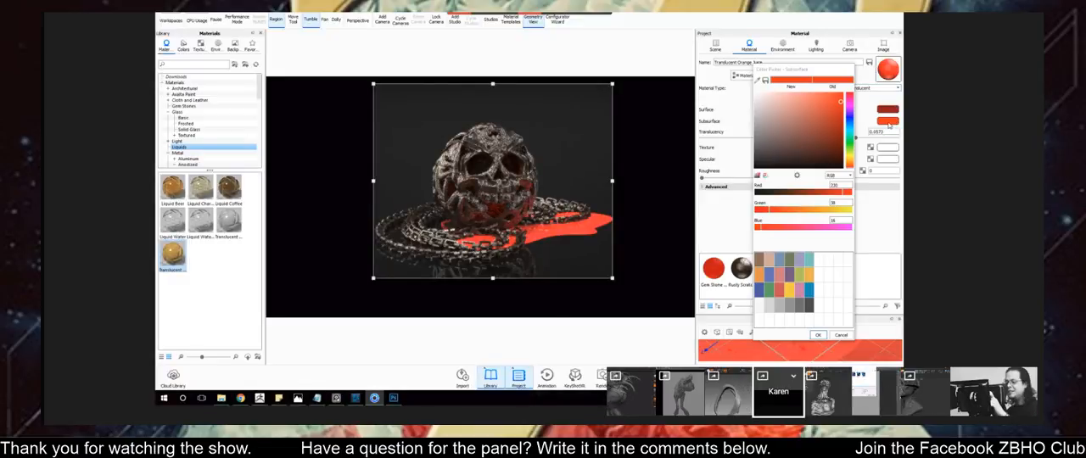
pyautogui.click(837, 158)
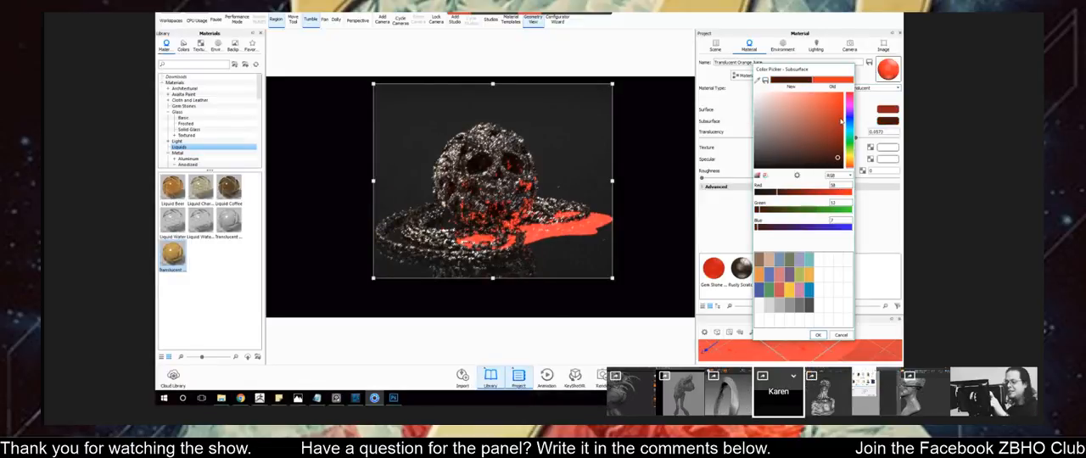
pyautogui.click(841, 105)
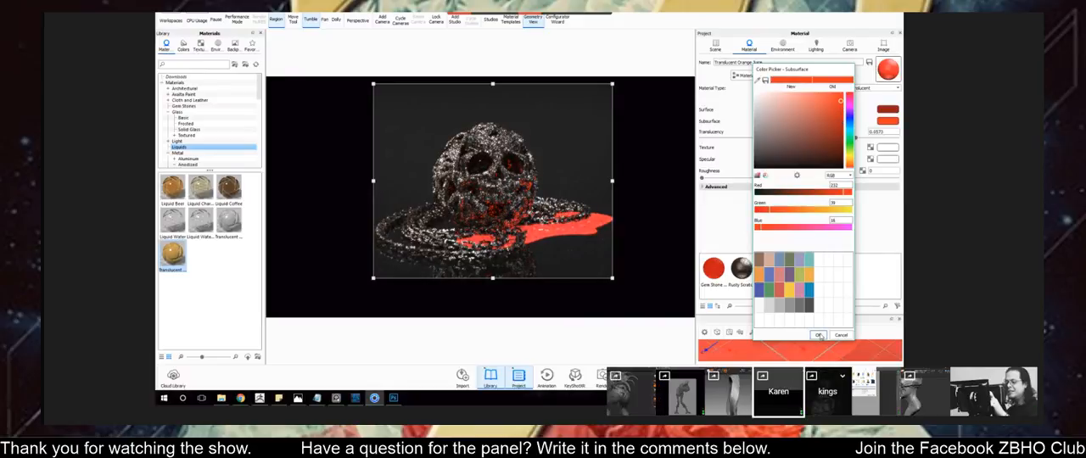
pyautogui.click(818, 335)
pyautogui.click(887, 110)
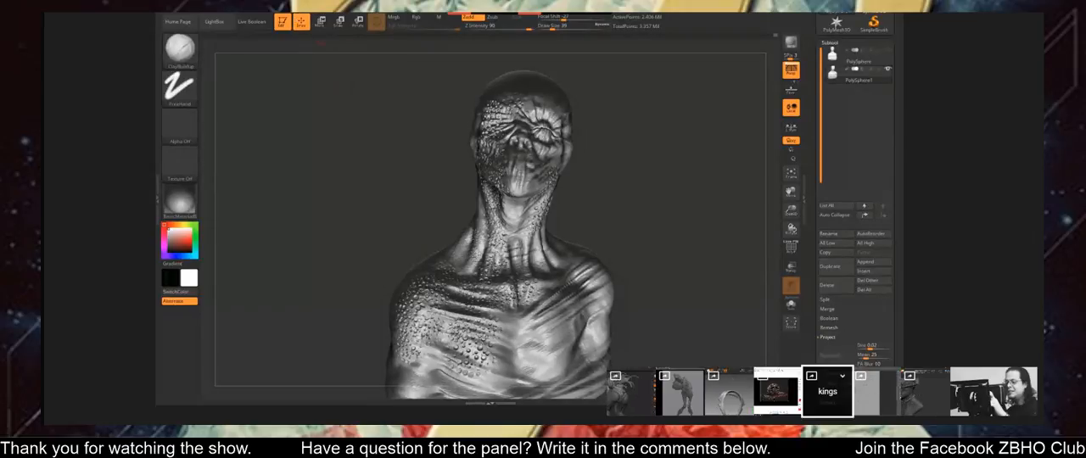
# Try an intensity of 0.5 on the third active light of the scaly bust in ZBrush, and set it to 1.
pyautogui.click(320, 13)
pyautogui.click(370, 47)
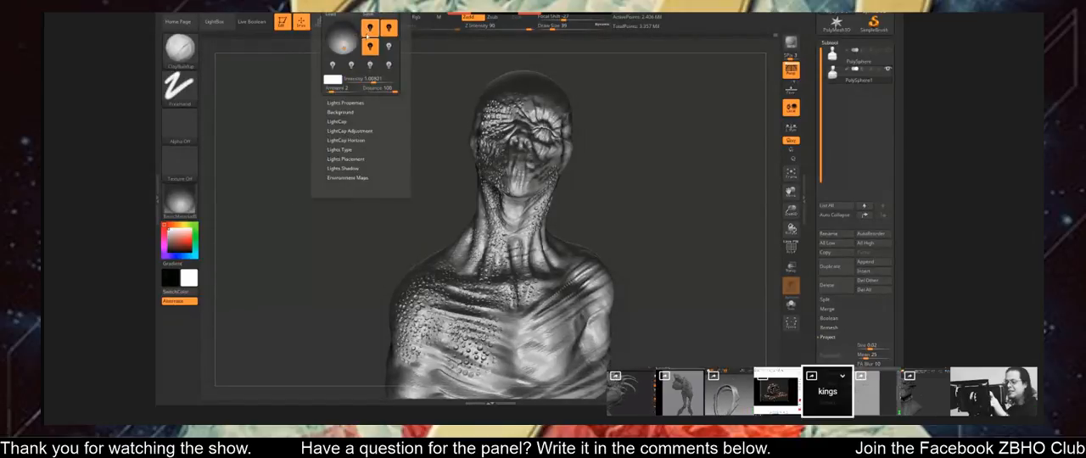
pyautogui.click(374, 79)
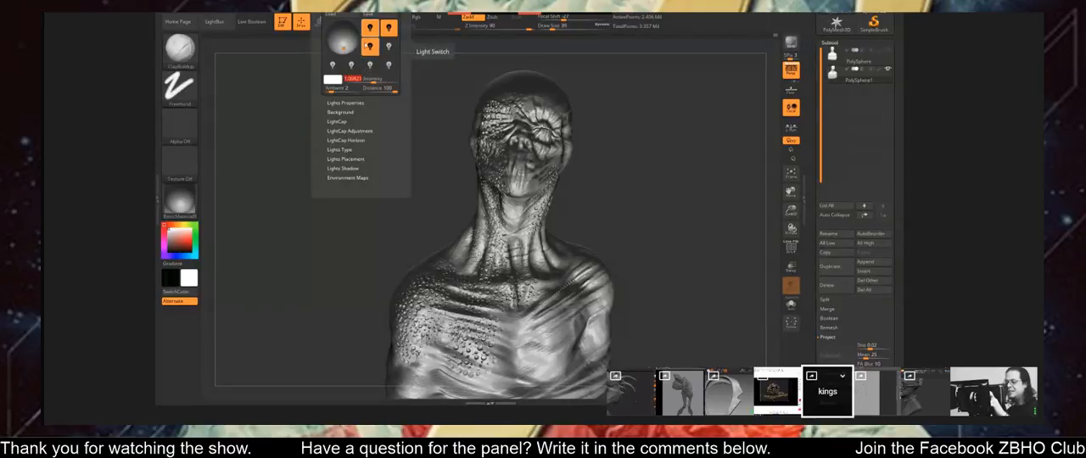
pyautogui.write('0.5')
pyautogui.press('Return')
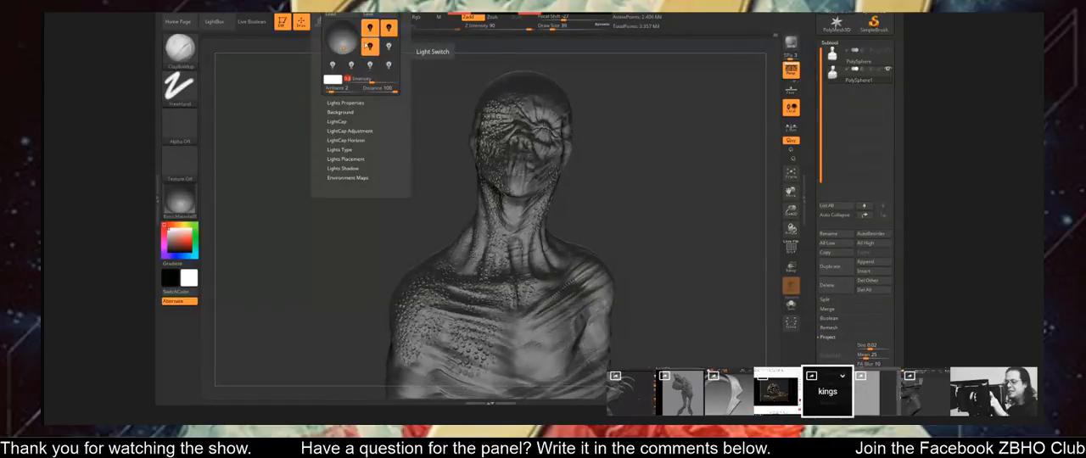
pyautogui.write('1')
pyautogui.press('Return')
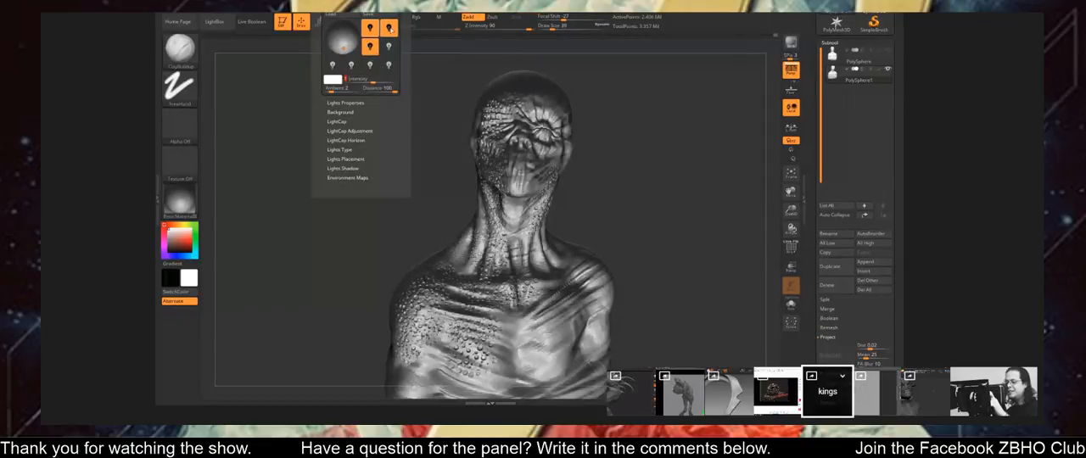
# Select the second active light and lower its intensity.
pyautogui.click(390, 29)
pyautogui.click(366, 80)
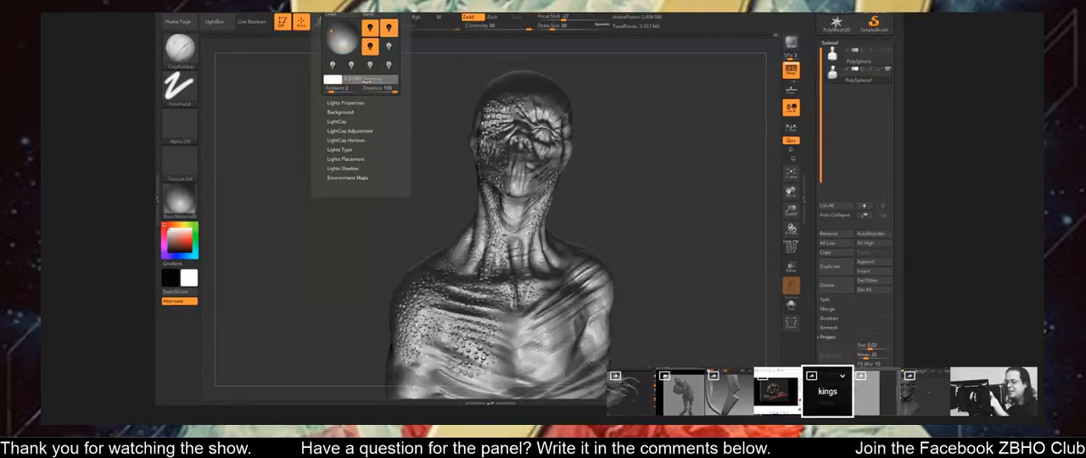
pyautogui.moveTo(366, 80); pyautogui.dragTo(341, 85)
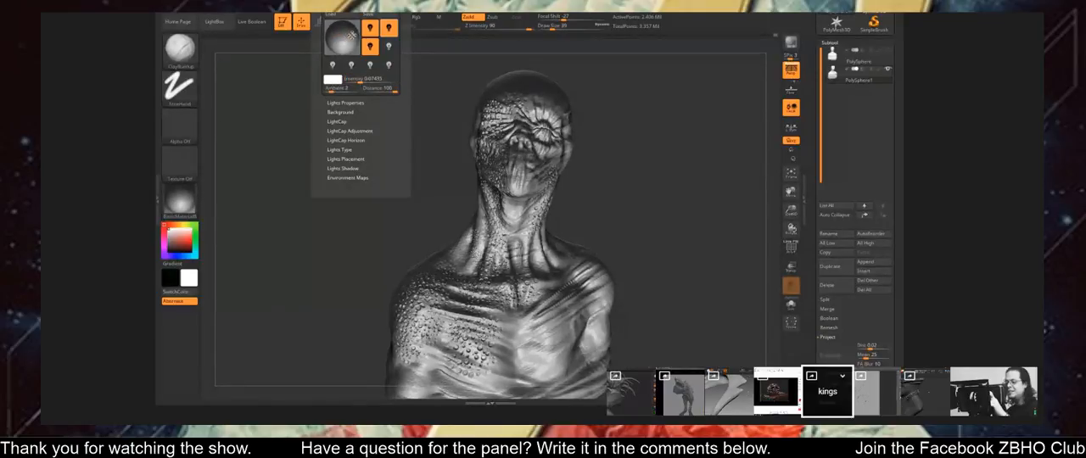
# Try different light directions on the bust by repositioning the selected light on the preview sphere.
pyautogui.click(357, 47)
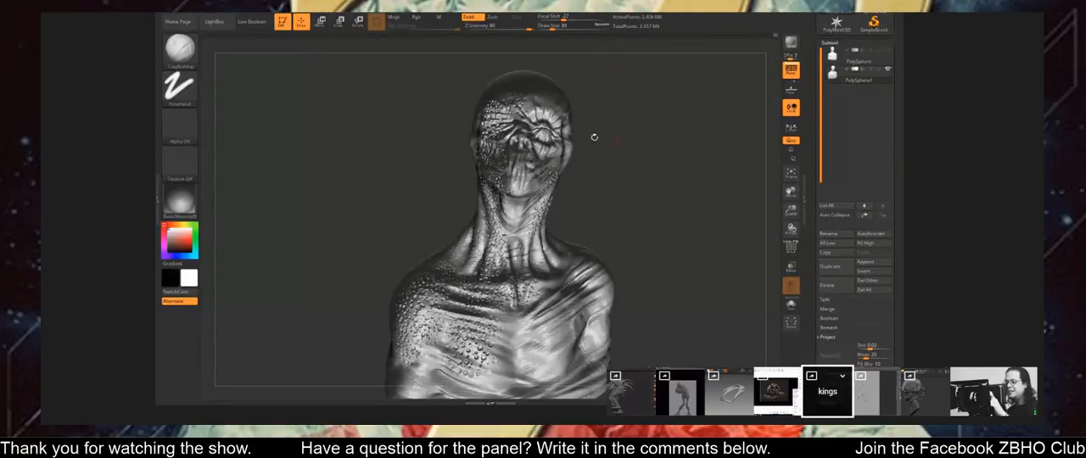
pyautogui.click(376, 21)
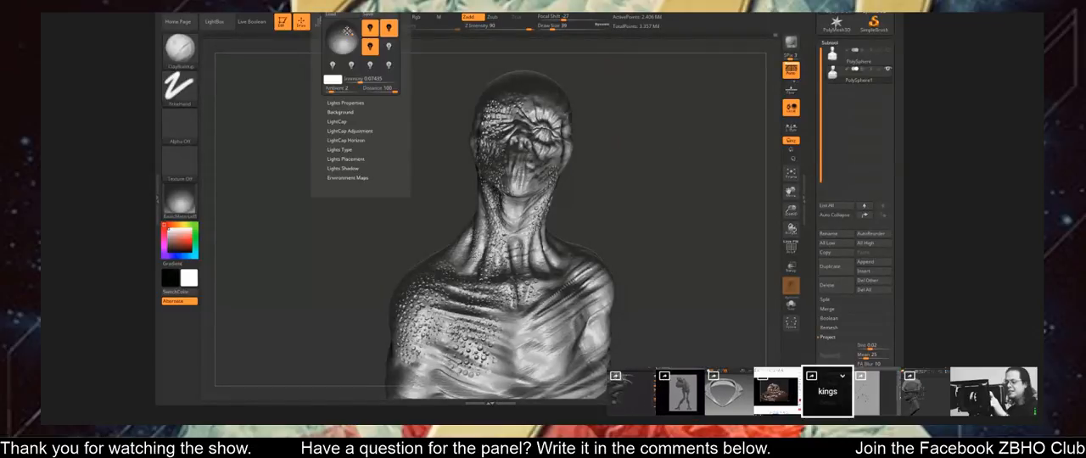
pyautogui.click(341, 41)
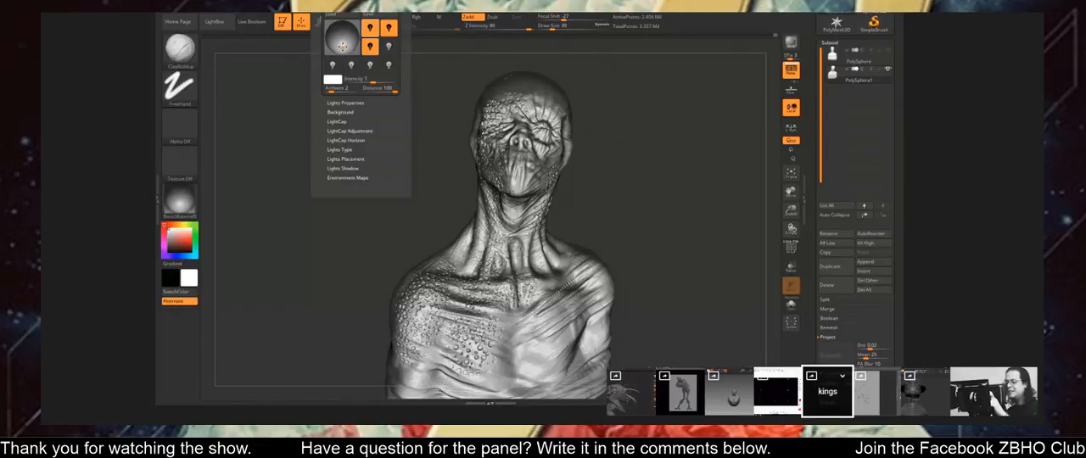
pyautogui.click(337, 51)
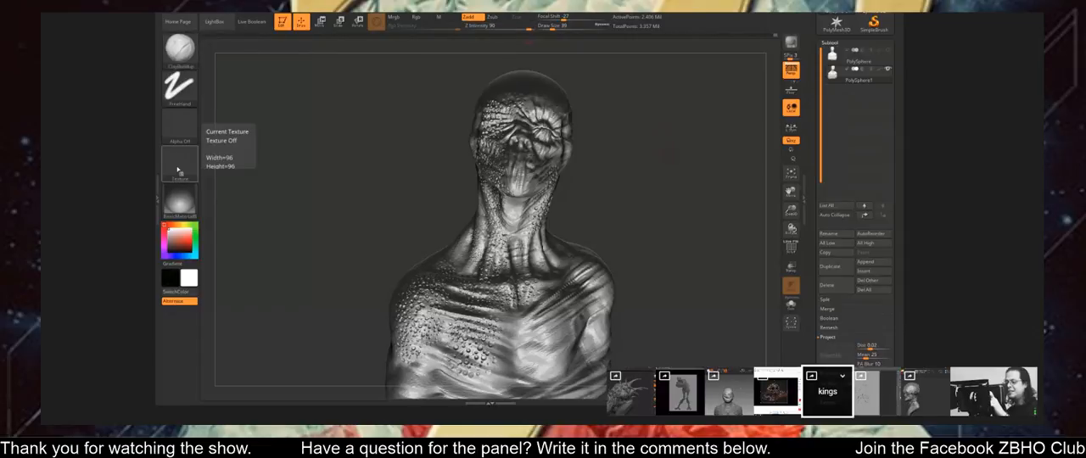
# Change the bust's material to BasicMaterial from the standard materials.
pyautogui.click(173, 205)
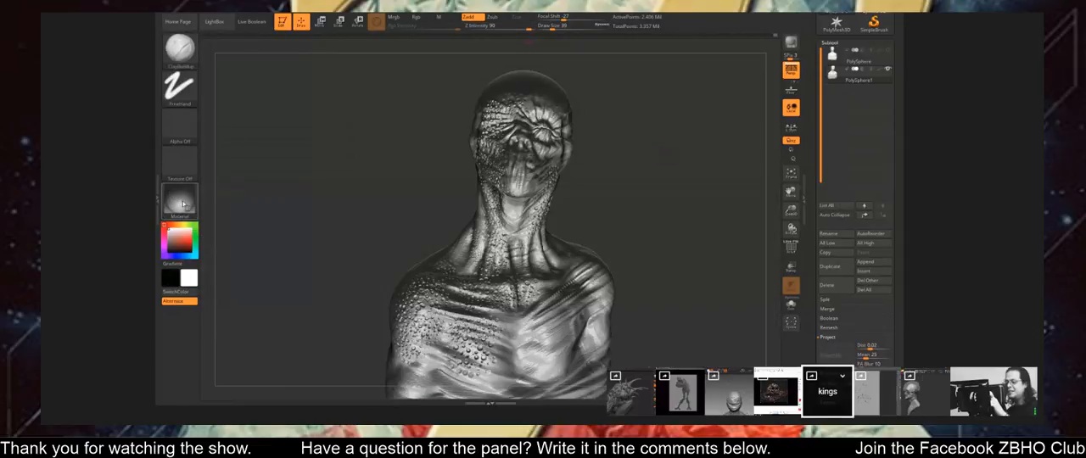
pyautogui.click(182, 206)
pyautogui.moveTo(444, 350)
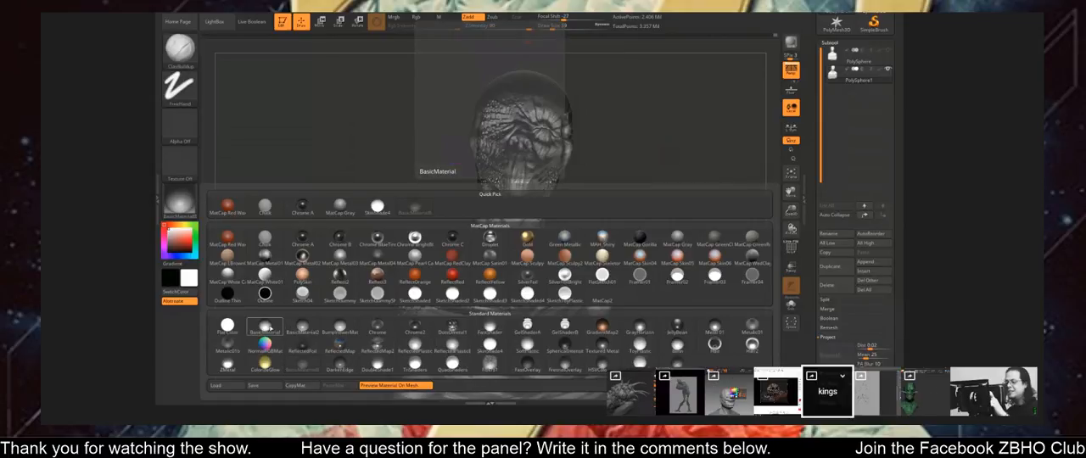
pyautogui.click(274, 331)
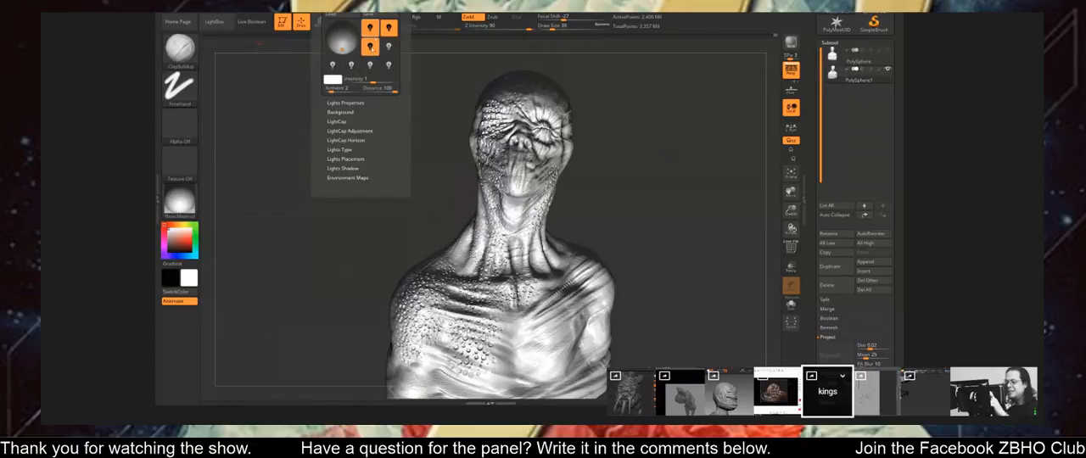
# Tint the selected light a muted blue with RGB 169, 182, 208.
pyautogui.click(337, 83)
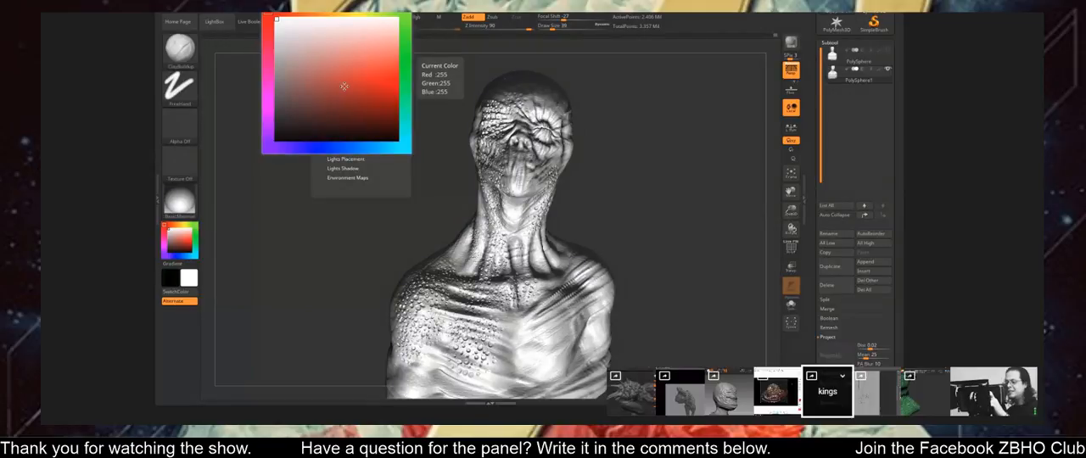
pyautogui.moveTo(280, 147); pyautogui.dragTo(343, 143)
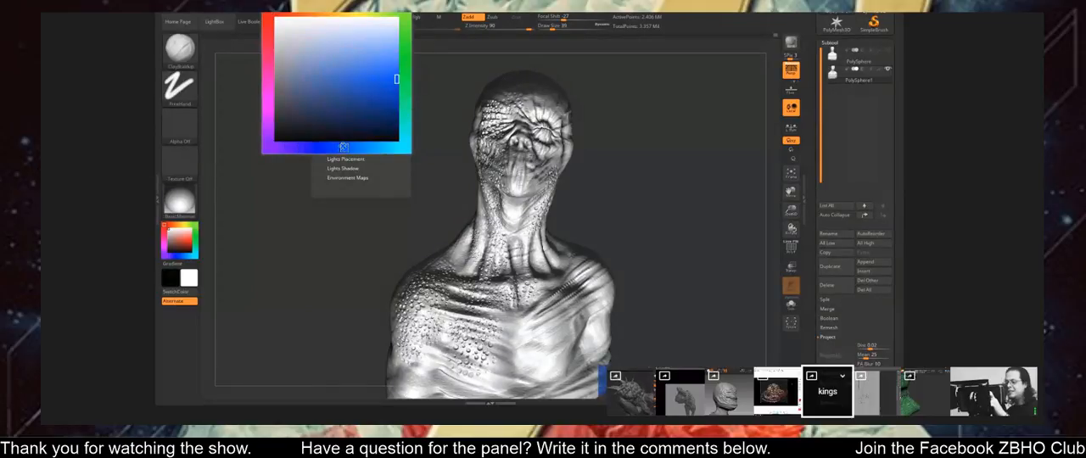
pyautogui.click(303, 32)
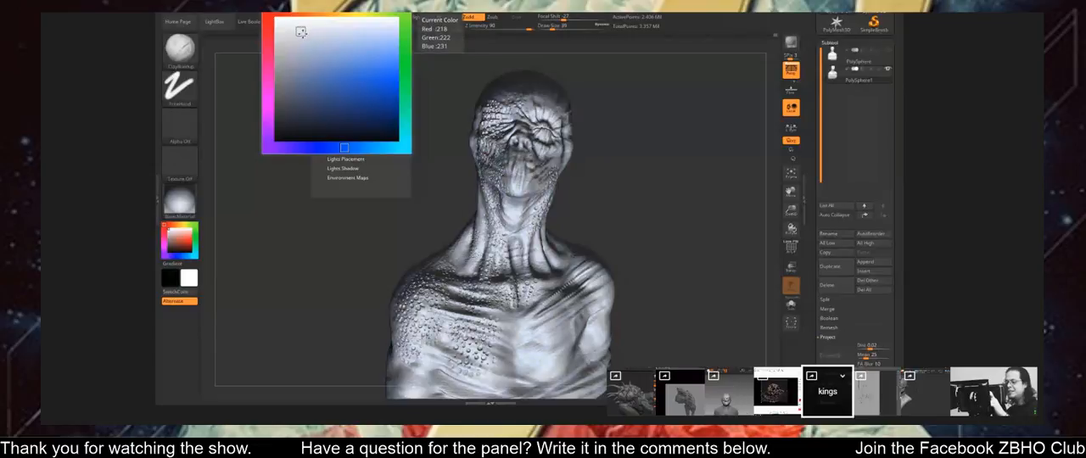
pyautogui.click(310, 49)
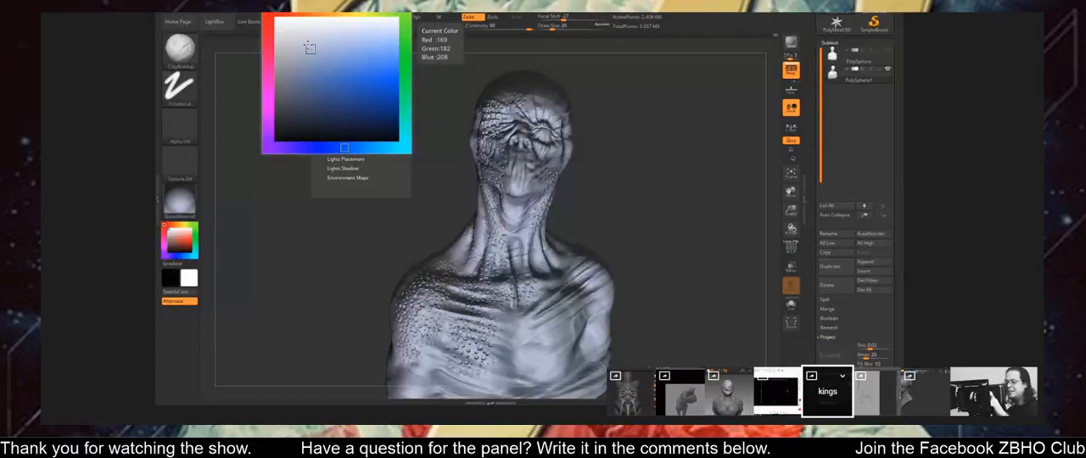
# Try a near-white colour on the selected light illuminating the scaly bust.
pyautogui.click(275, 21)
pyautogui.click(276, 24)
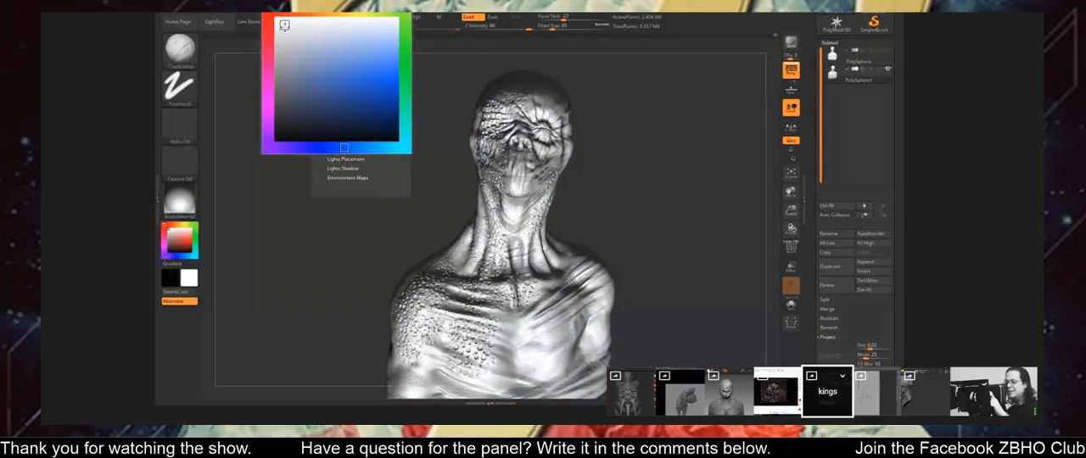
pyautogui.click(284, 26)
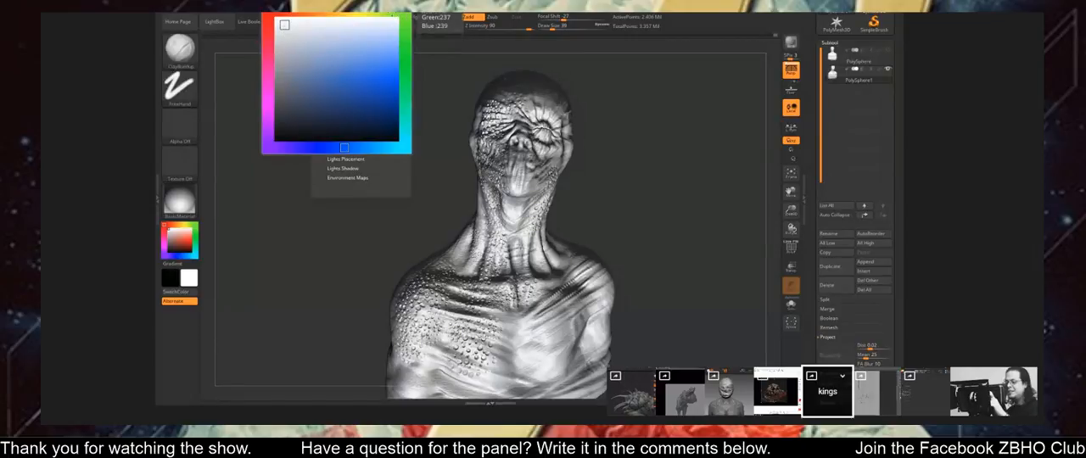
# Tint the selected light a pale grey-green with RGB 181, 186, 168.
pyautogui.click(385, 12)
pyautogui.moveTo(284, 25); pyautogui.dragTo(284, 91)
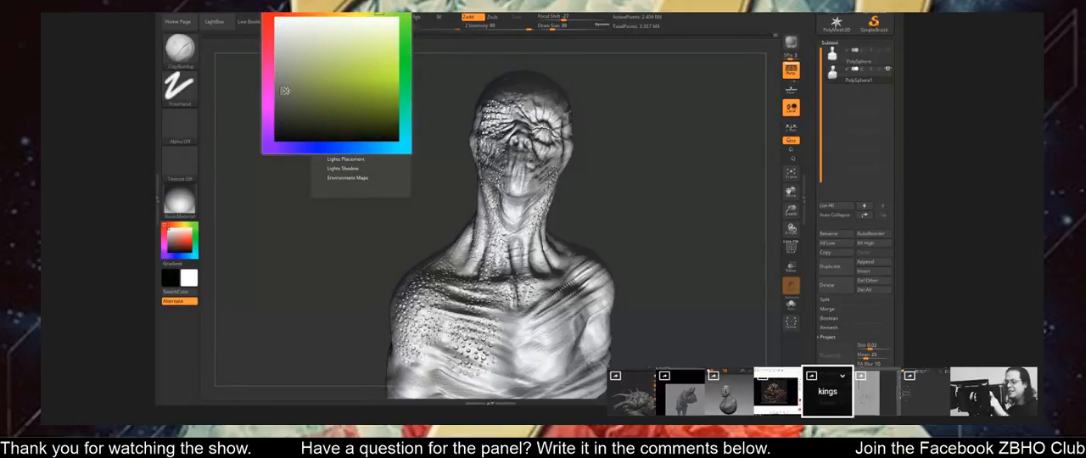
pyautogui.click(290, 95)
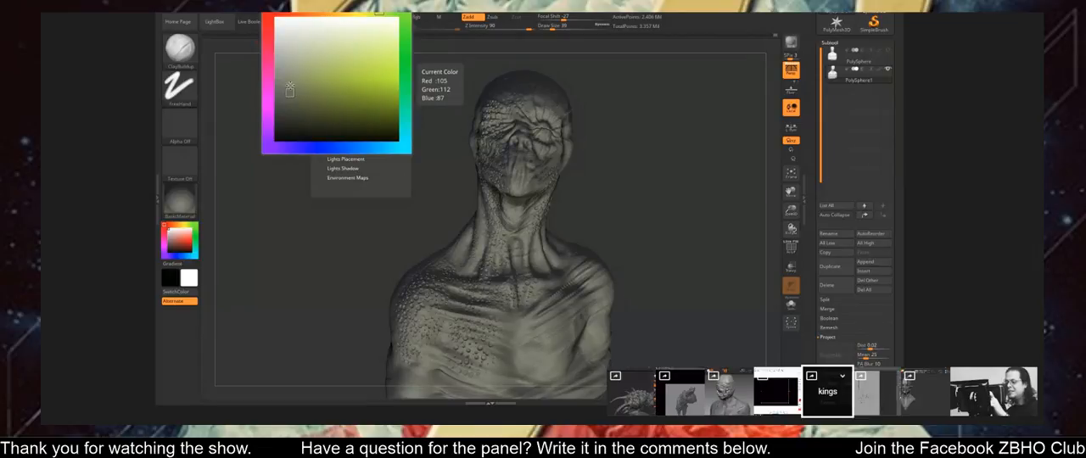
pyautogui.click(287, 82)
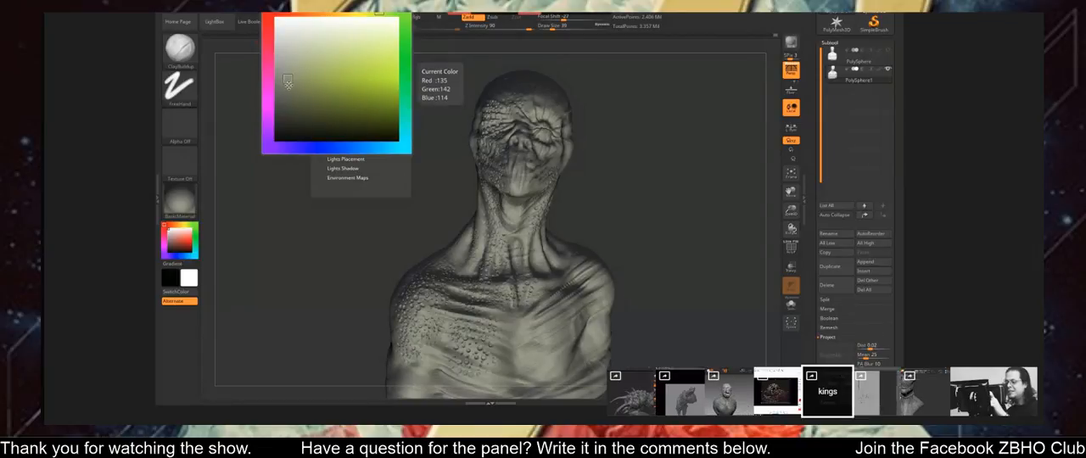
pyautogui.click(288, 55)
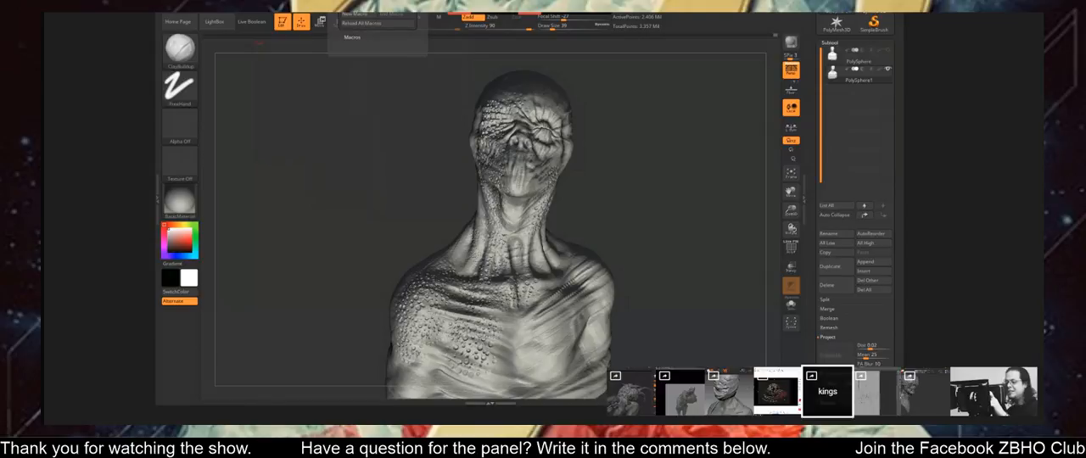
# Reopen the light's colour selection and shift its hue from yellow-green toward a warm orange.
pyautogui.moveTo(319, 11)
pyautogui.click(332, 80)
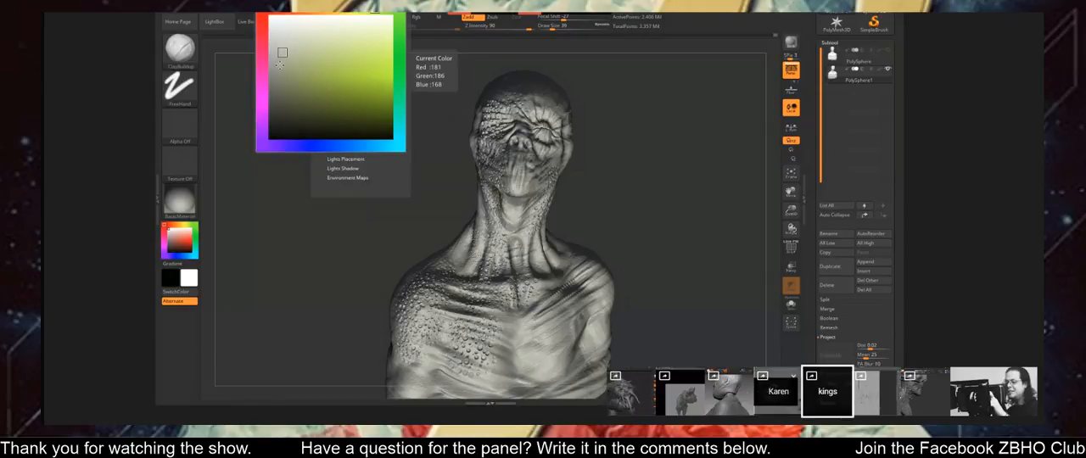
pyautogui.moveTo(262, 49)
pyautogui.mouseDown()
pyautogui.moveTo(264, 16)
pyautogui.moveTo(293, 10)
pyautogui.mouseUp()
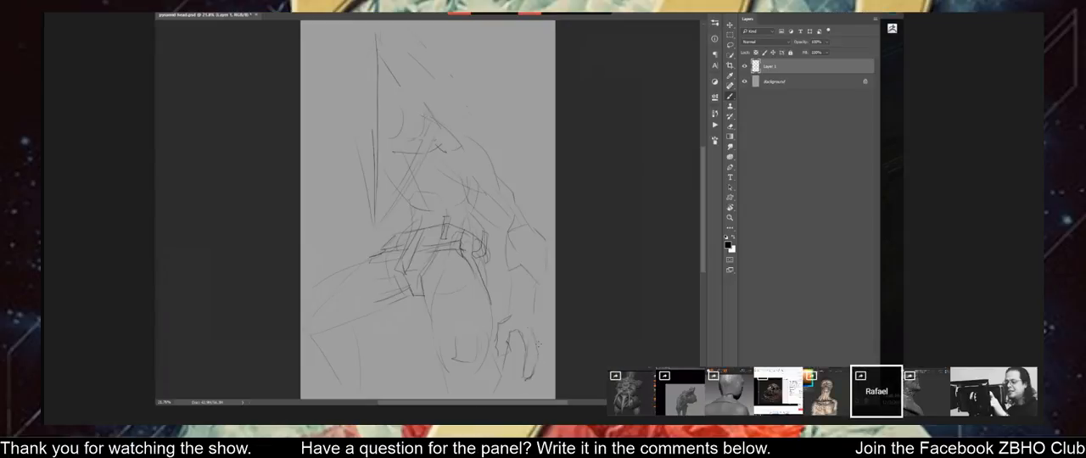
# Switch to the Photoshop figure sketch and refine the lowered hand's fingers and forearm with brush and eraser strokes on Layer 1.
pyautogui.moveTo(527, 320); pyautogui.dragTo(537, 365)
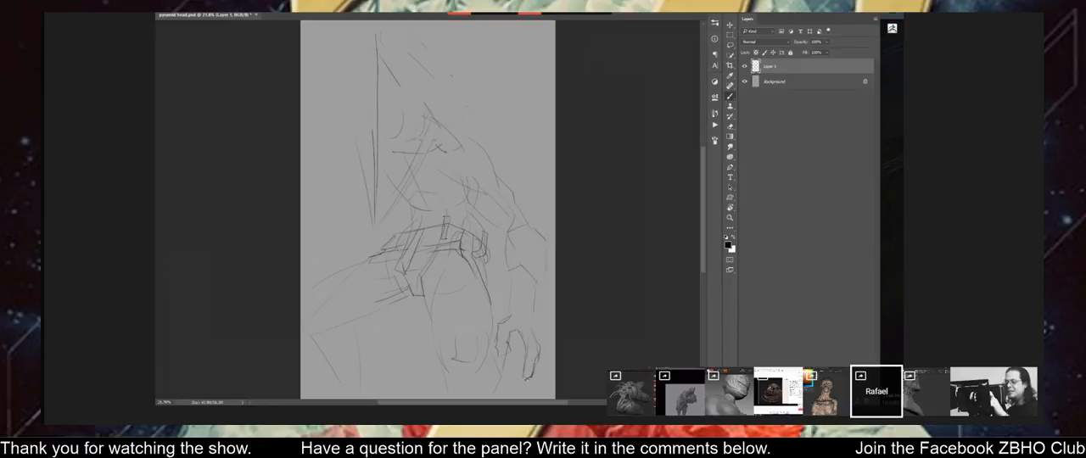
pyautogui.press('e')
pyautogui.moveTo(537, 365); pyautogui.dragTo(531, 377)
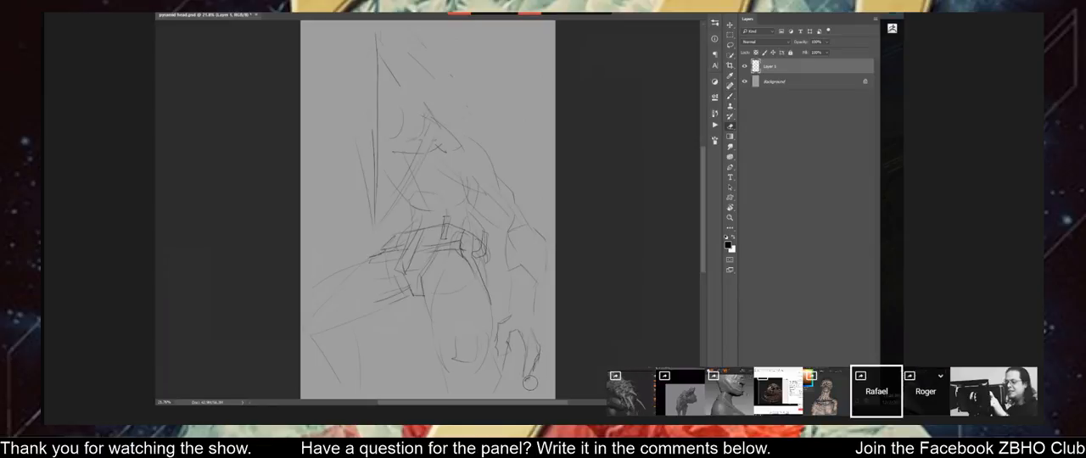
pyautogui.rightClick(548, 345)
pyautogui.press('b')
pyautogui.moveTo(538, 322)
pyautogui.mouseDown()
pyautogui.moveTo(540, 334)
pyautogui.moveTo(514, 299)
pyautogui.moveTo(510, 270)
pyautogui.mouseUp()
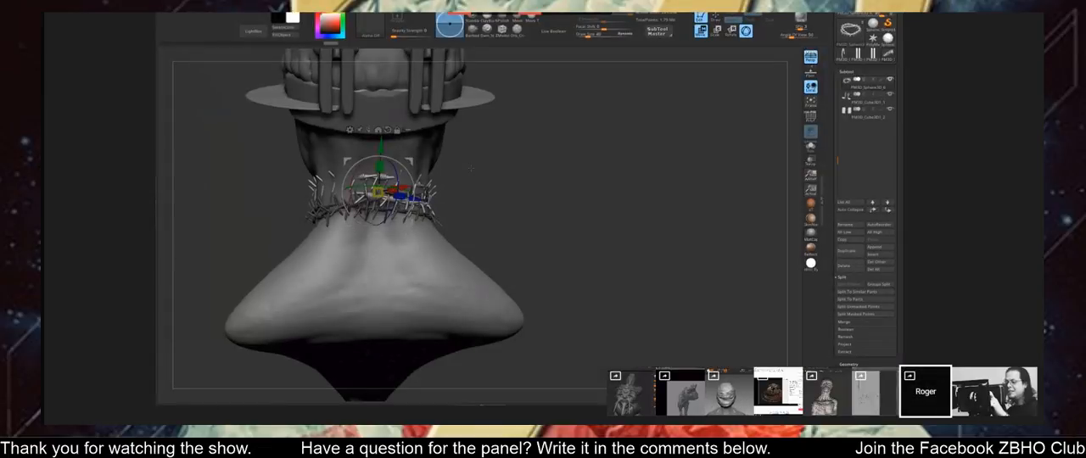
# Switch to the ZBrush neck sculpt, enlarge the brush, reshape the upper barbed wire at the throat, and check it around the neck.
pyautogui.moveTo(471, 168)
pyautogui.mouseDown()
pyautogui.moveTo(603, 173)
pyautogui.moveTo(597, 161)
pyautogui.moveTo(612, 137)
pyautogui.mouseUp()
pyautogui.click(515, 17)
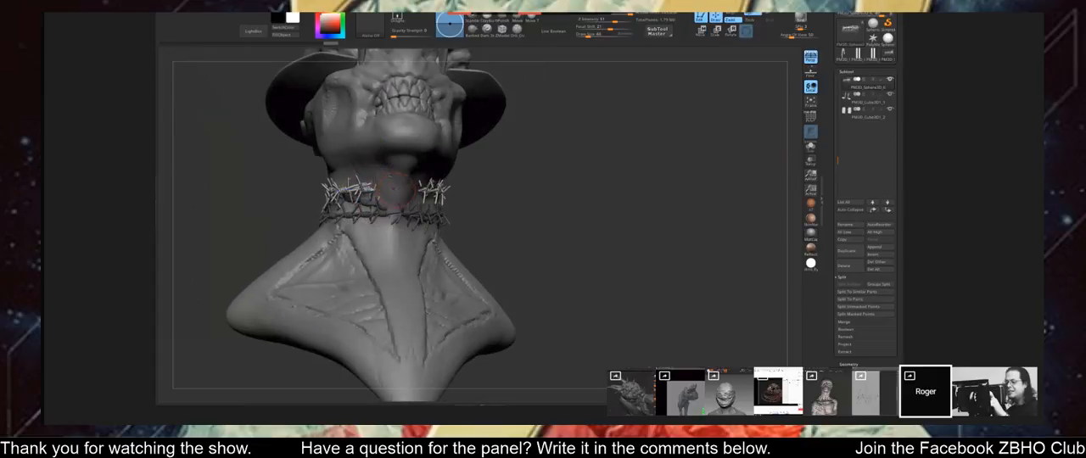
pyautogui.press(']')
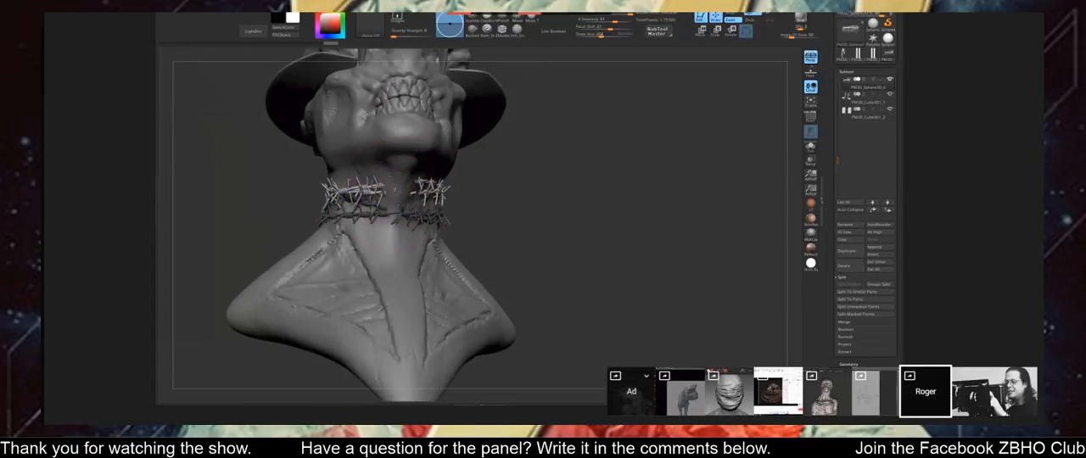
pyautogui.moveTo(393, 194); pyautogui.dragTo(395, 180)
pyautogui.moveTo(554, 183); pyautogui.dragTo(484, 197)
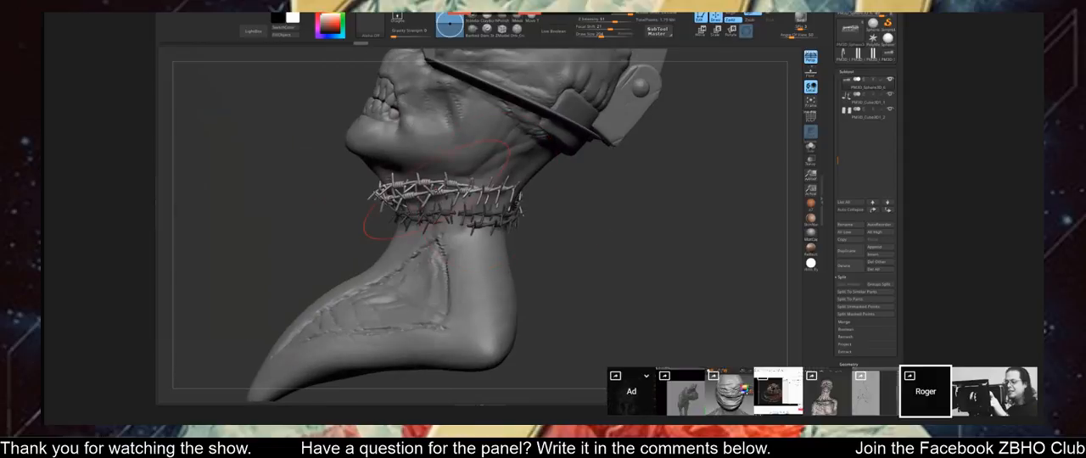
pyautogui.moveTo(563, 237); pyautogui.dragTo(517, 207)
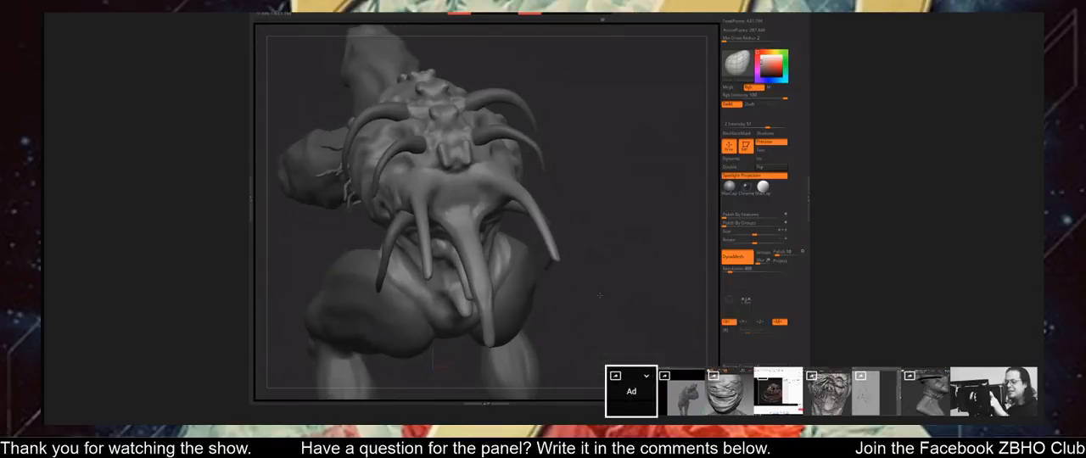
pyautogui.moveTo(560, 255)
pyautogui.mouseDown()
pyautogui.moveTo(601, 281)
pyautogui.moveTo(660, 279)
pyautogui.moveTo(571, 273)
pyautogui.moveTo(598, 276)
pyautogui.mouseUp()
# Adjust the brush's draw size and work on the horned creature's broad plate above the central tusk.
pyautogui.press('1')
pyautogui.press('s')
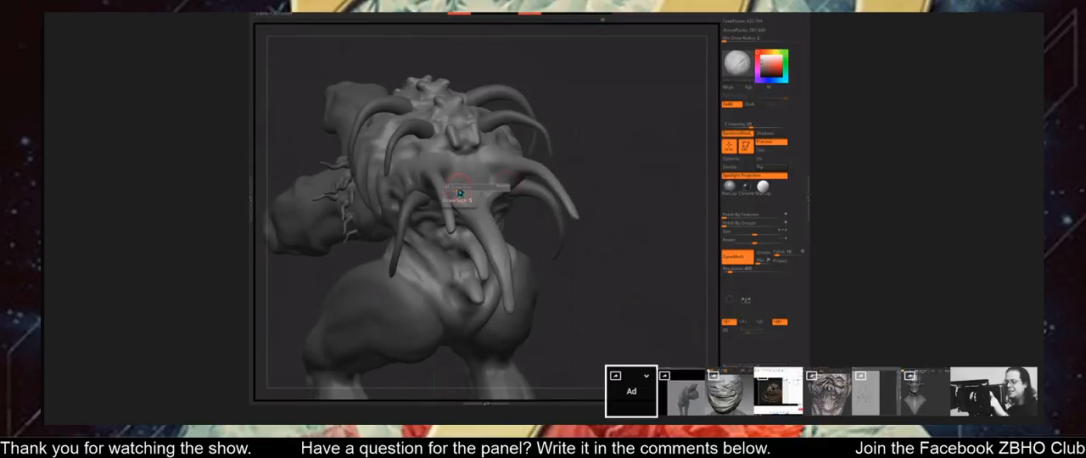
pyautogui.moveTo(459, 194); pyautogui.dragTo(436, 179, button='right')
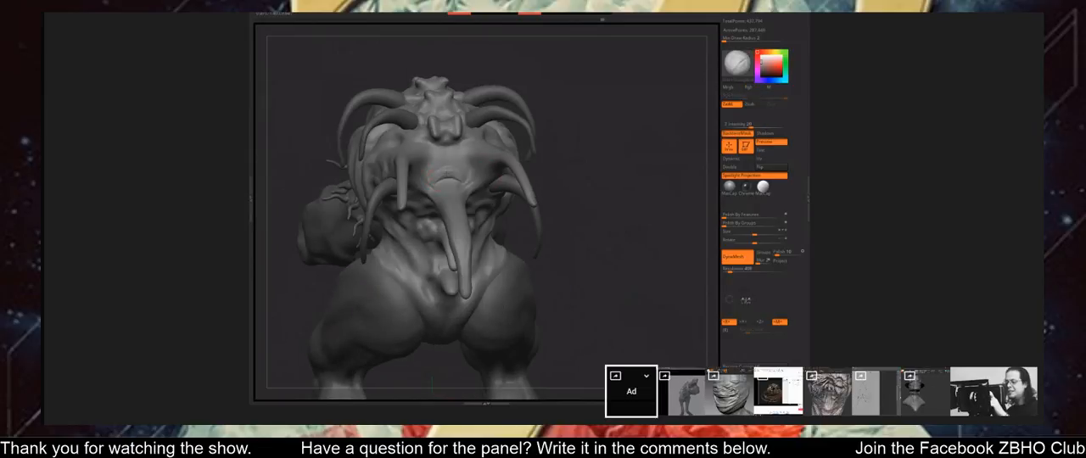
pyautogui.moveTo(497, 213); pyautogui.dragTo(551, 270, button='right')
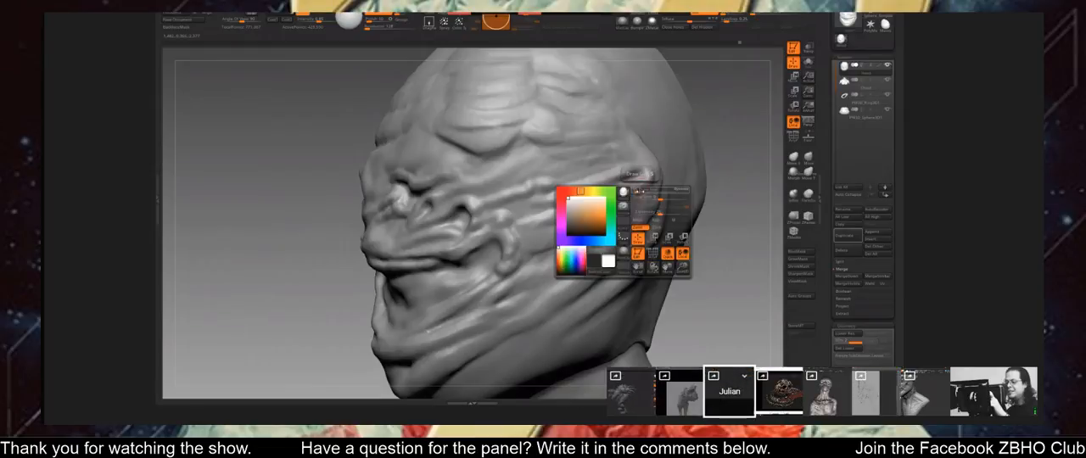
# Sculpt the wrapped head's cloth folds along the cheek between the ear and the mouth.
pyautogui.moveTo(624, 232); pyautogui.dragTo(689, 192, button='right')
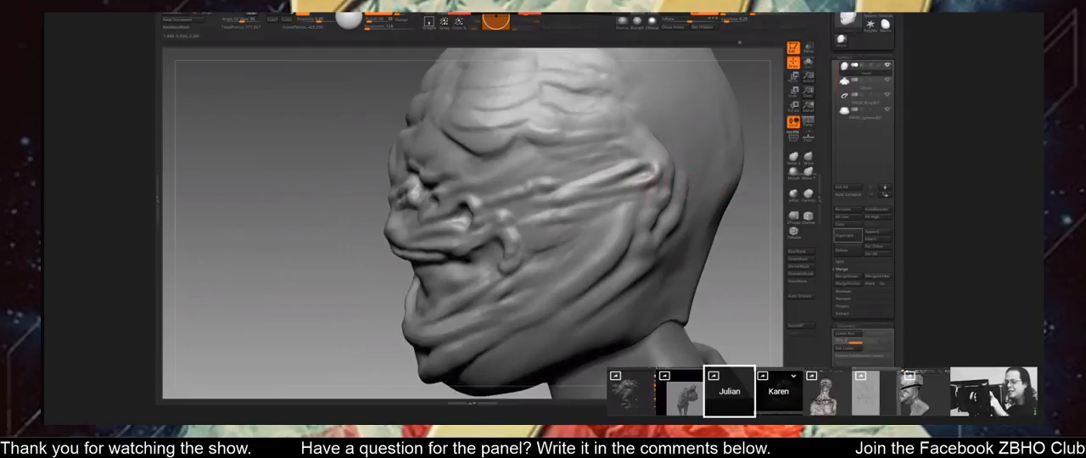
pyautogui.moveTo(625, 193); pyautogui.dragTo(551, 214)
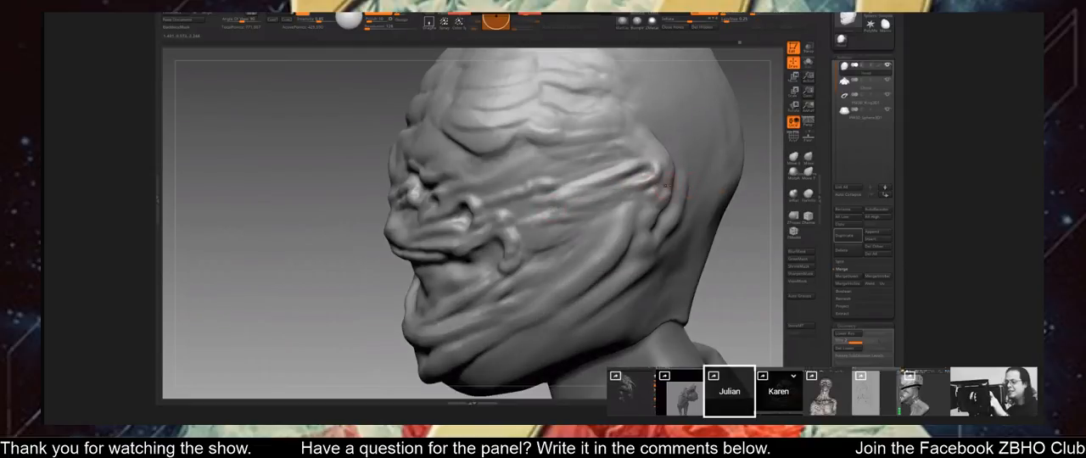
pyautogui.moveTo(609, 200); pyautogui.dragTo(543, 218)
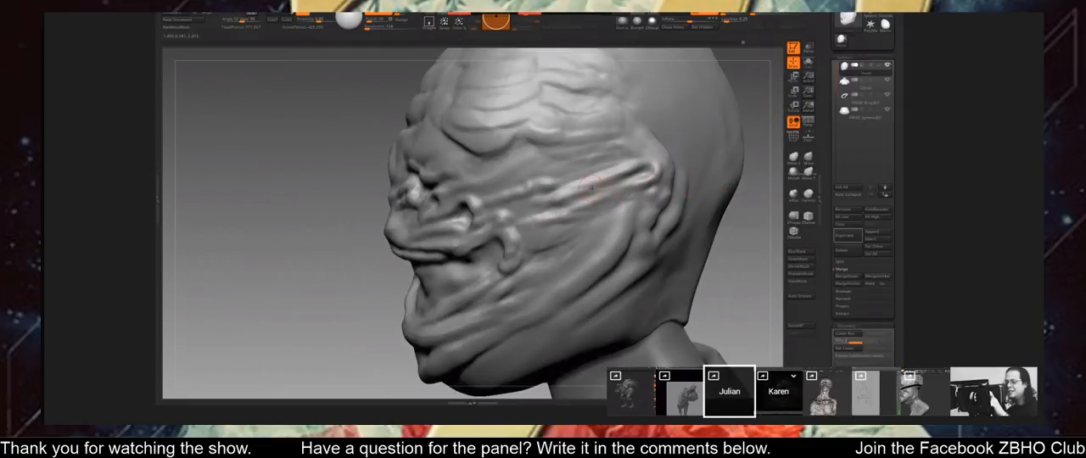
pyautogui.moveTo(598, 193); pyautogui.dragTo(553, 204)
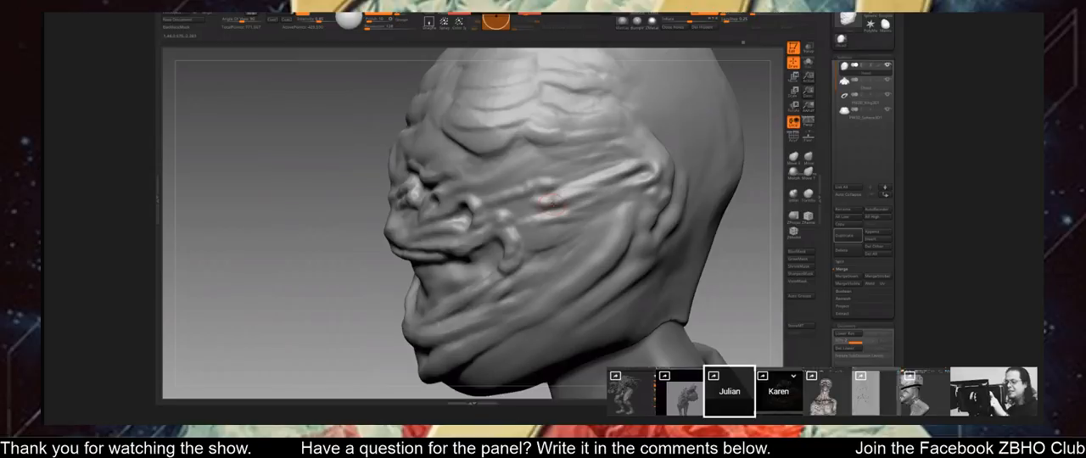
pyautogui.moveTo(739, 240); pyautogui.dragTo(762, 226)
pyautogui.press('space')
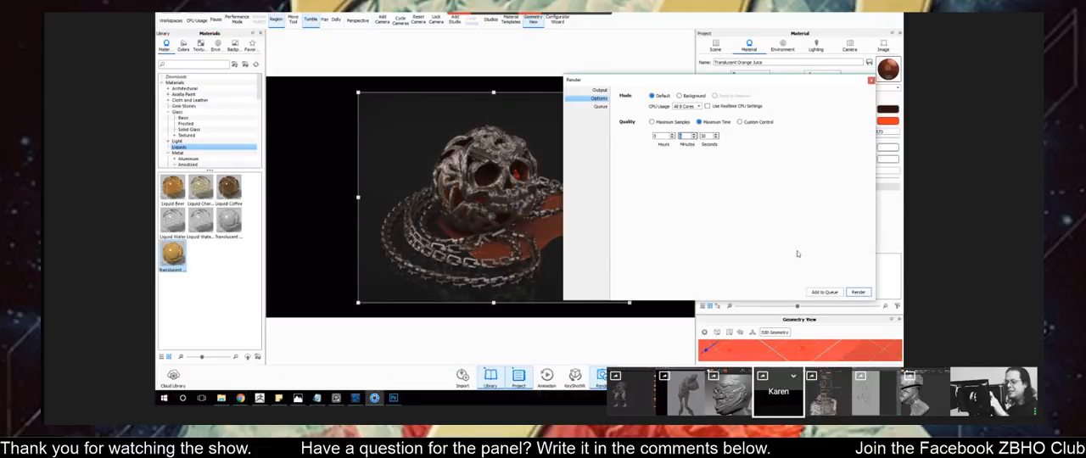
# Switch to KeyShot, start a maximum-time render of the skull and chains, and answer the unsaved-camera prompt.
pyautogui.click(858, 292)
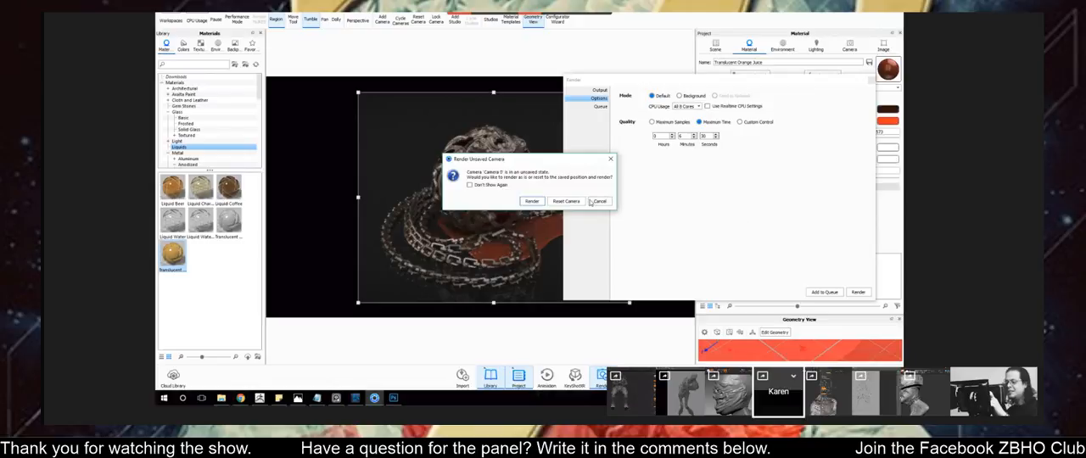
pyautogui.click(592, 201)
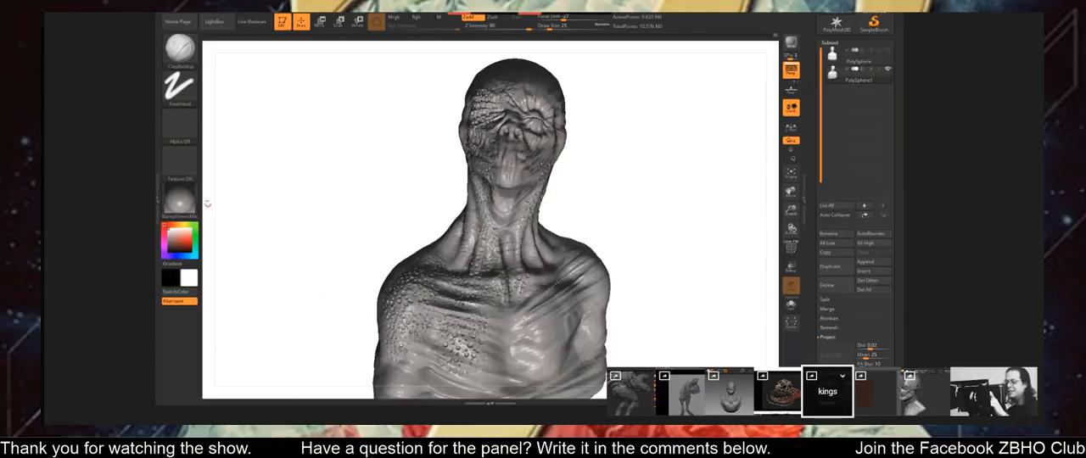
# Change the scaly bust's material to BasicMaterial2 from the standard materials and reopen the material selection.
pyautogui.click(179, 200)
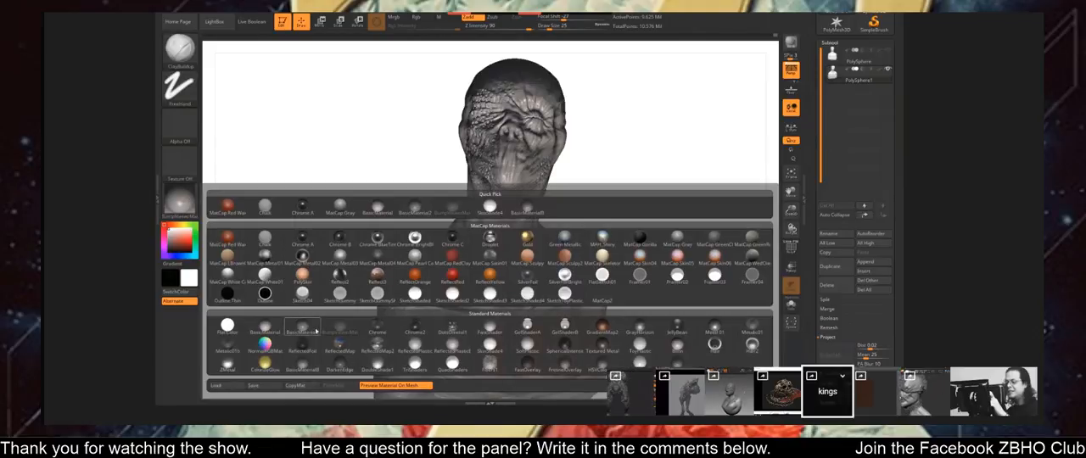
pyautogui.click(307, 326)
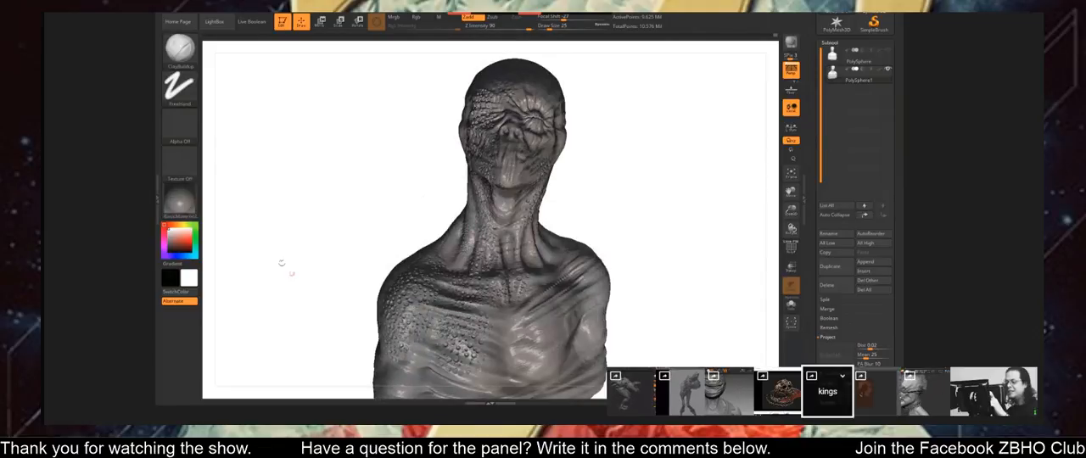
pyautogui.click(181, 202)
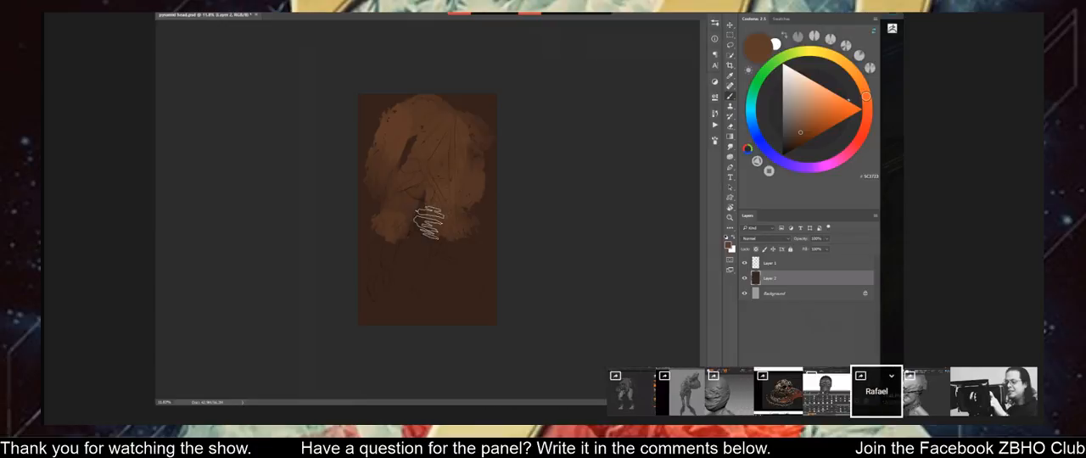
# Choose another brush preset for painting the brown base on Layer 2 of the Photoshop figure.
pyautogui.rightClick(427, 214)
pyautogui.doubleClick(517, 241)
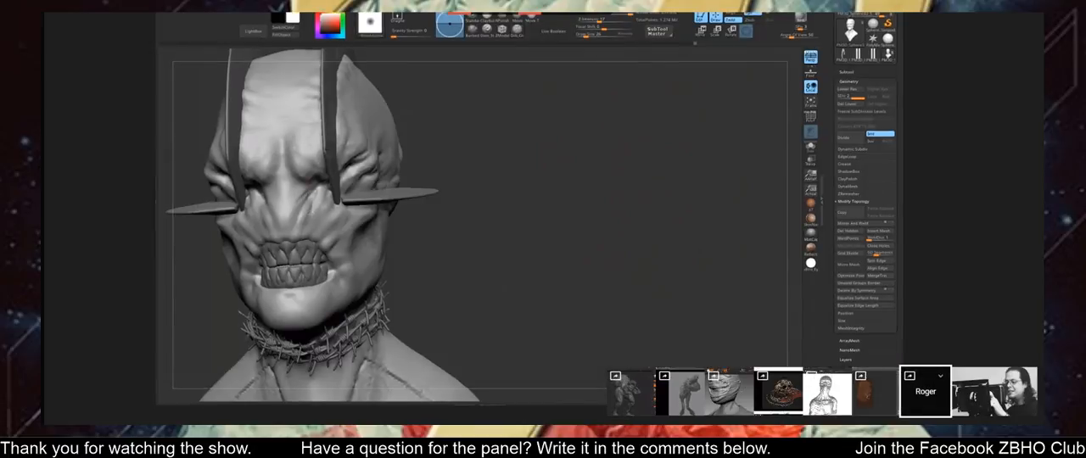
pyautogui.moveTo(494, 143); pyautogui.dragTo(424, 146)
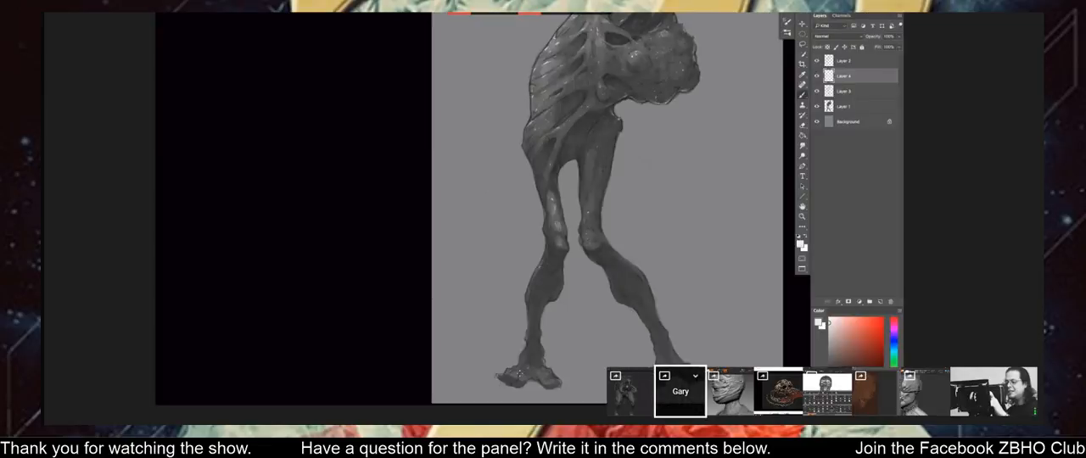
# Touch up the lumpy growth on the grey creature's upper body on Layer 4 and review the whole figure.
pyautogui.scroll(-3, 535, 313)
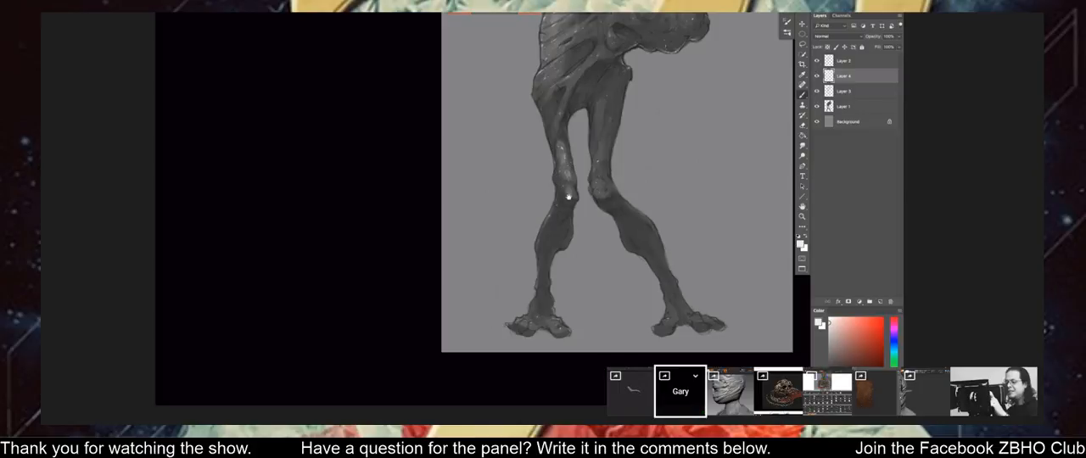
pyautogui.moveTo(566, 207); pyautogui.dragTo(558, 332)
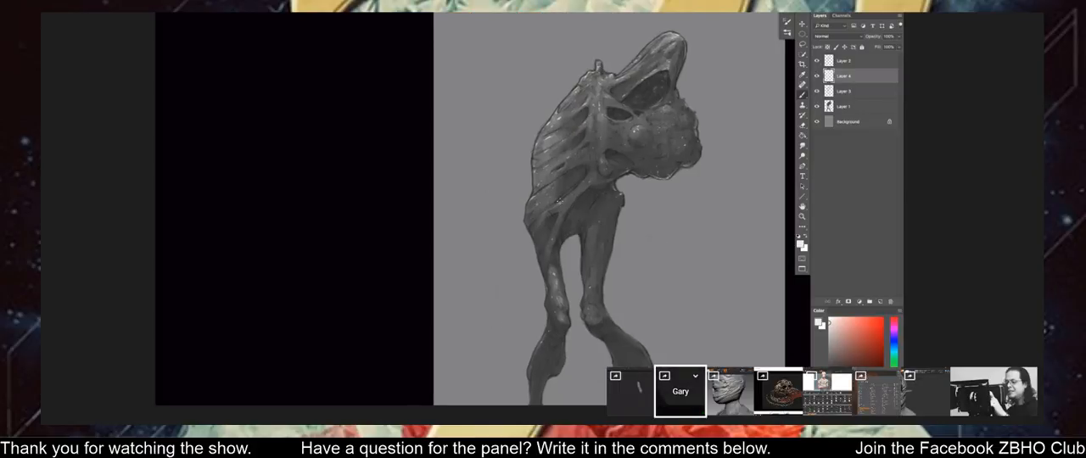
pyautogui.moveTo(561, 220); pyautogui.dragTo(547, 280)
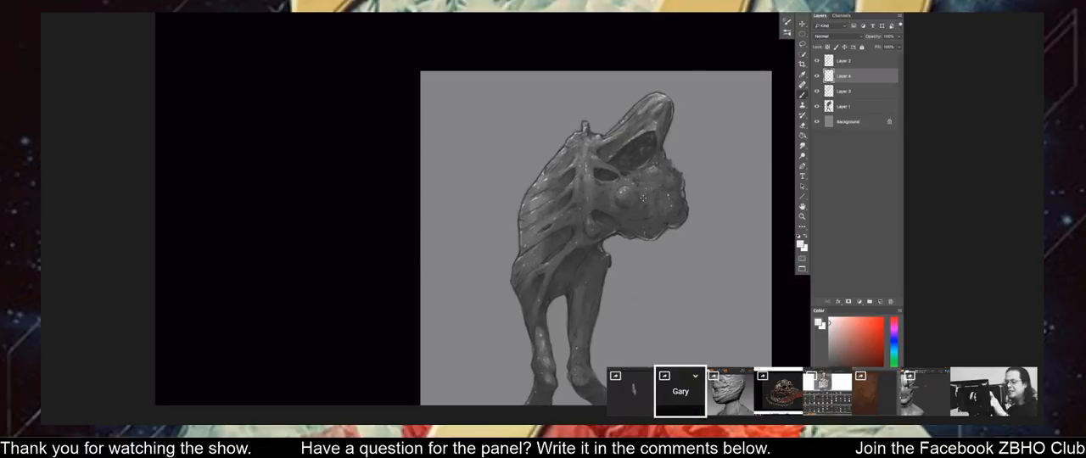
pyautogui.moveTo(643, 198); pyautogui.dragTo(643, 200)
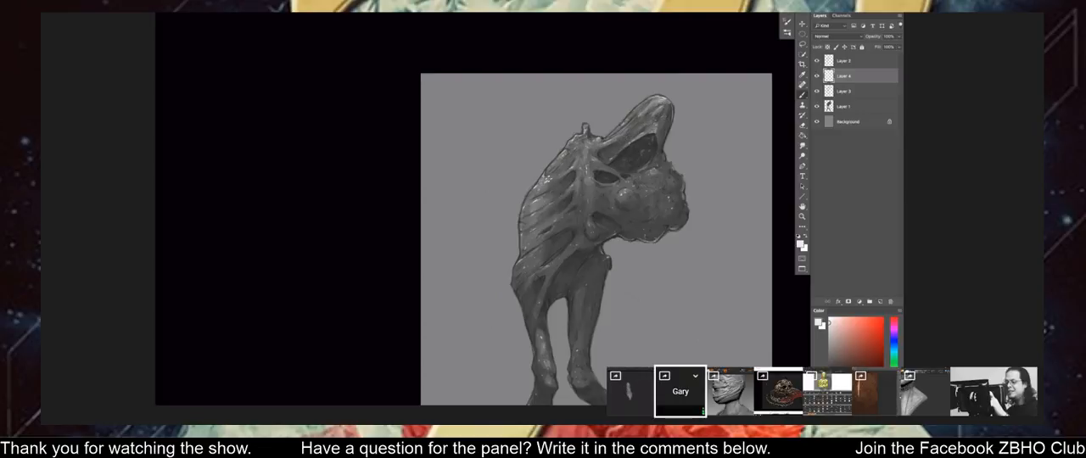
pyautogui.hotkey('ctrl', '-')
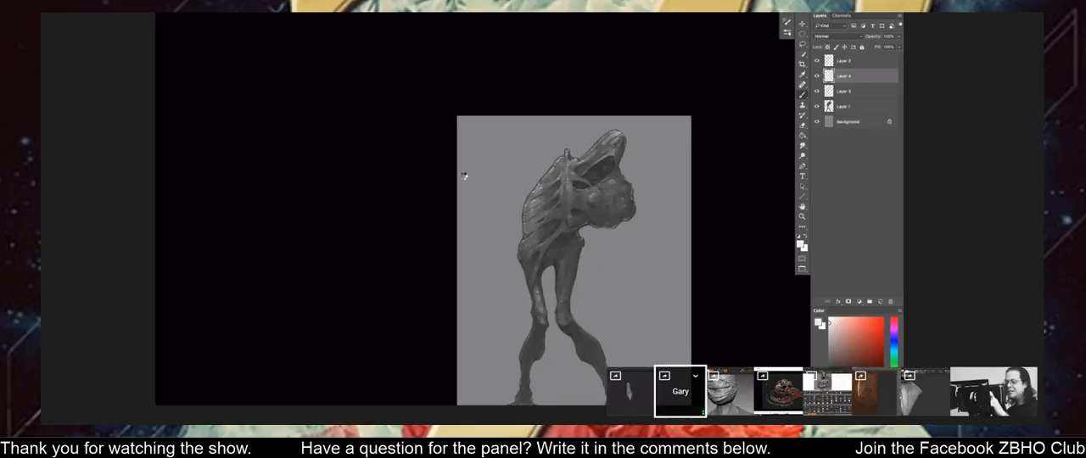
# Mirror the canvas to check the grey creature and merge the layer directly above Layer 1 down into Layer 1.
pyautogui.hotkey('ctrl', 'shift', 'h')
pyautogui.hotkey('ctrl', '-')
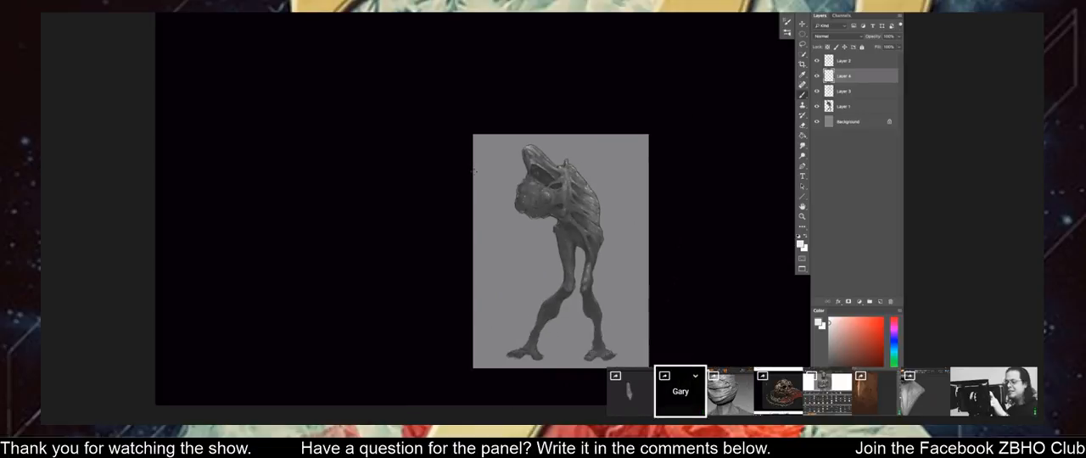
pyautogui.hotkey('ctrl', '+')
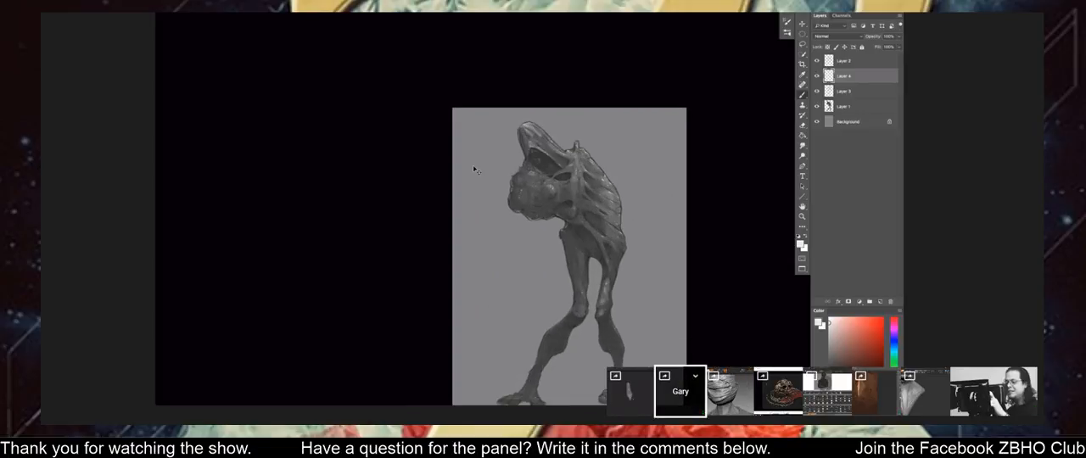
pyautogui.moveTo(514, 230); pyautogui.dragTo(500, 198)
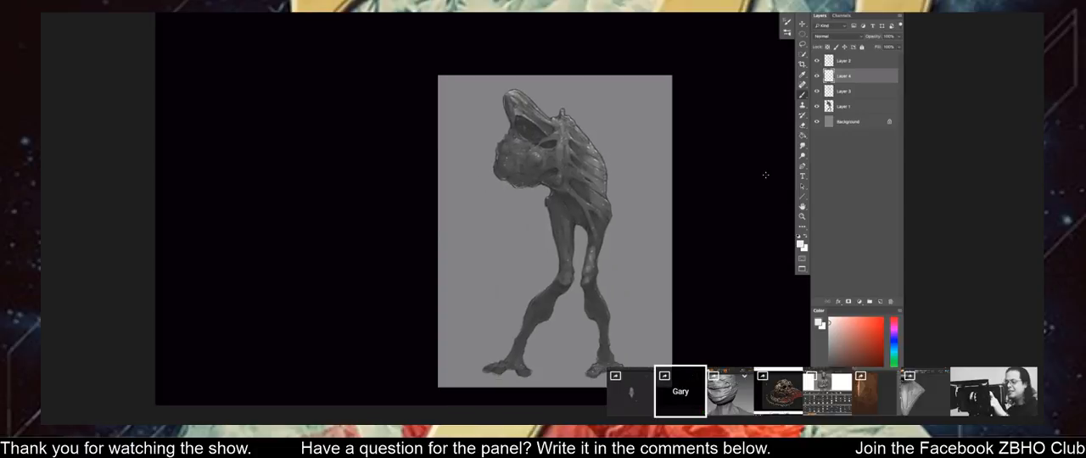
pyautogui.click(816, 91)
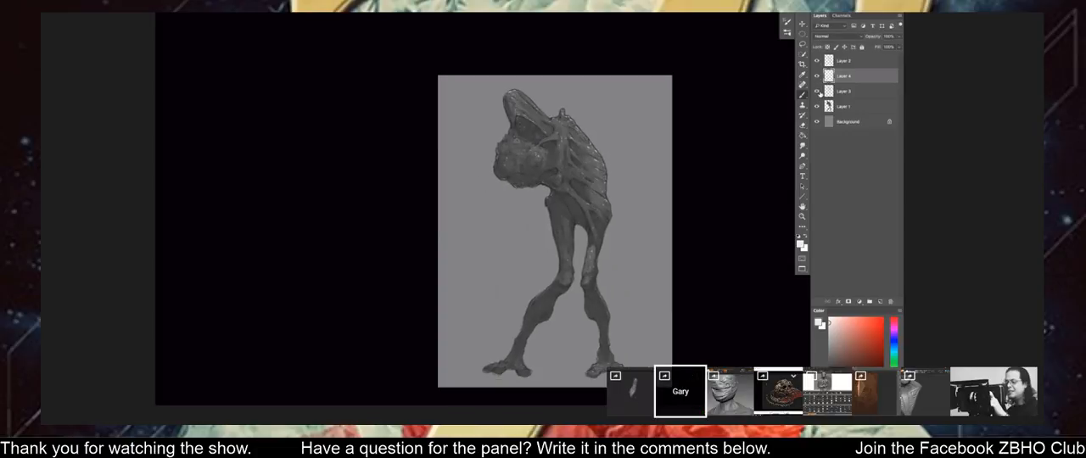
pyautogui.click(831, 94)
pyautogui.hotkey('ctrl', 'e')
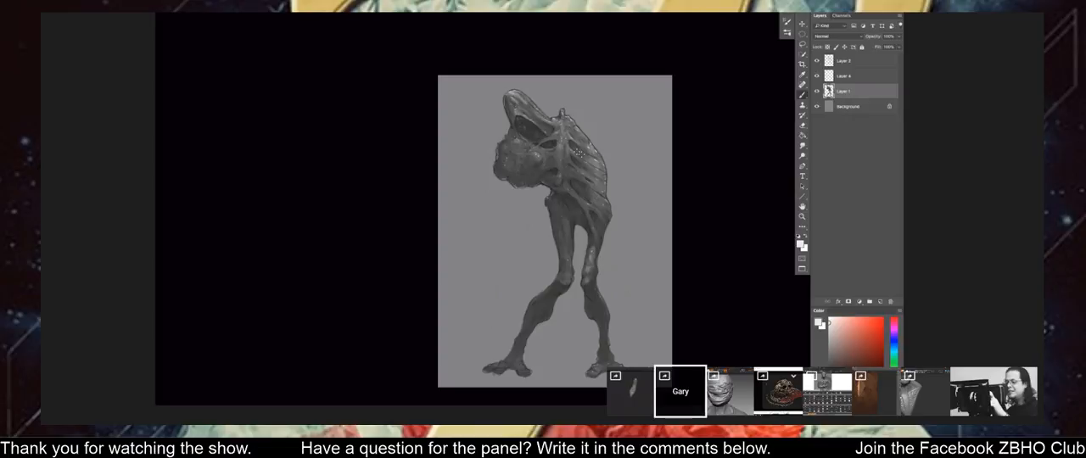
# Add a Brightness/Contrast adjustment layer clipped to Layer 1 of the grey creature.
pyautogui.click(859, 302)
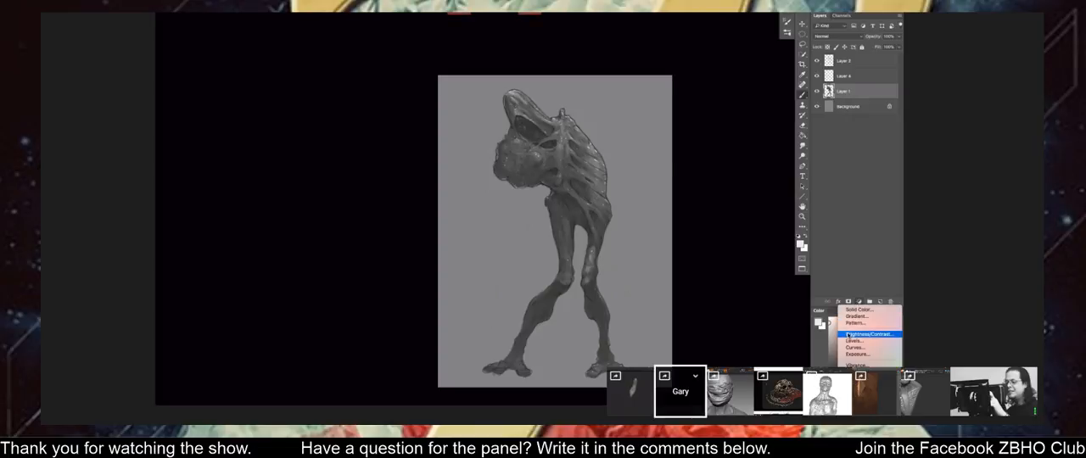
pyautogui.click(866, 338)
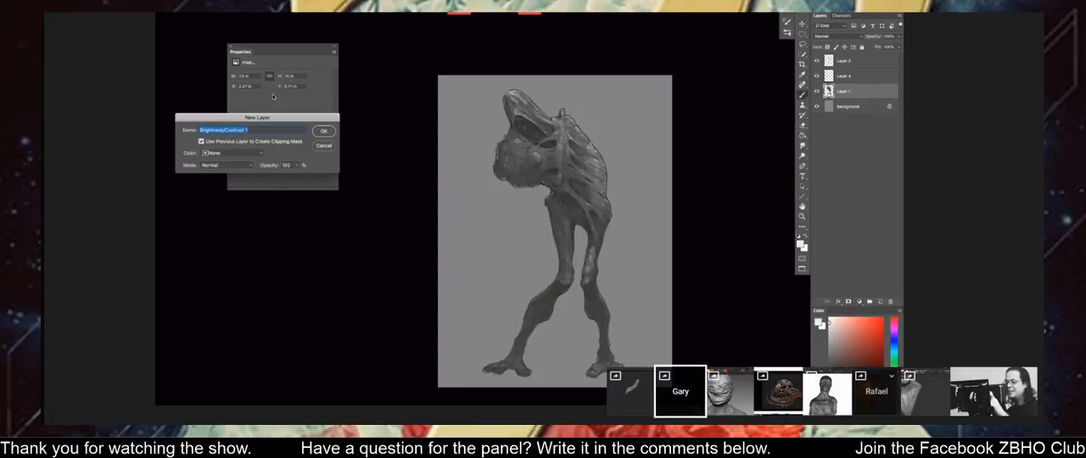
pyautogui.press('Return')
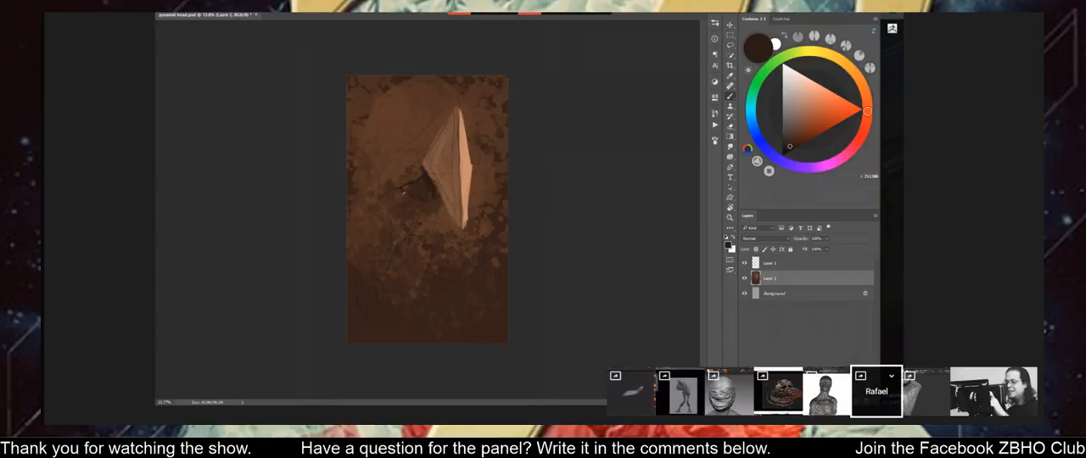
# Rotate the pyramid head canvas to paint the dark shape beside the pyramid, and mirror the view.
pyautogui.press('r')
pyautogui.moveTo(556, 174)
pyautogui.mouseDown()
pyautogui.moveTo(565, 83)
pyautogui.moveTo(475, 85)
pyautogui.mouseUp()
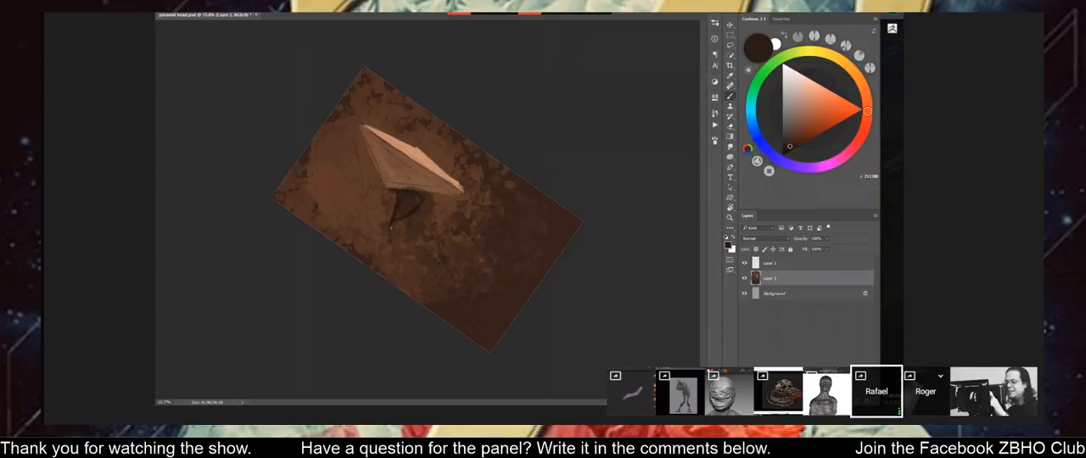
pyautogui.press('Escape')
pyautogui.hotkey('ctrl', 'shift', 'h')
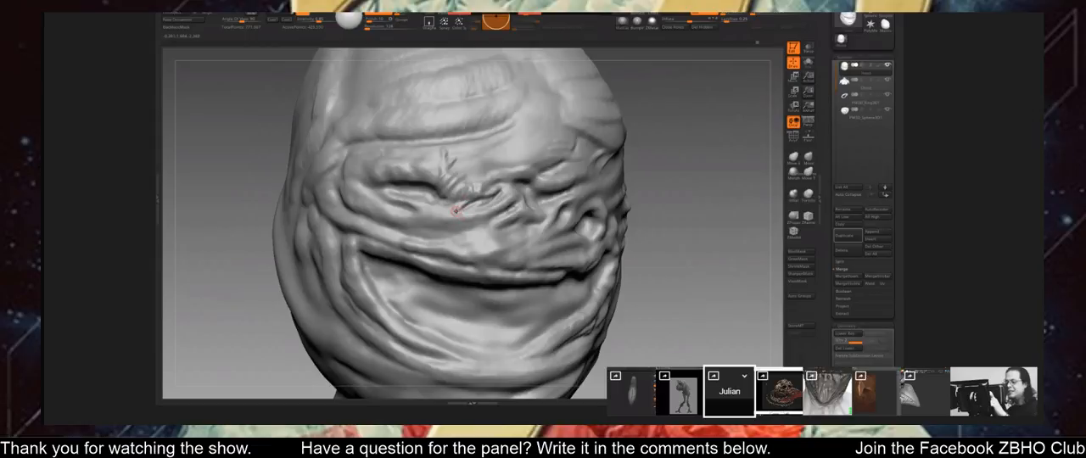
# Sculpt fine creases into the wrapping around the nose bridge and beneath the eye of the wrapped head.
pyautogui.moveTo(674, 220); pyautogui.dragTo(459, 222)
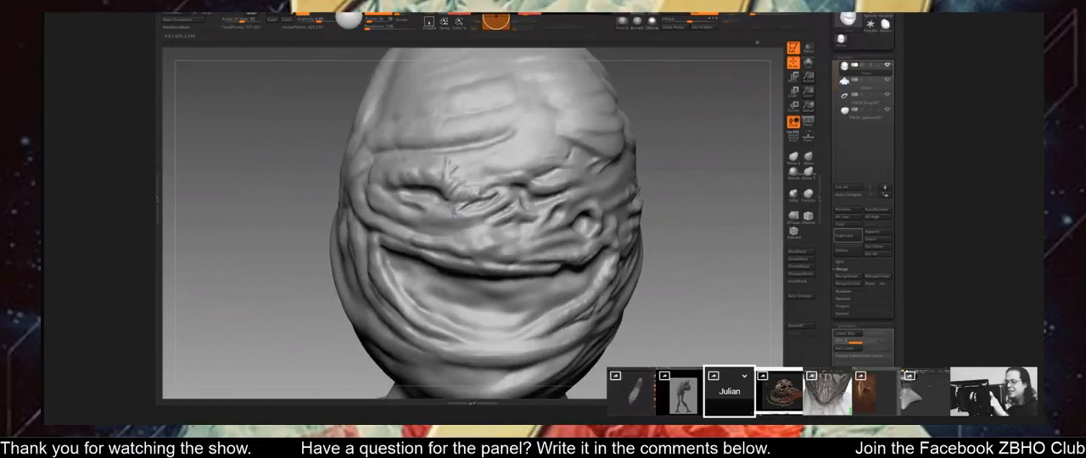
pyautogui.keyDown('alt'); pyautogui.moveTo(646, 280); pyautogui.dragTo(786, 220); pyautogui.keyUp('alt')
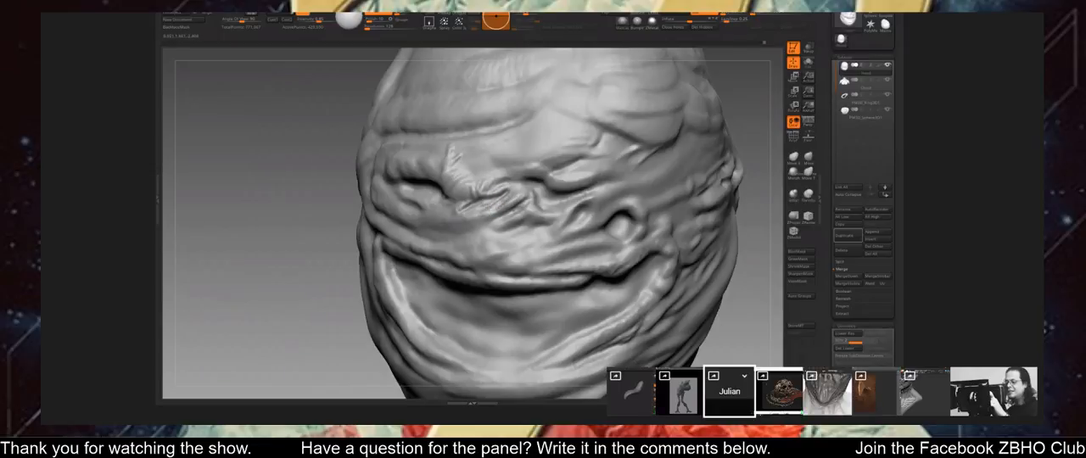
pyautogui.moveTo(749, 199)
pyautogui.mouseDown()
pyautogui.moveTo(741, 203)
pyautogui.moveTo(761, 218)
pyautogui.moveTo(730, 204)
pyautogui.moveTo(725, 236)
pyautogui.mouseUp()
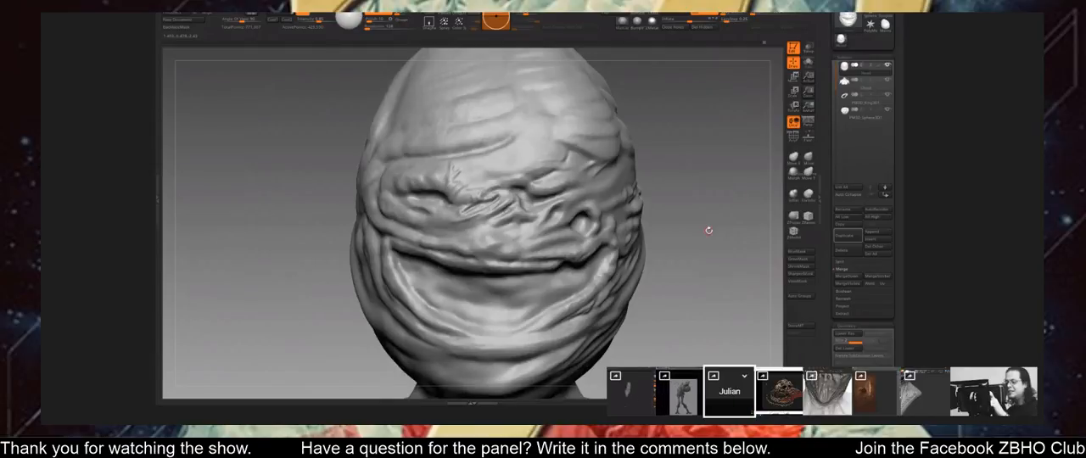
pyautogui.moveTo(687, 221)
pyautogui.mouseDown()
pyautogui.moveTo(682, 184)
pyautogui.moveTo(676, 203)
pyautogui.moveTo(711, 222)
pyautogui.moveTo(706, 246)
pyautogui.mouseUp()
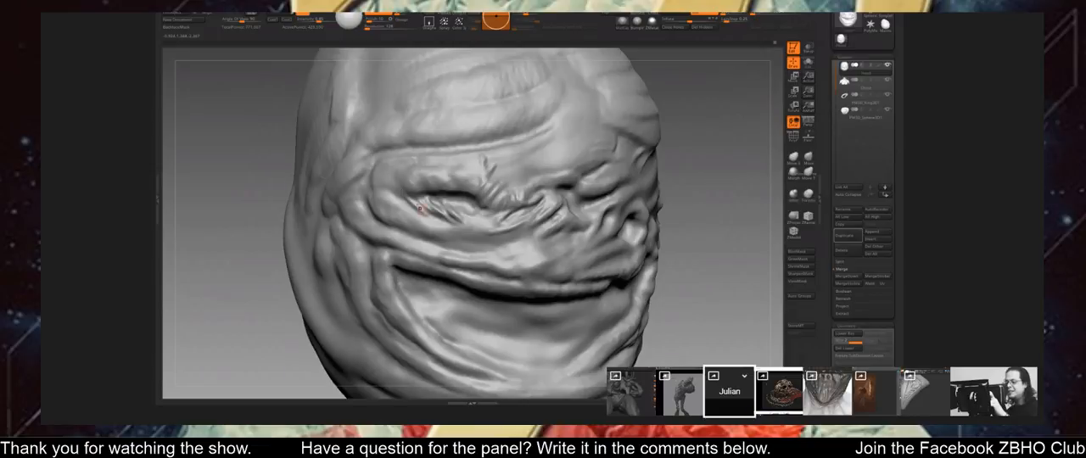
pyautogui.moveTo(679, 241)
pyautogui.keyDown('alt'); pyautogui.mouseDown()
pyautogui.moveTo(666, 212)
pyautogui.moveTo(712, 193)
pyautogui.mouseUp(); pyautogui.keyUp('alt')
# Carve radiating creases at the outer eye corner and upper cheek of the wrapped head, checking them from several angles.
pyautogui.moveTo(374, 207); pyautogui.dragTo(392, 221)
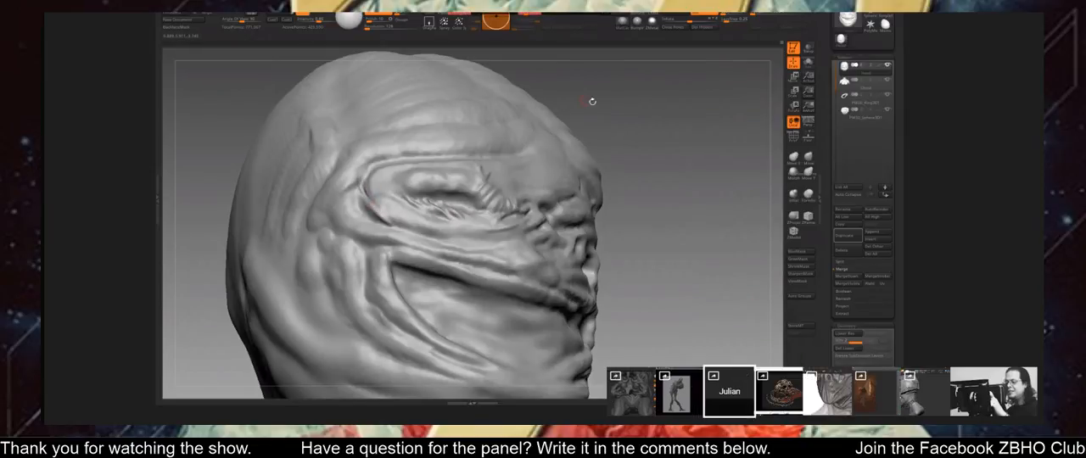
pyautogui.moveTo(589, 101); pyautogui.dragTo(418, 210)
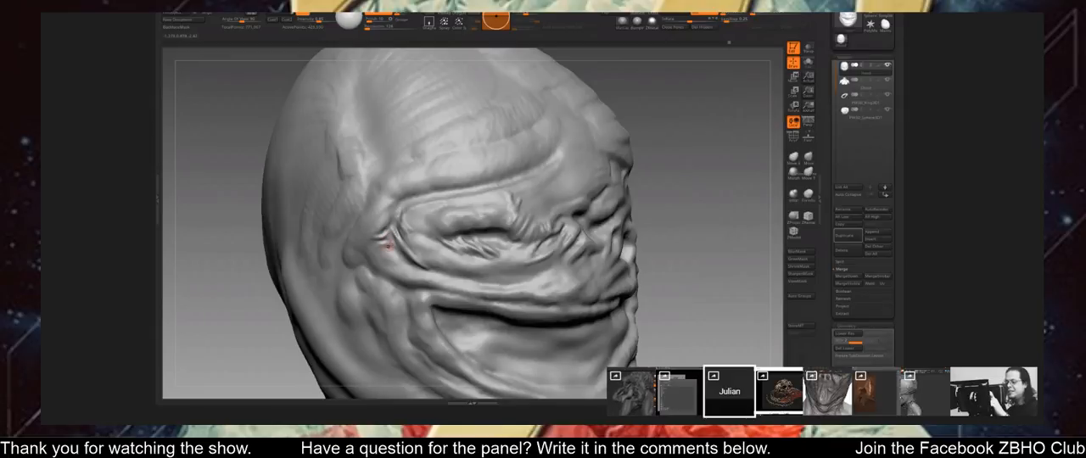
pyautogui.moveTo(681, 221); pyautogui.dragTo(586, 254)
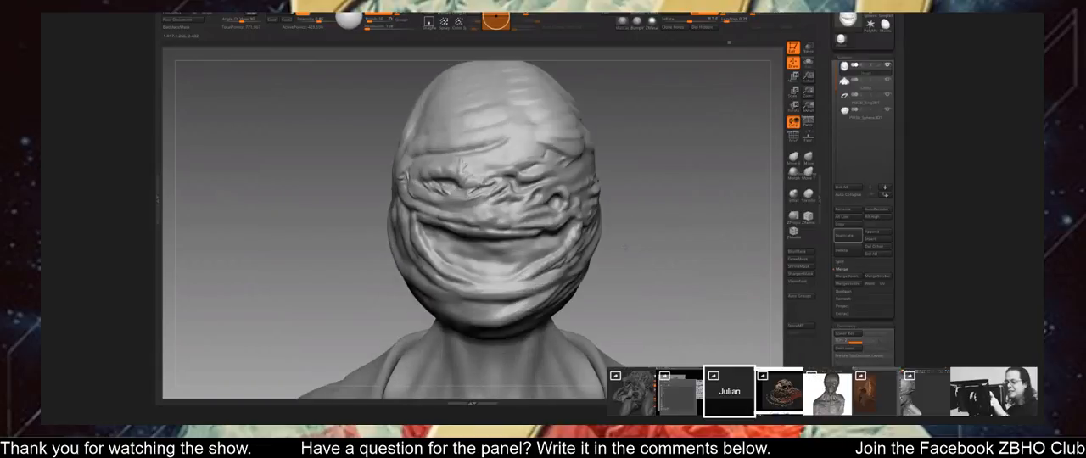
pyautogui.moveTo(373, 211); pyautogui.dragTo(459, 212)
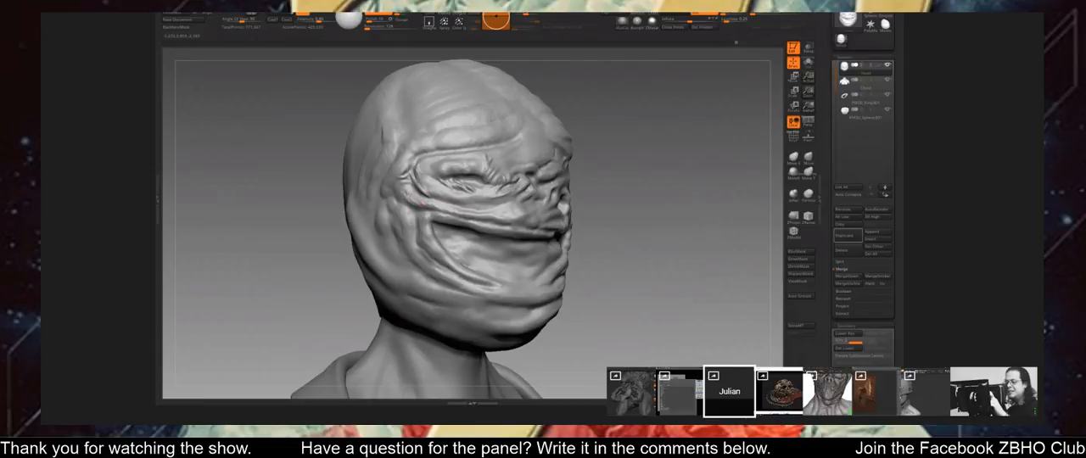
pyautogui.moveTo(636, 161); pyautogui.dragTo(674, 163)
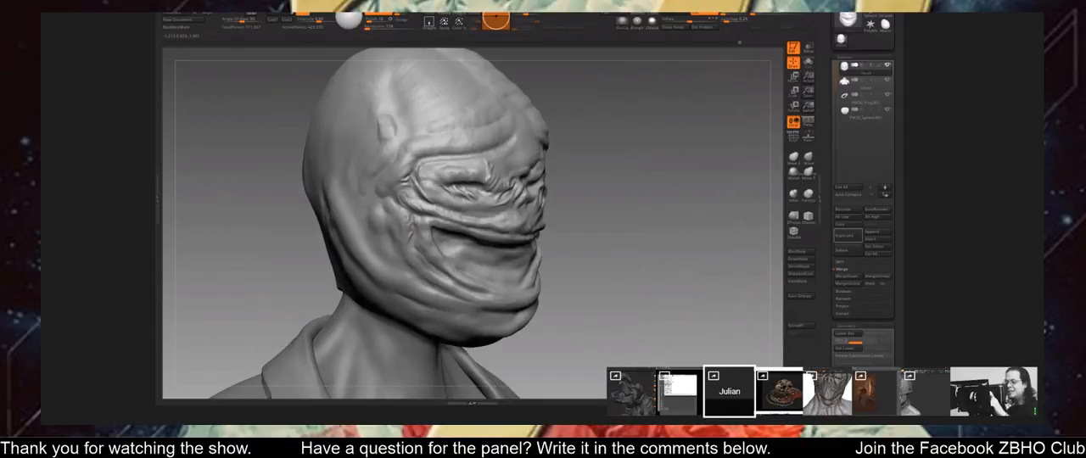
pyautogui.moveTo(711, 253)
pyautogui.mouseDown()
pyautogui.moveTo(636, 261)
pyautogui.moveTo(584, 211)
pyautogui.mouseUp()
pyautogui.press('f')
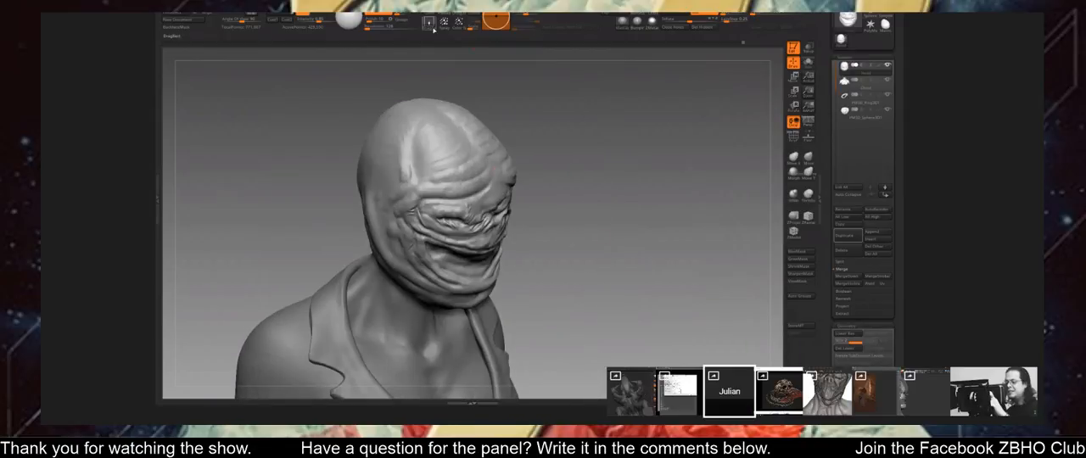
# Browse the LightBox alpha library for a surface-detail alpha for the wrapped head.
pyautogui.press('b')
pyautogui.click(536, 173)
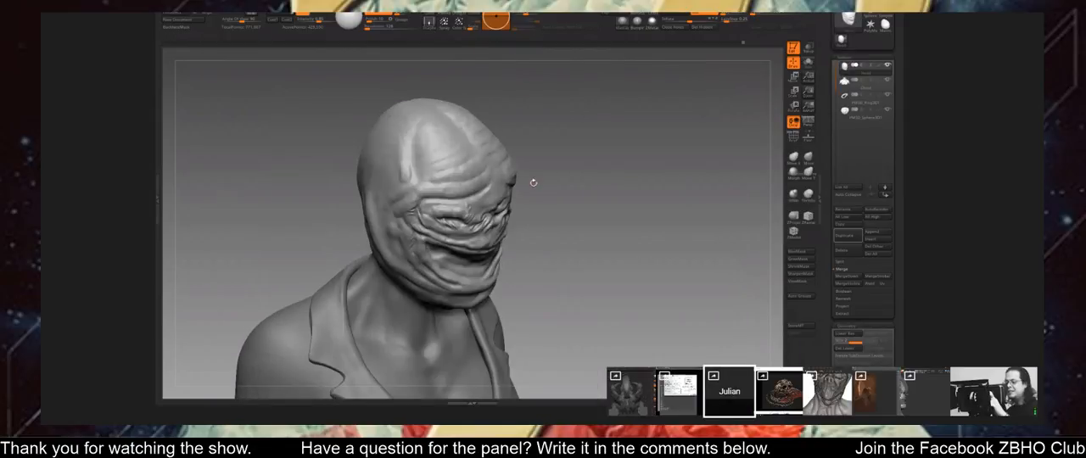
pyautogui.press(',')
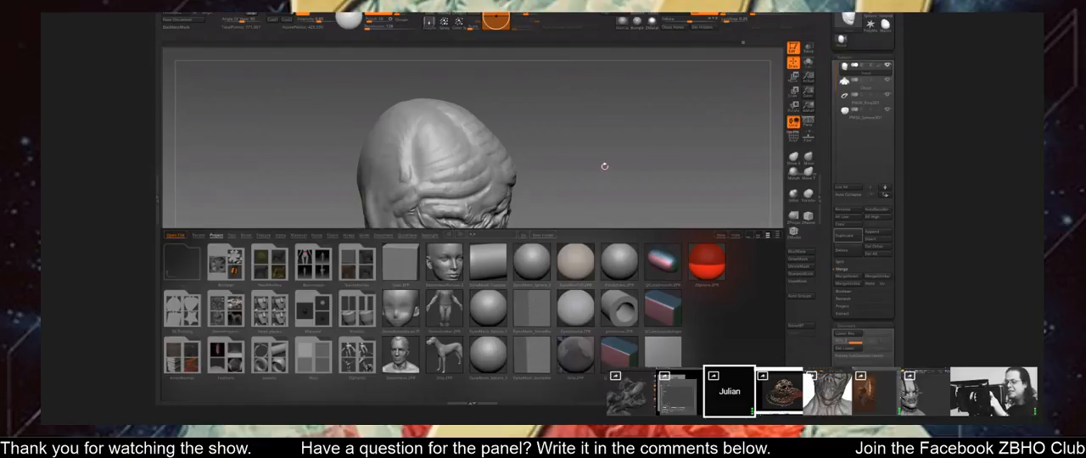
pyautogui.click(280, 235)
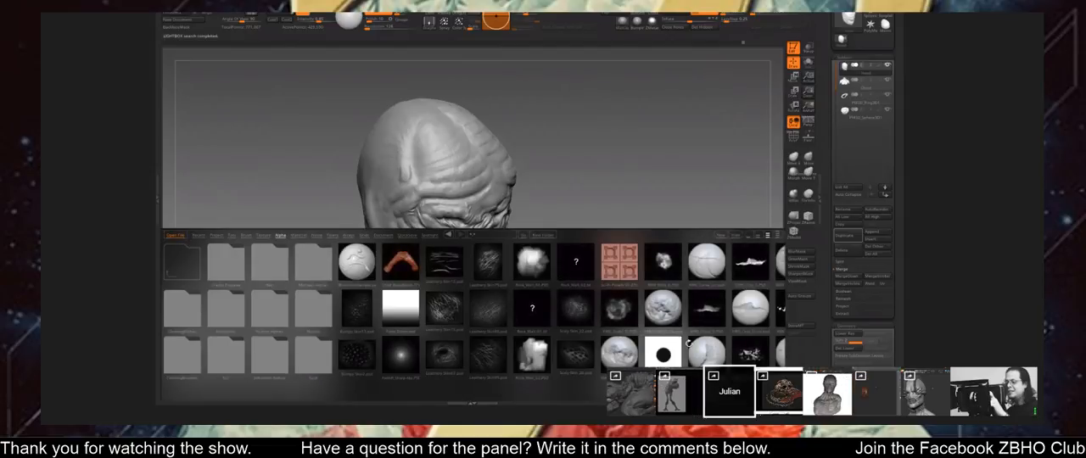
pyautogui.moveTo(678, 332); pyautogui.dragTo(518, 334)
pyautogui.moveTo(717, 332); pyautogui.dragTo(592, 337)
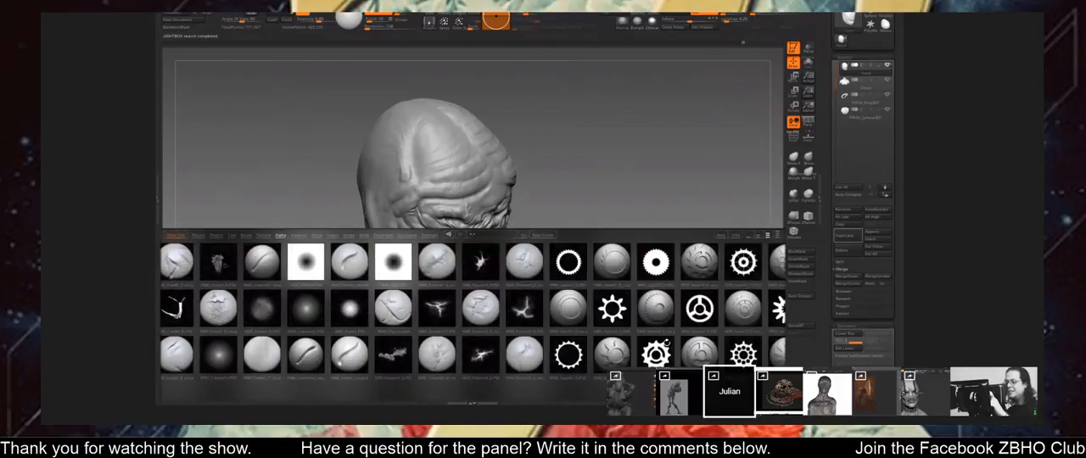
pyautogui.moveTo(711, 331); pyautogui.dragTo(591, 323)
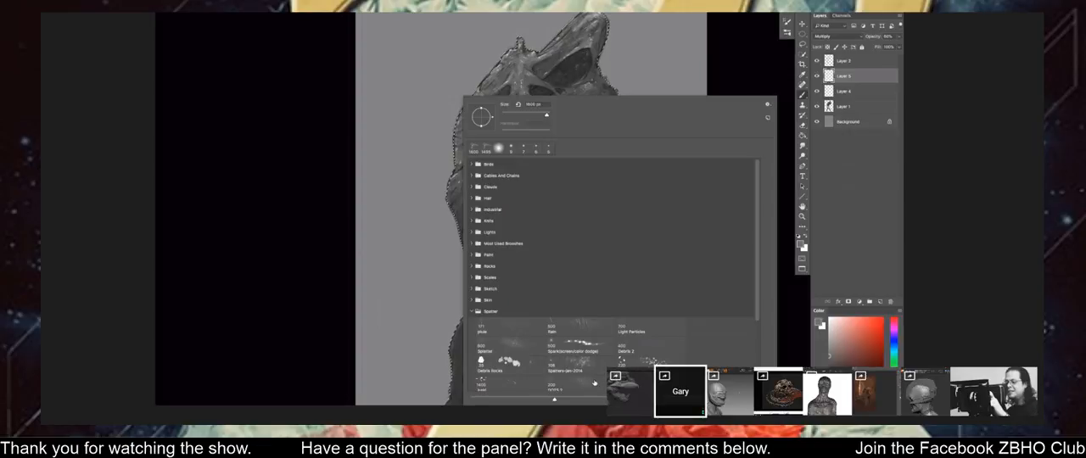
# Choose the DOTS 2 brush from the Splatter group and enlarge it for speckling the creature on Layer 5.
pyautogui.click(582, 384)
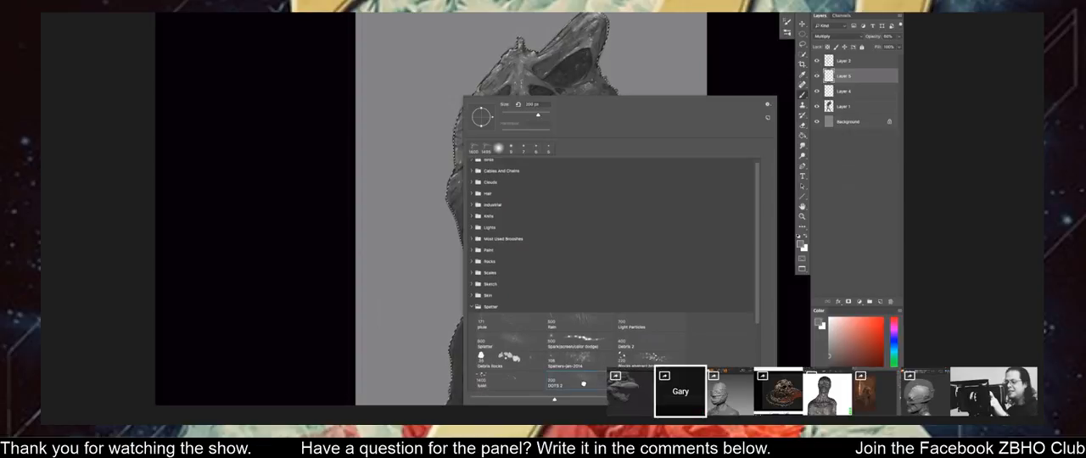
pyautogui.press('Return')
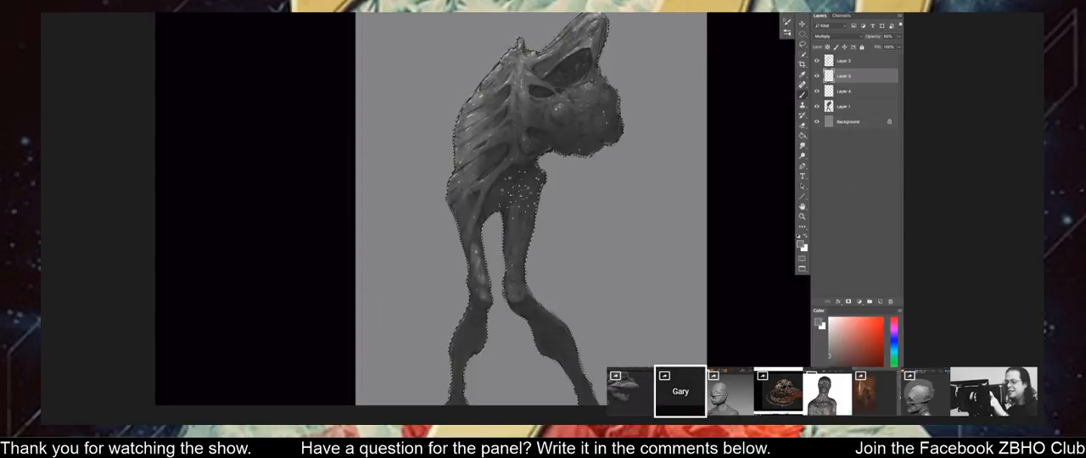
pyautogui.press(']')
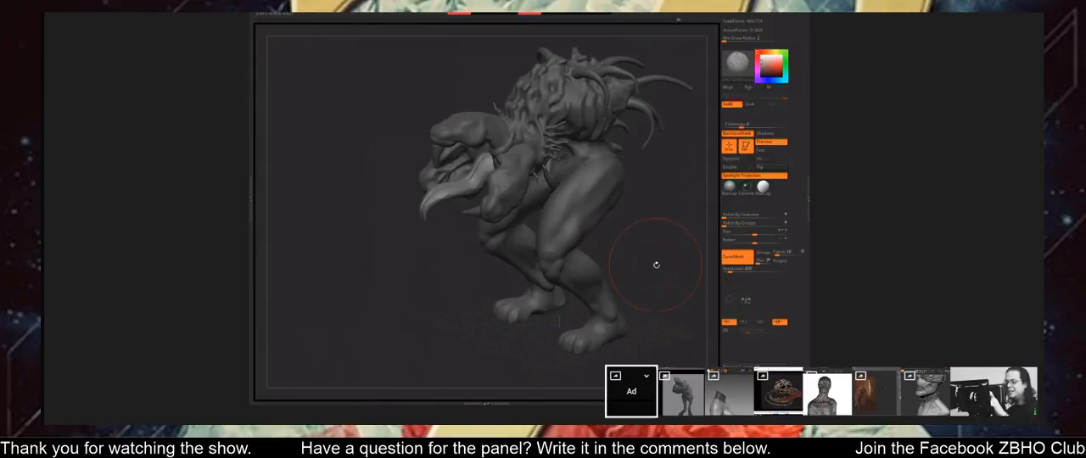
pyautogui.moveTo(656, 265); pyautogui.dragTo(646, 285)
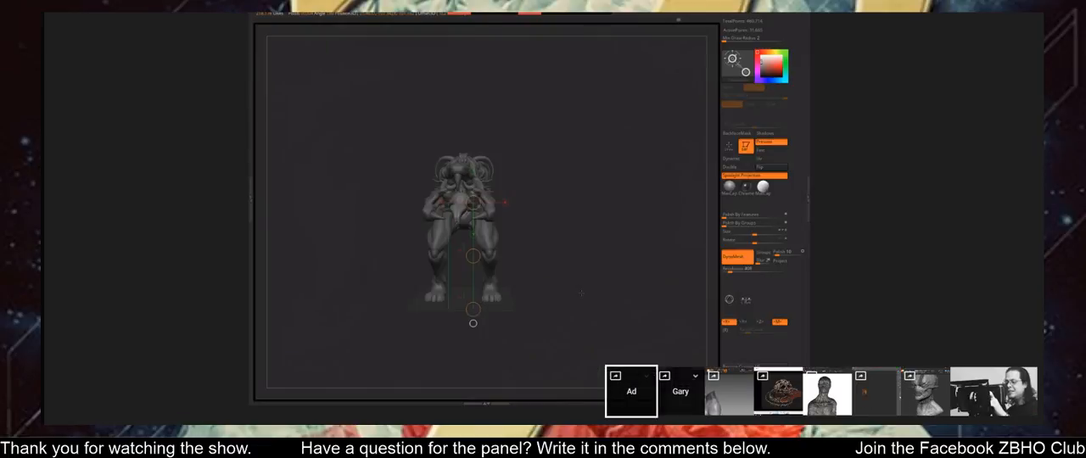
pyautogui.moveTo(560, 302)
pyautogui.mouseDown()
pyautogui.moveTo(593, 316)
pyautogui.moveTo(621, 301)
pyautogui.moveTo(562, 280)
pyautogui.moveTo(592, 288)
pyautogui.mouseUp()
pyautogui.click(680, 392)
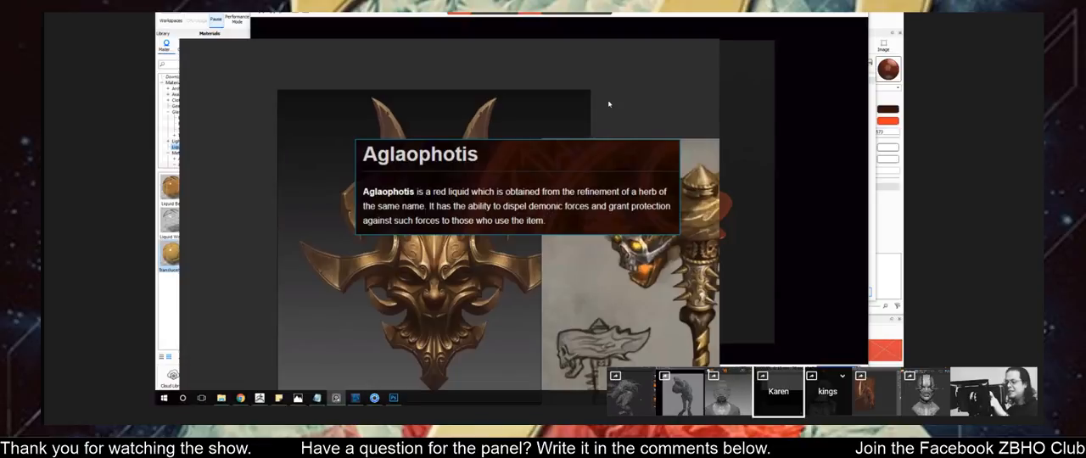
# Examine the reference board with the Aglaophotis note, horned mask, ornate maces and skull ring for the skull render.
pyautogui.moveTo(608, 105); pyautogui.dragTo(654, 63, button='right')
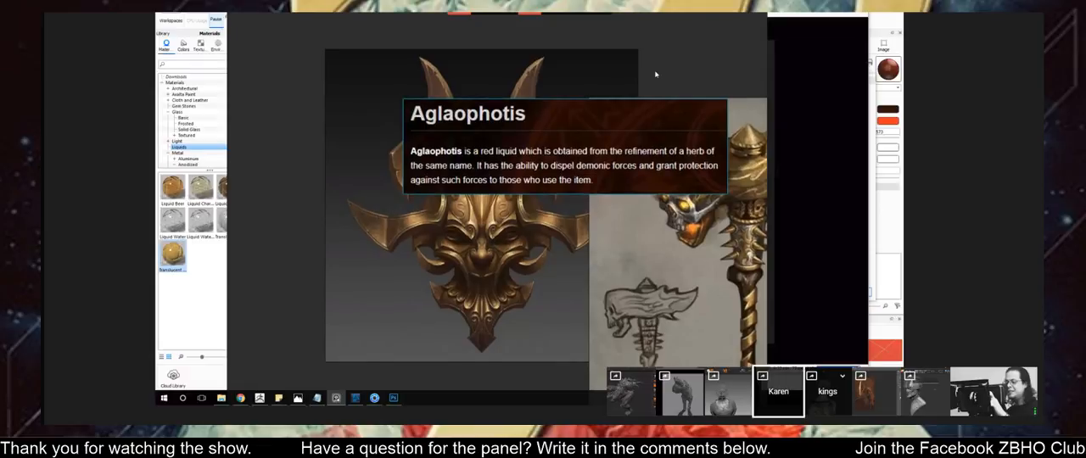
pyautogui.scroll(1, 635, 114)
pyautogui.scroll(1, 634, 109)
pyautogui.scroll(-3, 633, 109)
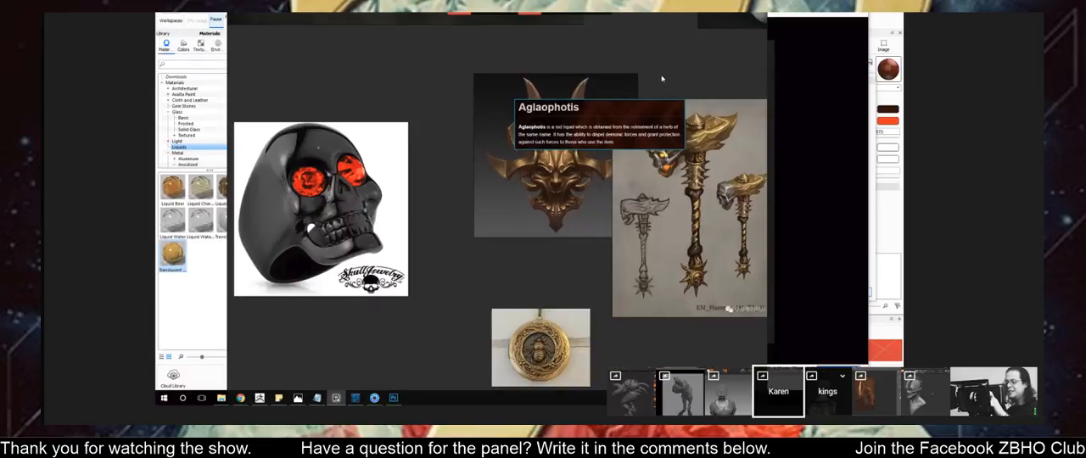
pyautogui.scroll(2, 667, 80)
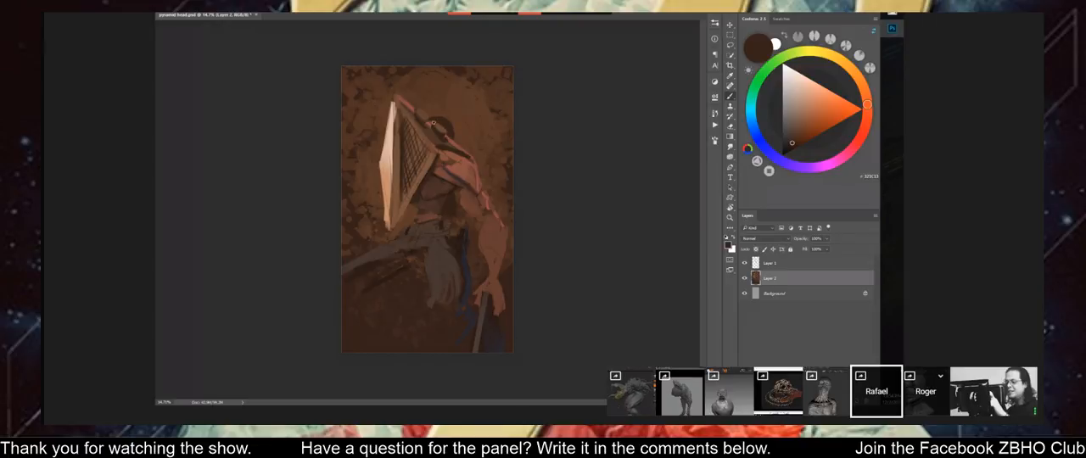
# Review the whole pyramid head painting at a smaller size and mirror the canvas to check its composition.
pyautogui.hotkey('ctrl', '-')
pyautogui.keyDown('ctrl'); pyautogui.moveTo(503, 83); pyautogui.dragTo(522, 93); pyautogui.keyUp('ctrl')
pyautogui.hotkey('ctrl', 'shift', 'h')
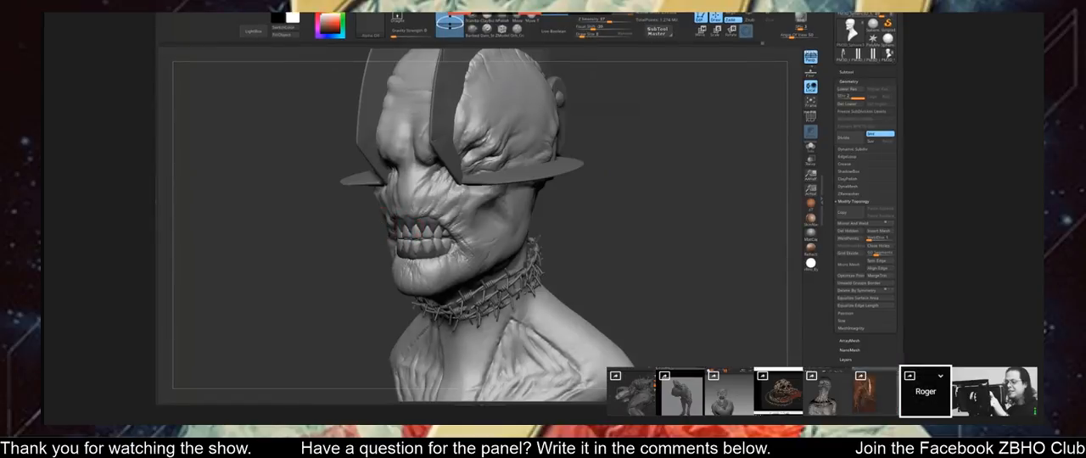
# In ZBrush, select the teeth of the barbed-wire neck bust and inspect the head from the front.
pyautogui.keyDown('alt'); pyautogui.click(414, 235); pyautogui.keyUp('alt')
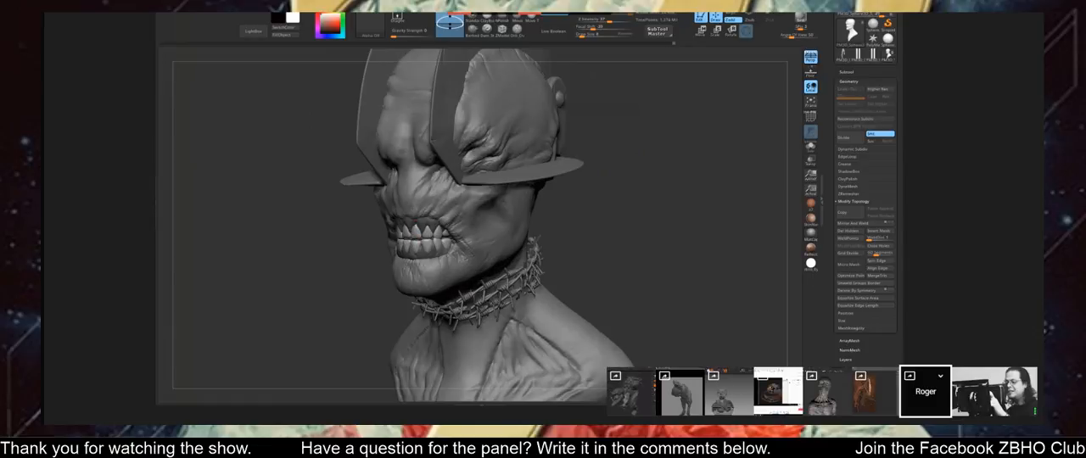
pyautogui.moveTo(563, 200); pyautogui.dragTo(609, 195)
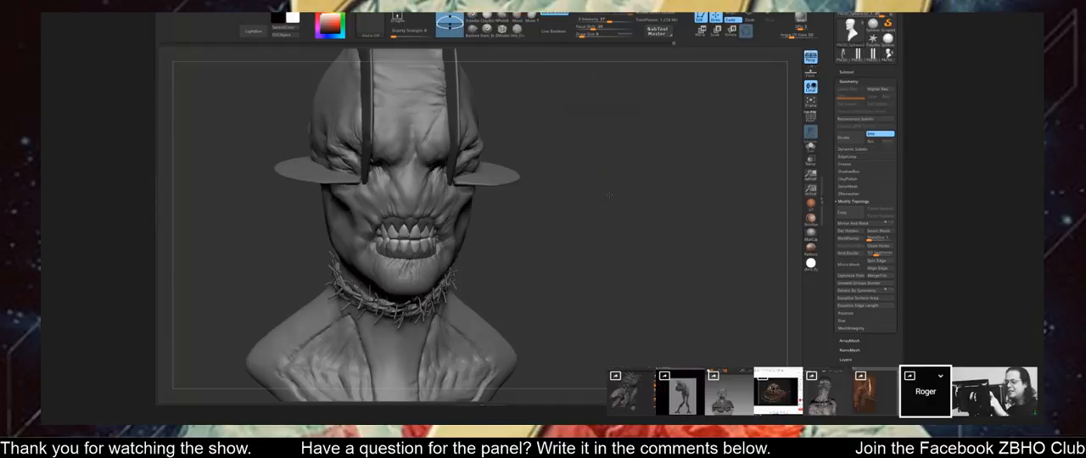
pyautogui.scroll(3, 609, 195)
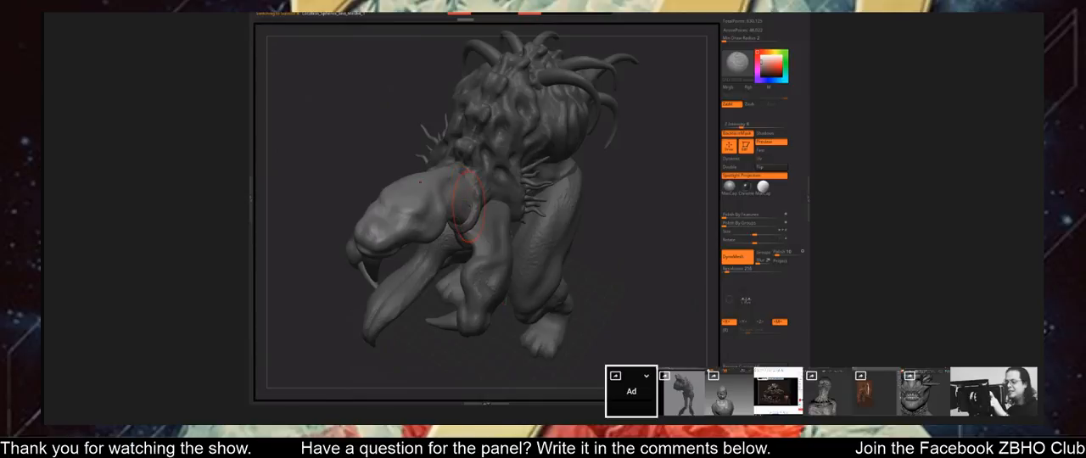
# Reshape the horned creature's upper arm where it meets the shoulder and check the whole figure from the opposite side.
pyautogui.moveTo(468, 207)
pyautogui.mouseDown(button='right')
pyautogui.moveTo(450, 197)
pyautogui.moveTo(460, 184)
pyautogui.mouseUp(button='right')
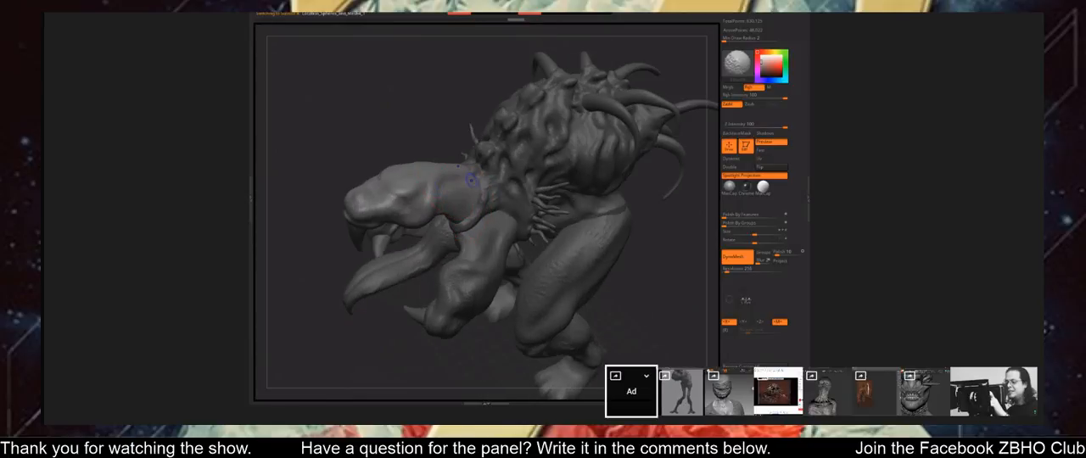
pyautogui.moveTo(638, 356)
pyautogui.keyDown('alt'); pyautogui.mouseDown()
pyautogui.moveTo(625, 296)
pyautogui.moveTo(527, 275)
pyautogui.moveTo(618, 307)
pyautogui.moveTo(592, 315)
pyautogui.moveTo(608, 319)
pyautogui.moveTo(599, 325)
pyautogui.moveTo(648, 253)
pyautogui.mouseUp(); pyautogui.keyUp('alt')
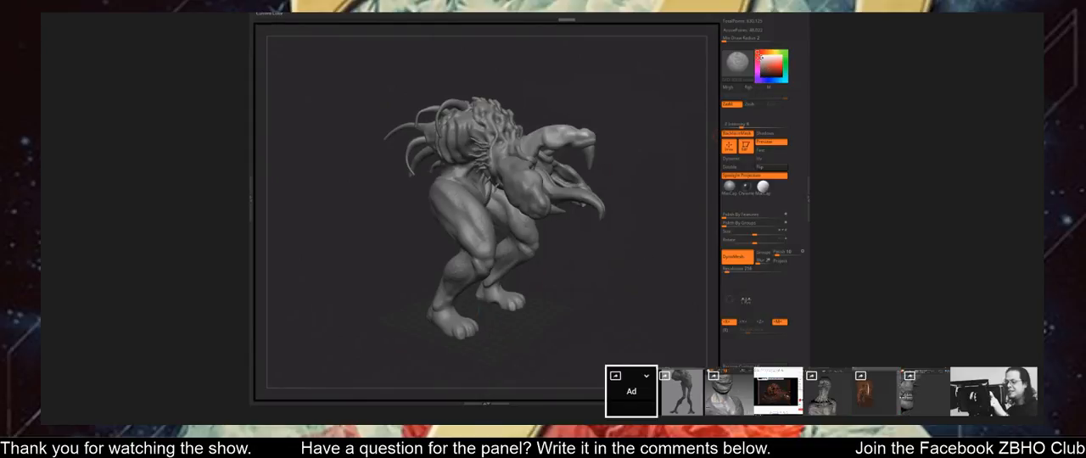
pyautogui.moveTo(609, 320)
pyautogui.mouseDown()
pyautogui.moveTo(649, 331)
pyautogui.moveTo(646, 341)
pyautogui.mouseUp()
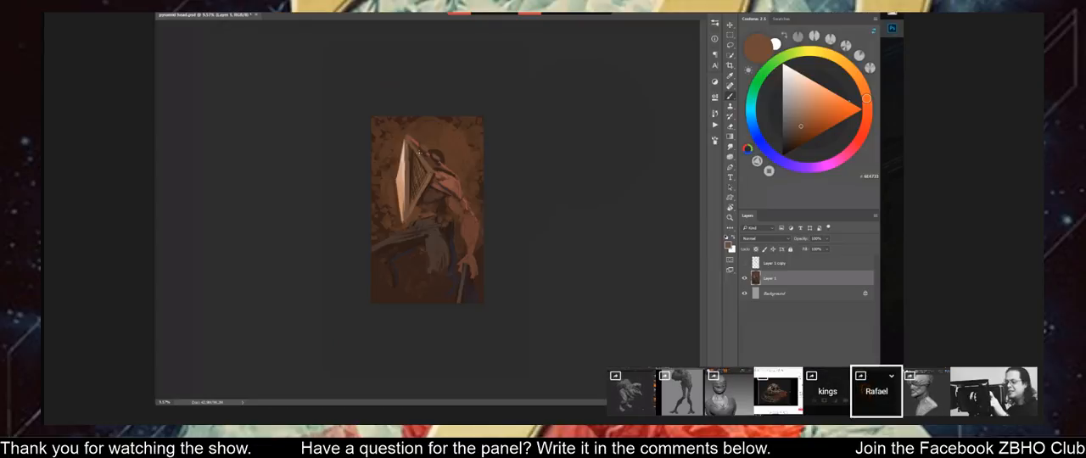
# Switch to the pyramid head painting in Photoshop and touch up the area around the helmet's peak with brown.
pyautogui.keyDown('alt'); pyautogui.scroll(3, 419, 154); pyautogui.keyUp('alt')
pyautogui.keyDown('alt'); pyautogui.click(399, 114); pyautogui.keyUp('alt')
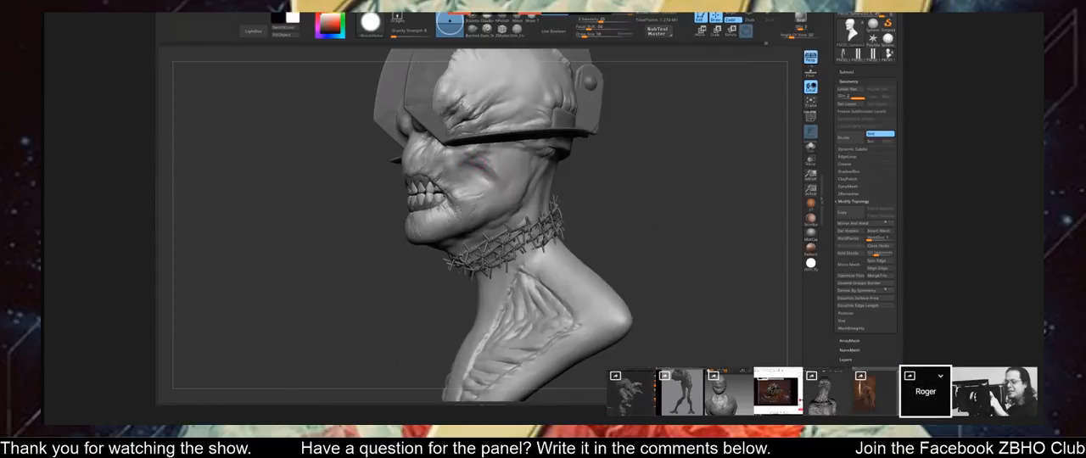
# On the barbed-wire bust in ZBrush, change the sculpting brush and carve wrinkles across the nose and cheek.
pyautogui.moveTo(593, 155); pyautogui.dragTo(613, 155)
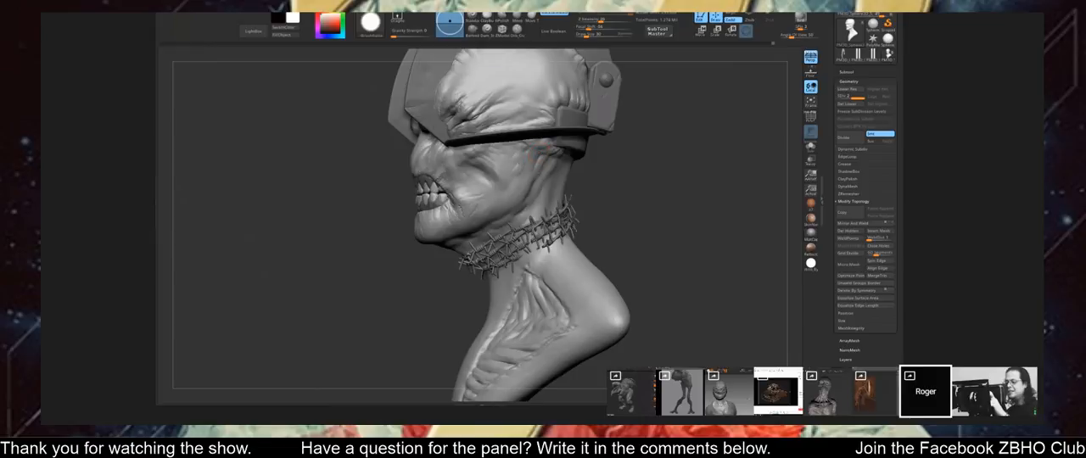
pyautogui.moveTo(587, 192); pyautogui.dragTo(657, 198)
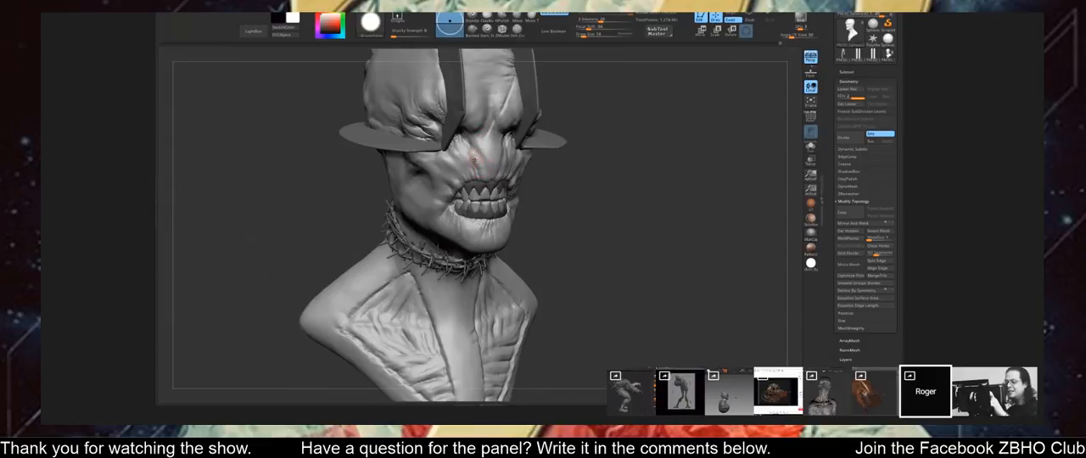
pyautogui.click(517, 30)
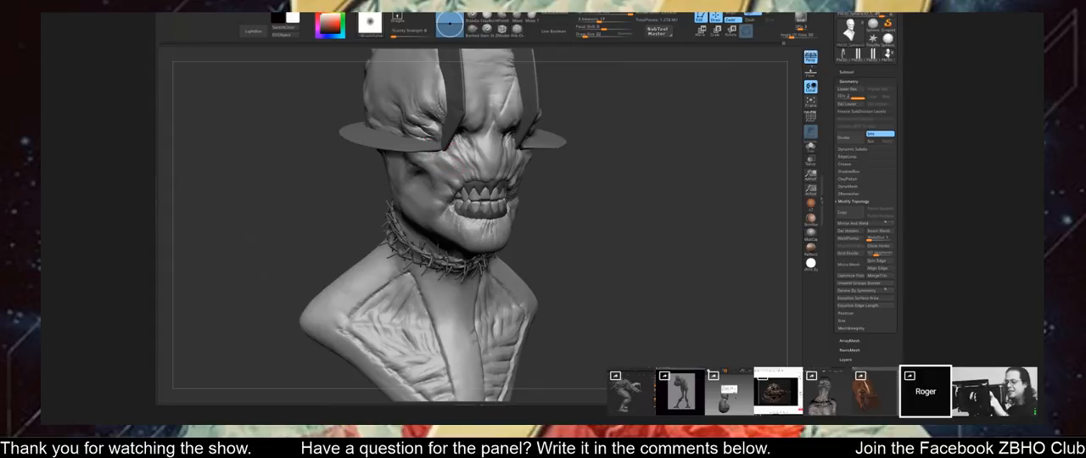
pyautogui.moveTo(600, 143)
pyautogui.mouseDown()
pyautogui.moveTo(638, 121)
pyautogui.moveTo(500, 153)
pyautogui.mouseUp()
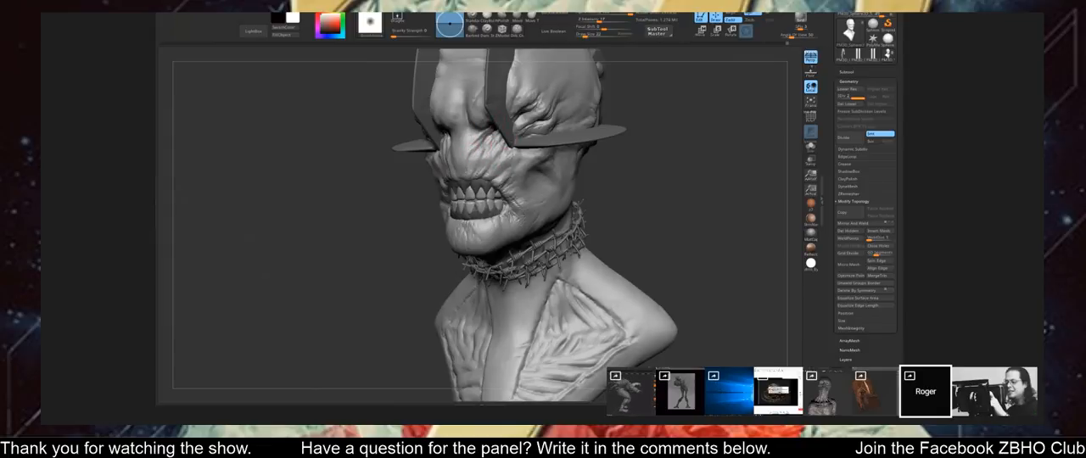
pyautogui.moveTo(618, 108)
pyautogui.mouseDown()
pyautogui.moveTo(676, 111)
pyautogui.moveTo(604, 113)
pyautogui.mouseUp()
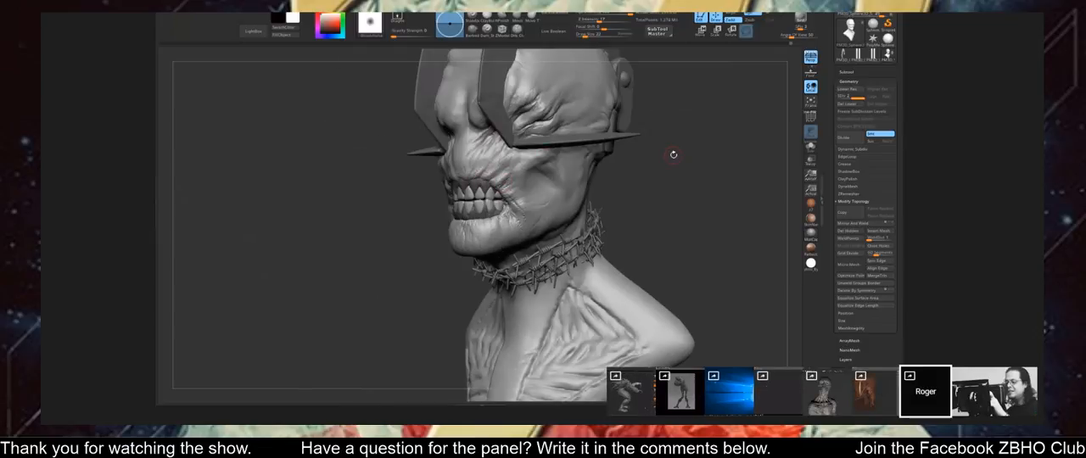
# Refine and smooth the skin folds around the bust's mouth and cheeks from the front and three-quarter angles.
pyautogui.keyDown('shift'); pyautogui.moveTo(673, 154); pyautogui.dragTo(487, 167); pyautogui.keyUp('shift')
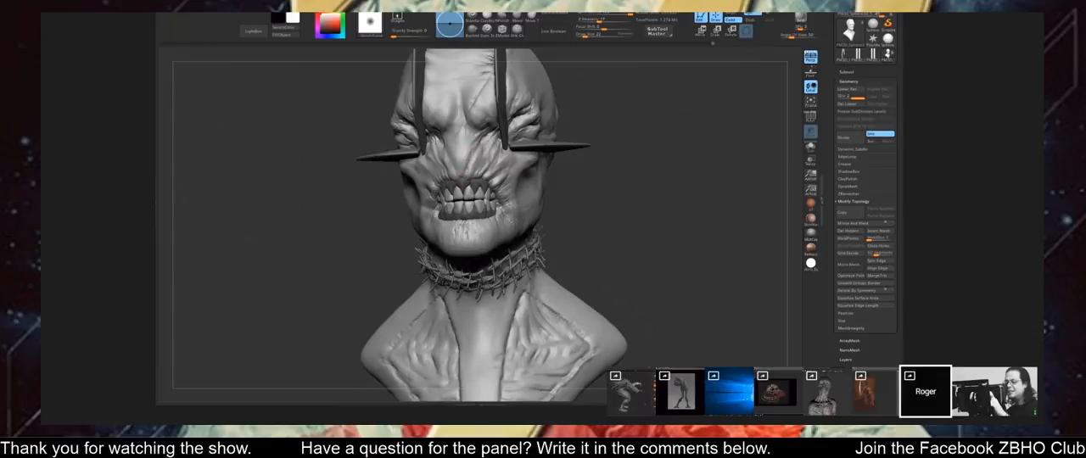
pyautogui.moveTo(643, 163); pyautogui.dragTo(506, 160)
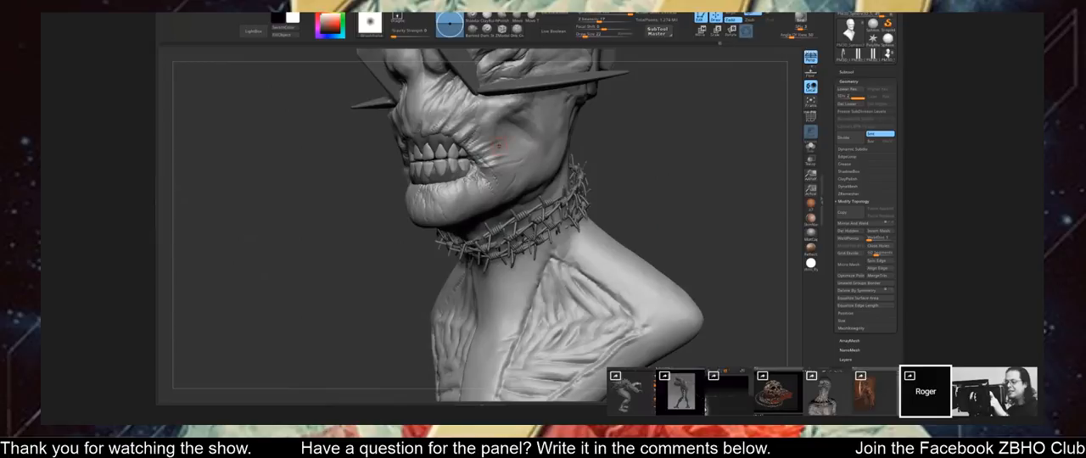
pyautogui.press('shift')
pyautogui.moveTo(634, 140); pyautogui.dragTo(747, 136)
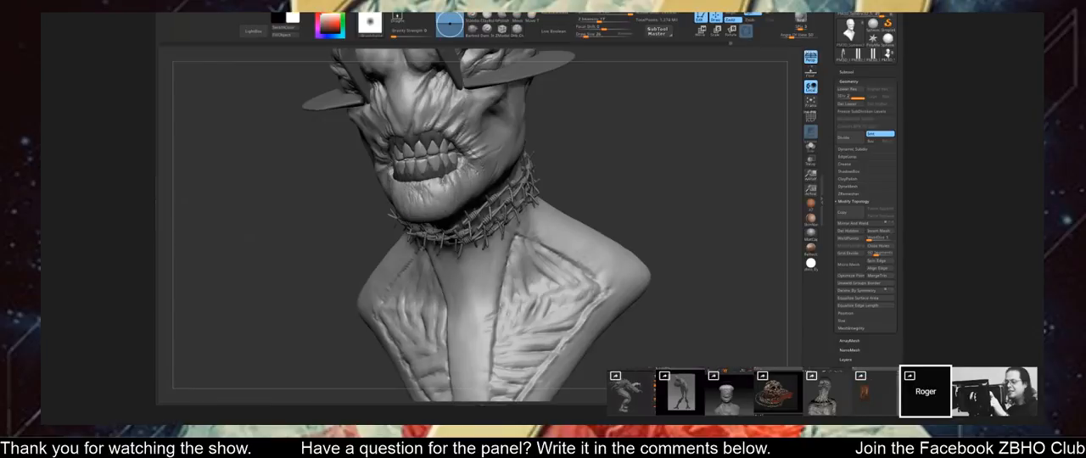
pyautogui.moveTo(560, 124); pyautogui.dragTo(622, 123)
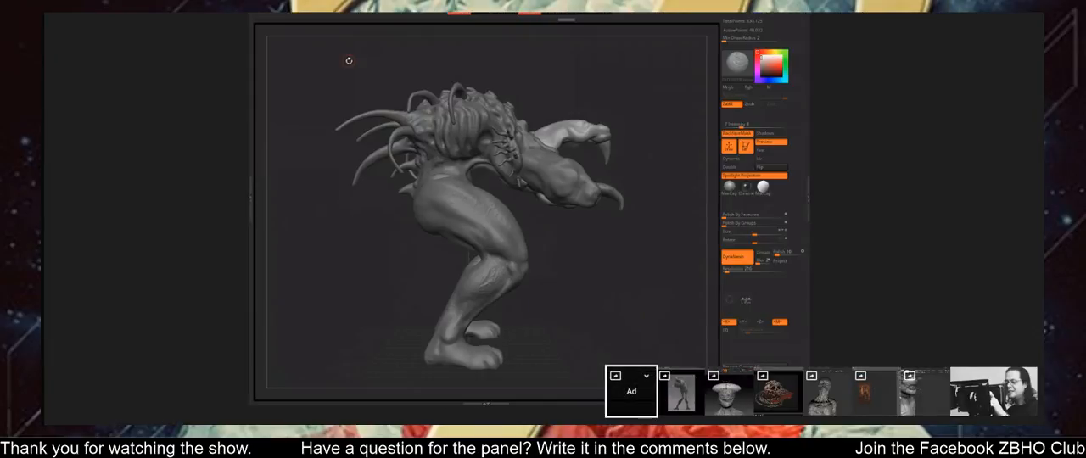
# Create a new LightCap light for the horned creature and place it in the upper part of the light preview.
pyautogui.press('l')
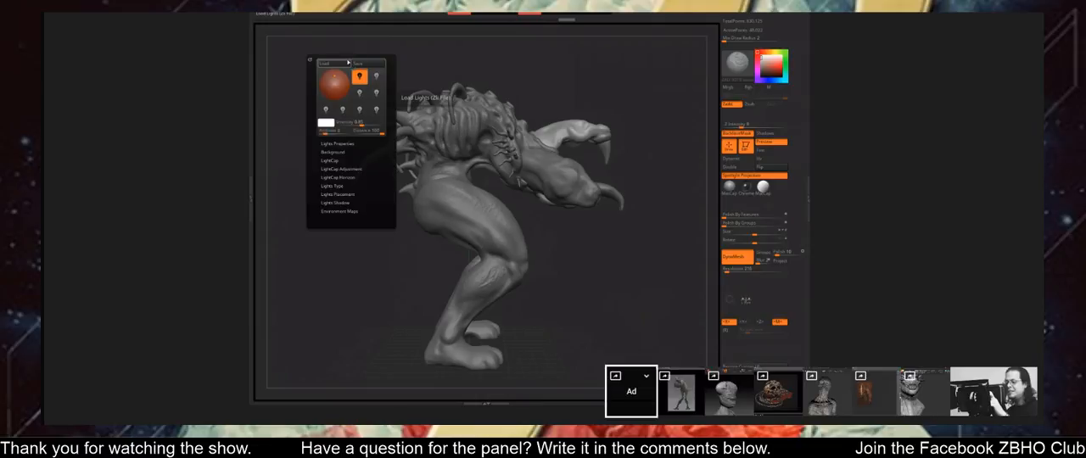
pyautogui.click(375, 78)
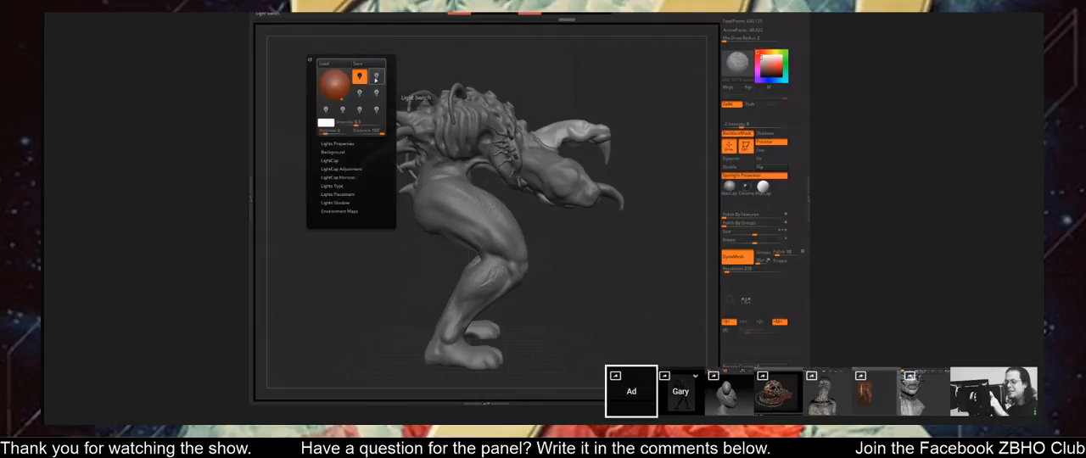
pyautogui.click(376, 78)
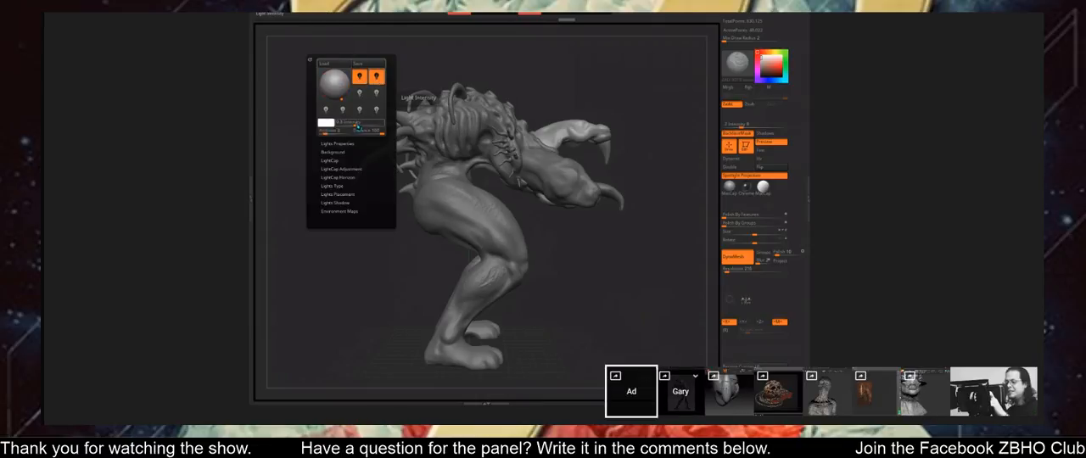
pyautogui.click(335, 161)
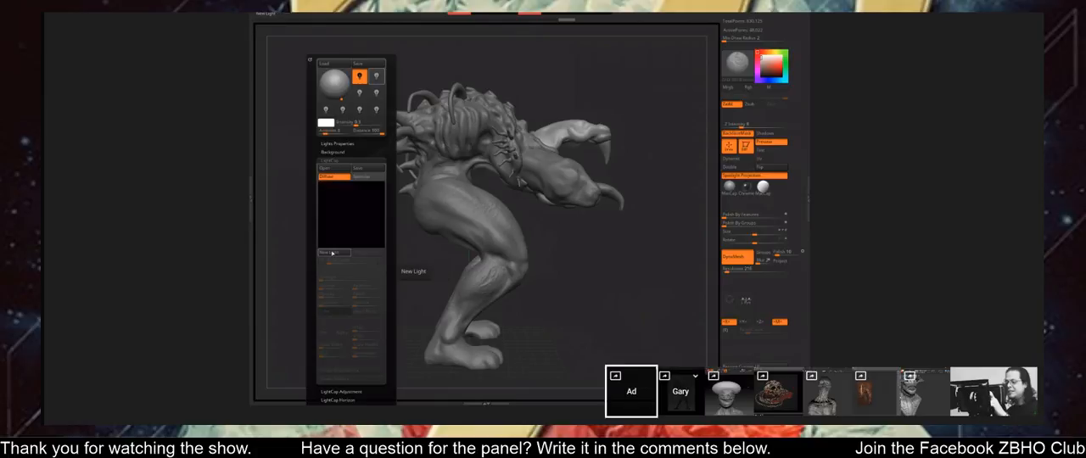
pyautogui.click(328, 252)
pyautogui.moveTo(351, 214); pyautogui.dragTo(343, 197)
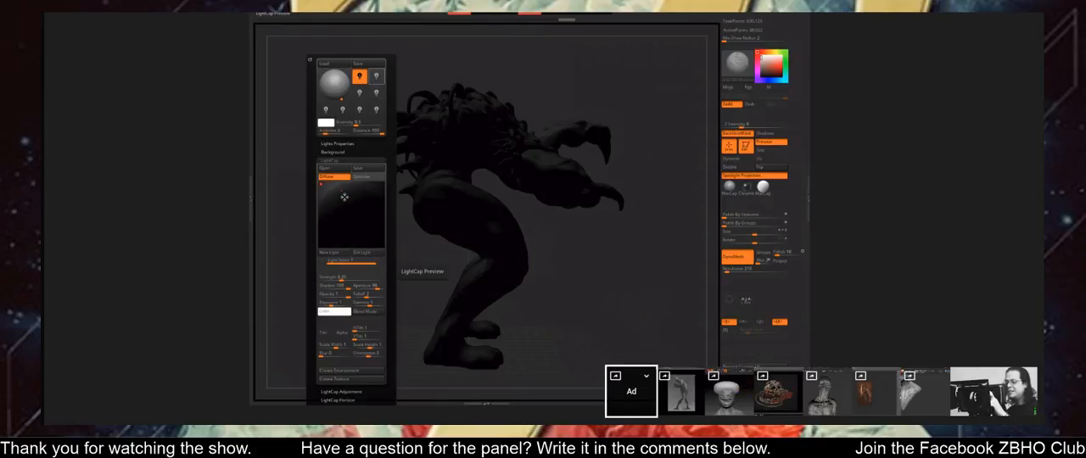
pyautogui.moveTo(345, 197); pyautogui.dragTo(346, 200)
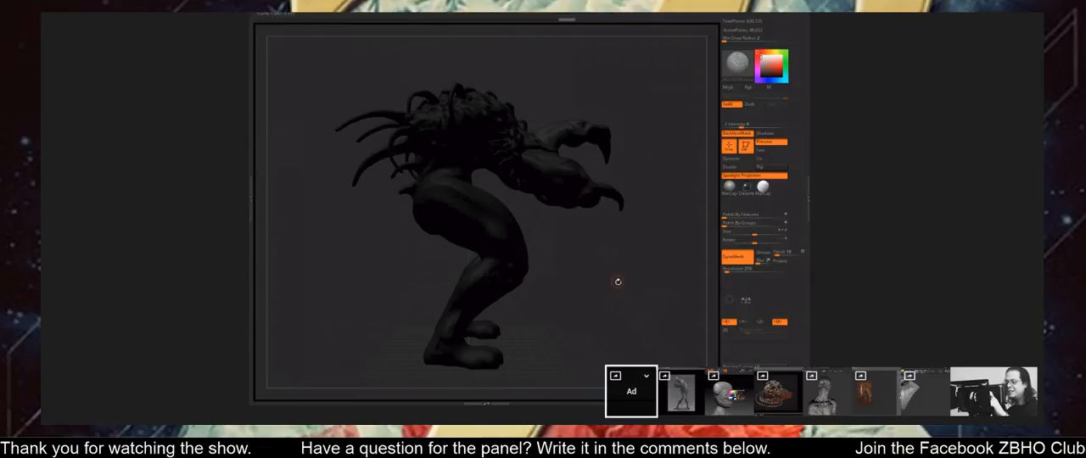
pyautogui.moveTo(617, 282)
pyautogui.mouseDown()
pyautogui.moveTo(526, 289)
pyautogui.moveTo(613, 296)
pyautogui.mouseUp()
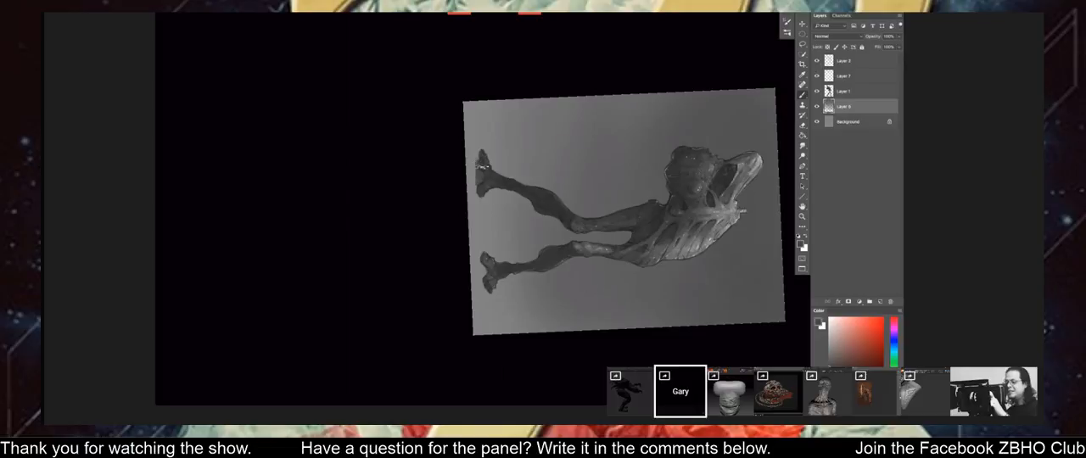
# In Photoshop, paint a dark ground strip beneath the creature's feet on the layer below Layer 1, then select Layer 1.
pyautogui.moveTo(485, 171); pyautogui.dragTo(488, 288)
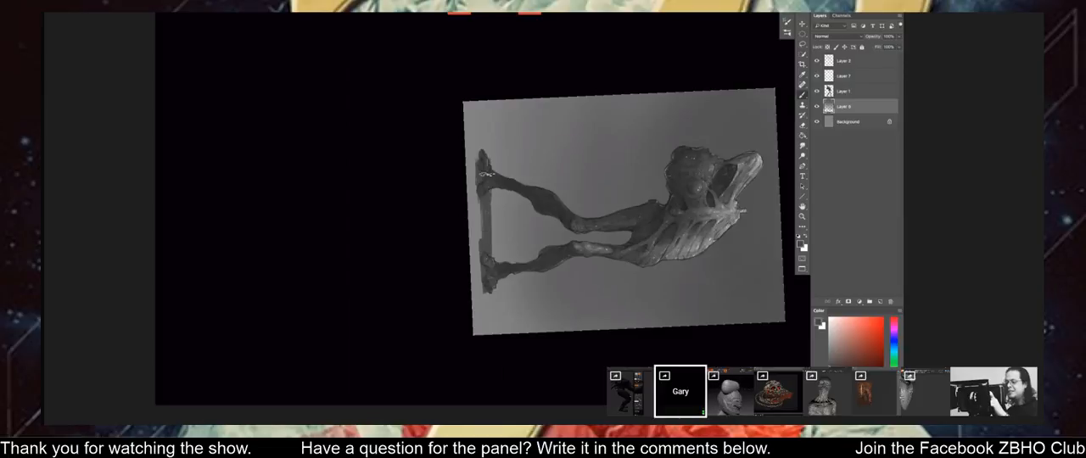
pyautogui.moveTo(484, 133); pyautogui.dragTo(488, 220)
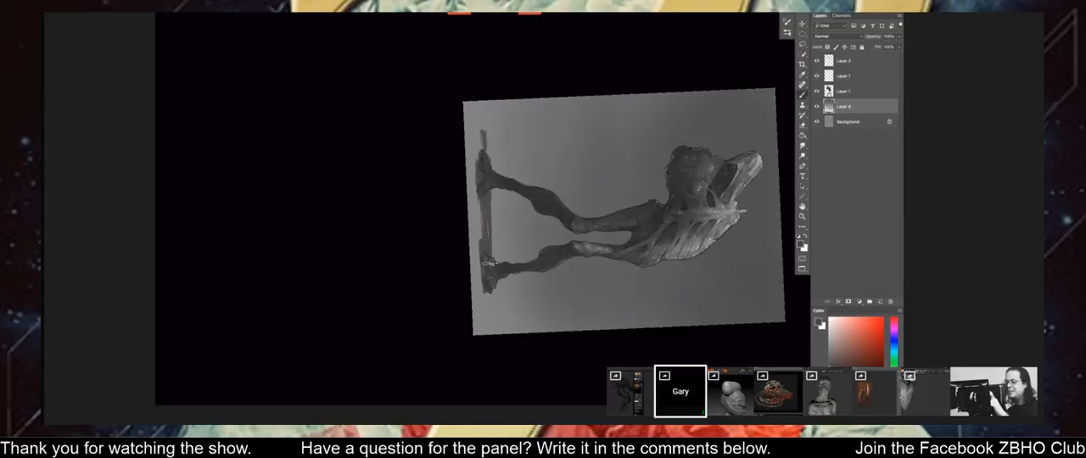
pyautogui.moveTo(490, 288); pyautogui.dragTo(489, 301)
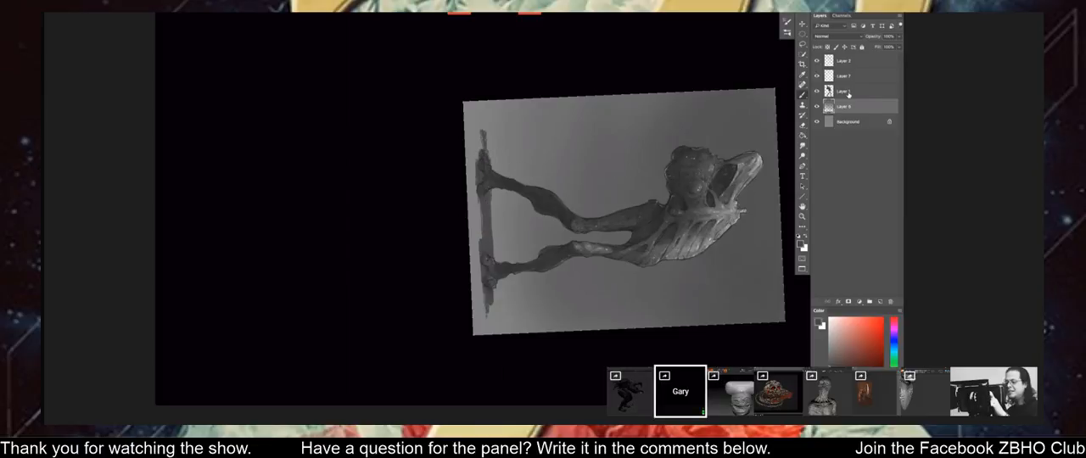
pyautogui.hotkey('alt', ']')
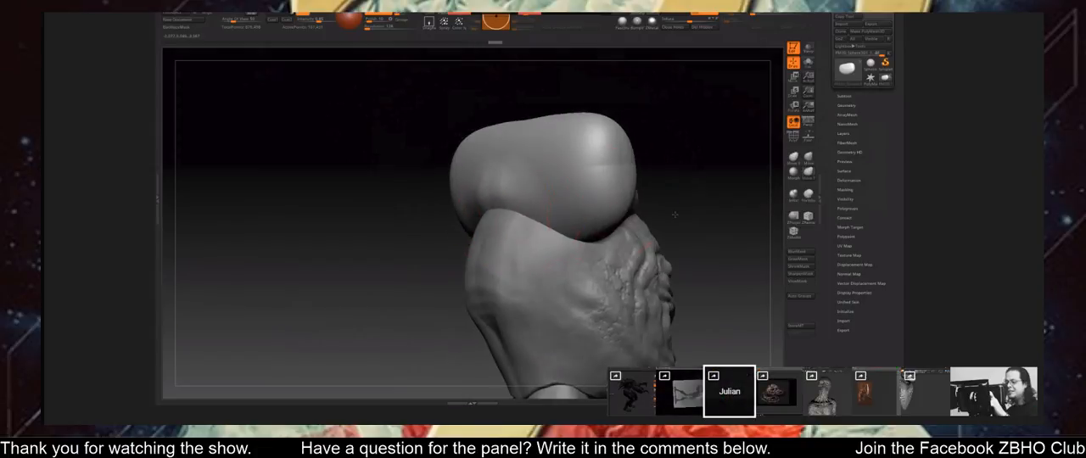
# On the wrapped head in ZBrush, shape the lower edge of the large rounded cap where it meets the back of the head.
pyautogui.moveTo(674, 214); pyautogui.dragTo(655, 212)
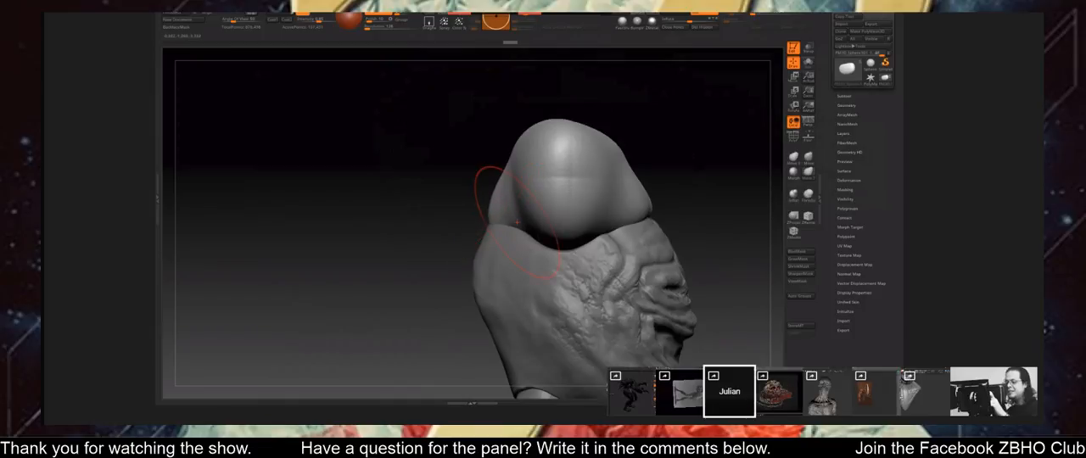
pyautogui.moveTo(681, 194); pyautogui.dragTo(463, 219)
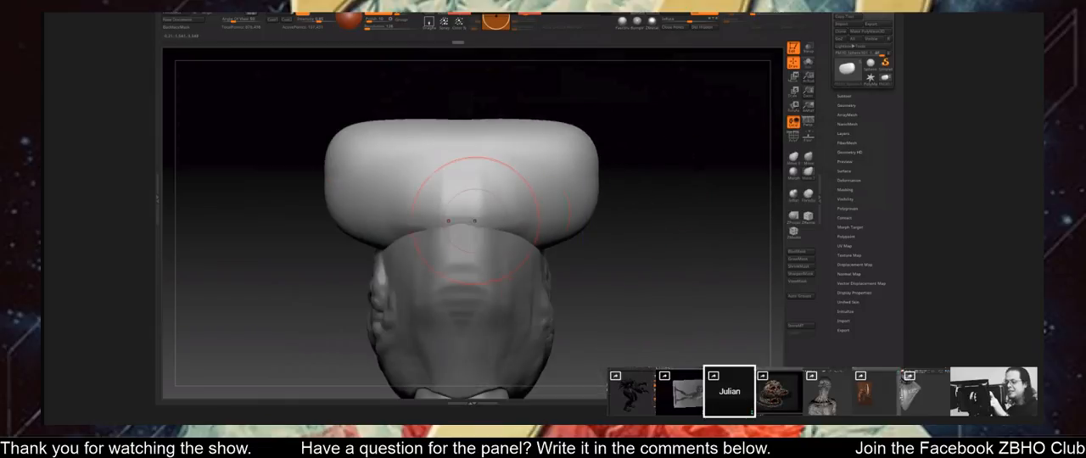
pyautogui.moveTo(509, 193)
pyautogui.mouseDown()
pyautogui.moveTo(595, 227)
pyautogui.moveTo(591, 237)
pyautogui.mouseUp()
pyautogui.moveTo(553, 213); pyautogui.dragTo(545, 241)
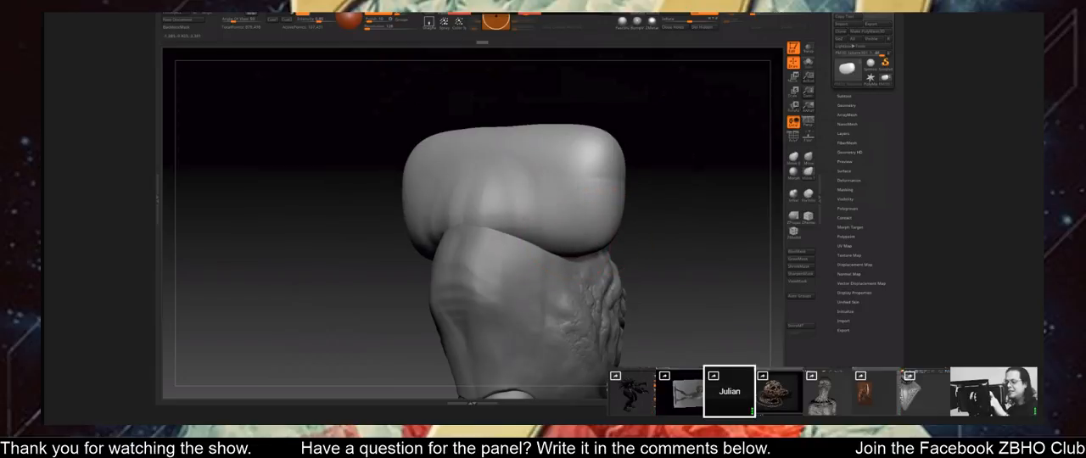
# Push in the cap's sides near its end to narrow the rounded lobe into a more pointed ridge.
pyautogui.moveTo(675, 174); pyautogui.dragTo(587, 188)
pyautogui.moveTo(700, 215); pyautogui.dragTo(651, 229)
pyautogui.moveTo(701, 201)
pyautogui.mouseDown()
pyautogui.moveTo(686, 199)
pyautogui.moveTo(684, 288)
pyautogui.moveTo(672, 289)
pyautogui.mouseUp()
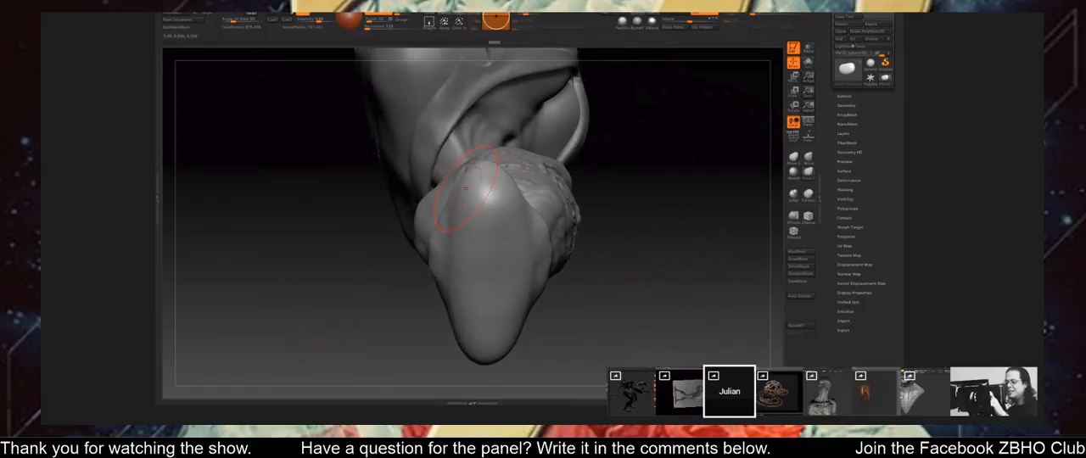
pyautogui.moveTo(470, 183); pyautogui.dragTo(475, 188)
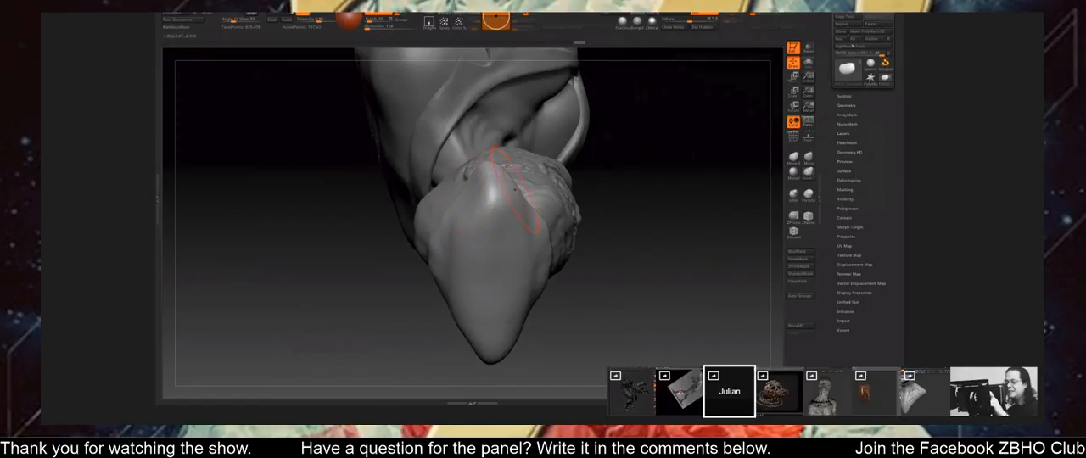
# Refine the cap's central ridge and lower edges over the wrapped head from the back and side.
pyautogui.moveTo(655, 161)
pyautogui.mouseDown()
pyautogui.moveTo(628, 176)
pyautogui.moveTo(663, 240)
pyautogui.moveTo(657, 253)
pyautogui.moveTo(585, 216)
pyautogui.moveTo(596, 243)
pyautogui.moveTo(677, 239)
pyautogui.moveTo(688, 209)
pyautogui.moveTo(337, 236)
pyautogui.mouseUp()
pyautogui.moveTo(611, 191)
pyautogui.mouseDown()
pyautogui.moveTo(712, 197)
pyautogui.moveTo(727, 208)
pyautogui.mouseUp()
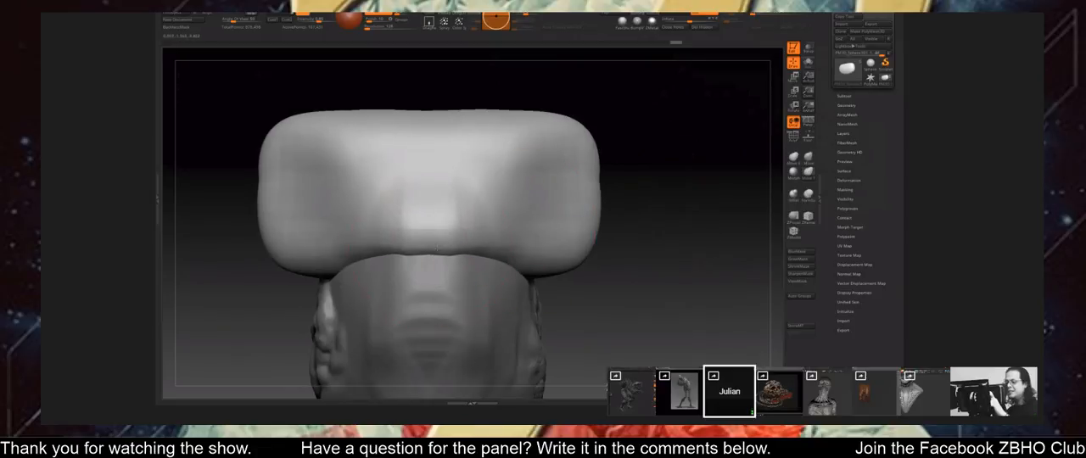
pyautogui.moveTo(660, 238); pyautogui.dragTo(611, 204)
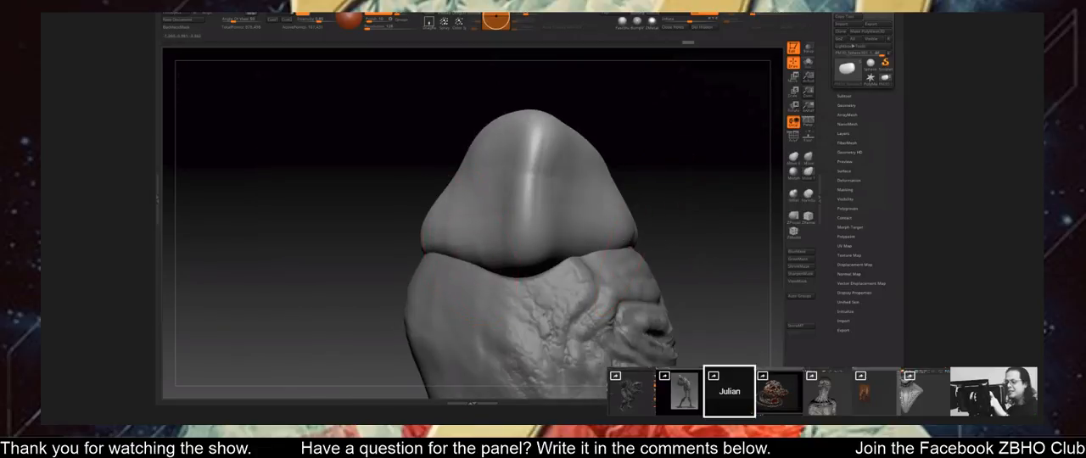
pyautogui.moveTo(689, 170); pyautogui.dragTo(665, 207)
pyautogui.press('space')
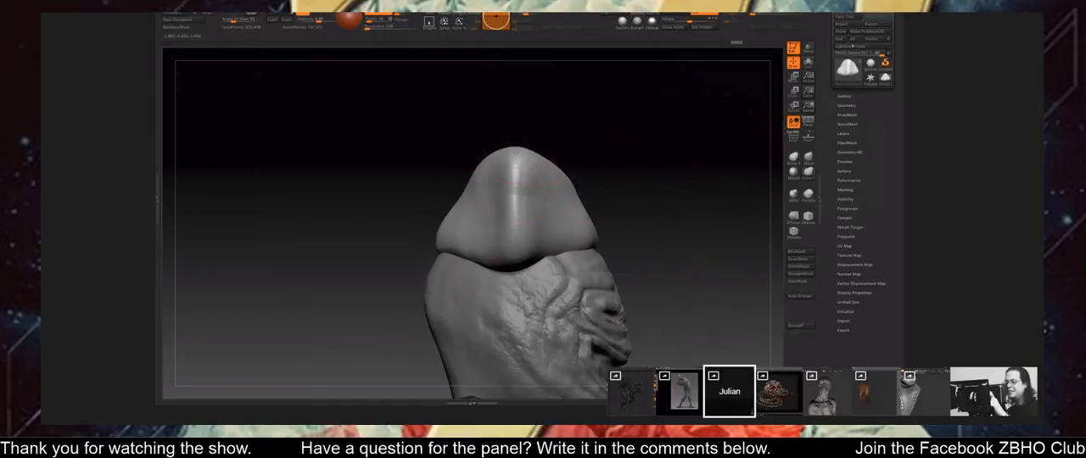
# Refine the rounded ends and upper contour of the large cap over the wrapped head from the front and sides.
pyautogui.moveTo(594, 153); pyautogui.dragTo(543, 151)
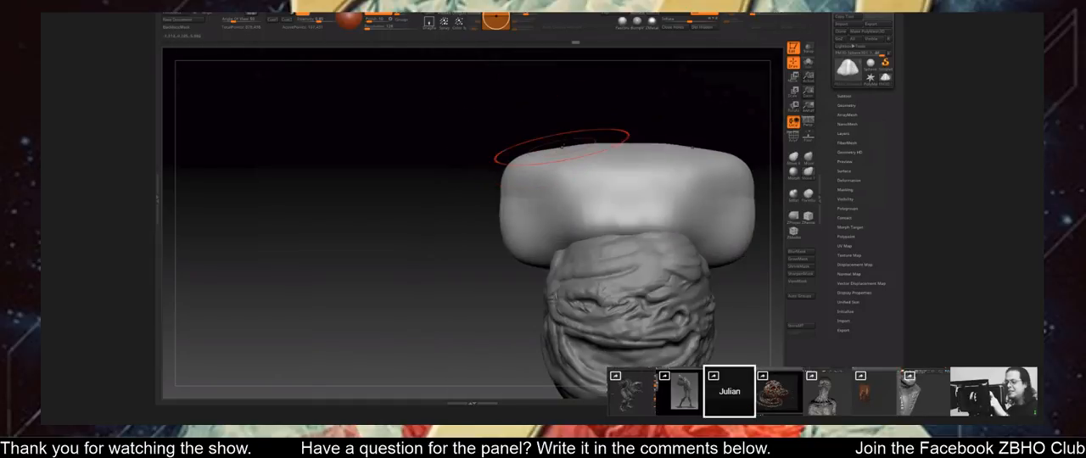
pyautogui.moveTo(702, 126)
pyautogui.mouseDown()
pyautogui.moveTo(647, 144)
pyautogui.moveTo(688, 201)
pyautogui.moveTo(649, 174)
pyautogui.mouseUp()
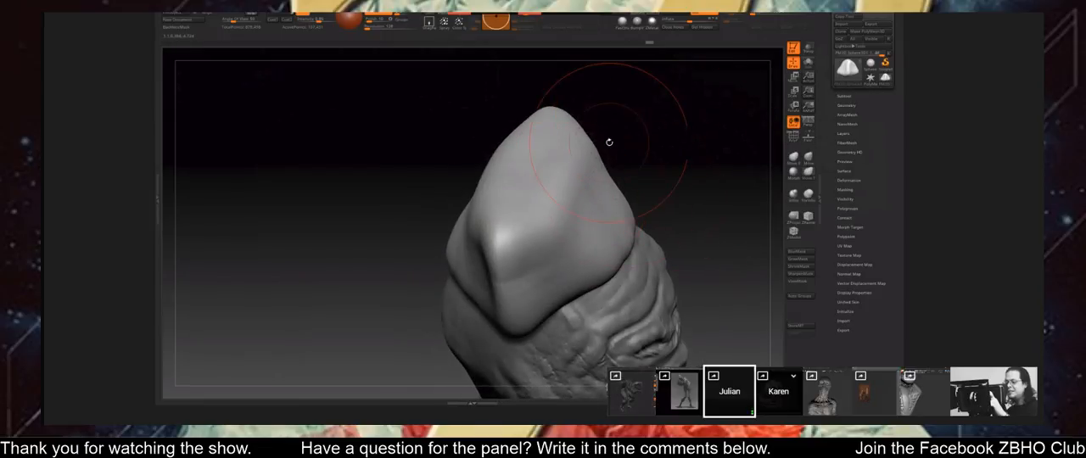
pyautogui.moveTo(606, 138); pyautogui.dragTo(582, 165)
pyautogui.moveTo(708, 135); pyautogui.dragTo(647, 263)
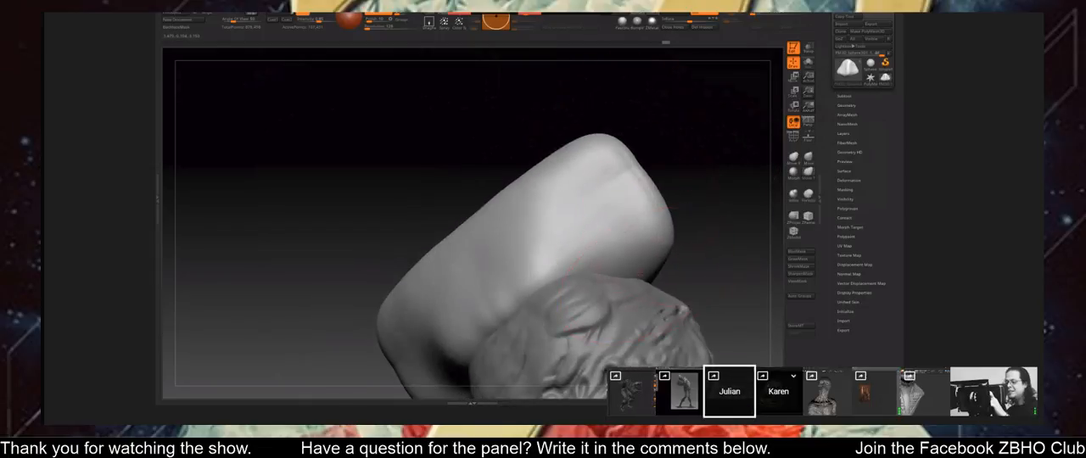
pyautogui.moveTo(698, 235)
pyautogui.mouseDown()
pyautogui.moveTo(678, 229)
pyautogui.moveTo(703, 204)
pyautogui.mouseUp()
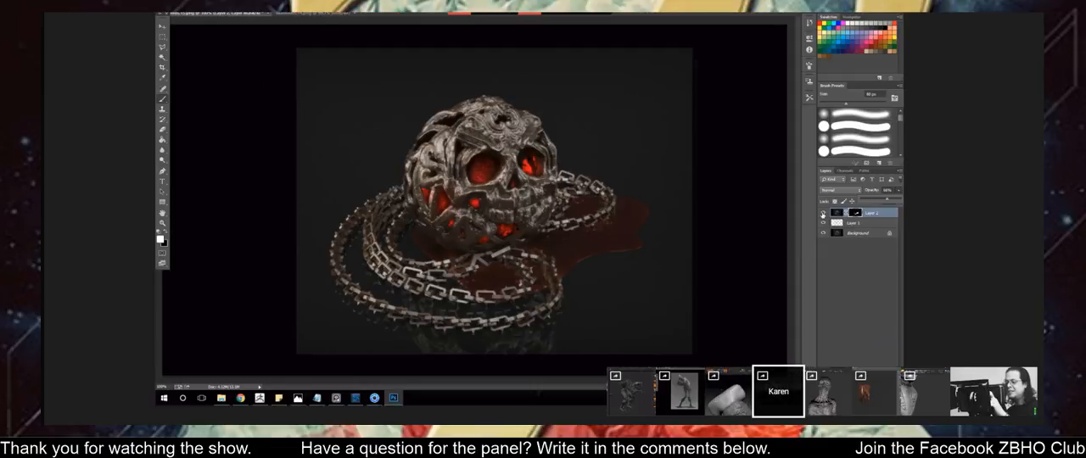
# On the skull render in Photoshop, select the Rectangular Marquee tool and compare the image with Layer 2 hidden and shown.
pyautogui.click(822, 214)
pyautogui.click(822, 214)
pyautogui.click(822, 214)
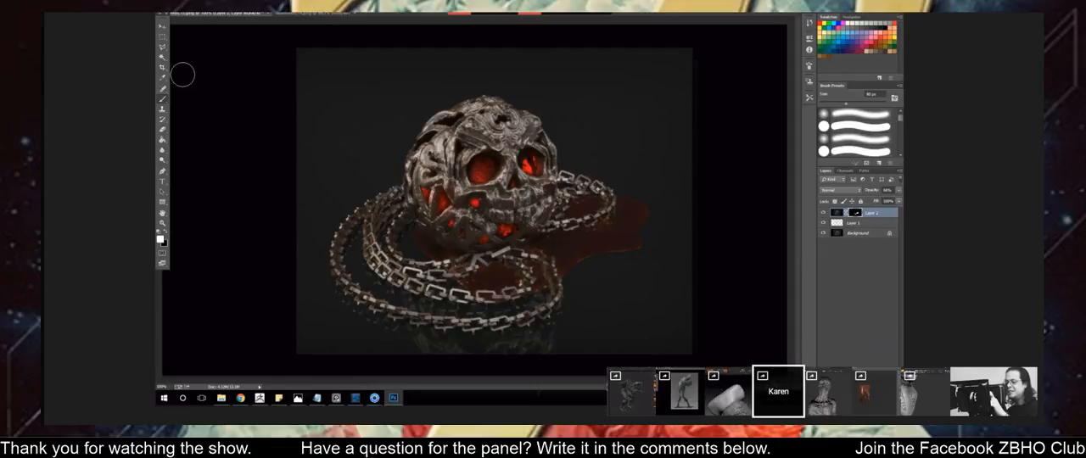
pyautogui.click(162, 38)
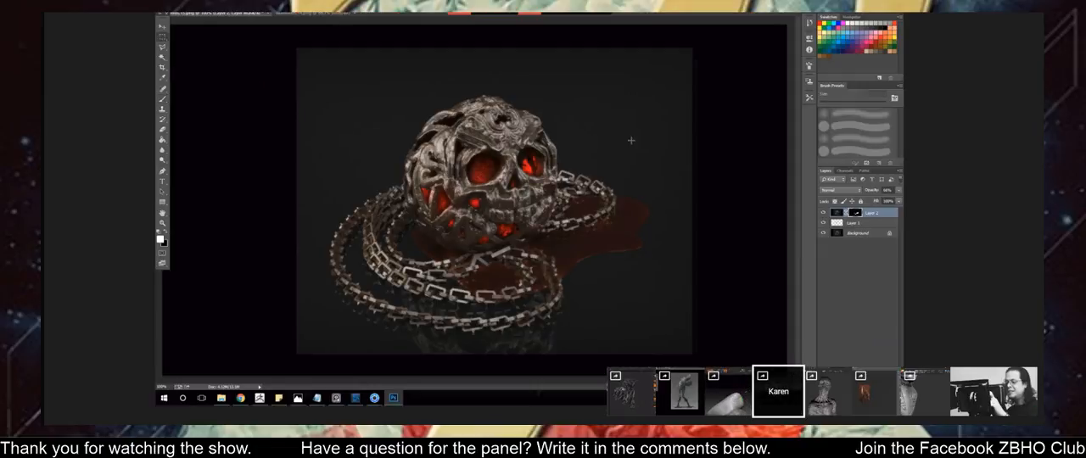
pyautogui.click(822, 213)
pyautogui.click(822, 214)
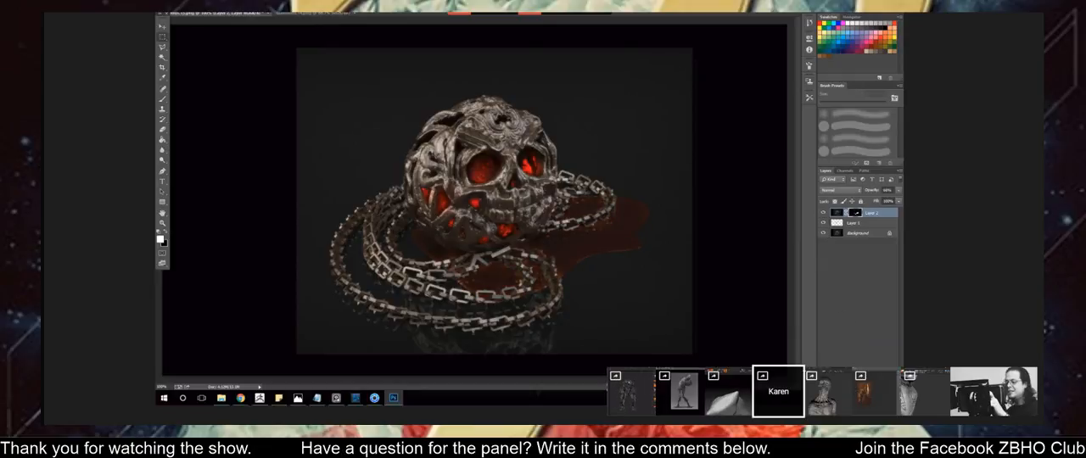
# Add a new layer above Layer 2 for red touches on the skull and compare the image with it hidden and shown.
pyautogui.click(879, 386)
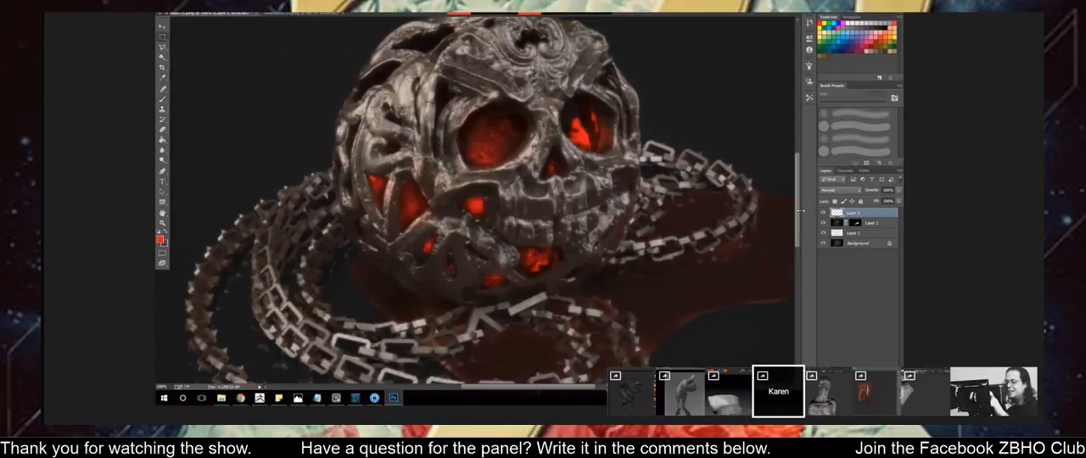
pyautogui.hotkey('ctrl', '-')
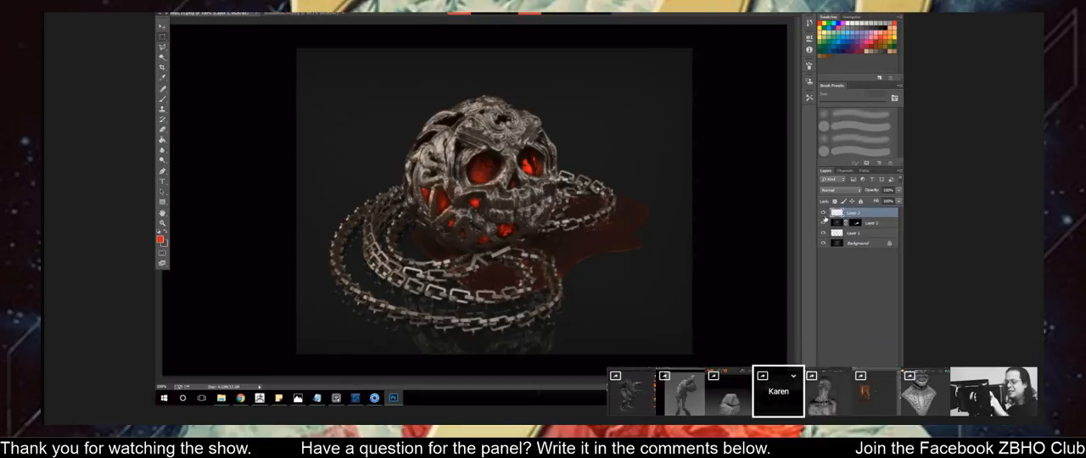
pyautogui.click(822, 213)
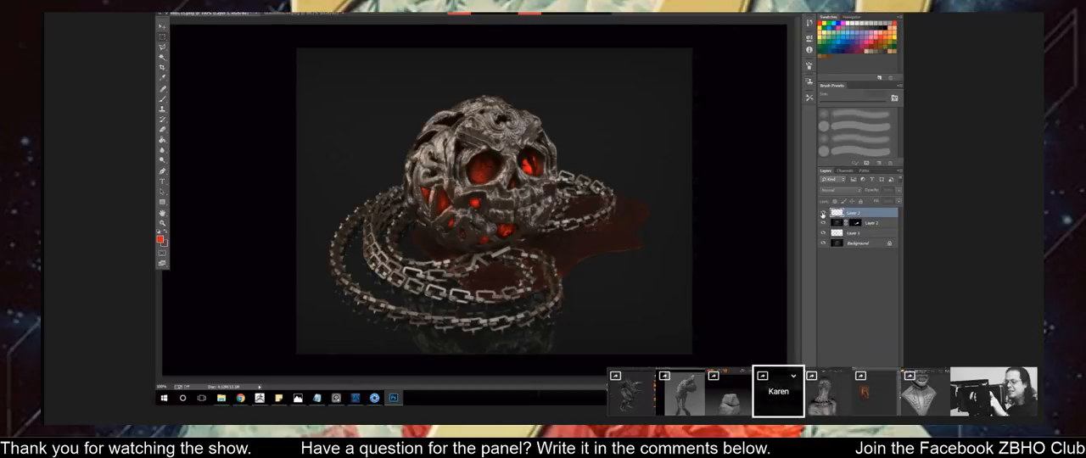
pyautogui.click(822, 213)
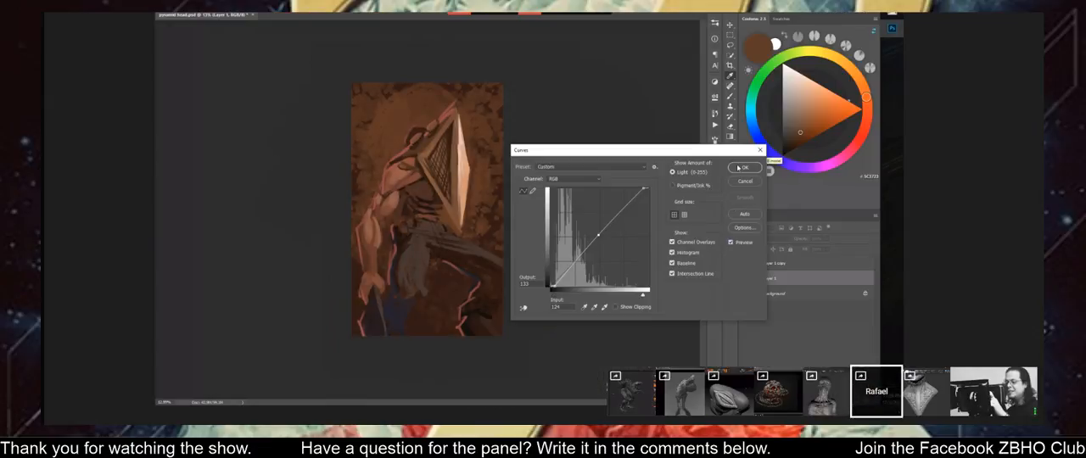
# Save the pyramid head painting, check it flipped horizontally, flip it back and continue painting near the shoulder.
pyautogui.click(738, 168)
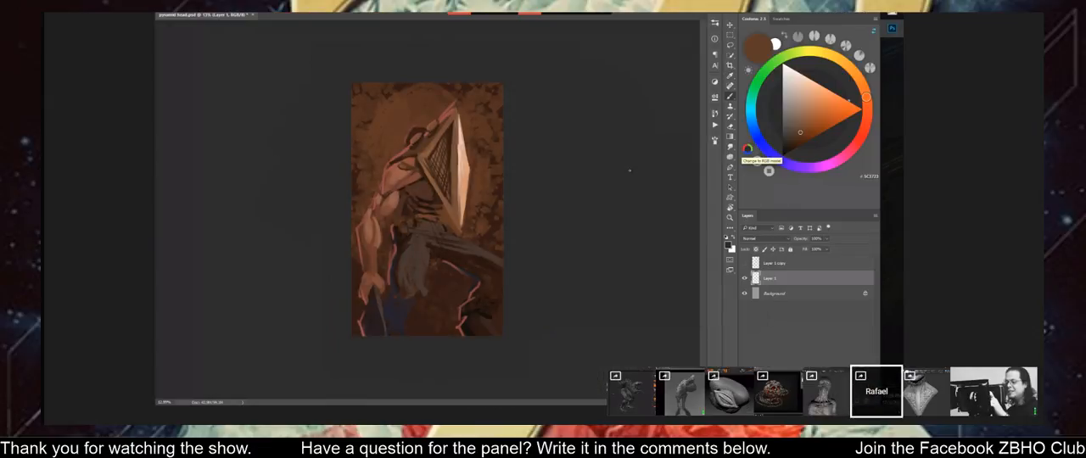
pyautogui.keyDown('alt'); pyautogui.scroll(-3, 594, 162); pyautogui.keyUp('alt')
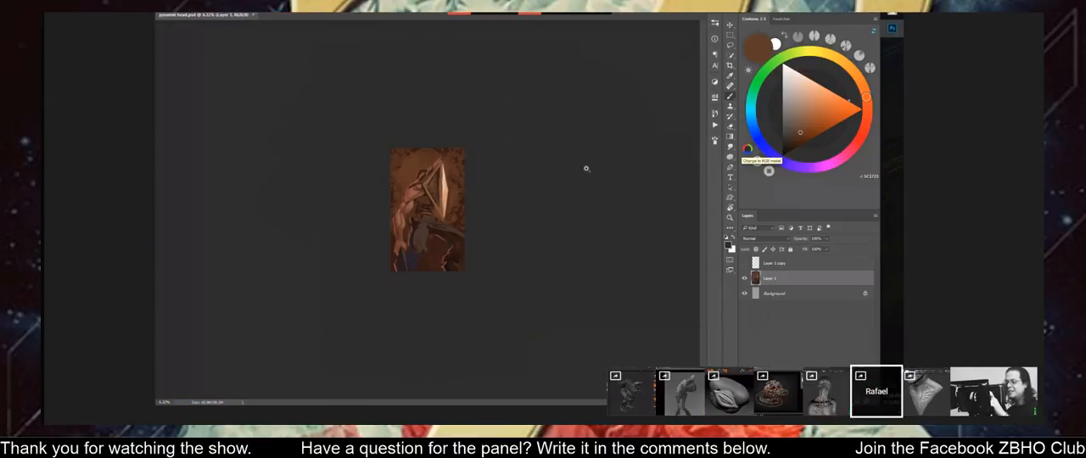
pyautogui.keyDown('alt'); pyautogui.scroll(3, 564, 170); pyautogui.keyUp('alt')
pyautogui.hotkey('ctrl', 's')
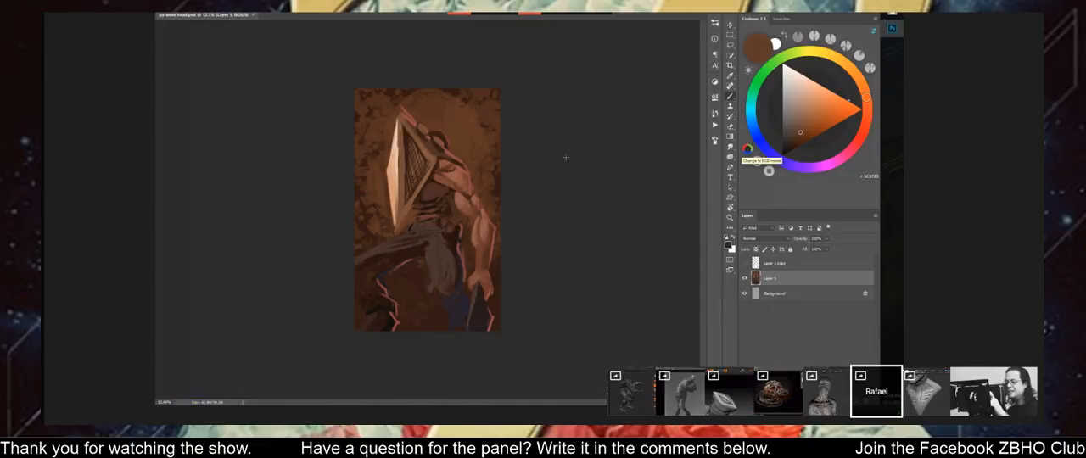
pyautogui.keyDown('alt'); pyautogui.scroll(1, 568, 115); pyautogui.keyUp('alt')
pyautogui.hotkey('ctrl', 'shift', 'h')
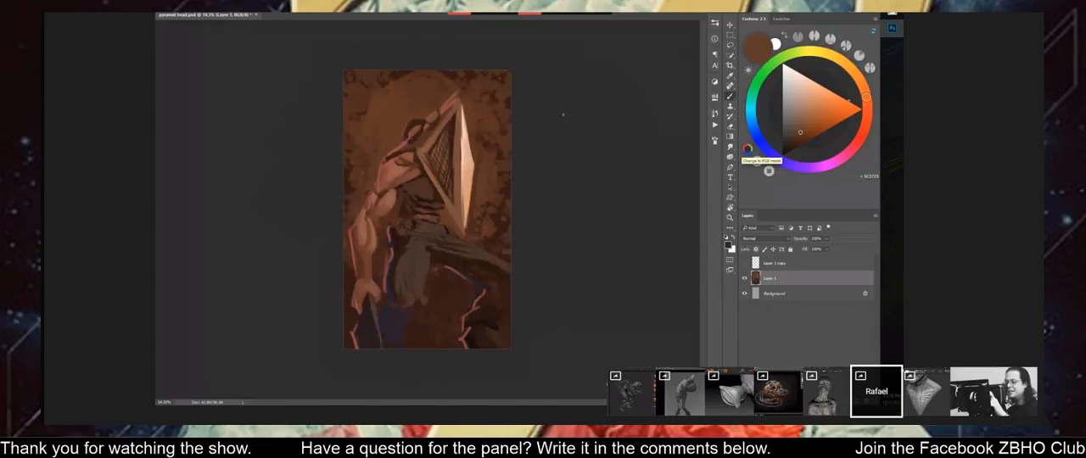
pyautogui.keyDown('alt'); pyautogui.click(415, 170); pyautogui.keyUp('alt')
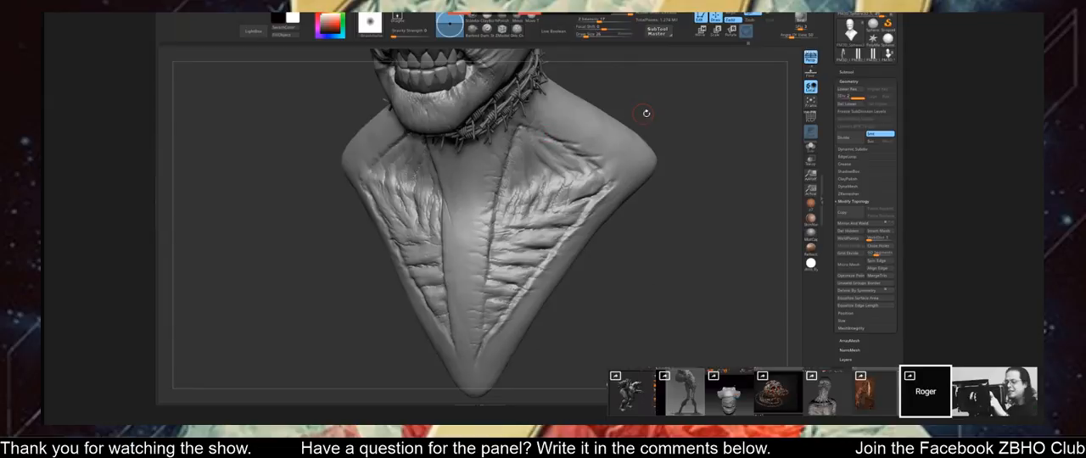
# On the barbed-wire neck bust in ZBrush, carve finer skin creases into the chest panel beside the central strip.
pyautogui.moveTo(646, 113); pyautogui.dragTo(651, 101)
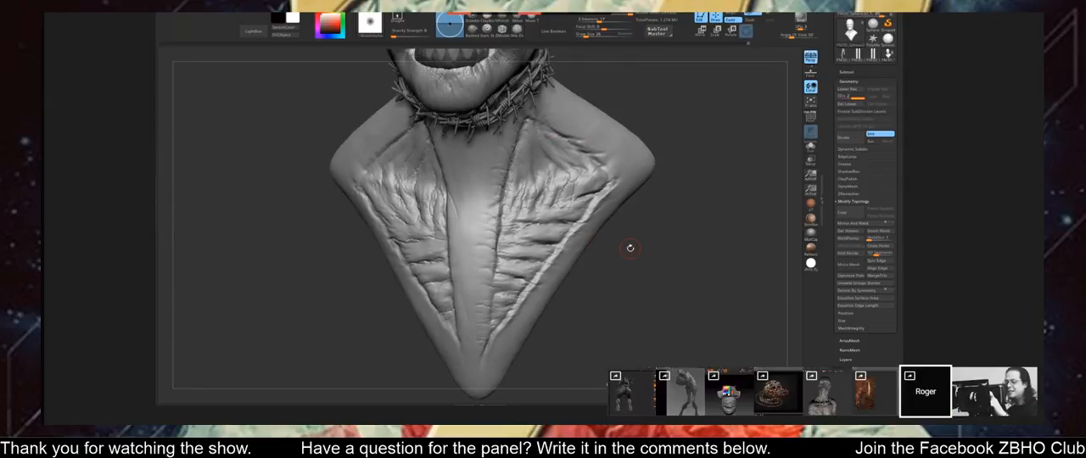
pyautogui.moveTo(627, 245); pyautogui.dragTo(540, 243)
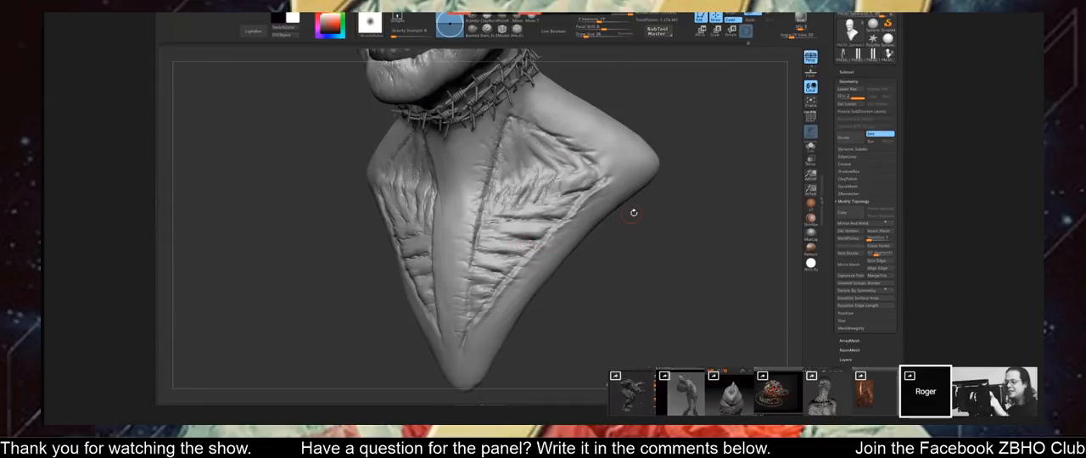
pyautogui.moveTo(633, 213); pyautogui.dragTo(580, 209)
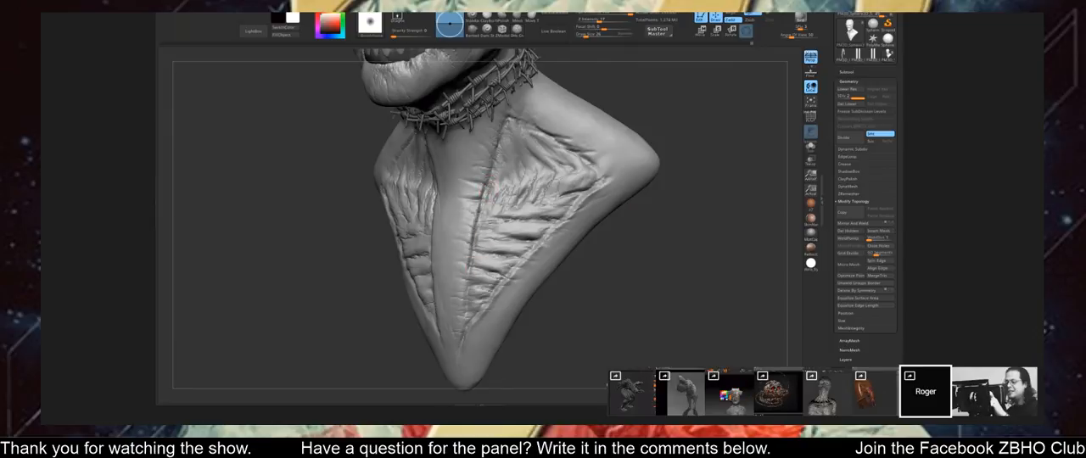
pyautogui.press('shift')
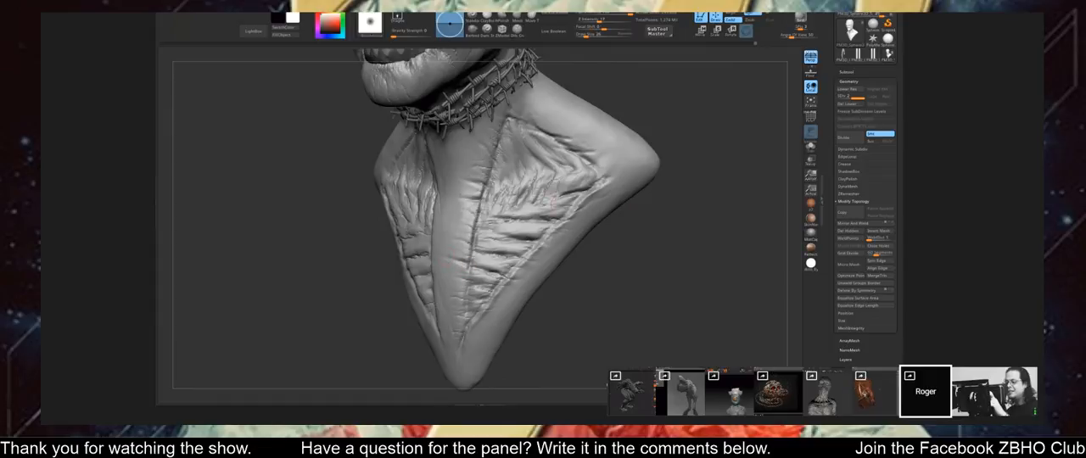
# Carve matching fine skin creases across the opposite chest panel where it meets the bust's central strip.
pyautogui.moveTo(667, 241); pyautogui.dragTo(424, 195)
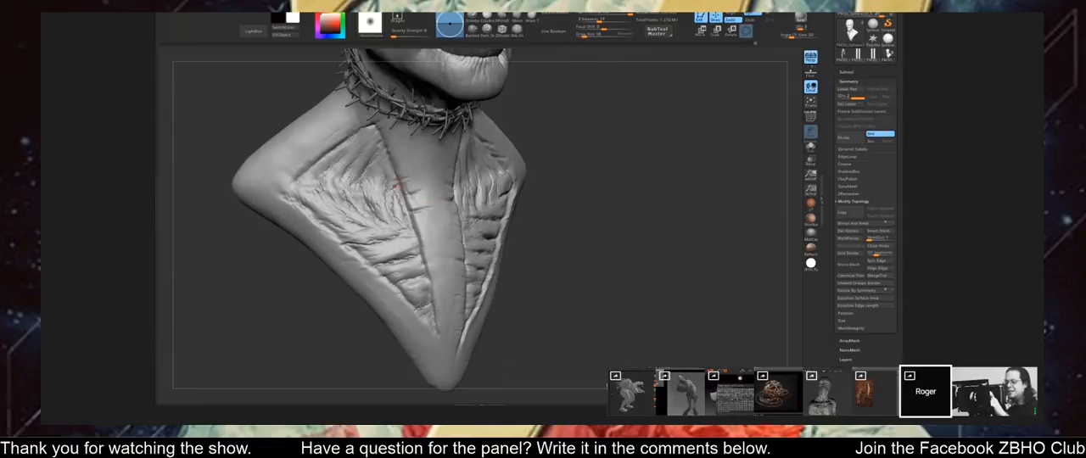
pyautogui.press('shift')
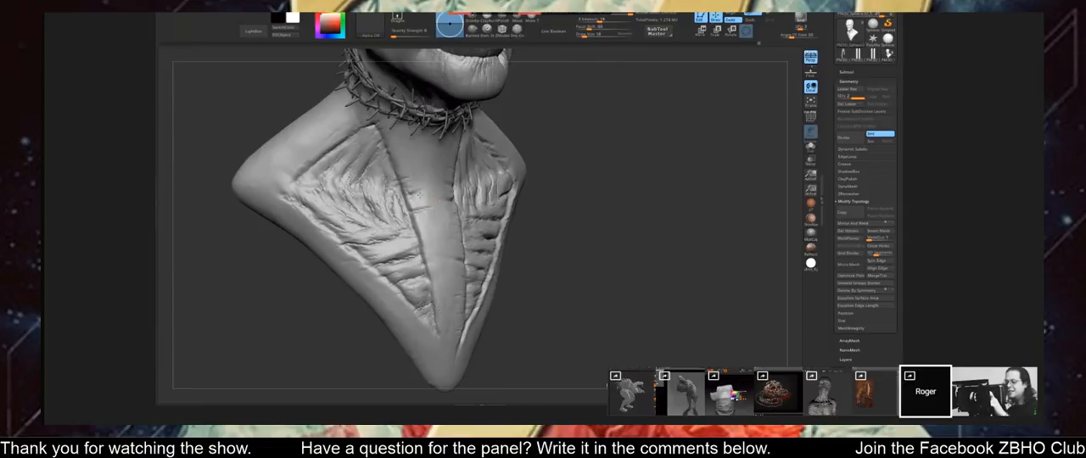
pyautogui.moveTo(608, 209); pyautogui.dragTo(530, 205)
pyautogui.keyDown('alt'); pyautogui.moveTo(649, 204); pyautogui.dragTo(615, 212); pyautogui.keyUp('alt')
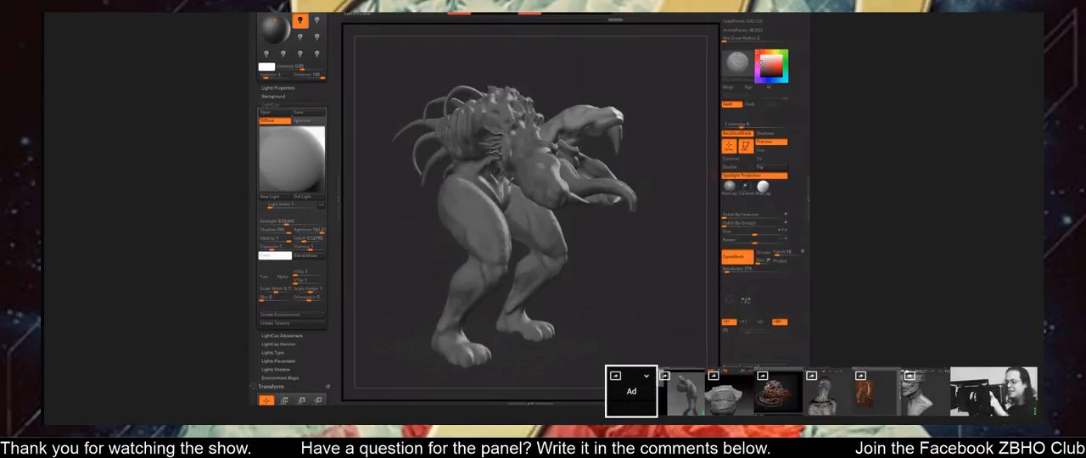
# On the horned creature, set the current colour to grey with RGB 166, 166, 166.
pyautogui.click(763, 65)
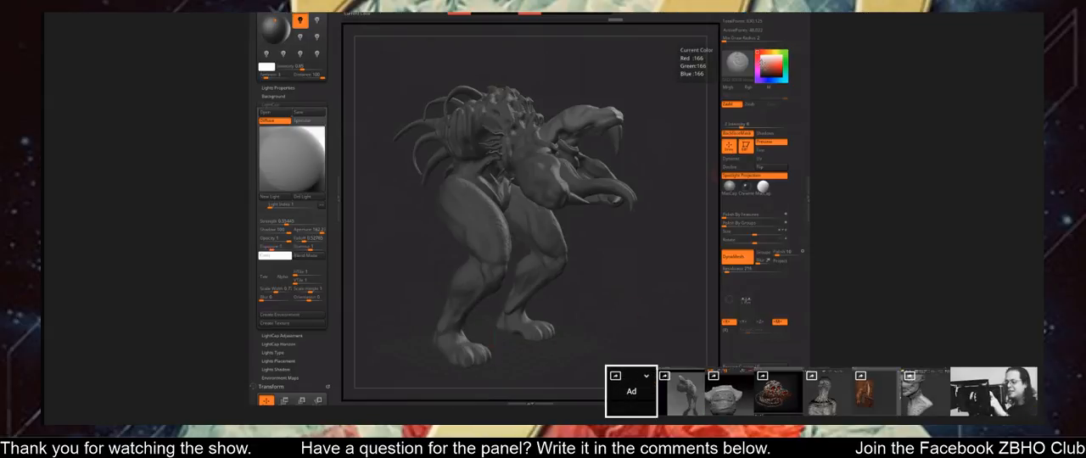
pyautogui.moveTo(646, 317); pyautogui.dragTo(627, 319)
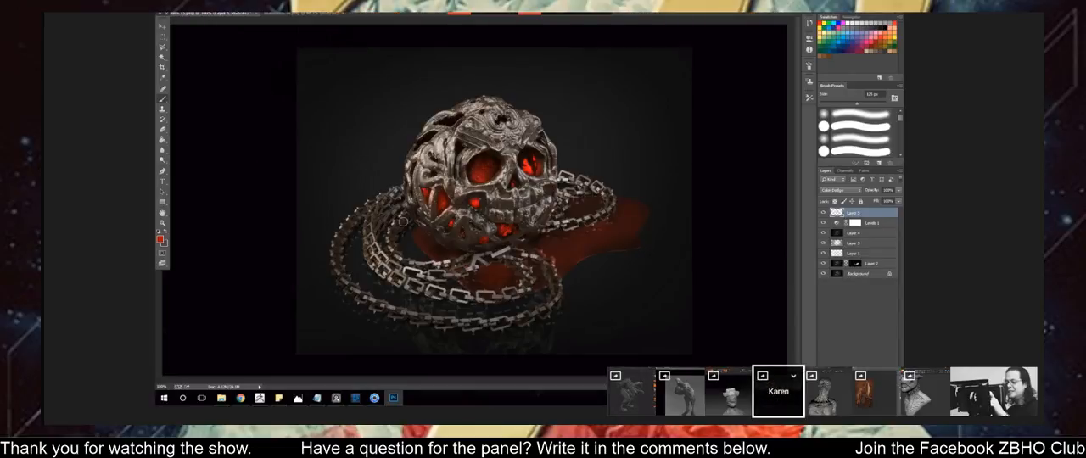
# Reduce the brush size for shaping the hat's brim on the wrapped head.
pyautogui.press('[')
pyautogui.press('[')
pyautogui.press('[')
pyautogui.press('[')
pyautogui.press('[')
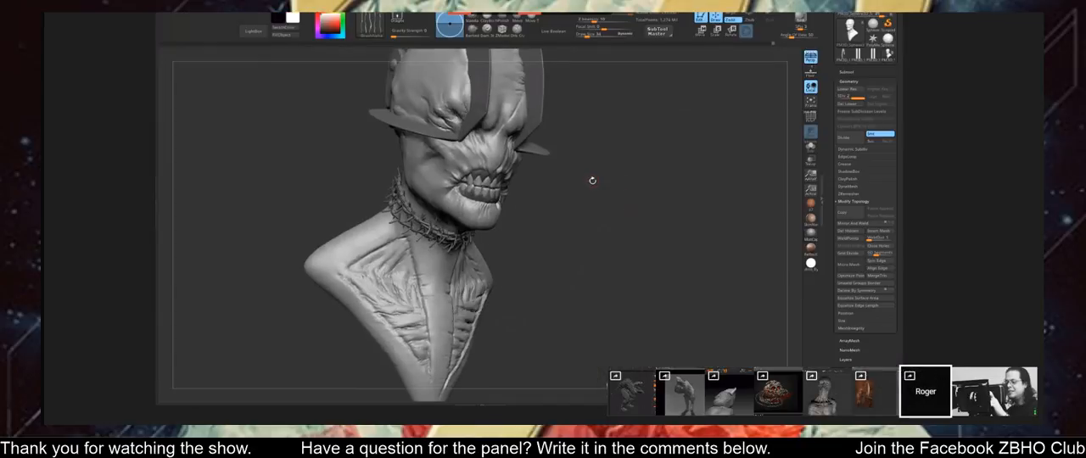
# Work on the skin along the jaw and lower cheek of the barbed-wire bust from both sides.
pyautogui.moveTo(591, 180)
pyautogui.mouseDown()
pyautogui.moveTo(543, 177)
pyautogui.moveTo(586, 183)
pyautogui.moveTo(572, 181)
pyautogui.mouseUp()
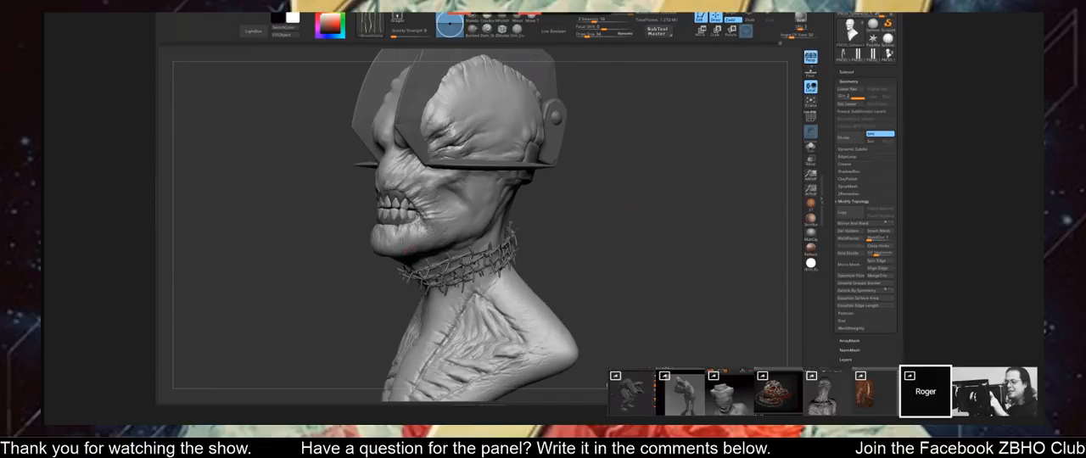
pyautogui.moveTo(545, 215); pyautogui.dragTo(392, 222)
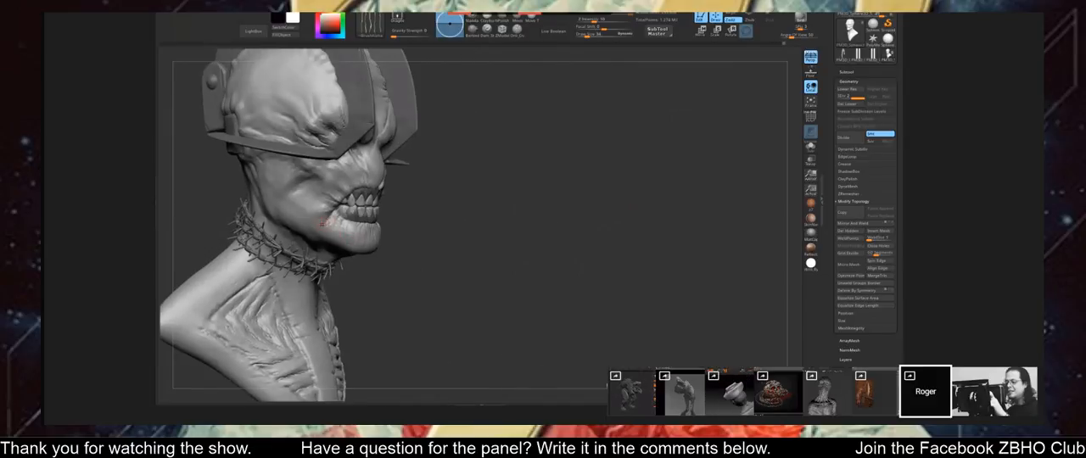
pyautogui.moveTo(472, 197); pyautogui.dragTo(441, 200)
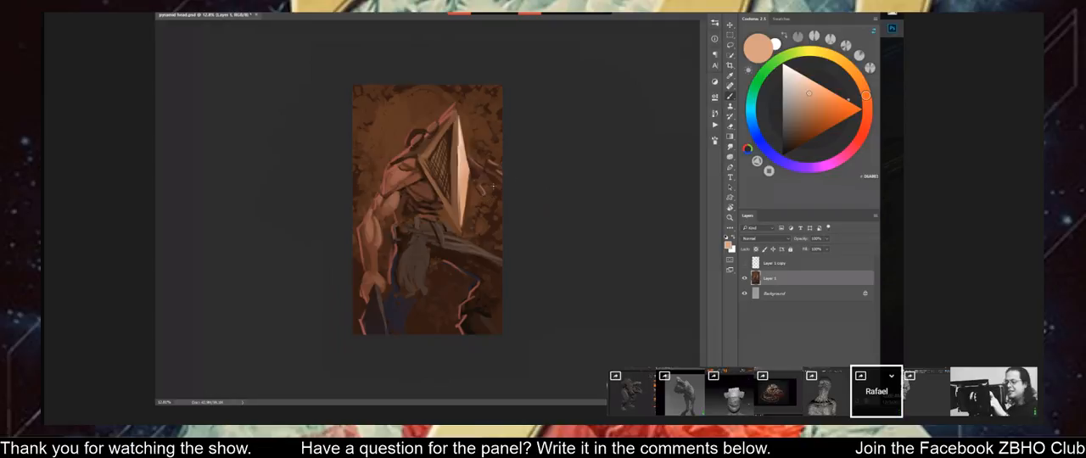
# In the pyramid head painting, add light peach strokes in the background beside the helmet, then flip the canvas horizontally.
pyautogui.keyDown('alt'); pyautogui.click(480, 185); pyautogui.keyUp('alt')
pyautogui.moveTo(542, 180)
pyautogui.keyDown('ctrl'); pyautogui.mouseDown()
pyautogui.moveTo(517, 163)
pyautogui.moveTo(552, 189)
pyautogui.mouseUp(); pyautogui.keyUp('ctrl')
pyautogui.hotkey('ctrl', 'shift', 'h')
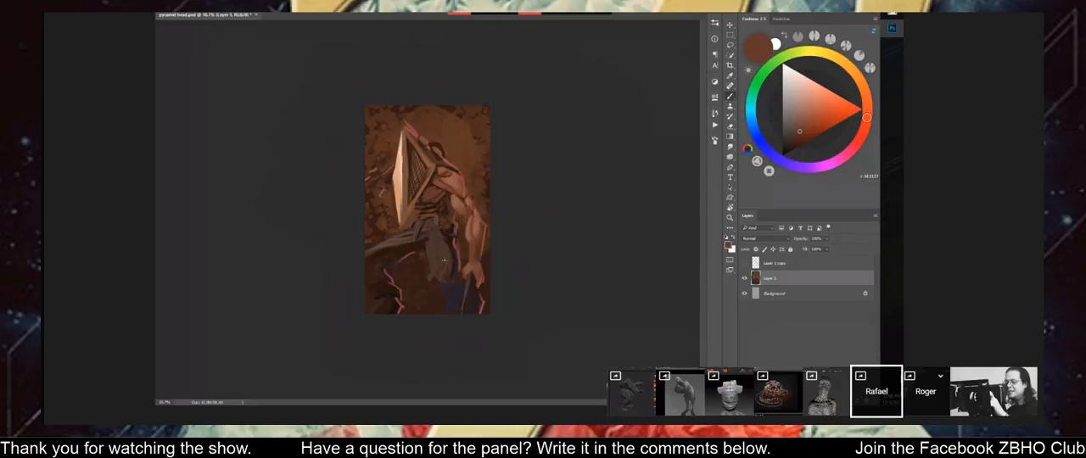
# Sample a muted brown near the thigh and paint shading onto the figure's hanging loincloth.
pyautogui.keyDown('alt'); pyautogui.click(392, 240); pyautogui.keyUp('alt')
pyautogui.keyDown('alt'); pyautogui.click(392, 230); pyautogui.keyUp('alt')
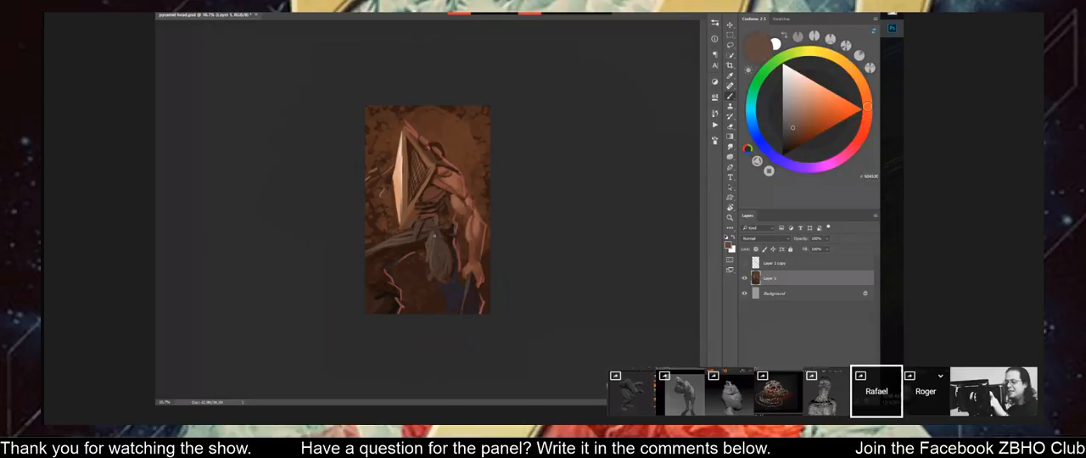
pyautogui.moveTo(436, 248); pyautogui.dragTo(442, 270)
pyautogui.press('r')
# Work on the underside of the barbed-wire bust's jaw and throat from a low view.
pyautogui.moveTo(534, 204)
pyautogui.mouseDown()
pyautogui.moveTo(548, 88)
pyautogui.moveTo(561, 112)
pyautogui.mouseUp()
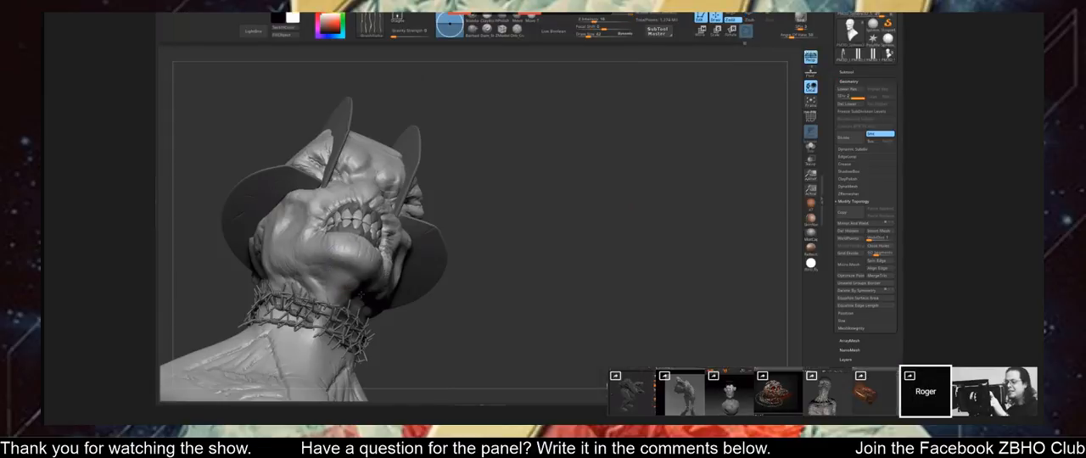
pyautogui.moveTo(362, 295); pyautogui.dragTo(454, 254)
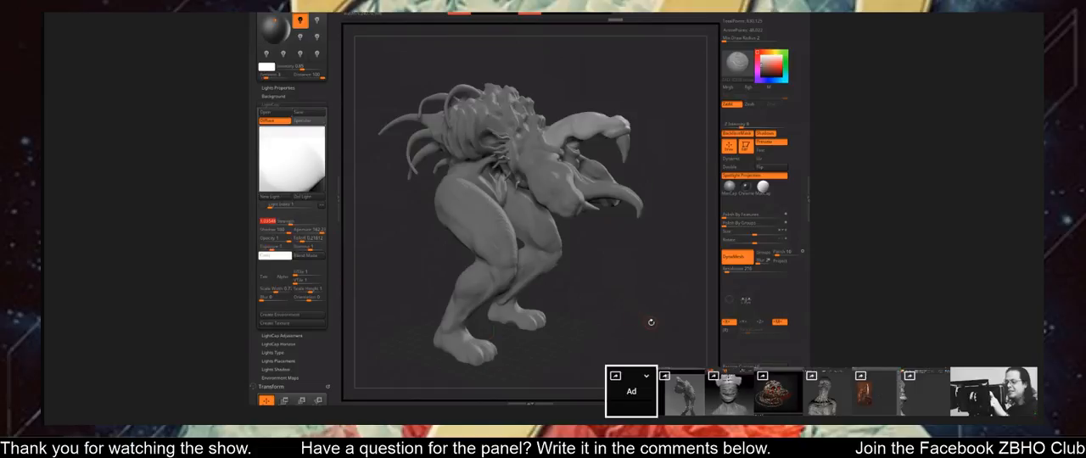
pyautogui.moveTo(650, 322)
pyautogui.mouseDown()
pyautogui.moveTo(618, 337)
pyautogui.moveTo(642, 317)
pyautogui.moveTo(595, 320)
pyautogui.mouseUp()
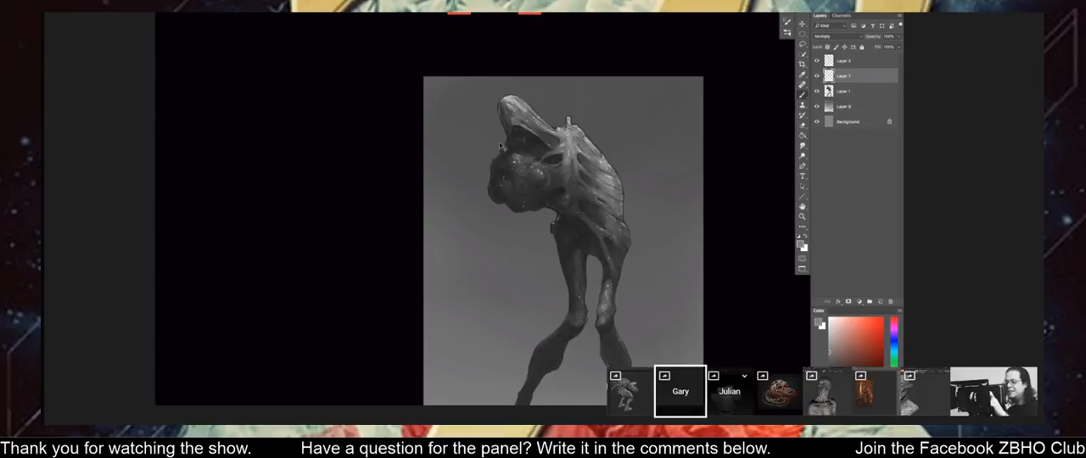
pyautogui.hotkey('ctrl', '-')
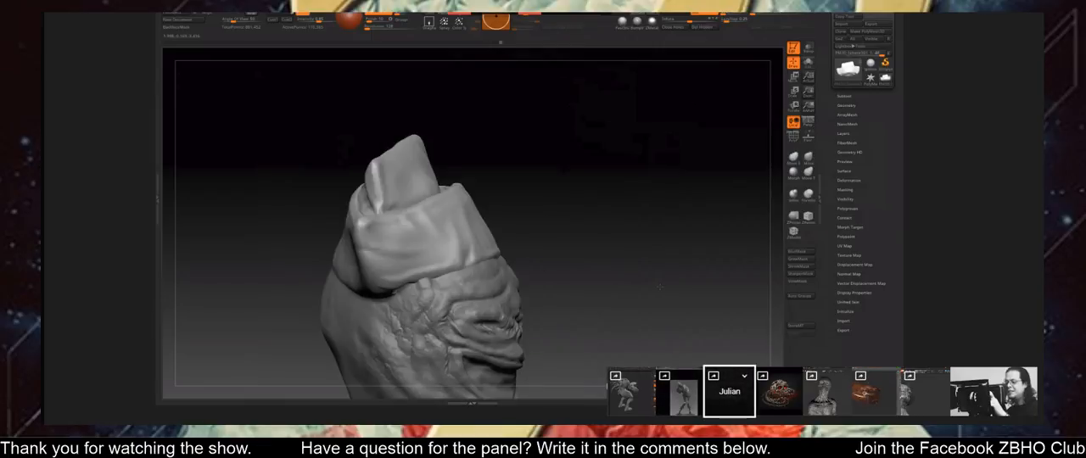
pyautogui.moveTo(628, 280)
pyautogui.mouseDown()
pyautogui.moveTo(652, 289)
pyautogui.moveTo(626, 300)
pyautogui.moveTo(676, 280)
pyautogui.mouseUp()
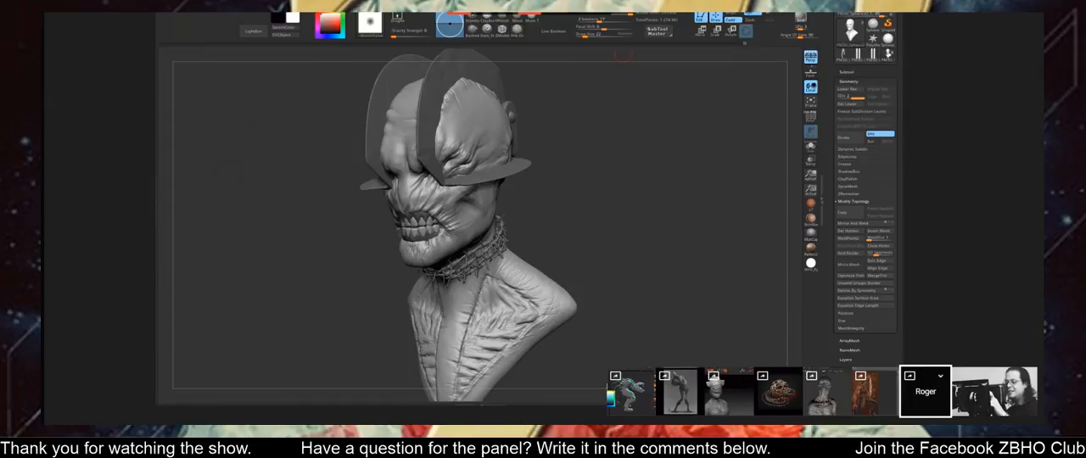
# Switch the barbed-wire bust to a reddish-brown clay material and open the BPR Shadow render settings.
pyautogui.moveTo(448, 12)
pyautogui.click(811, 206)
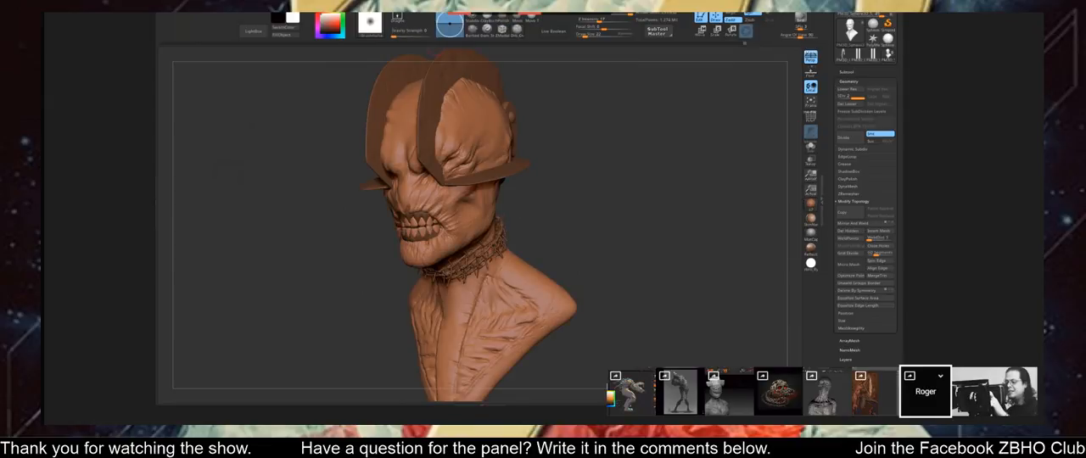
pyautogui.moveTo(450, 13)
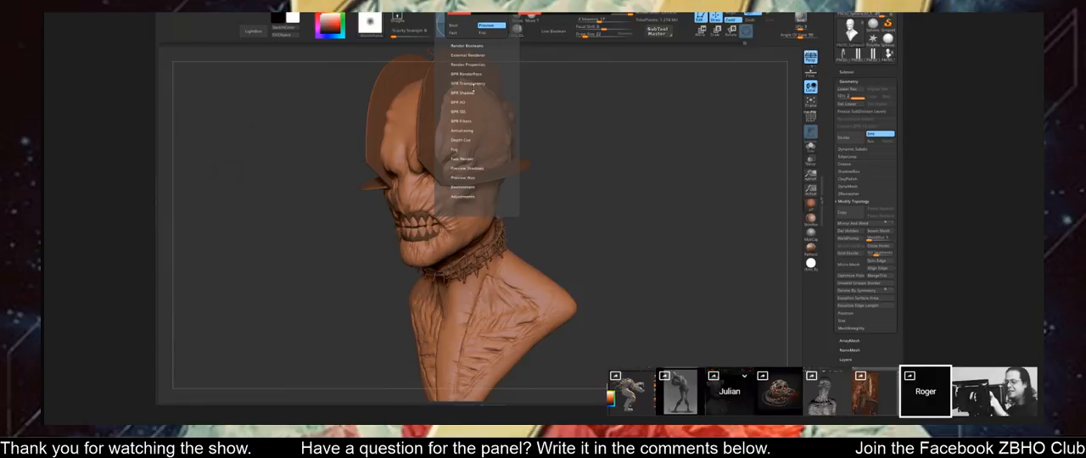
pyautogui.click(469, 91)
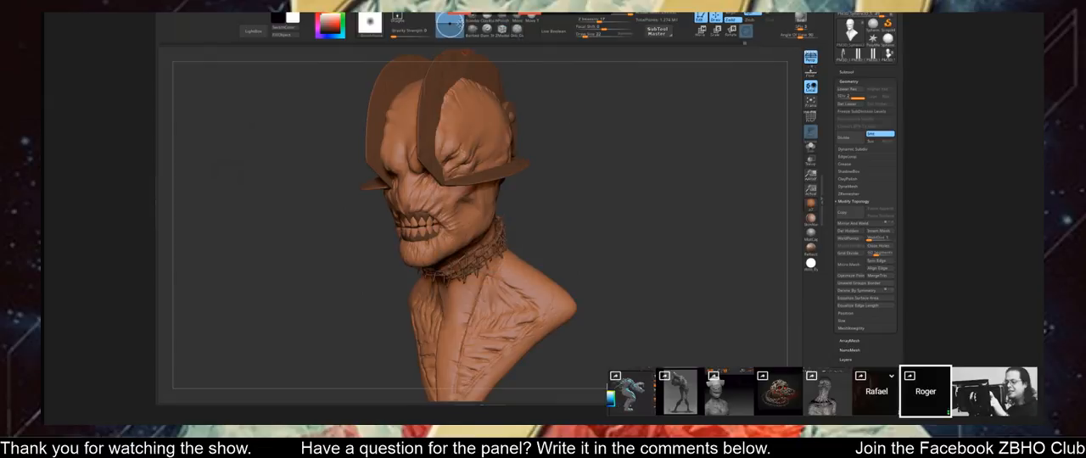
pyautogui.click(450, 7)
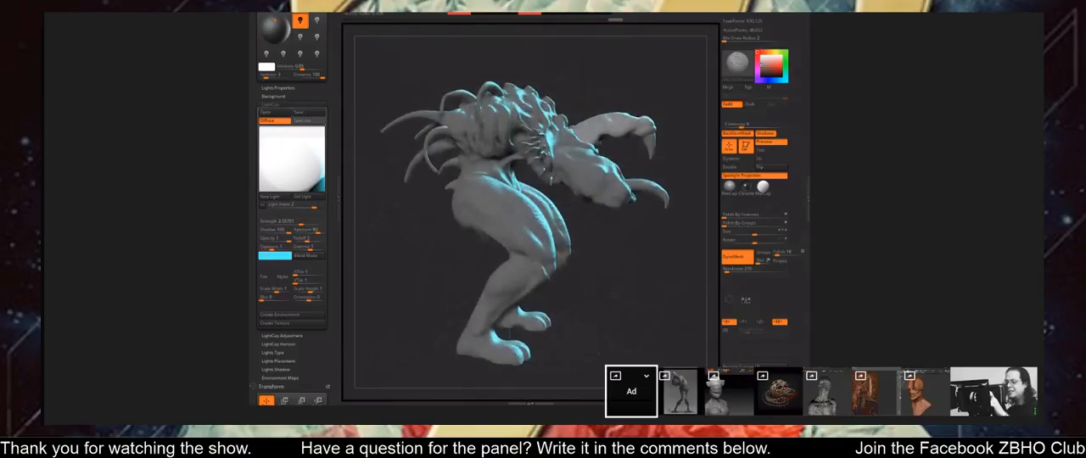
# Compare the horned creature's lighting with render shadows toggled off and on.
pyautogui.click(766, 134)
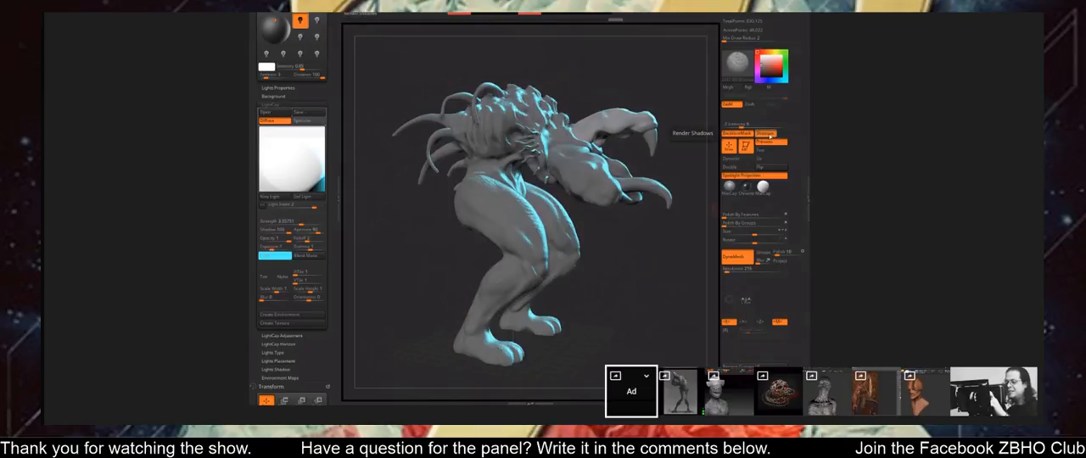
pyautogui.moveTo(642, 321)
pyautogui.mouseDown()
pyautogui.moveTo(551, 325)
pyautogui.moveTo(645, 314)
pyautogui.mouseUp()
pyautogui.click(774, 134)
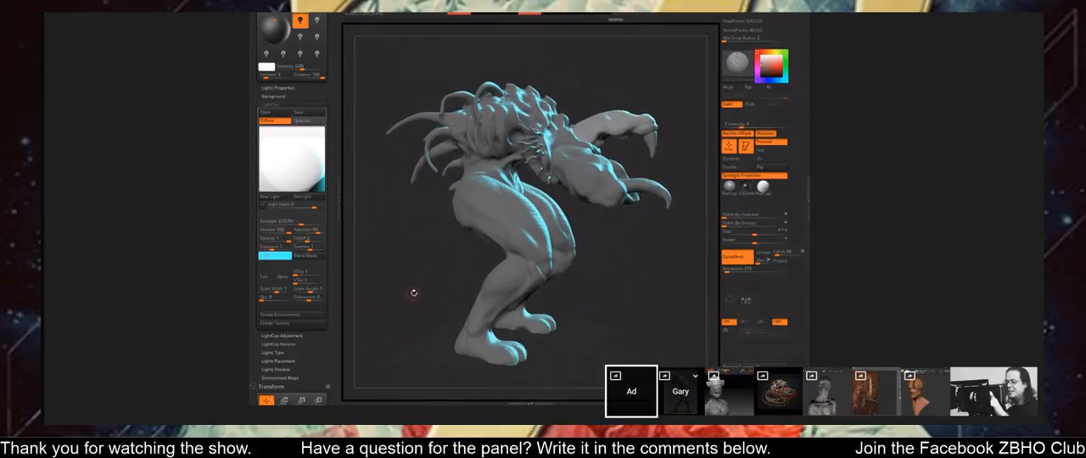
# Tint the horned creature a muted, dark reddish brown and check the colour from a front three-quarter view.
pyautogui.click(766, 75)
pyautogui.click(766, 72)
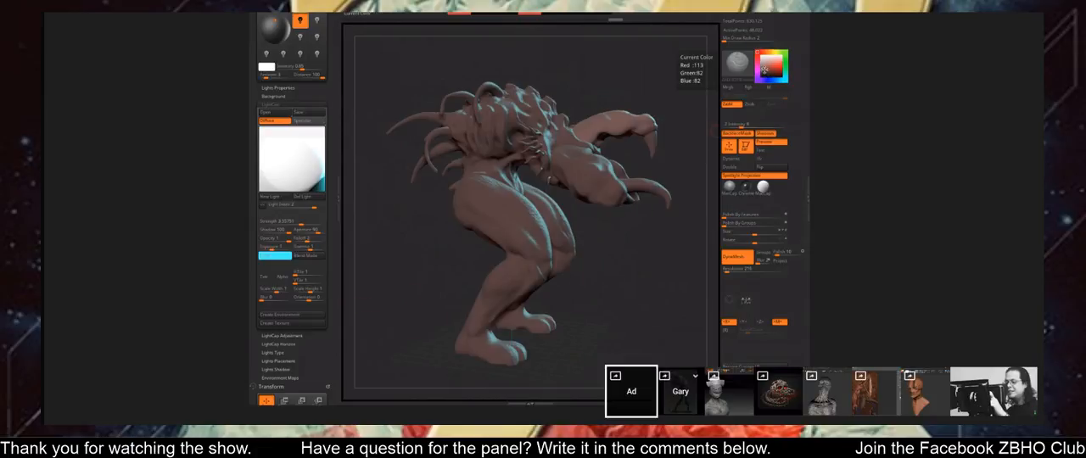
pyautogui.click(763, 73)
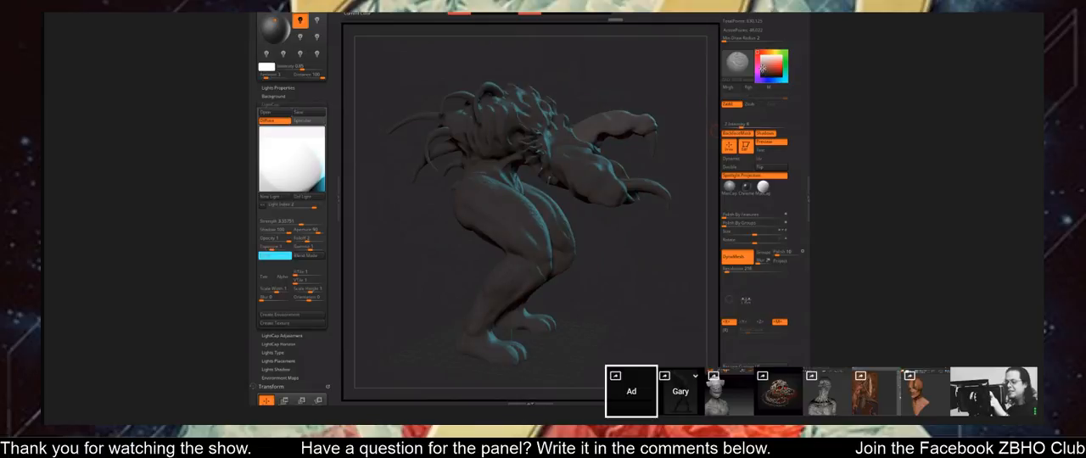
pyautogui.click(763, 70)
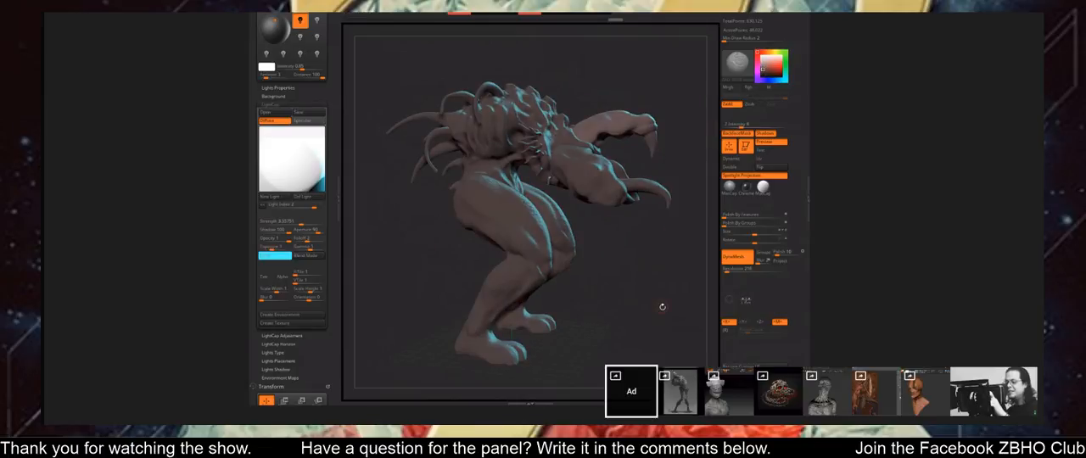
pyautogui.moveTo(662, 306)
pyautogui.mouseDown()
pyautogui.moveTo(676, 340)
pyautogui.moveTo(537, 345)
pyautogui.moveTo(548, 343)
pyautogui.mouseUp()
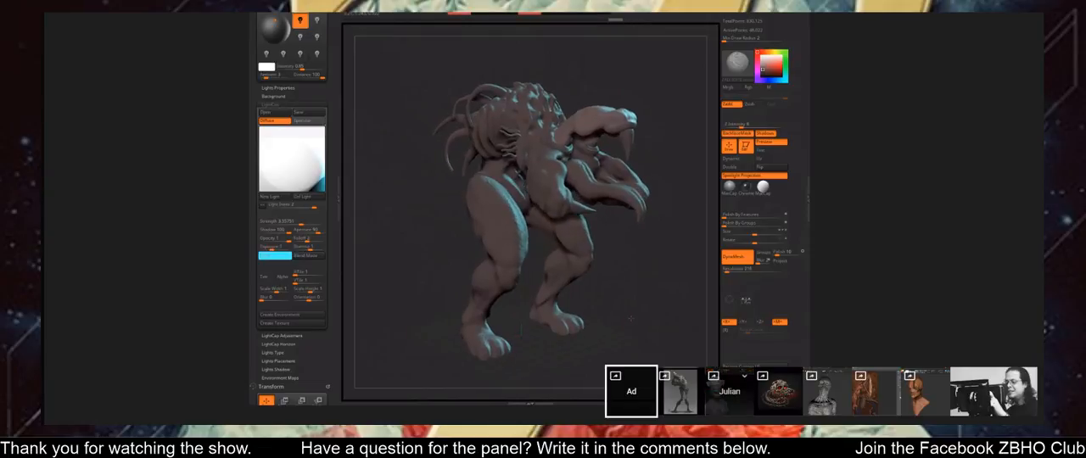